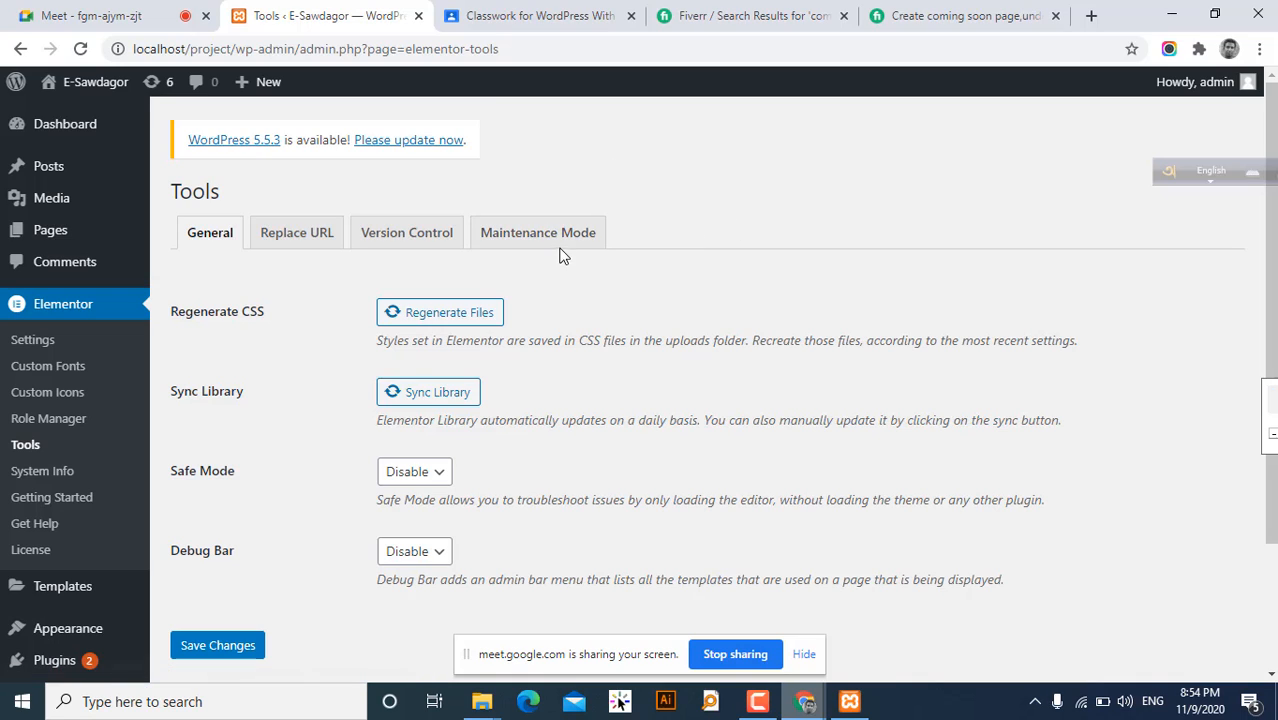
- Open Elementor's Maintenance Mode settings and set the mode to Coming Soon
{"action": "left_click", "coordinate": [530, 238]}
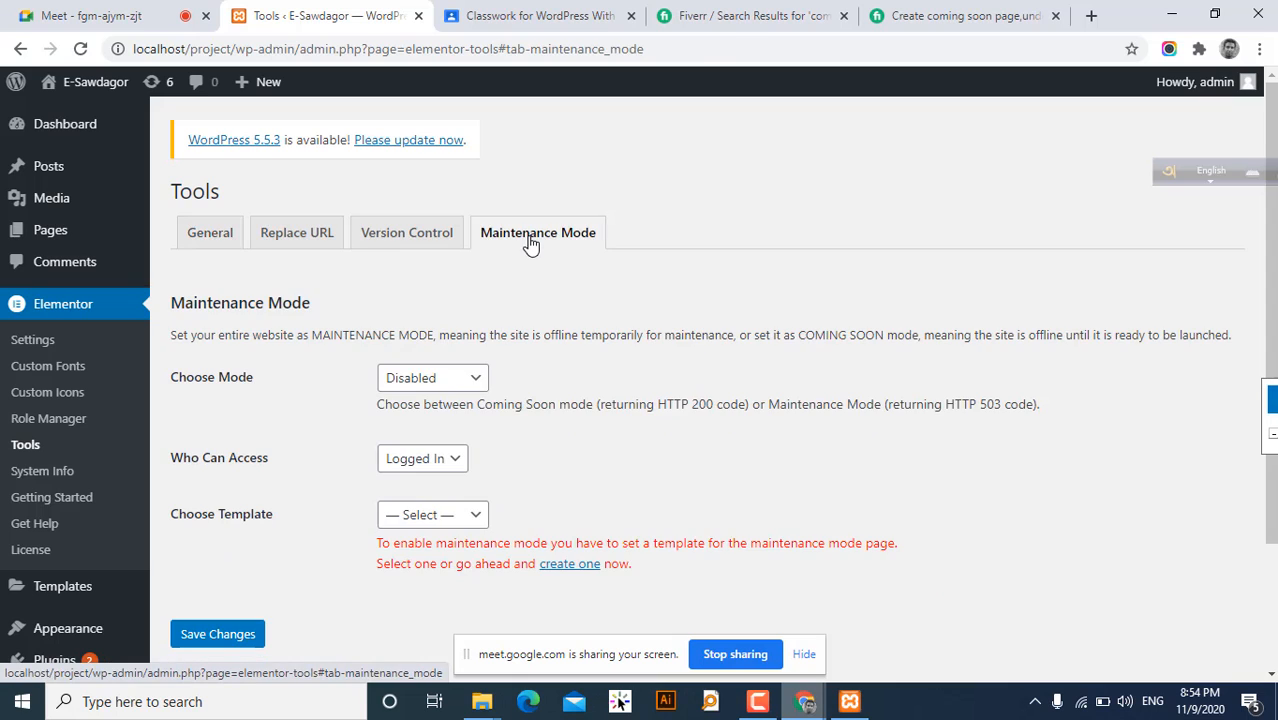
{"action": "scroll", "coordinate": [420, 270], "scroll_direction": "down", "scroll_amount": 1}
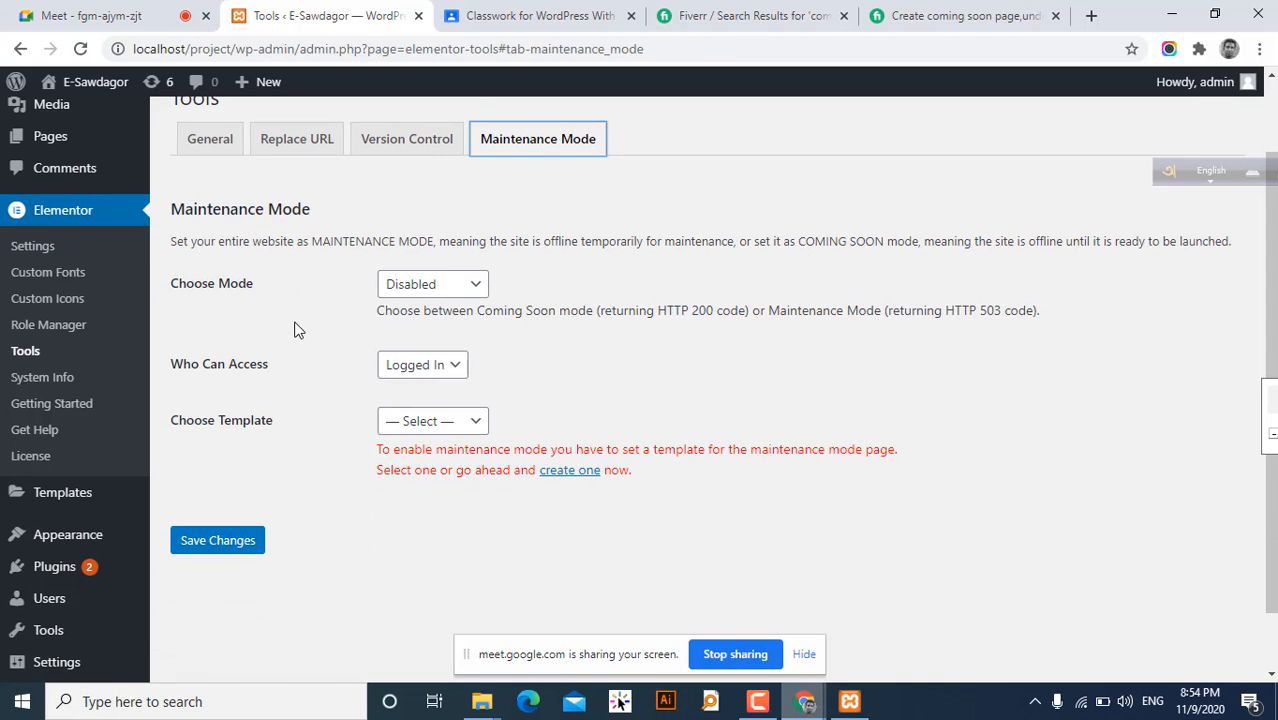
{"action": "scroll", "coordinate": [250, 300], "scroll_direction": "down", "scroll_amount": 1}
{"action": "scroll", "coordinate": [245, 288], "scroll_direction": "up", "scroll_amount": 1}
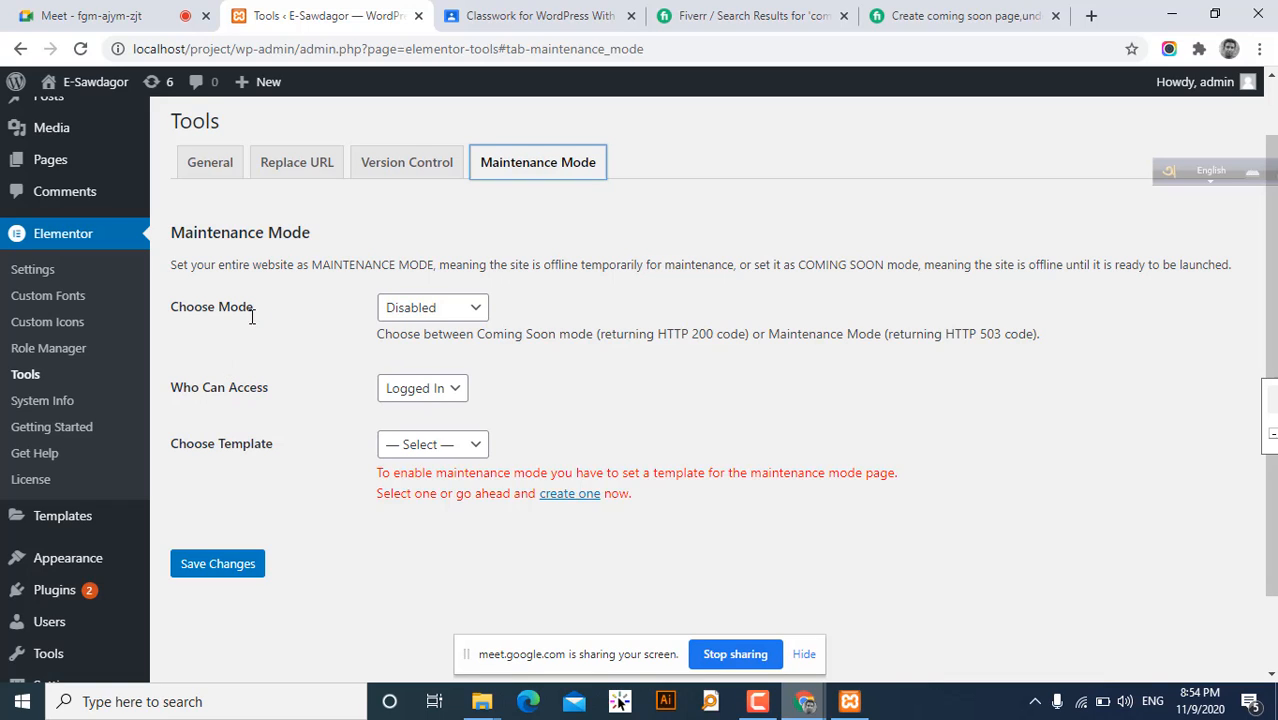
{"action": "left_click", "coordinate": [457, 314]}
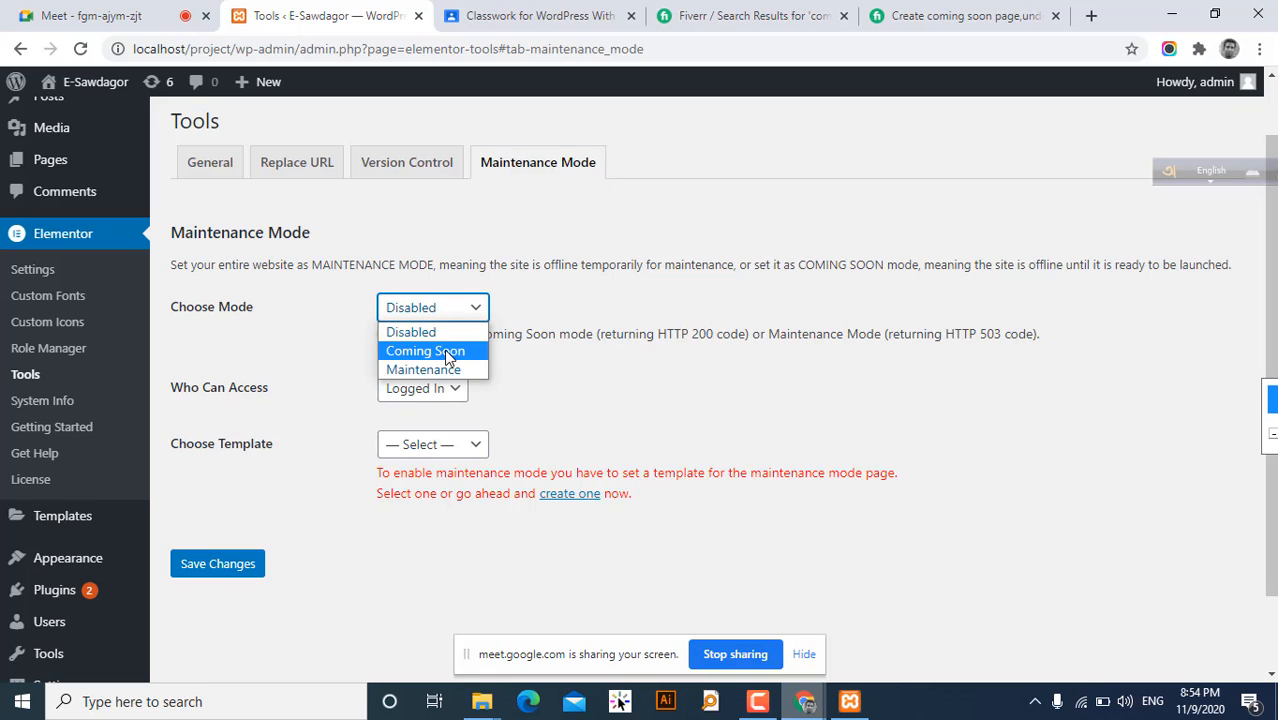
{"action": "left_click", "coordinate": [447, 352]}
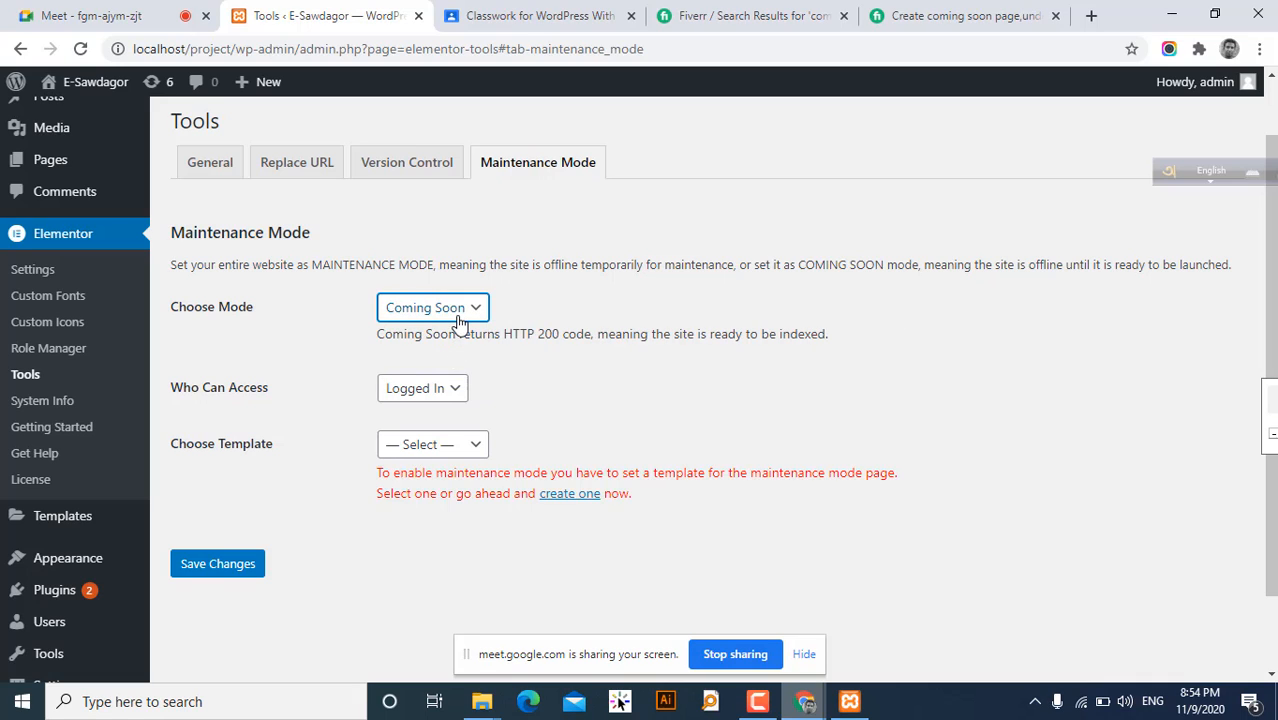
- Try the Maintenance option as the site mode and switch it back to Coming Soon
{"action": "left_click", "coordinate": [462, 308]}
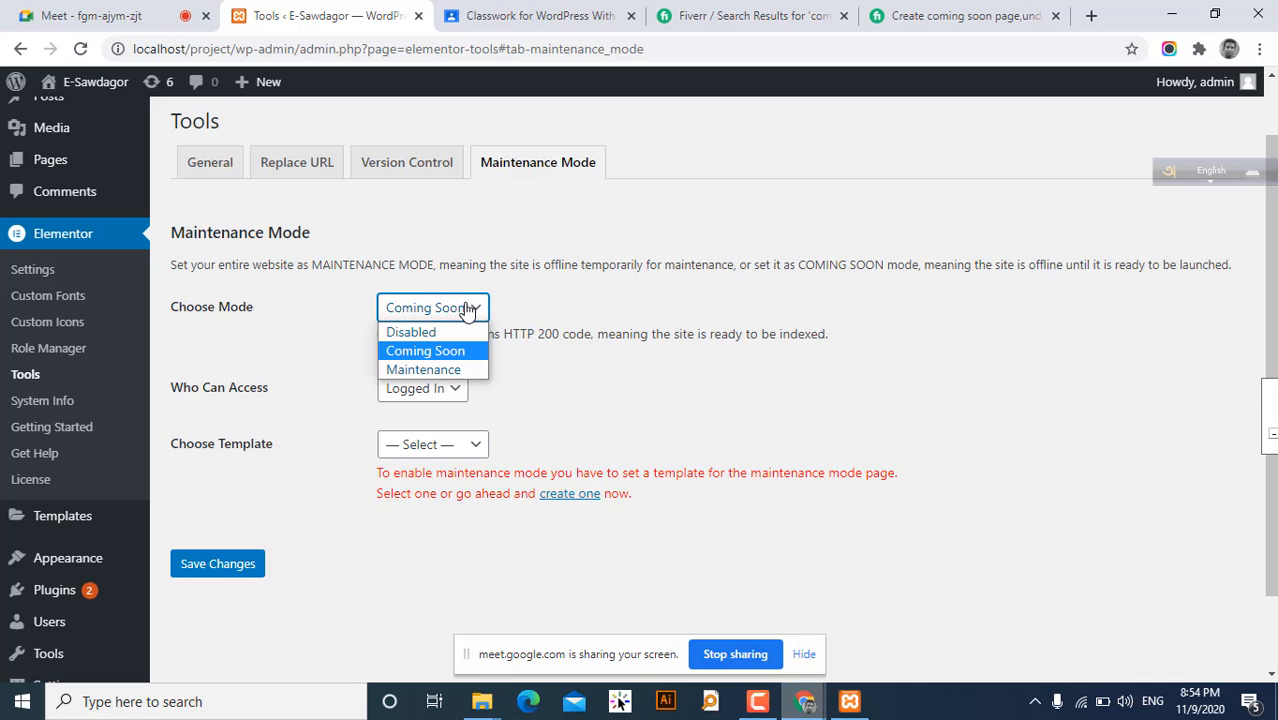
{"action": "left_click", "coordinate": [440, 372]}
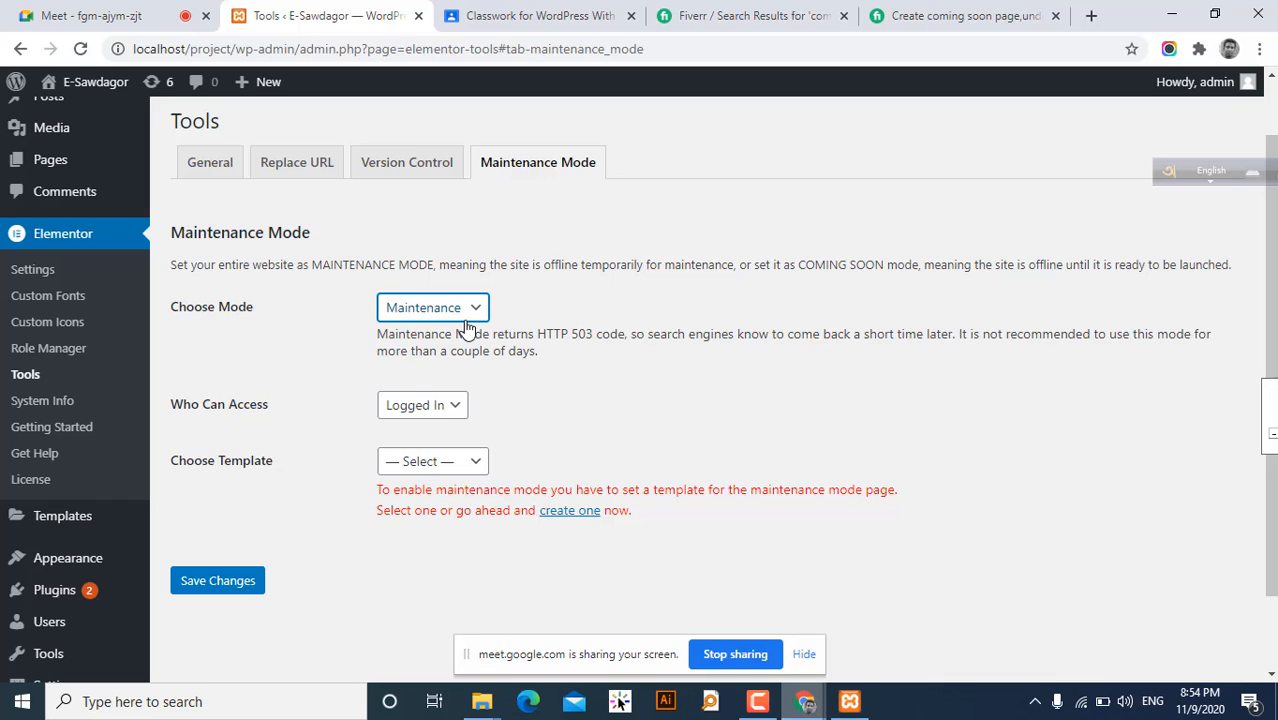
{"action": "left_click", "coordinate": [463, 310]}
{"action": "left_click", "coordinate": [448, 352]}
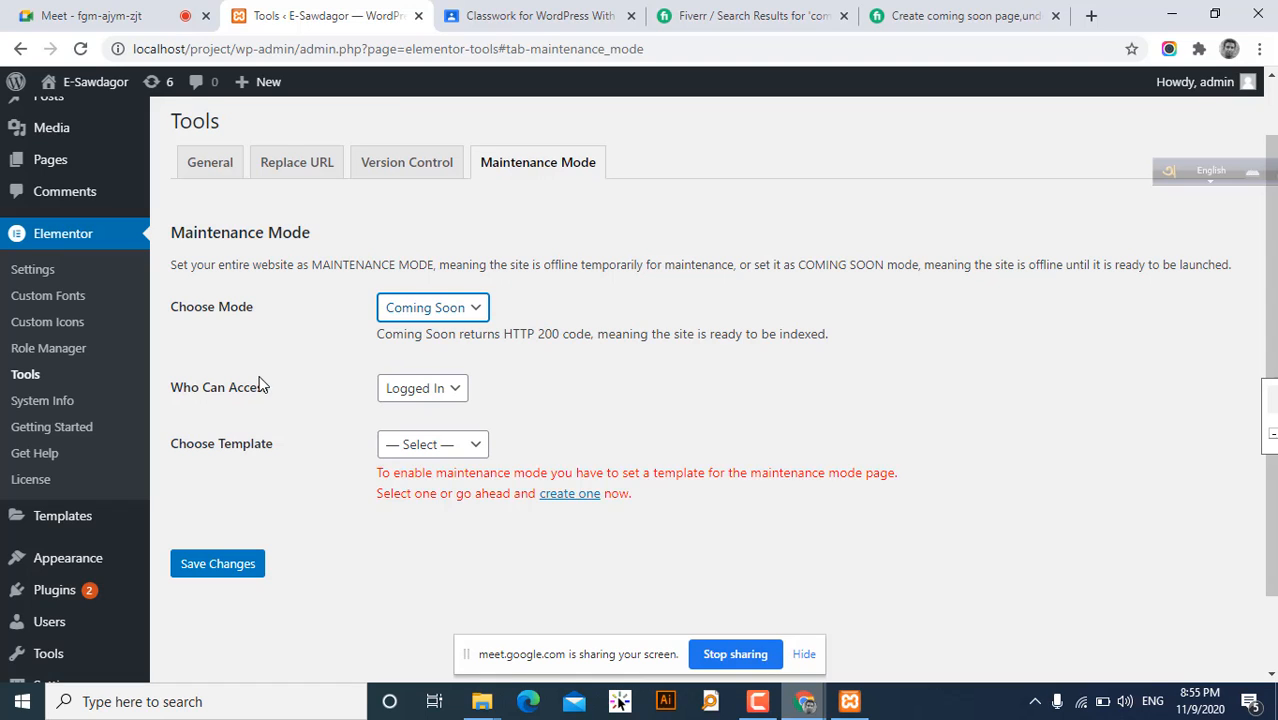
- Set Who Can Access to Custom and allow the Administrator role
{"action": "scroll", "coordinate": [293, 375], "scroll_direction": "down", "scroll_amount": 1}
{"action": "scroll", "coordinate": [293, 375], "scroll_direction": "down", "scroll_amount": 1}
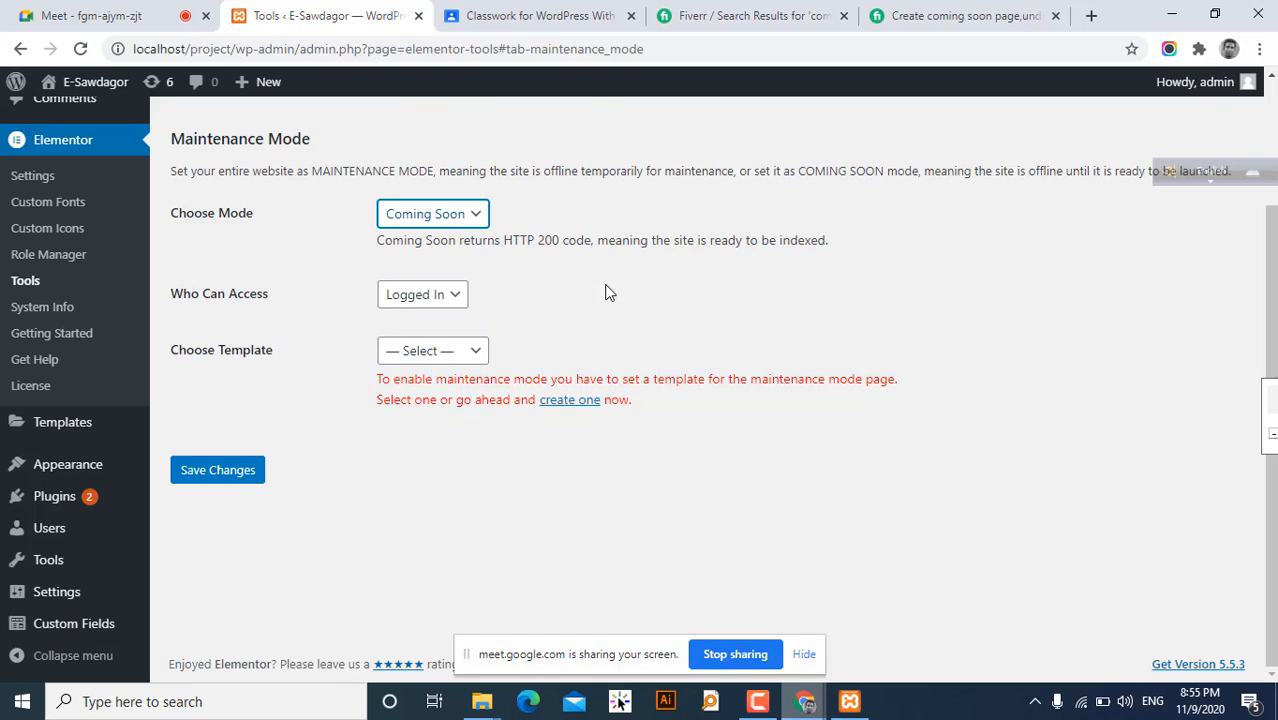
{"action": "scroll", "coordinate": [606, 292], "scroll_direction": "up", "scroll_amount": 1}
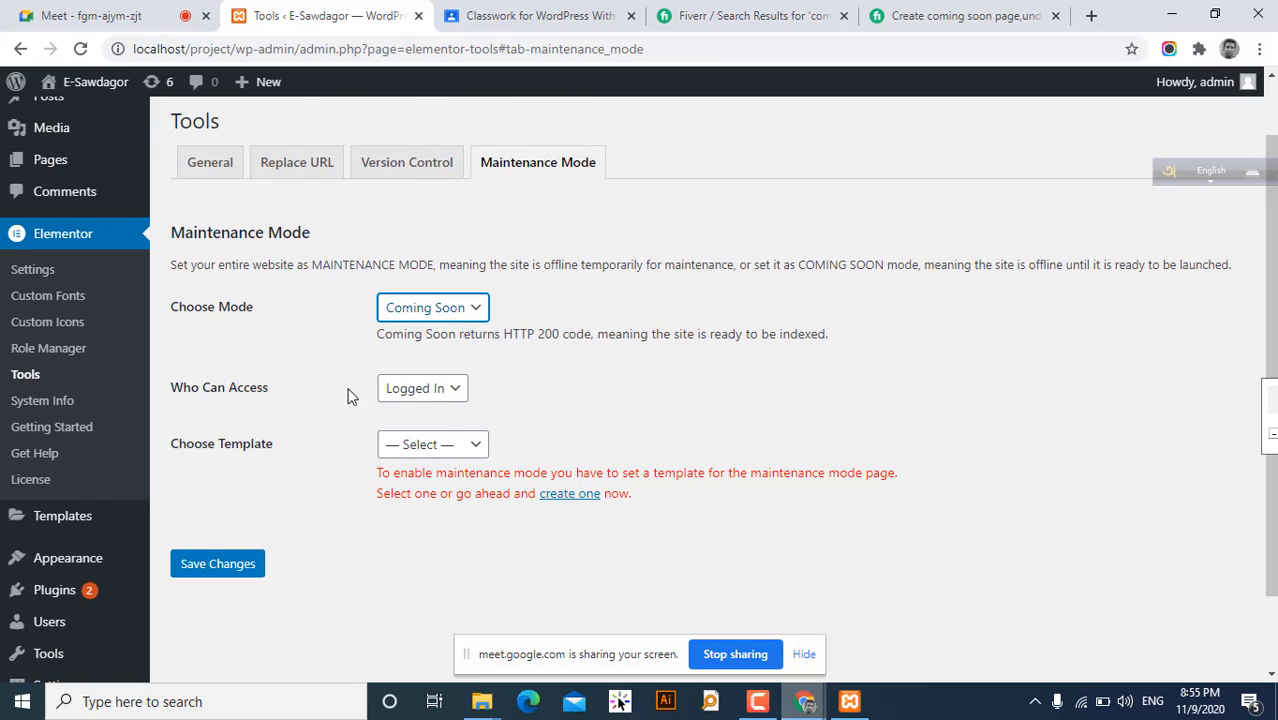
{"action": "left_click", "coordinate": [451, 396]}
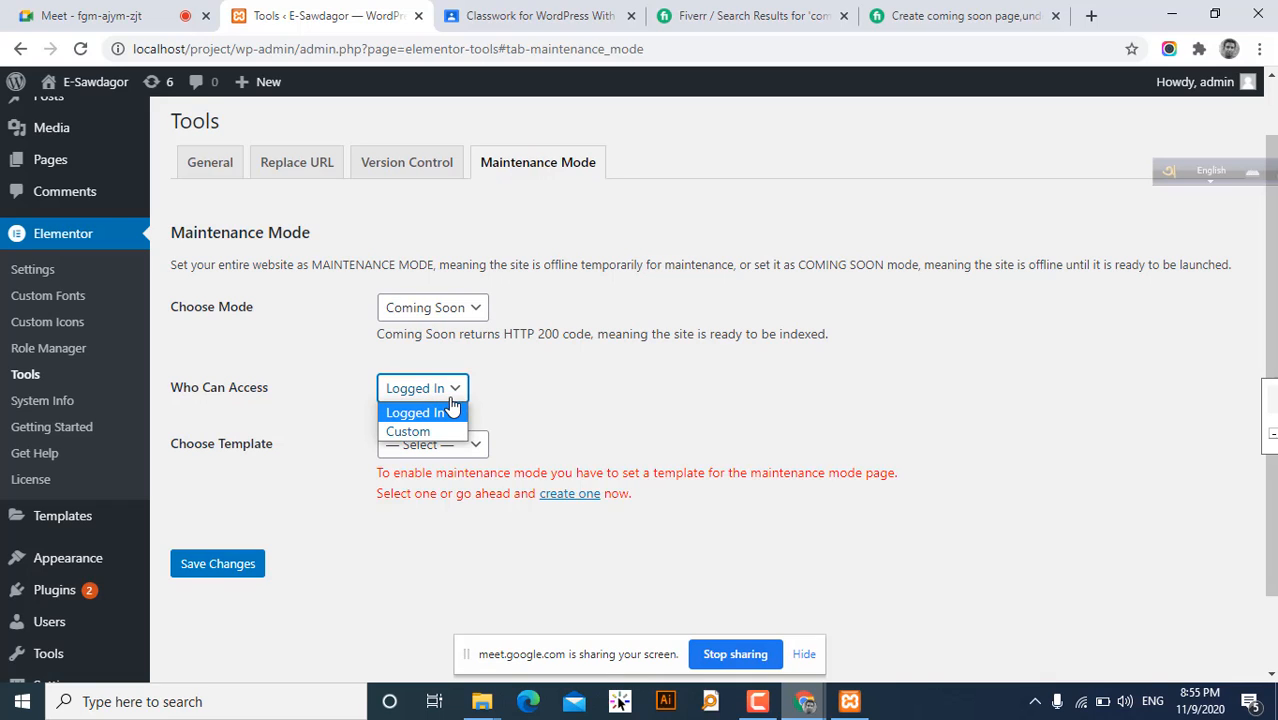
{"action": "left_click", "coordinate": [684, 386]}
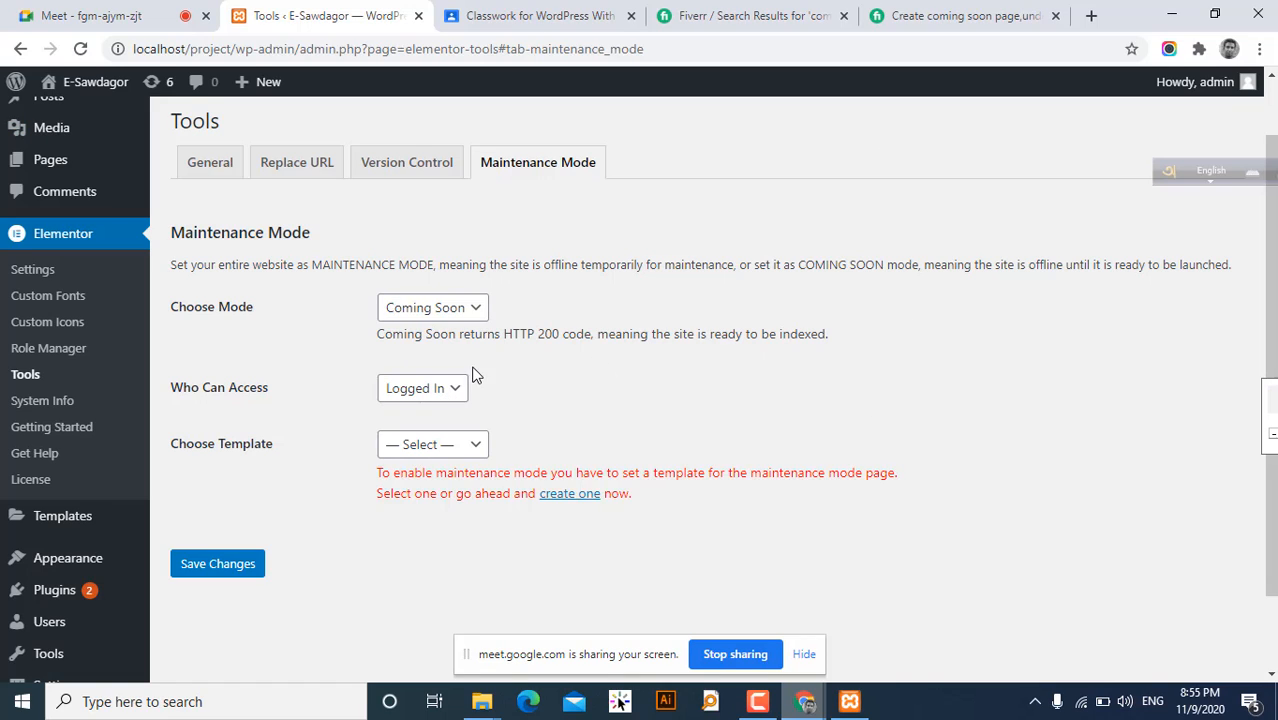
{"action": "left_click", "coordinate": [428, 390]}
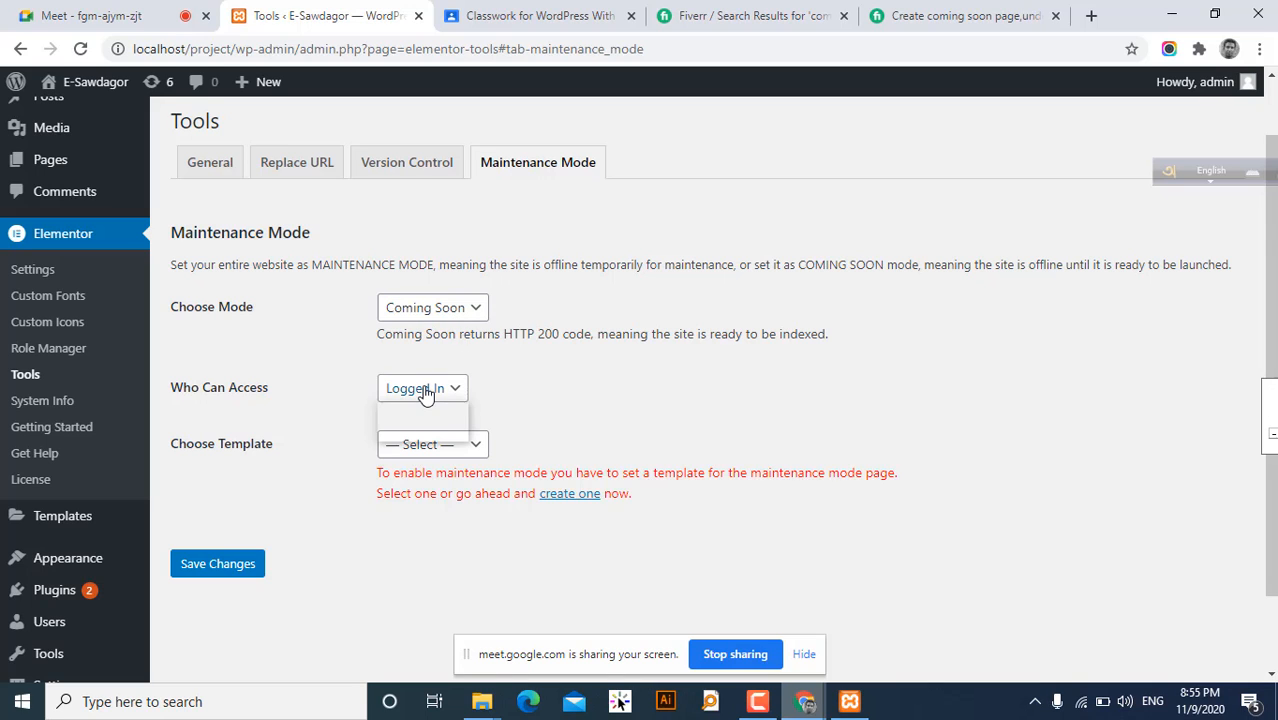
{"action": "left_click", "coordinate": [425, 432]}
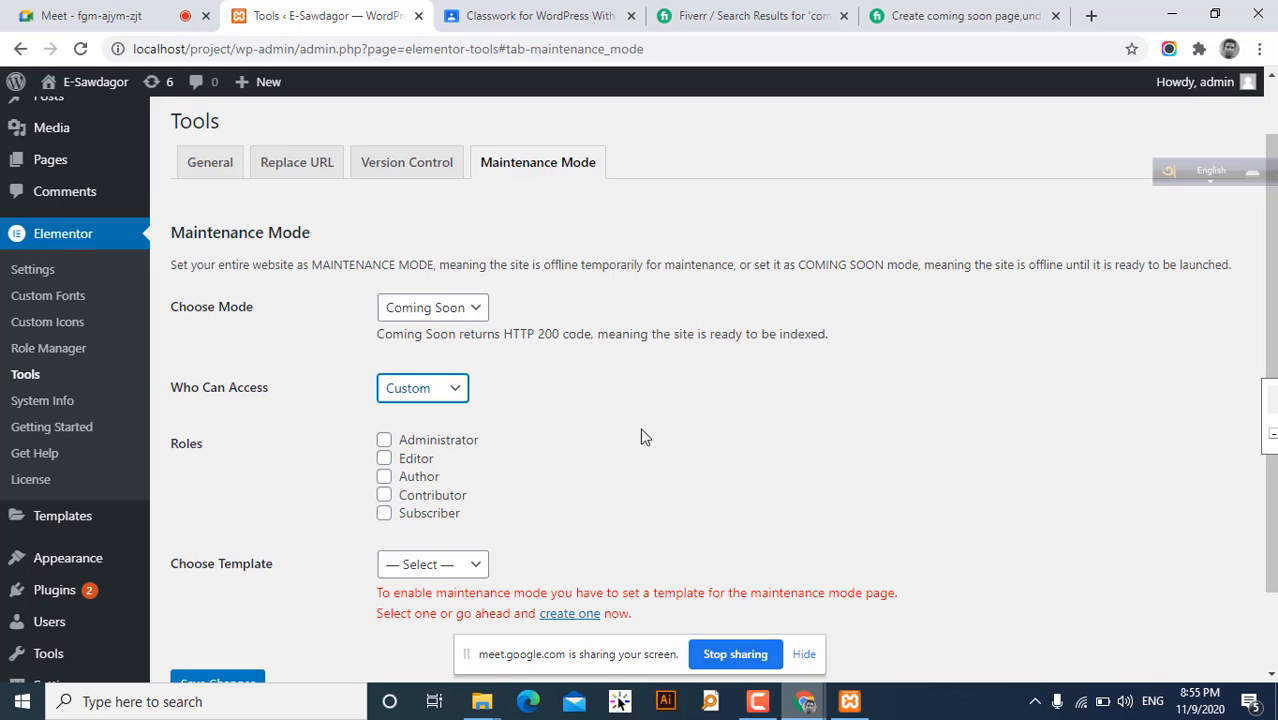
{"action": "scroll", "coordinate": [645, 436], "scroll_direction": "down", "scroll_amount": 1}
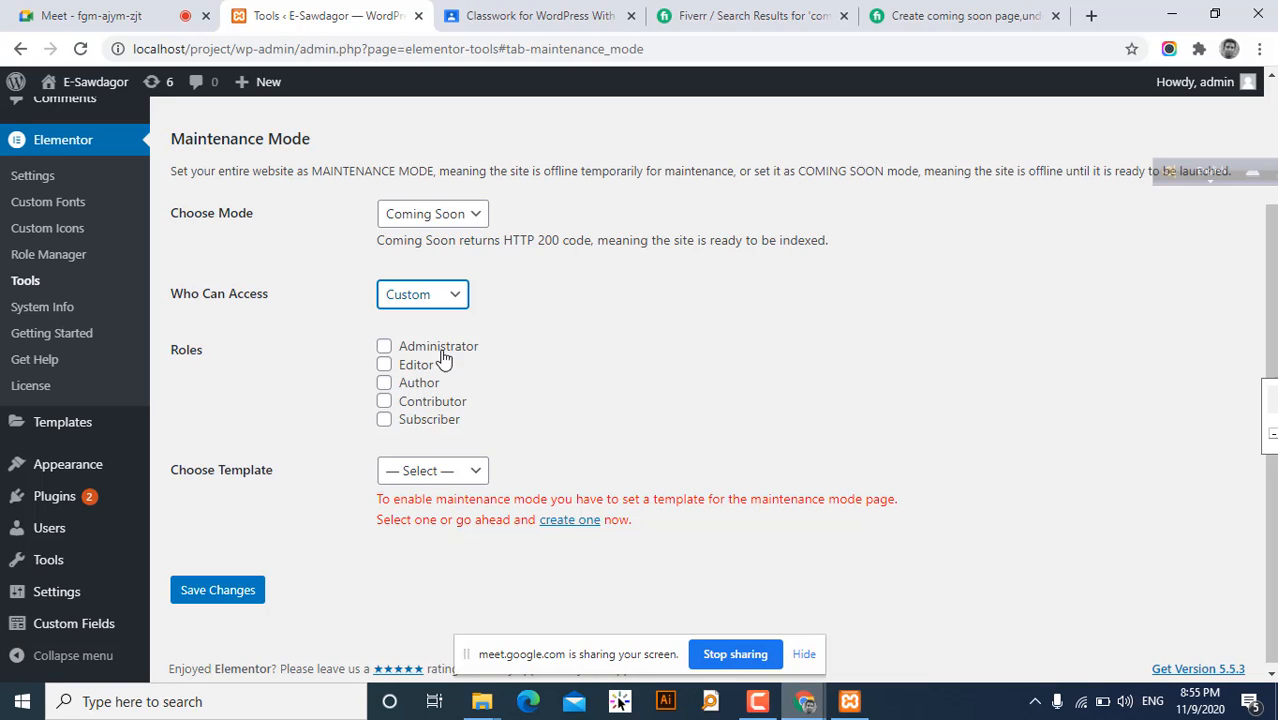
{"action": "left_click", "coordinate": [385, 348]}
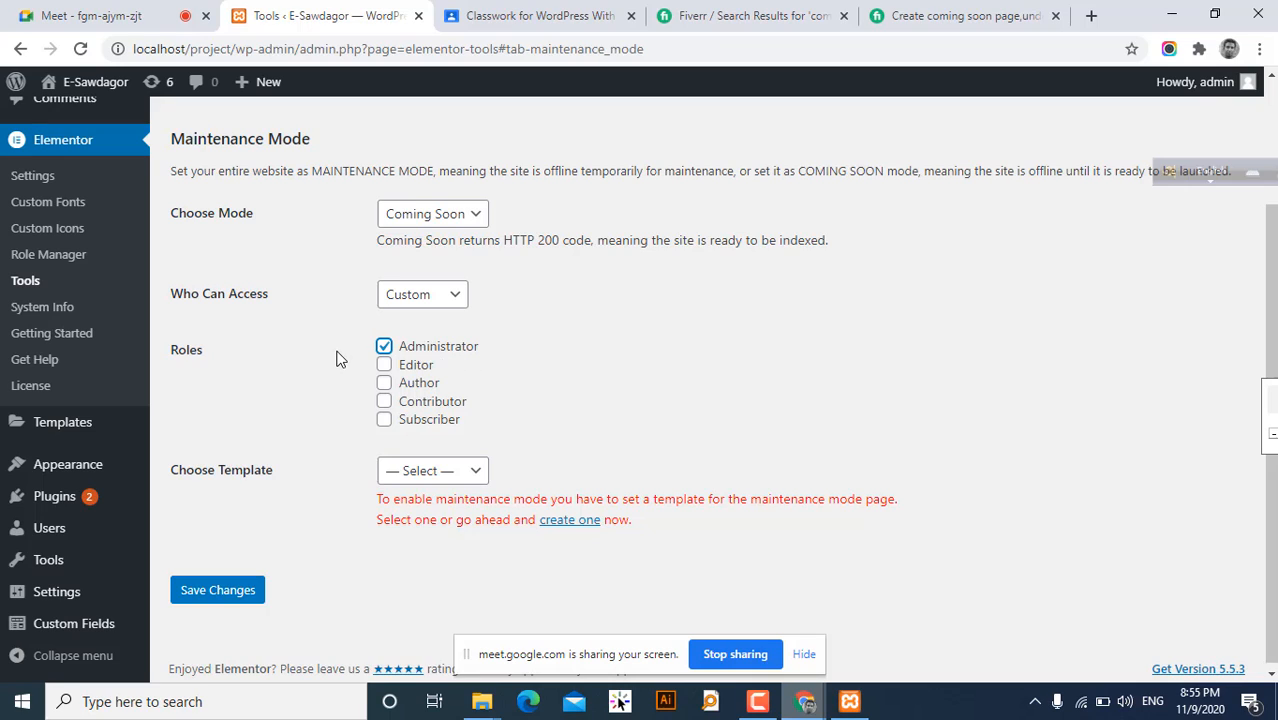
{"action": "scroll", "coordinate": [336, 357], "scroll_direction": "down", "scroll_amount": 1}
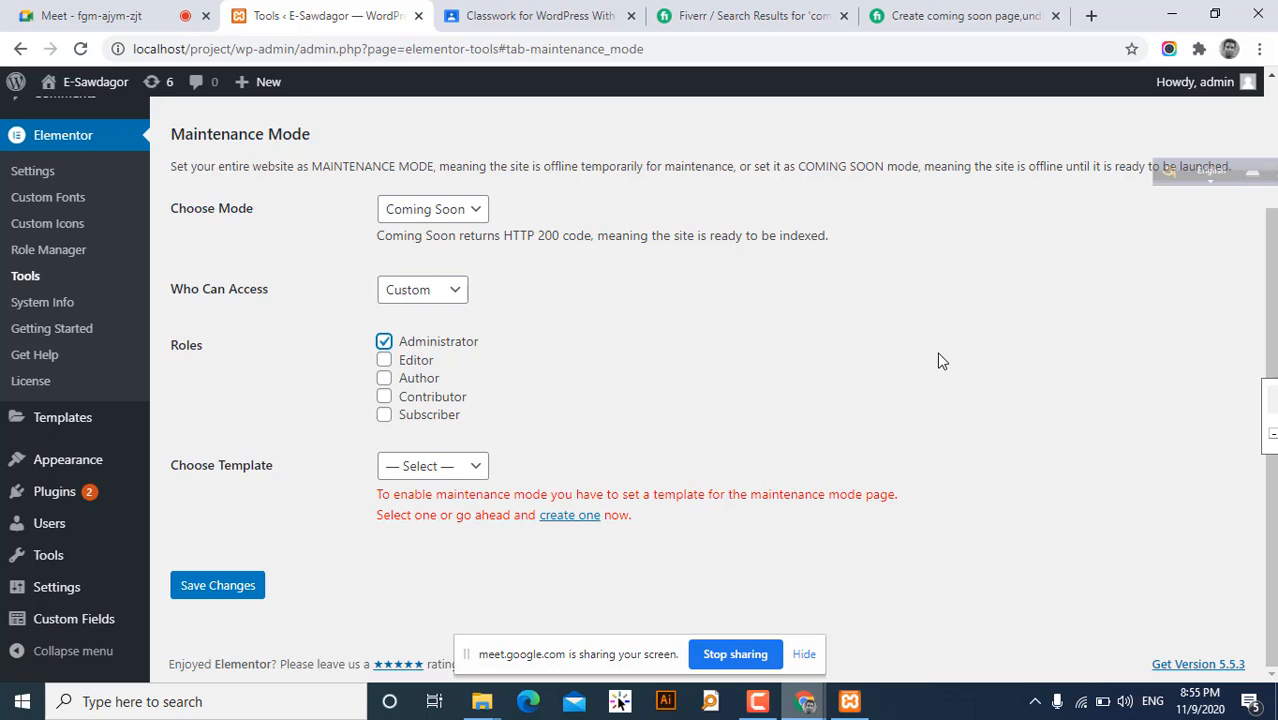
- Hide the screen-sharing notice and set Who Can Access back to Logged In
{"action": "left_click", "coordinate": [804, 654]}
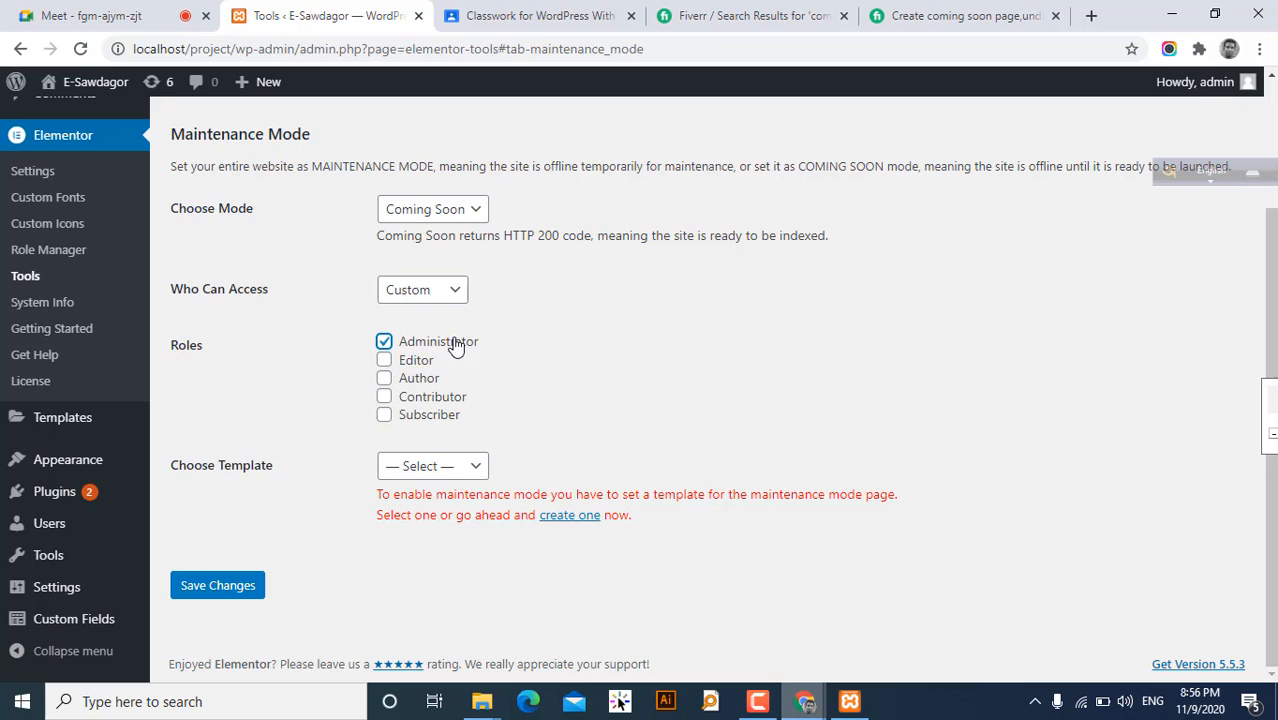
{"action": "left_click", "coordinate": [422, 289]}
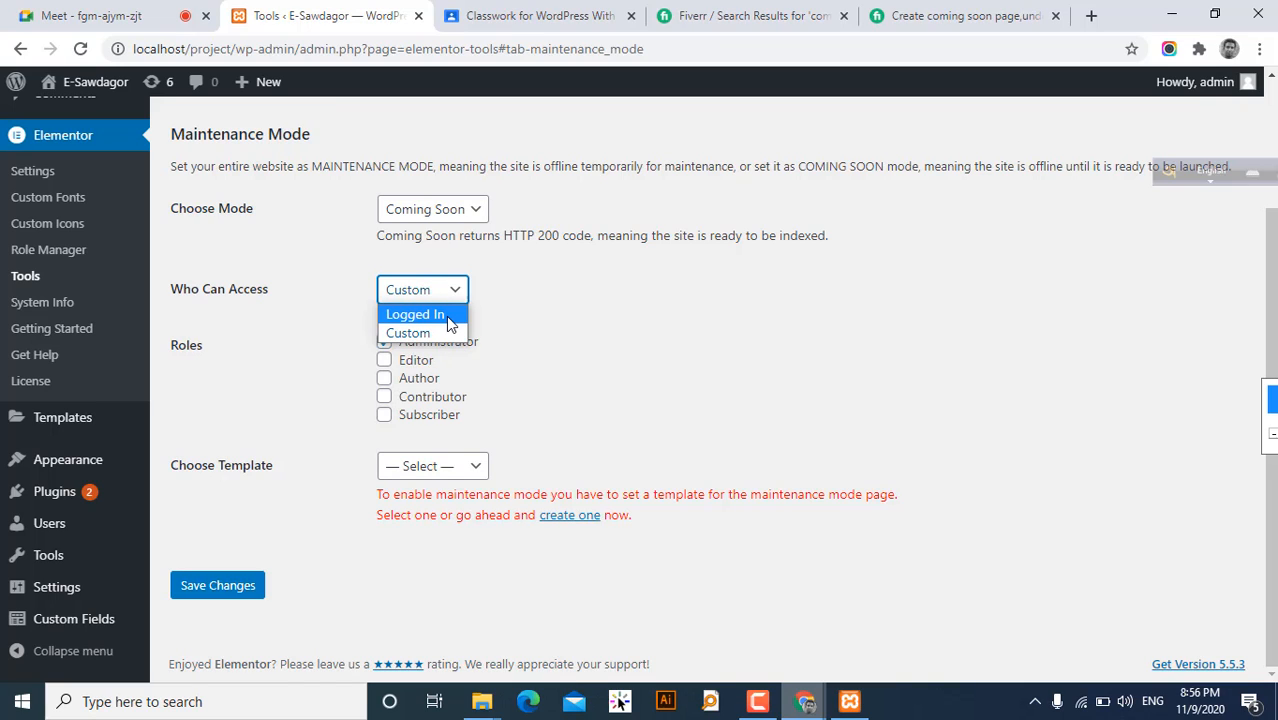
{"action": "left_click", "coordinate": [446, 316]}
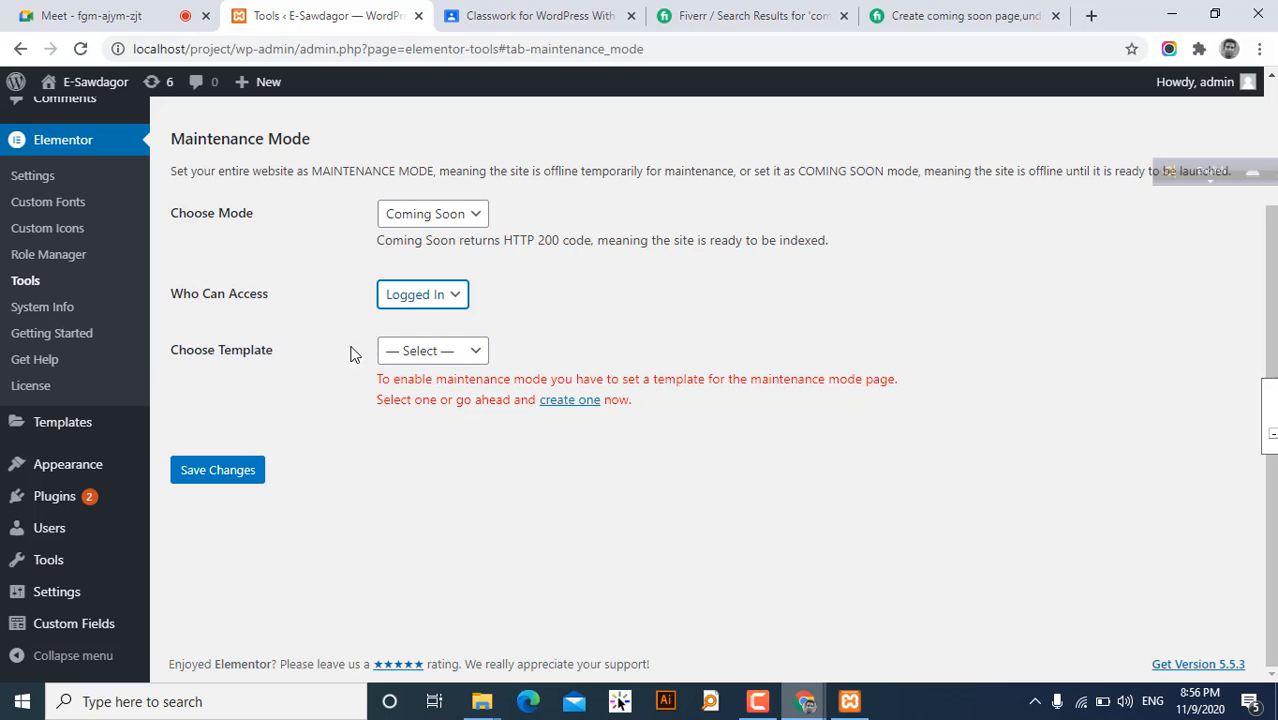
- Check which templates can be chosen for the maintenance mode page, leaving the list without a selection
{"action": "left_click", "coordinate": [428, 351]}
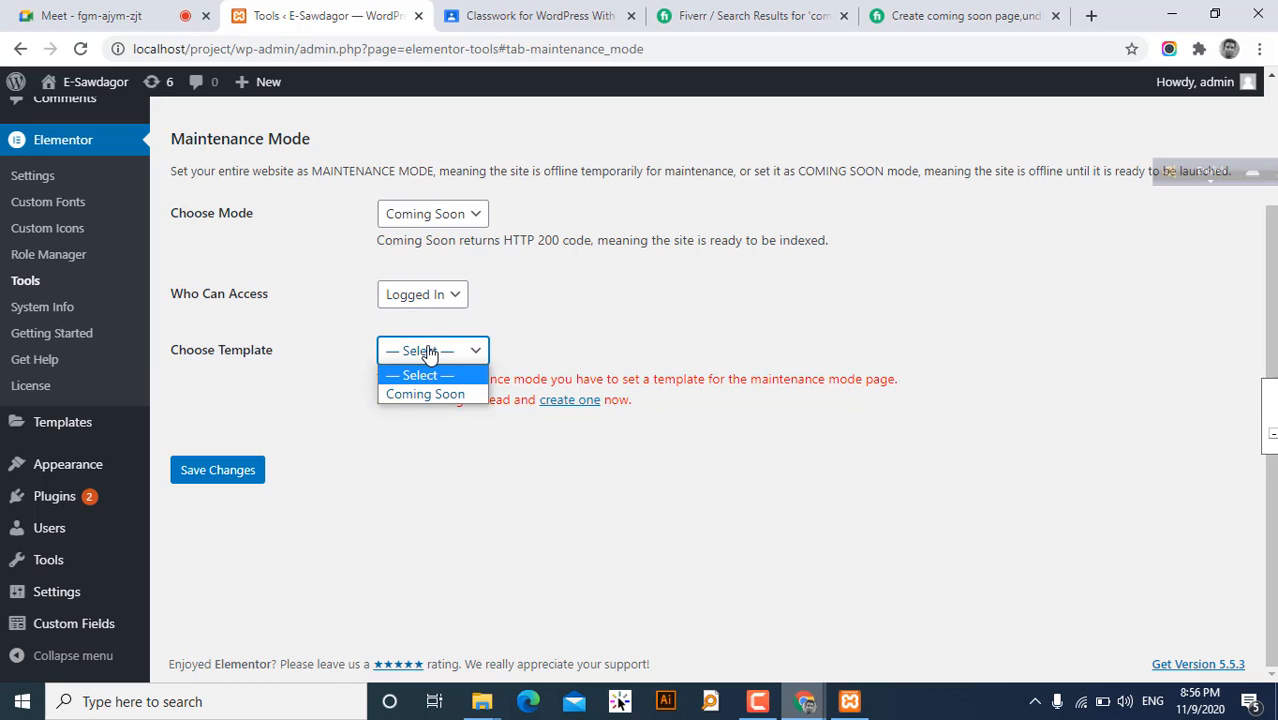
{"action": "left_click", "coordinate": [670, 294]}
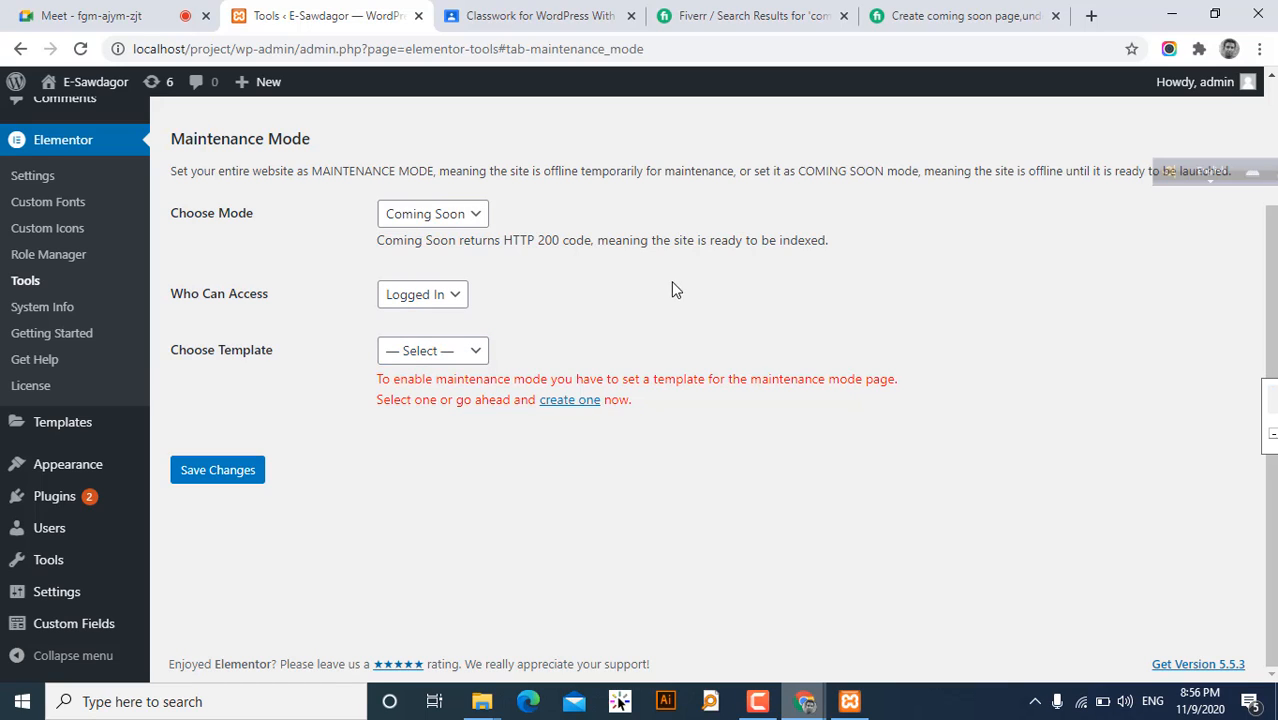
{"action": "left_click", "coordinate": [424, 354]}
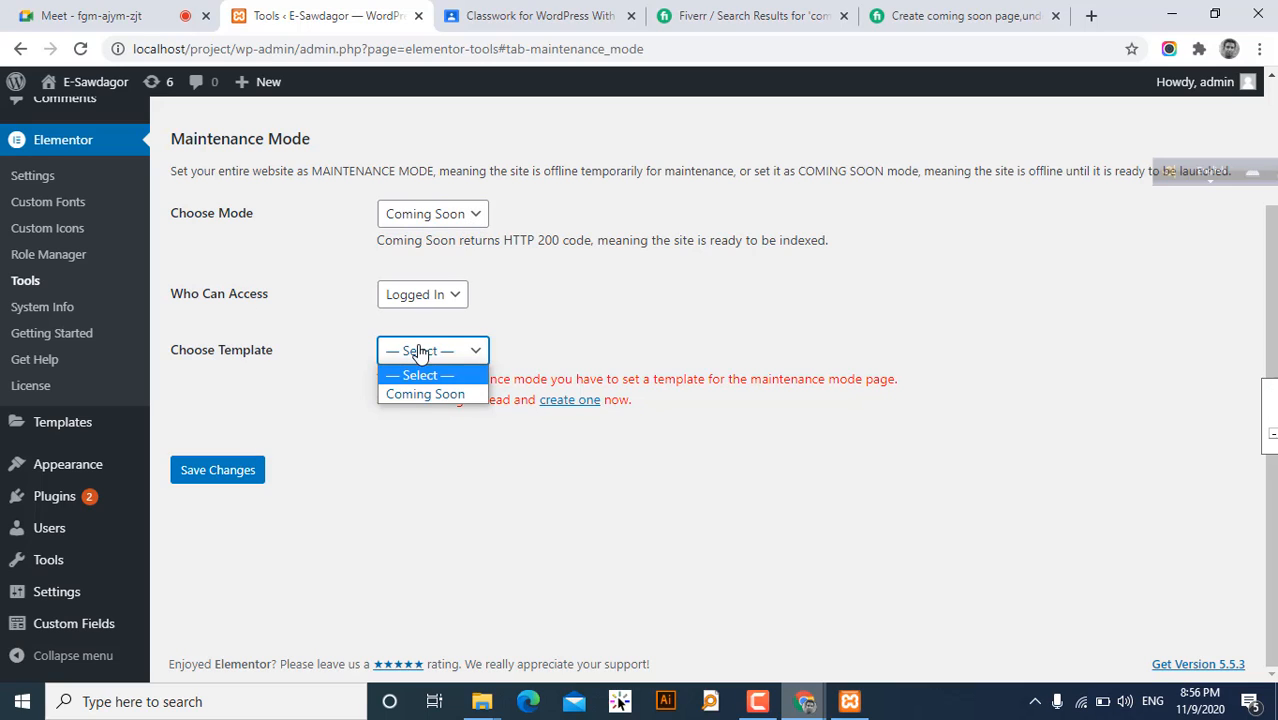
{"action": "left_click", "coordinate": [602, 305]}
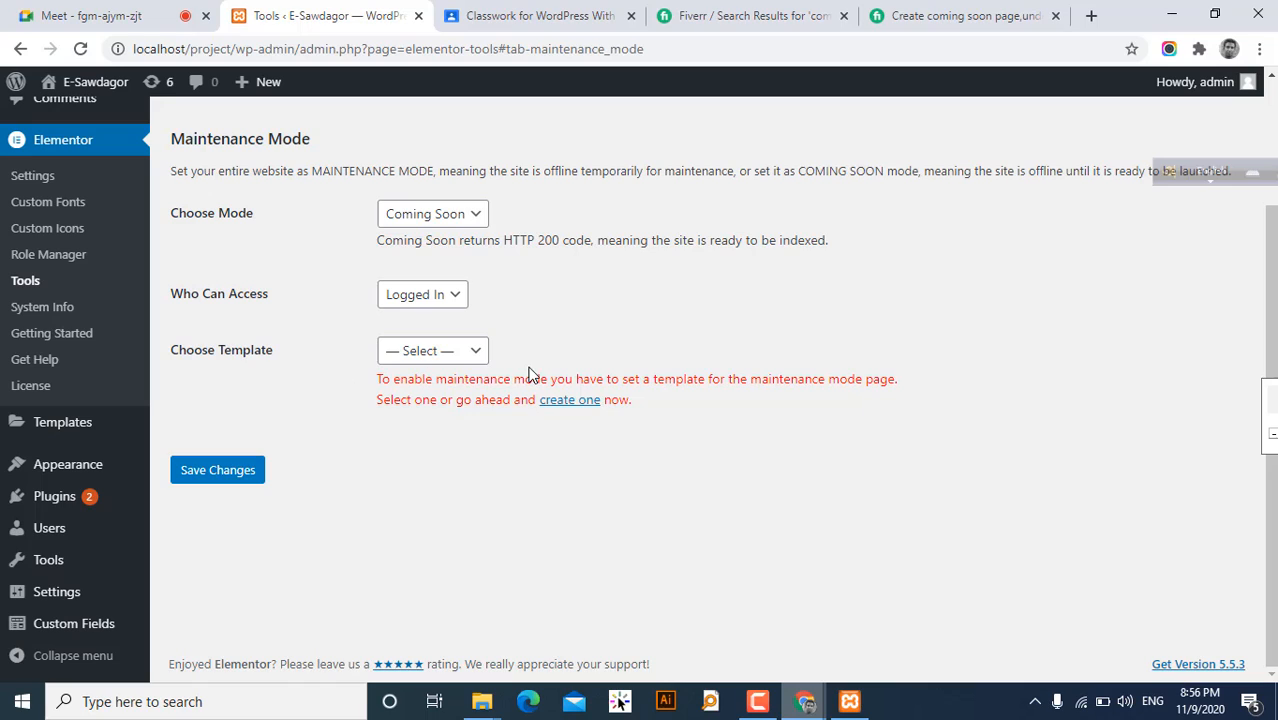
{"action": "left_click", "coordinate": [451, 350]}
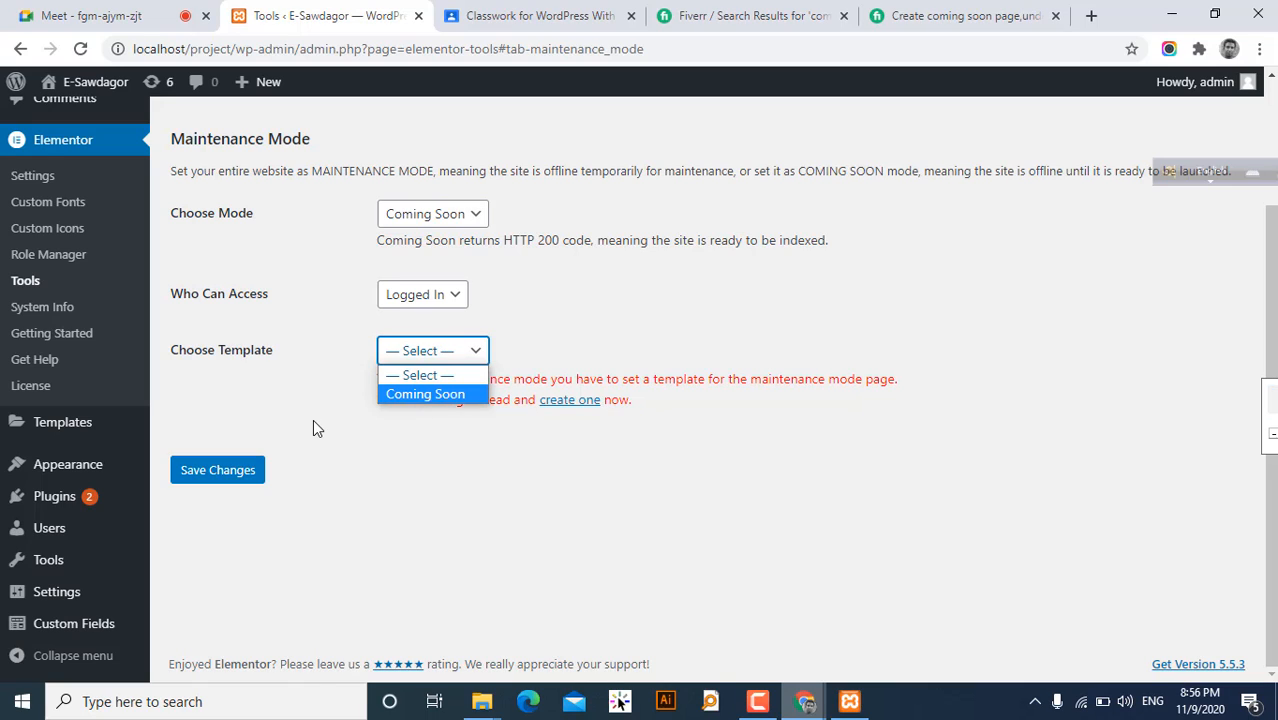
{"action": "left_click", "coordinate": [317, 373]}
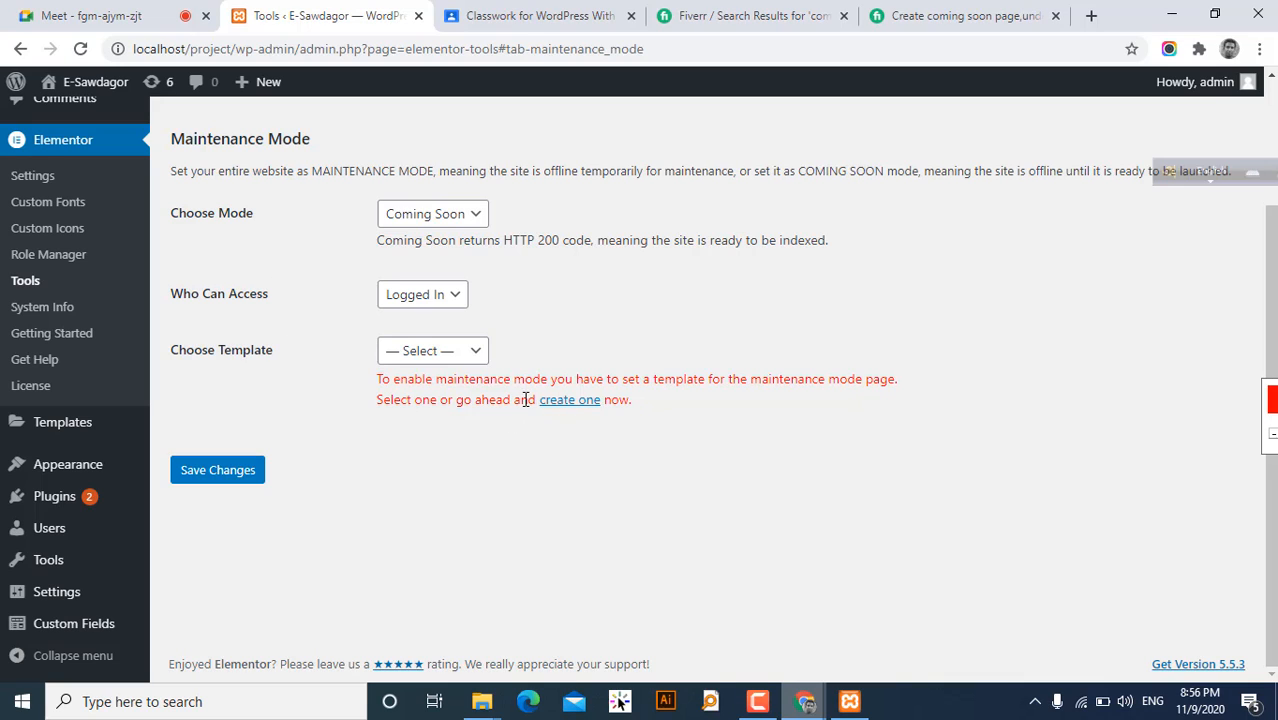
- Start creating a new template from the maintenance mode settings and close the two open Fiverr pages
{"action": "left_click", "coordinate": [582, 409]}
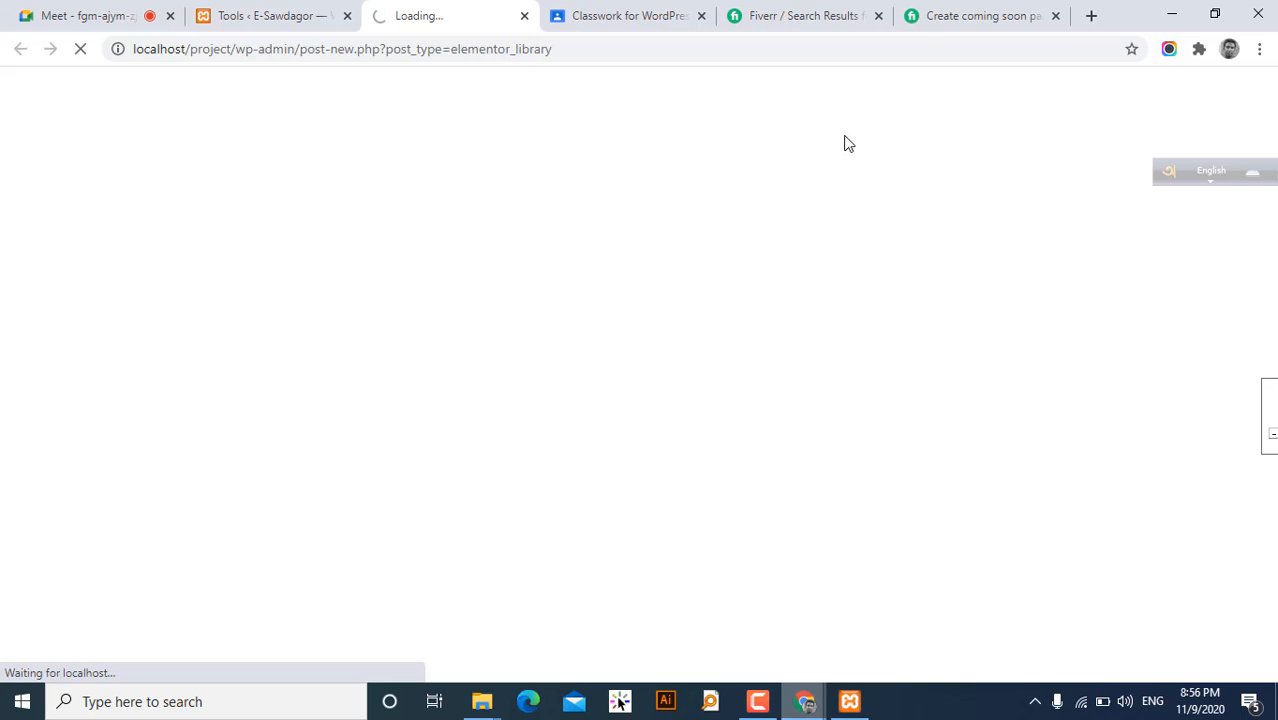
{"action": "left_click", "coordinate": [879, 16]}
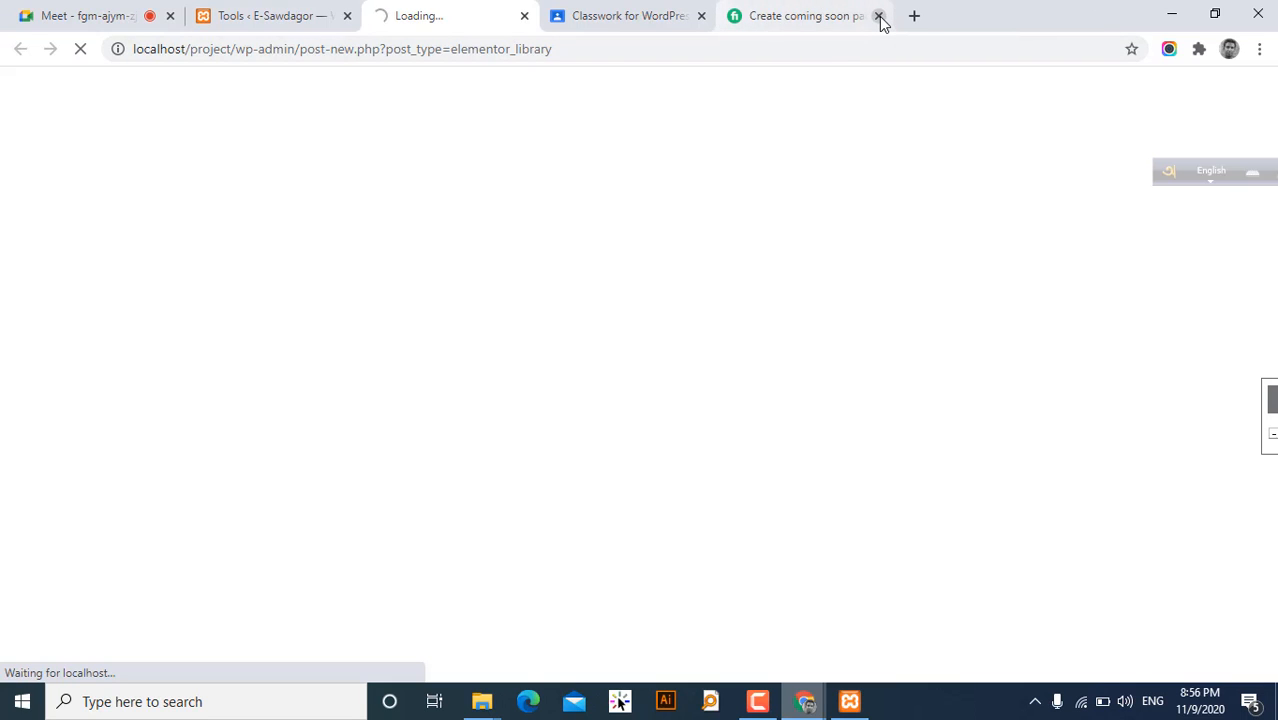
{"action": "left_click", "coordinate": [879, 16]}
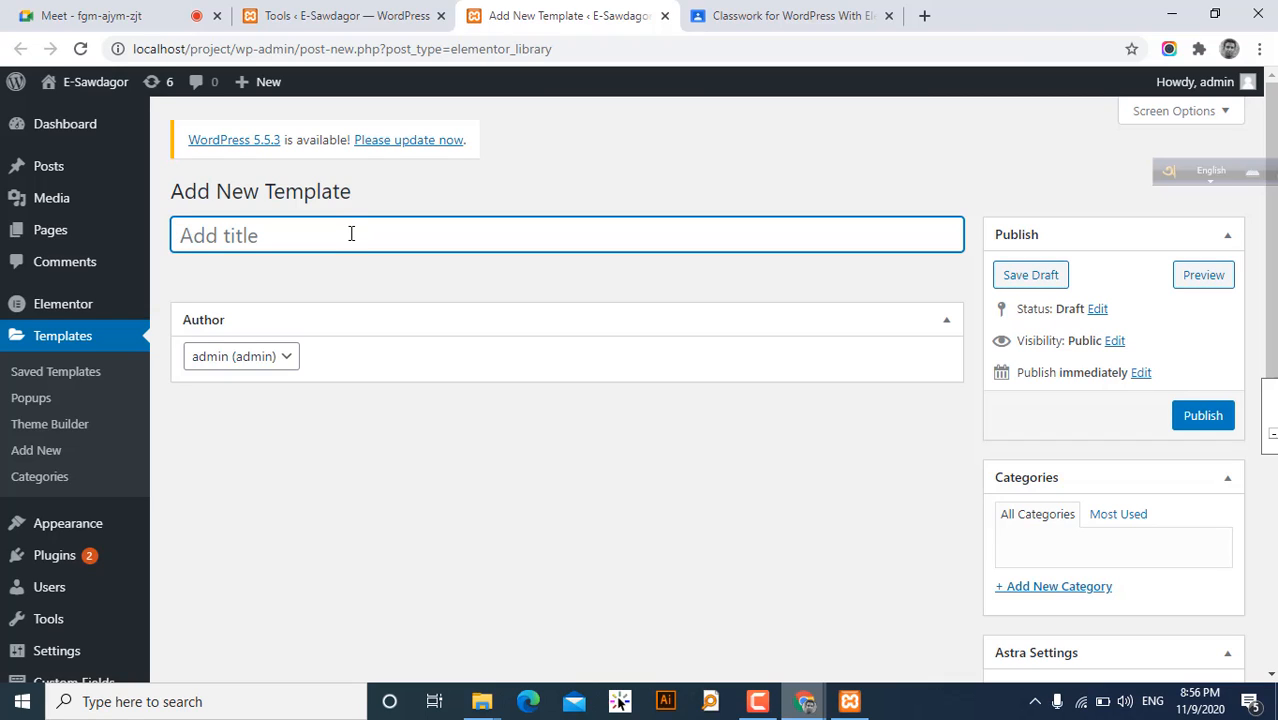
- Title the new template "Coming Soon Page 2" and publish it with admin as the author
{"action": "type", "text": "Comin"}
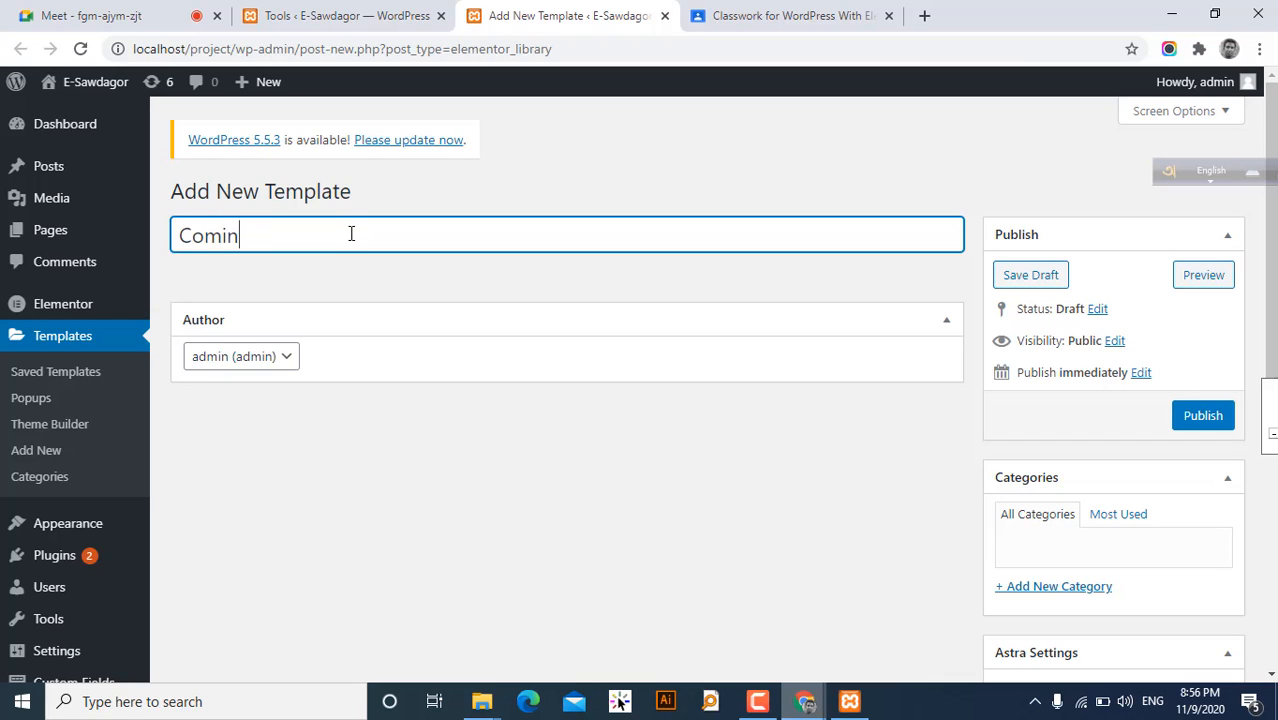
{"action": "type", "text": "g Soon Page 2"}
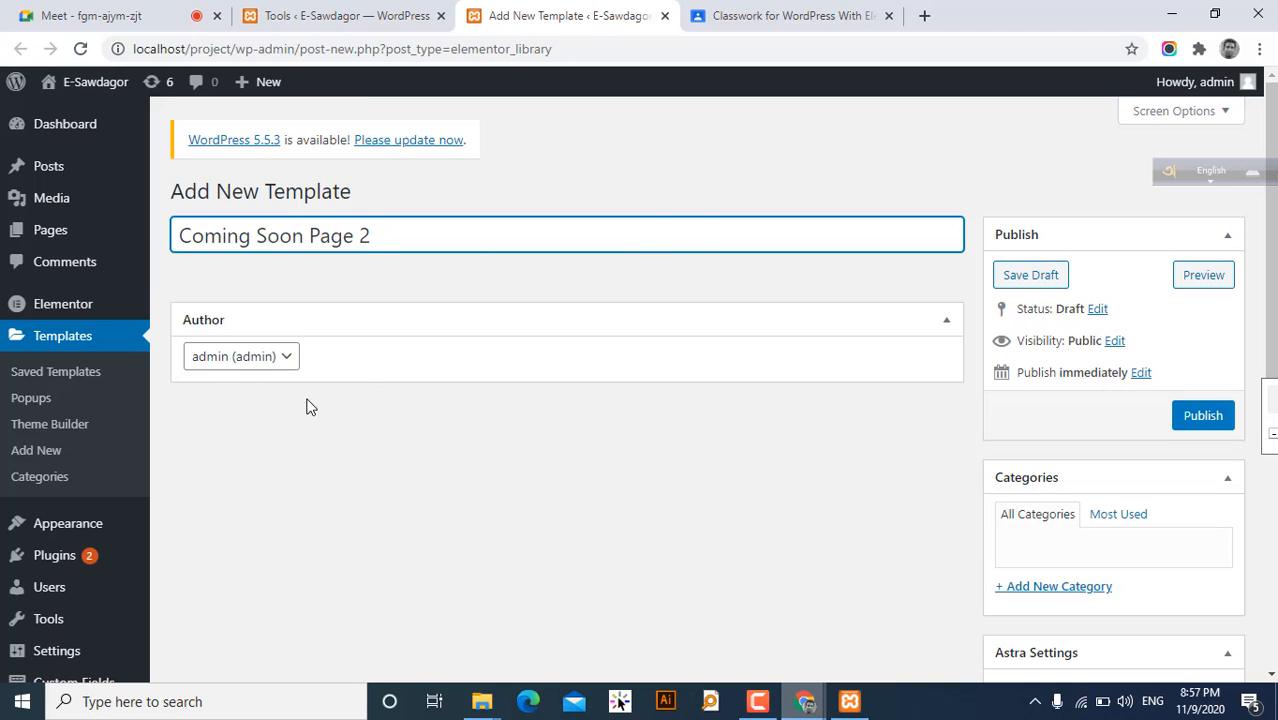
{"action": "left_click", "coordinate": [288, 368]}
{"action": "left_click", "coordinate": [288, 373]}
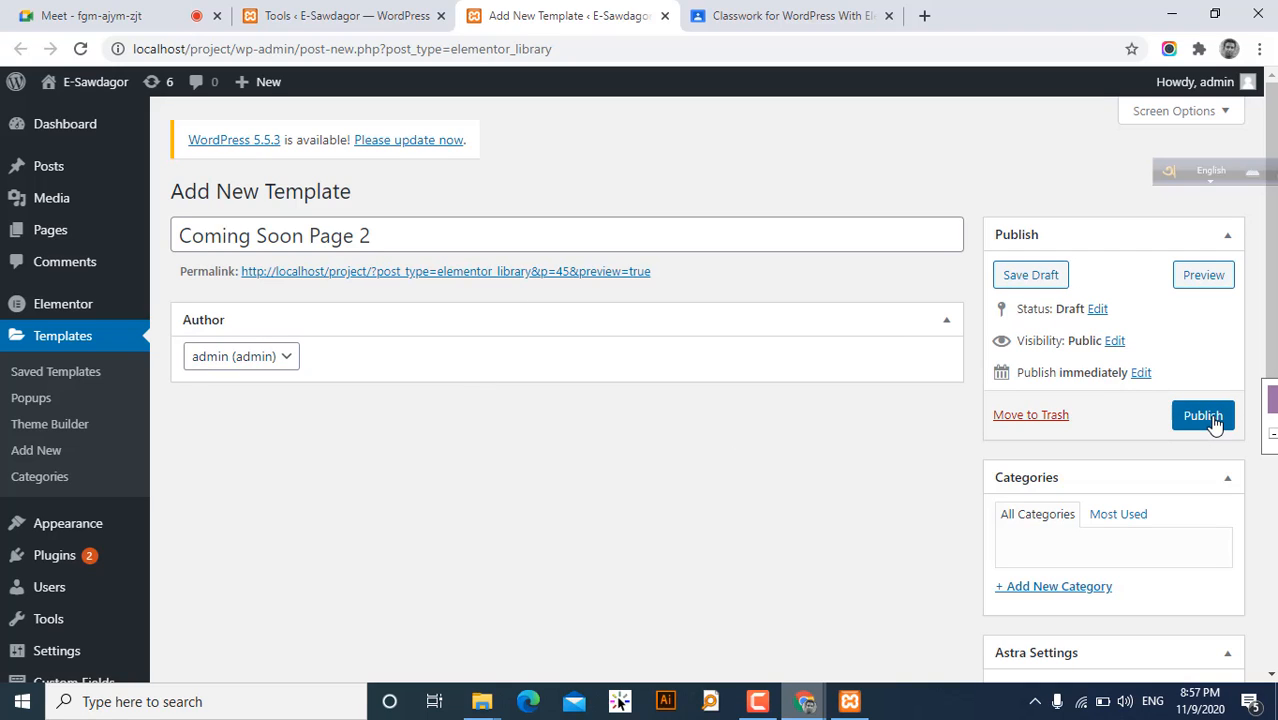
{"action": "left_click", "coordinate": [1215, 420]}
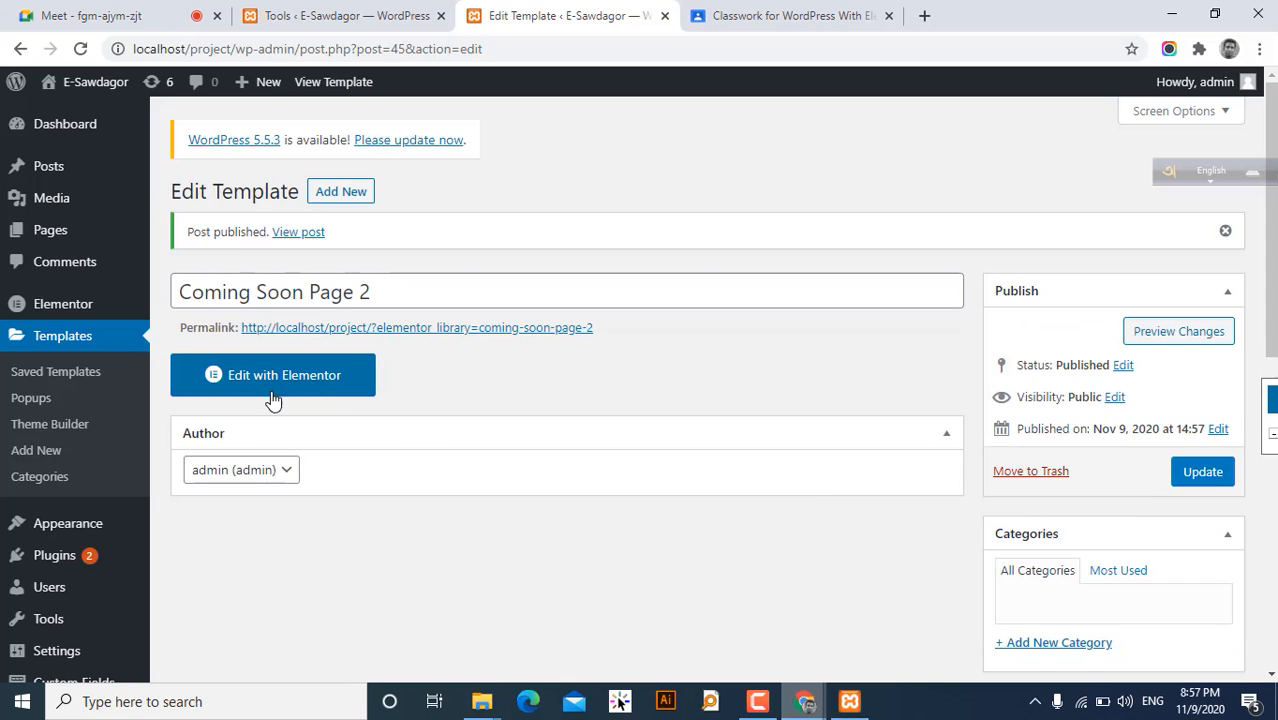
- Check which page templates the post attributes offer without changing the selection, and open the template in the Elementor editor
{"action": "scroll", "coordinate": [655, 397], "scroll_direction": "down", "scroll_amount": 3}
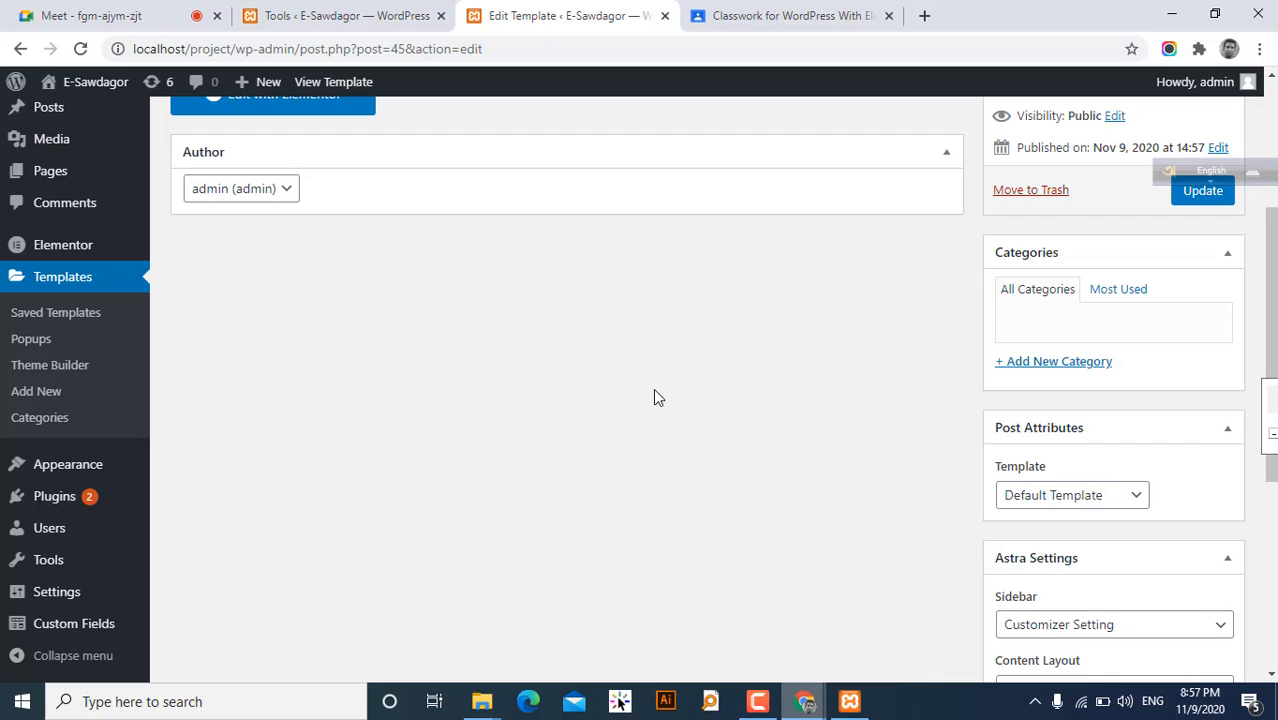
{"action": "left_click", "coordinate": [1134, 500]}
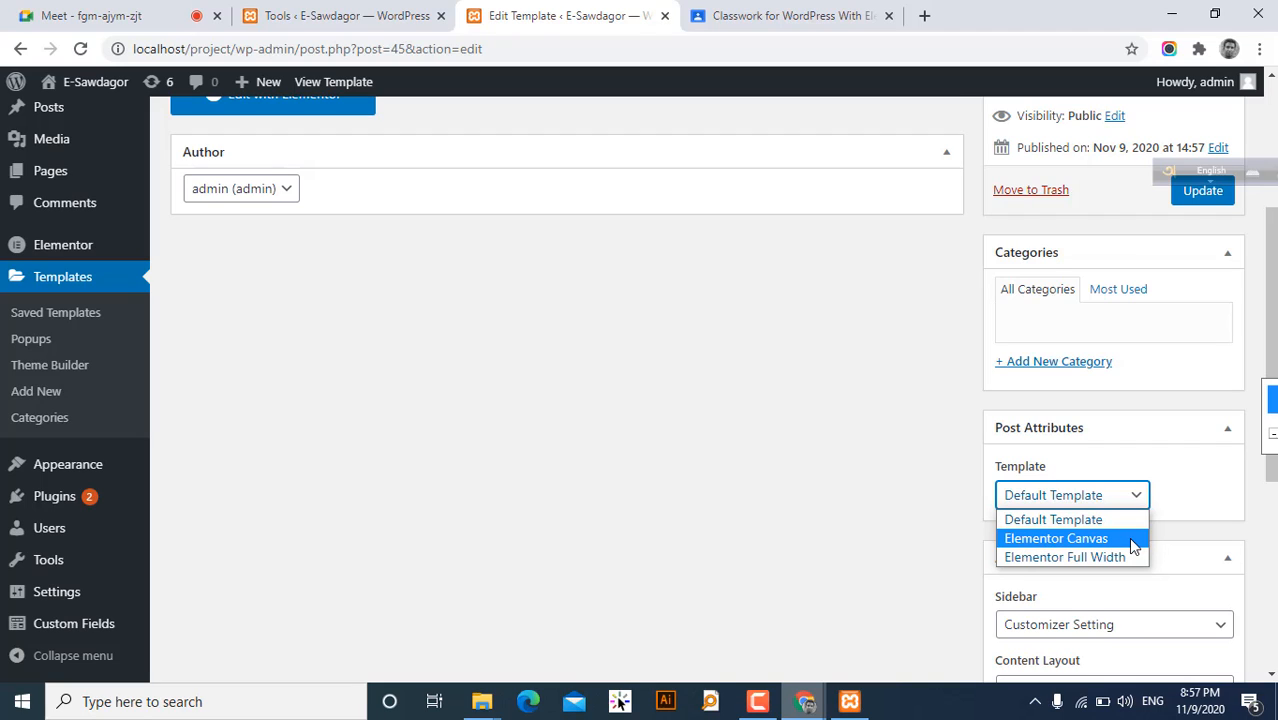
{"action": "left_click", "coordinate": [845, 538]}
{"action": "scroll", "coordinate": [490, 448], "scroll_direction": "up", "scroll_amount": 3}
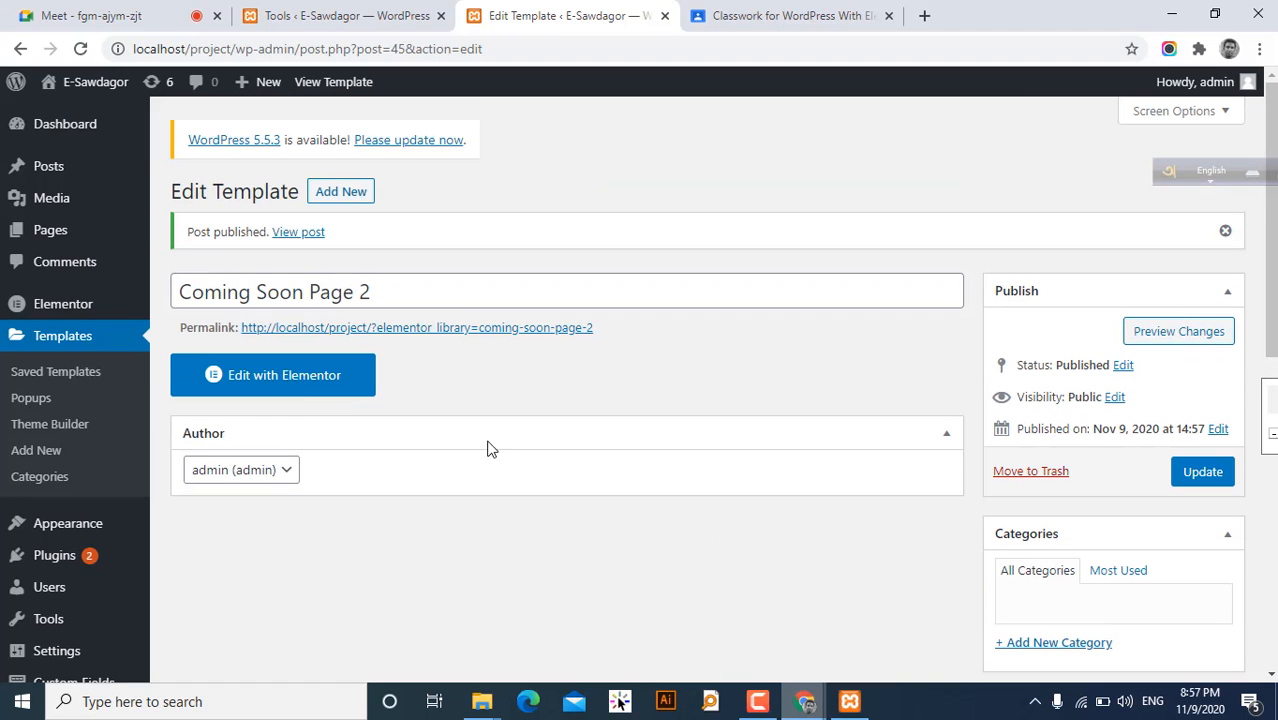
{"action": "left_click", "coordinate": [321, 383]}
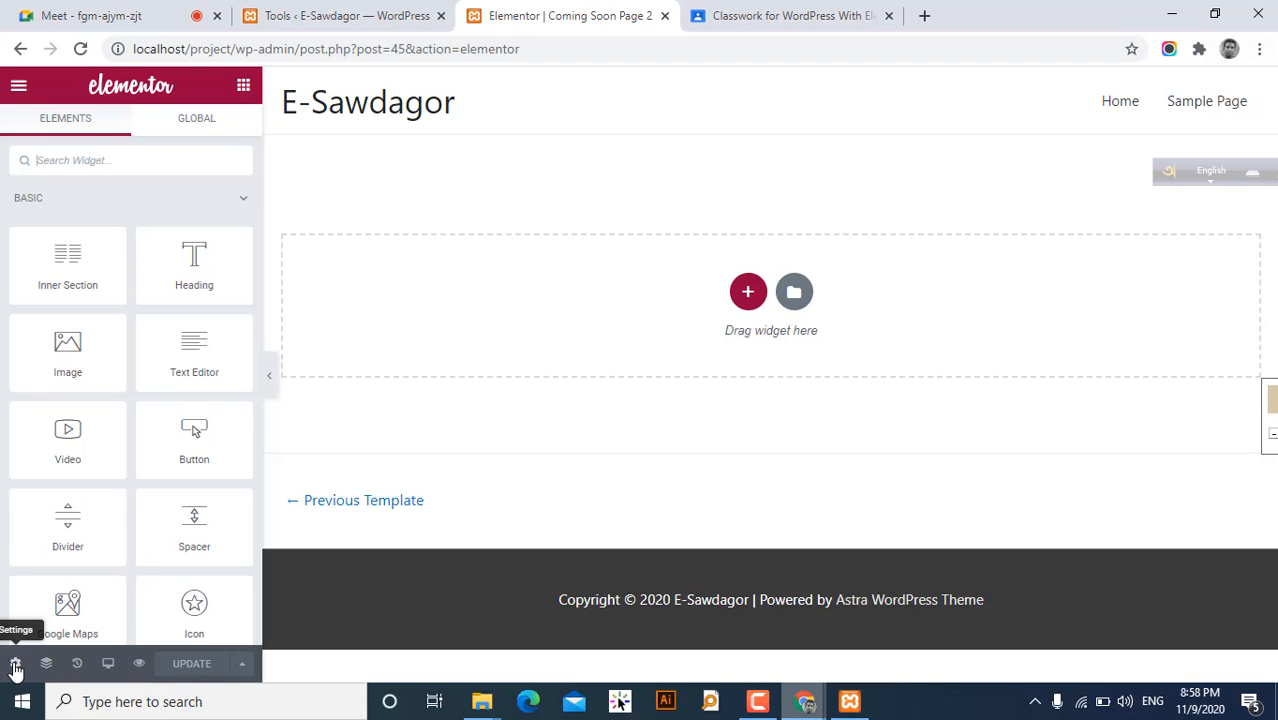
- Set the page layout to Elementor Canvas in the page settings, save the update and reload the editor
{"action": "left_click", "coordinate": [15, 665]}
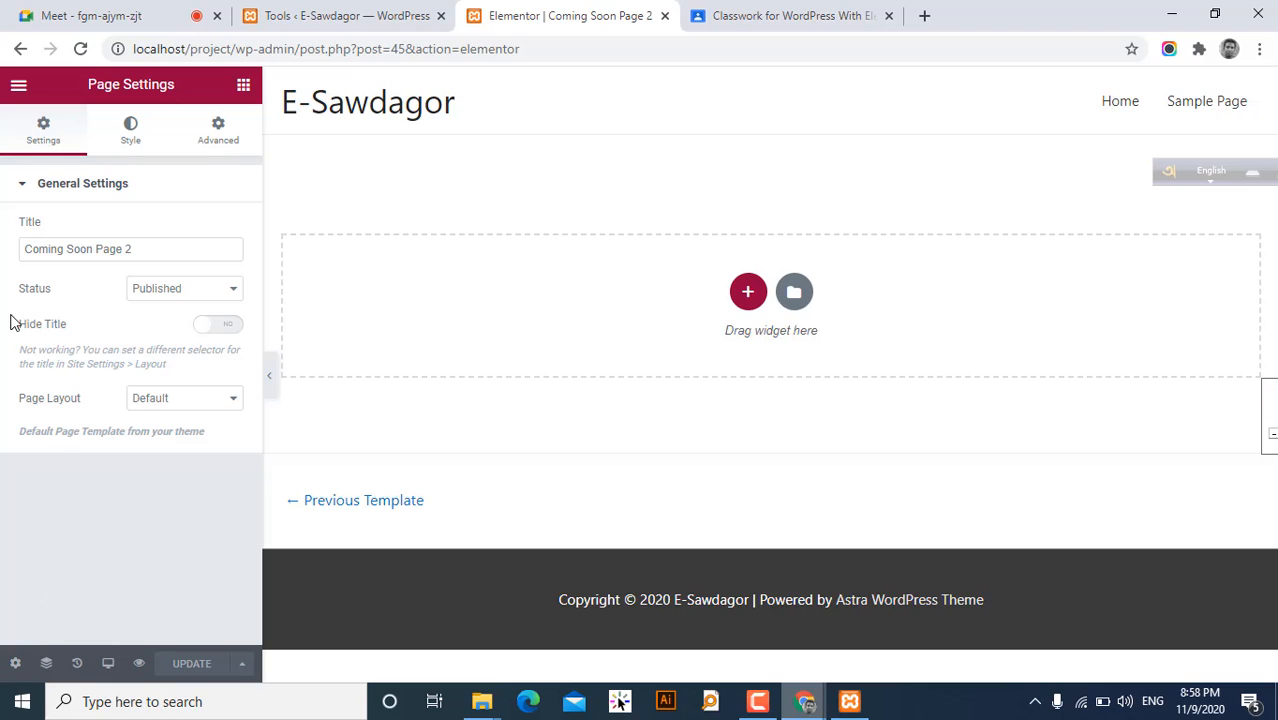
{"action": "left_click", "coordinate": [158, 402]}
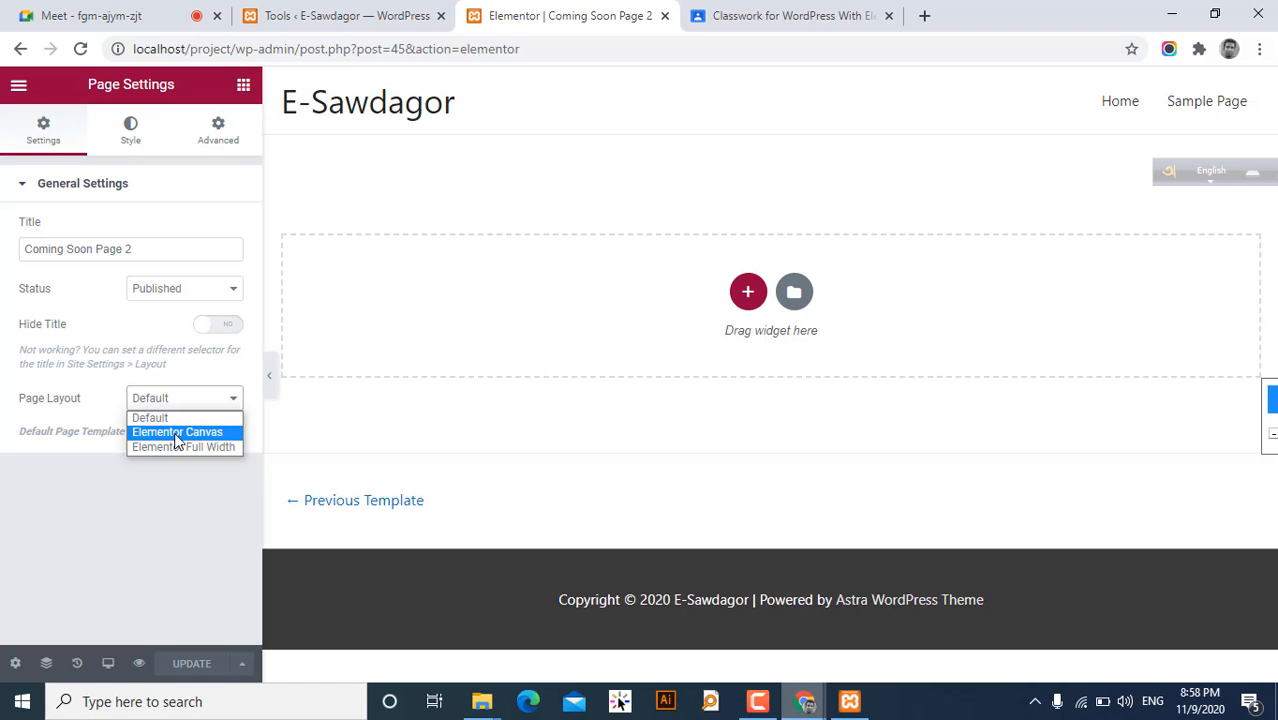
{"action": "left_click", "coordinate": [182, 431]}
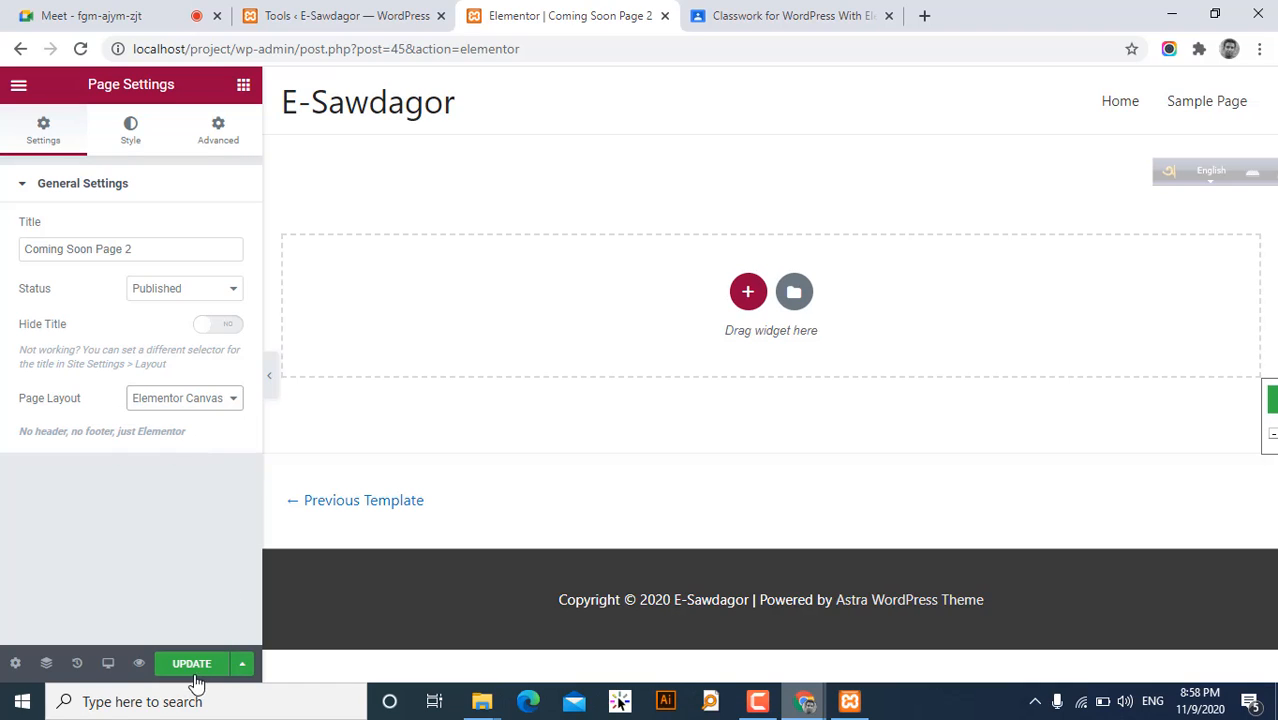
{"action": "left_click", "coordinate": [186, 667]}
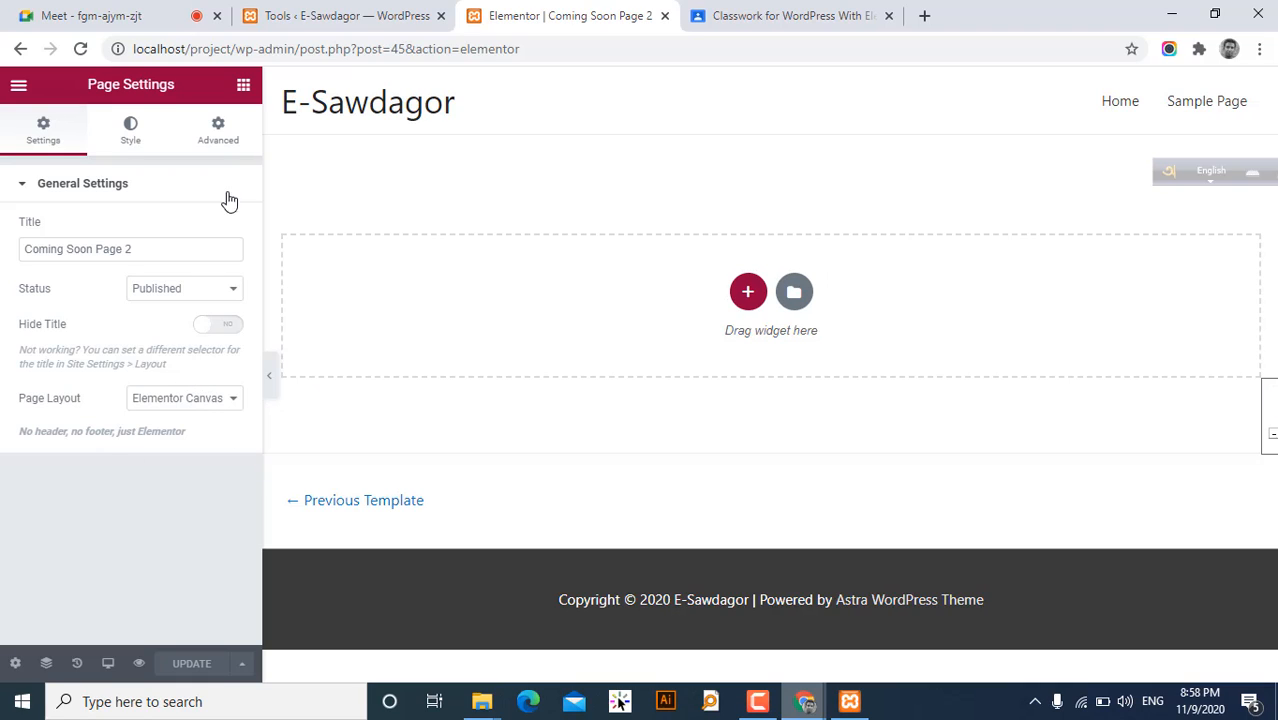
{"action": "left_click", "coordinate": [80, 48]}
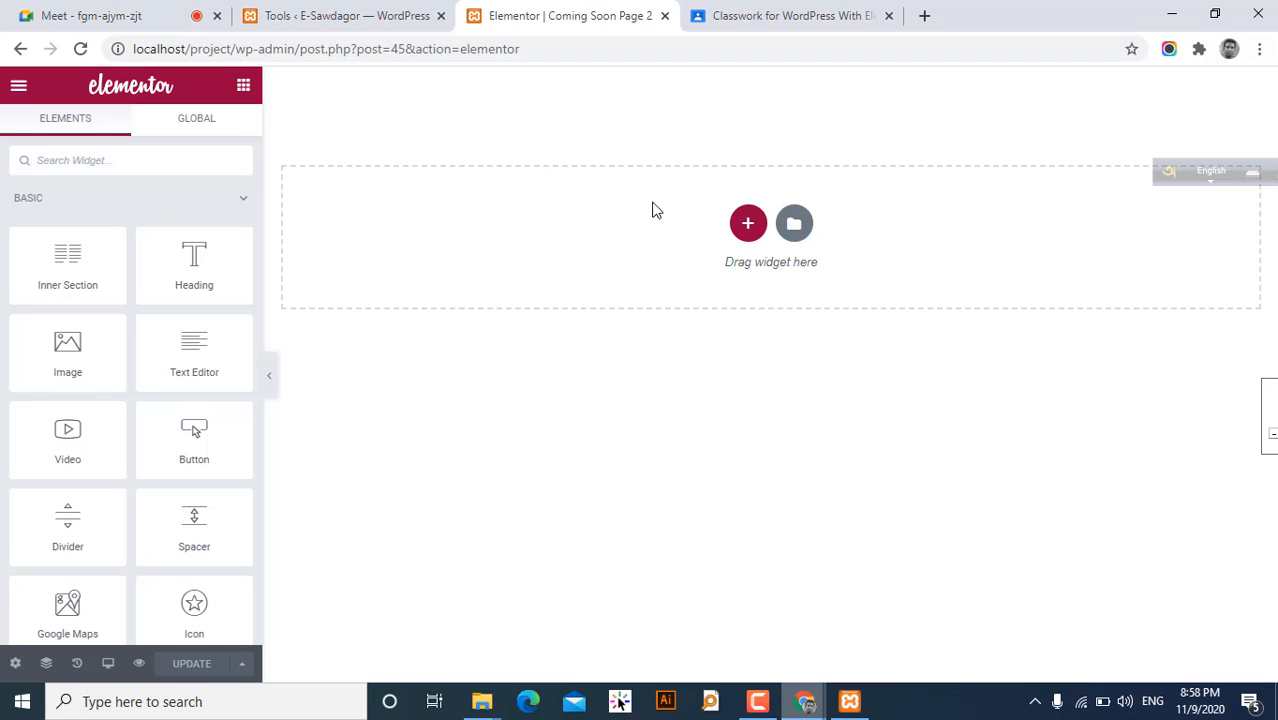
- Search the library's page templates for "comi" and insert the yellow and black Coming Soon page with the login form
{"action": "left_click", "coordinate": [795, 224]}
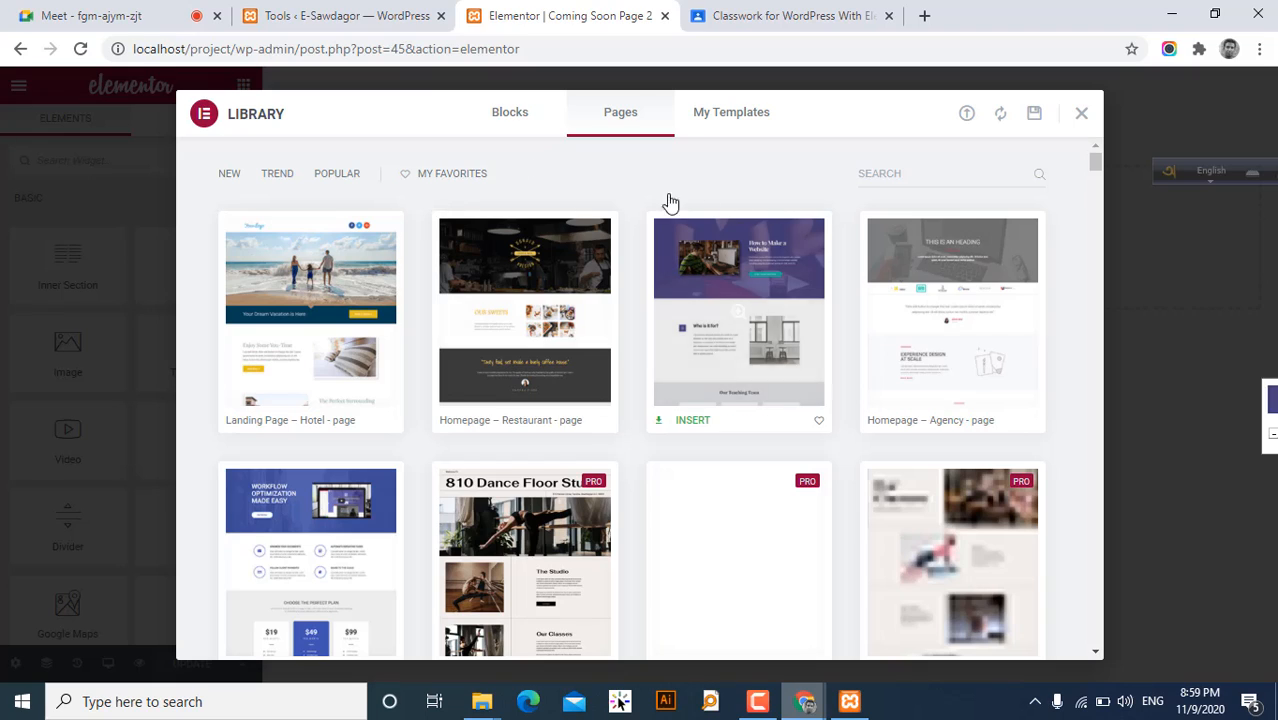
{"action": "left_click", "coordinate": [918, 173]}
{"action": "type", "text": "com"}
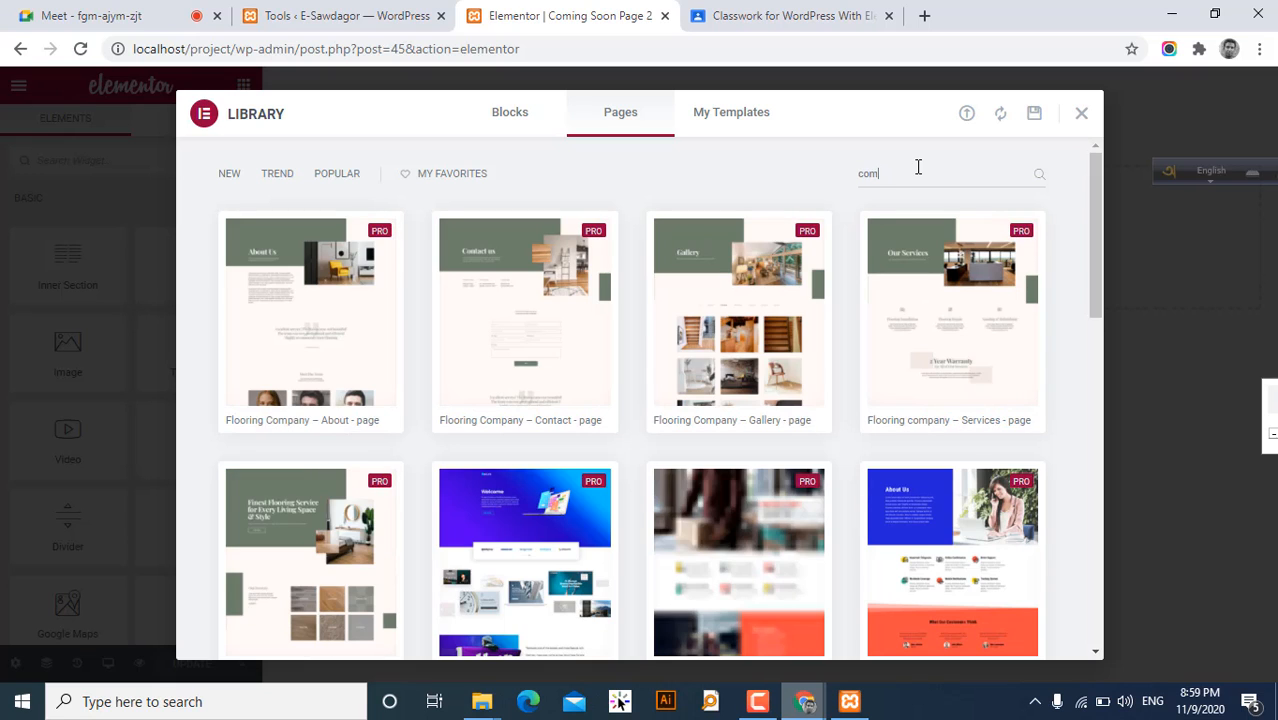
{"action": "type", "text": "i"}
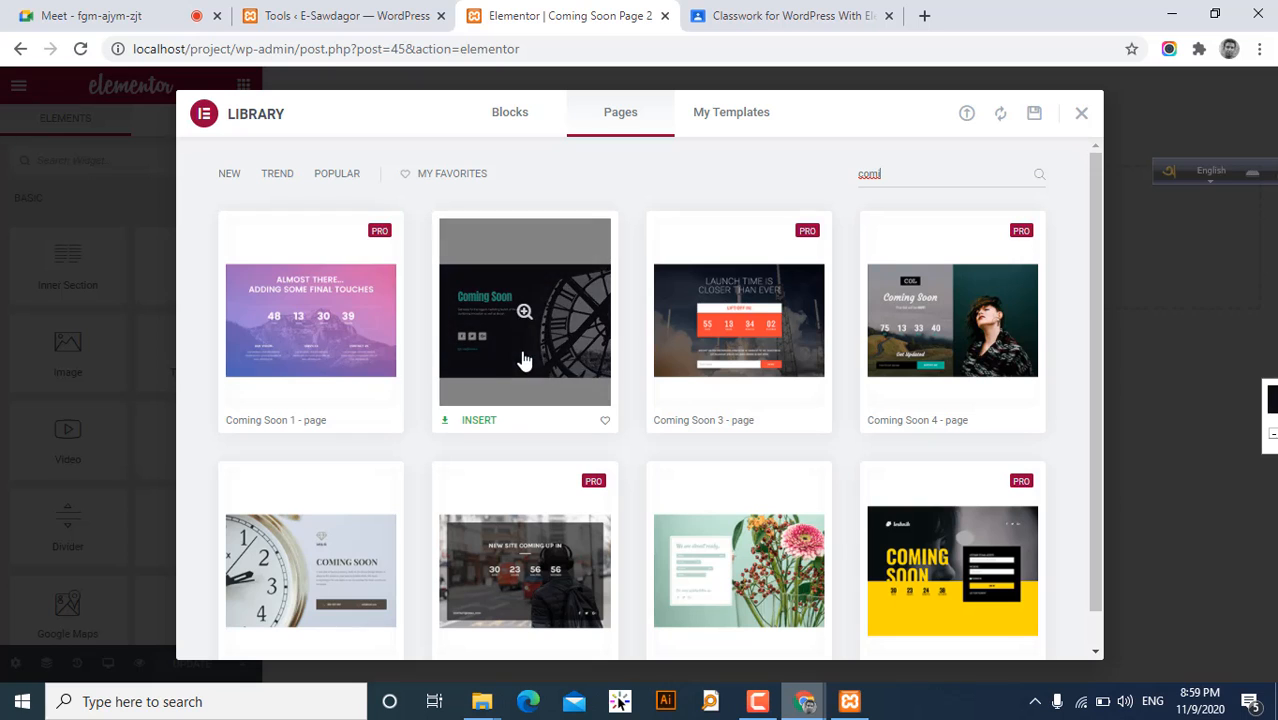
{"action": "scroll", "coordinate": [890, 394], "scroll_direction": "down", "scroll_amount": 1}
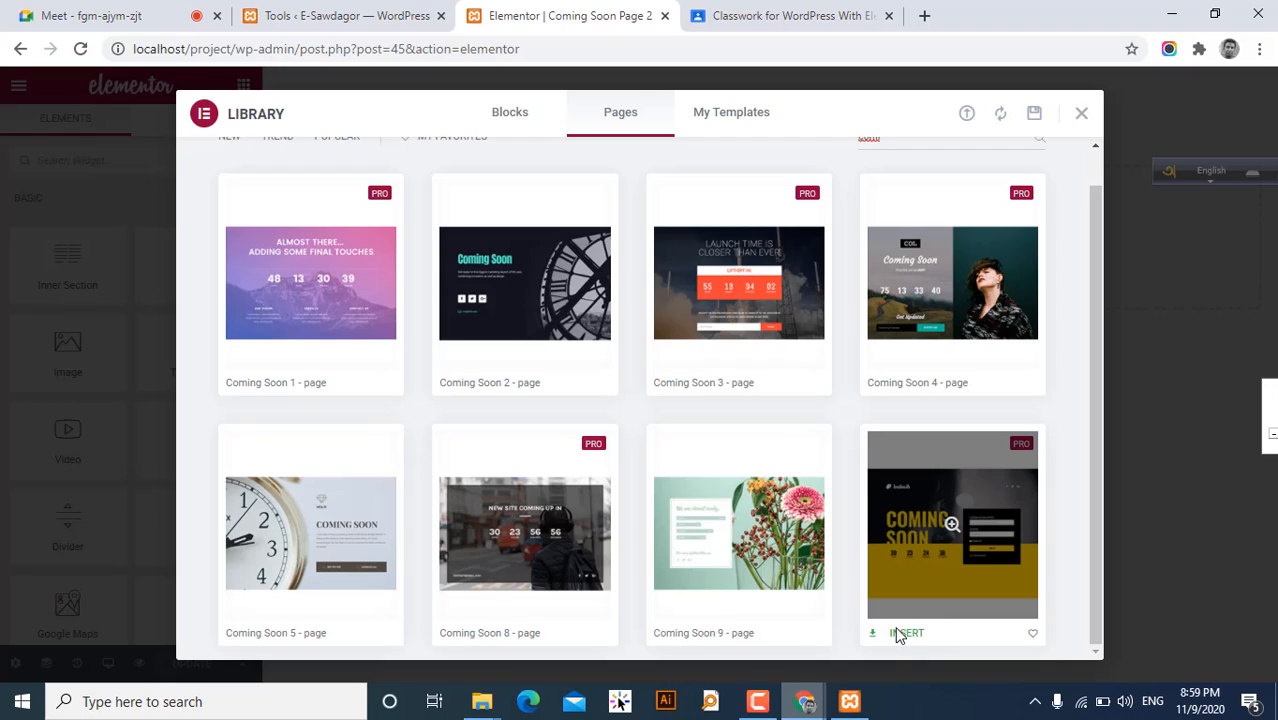
{"action": "left_click", "coordinate": [892, 636]}
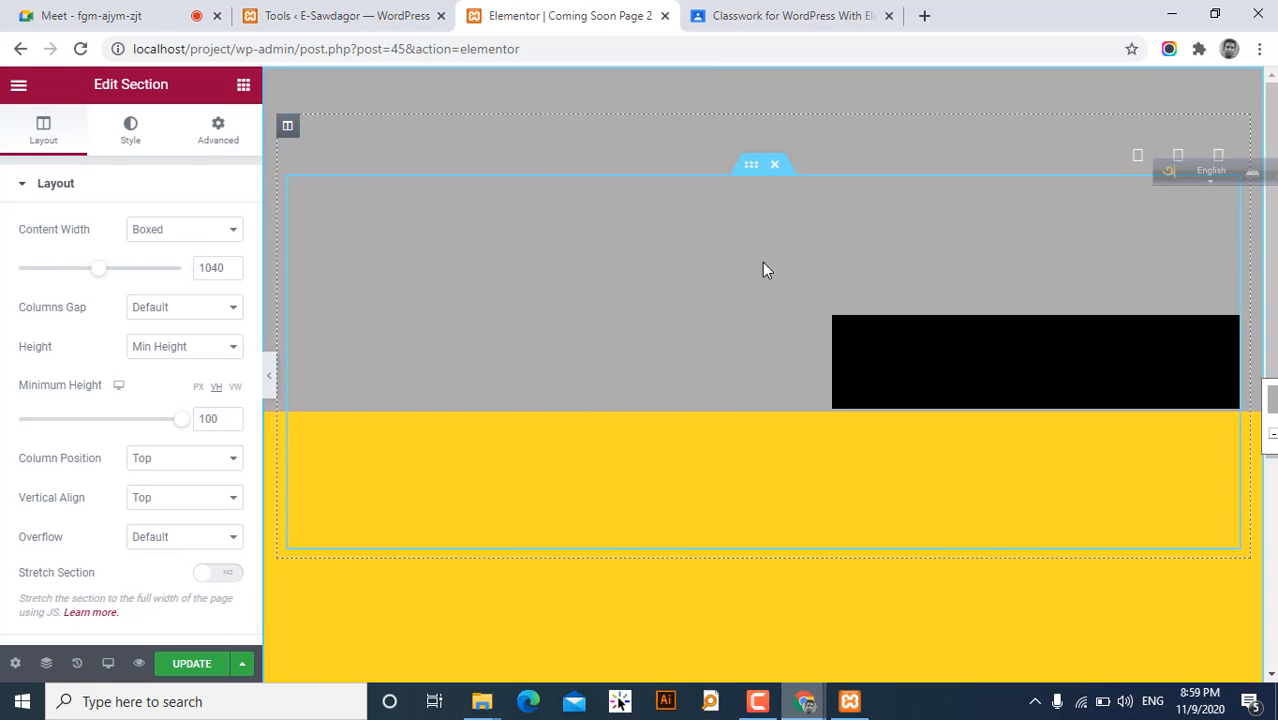
- Look over the inserted page's heading, login form and countdown, and open the countdown widget for editing
{"action": "scroll", "coordinate": [1013, 306], "scroll_direction": "down", "scroll_amount": 3}
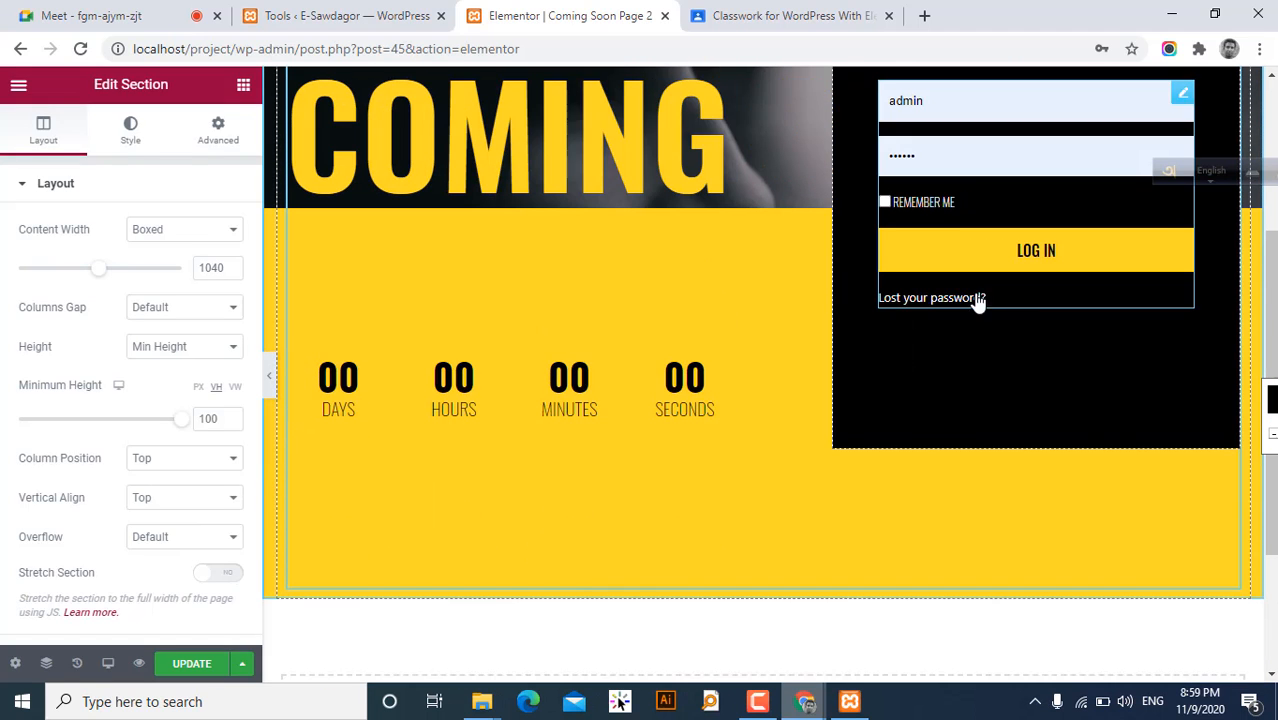
{"action": "scroll", "coordinate": [1024, 385], "scroll_direction": "up", "scroll_amount": 2}
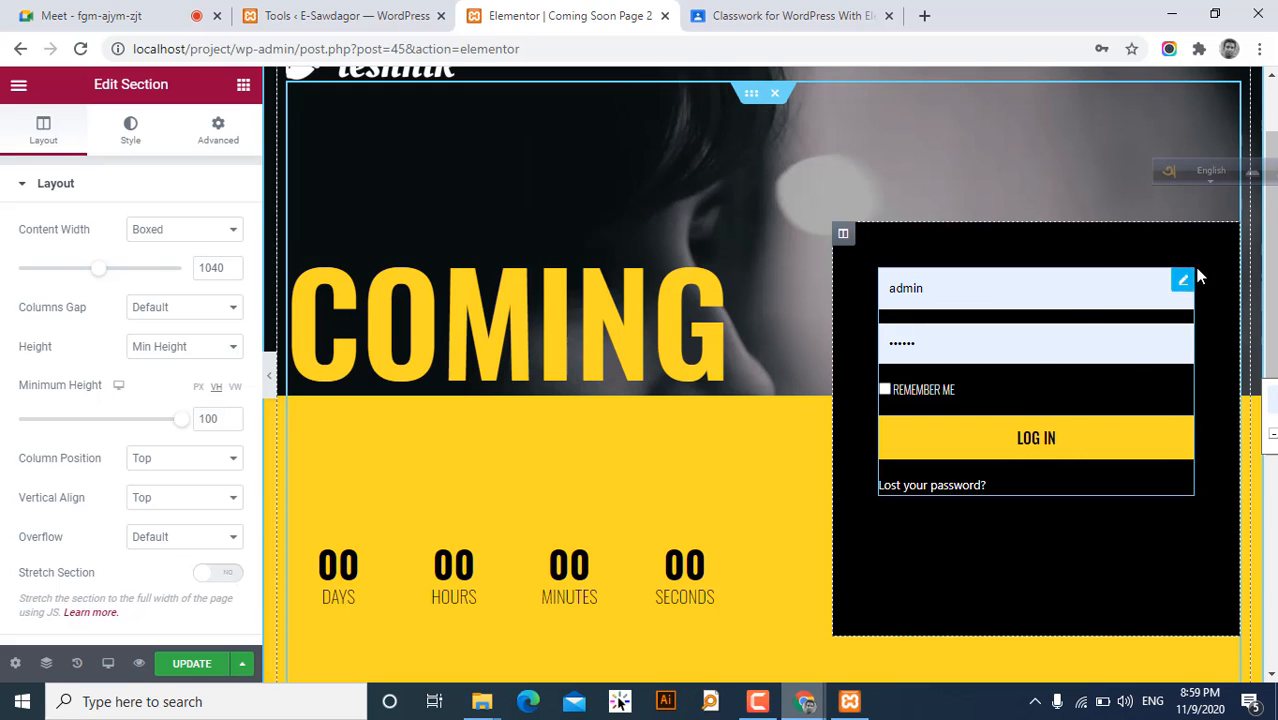
{"action": "scroll", "coordinate": [1021, 342], "scroll_direction": "down", "scroll_amount": 1}
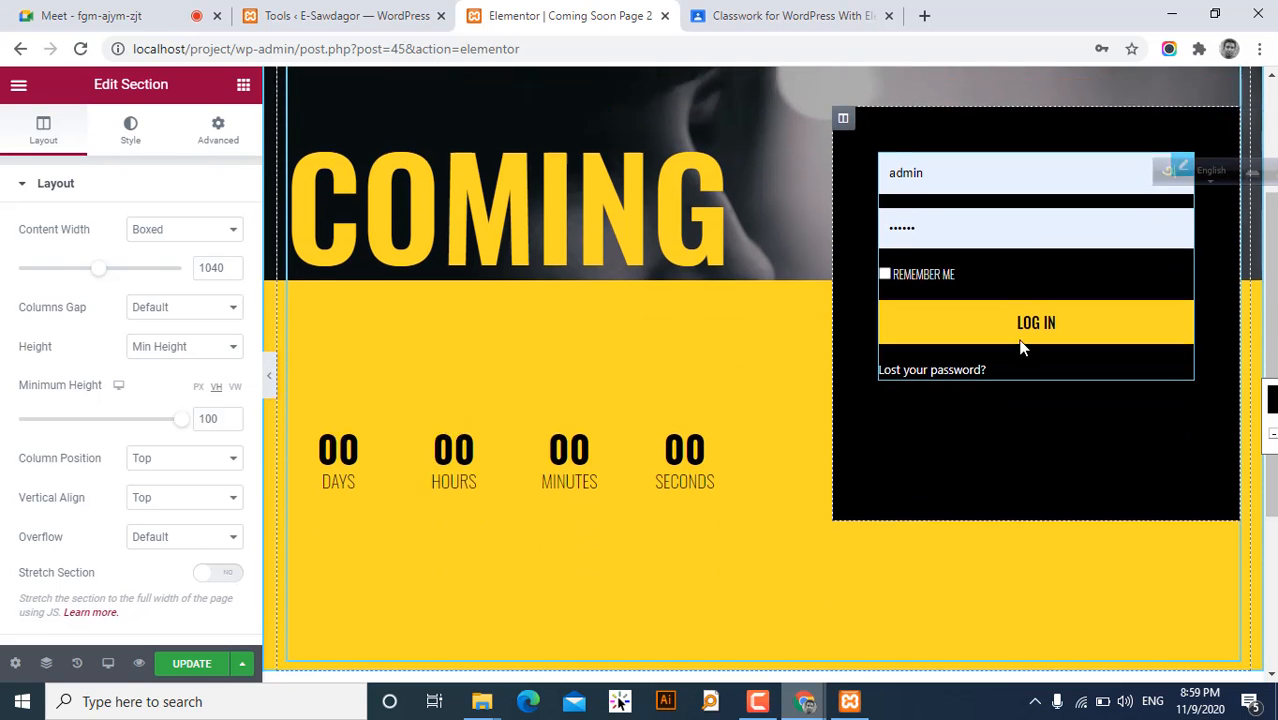
{"action": "scroll", "coordinate": [1021, 347], "scroll_direction": "down", "scroll_amount": 1}
{"action": "scroll", "coordinate": [662, 396], "scroll_direction": "up", "scroll_amount": 1}
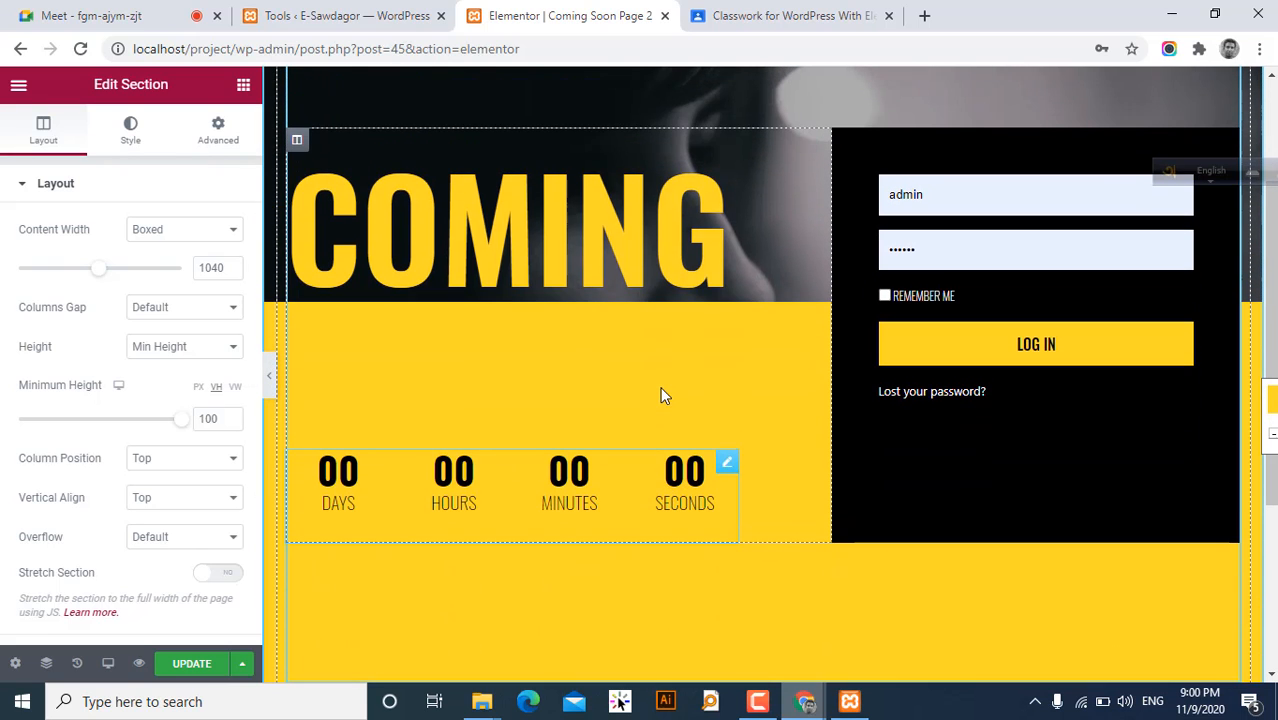
{"action": "left_click", "coordinate": [728, 466]}
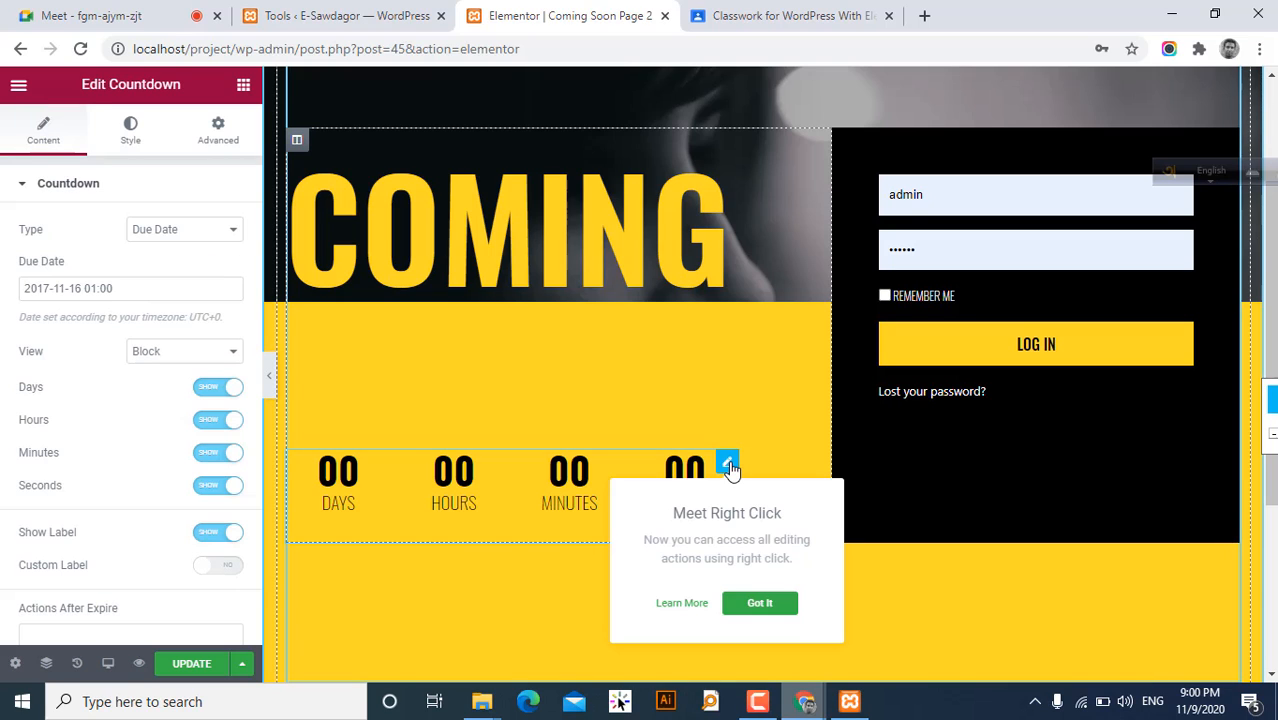
{"action": "scroll", "coordinate": [110, 390], "scroll_direction": "down", "scroll_amount": 1}
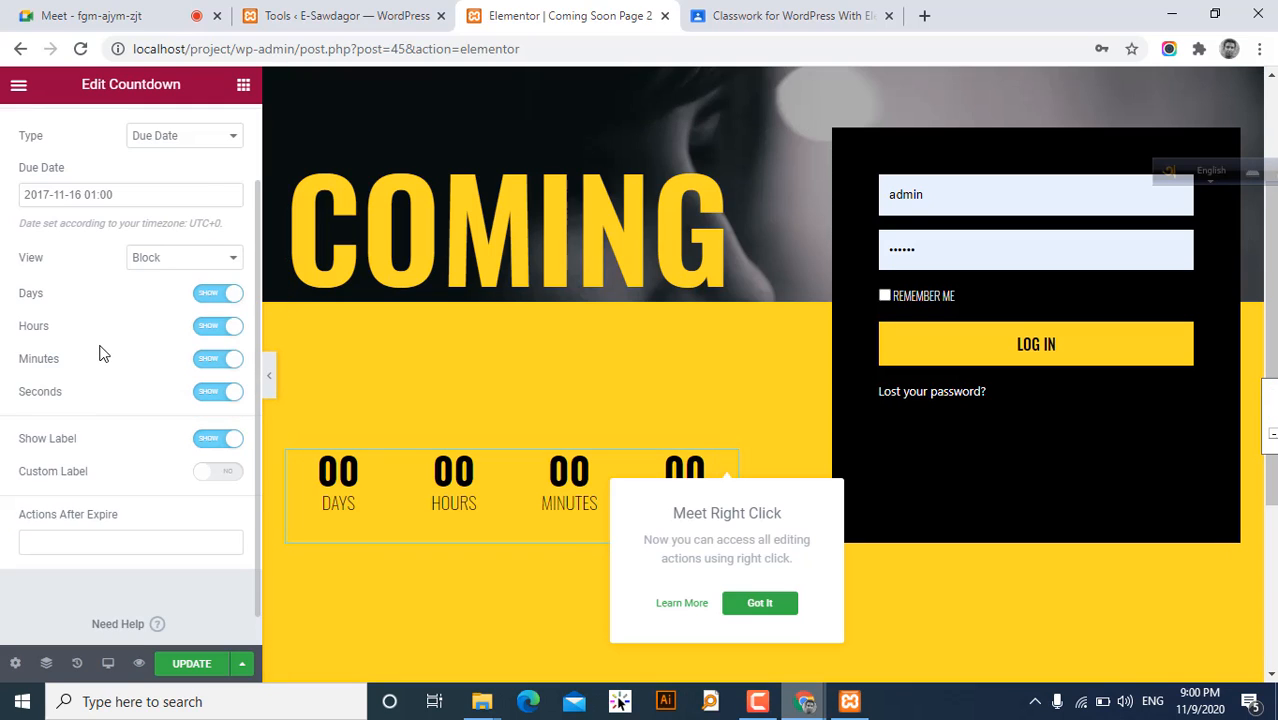
{"action": "scroll", "coordinate": [99, 352], "scroll_direction": "up", "scroll_amount": 1}
{"action": "left_click", "coordinate": [76, 289]}
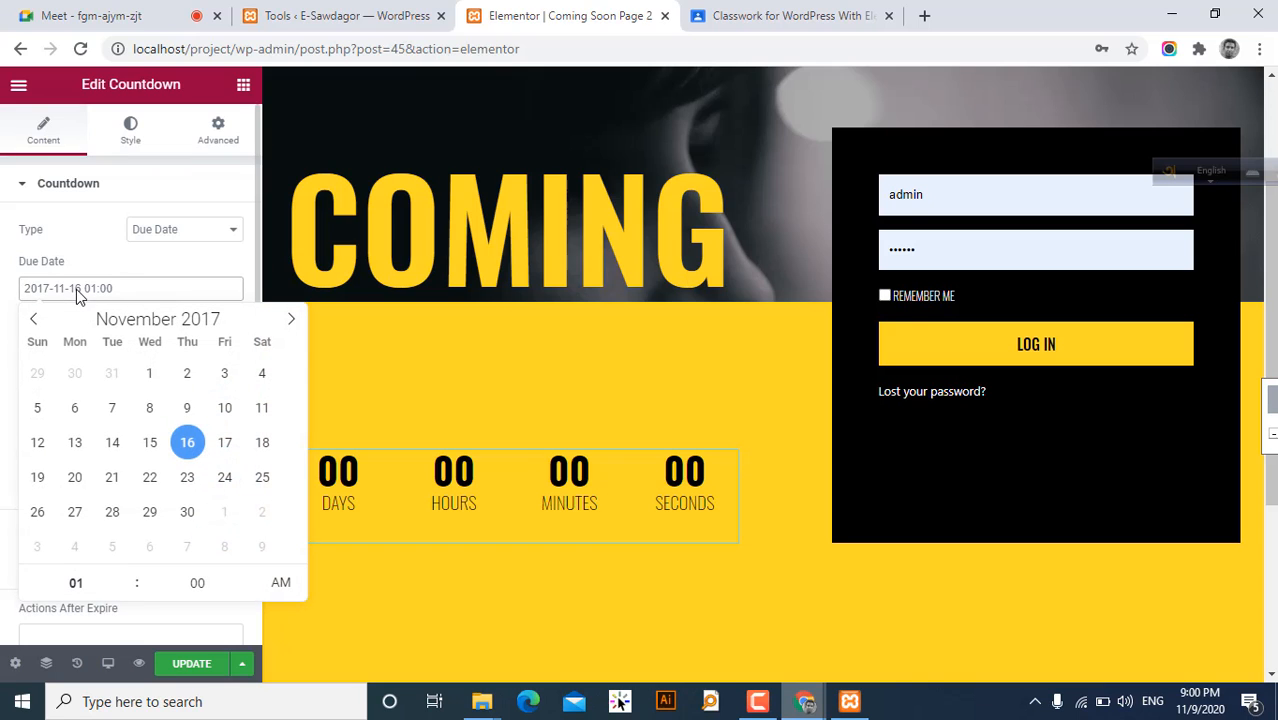
{"action": "left_click", "coordinate": [289, 320]}
{"action": "left_click", "coordinate": [289, 320]}
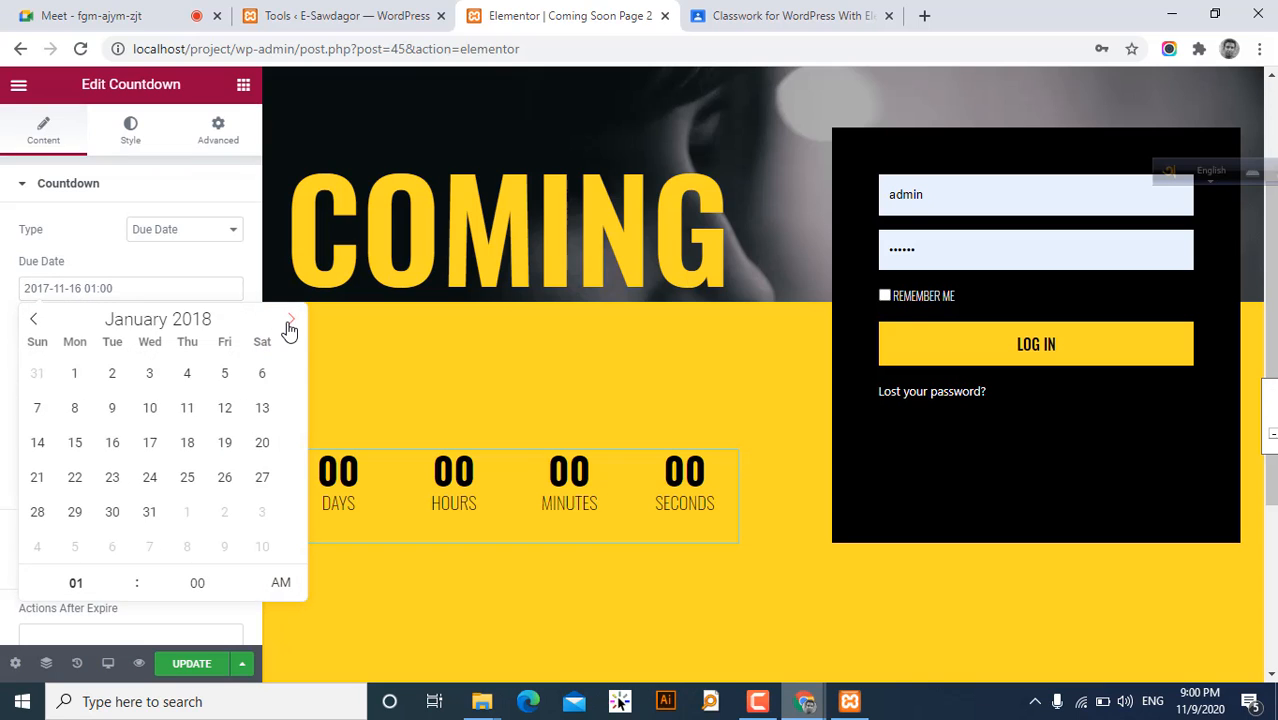
{"action": "left_click", "coordinate": [289, 320]}
{"action": "left_click", "coordinate": [190, 319]}
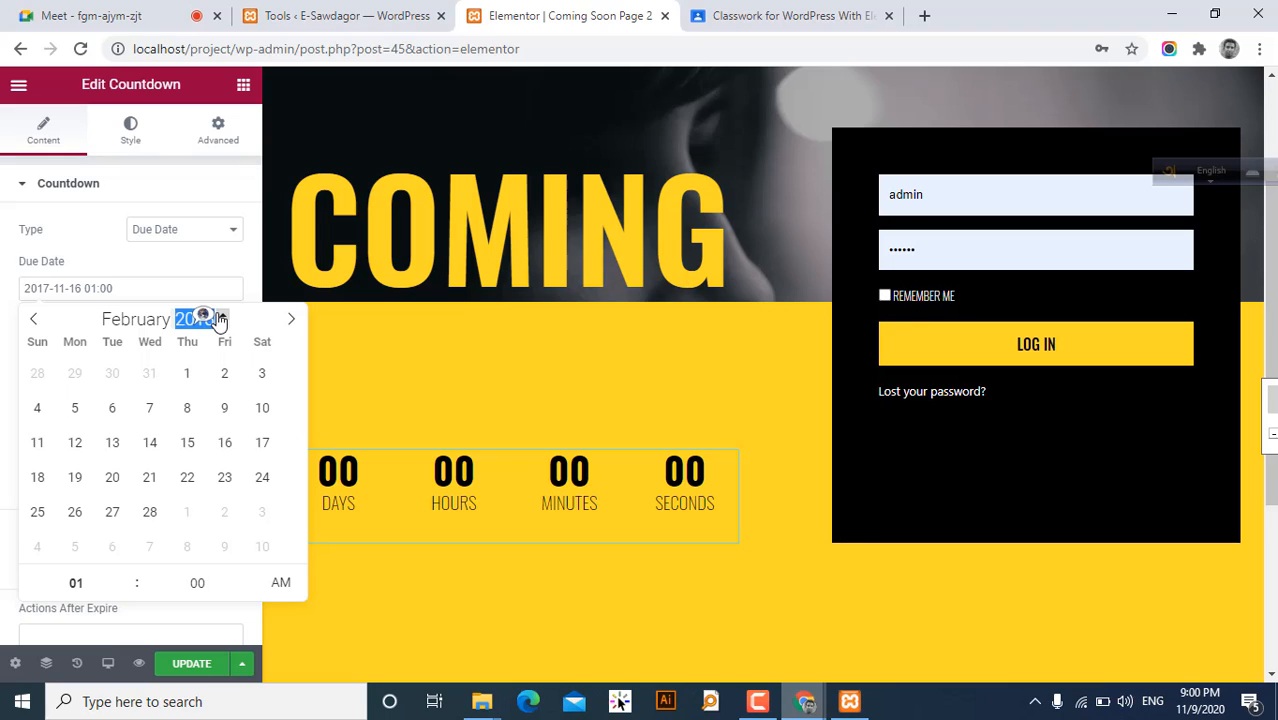
{"action": "left_click", "coordinate": [221, 315]}
{"action": "left_click", "coordinate": [221, 315]}
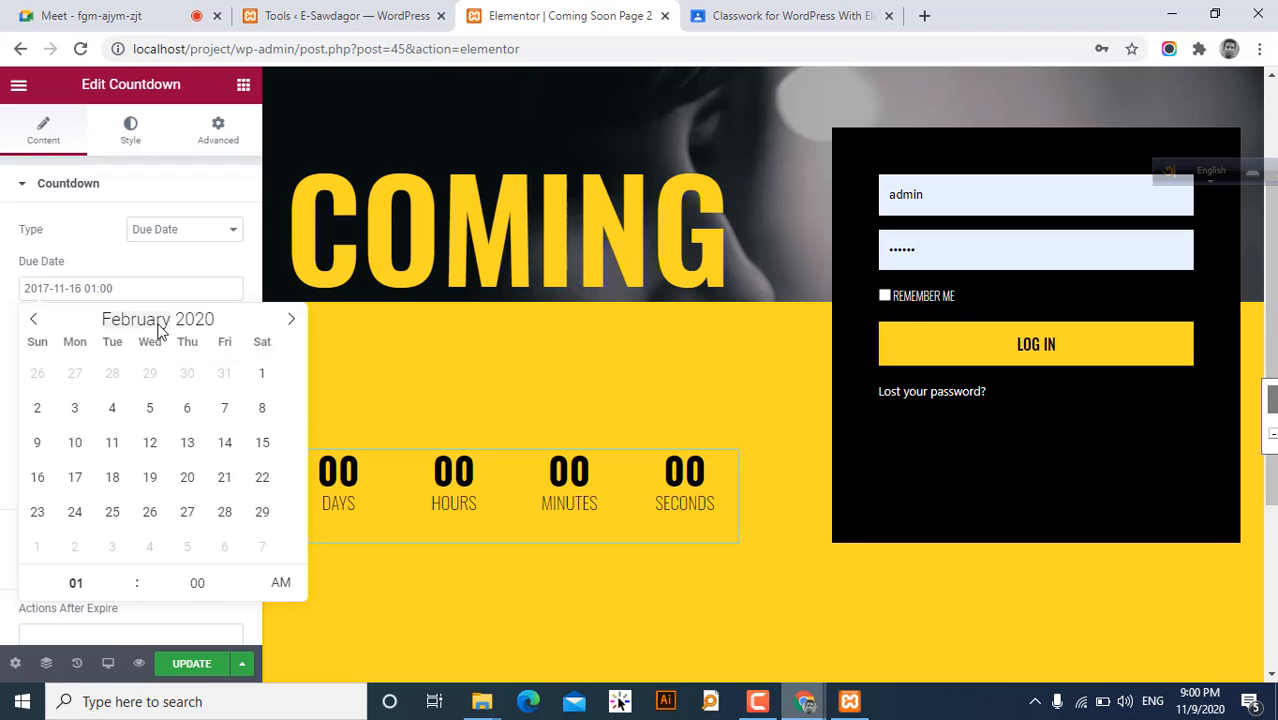
{"action": "left_click", "coordinate": [291, 320]}
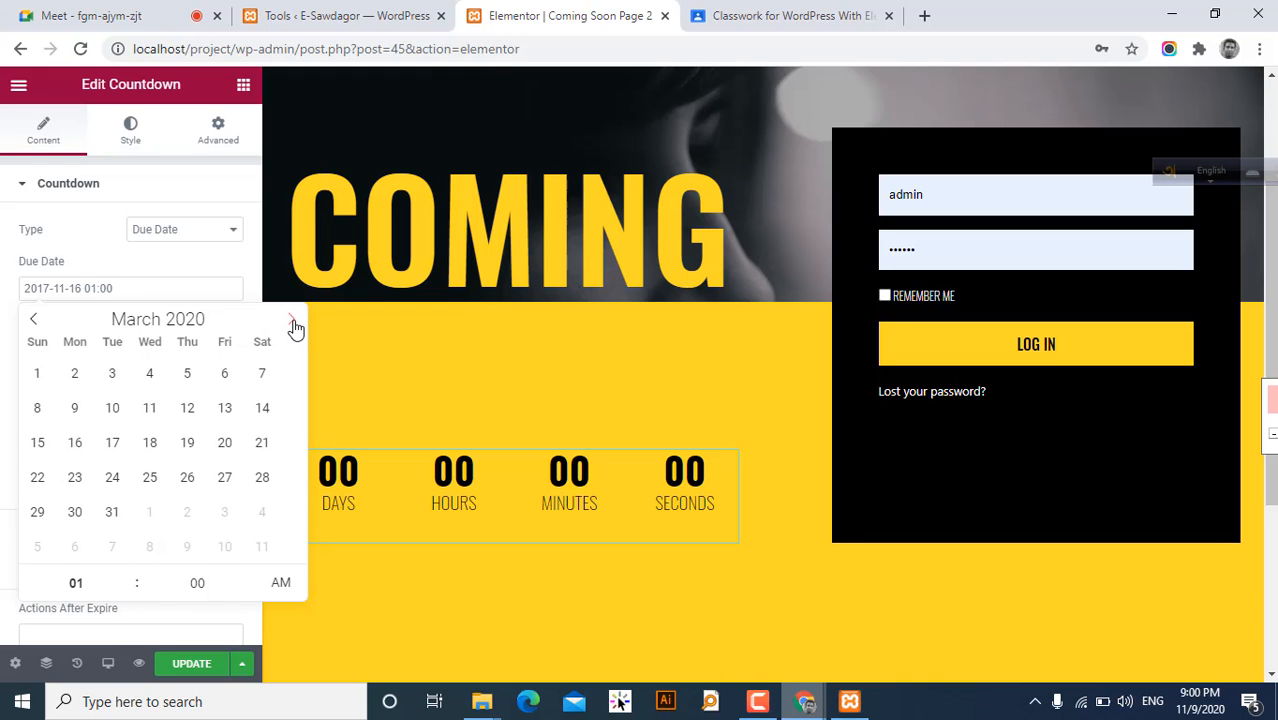
{"action": "left_click", "coordinate": [291, 320]}
{"action": "left_click", "coordinate": [291, 320]}
{"action": "left_click", "coordinate": [291, 320]}
{"action": "left_click", "coordinate": [291, 320]}
{"action": "left_click", "coordinate": [291, 320]}
{"action": "left_click", "coordinate": [291, 320]}
{"action": "left_click", "coordinate": [291, 320]}
{"action": "left_click", "coordinate": [291, 320]}
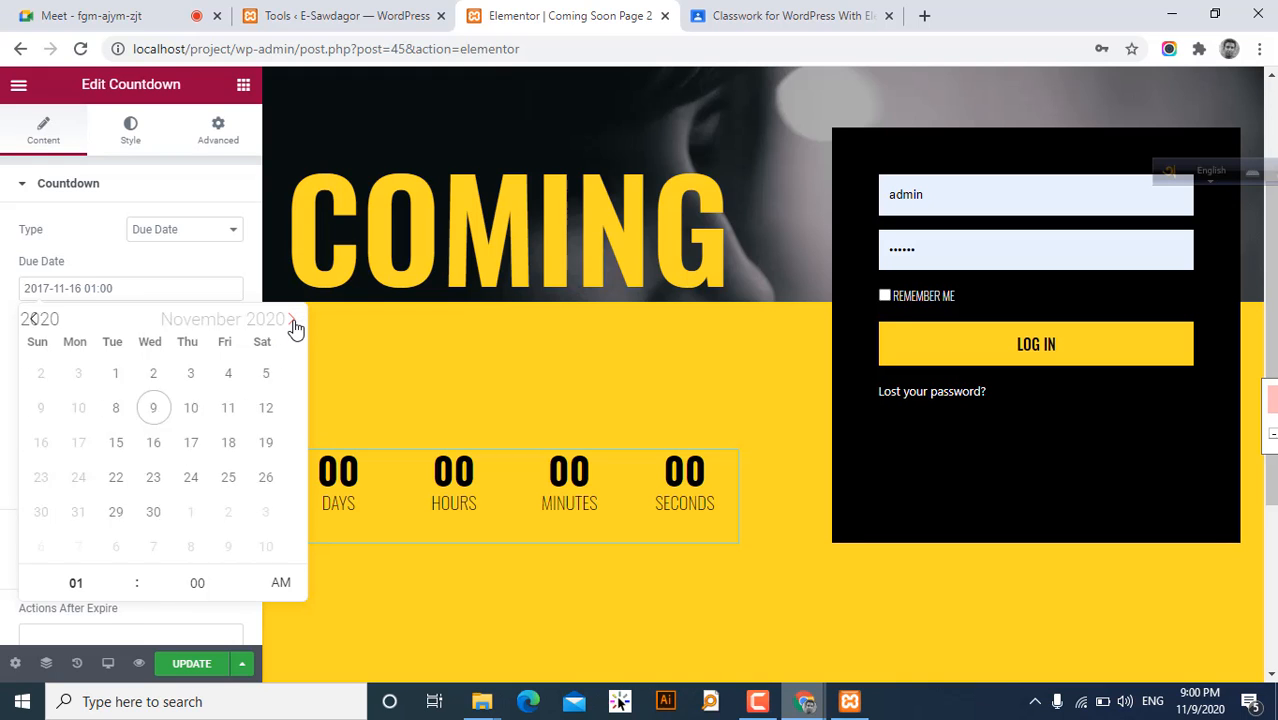
{"action": "left_click", "coordinate": [291, 320]}
{"action": "left_click", "coordinate": [291, 320]}
{"action": "left_click", "coordinate": [33, 319]}
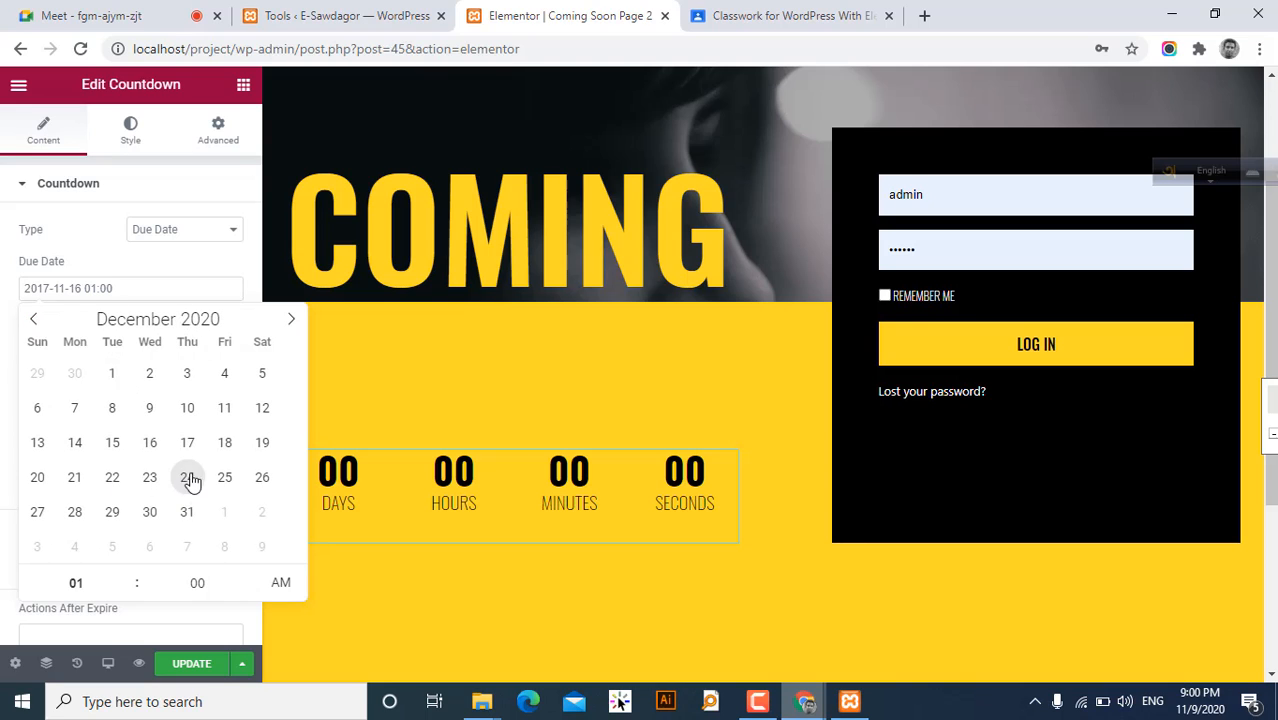
{"action": "left_click", "coordinate": [114, 375]}
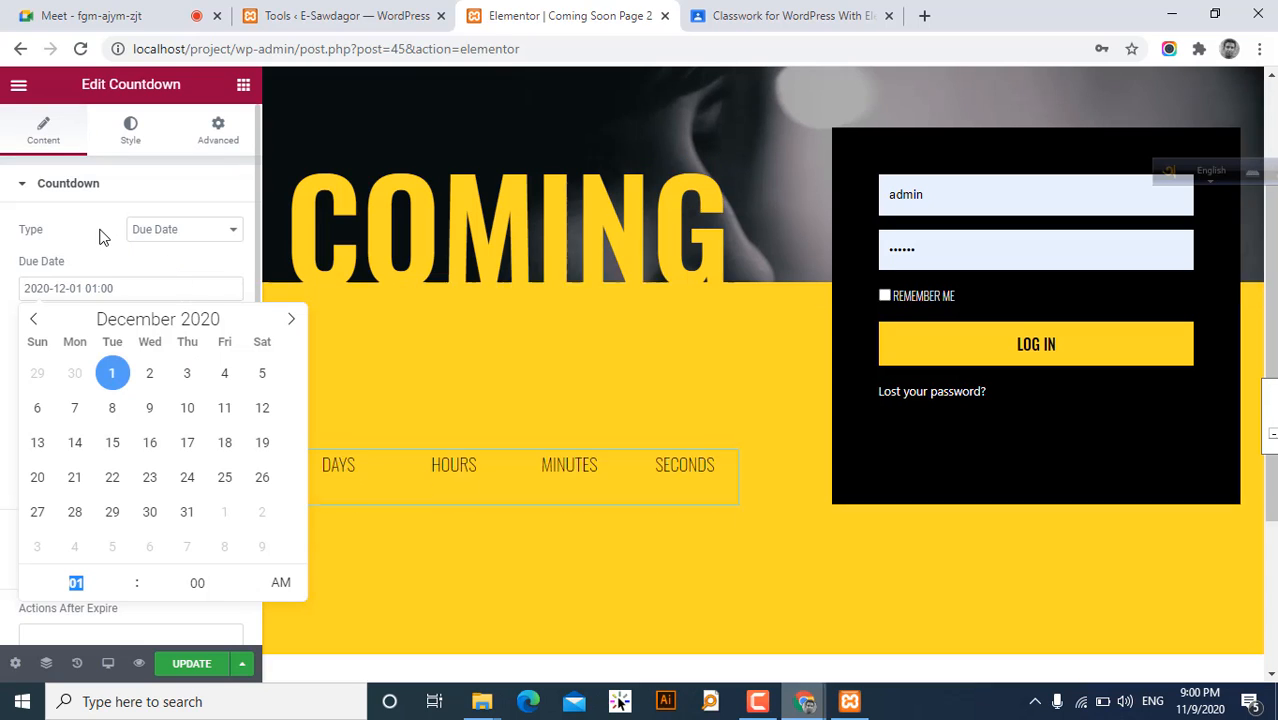
{"action": "left_click", "coordinate": [99, 236]}
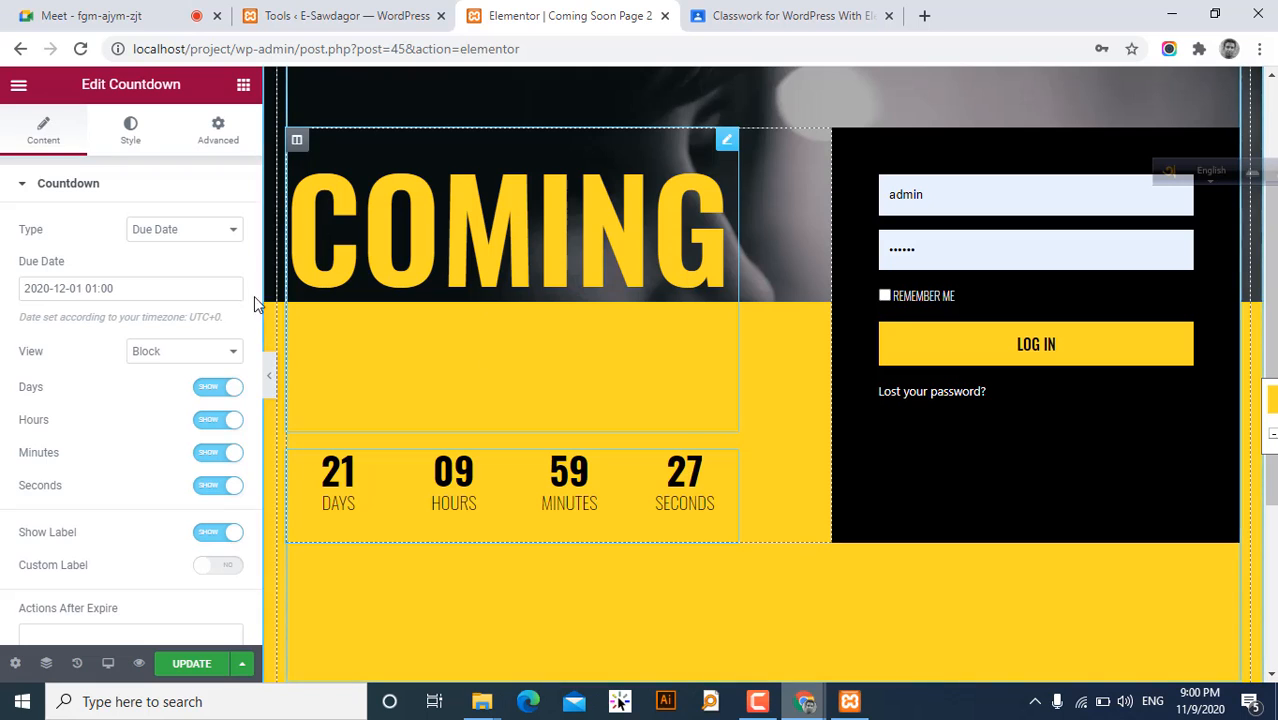
- Try hiding the days in the countdown and show them again
{"action": "scroll", "coordinate": [514, 365], "scroll_direction": "down", "scroll_amount": 3}
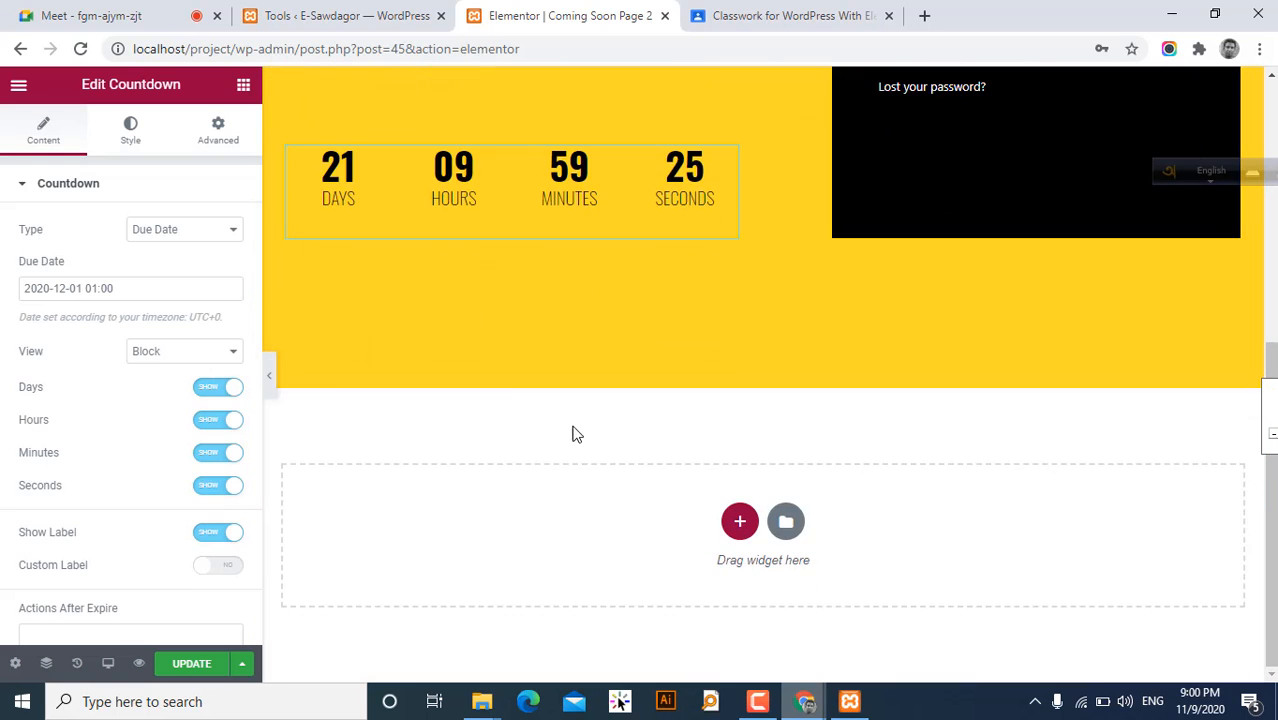
{"action": "scroll", "coordinate": [573, 431], "scroll_direction": "up", "scroll_amount": 3}
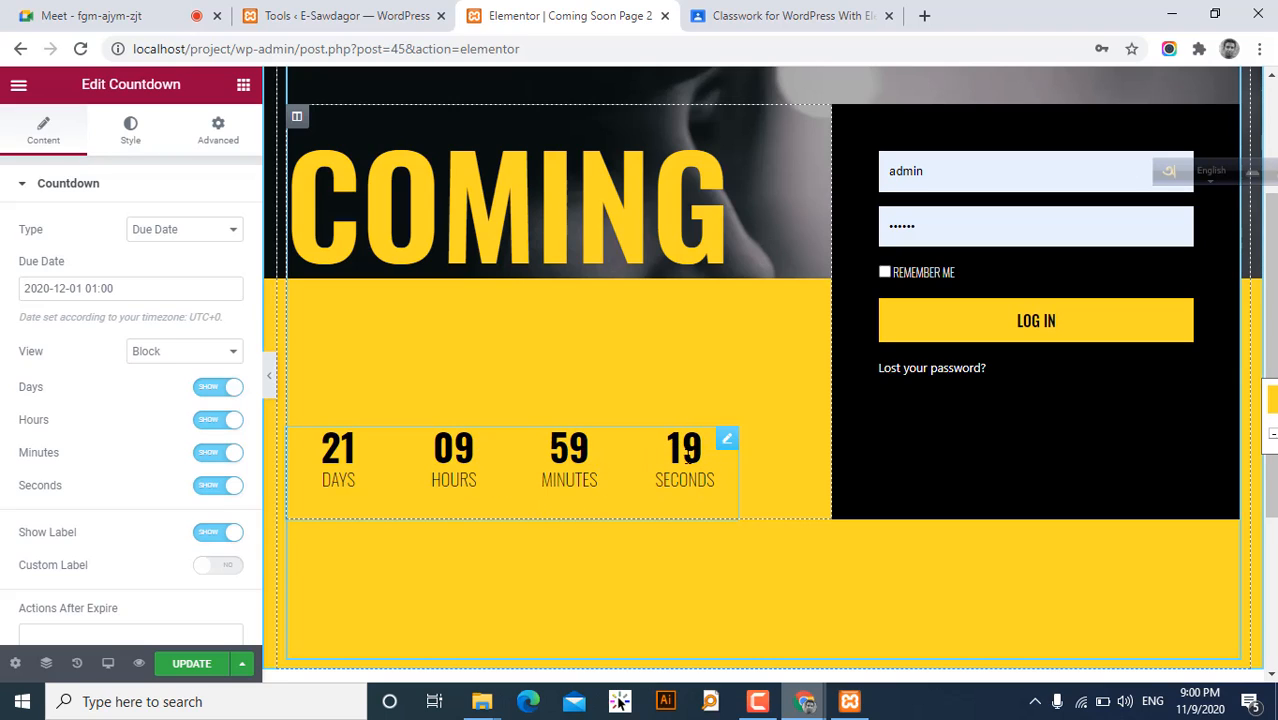
{"action": "scroll", "coordinate": [153, 514], "scroll_direction": "down", "scroll_amount": 1}
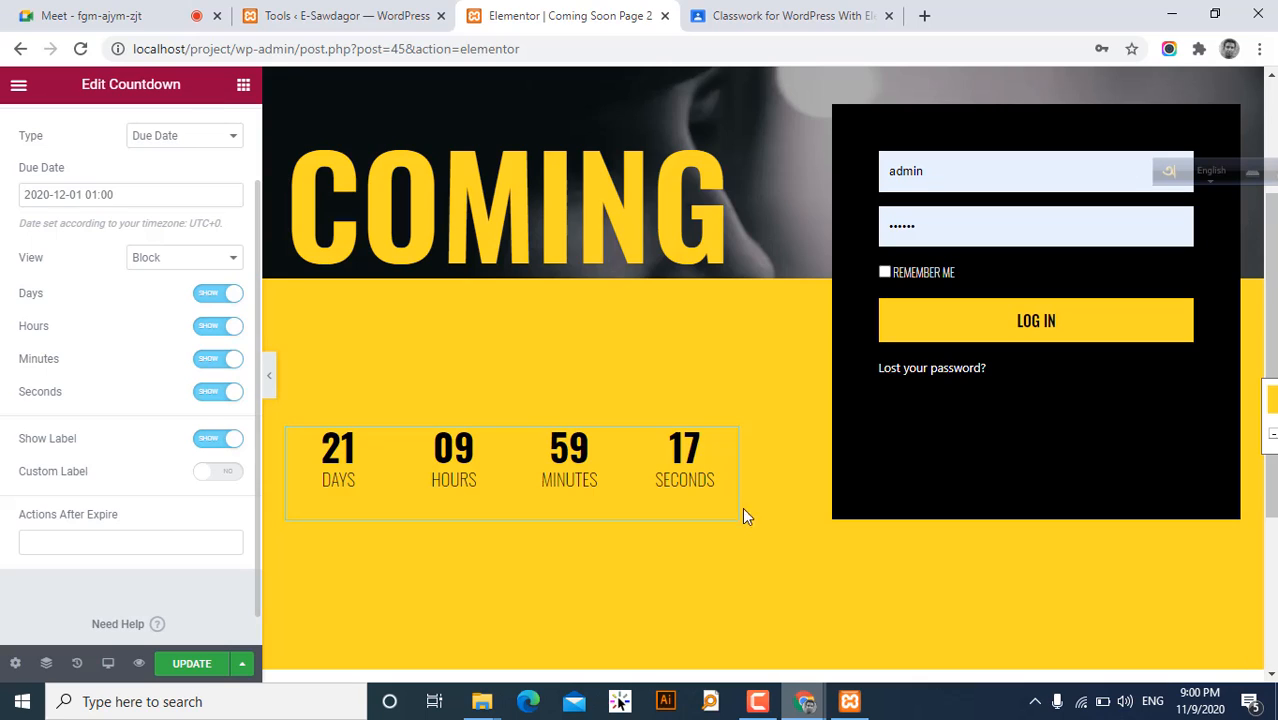
{"action": "scroll", "coordinate": [123, 515], "scroll_direction": "up", "scroll_amount": 1}
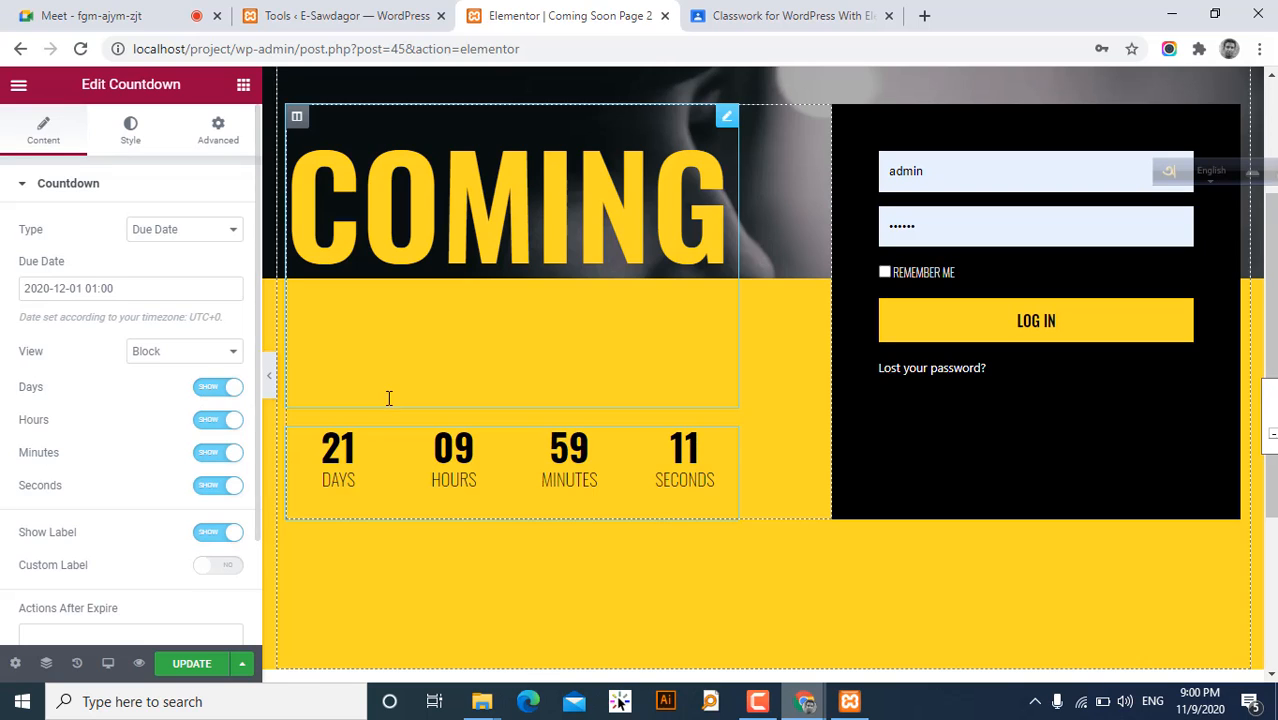
{"action": "left_click", "coordinate": [207, 395]}
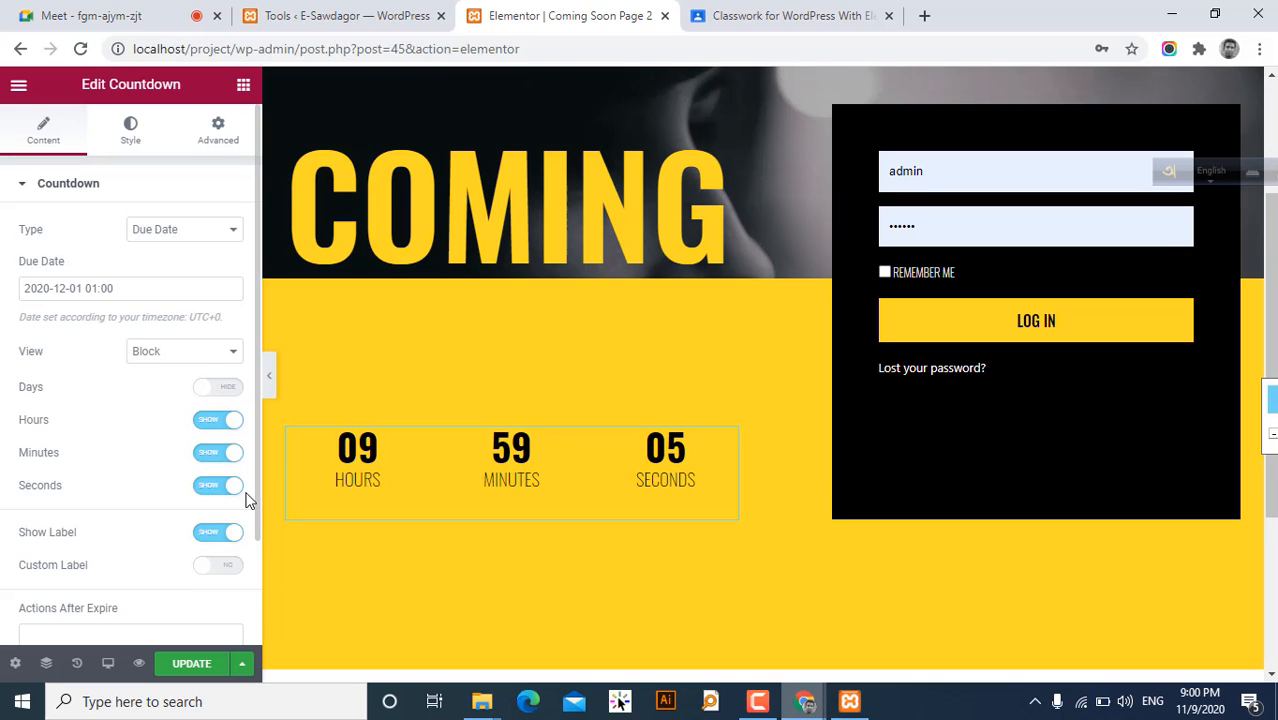
{"action": "left_click", "coordinate": [238, 390]}
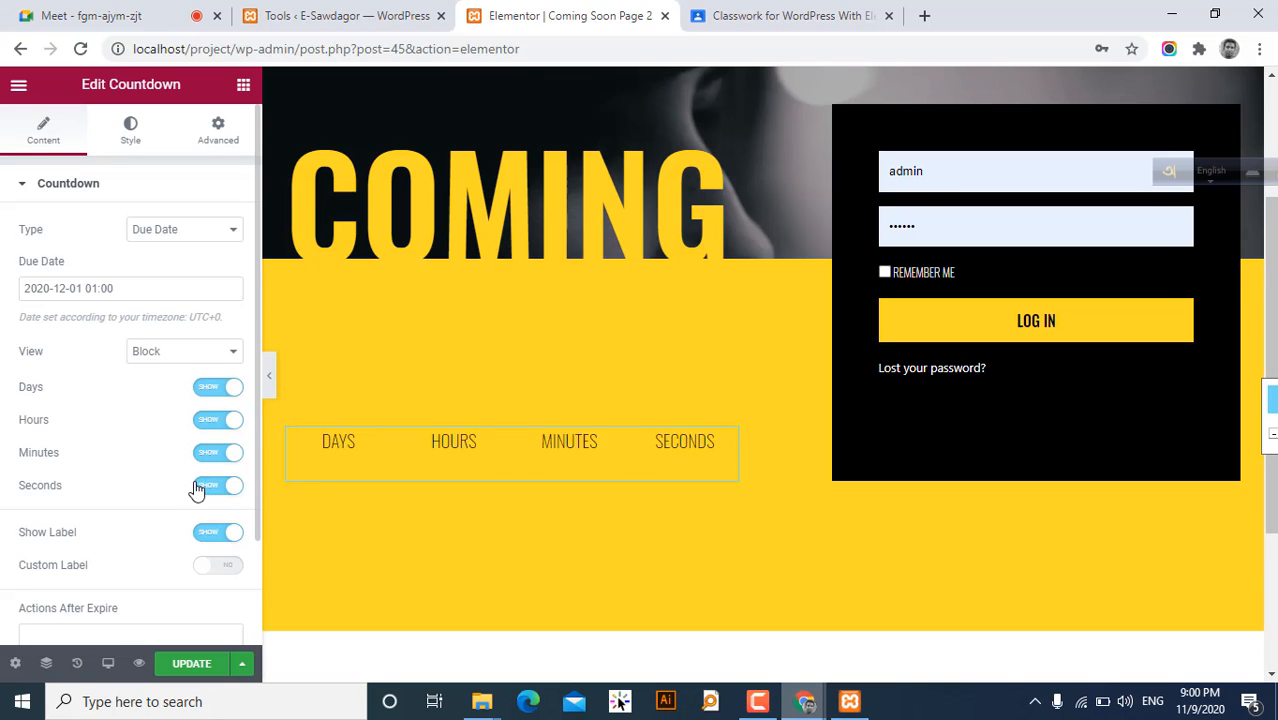
- Try hiding the countdown's seconds and its labels, and show both again
{"action": "left_click", "coordinate": [213, 490]}
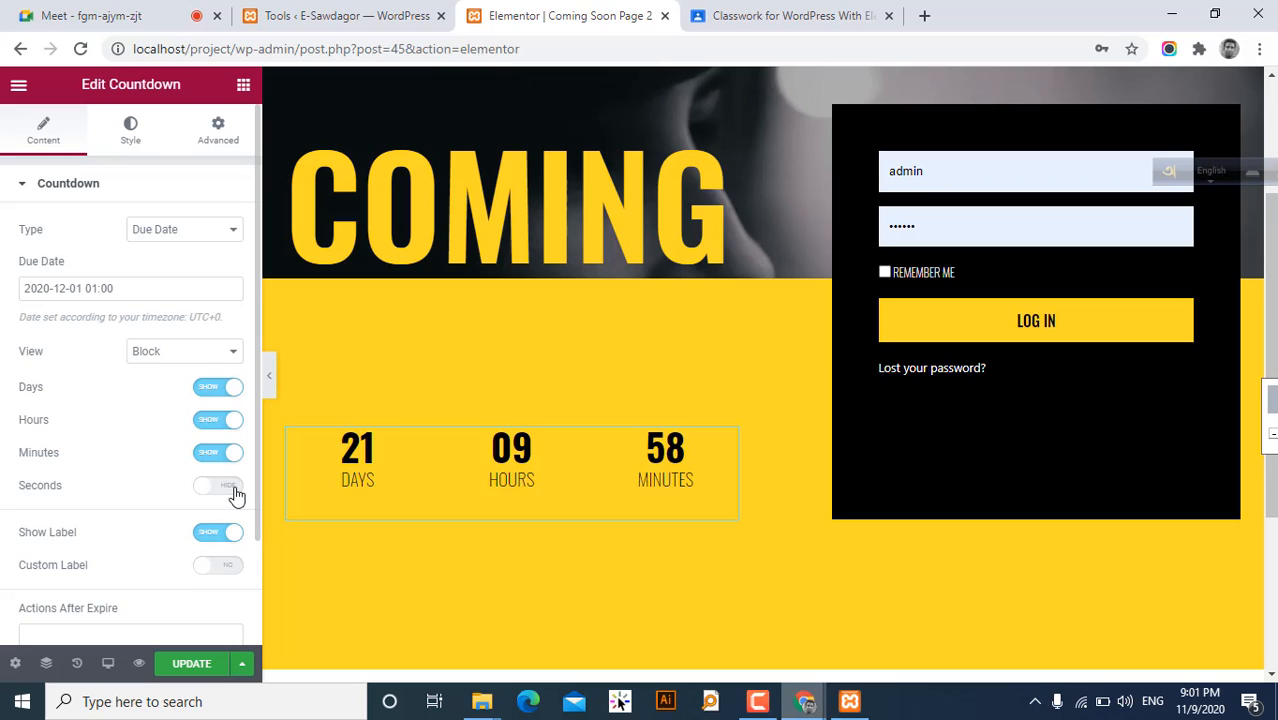
{"action": "left_click", "coordinate": [234, 492]}
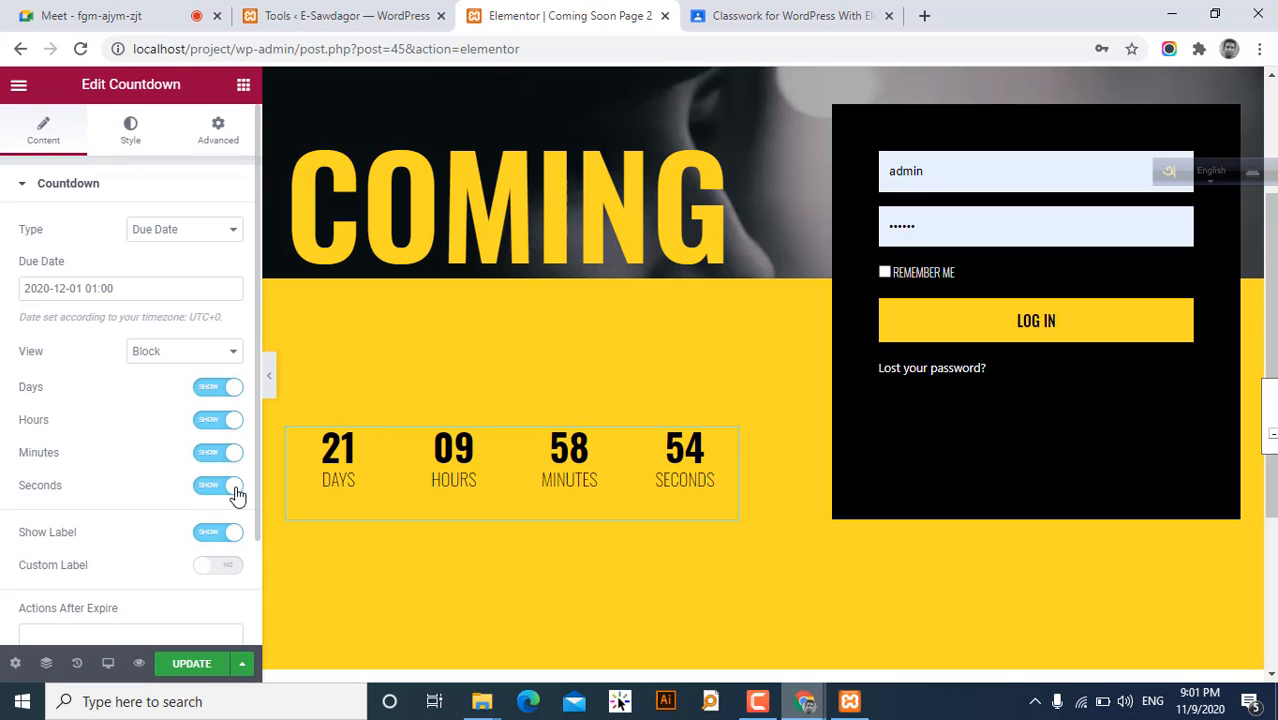
{"action": "scroll", "coordinate": [110, 425], "scroll_direction": "down", "scroll_amount": 2}
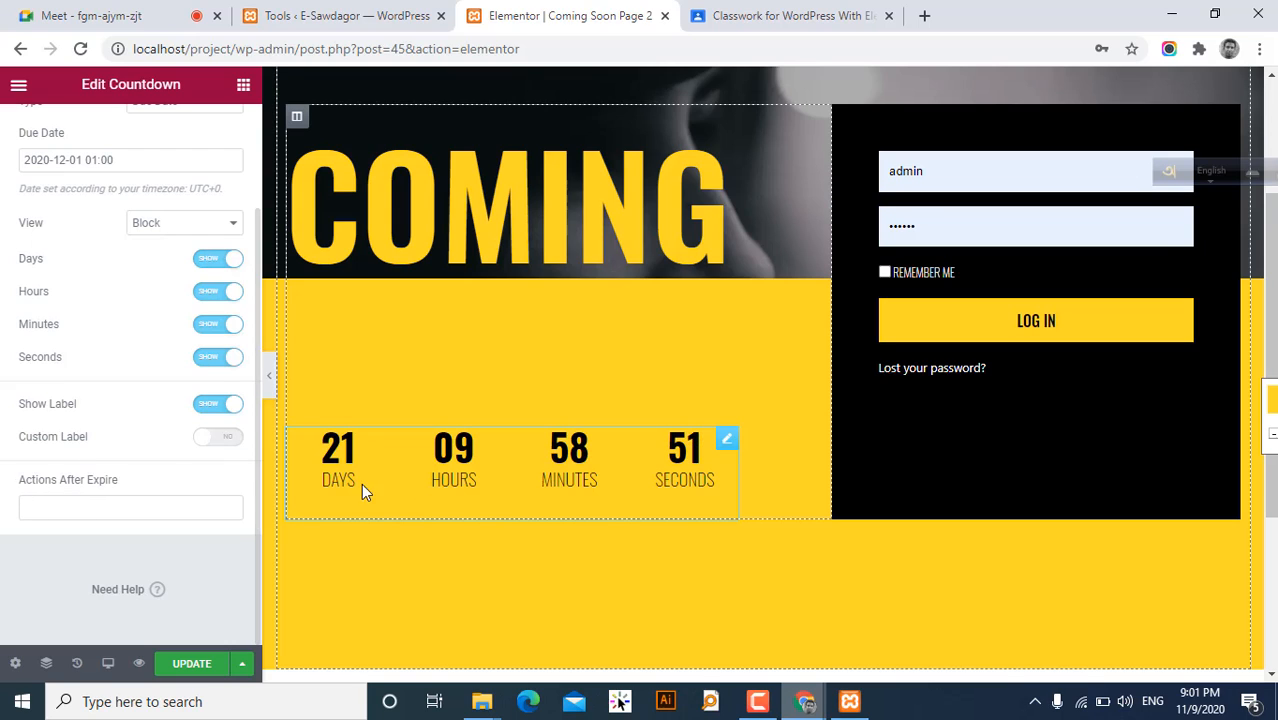
{"action": "left_click", "coordinate": [200, 410]}
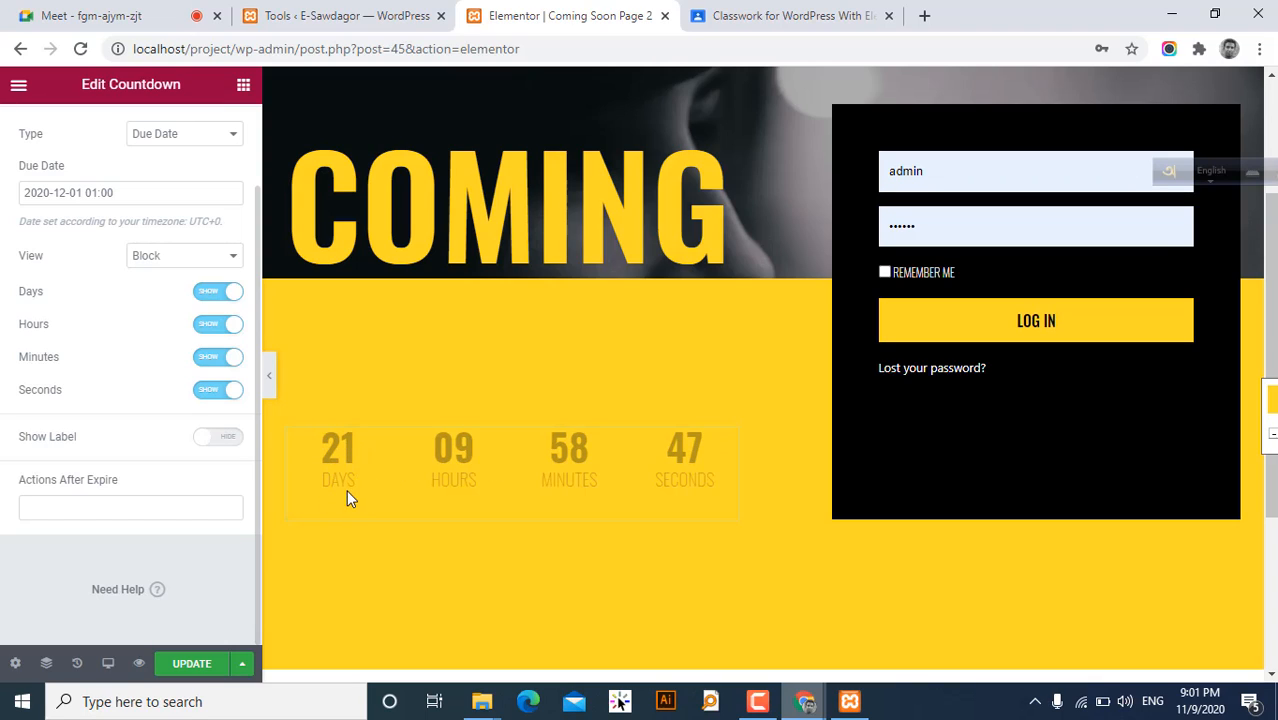
{"action": "left_click", "coordinate": [222, 437]}
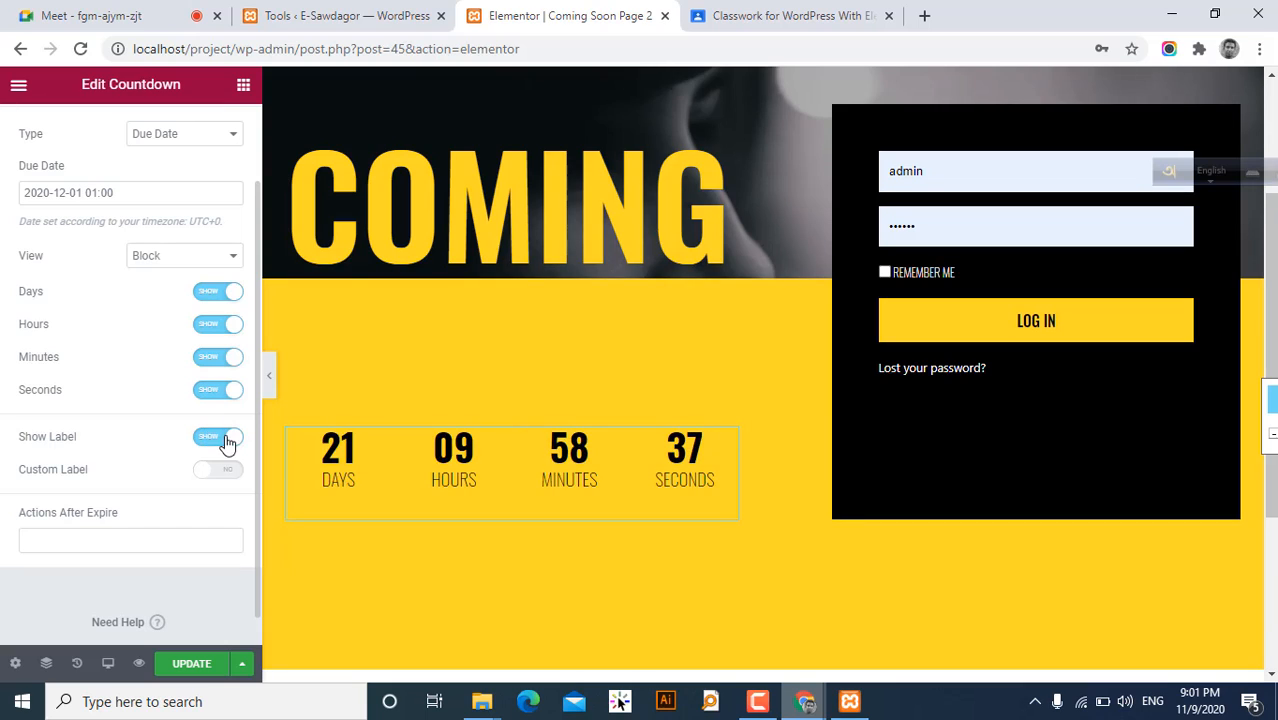
{"action": "left_click", "coordinate": [218, 442]}
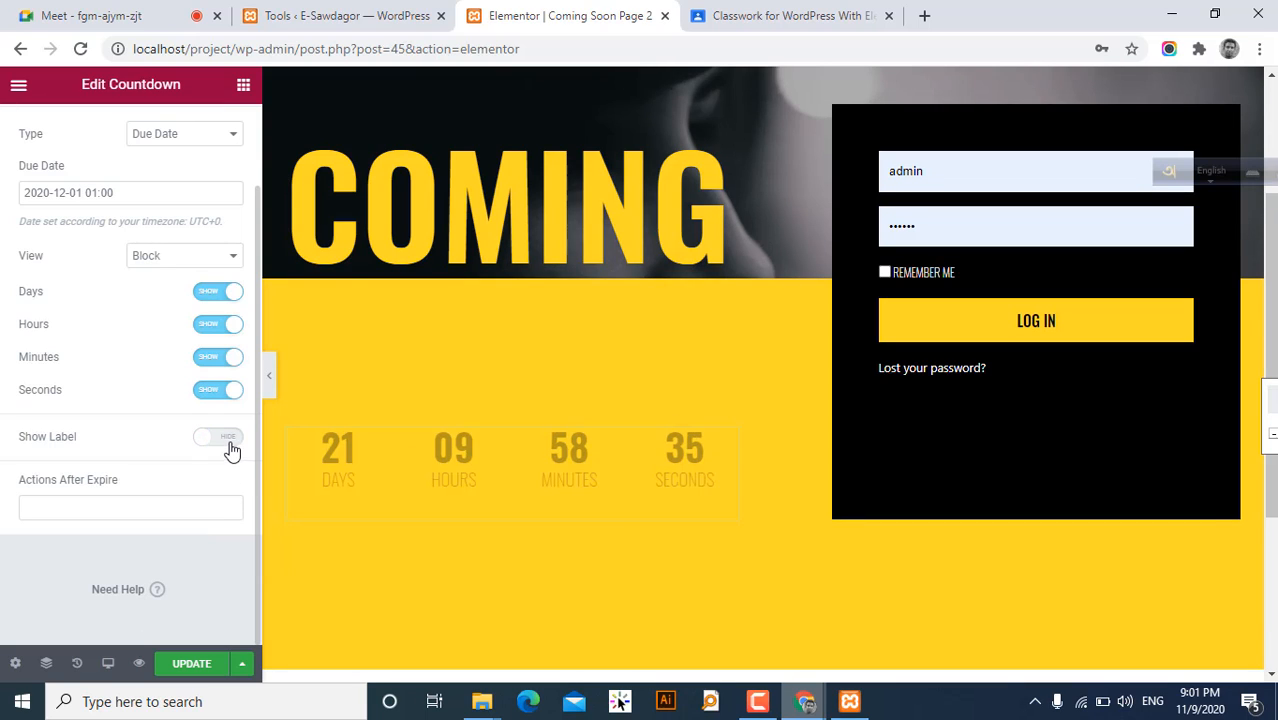
{"action": "left_click", "coordinate": [228, 442]}
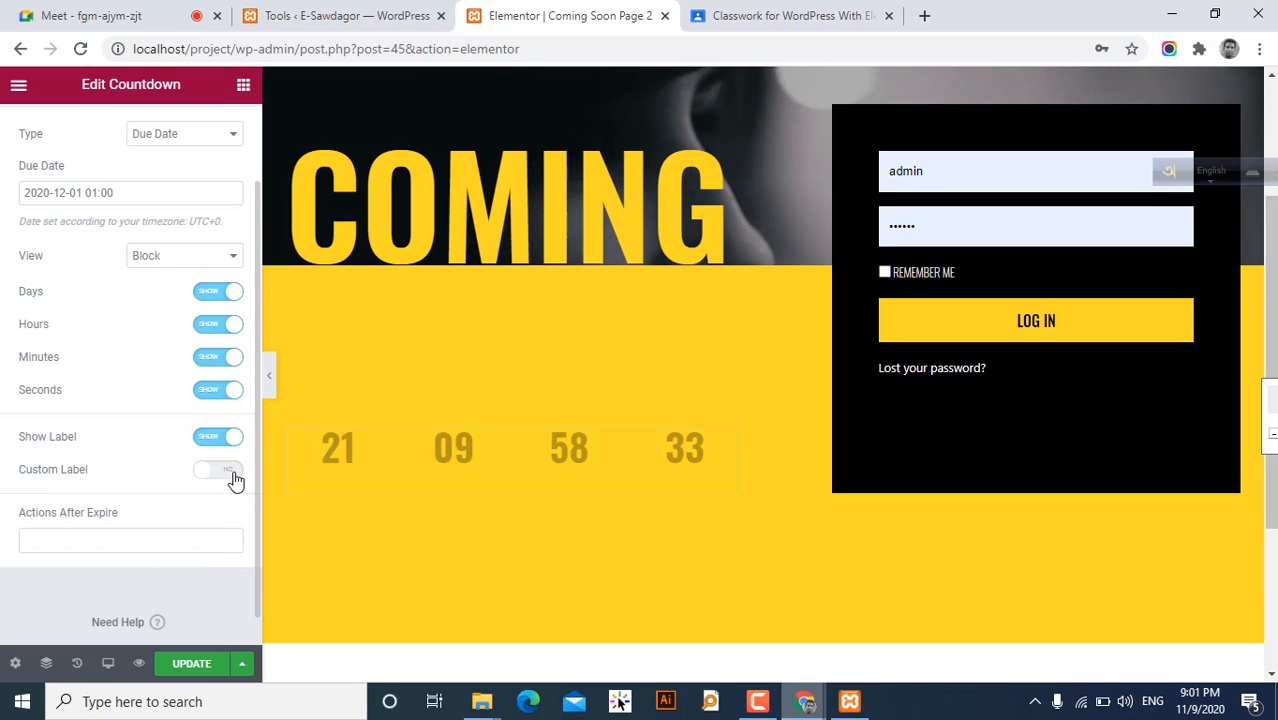
- Try turning on custom labels for the countdown, check the label texts for each unit, and turn the option off again
{"action": "left_click", "coordinate": [226, 472]}
{"action": "scroll", "coordinate": [44, 525], "scroll_direction": "down", "scroll_amount": 1}
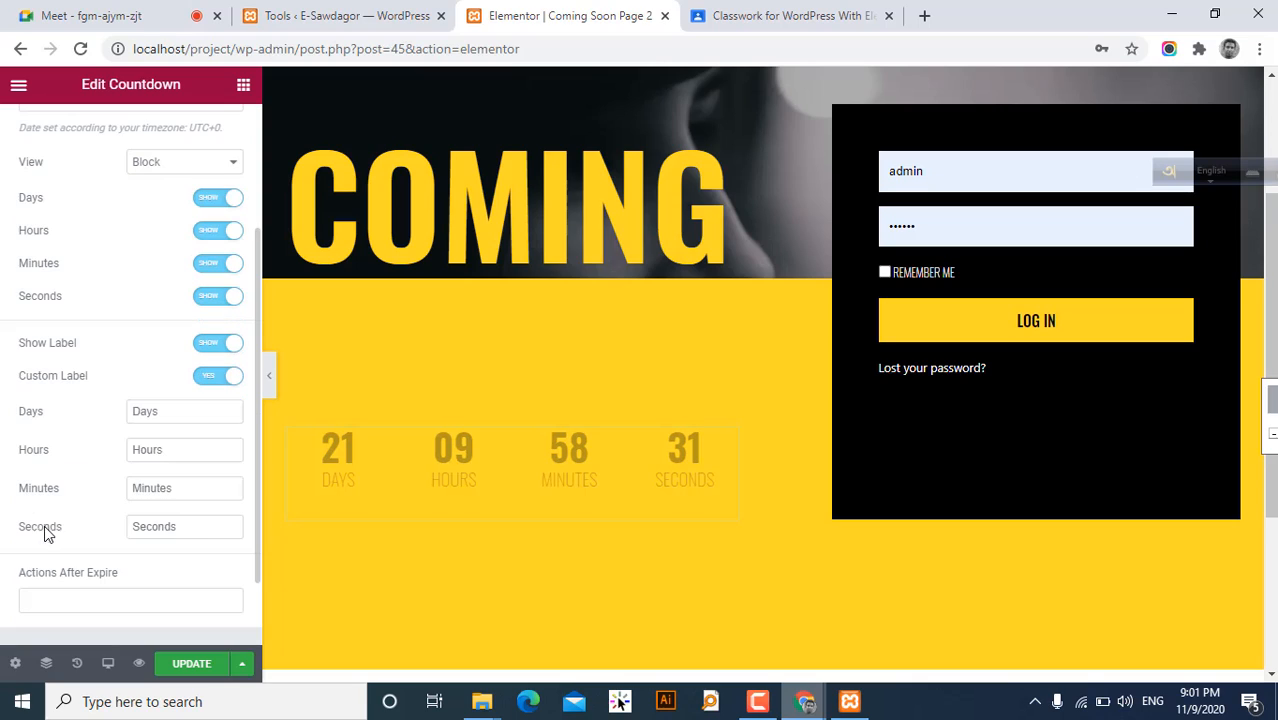
{"action": "left_click", "coordinate": [171, 411]}
{"action": "double_click", "coordinate": [128, 411]}
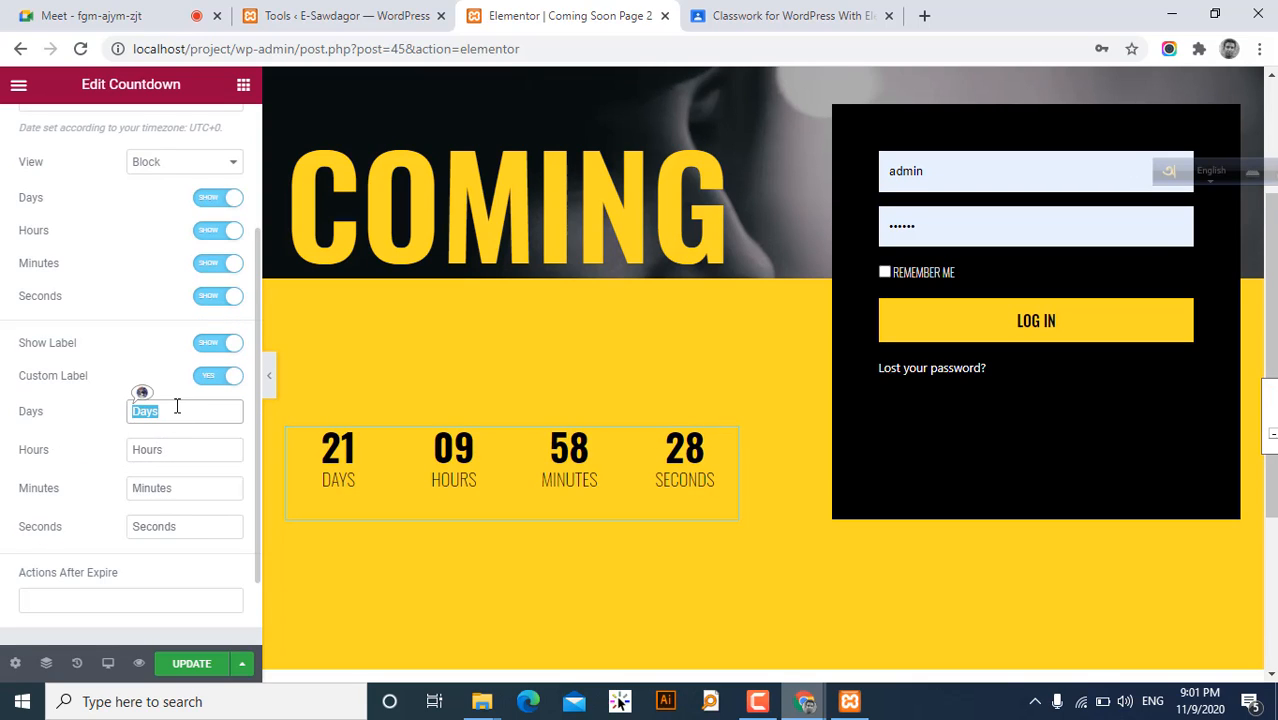
{"action": "left_click", "coordinate": [91, 420]}
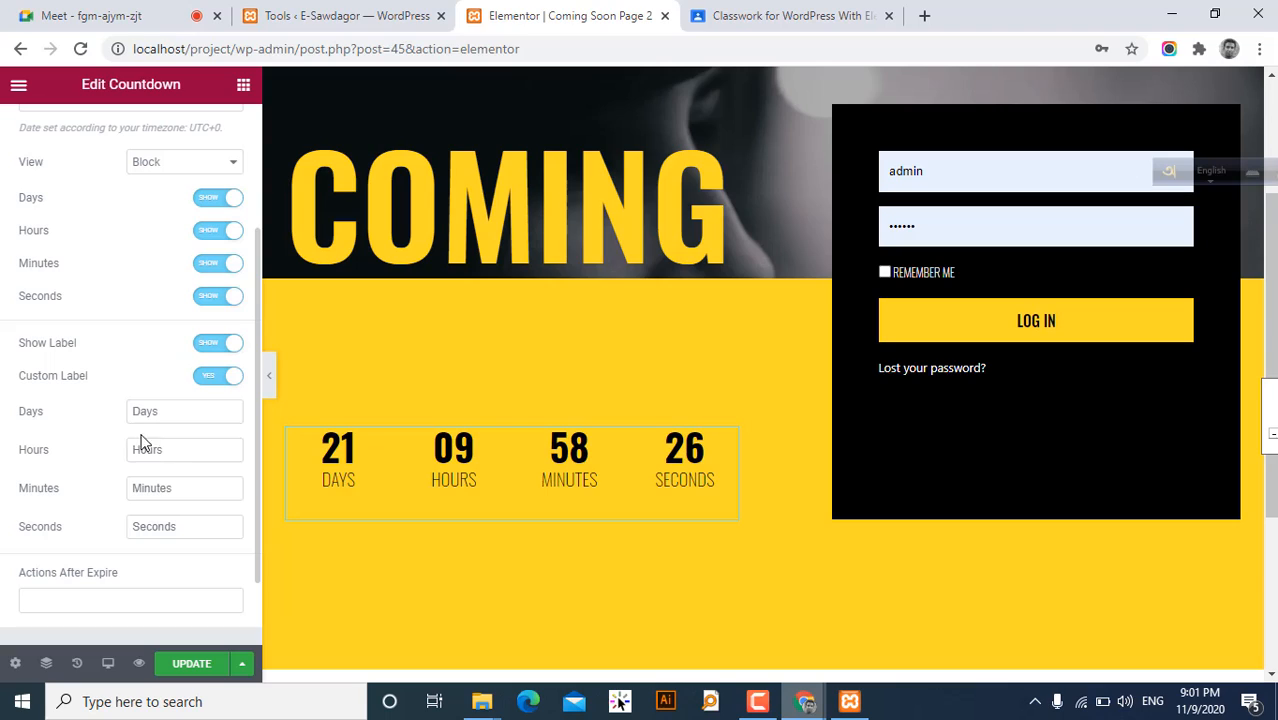
{"action": "left_click", "coordinate": [84, 461]}
{"action": "scroll", "coordinate": [165, 512], "scroll_direction": "up", "scroll_amount": 1}
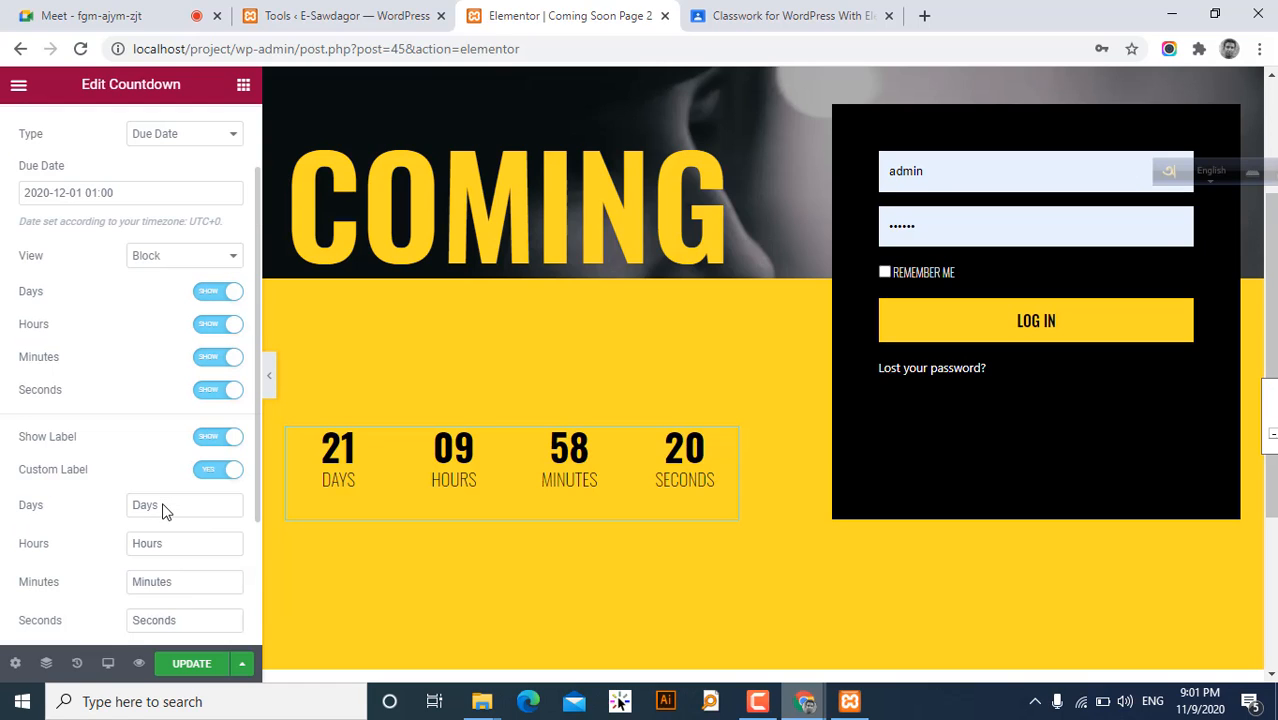
{"action": "left_click", "coordinate": [208, 474]}
- Try the Evergreen Timer type for the countdown, check its hours and minutes values, and return to Due Date
{"action": "scroll", "coordinate": [140, 477], "scroll_direction": "up", "scroll_amount": 1}
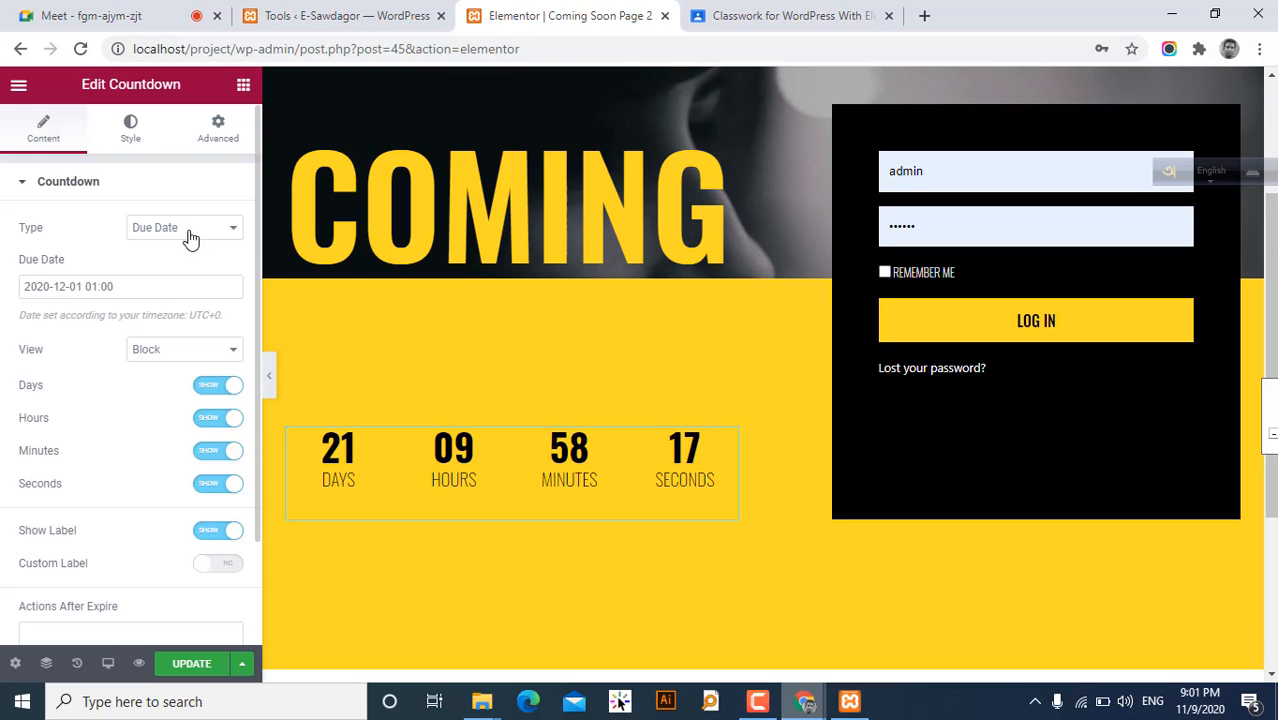
{"action": "left_click", "coordinate": [190, 230]}
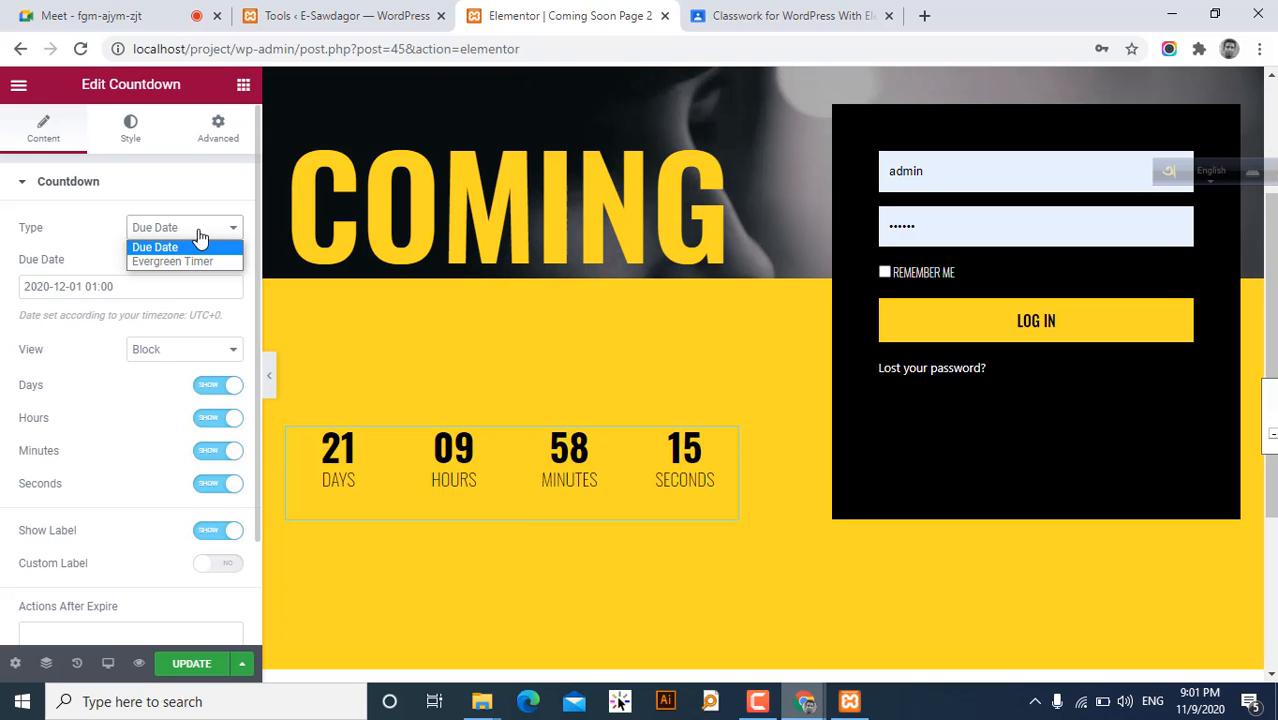
{"action": "left_click", "coordinate": [208, 262]}
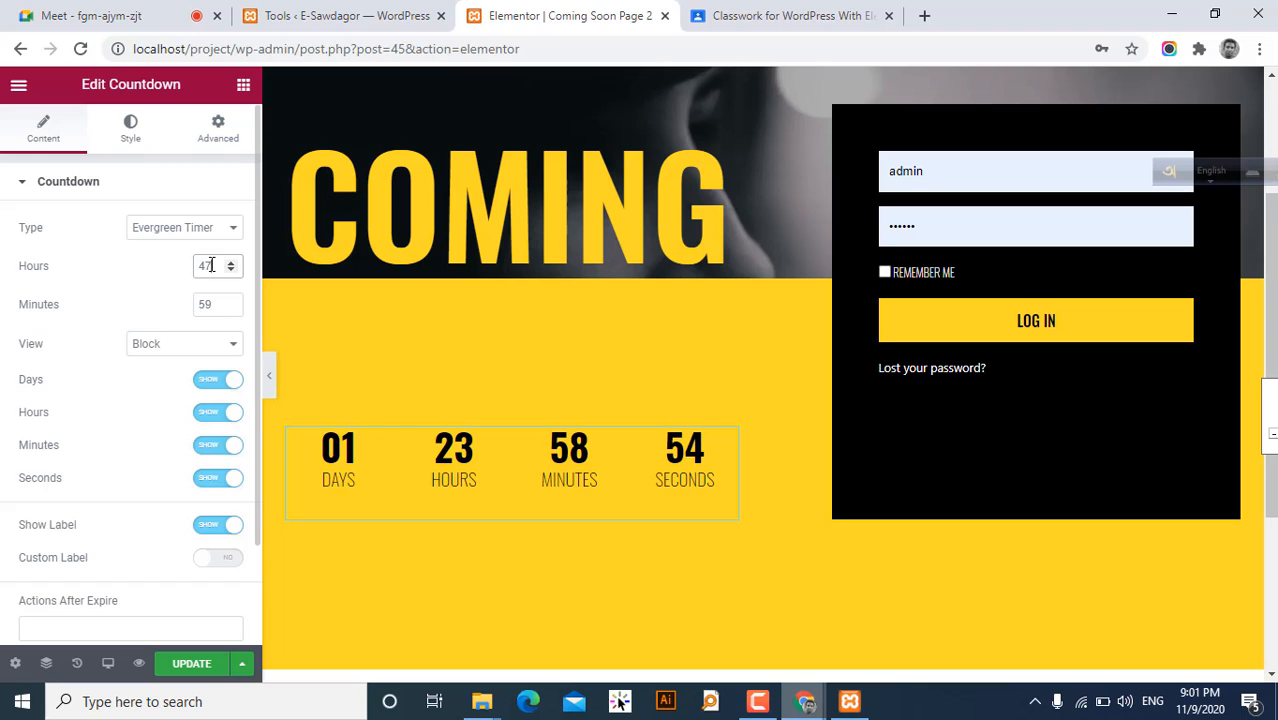
{"action": "left_click", "coordinate": [160, 288]}
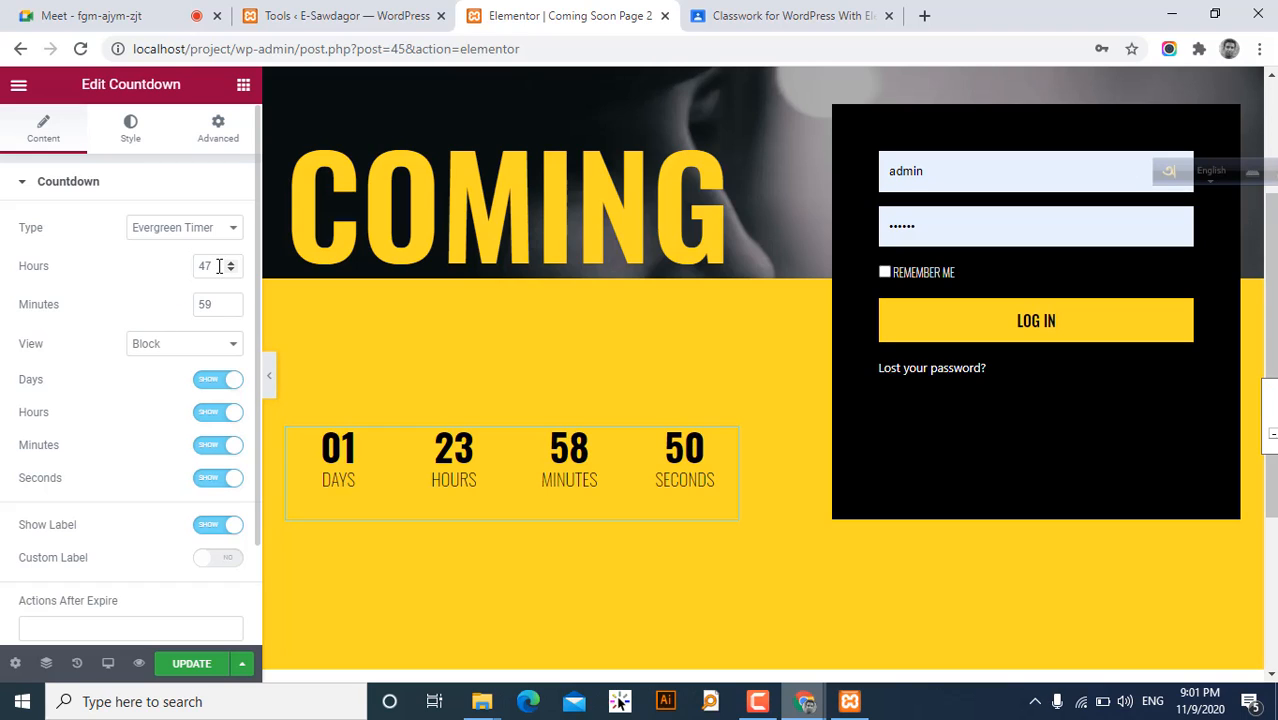
{"action": "left_click_drag", "start_coordinate": [219, 266], "coordinate": [177, 272]}
{"action": "left_click", "coordinate": [107, 285]}
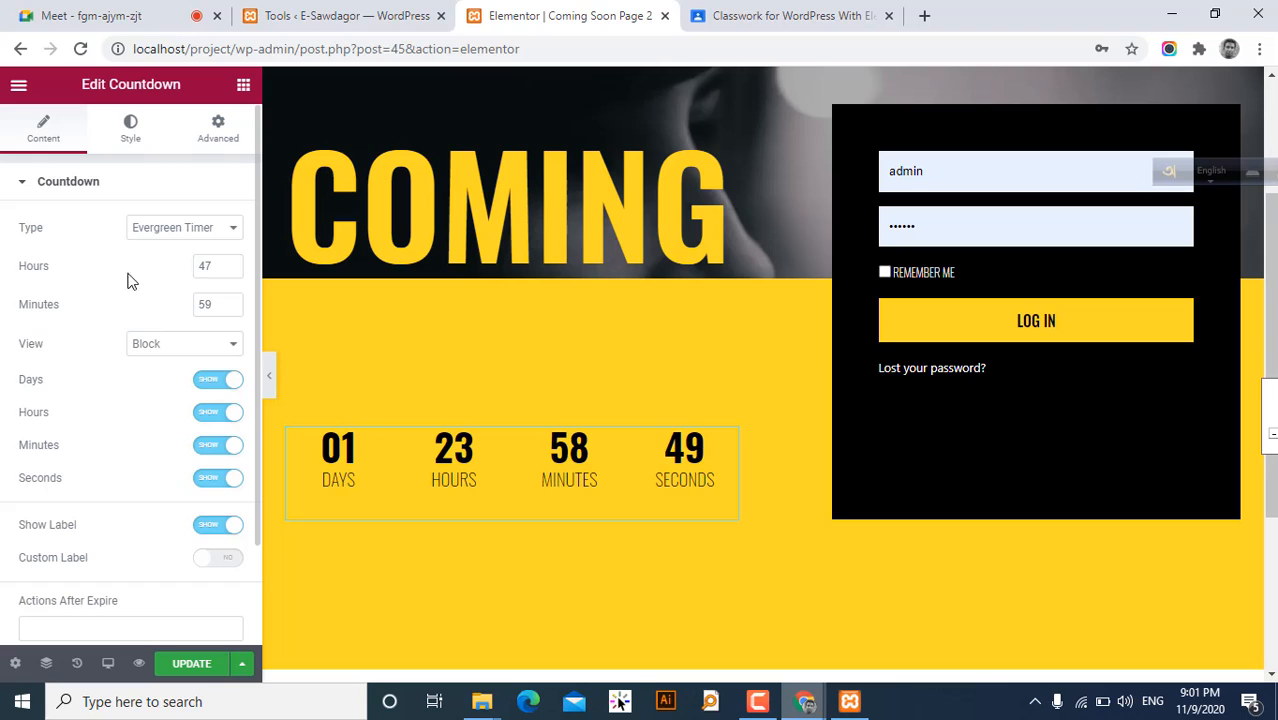
{"action": "left_click", "coordinate": [180, 228]}
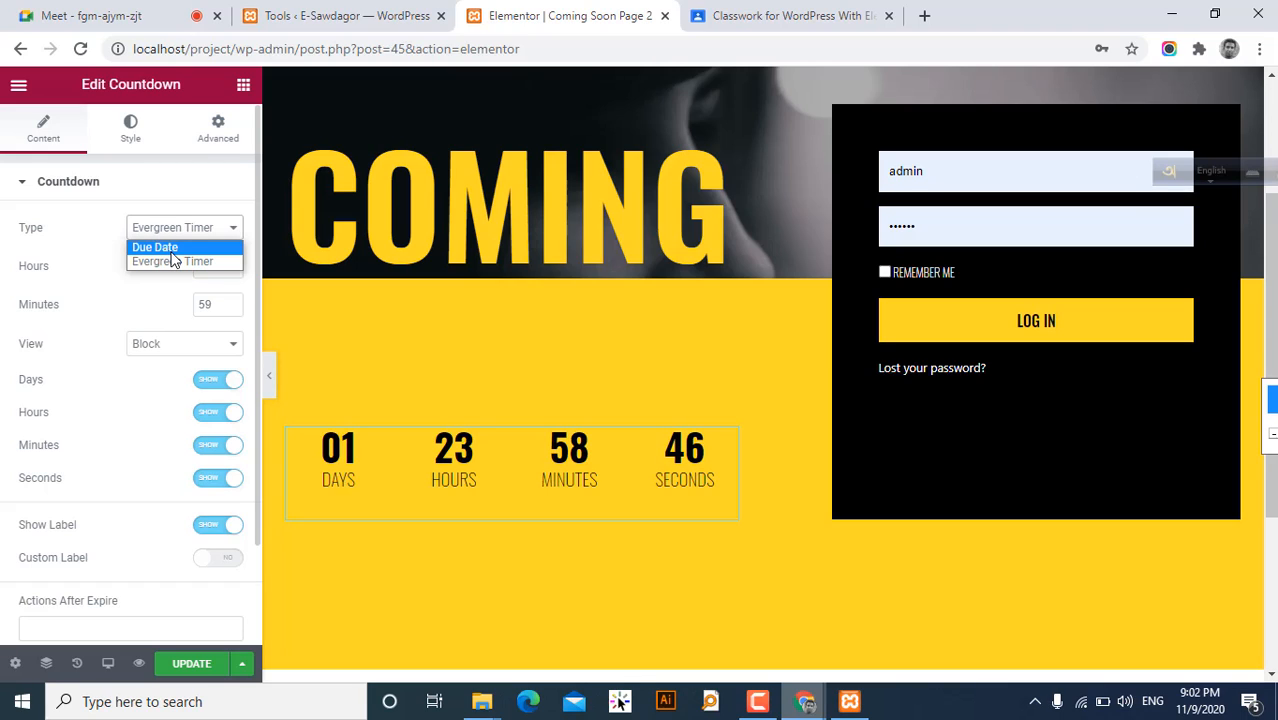
{"action": "left_click", "coordinate": [172, 250]}
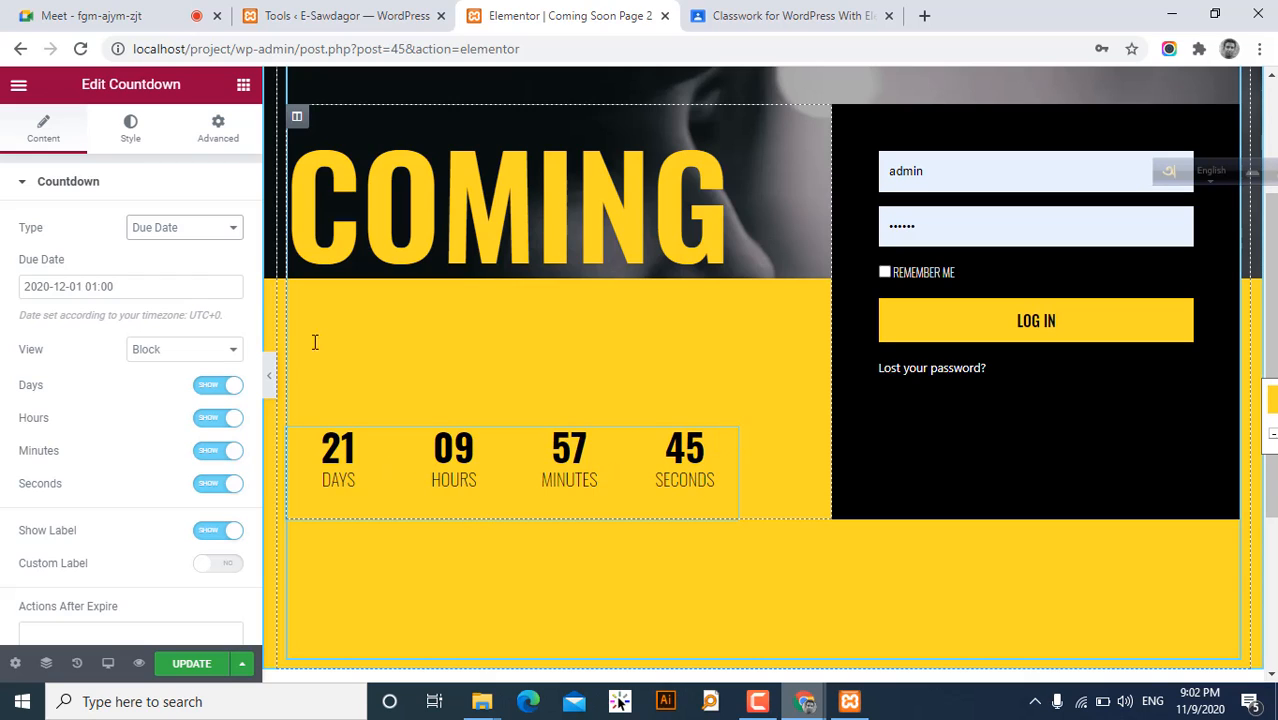
- Switch the countdown once more to Evergreen Timer and back to Due Date to compare the two types
{"action": "left_click", "coordinate": [178, 229]}
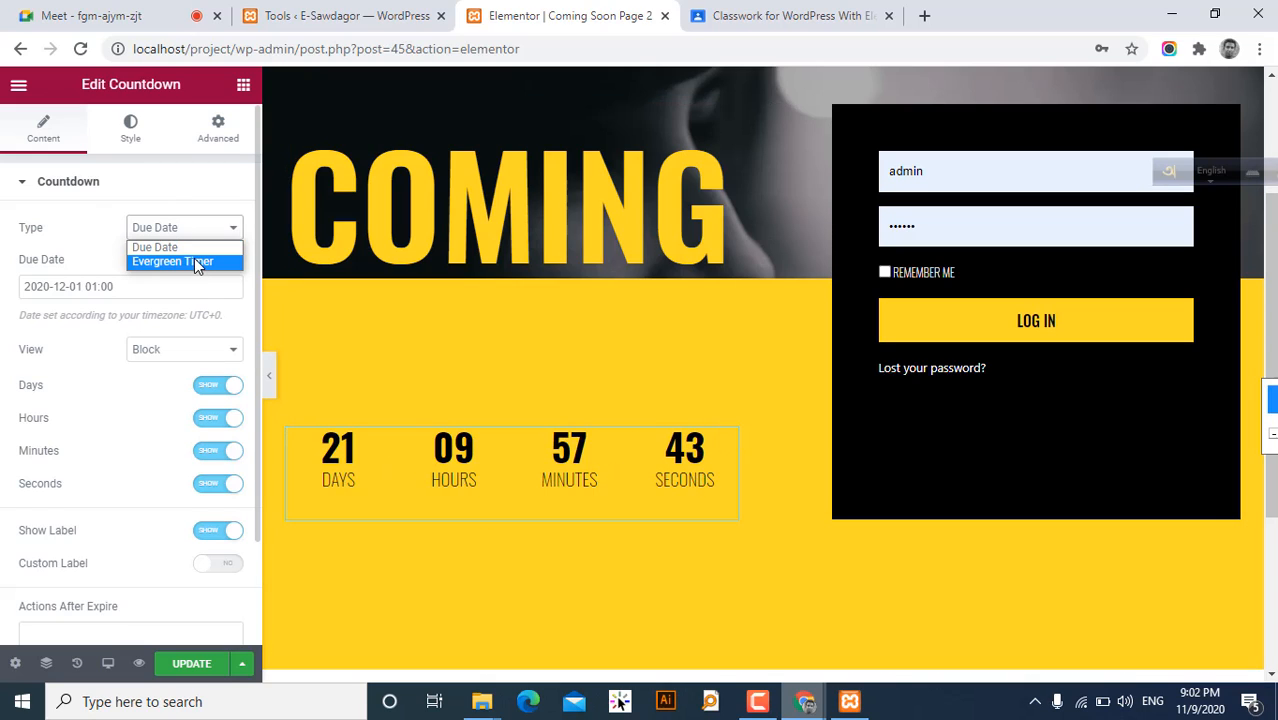
{"action": "left_click", "coordinate": [198, 262]}
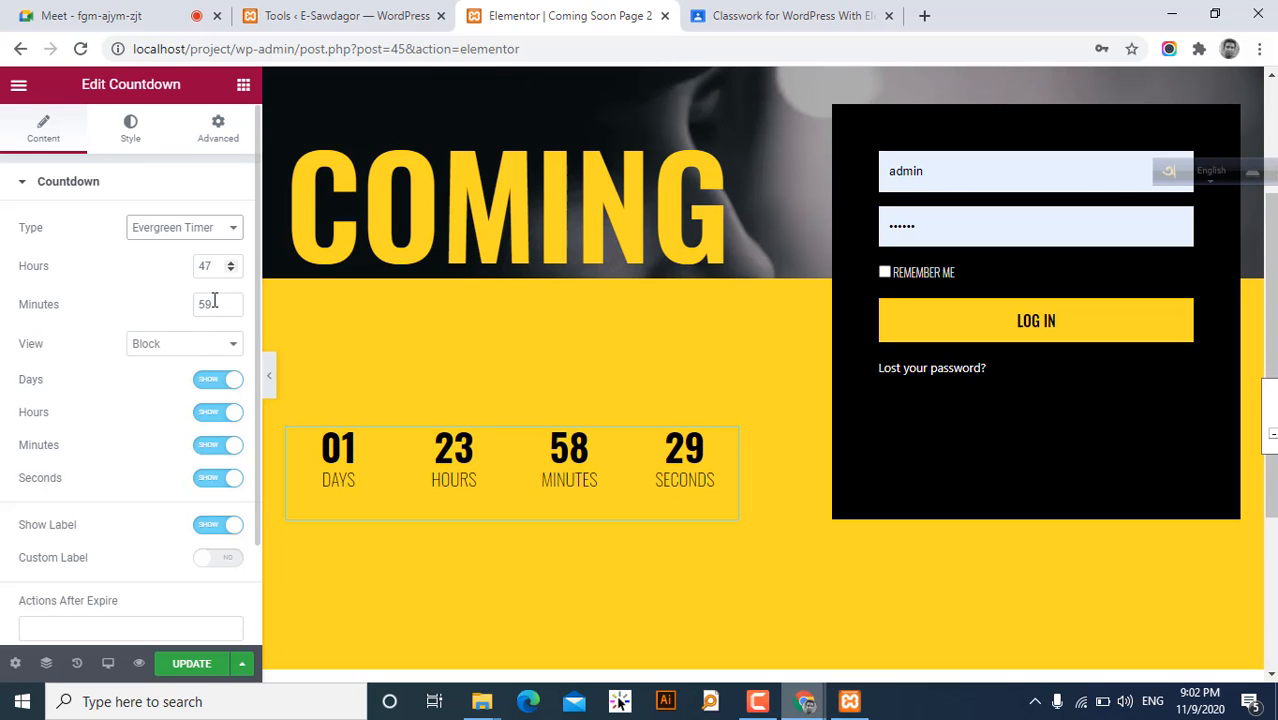
{"action": "left_click", "coordinate": [212, 227]}
{"action": "left_click", "coordinate": [157, 247]}
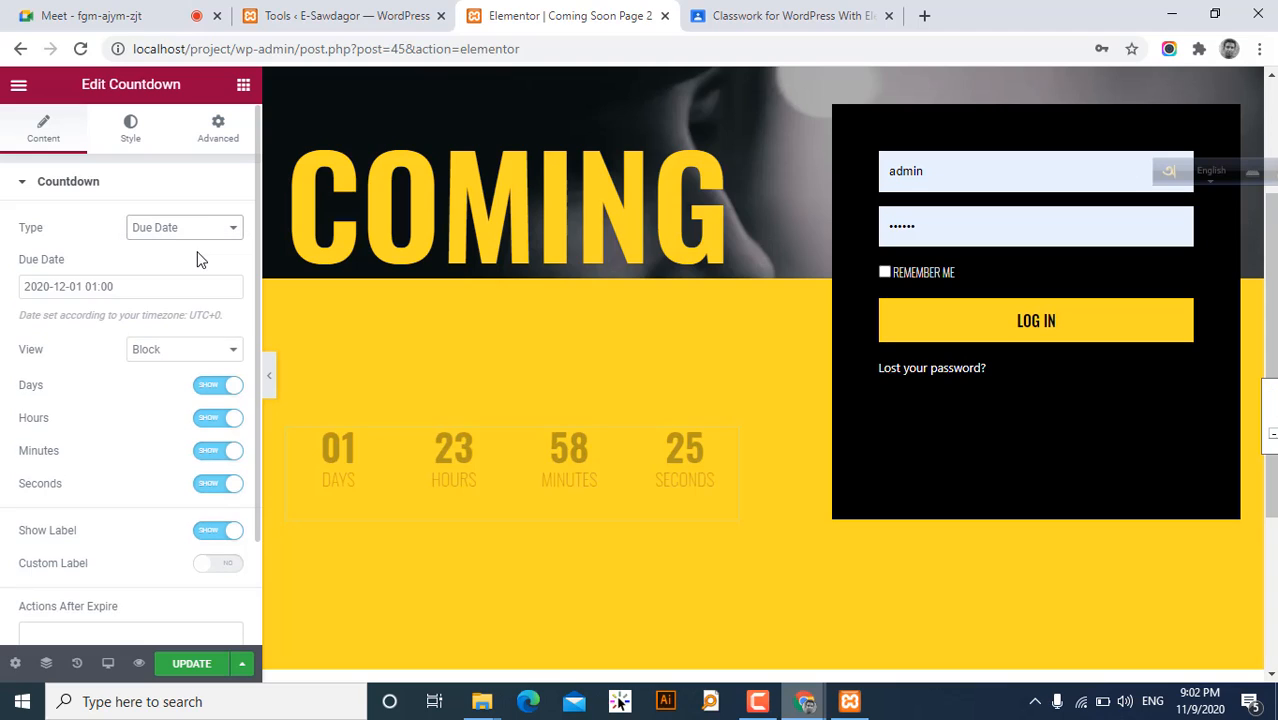
- Look through the countdown's style options for boxes, digits and labels, and return to its content settings
{"action": "left_click", "coordinate": [134, 131]}
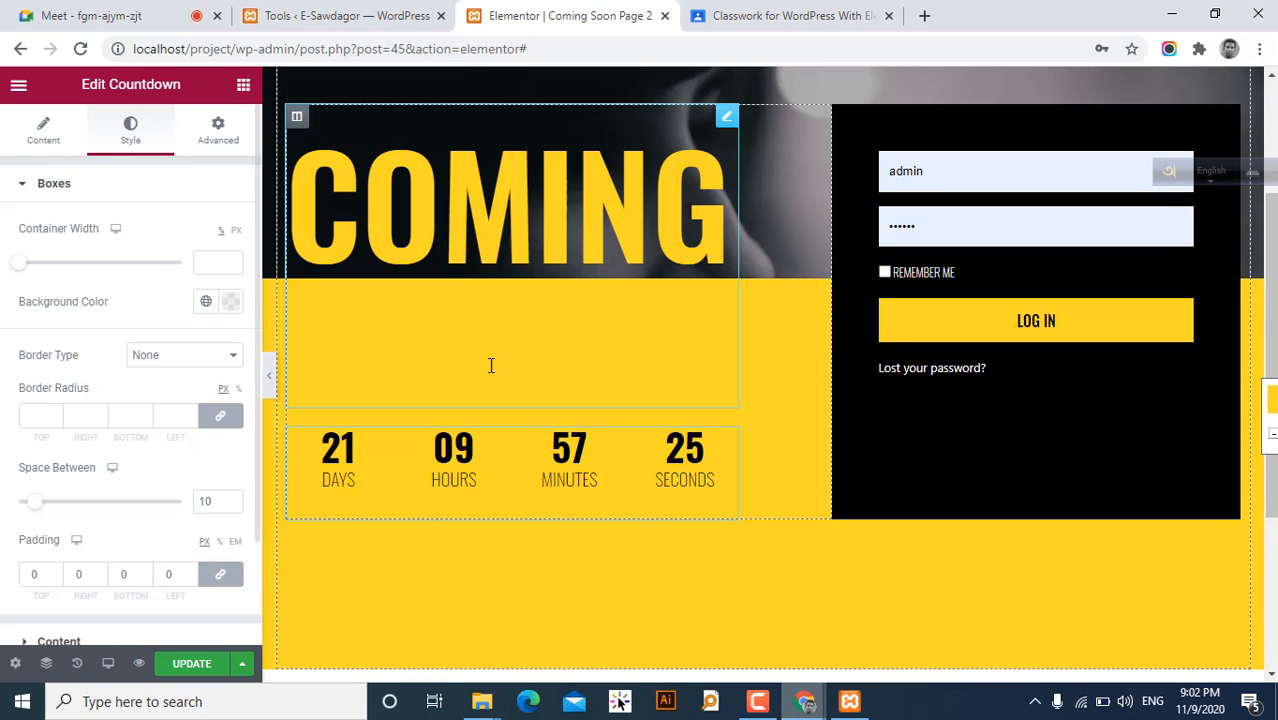
{"action": "scroll", "coordinate": [74, 492], "scroll_direction": "down", "scroll_amount": 2}
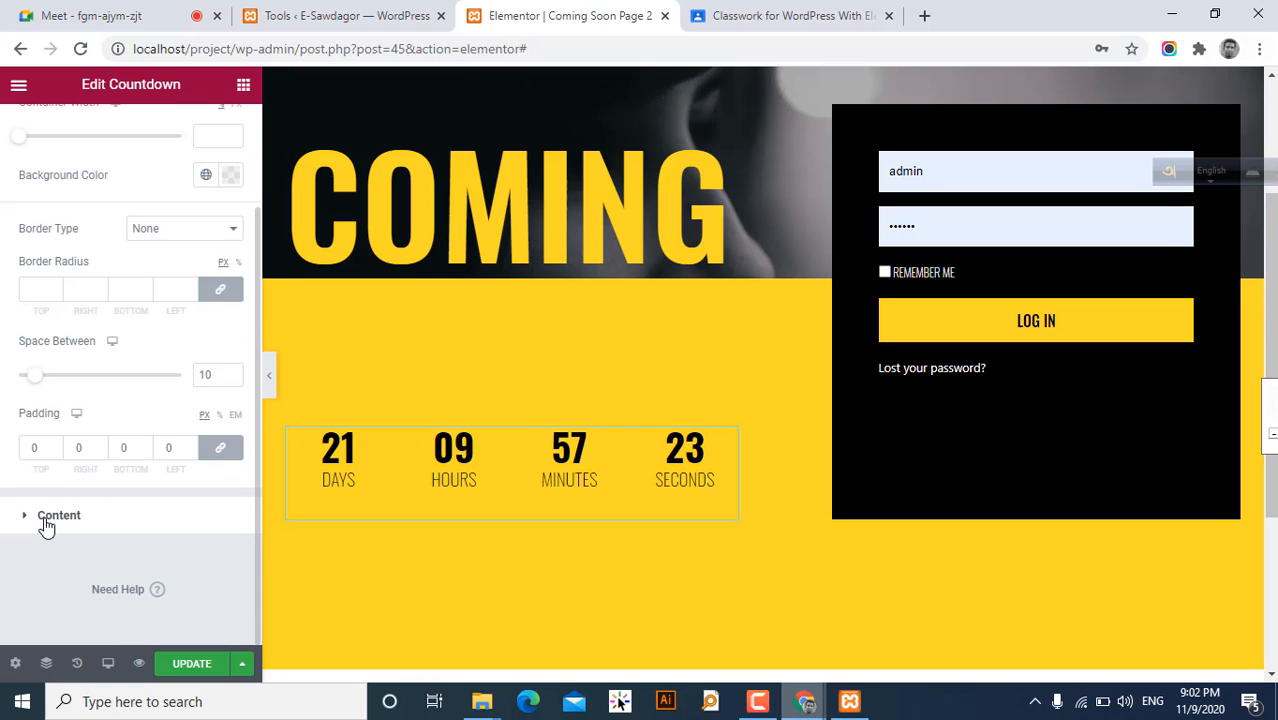
{"action": "left_click", "coordinate": [44, 518]}
{"action": "scroll", "coordinate": [566, 422], "scroll_direction": "up", "scroll_amount": 3}
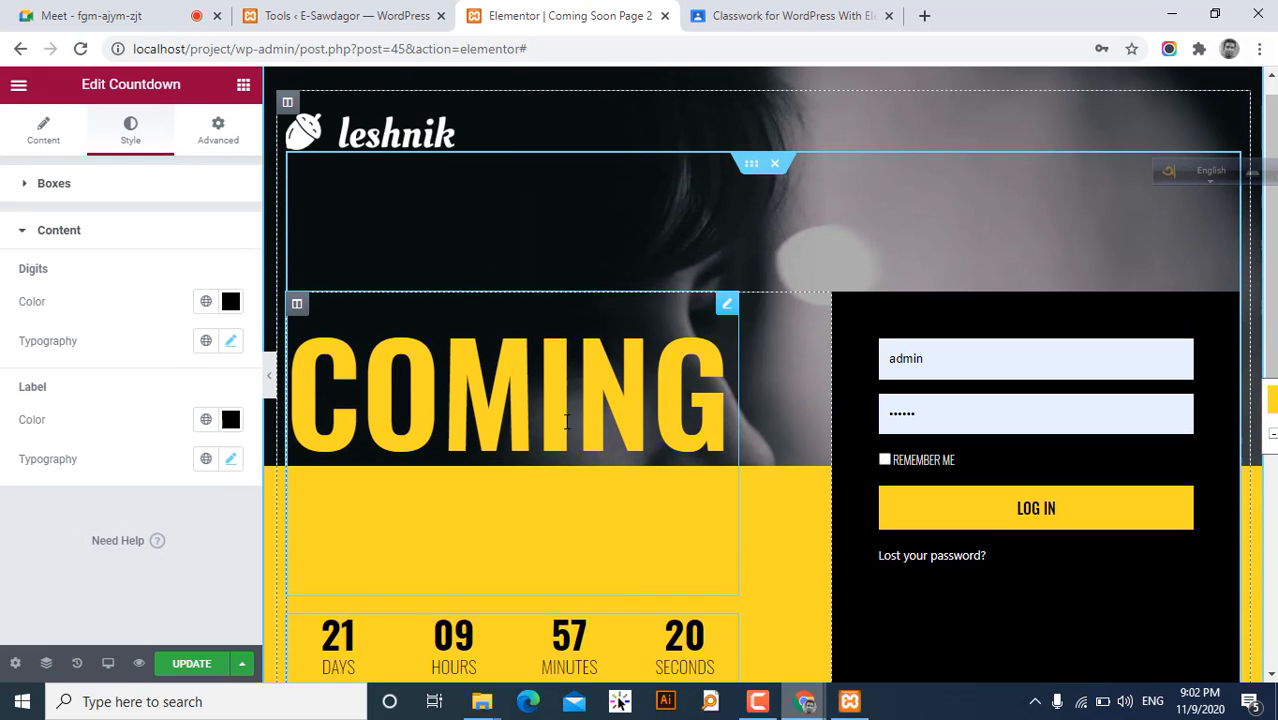
{"action": "left_click", "coordinate": [40, 138]}
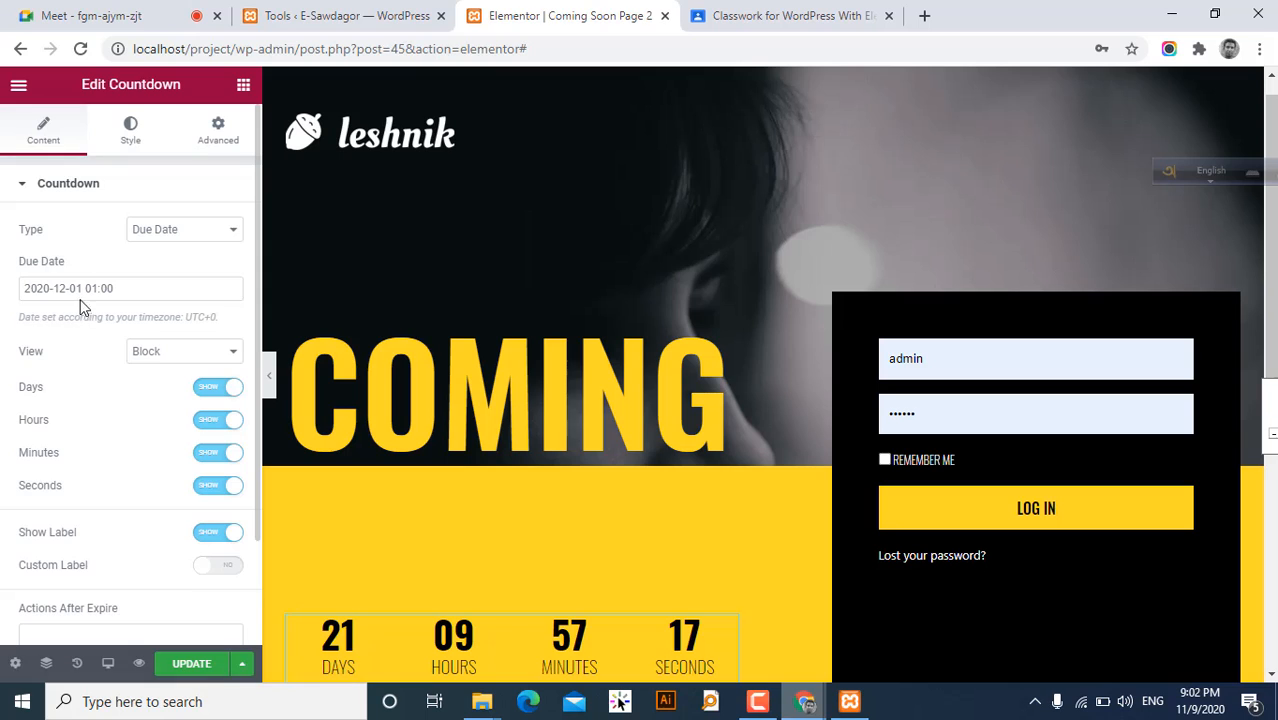
{"action": "scroll", "coordinate": [88, 268], "scroll_direction": "down", "scroll_amount": 2}
{"action": "scroll", "coordinate": [88, 268], "scroll_direction": "up", "scroll_amount": 2}
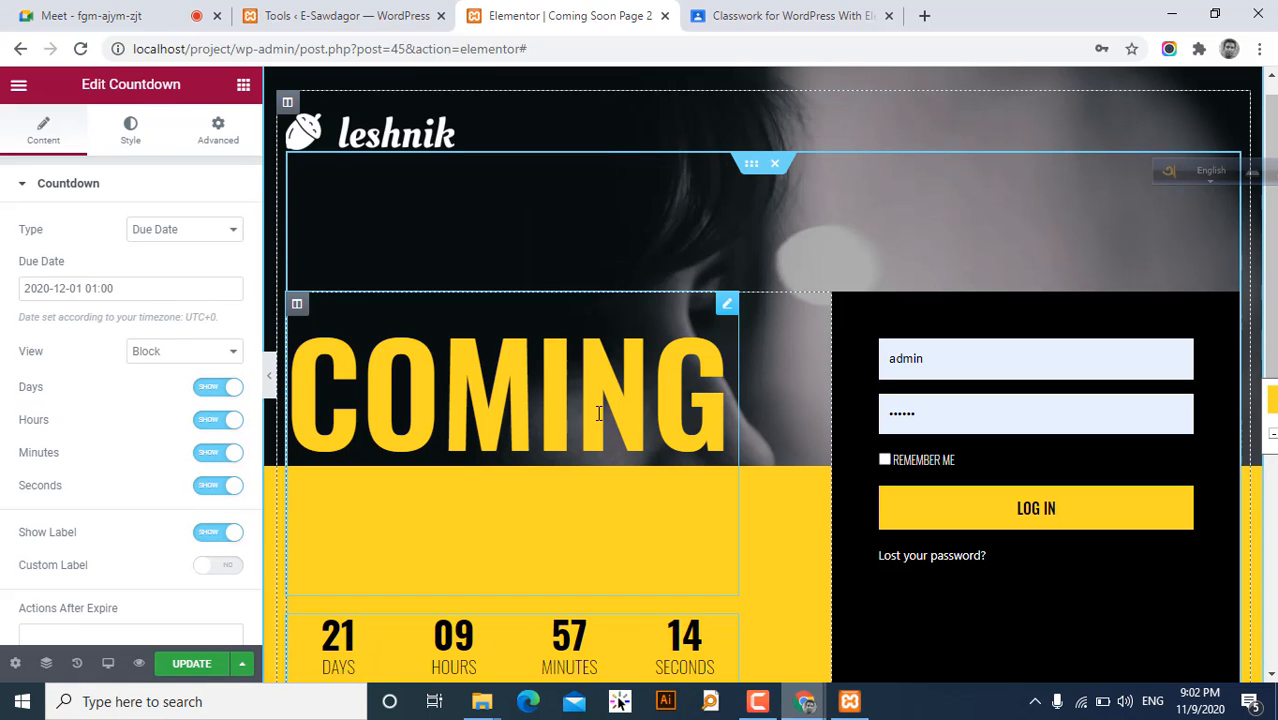
- Open the Coming Soon heading for editing and examine its title text
{"action": "left_click", "coordinate": [598, 413]}
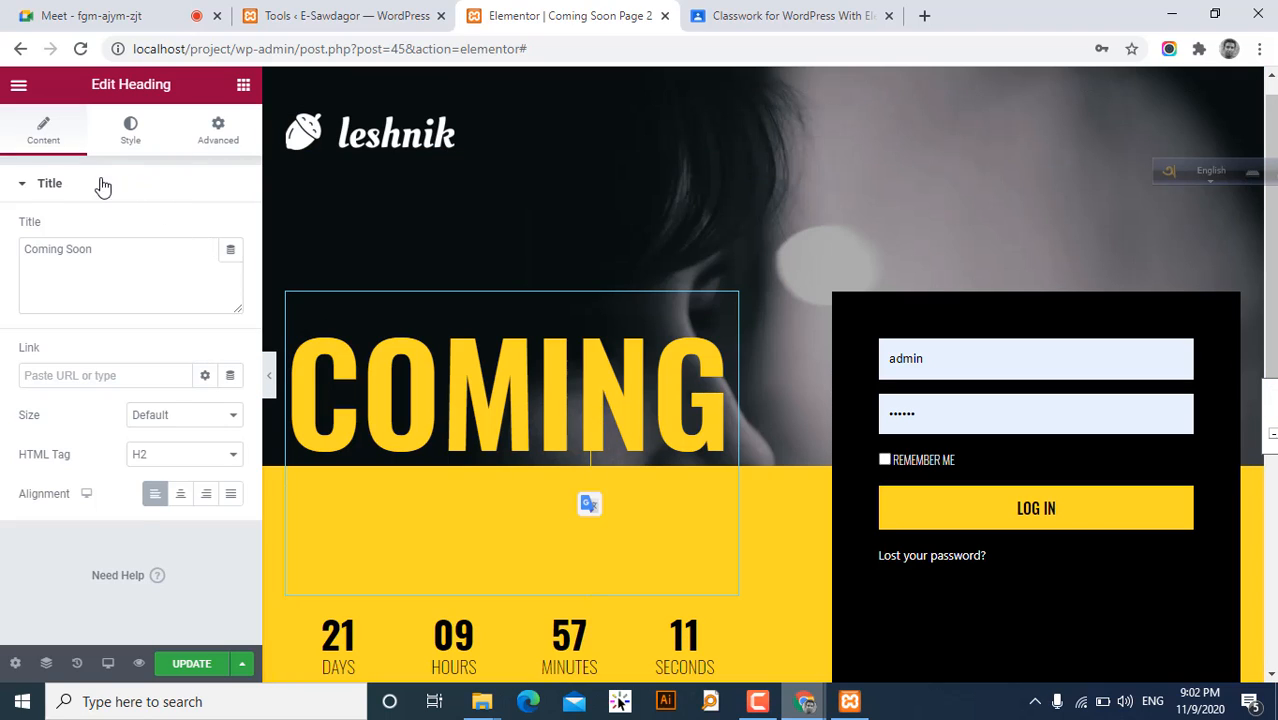
{"action": "left_click", "coordinate": [31, 186]}
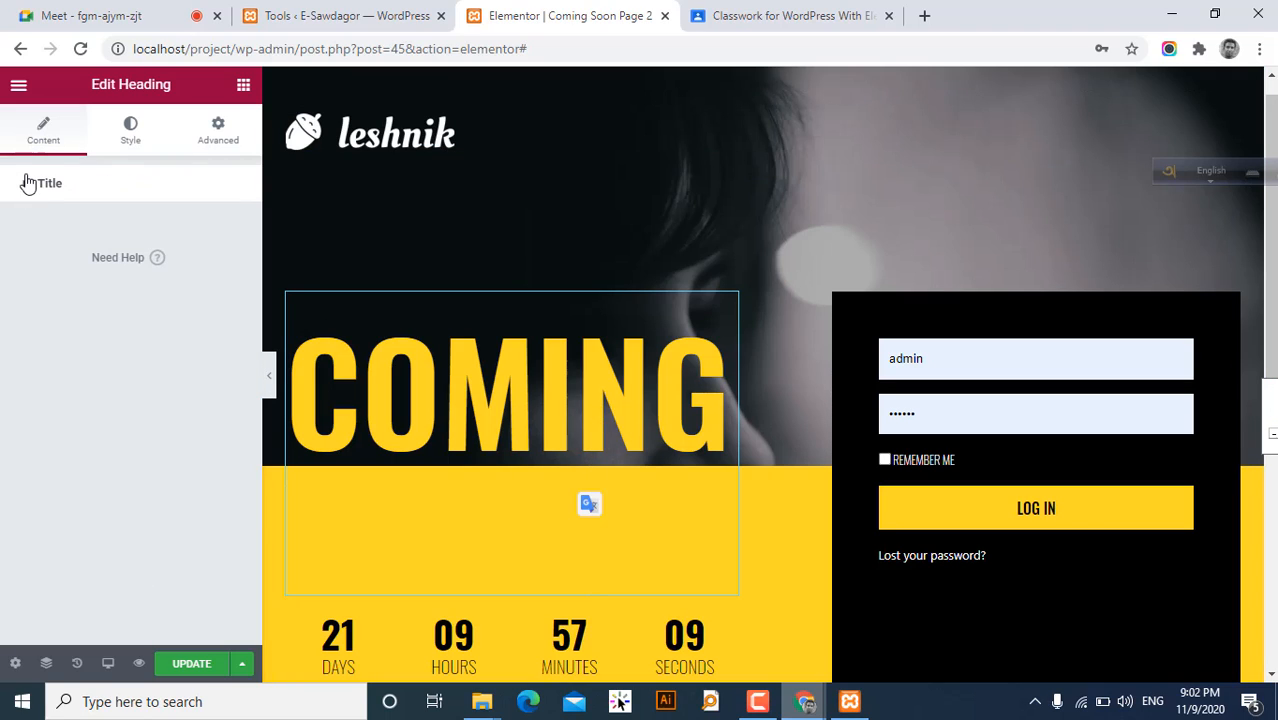
{"action": "left_click", "coordinate": [26, 188]}
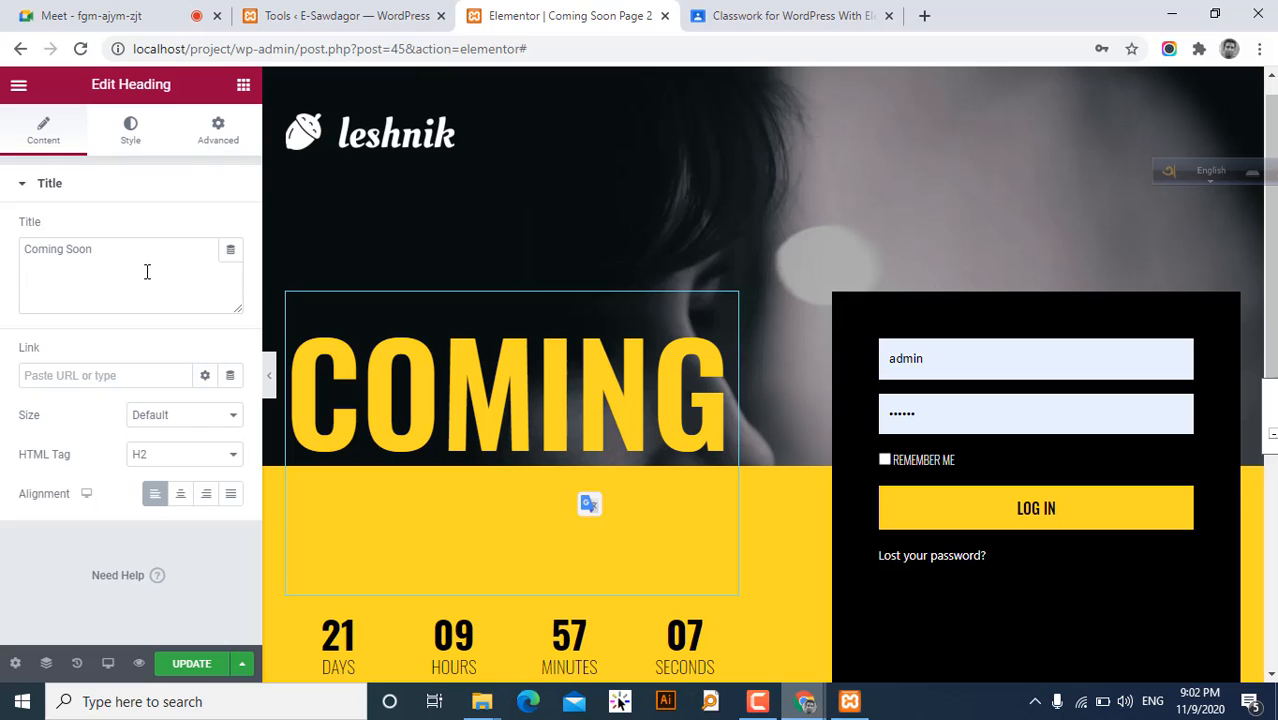
{"action": "left_click_drag", "start_coordinate": [141, 257], "coordinate": [17, 248]}
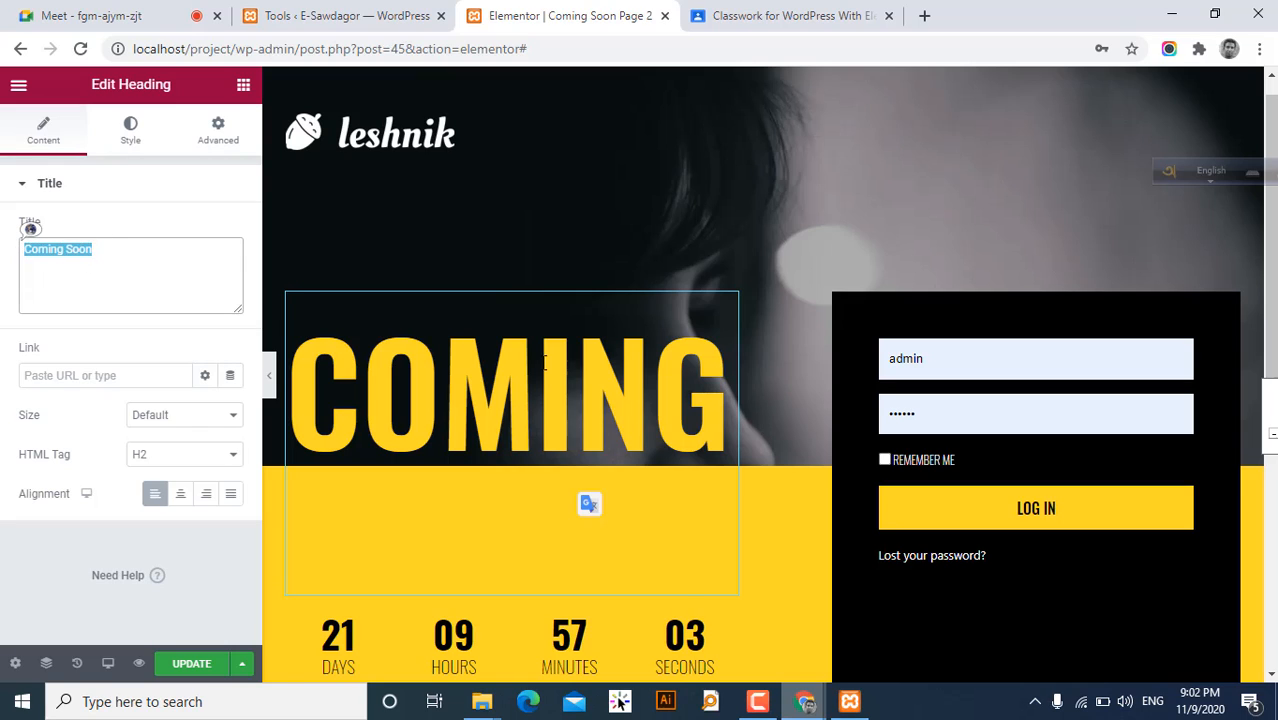
{"action": "left_click", "coordinate": [129, 254]}
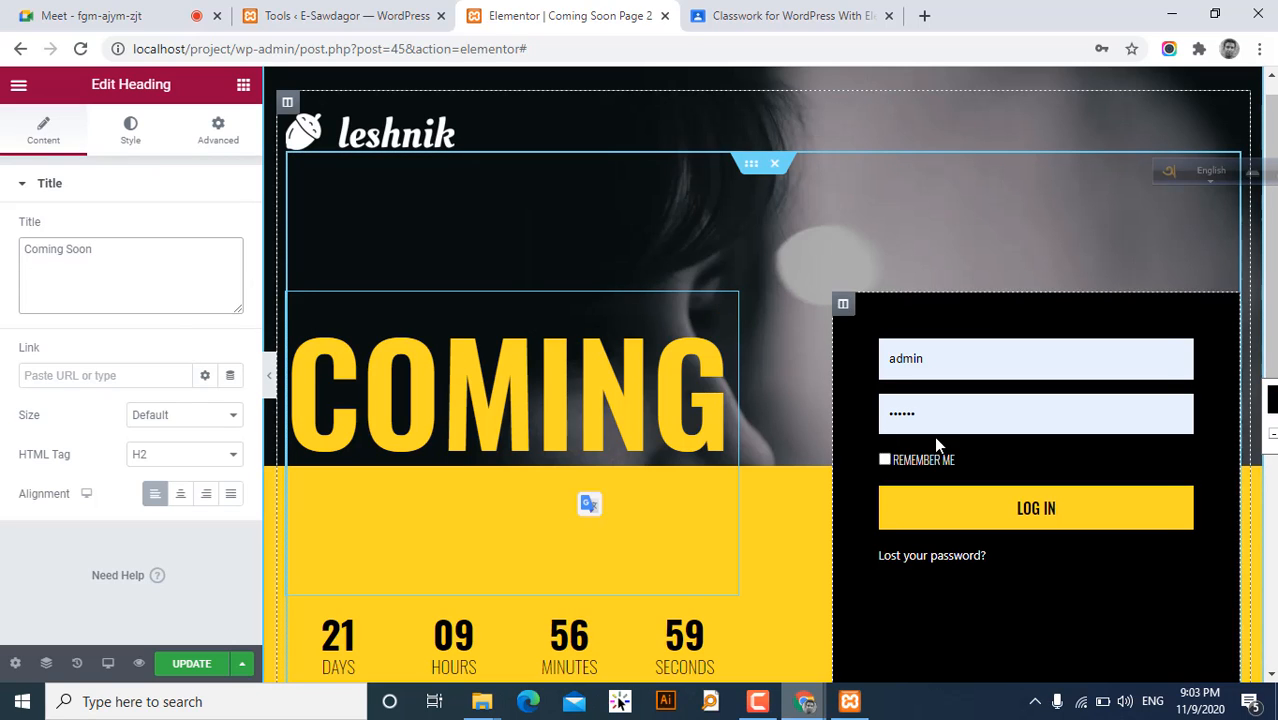
- View the page with the editing panel collapsed, restore the panel and place the cursor at the end of the heading's title
{"action": "left_click", "coordinate": [270, 375]}
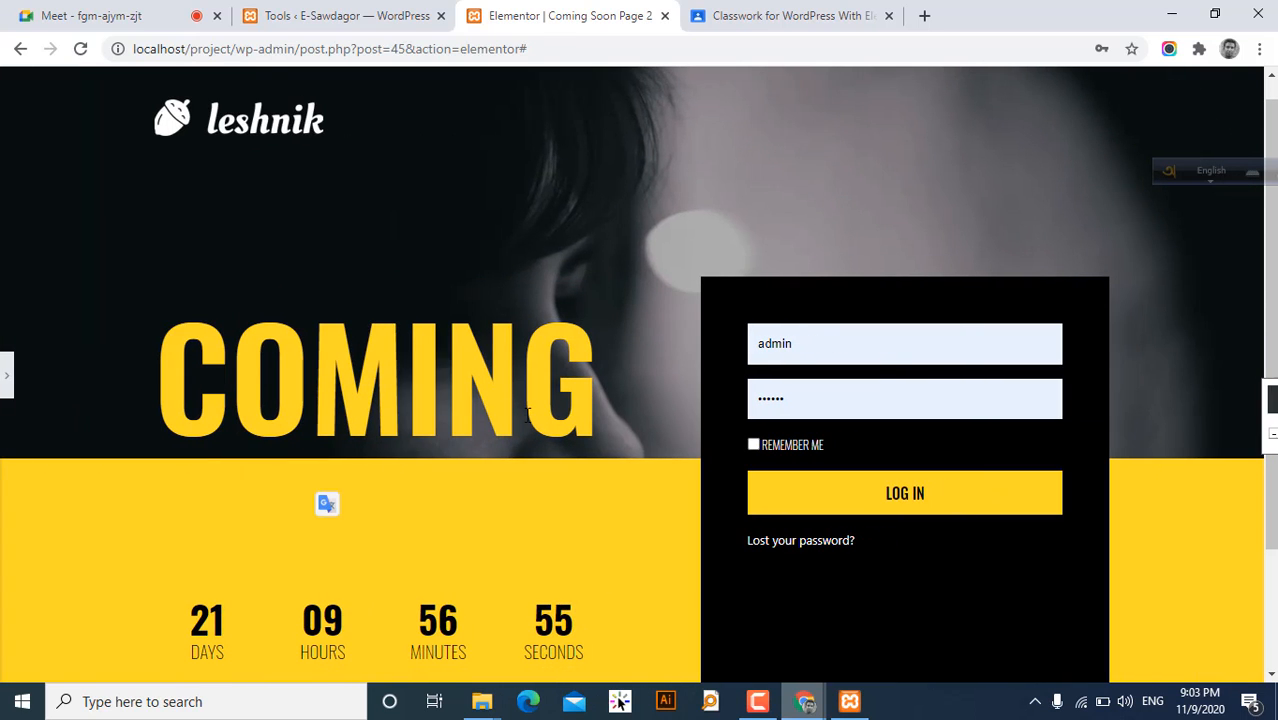
{"action": "left_click", "coordinate": [6, 376]}
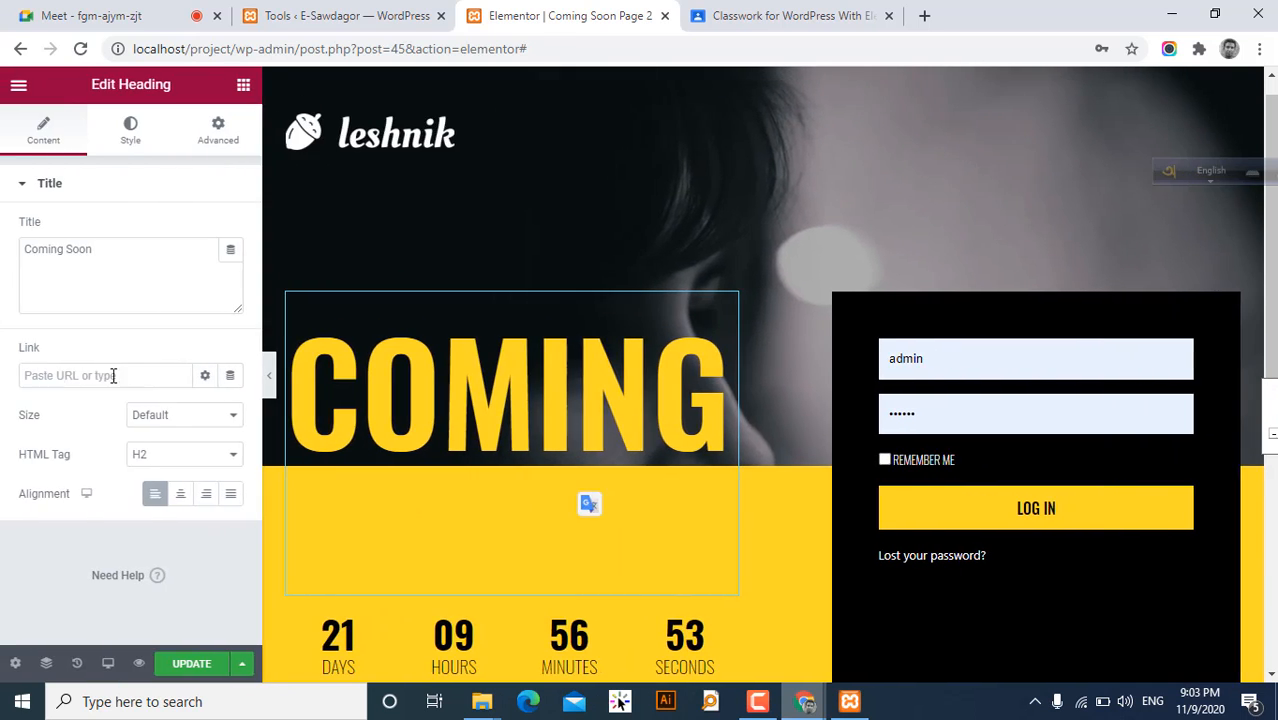
{"action": "left_click", "coordinate": [118, 257]}
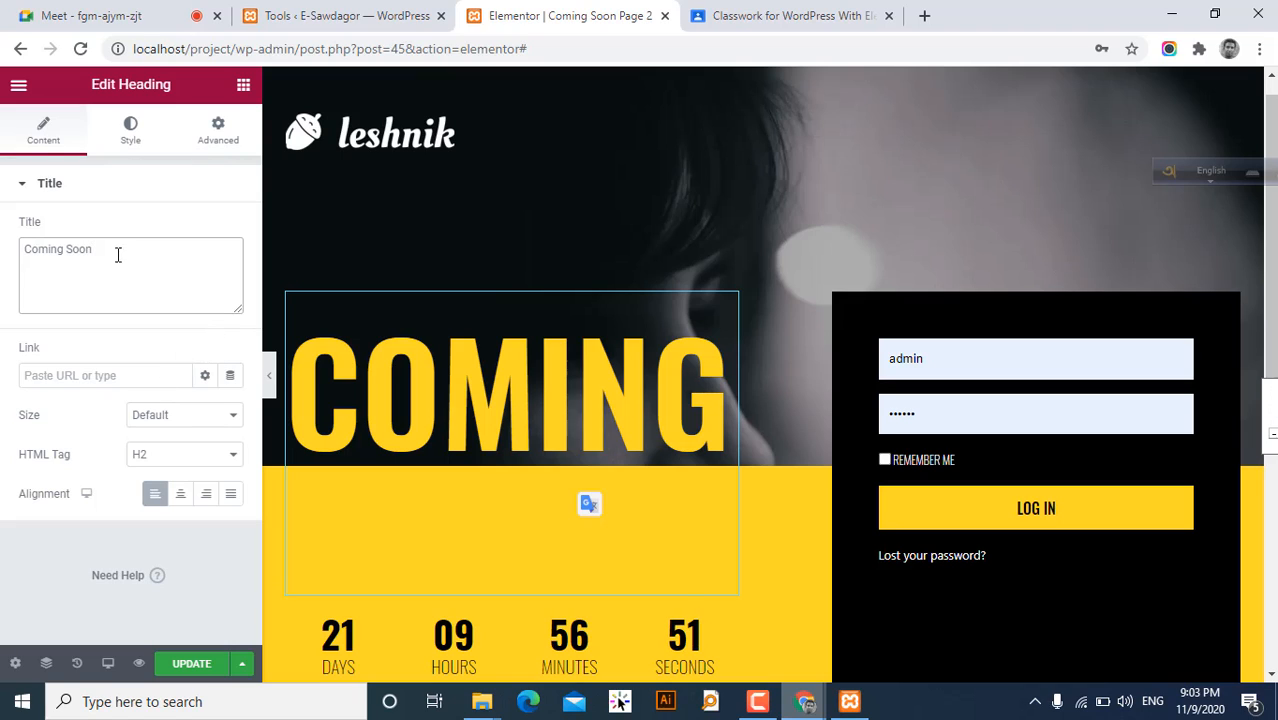
{"action": "left_click_drag", "start_coordinate": [95, 252], "coordinate": [73, 250]}
{"action": "left_click", "coordinate": [151, 281]}
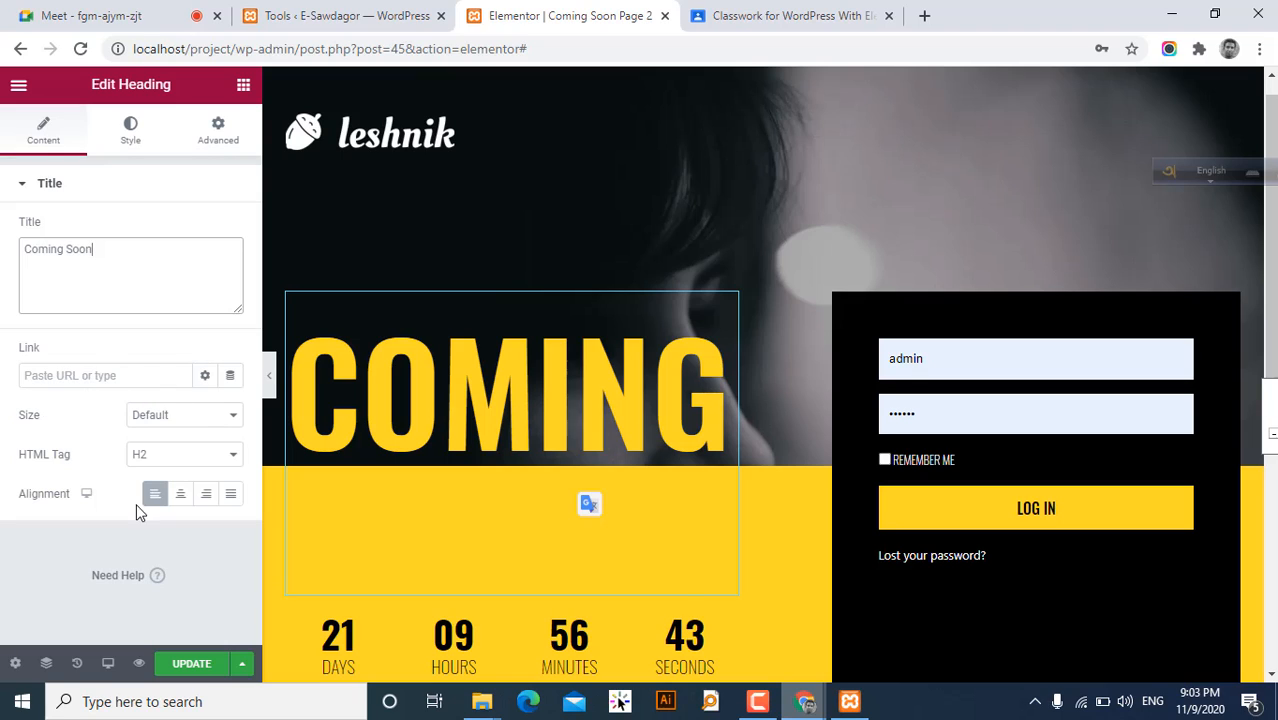
- Open the heading's style settings and highlight its second word, Soon, on the page to reveal it against the yellow background
{"action": "left_click", "coordinate": [132, 130]}
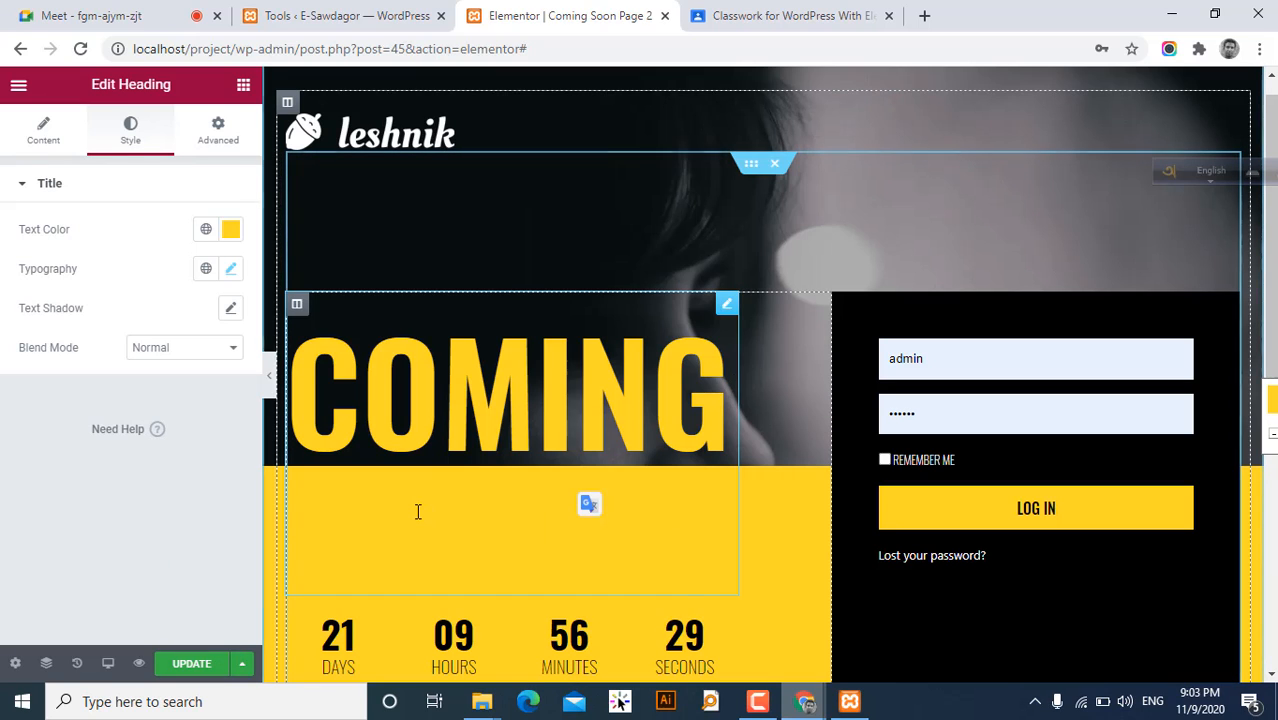
{"action": "left_click", "coordinate": [586, 529]}
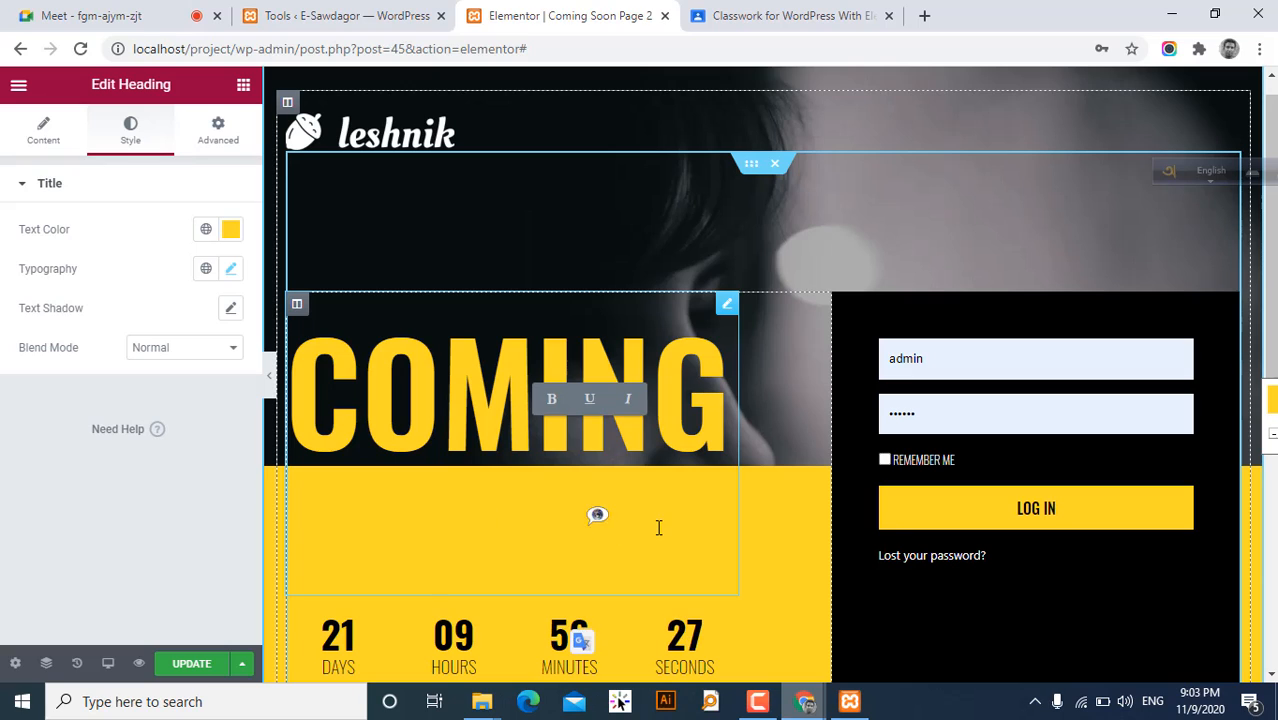
{"action": "double_click", "coordinate": [660, 527]}
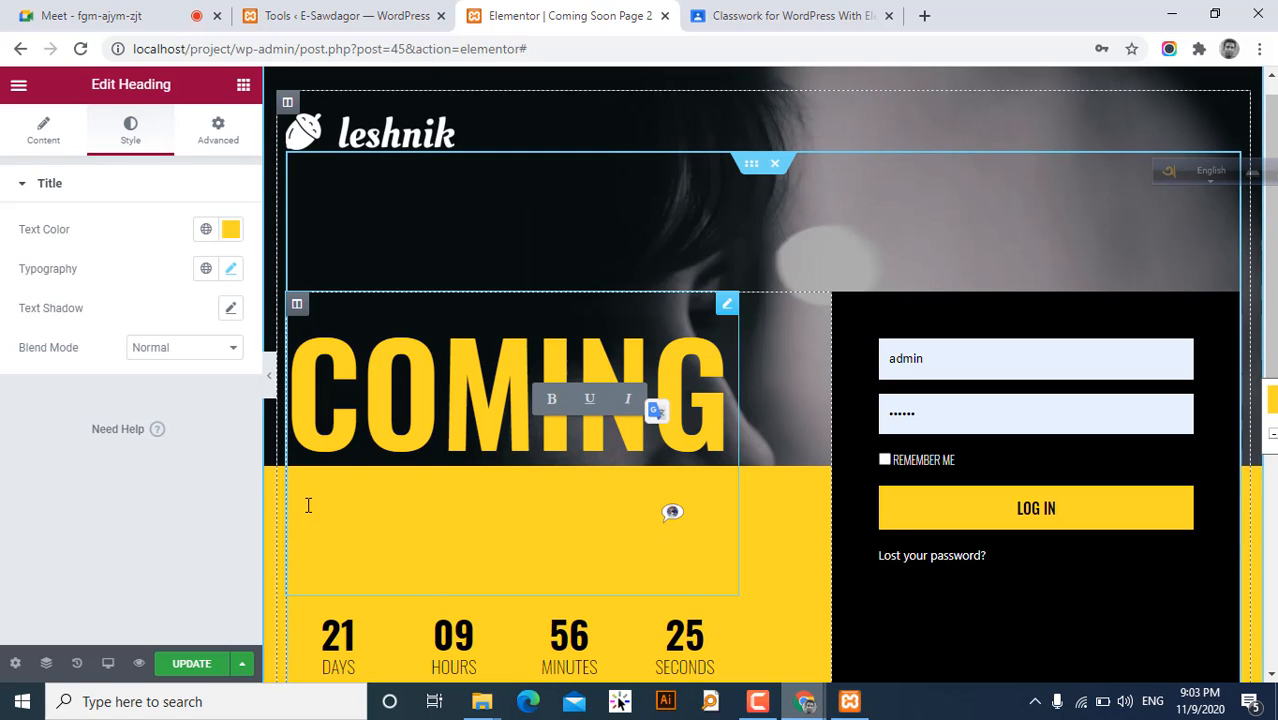
{"action": "left_click_drag", "start_coordinate": [328, 505], "coordinate": [738, 515]}
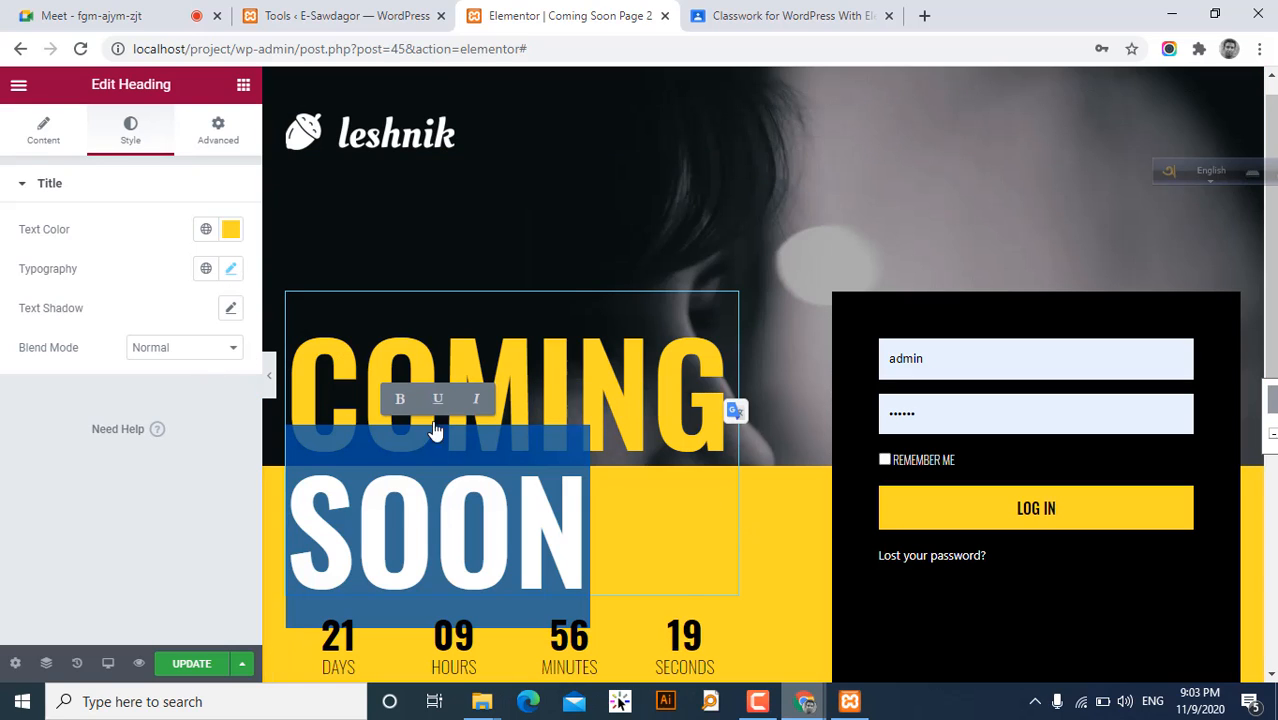
{"action": "key", "text": "BackSpace"}
- Examine the Coming Soon heading with the editing panel collapsed, highlighting its words to compare them with the background
{"action": "left_click", "coordinate": [270, 375]}
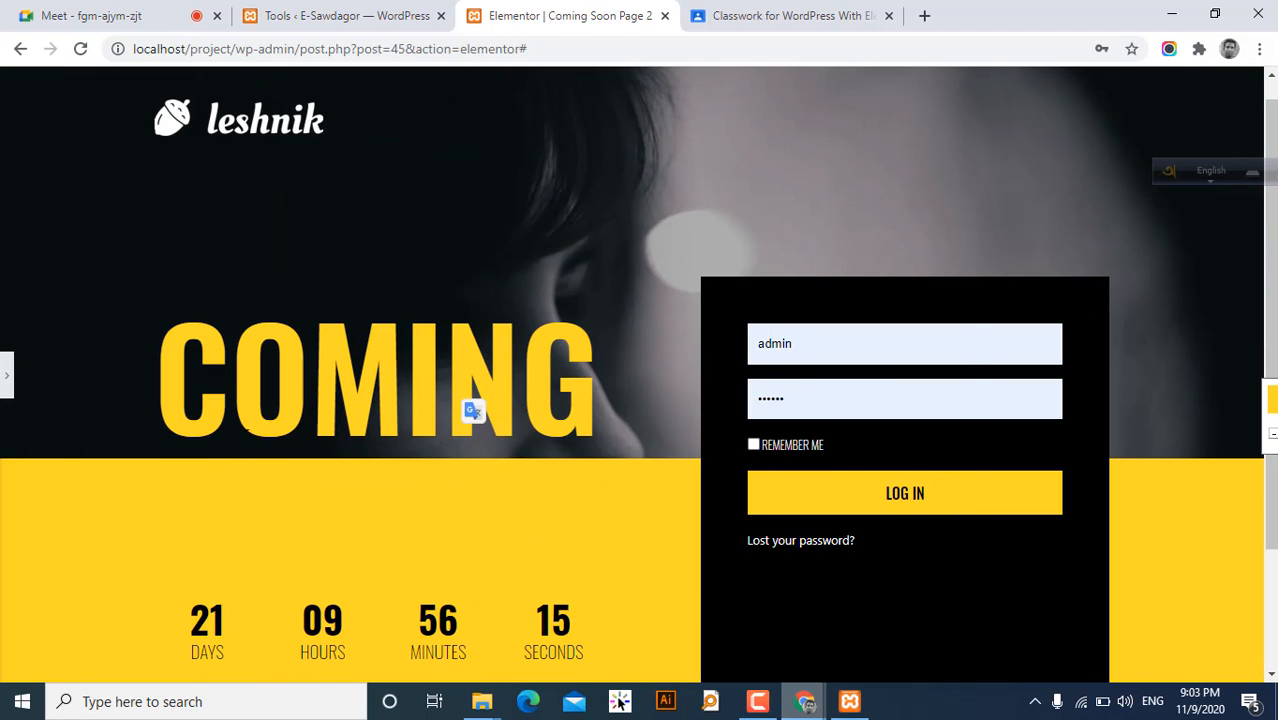
{"action": "key", "text": "ctrl+z"}
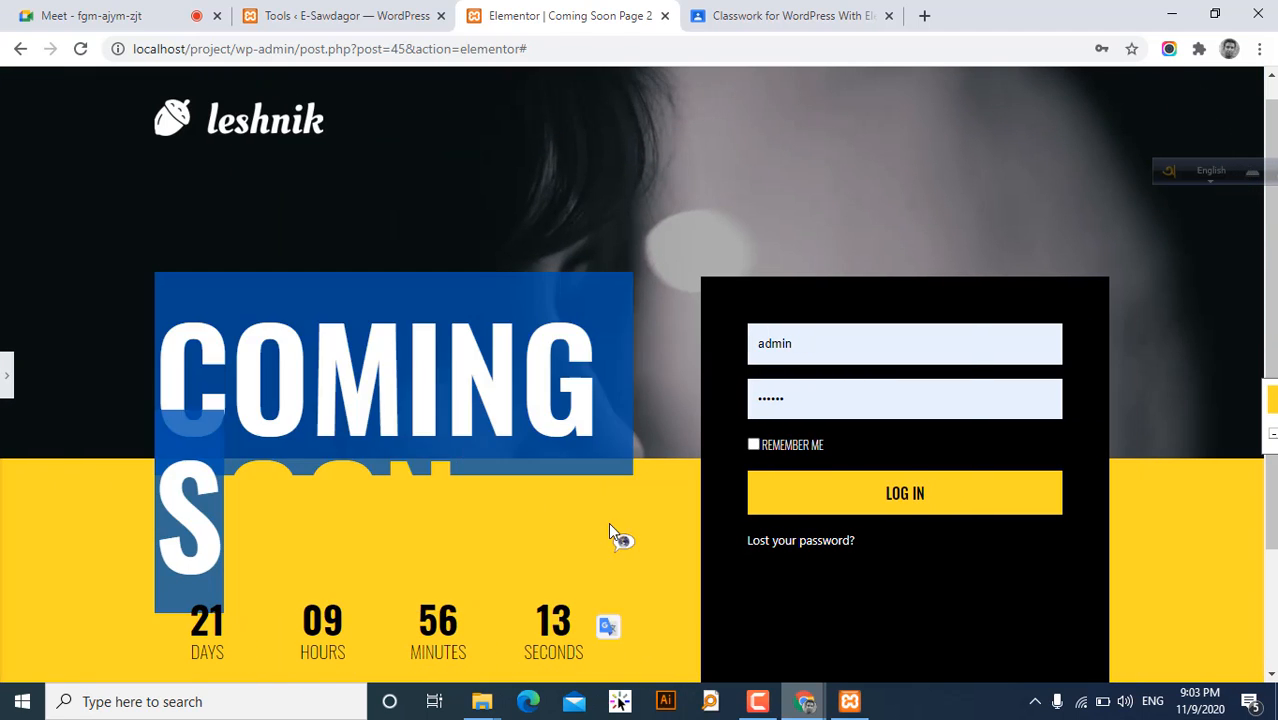
{"action": "left_click", "coordinate": [313, 493]}
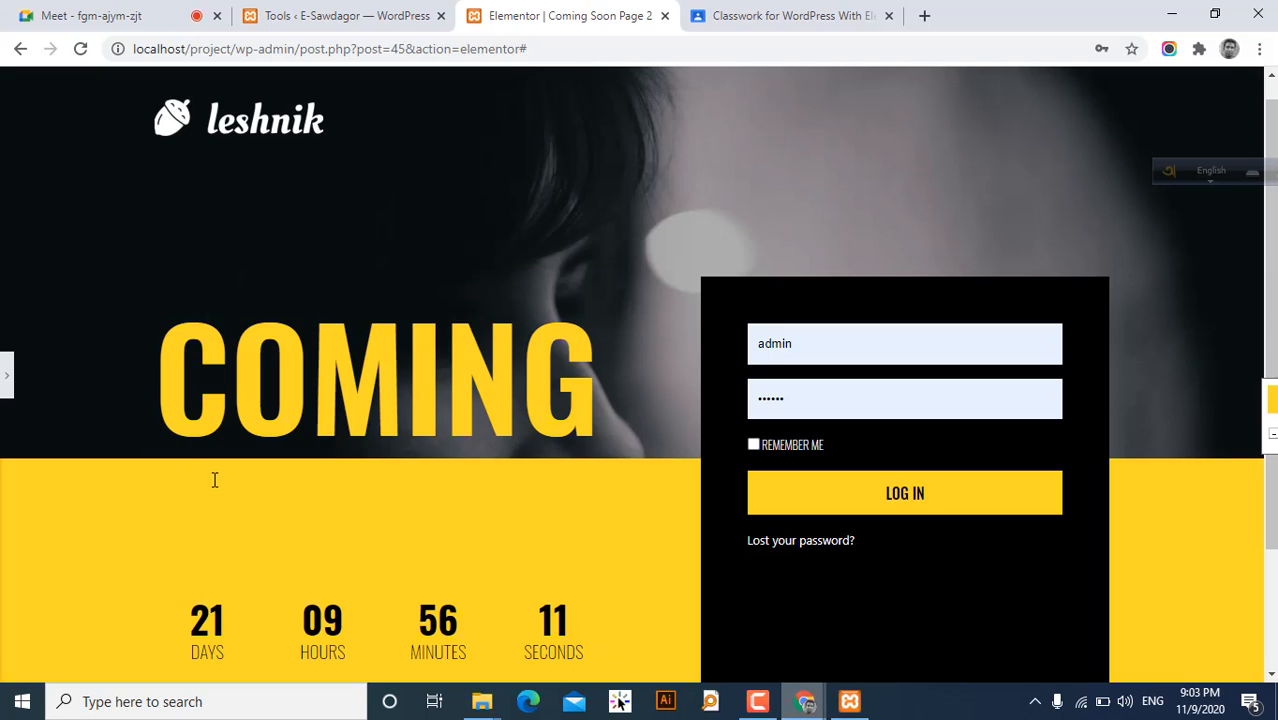
{"action": "scroll", "coordinate": [348, 372], "scroll_direction": "down", "scroll_amount": 2}
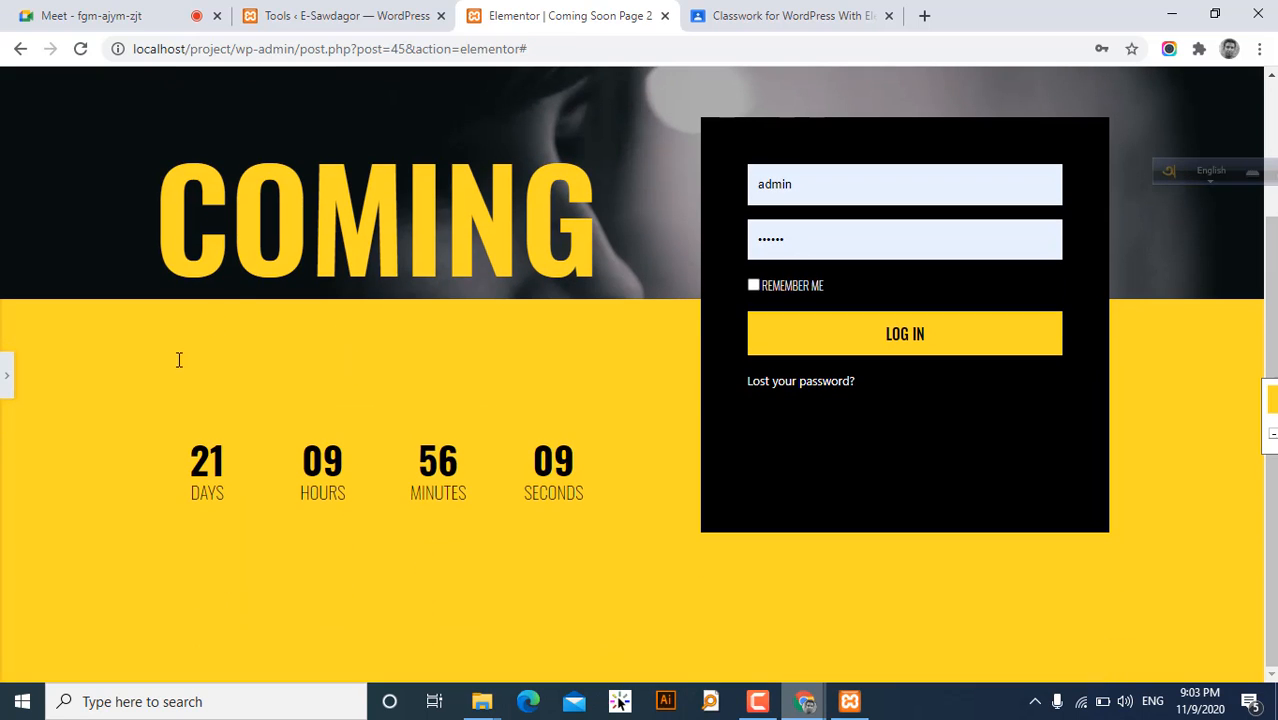
{"action": "left_click_drag", "start_coordinate": [168, 222], "coordinate": [542, 348]}
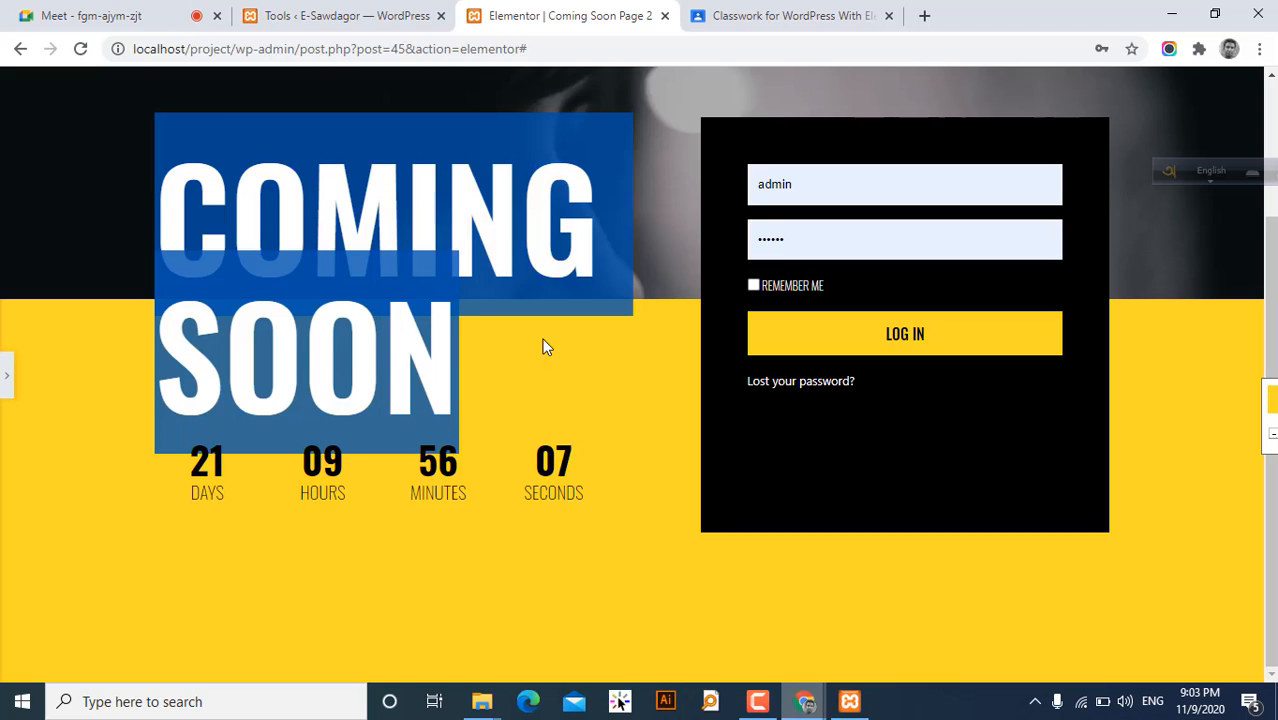
{"action": "left_click", "coordinate": [450, 216]}
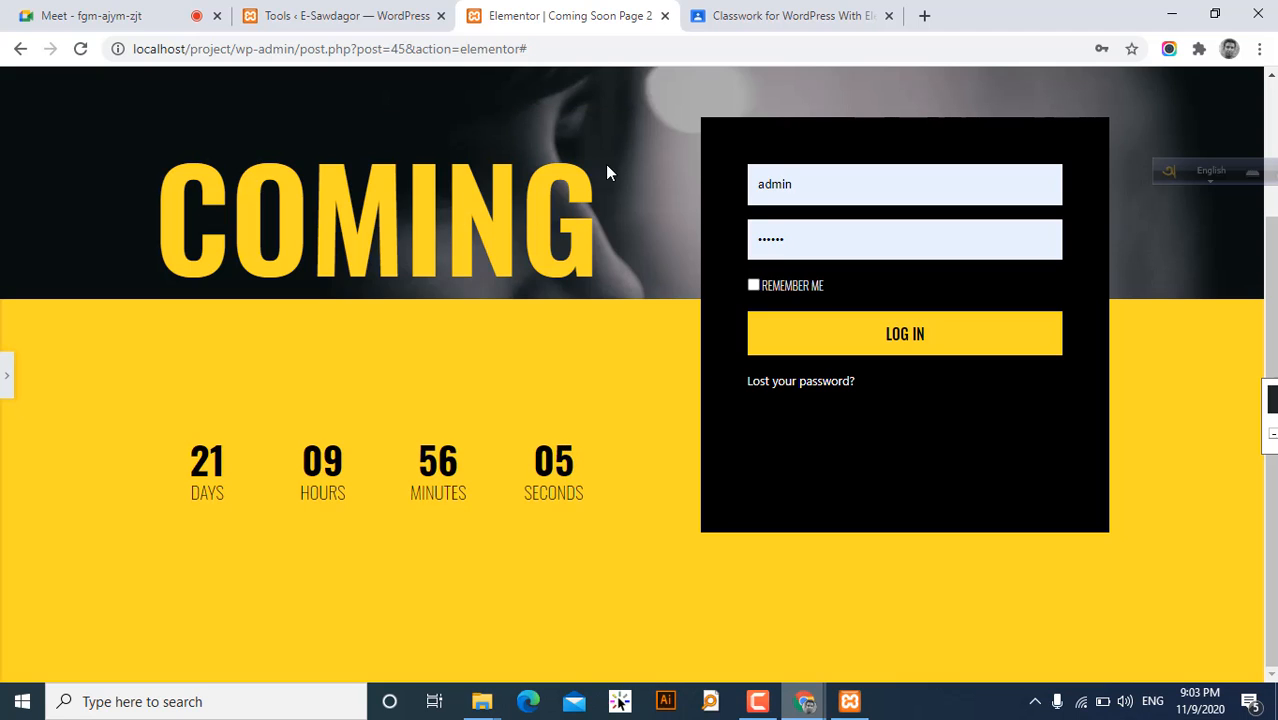
{"action": "left_click_drag", "start_coordinate": [587, 203], "coordinate": [177, 200]}
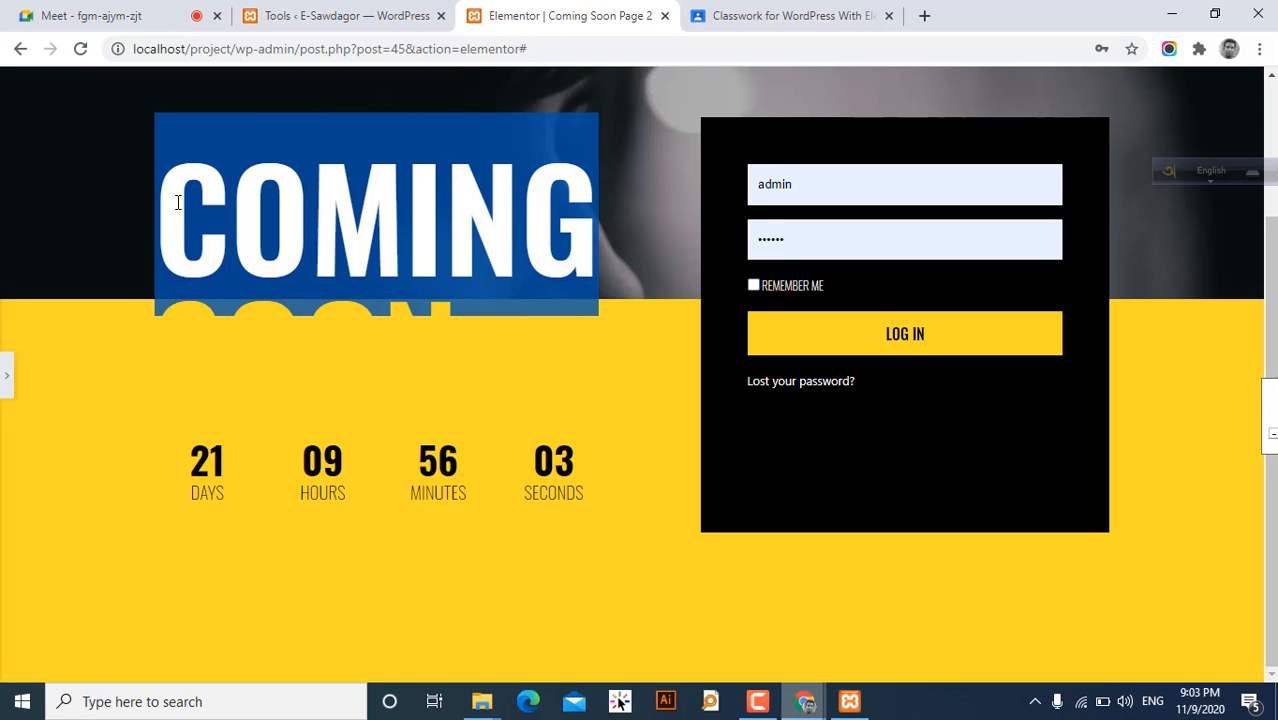
{"action": "left_click", "coordinate": [362, 219]}
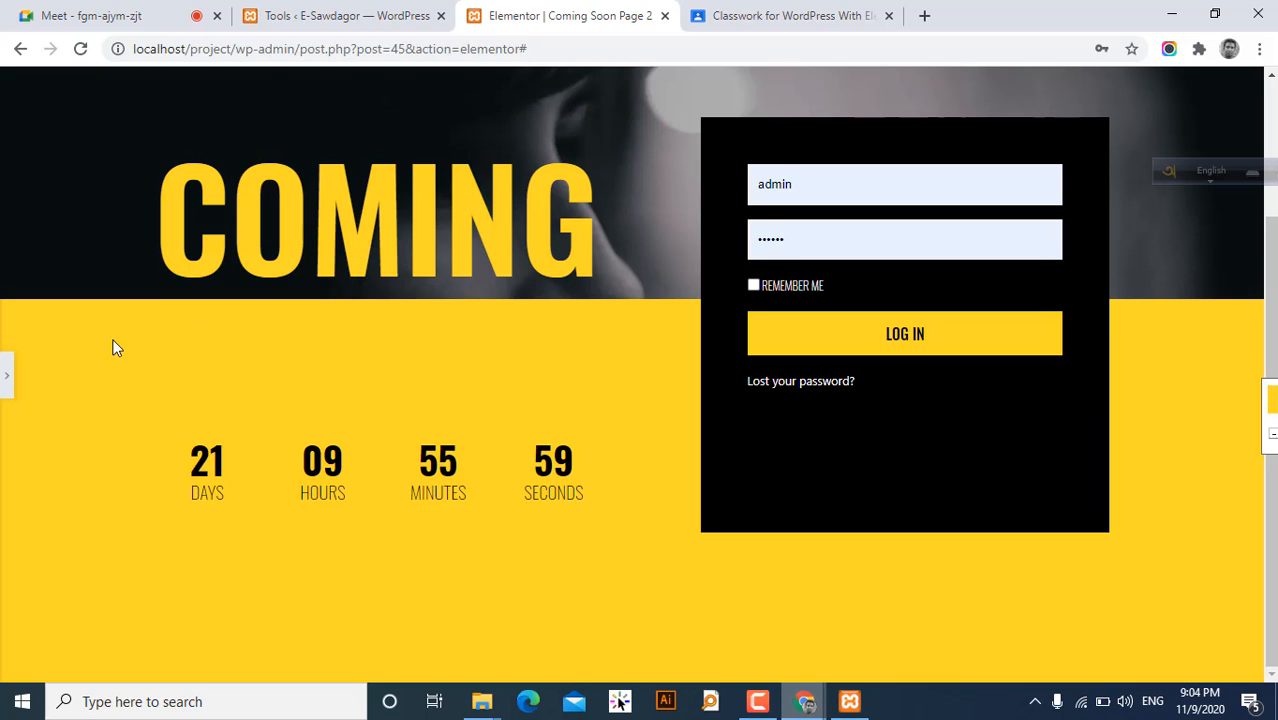
- Restore the editing panel, update the template and reload the Maintenance Mode settings to refresh the list of templates
{"action": "left_click", "coordinate": [6, 375]}
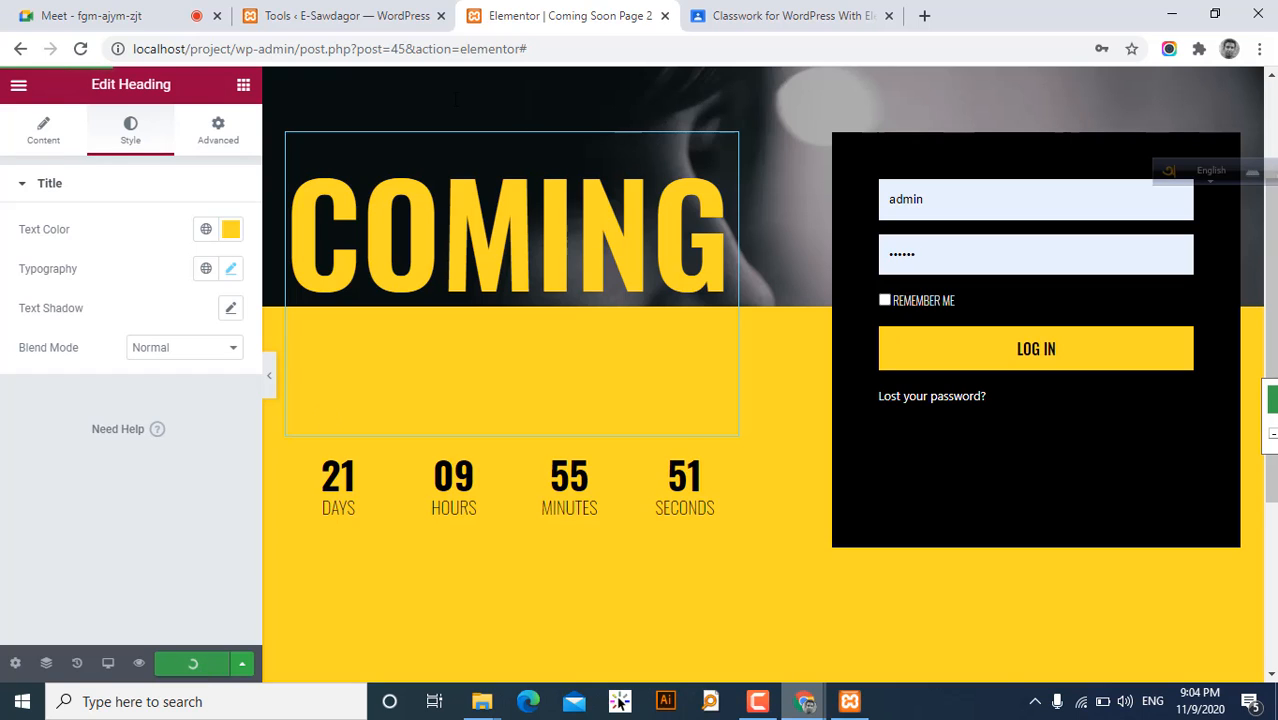
{"action": "left_click", "coordinate": [342, 12]}
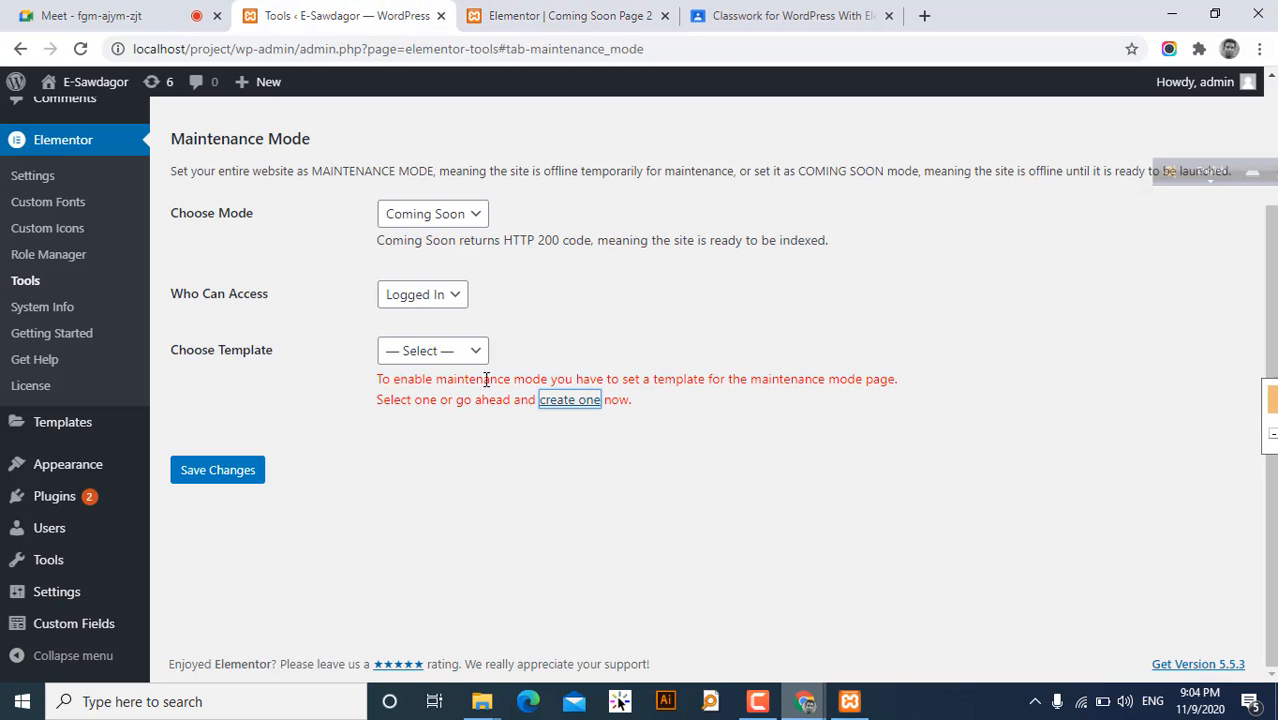
{"action": "left_click", "coordinate": [471, 357]}
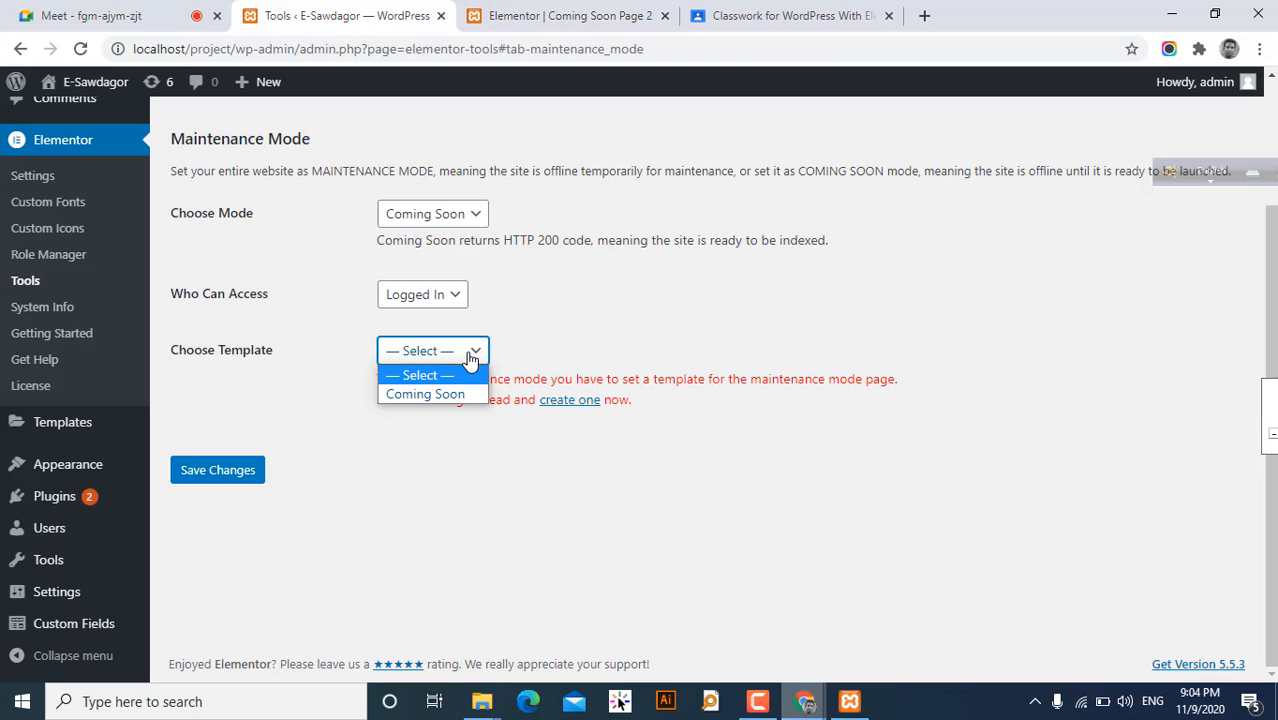
{"action": "left_click", "coordinate": [295, 211]}
{"action": "left_click", "coordinate": [81, 50]}
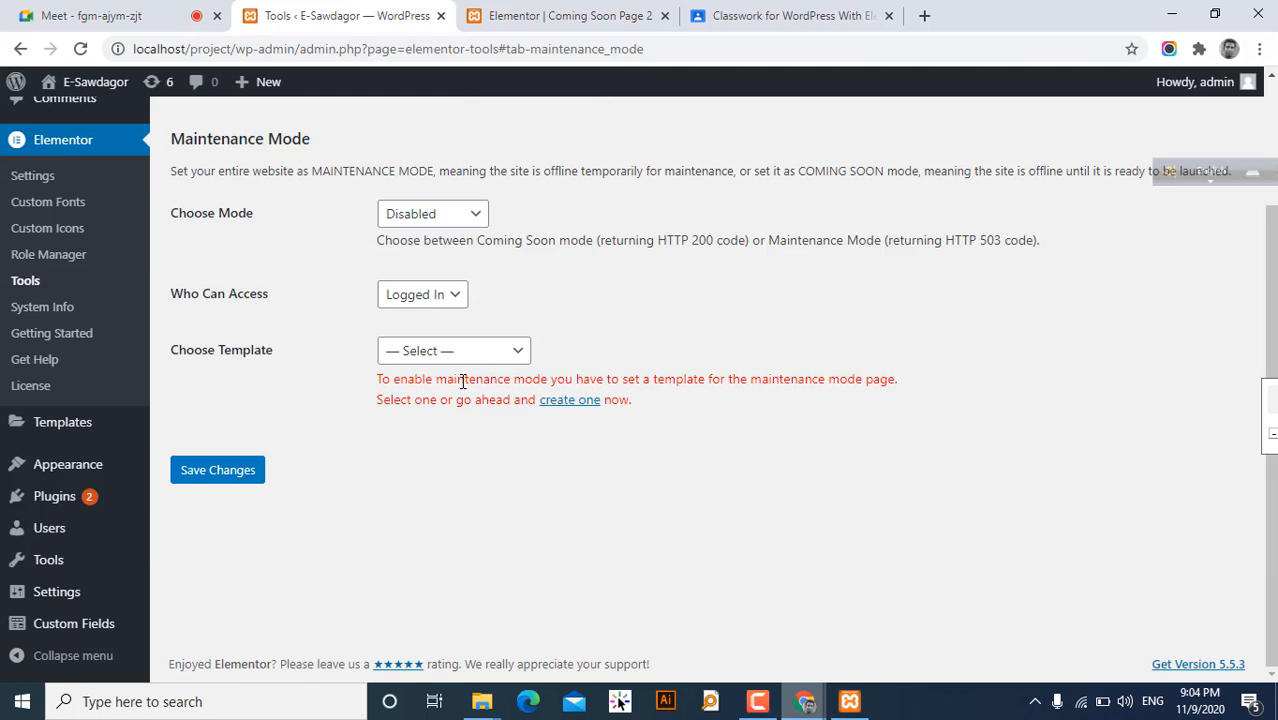
- Set the maintenance mode to Coming Soon with the Coming Soon Page 2 template and save the changes
{"action": "left_click", "coordinate": [466, 214]}
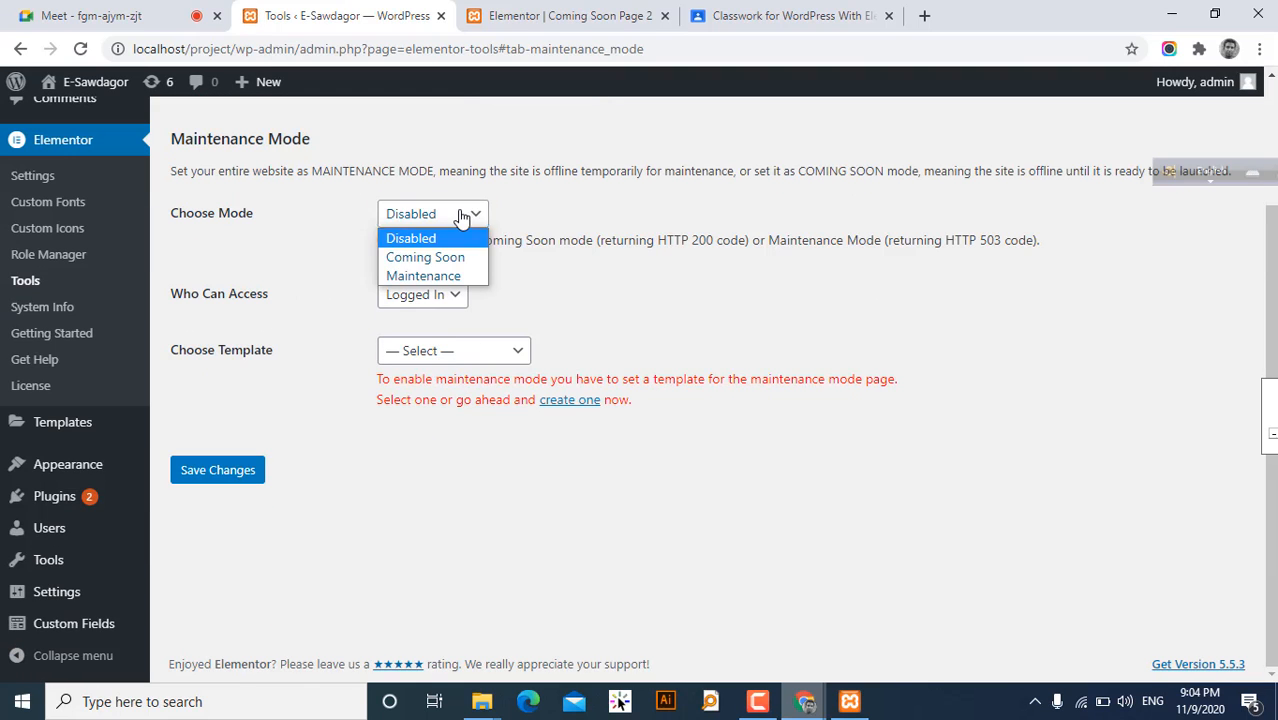
{"action": "left_click", "coordinate": [440, 263]}
{"action": "left_click", "coordinate": [486, 352]}
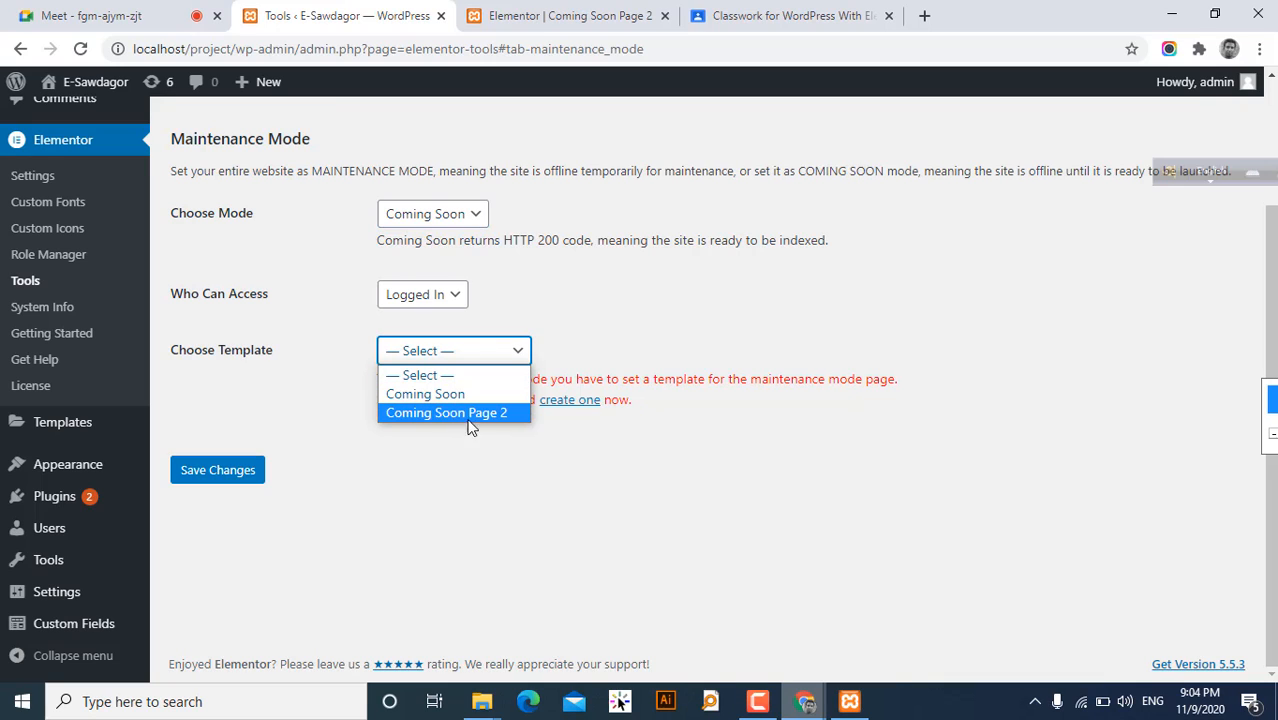
{"action": "left_click", "coordinate": [474, 415]}
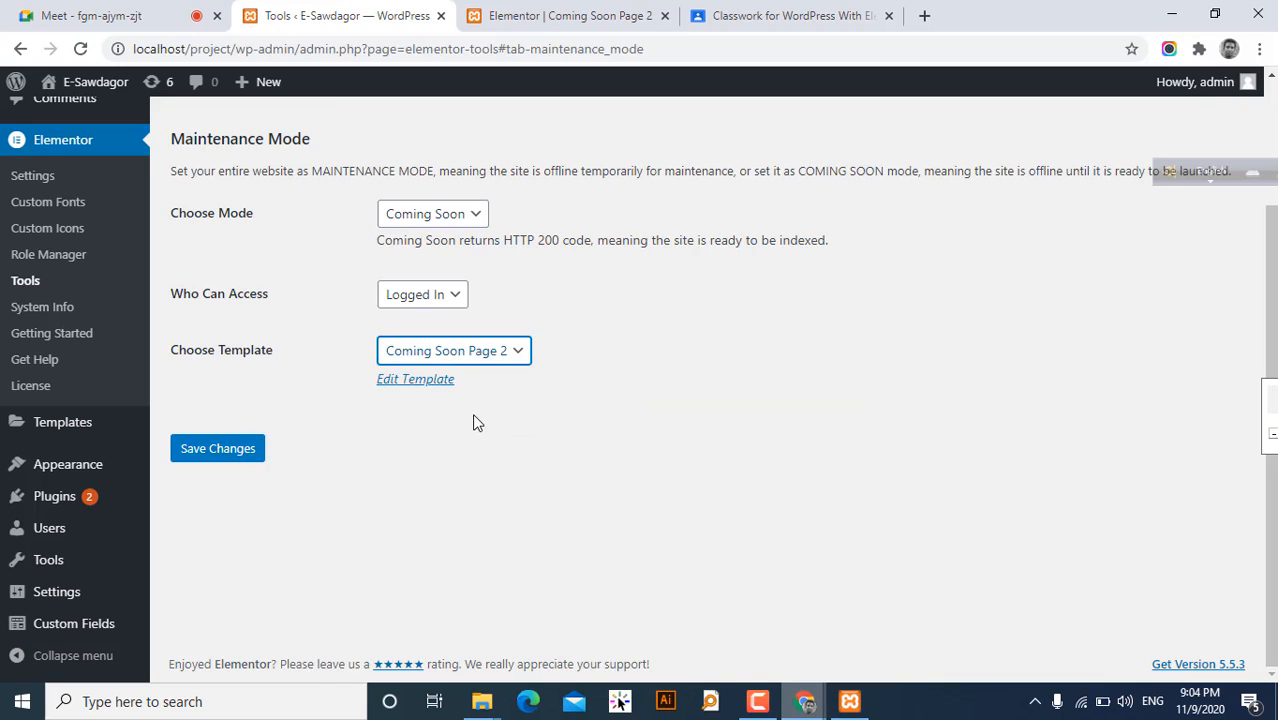
{"action": "left_click", "coordinate": [222, 456]}
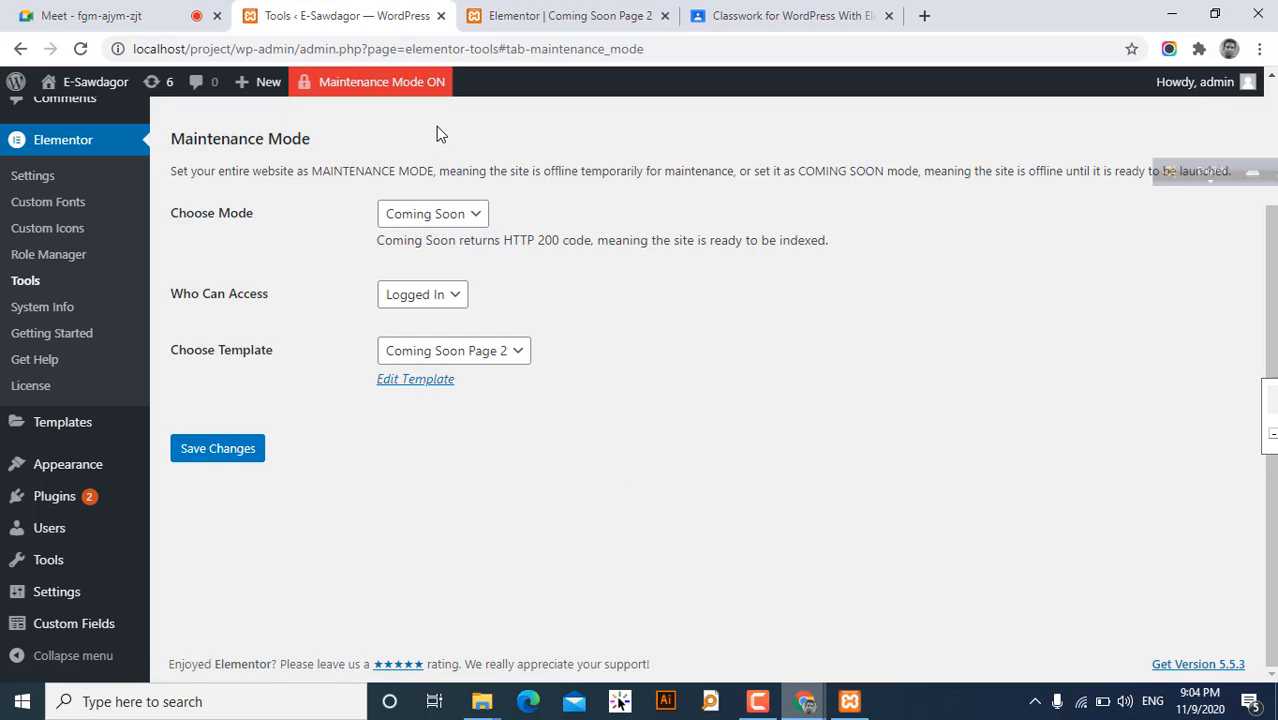
- Review the available maintenance modes without changing the choice, and view the live site in a new tab while logged in
{"action": "left_click", "coordinate": [459, 216]}
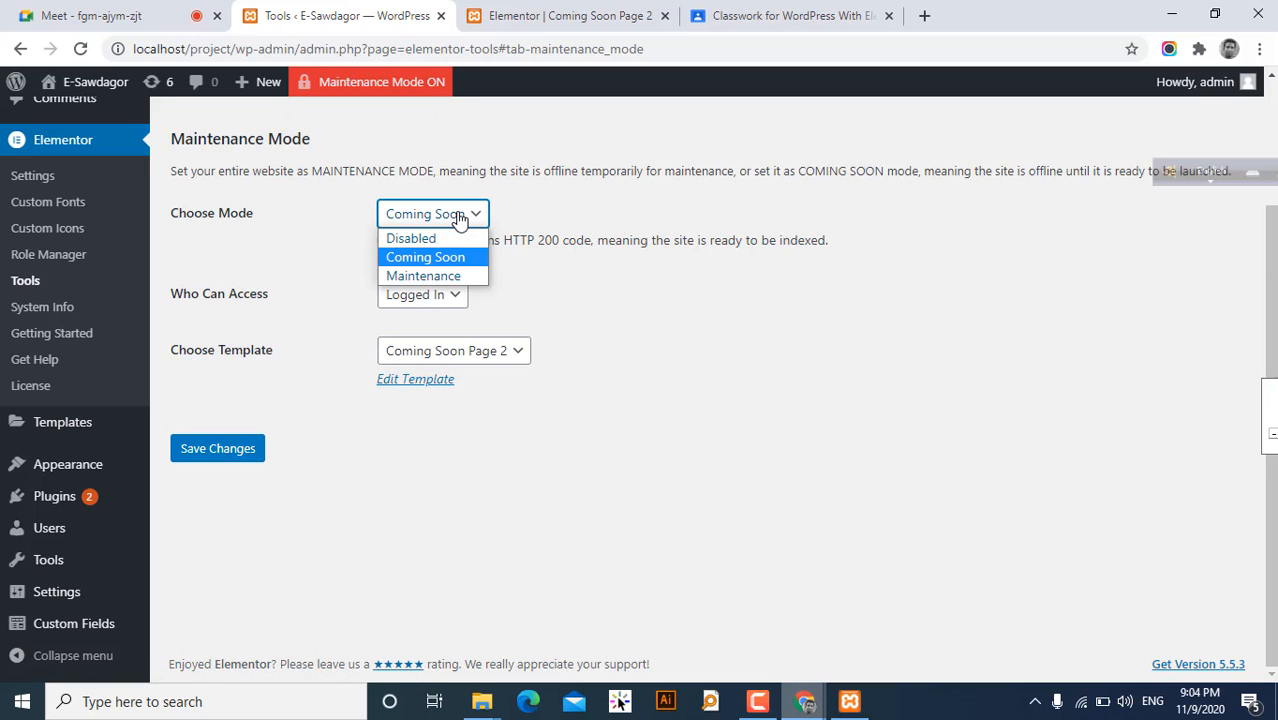
{"action": "left_click", "coordinate": [459, 216]}
{"action": "mouse_move", "coordinate": [77, 114]}
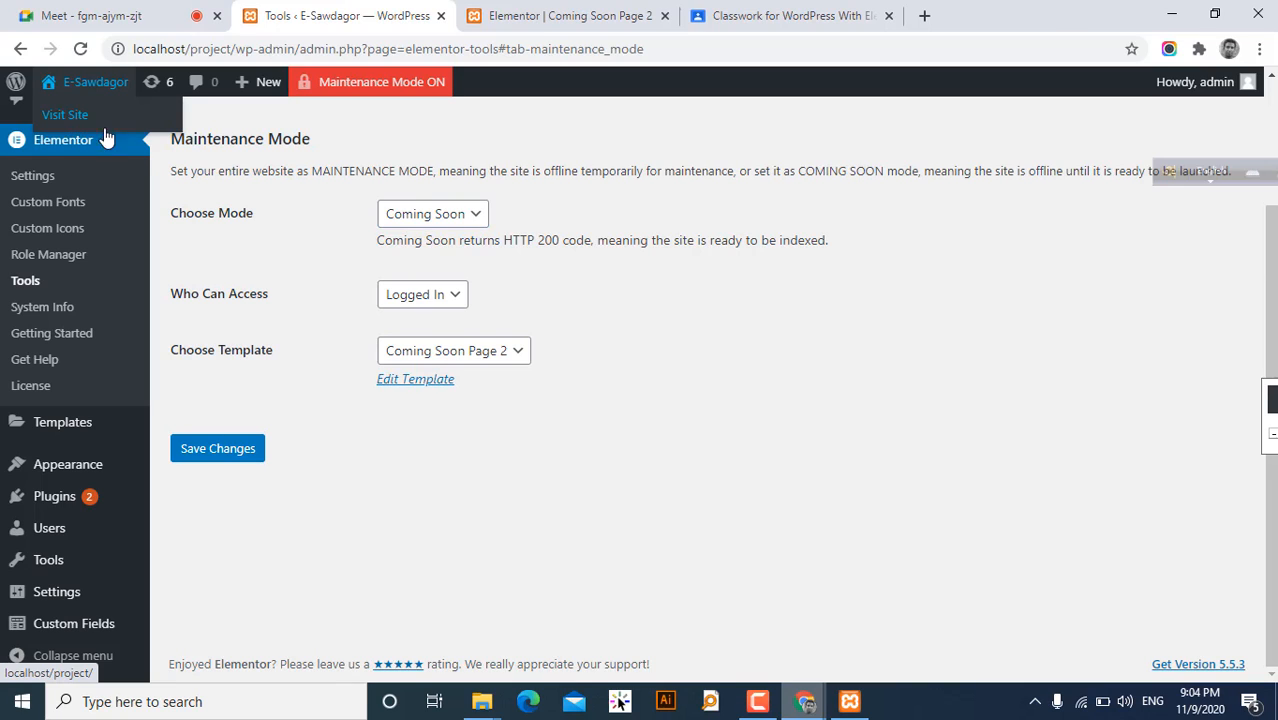
{"action": "middle_click", "coordinate": [95, 114]}
{"action": "left_click", "coordinate": [720, 16]}
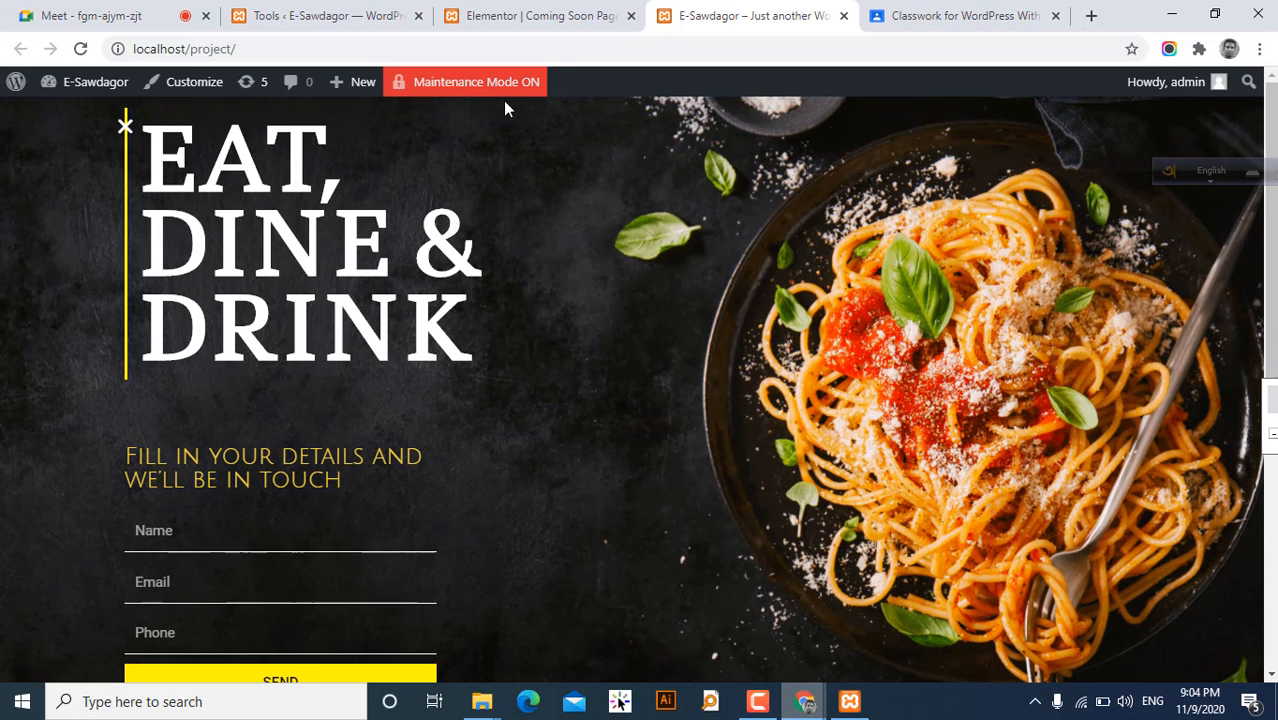
- Open localhost/project/ in a new incognito window to view the site as a logged-out visitor
{"action": "left_click", "coordinate": [250, 48]}
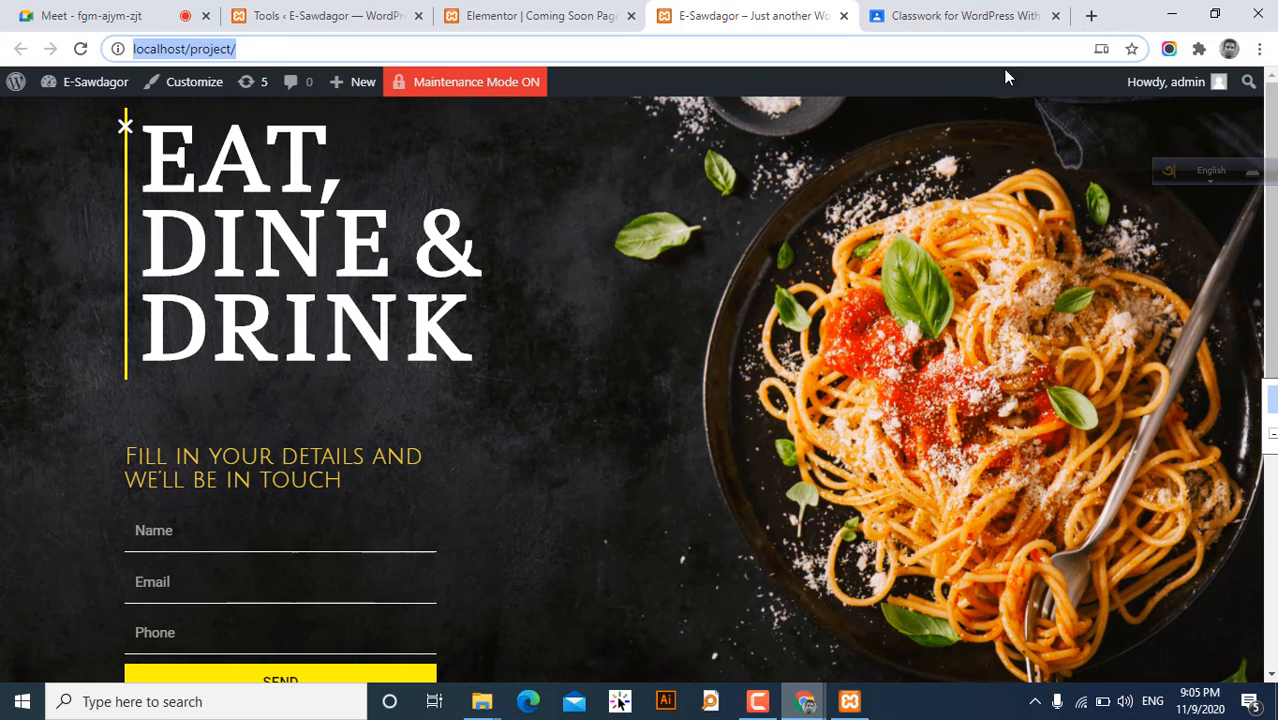
{"action": "left_click", "coordinate": [1260, 48]}
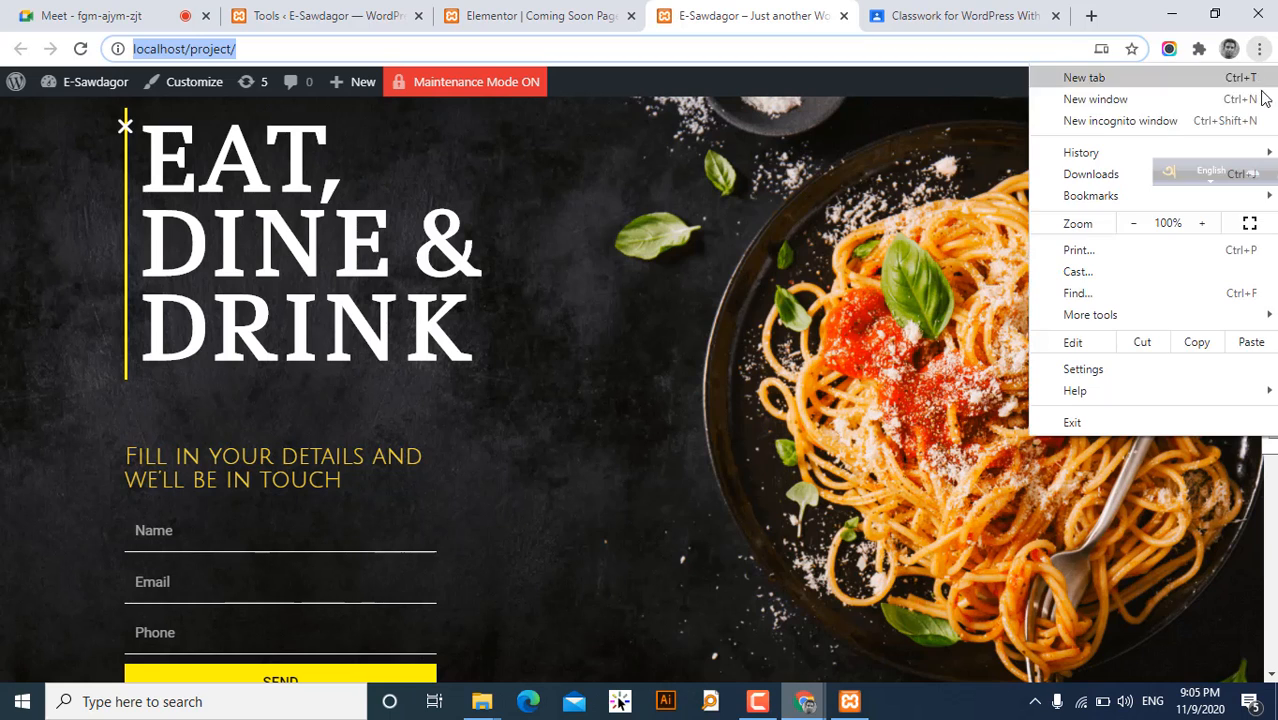
{"action": "left_click", "coordinate": [1150, 123]}
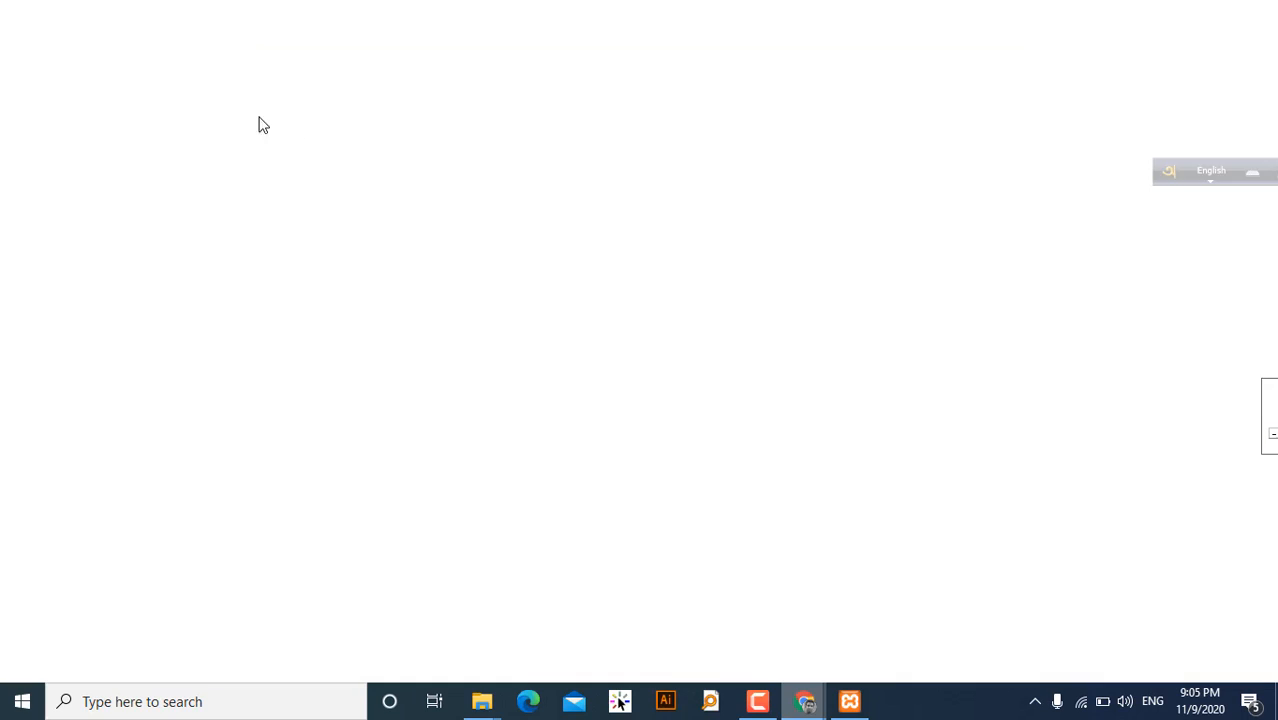
{"action": "type", "text": "localhost/project/"}
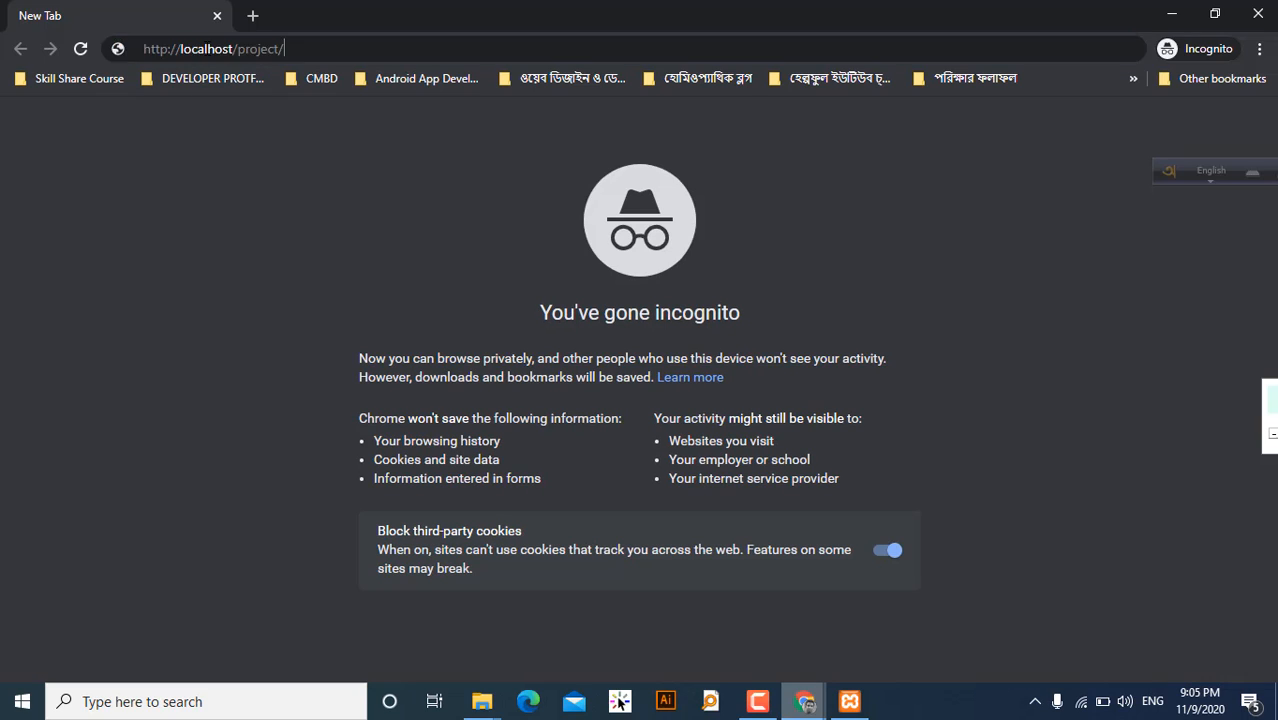
{"action": "key", "text": "Return"}
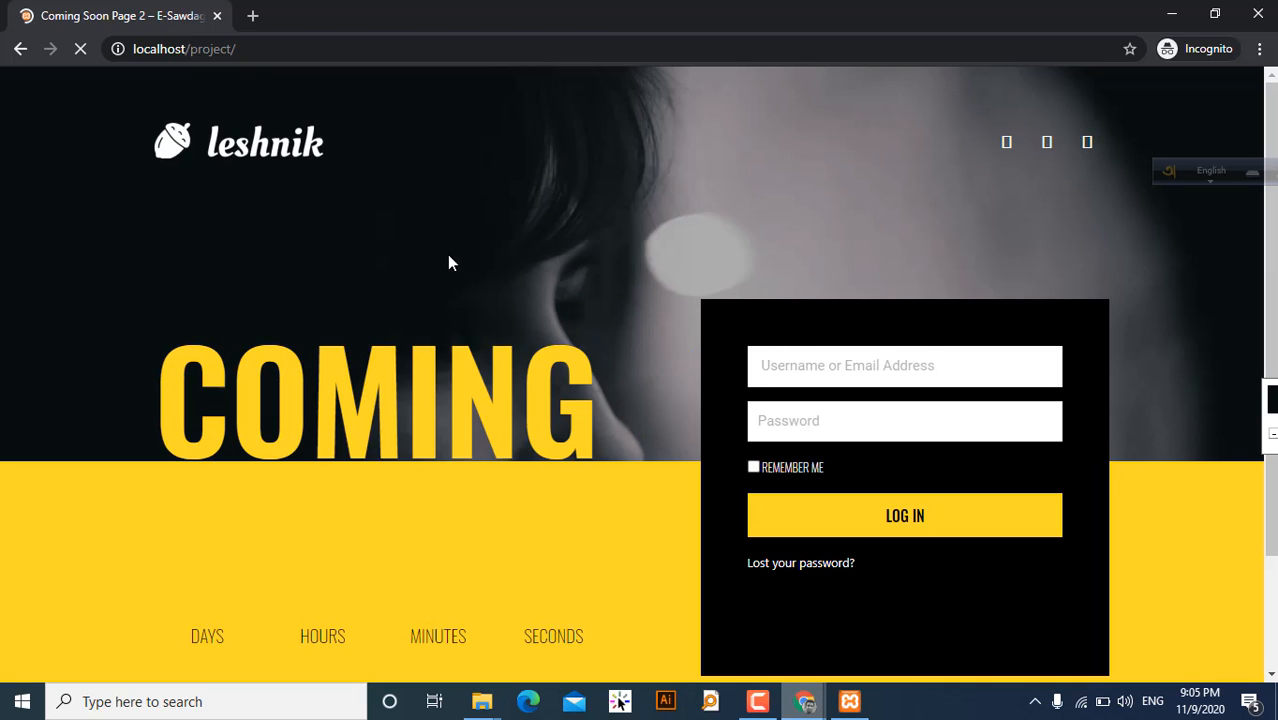
- Look over the coming soon page's heading, countdown and login form as a visitor, and close the Eat, Dine & Drink popup
{"action": "scroll", "coordinate": [455, 272], "scroll_direction": "down", "scroll_amount": 2}
{"action": "scroll", "coordinate": [747, 342], "scroll_direction": "up", "scroll_amount": 2}
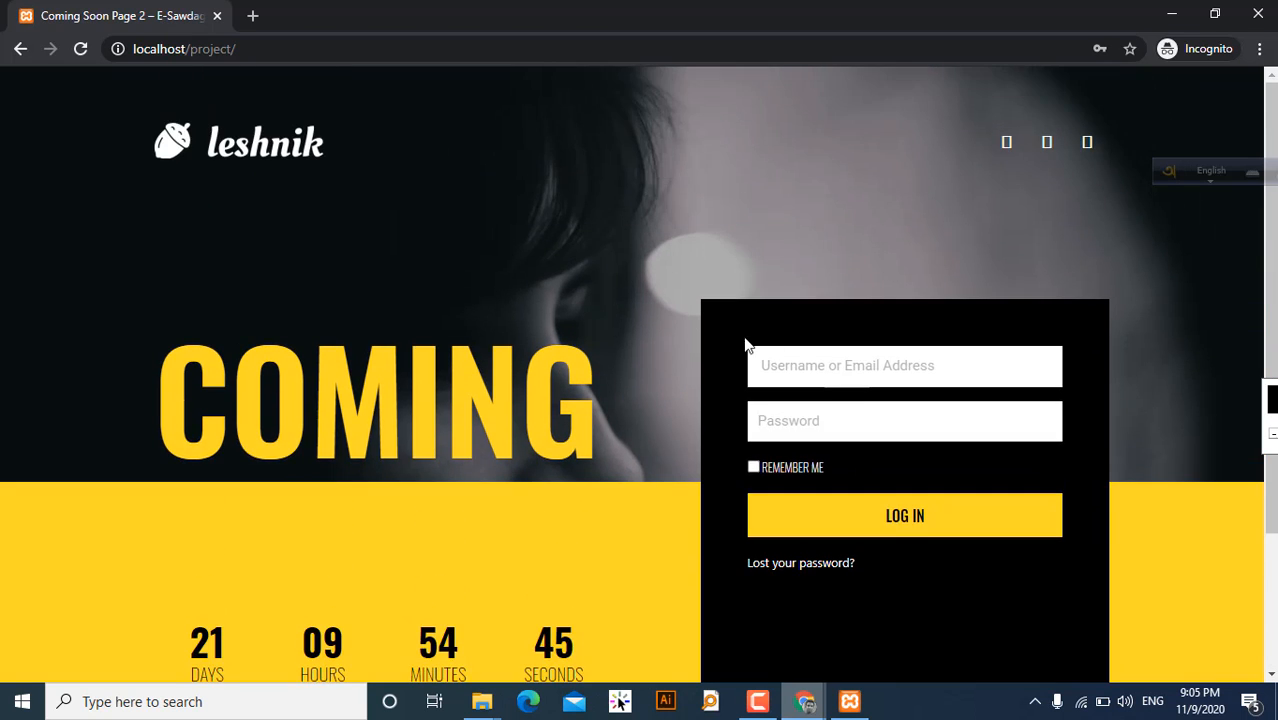
{"action": "scroll", "coordinate": [415, 263], "scroll_direction": "down", "scroll_amount": 2}
{"action": "scroll", "coordinate": [503, 287], "scroll_direction": "up", "scroll_amount": 2}
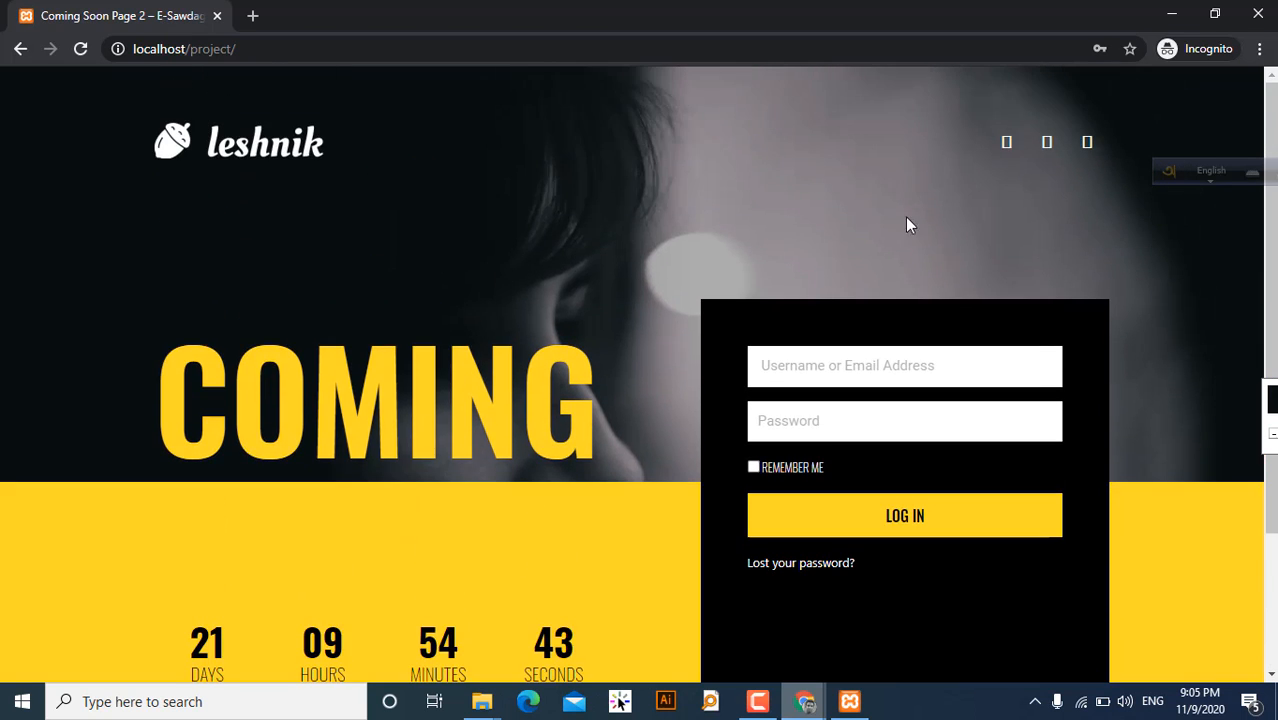
{"action": "scroll", "coordinate": [242, 261], "scroll_direction": "down", "scroll_amount": 2}
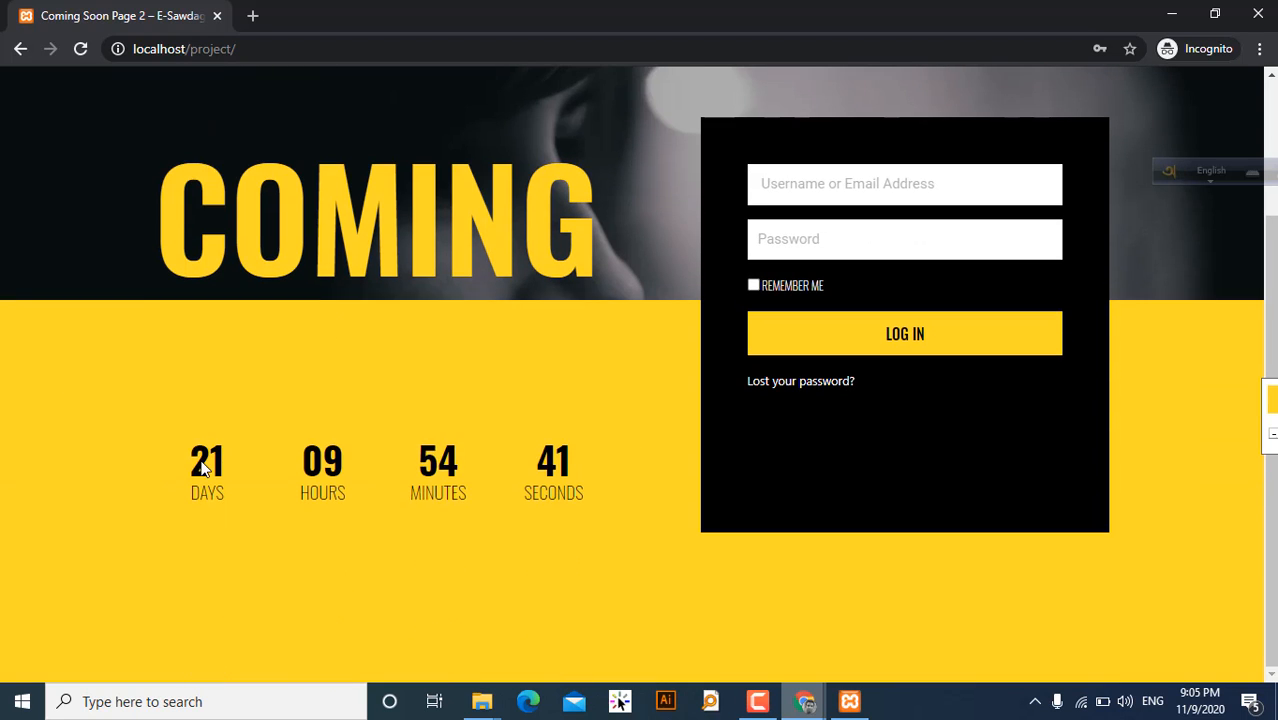
{"action": "scroll", "coordinate": [302, 419], "scroll_direction": "up", "scroll_amount": 2}
{"action": "mouse_move", "coordinate": [1162, 29]}
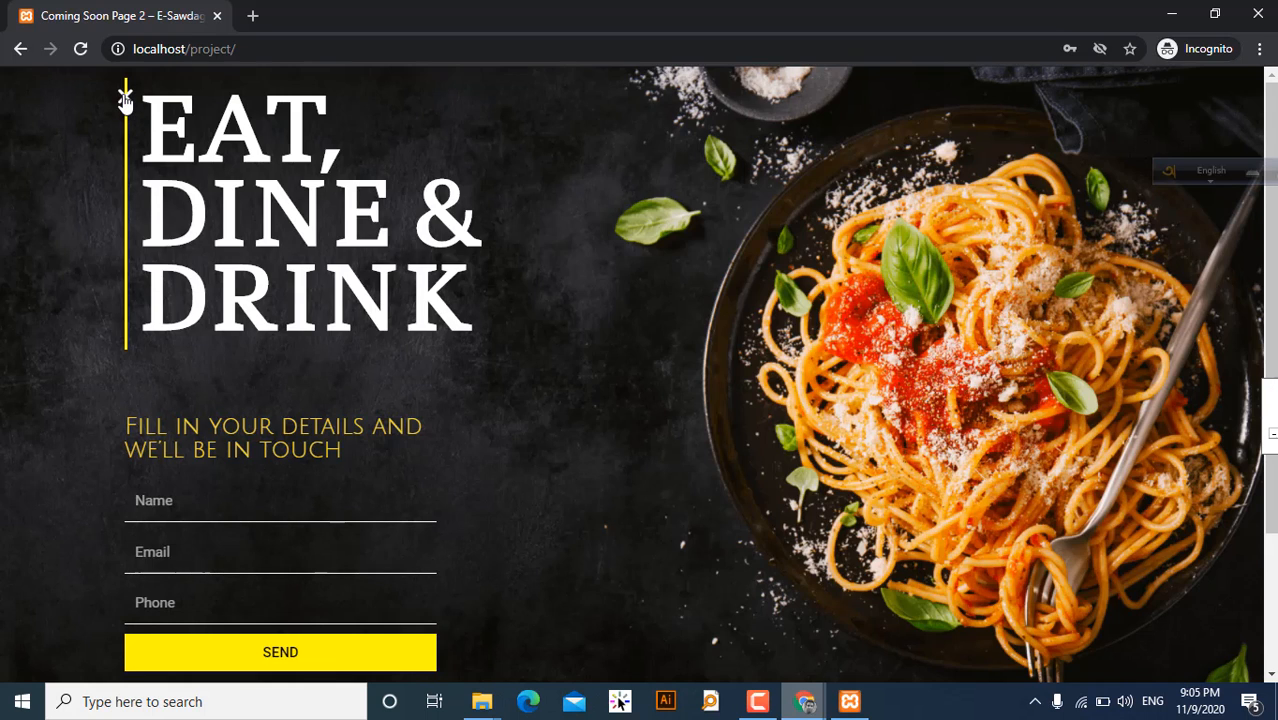
{"action": "left_click", "coordinate": [125, 100]}
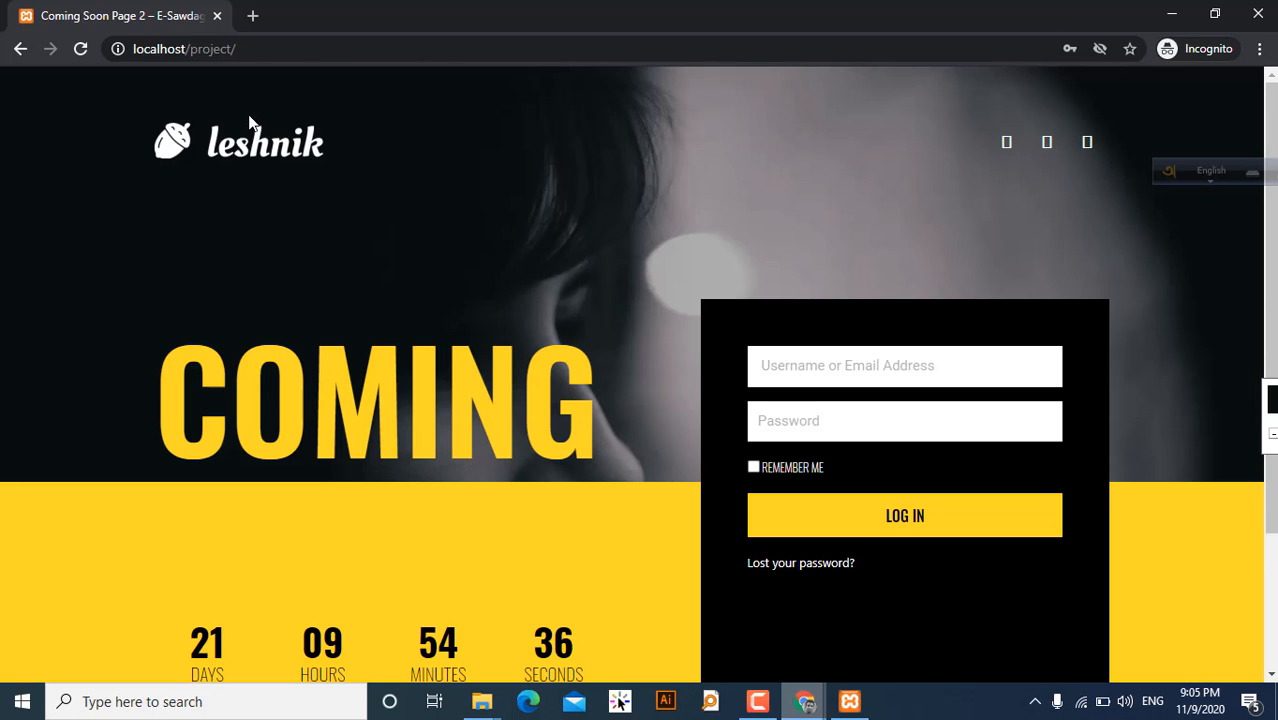
- Try Custom access with the Administrator role ticked in the maintenance mode settings, and return Who Can Access to Logged In
{"action": "left_click", "coordinate": [1170, 16]}
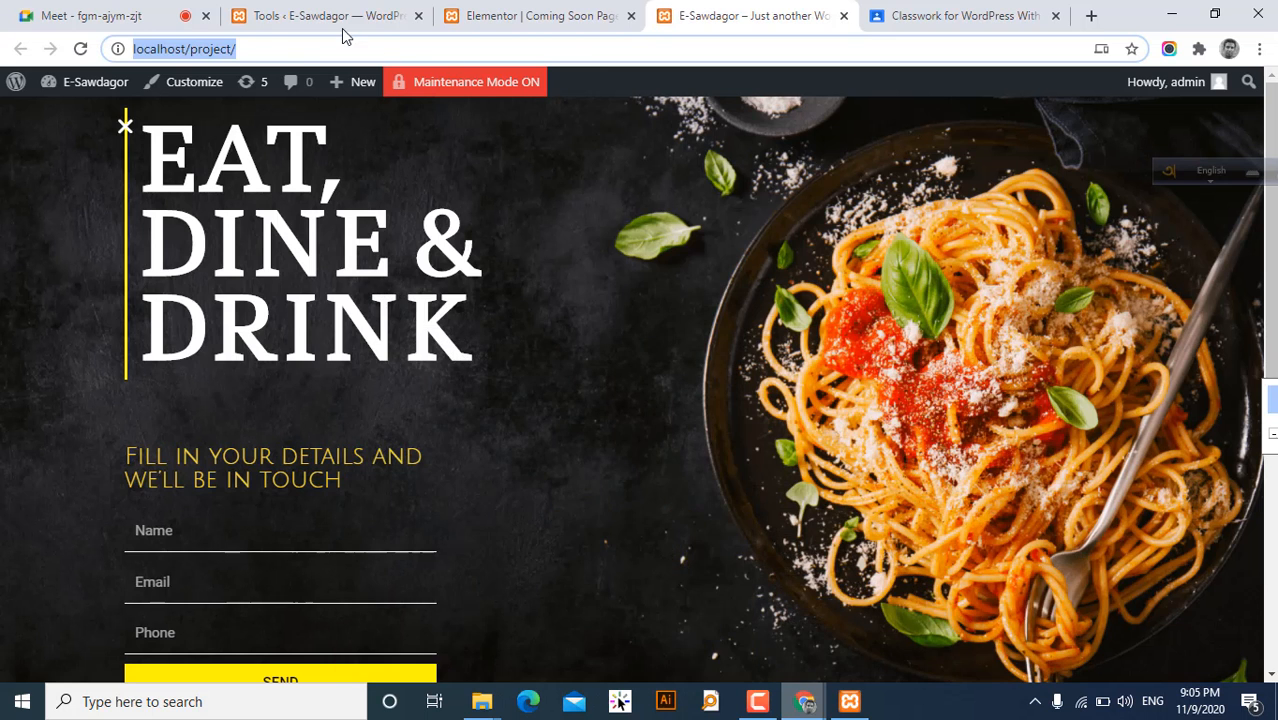
{"action": "left_click", "coordinate": [557, 20]}
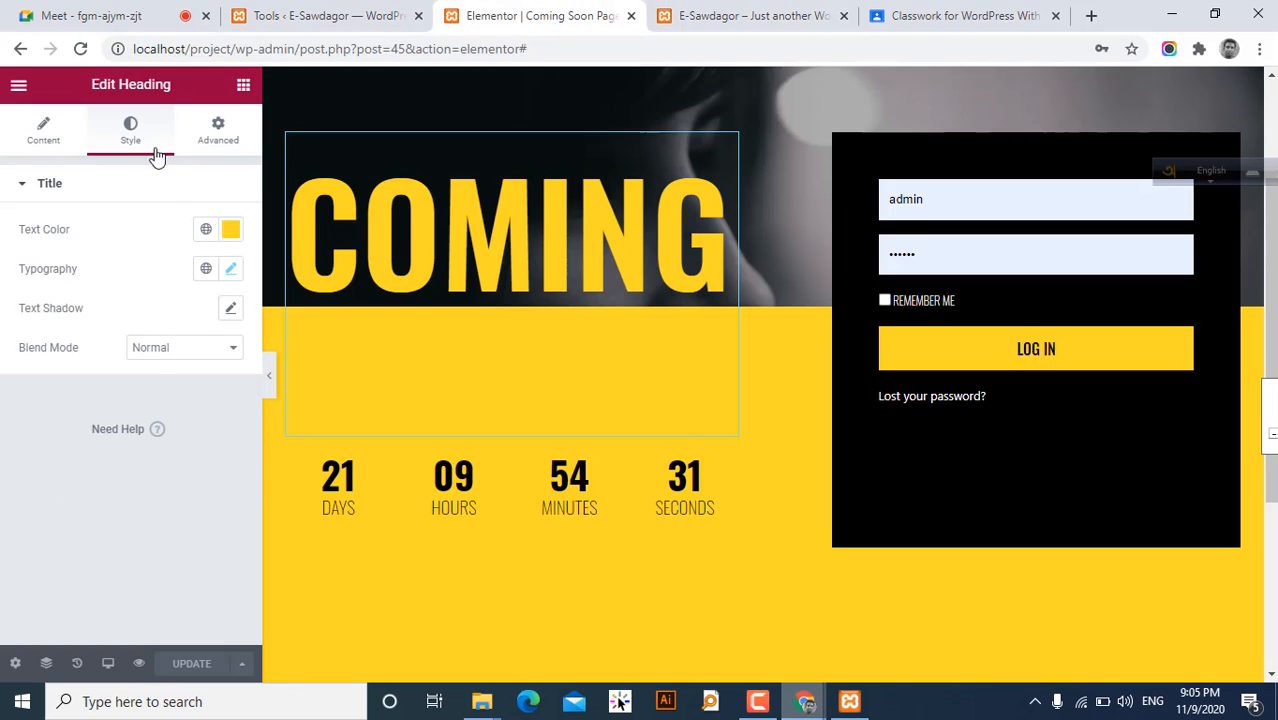
{"action": "left_click", "coordinate": [349, 20]}
{"action": "left_click", "coordinate": [446, 302]}
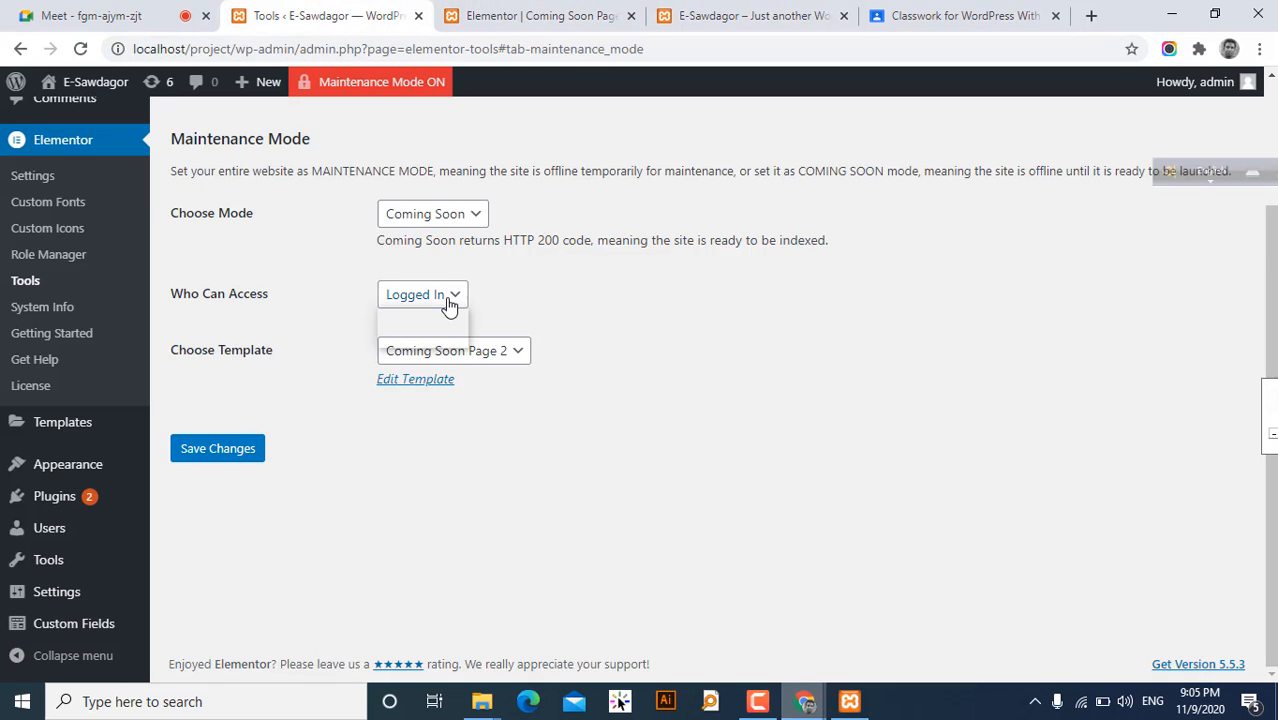
{"action": "left_click", "coordinate": [421, 339]}
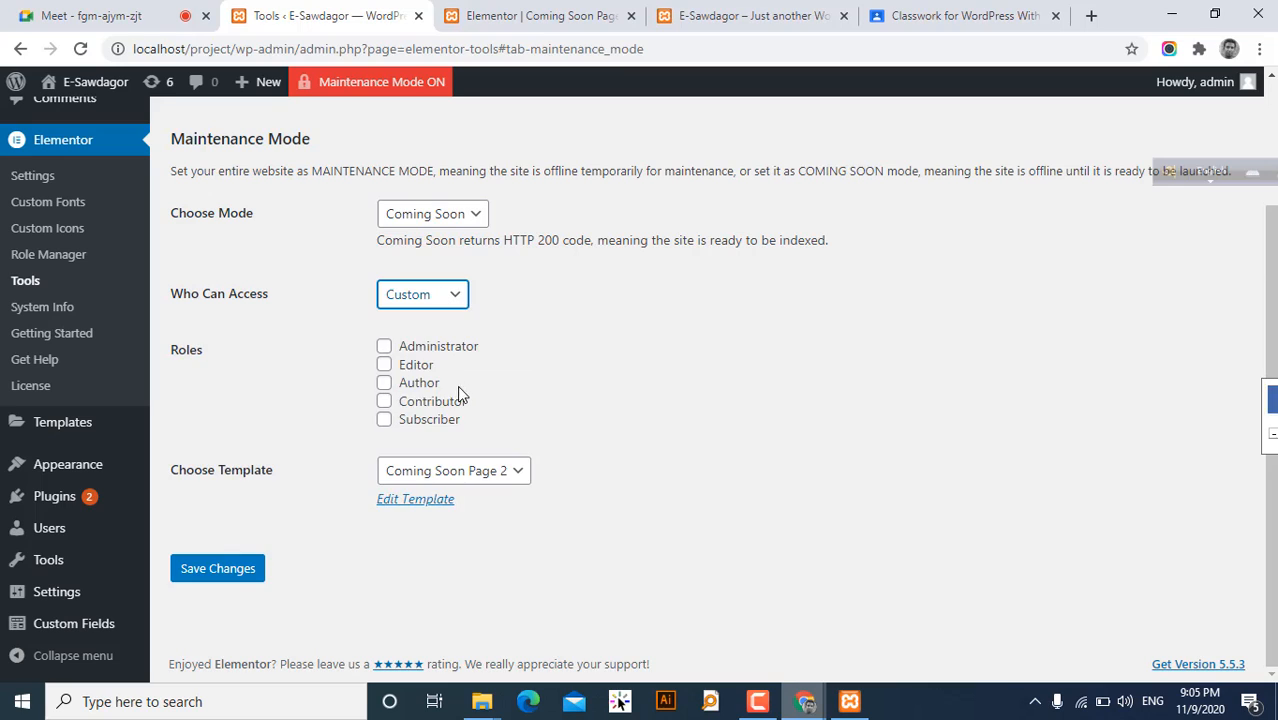
{"action": "left_click", "coordinate": [399, 350]}
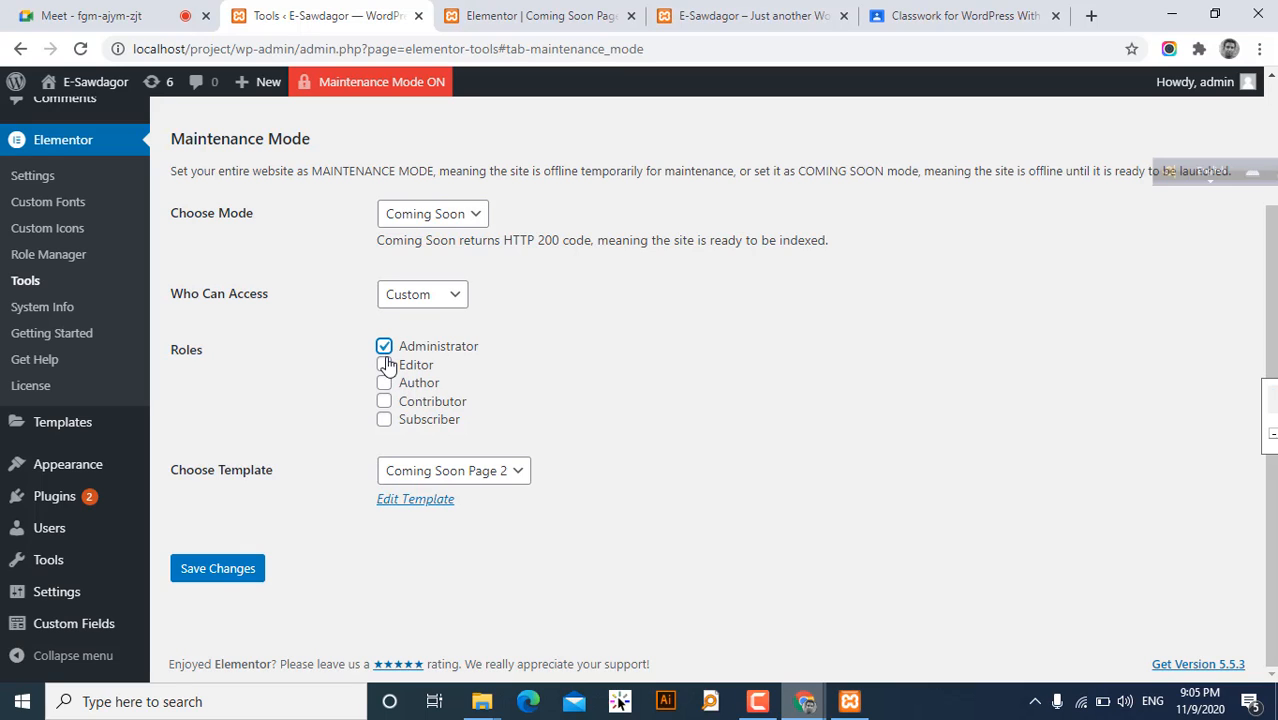
{"action": "left_click", "coordinate": [448, 298]}
{"action": "left_click", "coordinate": [437, 318]}
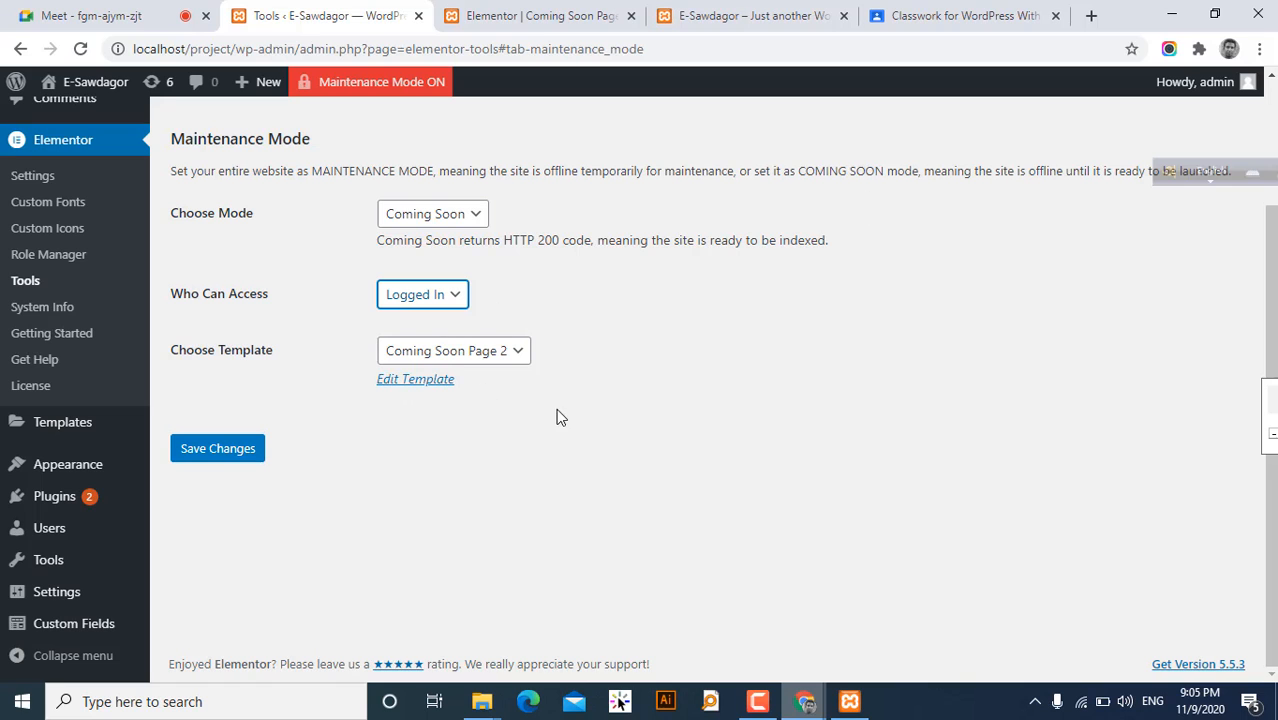
- Return to the incognito window, close the Connect popup and look over the coming soon page as a visitor
{"action": "left_click", "coordinate": [940, 20]}
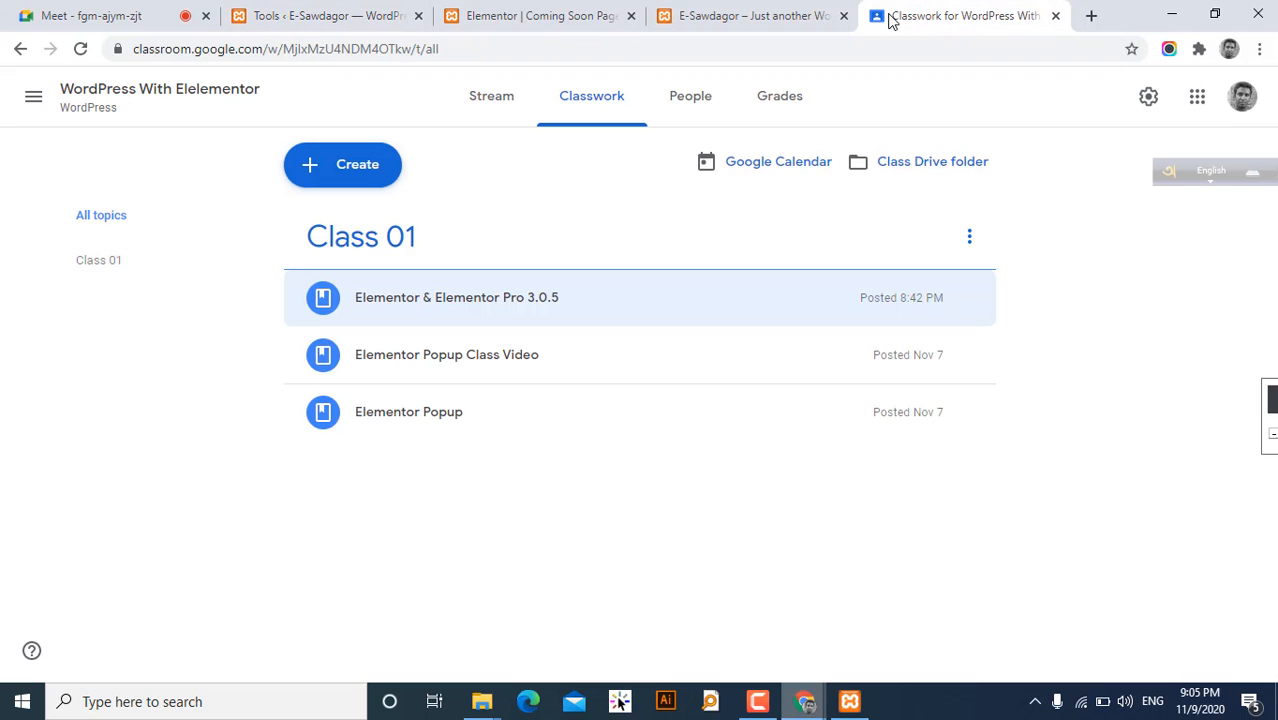
{"action": "left_click", "coordinate": [760, 16]}
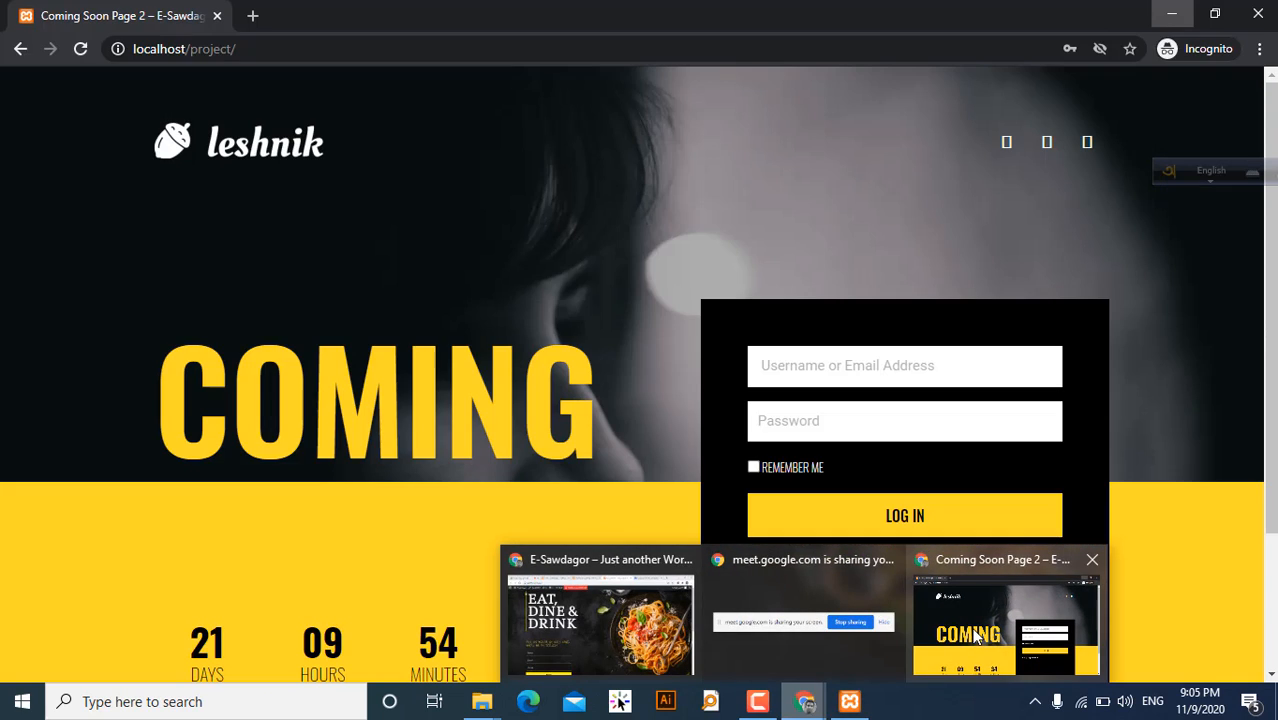
{"action": "left_click", "coordinate": [975, 636]}
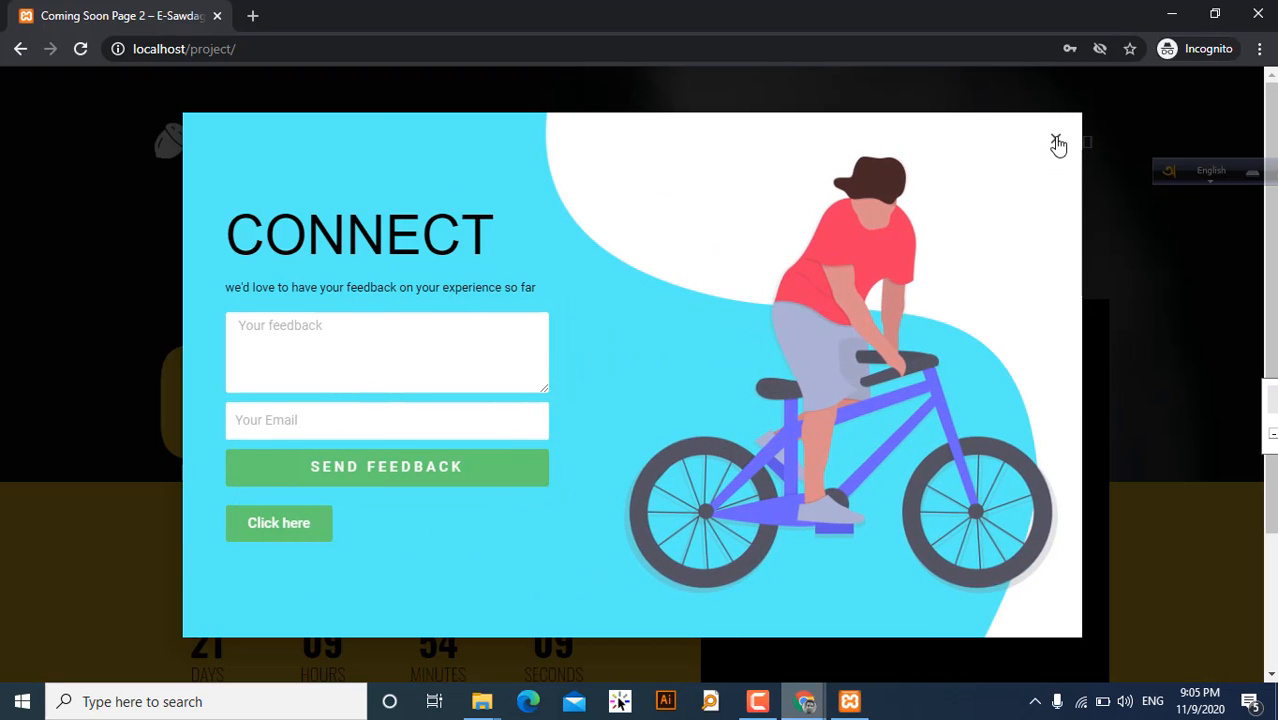
{"action": "left_click", "coordinate": [1057, 144]}
{"action": "scroll", "coordinate": [682, 451], "scroll_direction": "down", "scroll_amount": 2}
{"action": "scroll", "coordinate": [688, 451], "scroll_direction": "up", "scroll_amount": 2}
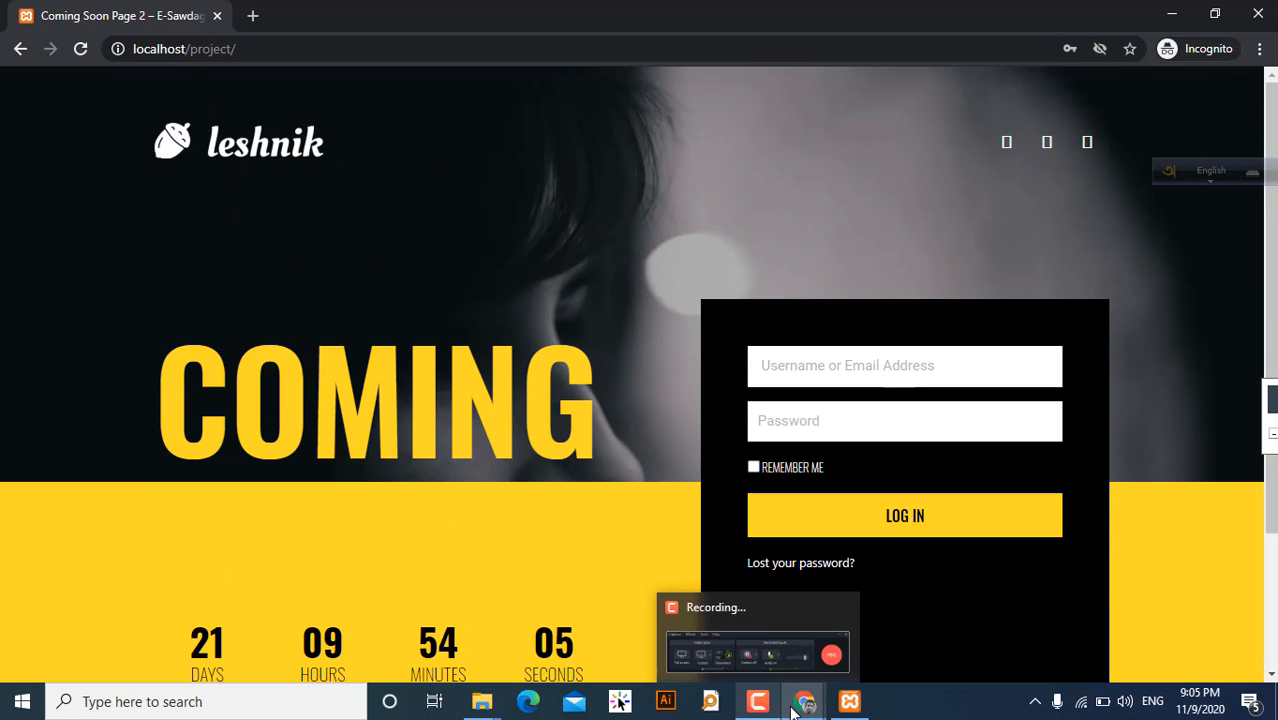
- Return to the Coming Soon template in Elementor and examine the leshnik logo's image settings and the page's content
{"action": "mouse_move", "coordinate": [793, 708]}
{"action": "left_click", "coordinate": [594, 635]}
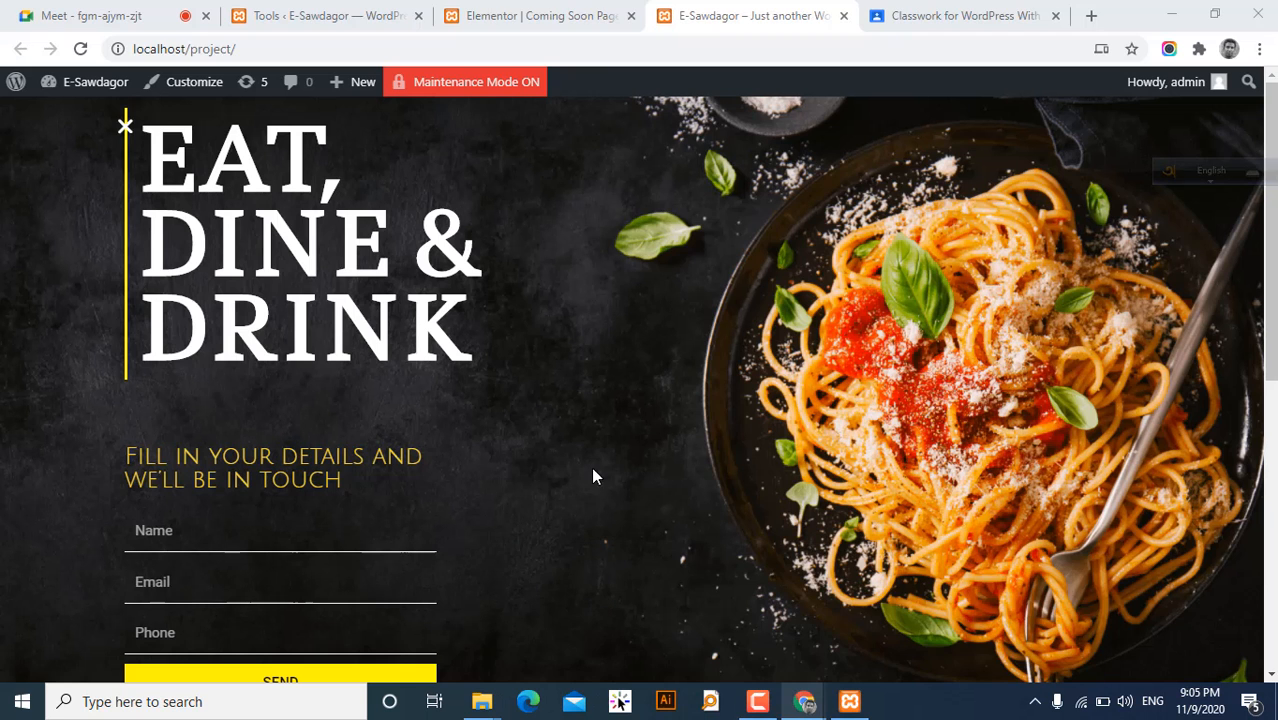
{"action": "left_click", "coordinate": [510, 10]}
{"action": "scroll", "coordinate": [496, 402], "scroll_direction": "up", "scroll_amount": 2}
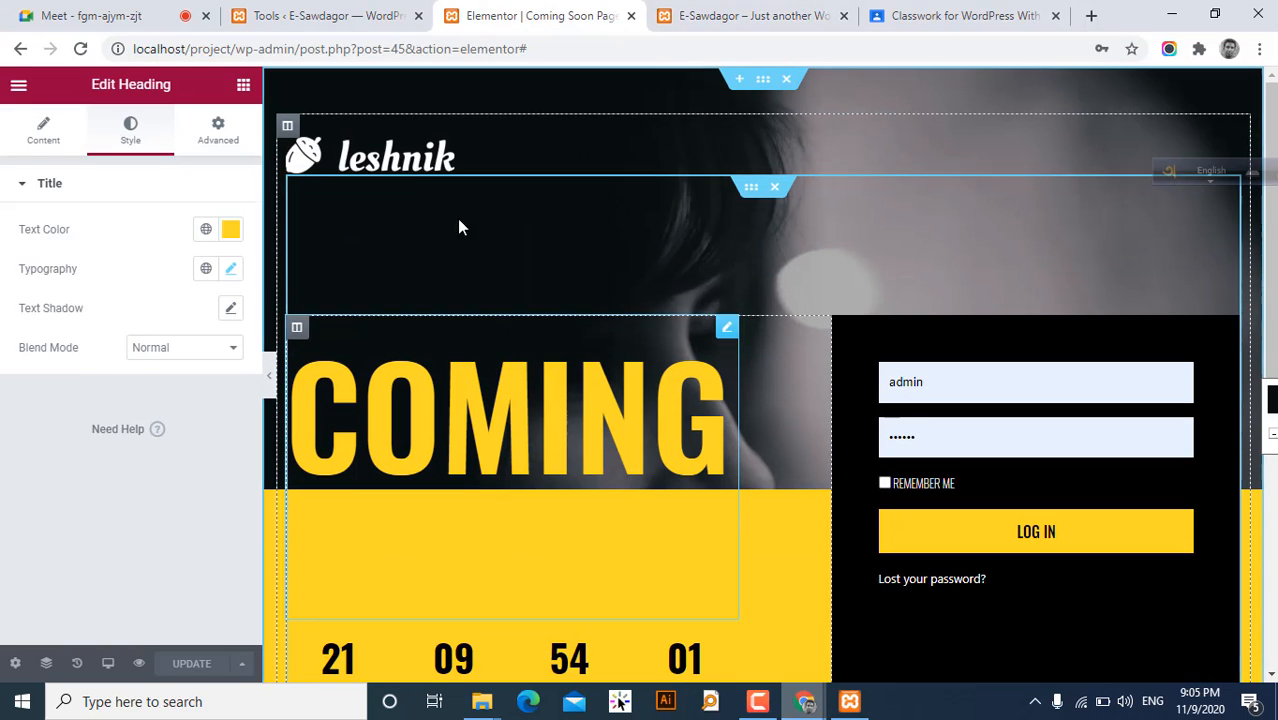
{"action": "left_click", "coordinate": [407, 160]}
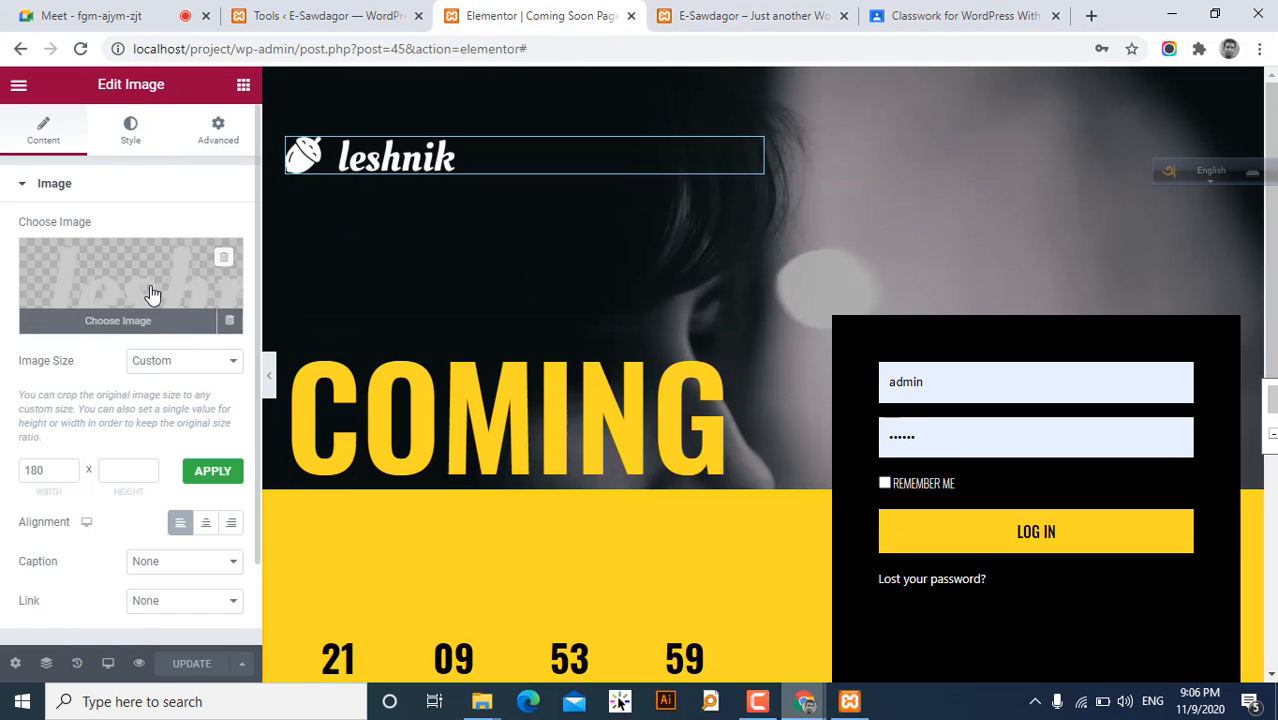
{"action": "left_click", "coordinate": [201, 365]}
{"action": "left_click", "coordinate": [201, 365]}
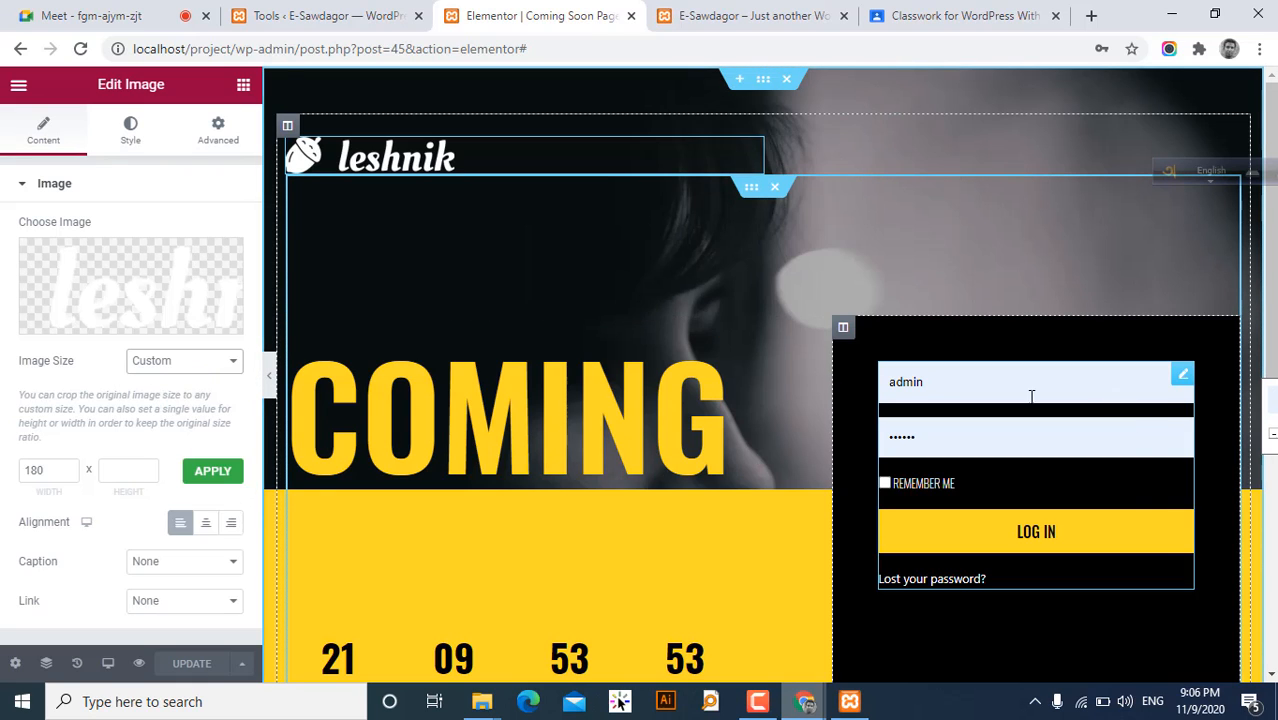
{"action": "scroll", "coordinate": [651, 384], "scroll_direction": "down", "scroll_amount": 3}
{"action": "scroll", "coordinate": [681, 446], "scroll_direction": "up", "scroll_amount": 3}
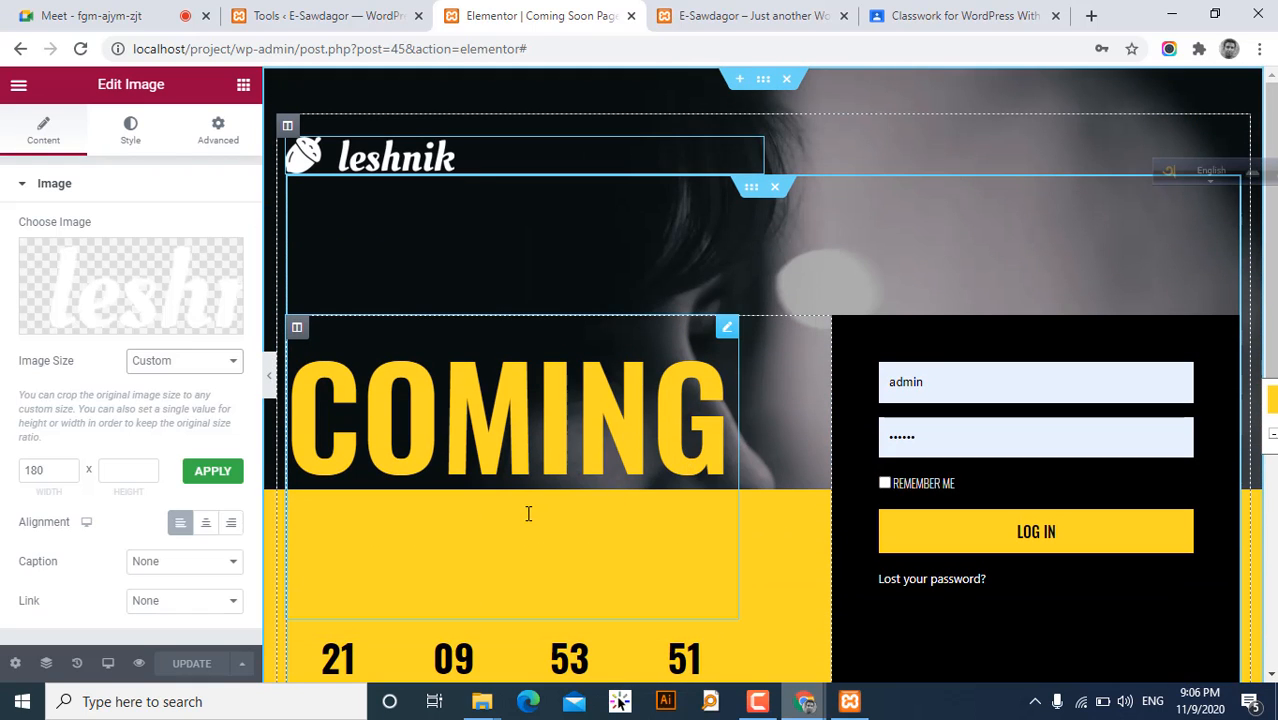
- Delete the whole existing section from the Coming Soon template and bring up the structure choices for a new section
{"action": "left_click", "coordinate": [787, 79]}
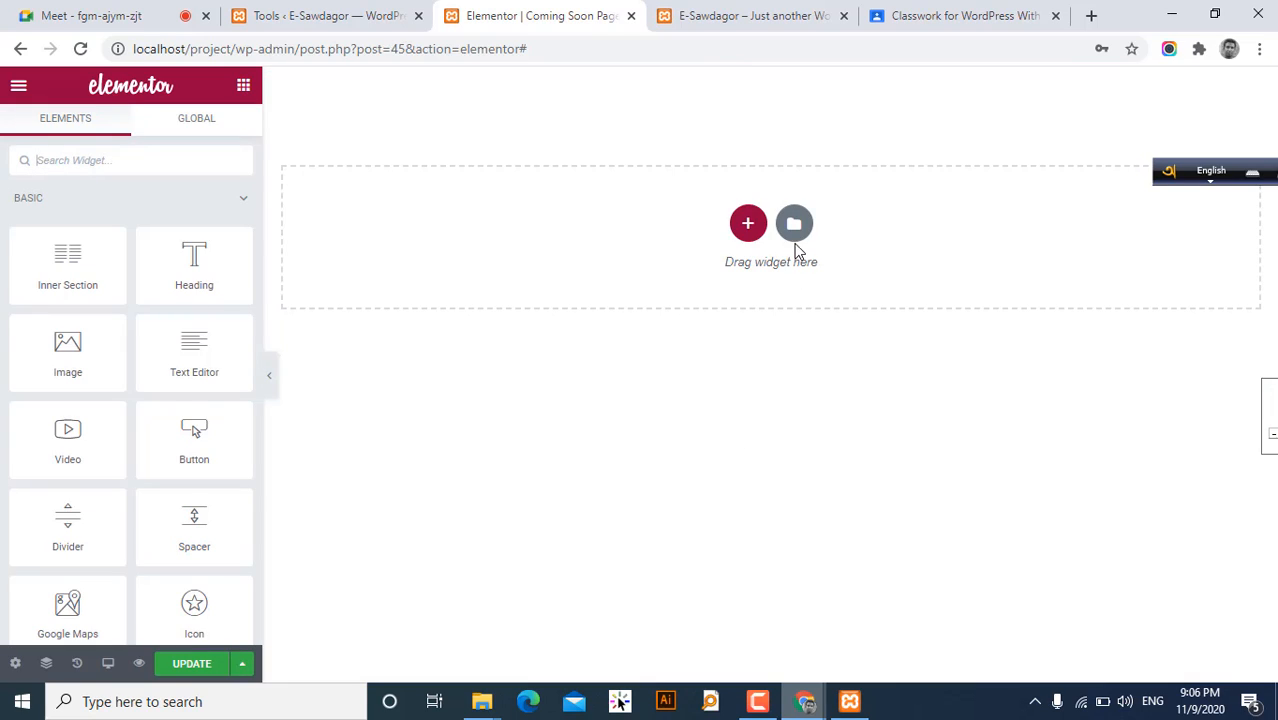
{"action": "left_click", "coordinate": [748, 224]}
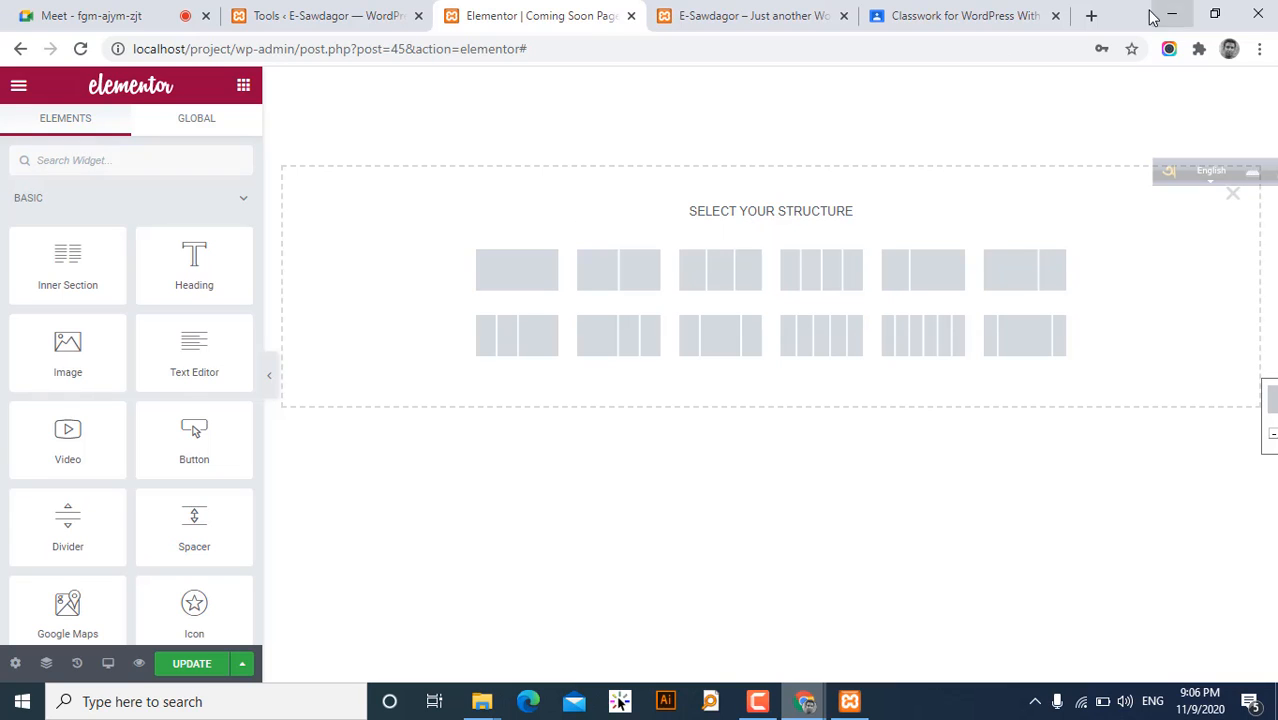
- Search Google Images for "coming soon page design" in a new tab and examine the Beaver Builder "We are coming soon" design as a reference
{"action": "left_click", "coordinate": [1089, 16]}
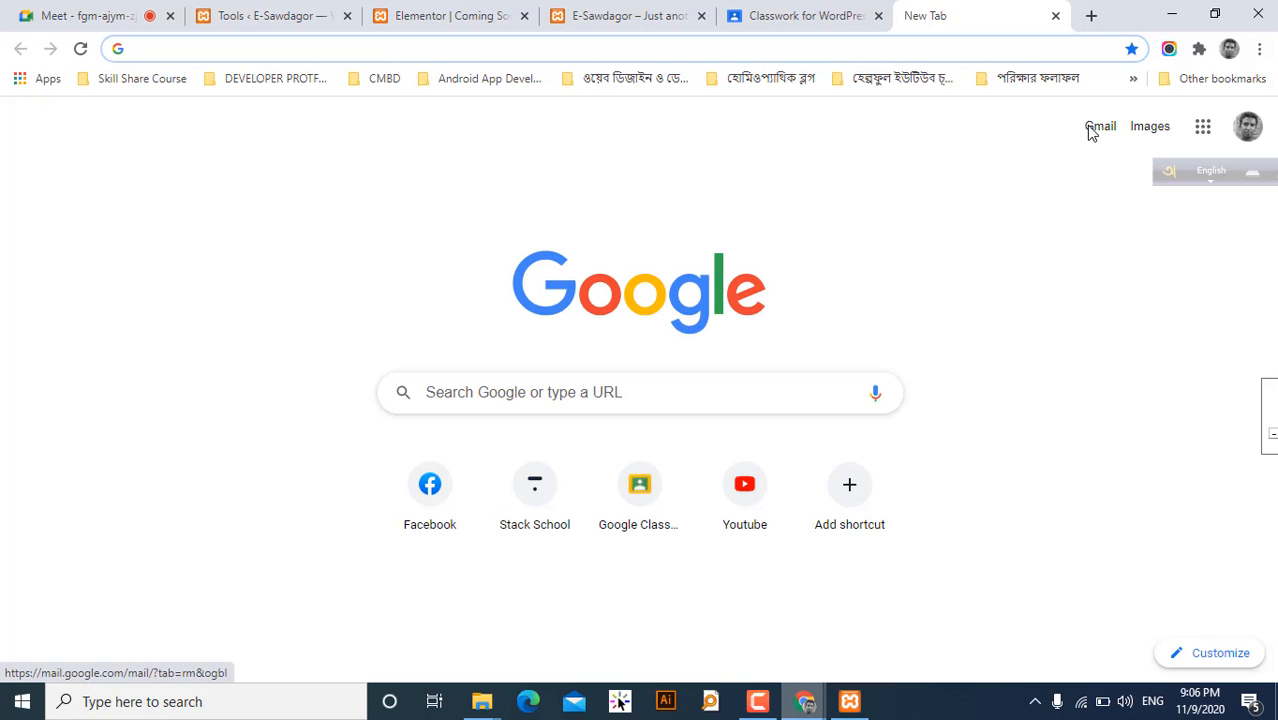
{"action": "type", "text": "comm"}
{"action": "key", "text": "BackSpace"}
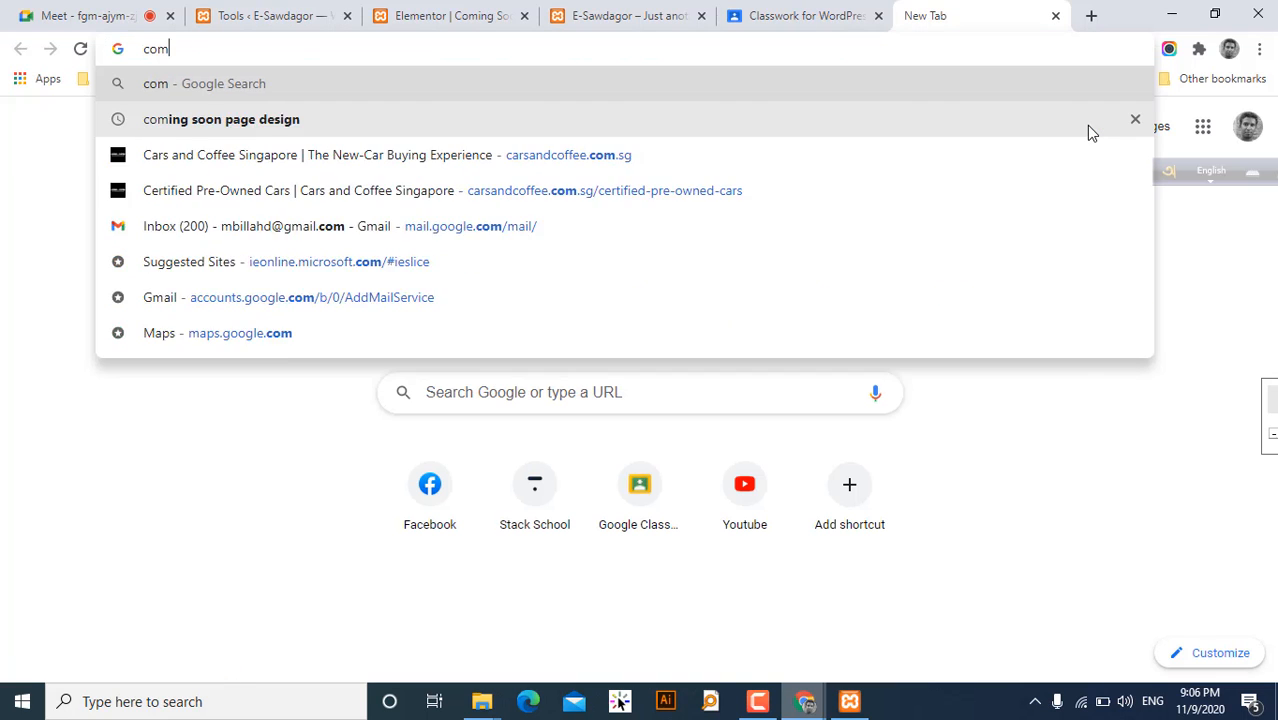
{"action": "type", "text": "ing"}
{"action": "key", "text": "Return"}
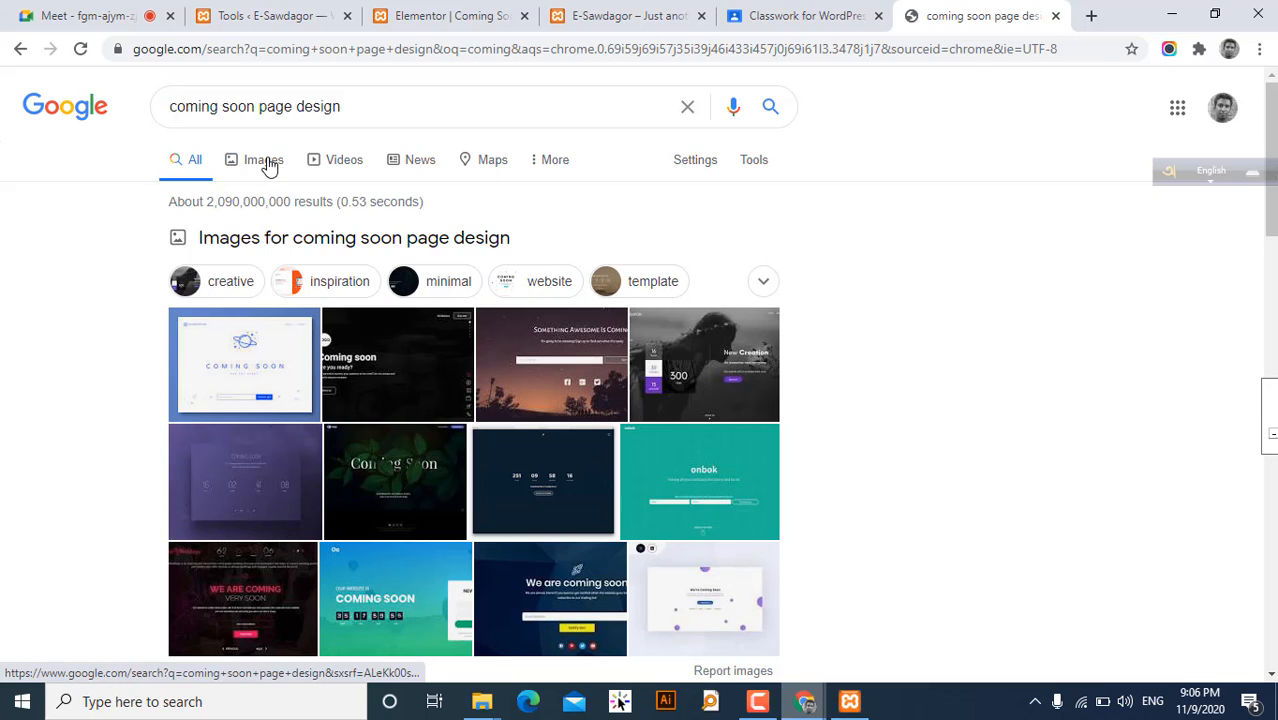
{"action": "left_click", "coordinate": [266, 163]}
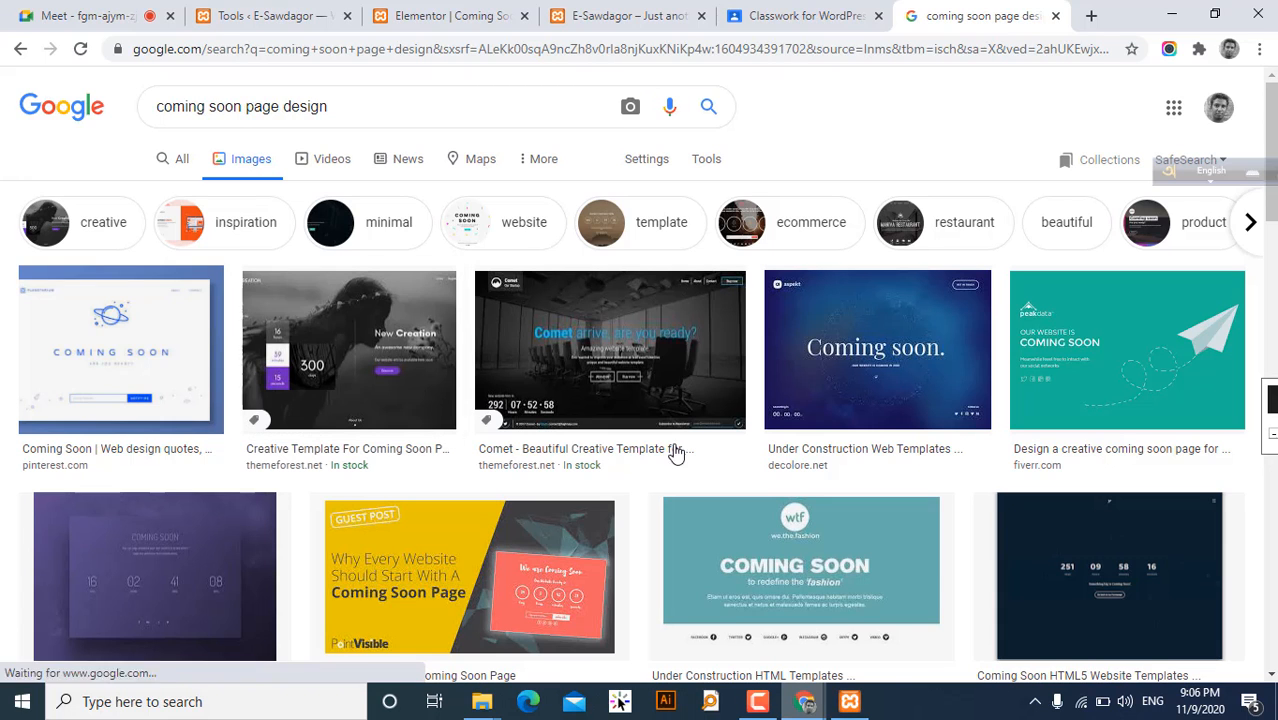
{"action": "scroll", "coordinate": [822, 400], "scroll_direction": "down", "scroll_amount": 3}
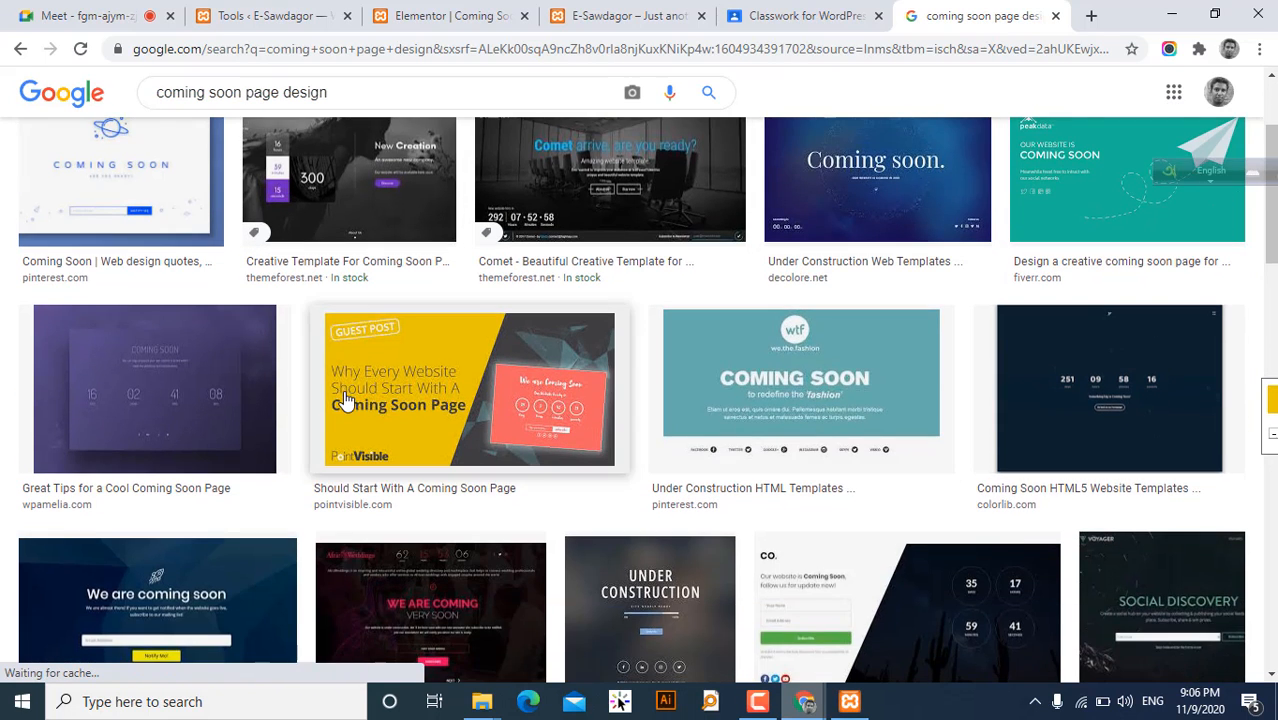
{"action": "scroll", "coordinate": [370, 395], "scroll_direction": "down", "scroll_amount": 3}
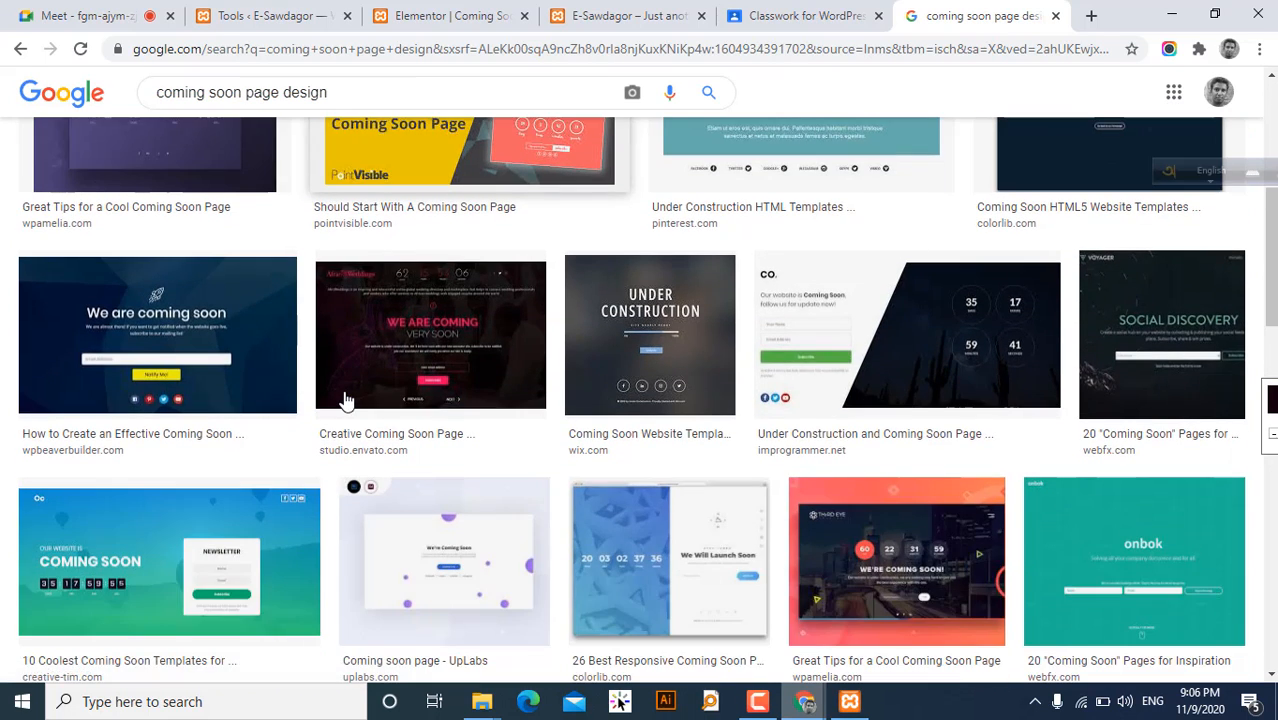
{"action": "left_click", "coordinate": [205, 337]}
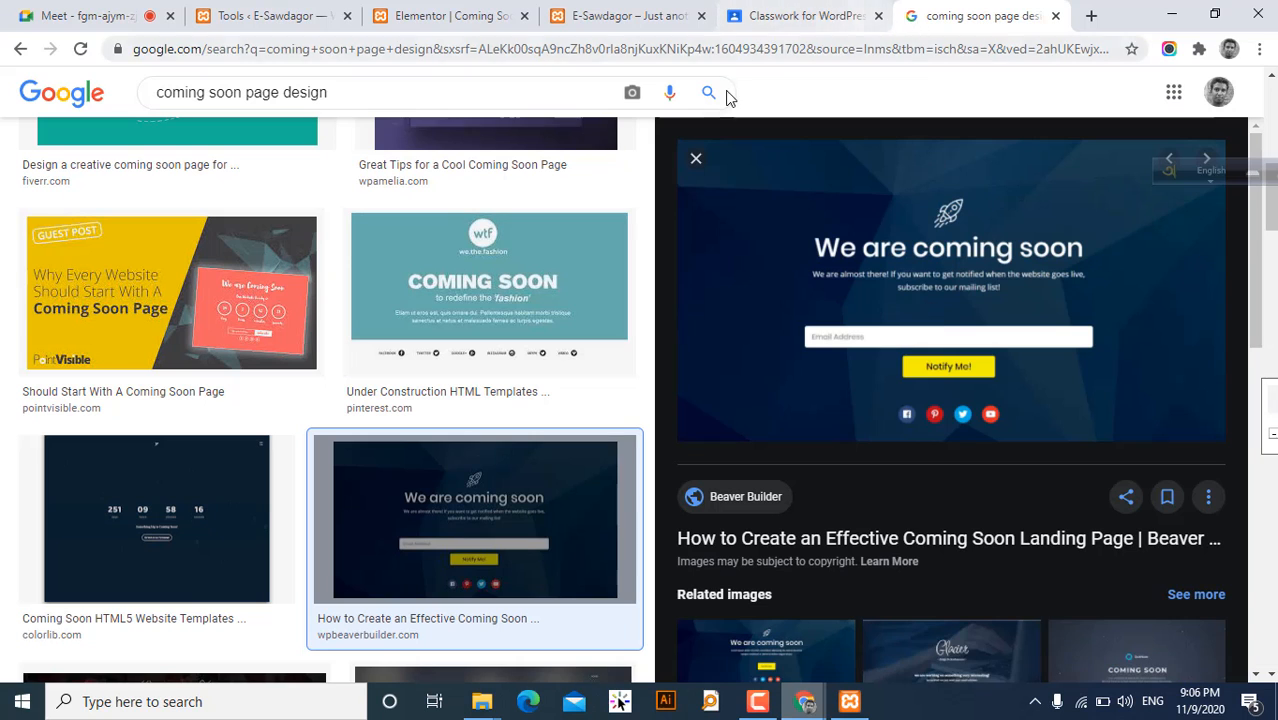
{"action": "left_click", "coordinate": [600, 16]}
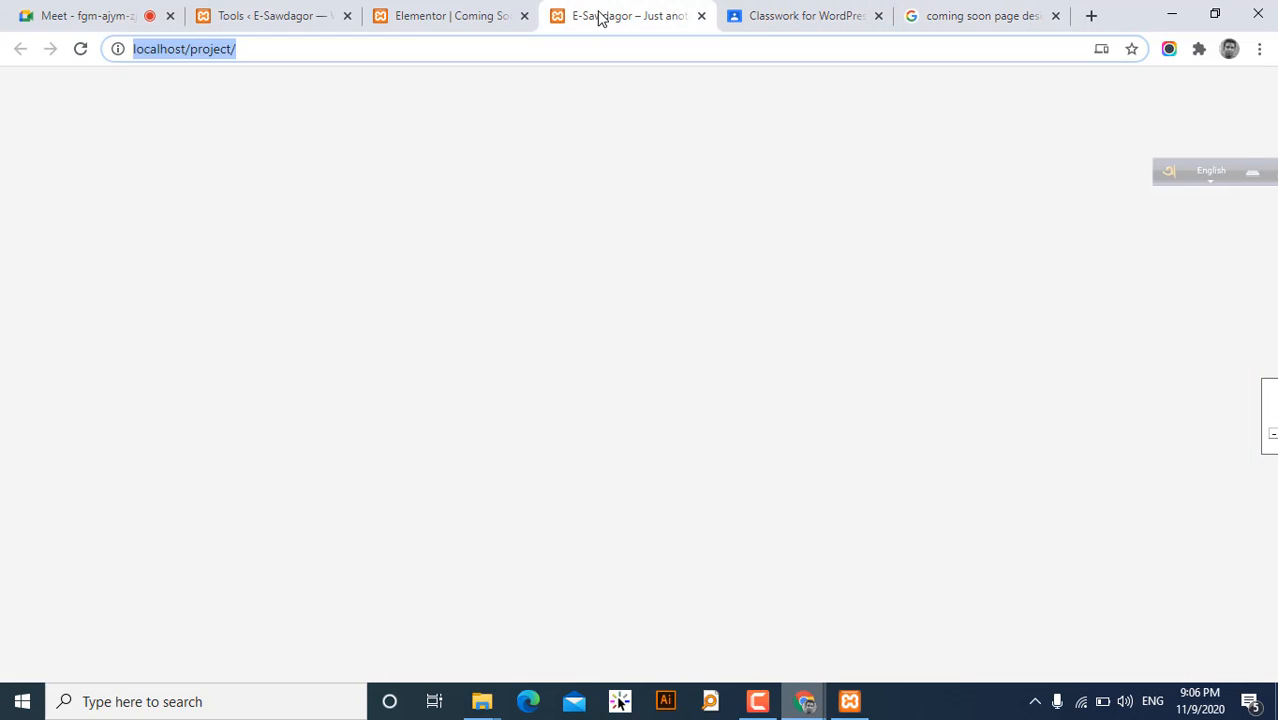
{"action": "left_click", "coordinate": [430, 16]}
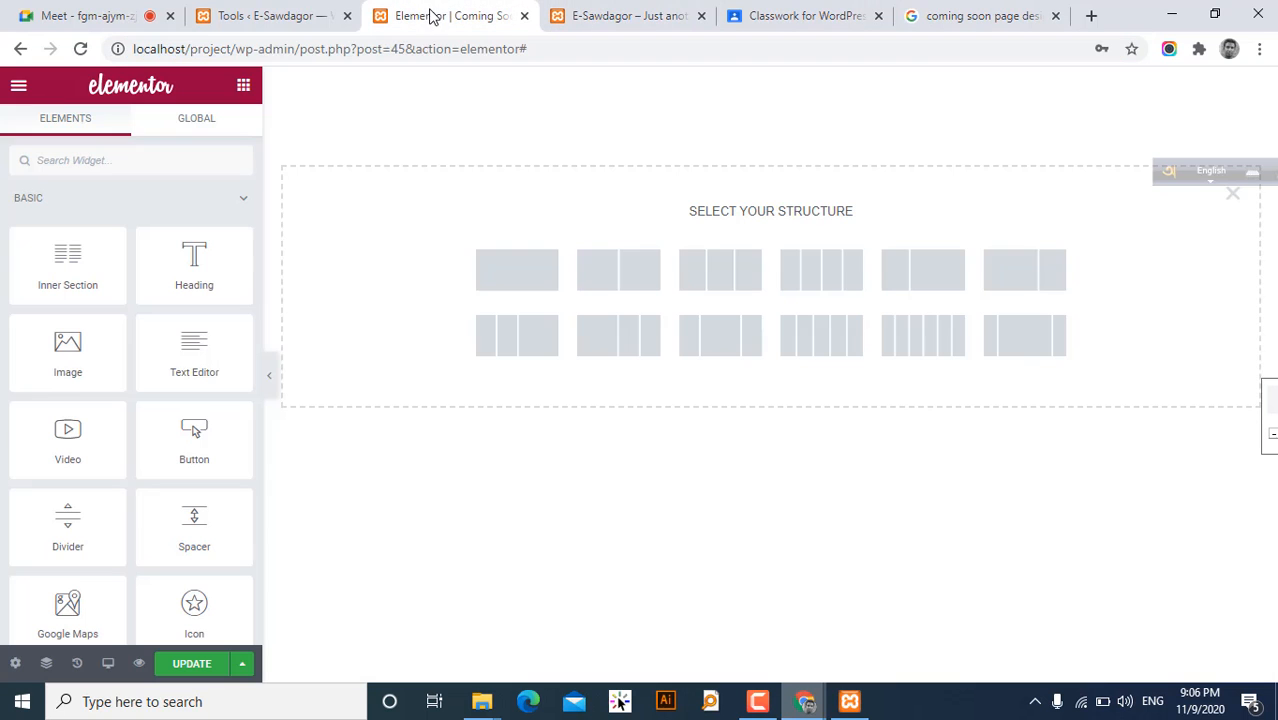
{"action": "left_click", "coordinate": [945, 14]}
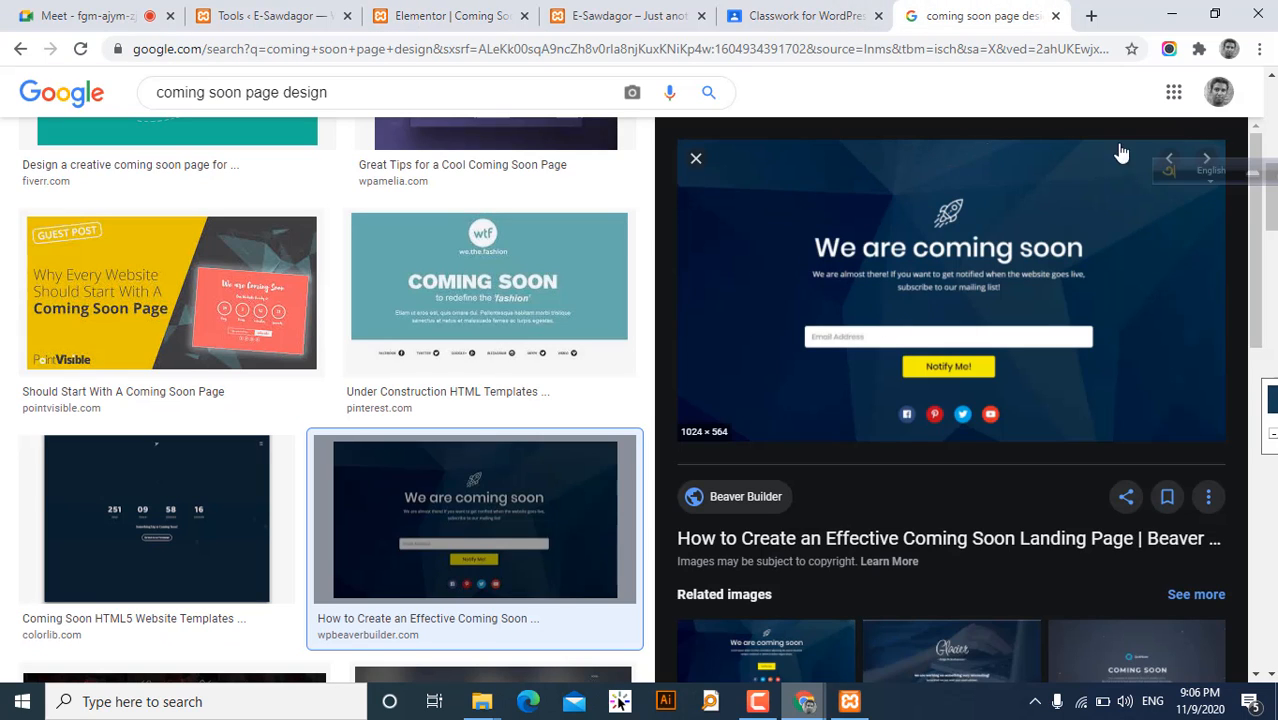
- Return to the Elementor editor and add a single-column section to the empty template
{"action": "left_click", "coordinate": [785, 16]}
{"action": "left_click", "coordinate": [640, 16]}
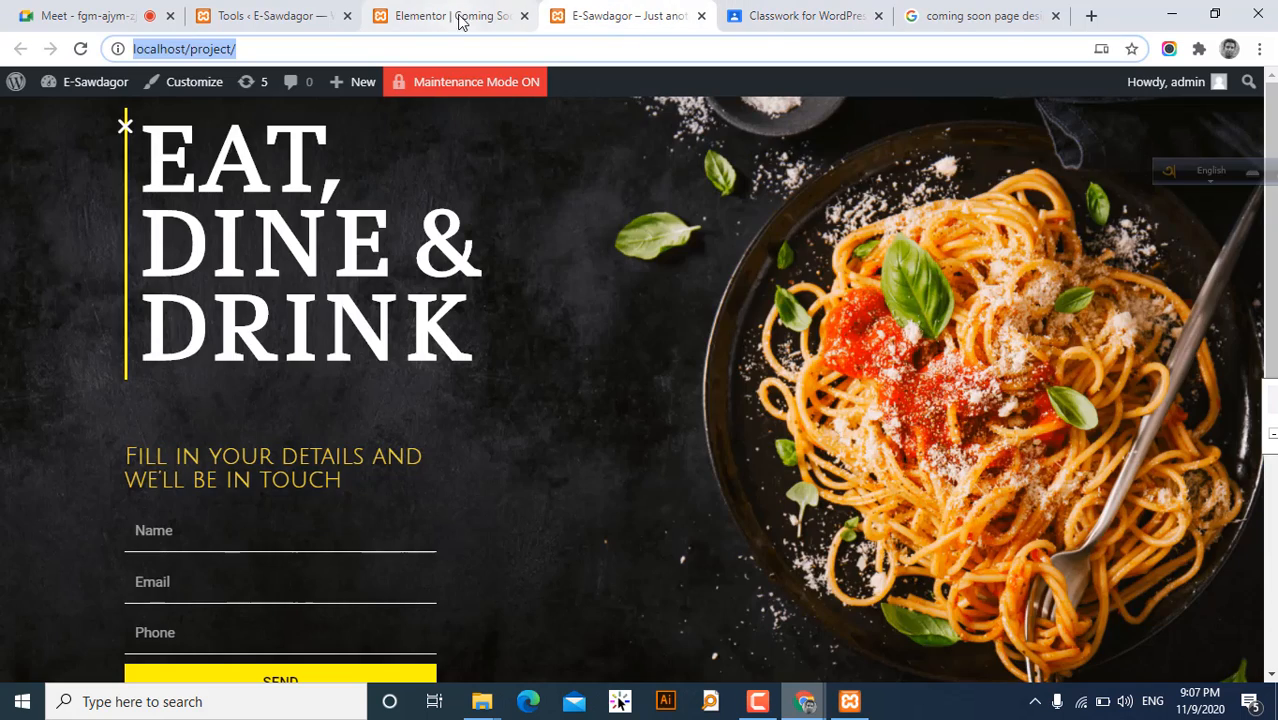
{"action": "left_click", "coordinate": [466, 17]}
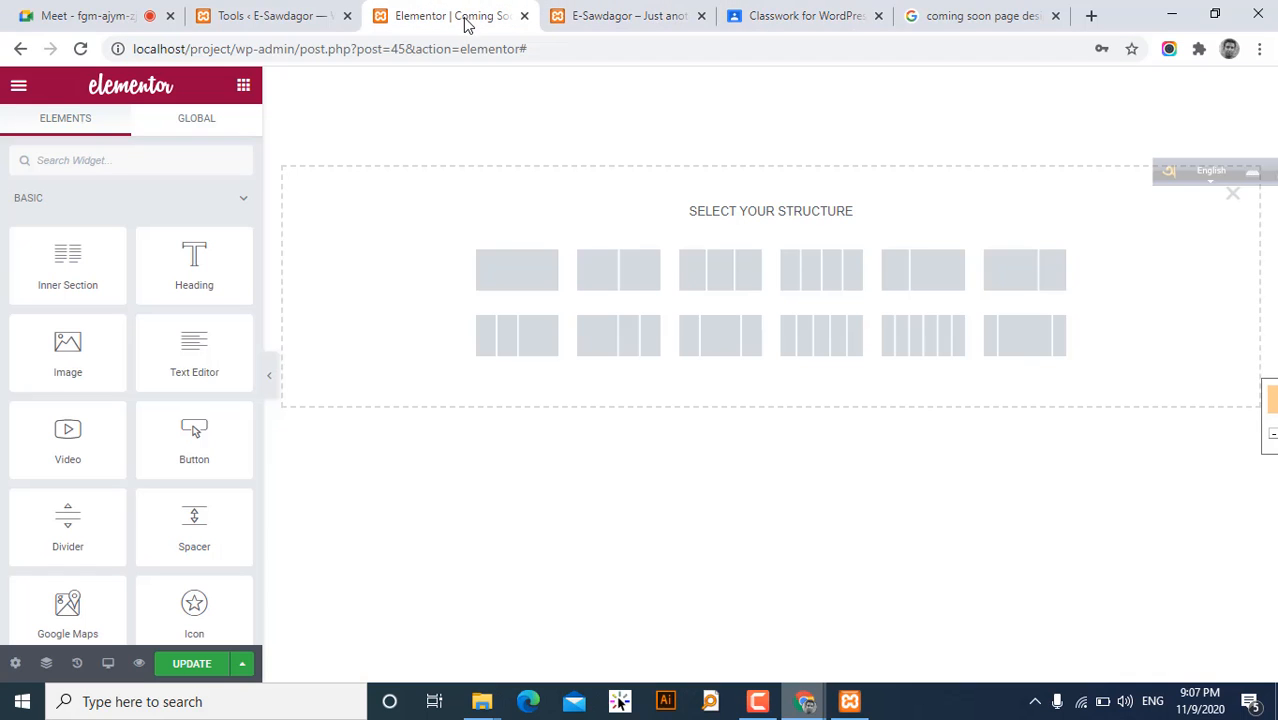
{"action": "left_click", "coordinate": [539, 273]}
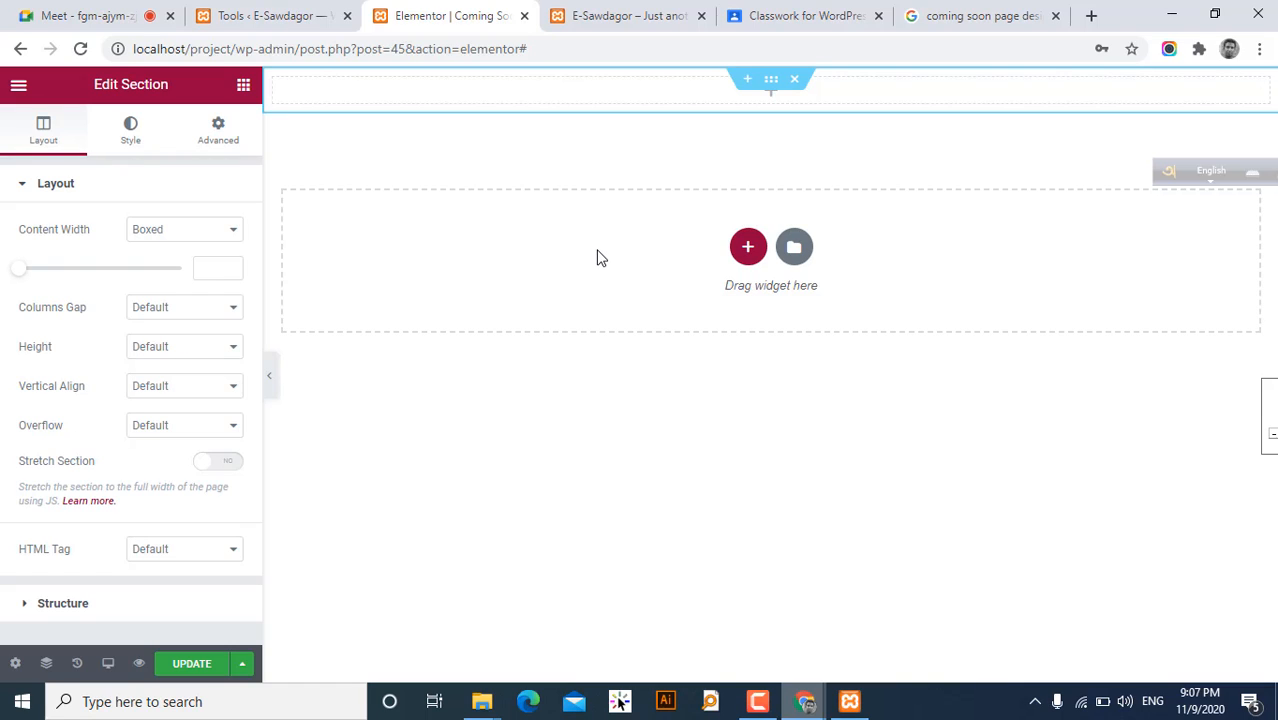
{"action": "left_click", "coordinate": [770, 88]}
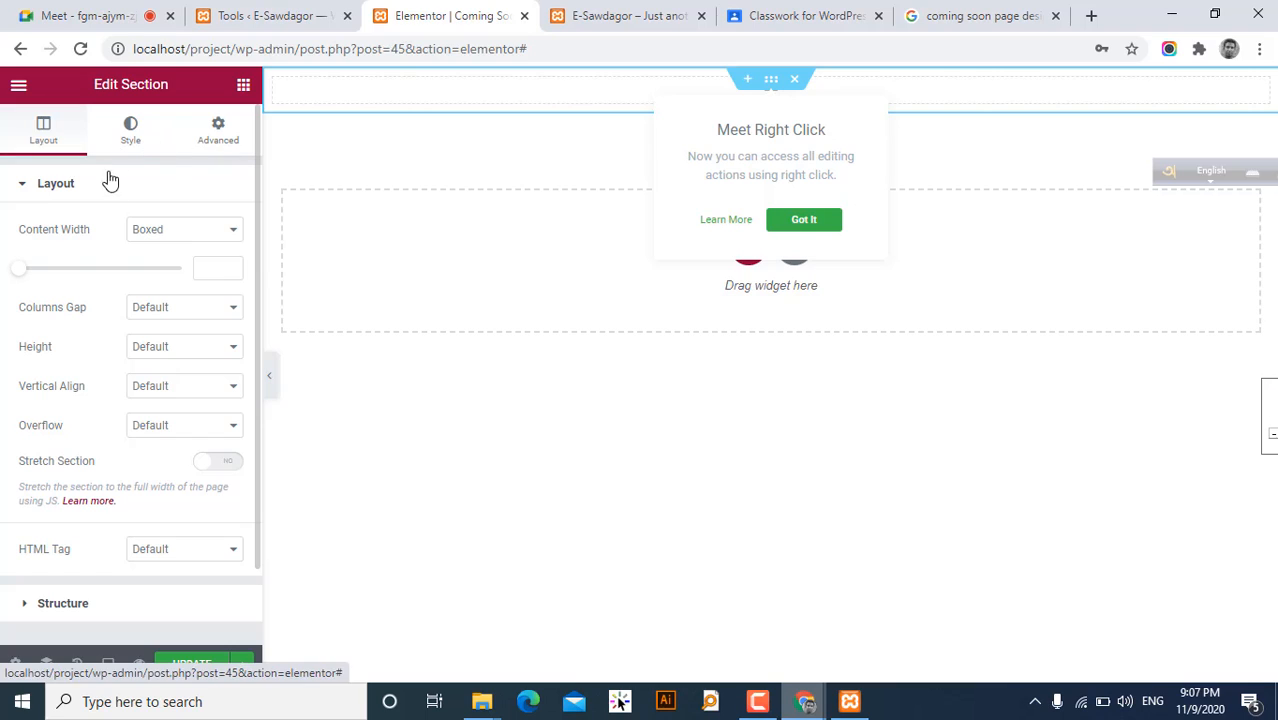
- Give the new section a classic background using the coco.png image from the media library
{"action": "left_click", "coordinate": [128, 139]}
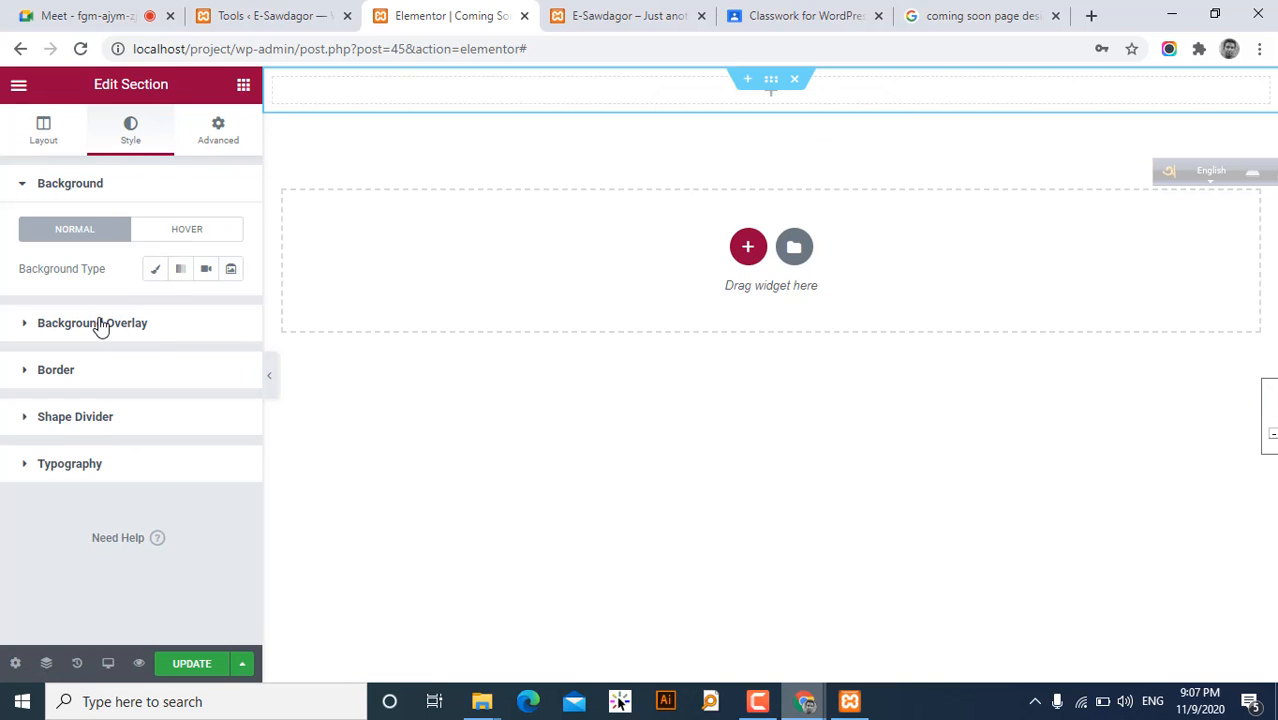
{"action": "left_click", "coordinate": [158, 272]}
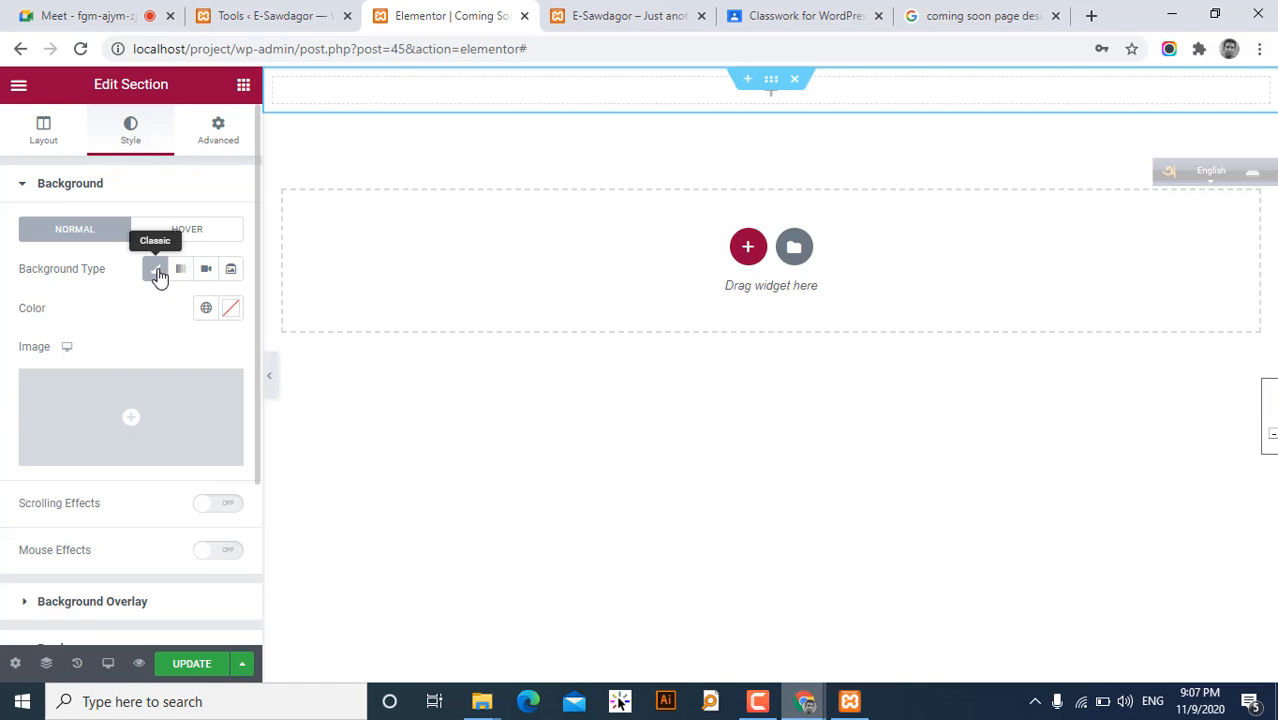
{"action": "left_click", "coordinate": [121, 416]}
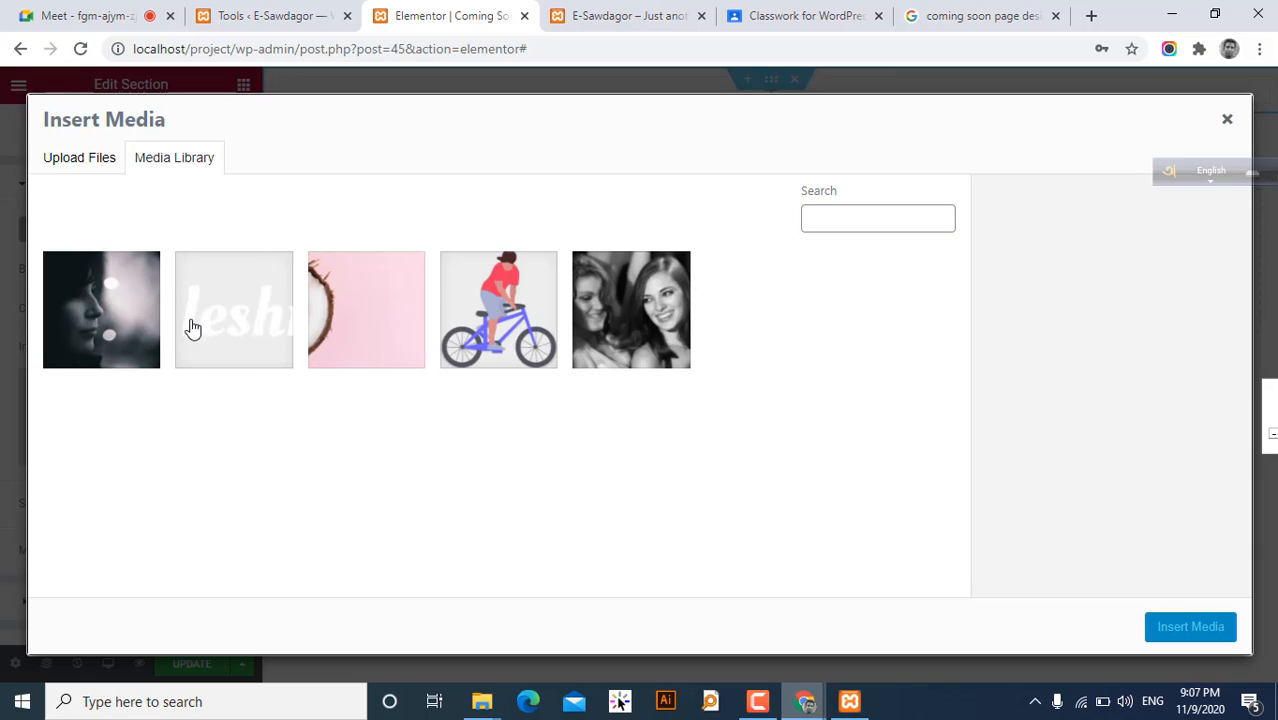
{"action": "left_click", "coordinate": [362, 324]}
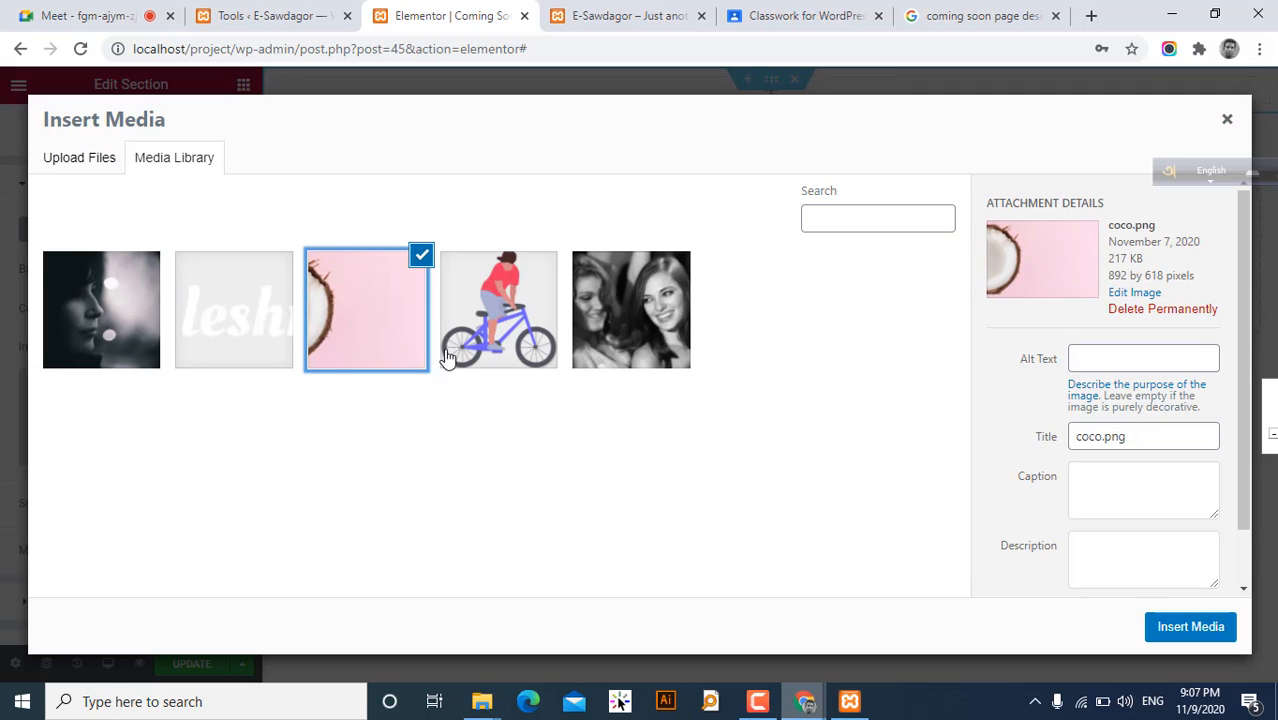
{"action": "left_click", "coordinate": [1193, 628]}
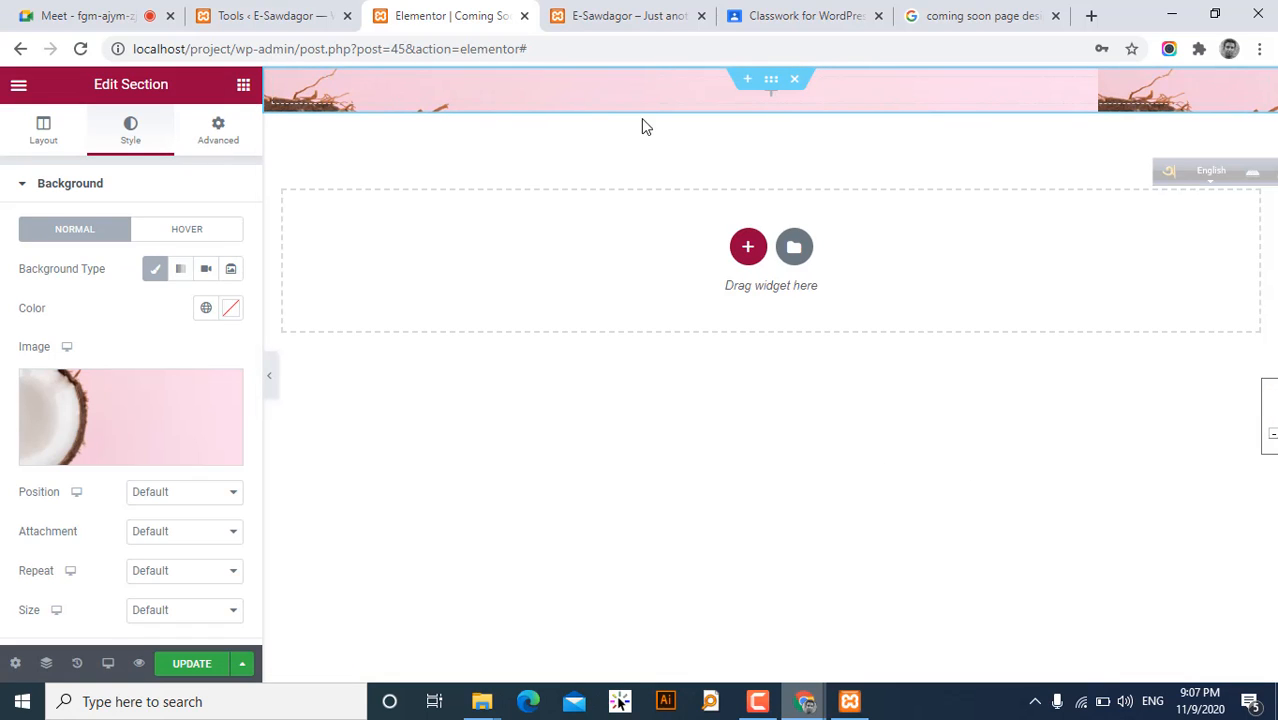
- Set the section's height option to Min Height
{"action": "left_click", "coordinate": [219, 129]}
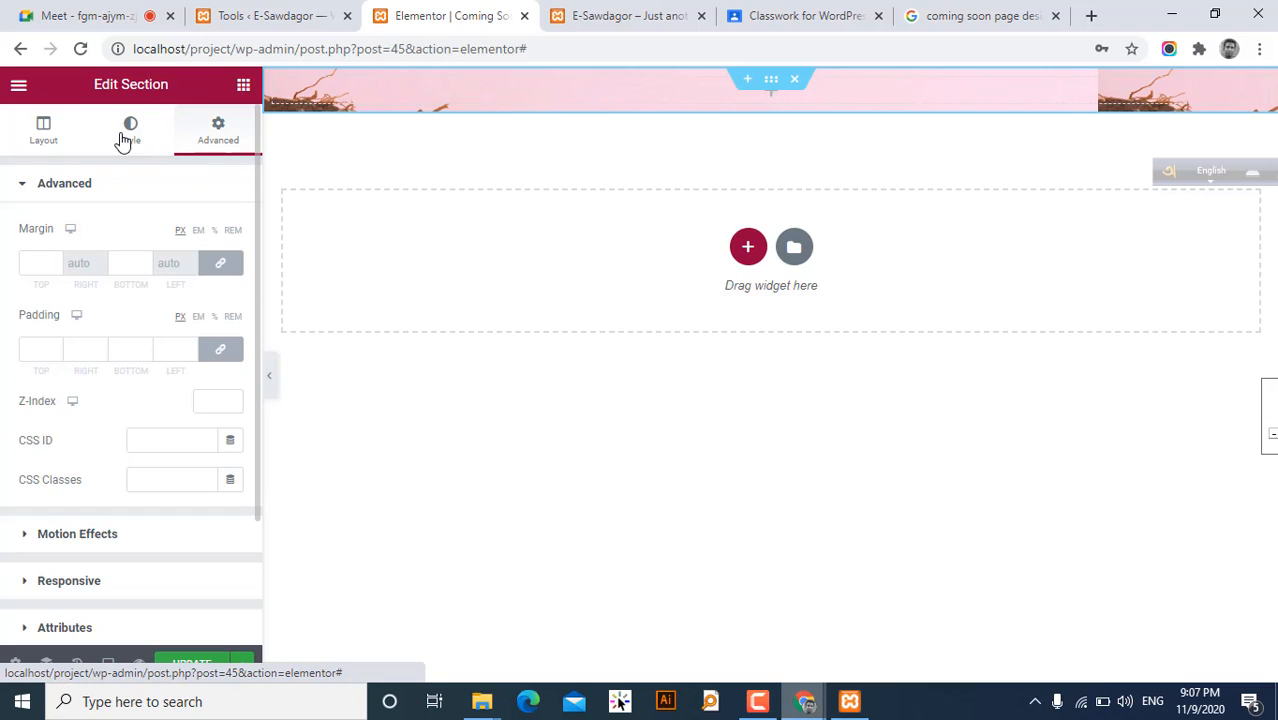
{"action": "left_click", "coordinate": [46, 132]}
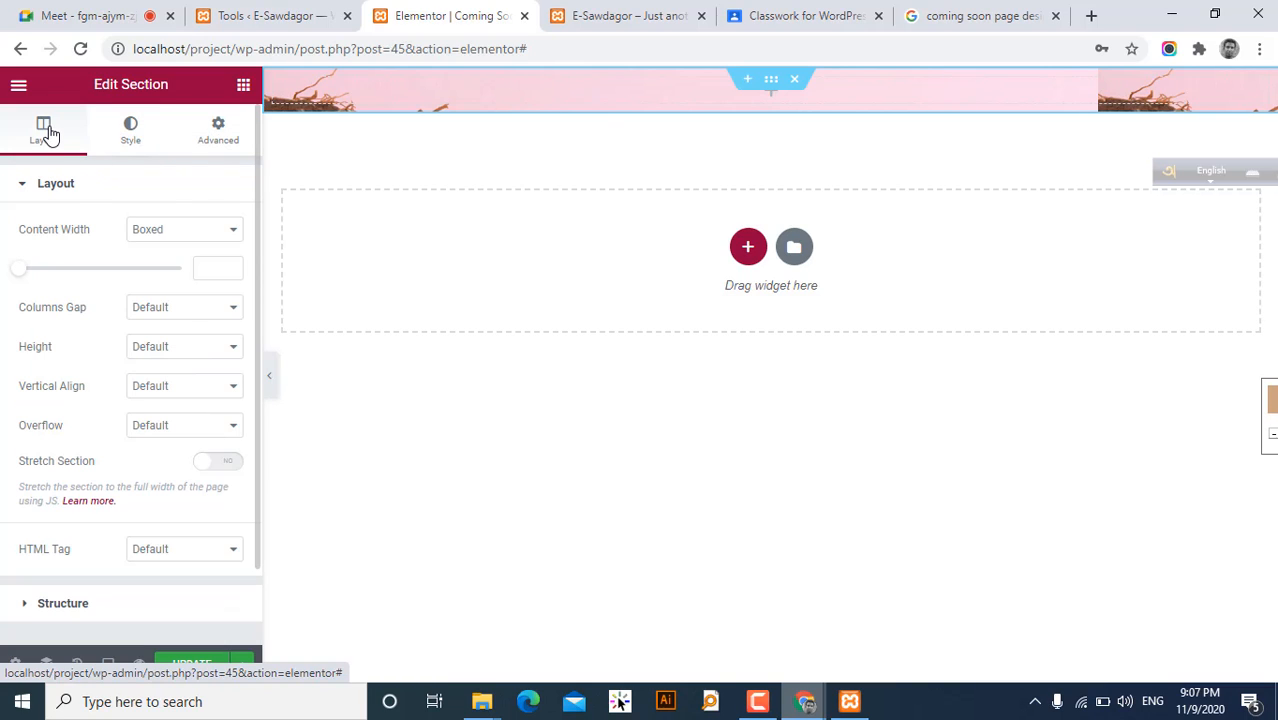
{"action": "left_click", "coordinate": [176, 350]}
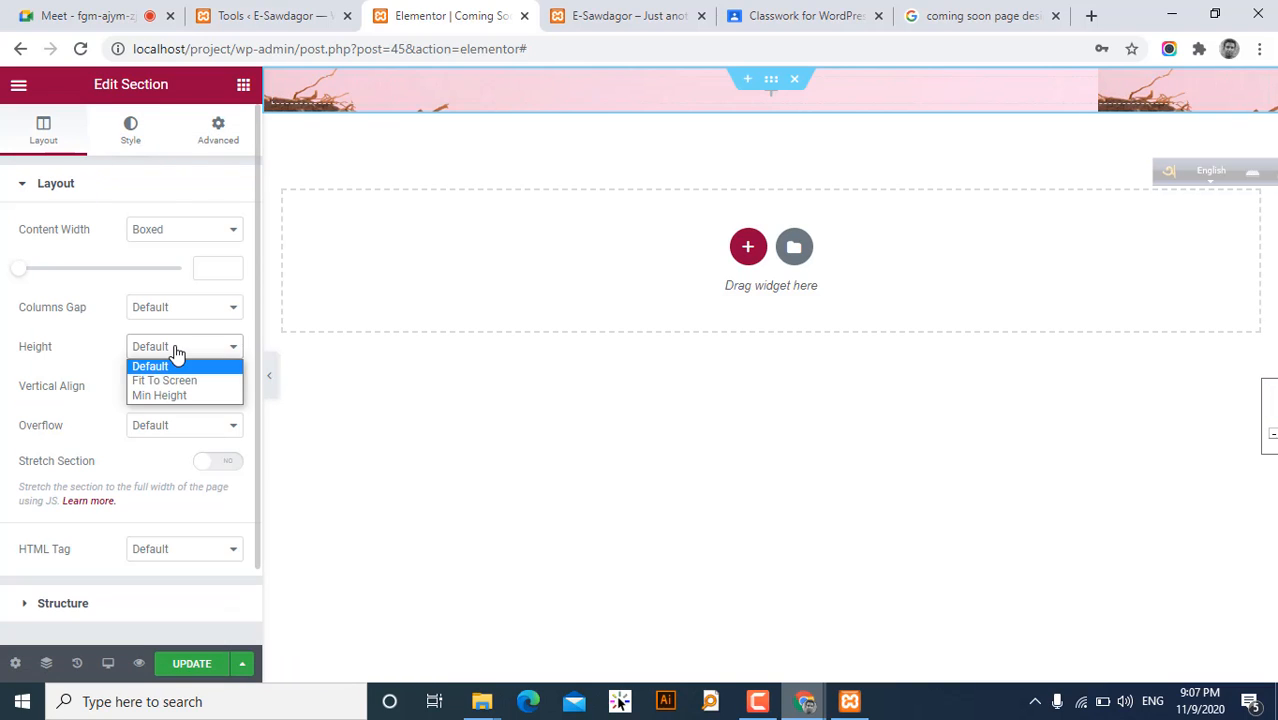
{"action": "left_click", "coordinate": [181, 394]}
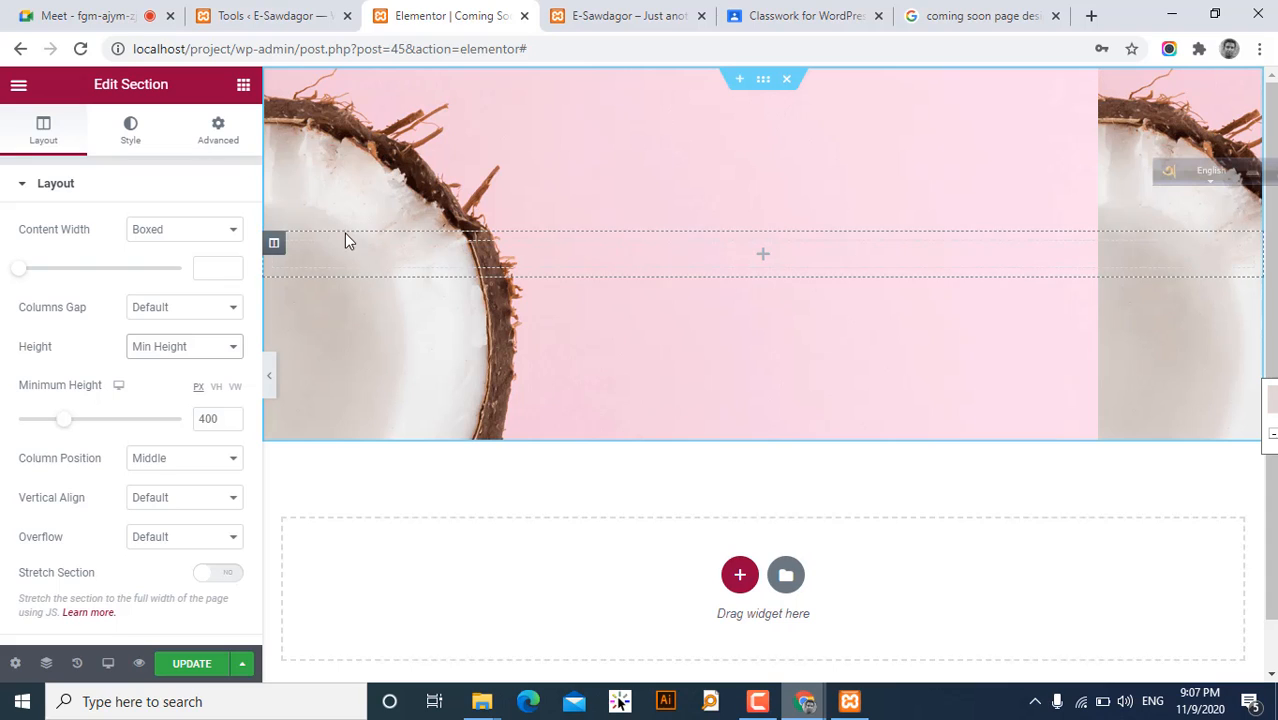
- Set the section's background image to No-repeat with its size as Cover
{"action": "right_click", "coordinate": [764, 81]}
{"action": "left_click", "coordinate": [828, 100]}
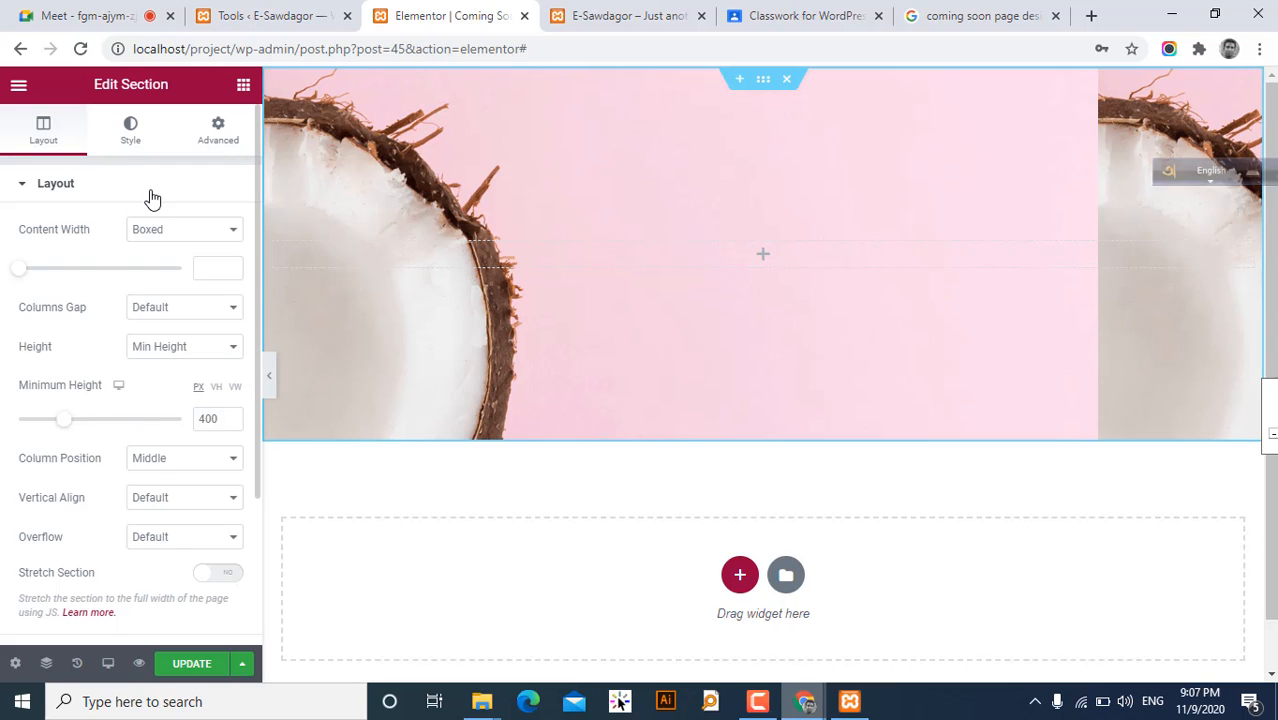
{"action": "left_click", "coordinate": [133, 137]}
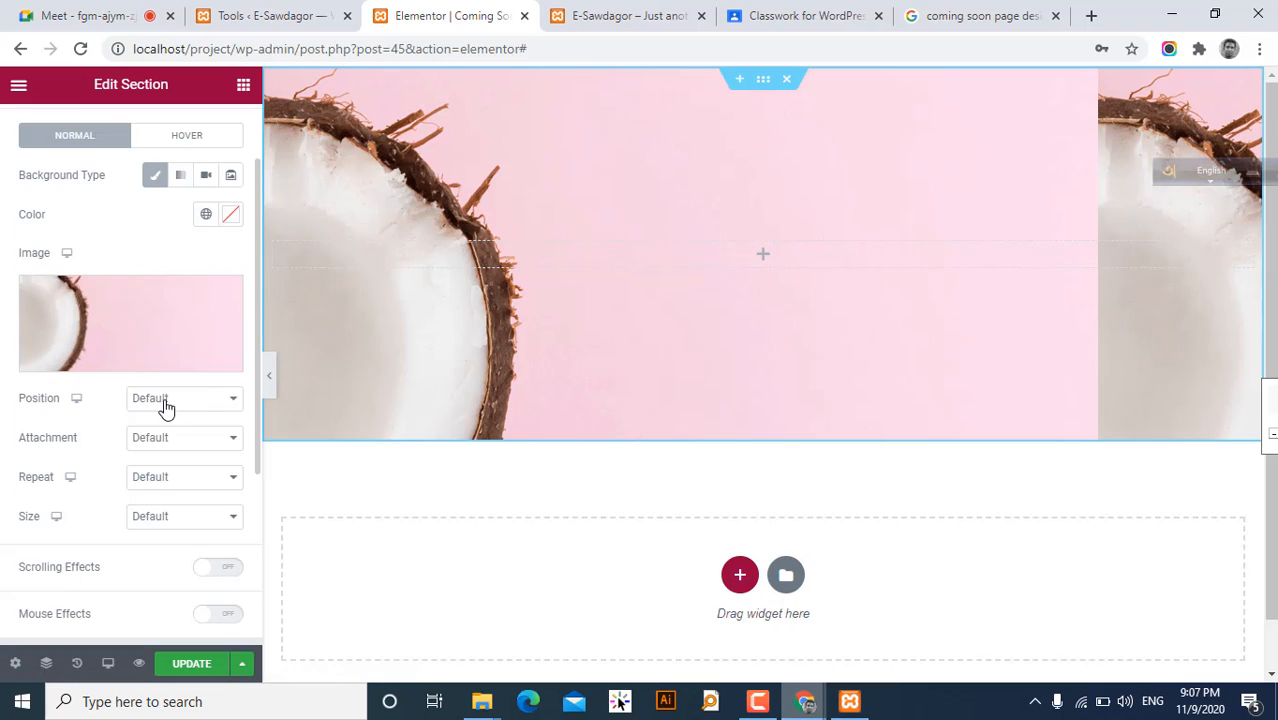
{"action": "left_click", "coordinate": [195, 478]}
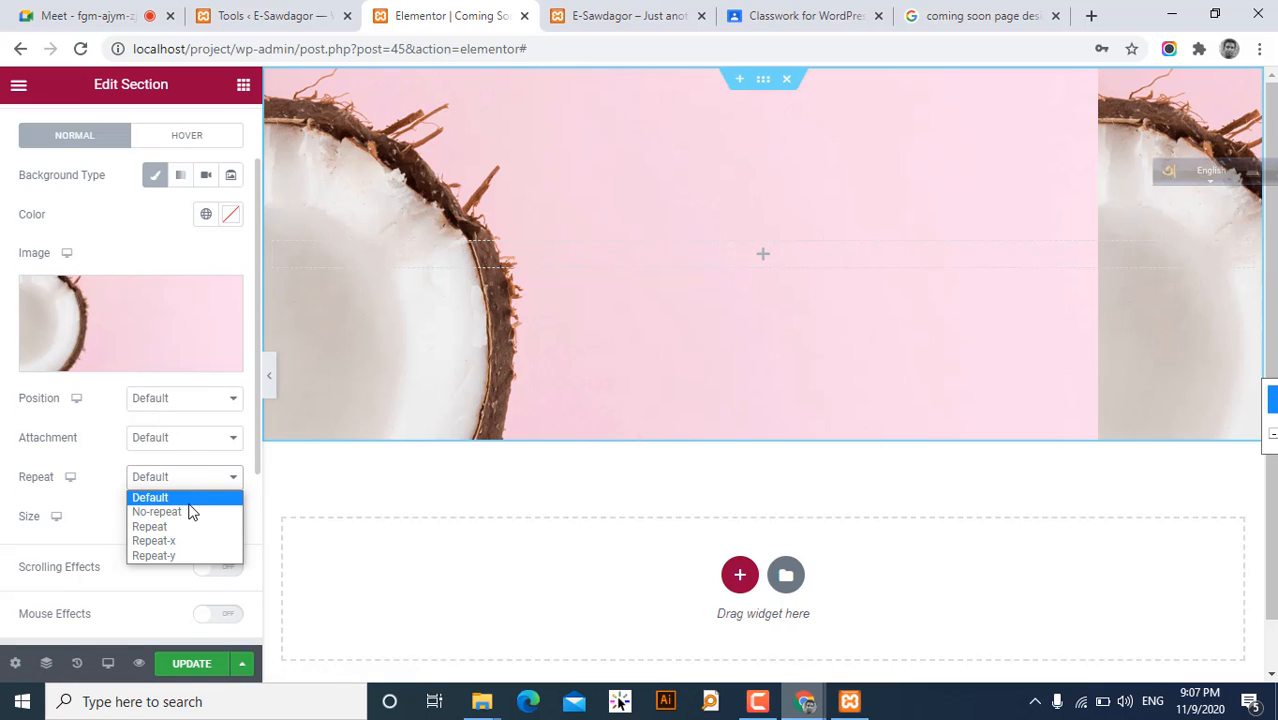
{"action": "left_click", "coordinate": [188, 512]}
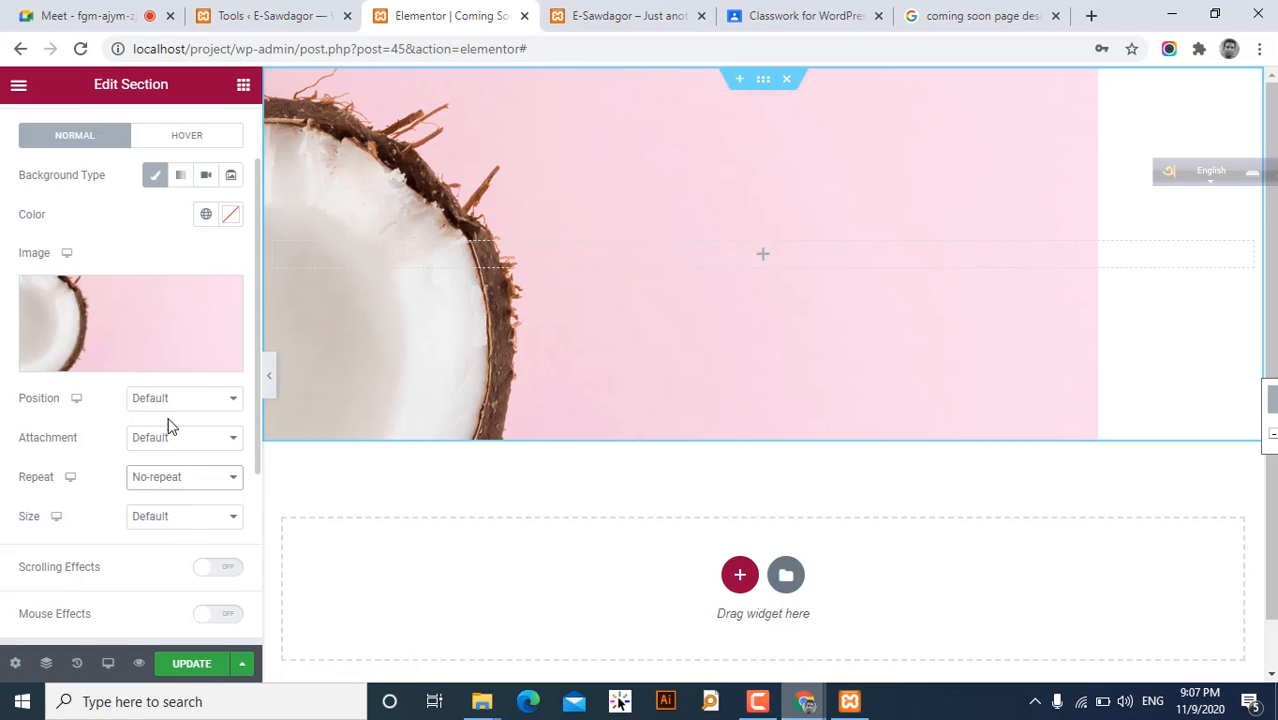
{"action": "left_click", "coordinate": [178, 527]}
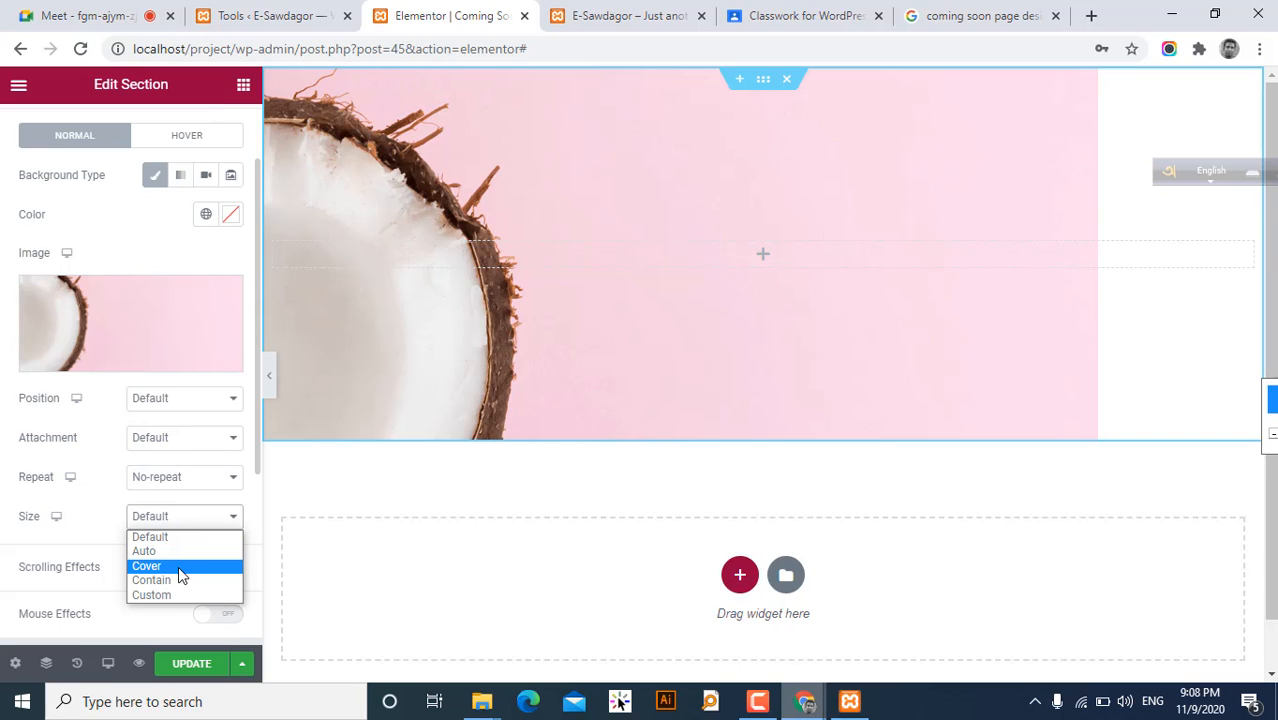
{"action": "left_click", "coordinate": [178, 566]}
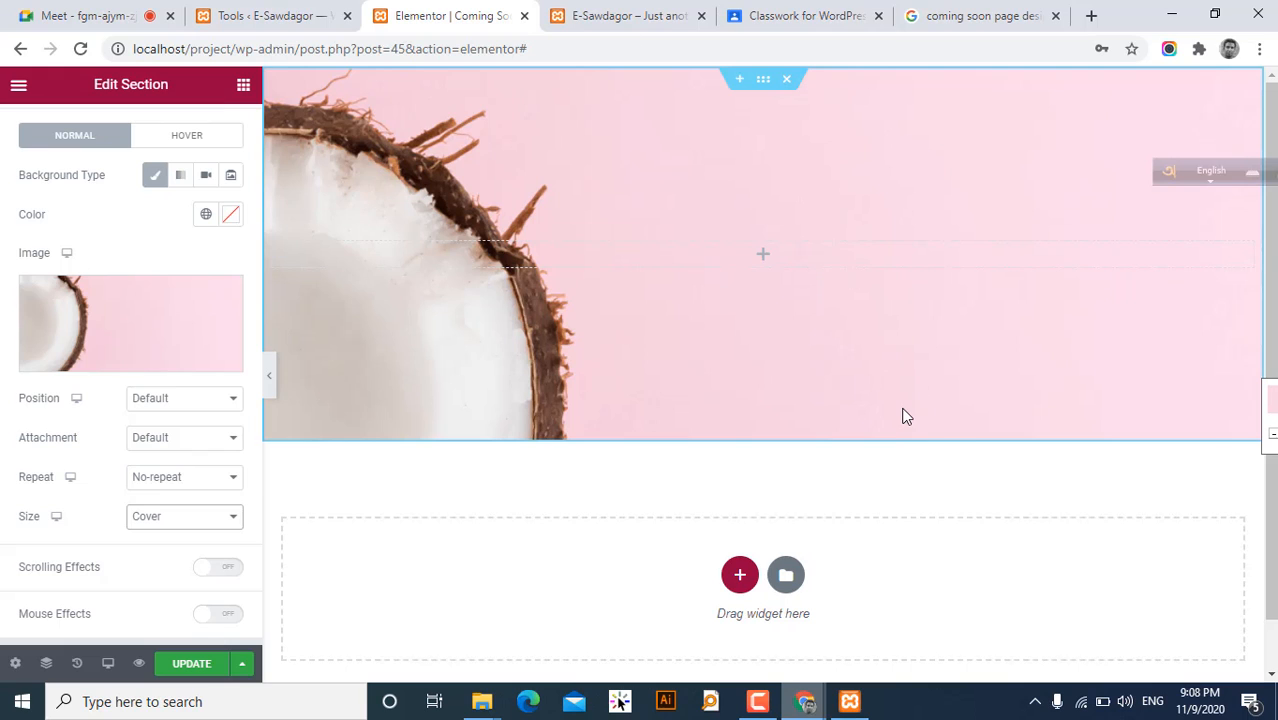
- Check the "We are coming soon" reference design, return to the Elementor editor and add an Icon widget to the section's empty column
{"action": "left_click", "coordinate": [948, 12]}
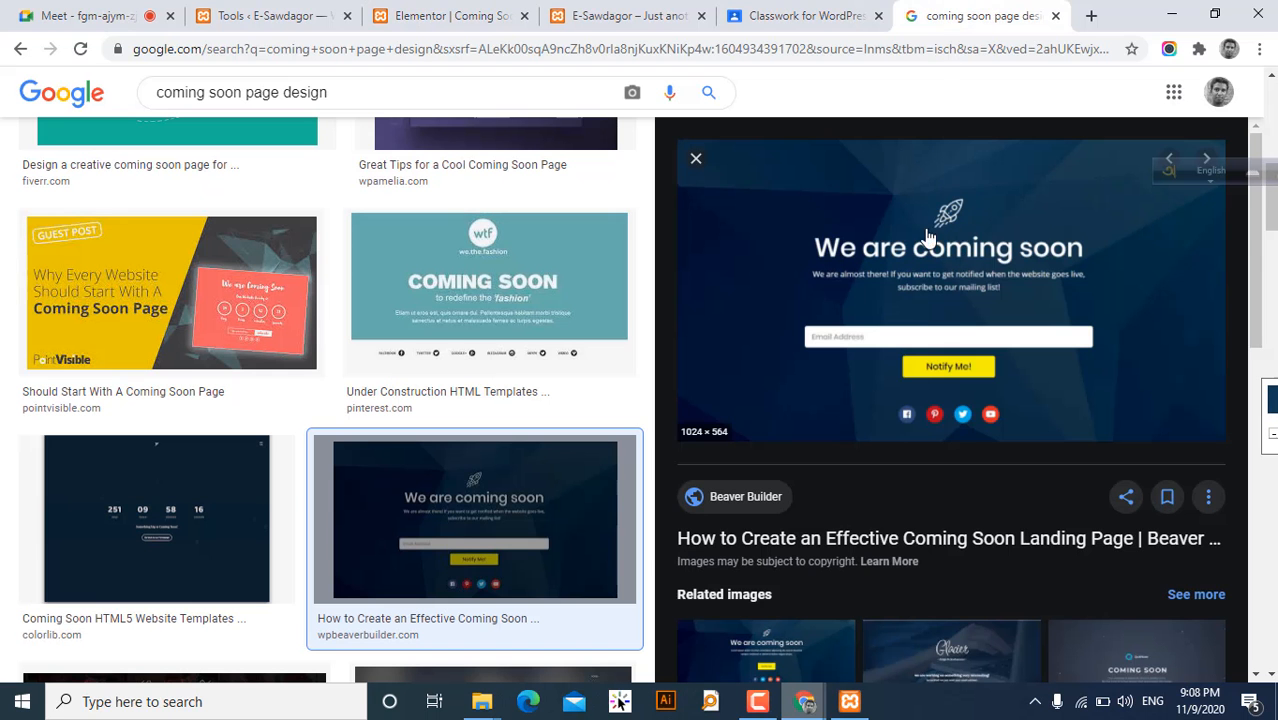
{"action": "left_click", "coordinate": [772, 14]}
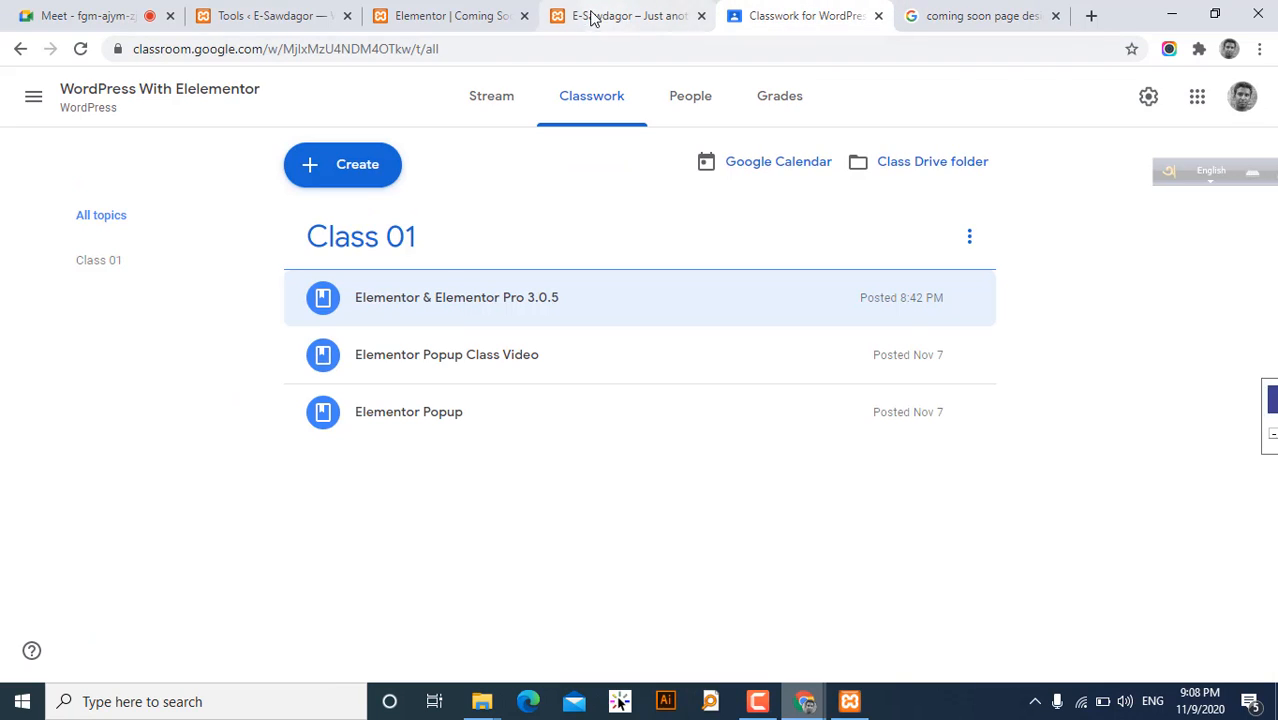
{"action": "left_click", "coordinate": [445, 12]}
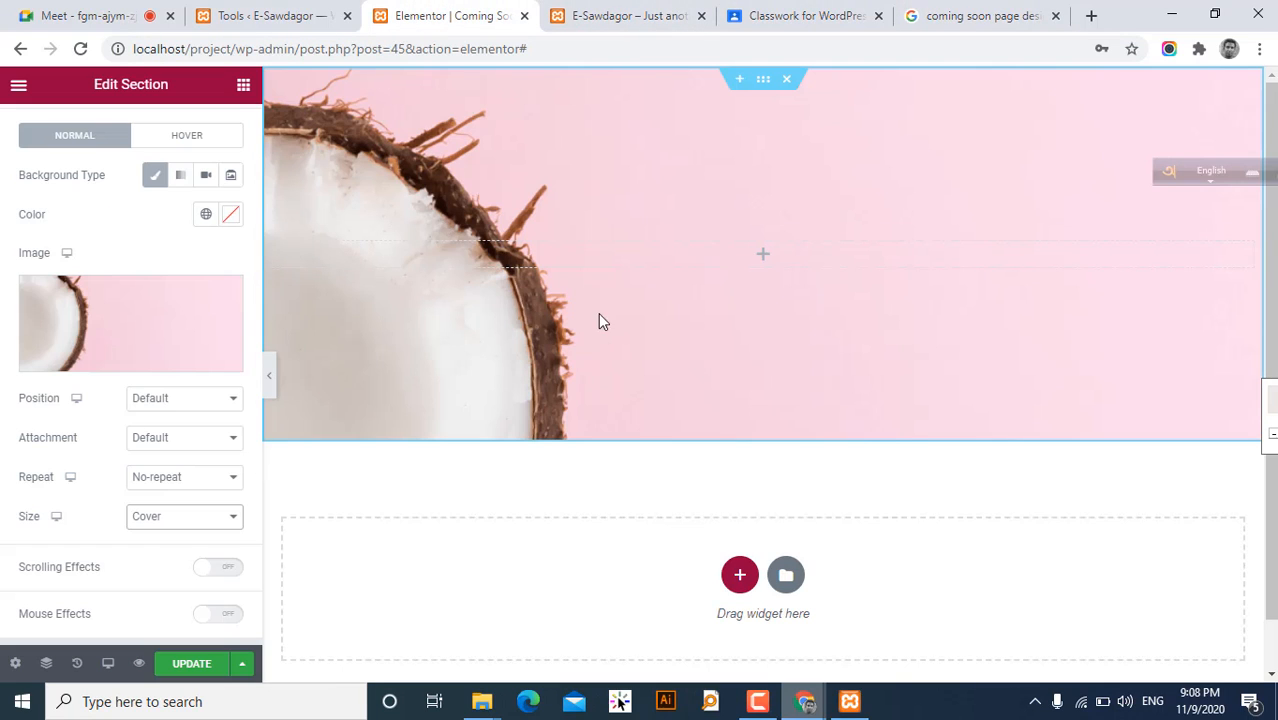
{"action": "left_click", "coordinate": [760, 260]}
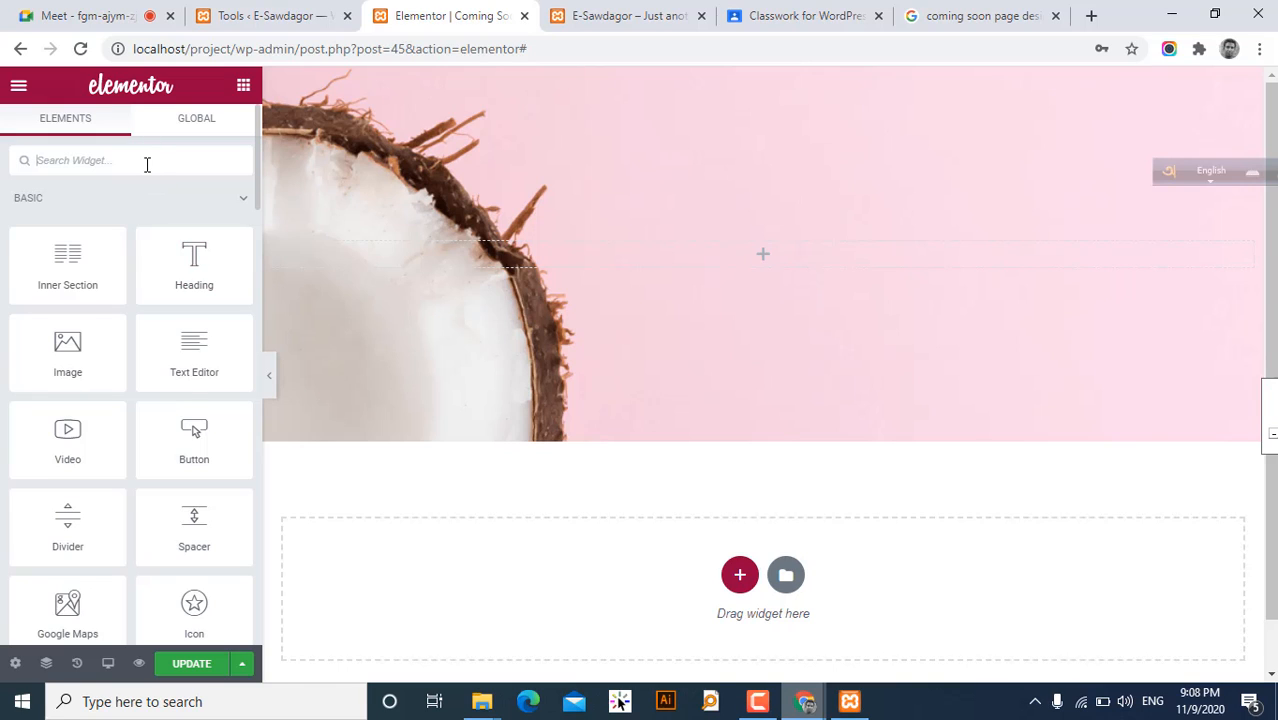
{"action": "type", "text": "icon"}
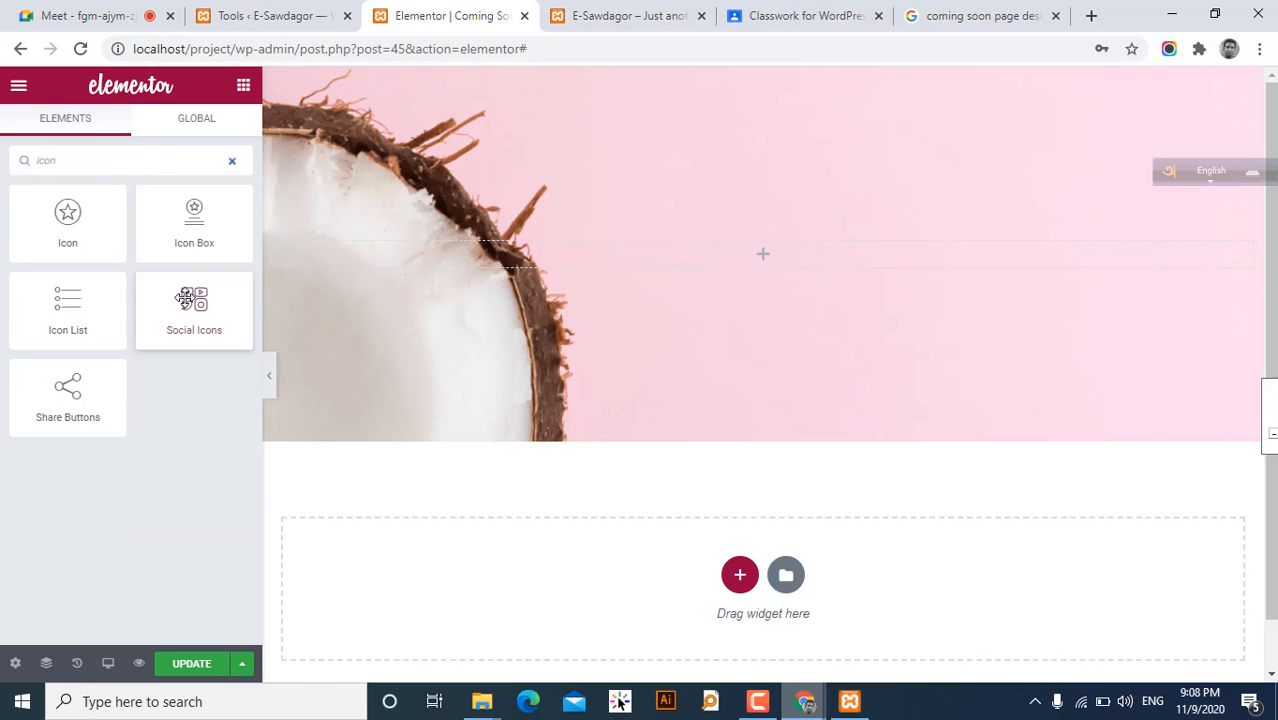
{"action": "left_click_drag", "start_coordinate": [72, 220], "coordinate": [790, 251]}
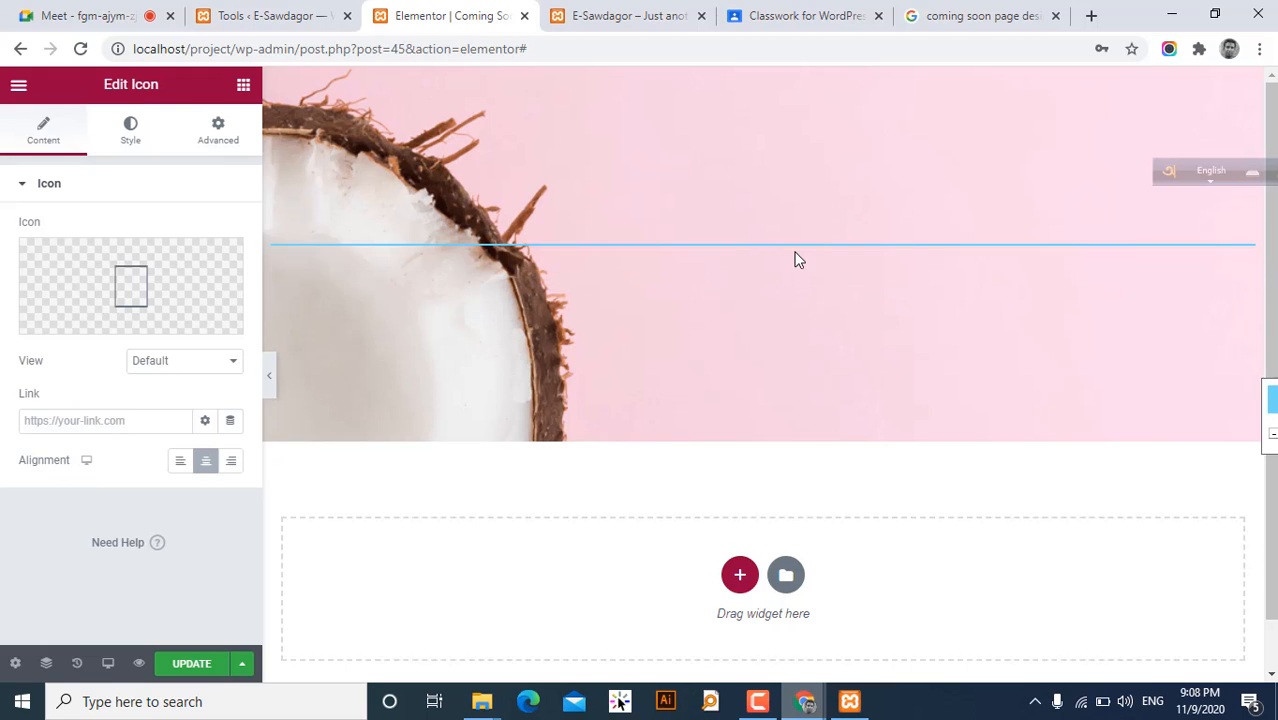
- Search the icon library for "roc" and replace the widget's star with the Rocket icon
{"action": "left_click", "coordinate": [113, 283]}
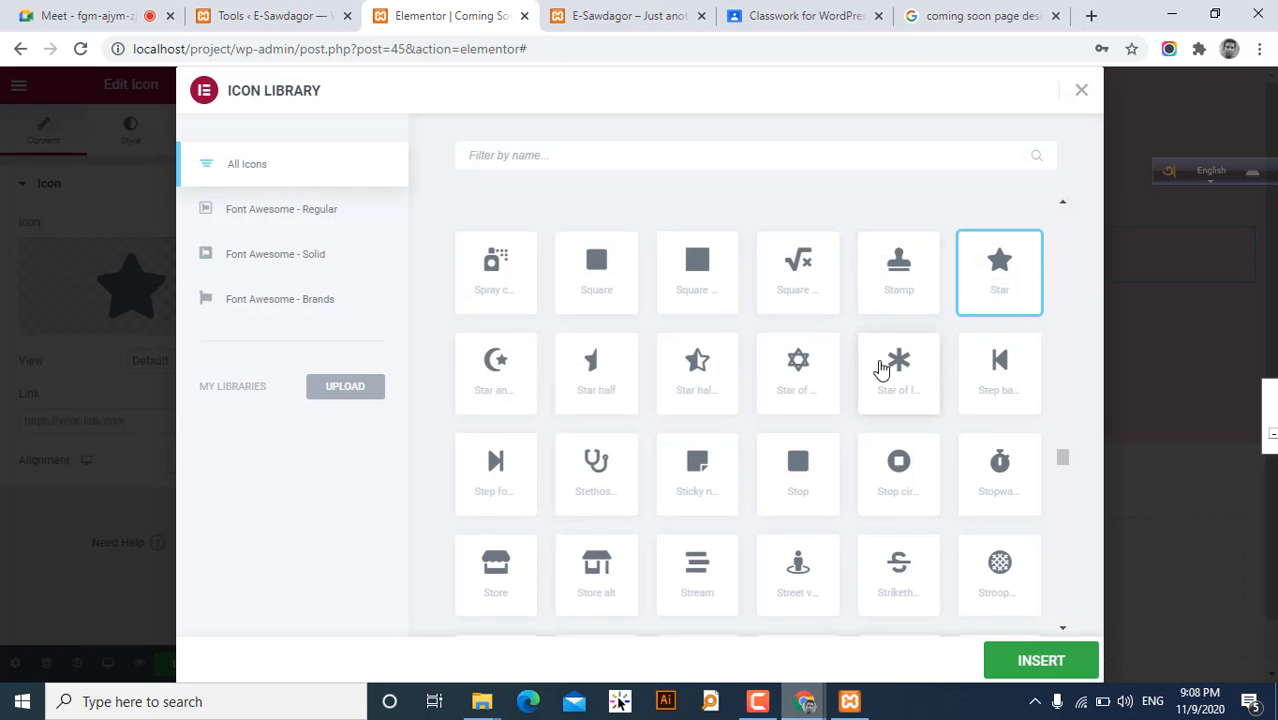
{"action": "scroll", "coordinate": [880, 367], "scroll_direction": "down", "scroll_amount": 1}
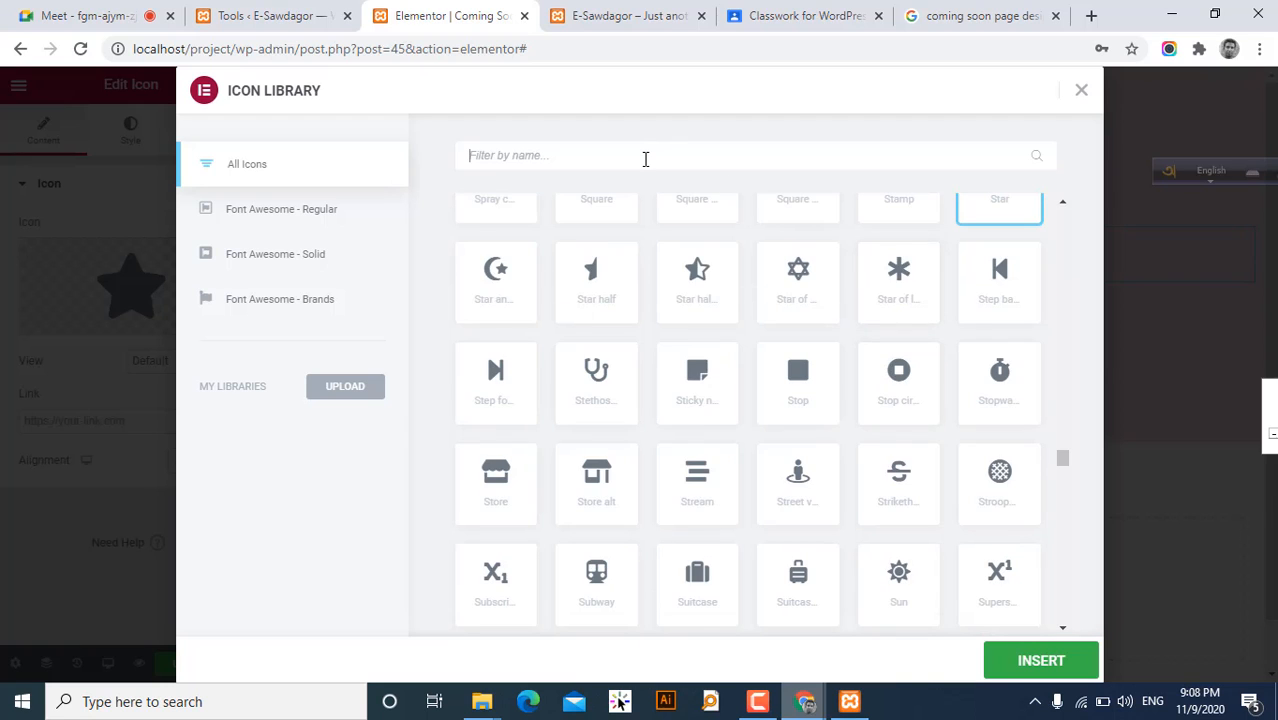
{"action": "type", "text": "boos"}
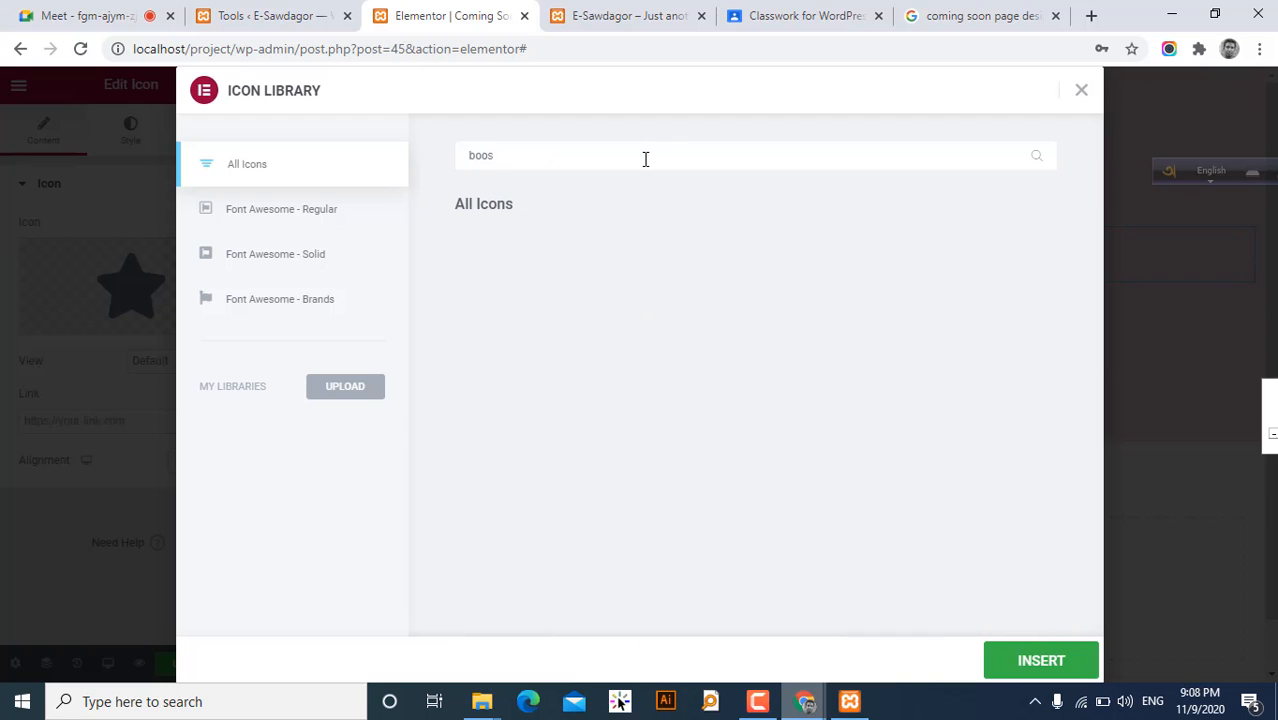
{"action": "key", "text": "BackSpace"}
{"action": "key", "text": "BackSpace"}
{"action": "key", "text": "BackSpace"}
{"action": "key", "text": "BackSpace"}
{"action": "type", "text": "roc"}
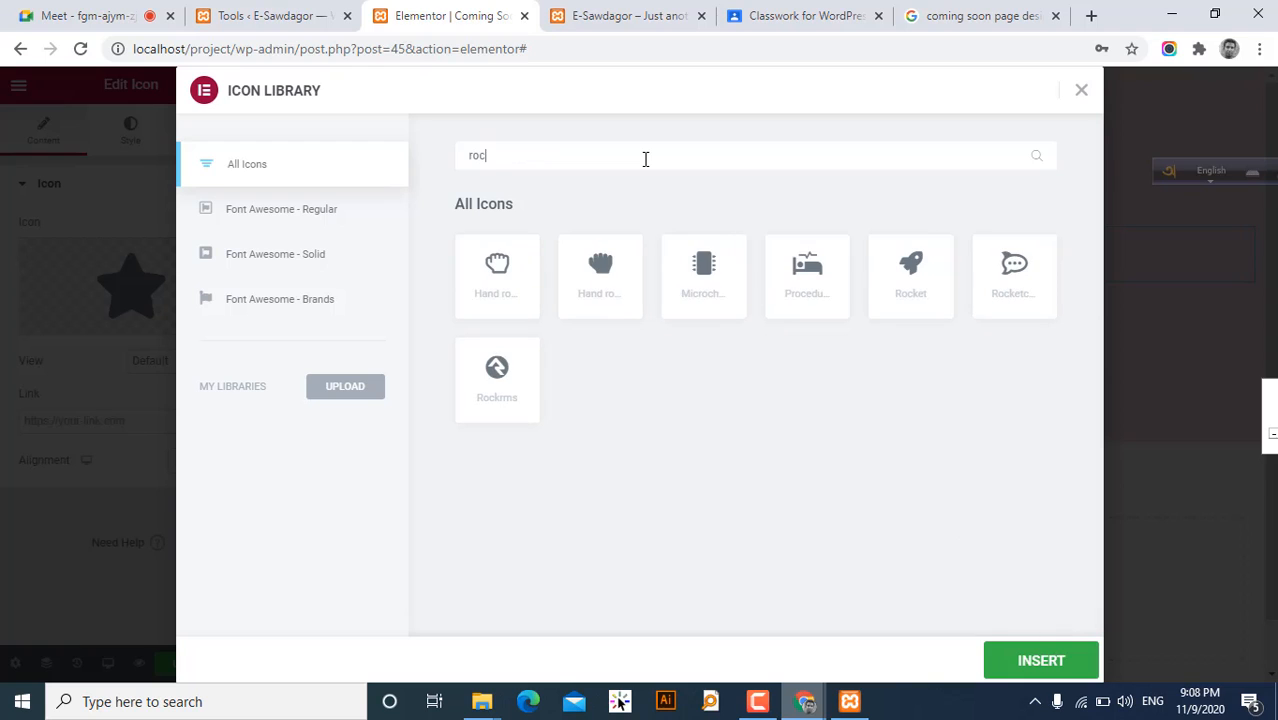
{"action": "left_click", "coordinate": [896, 288]}
{"action": "left_click", "coordinate": [1032, 662]}
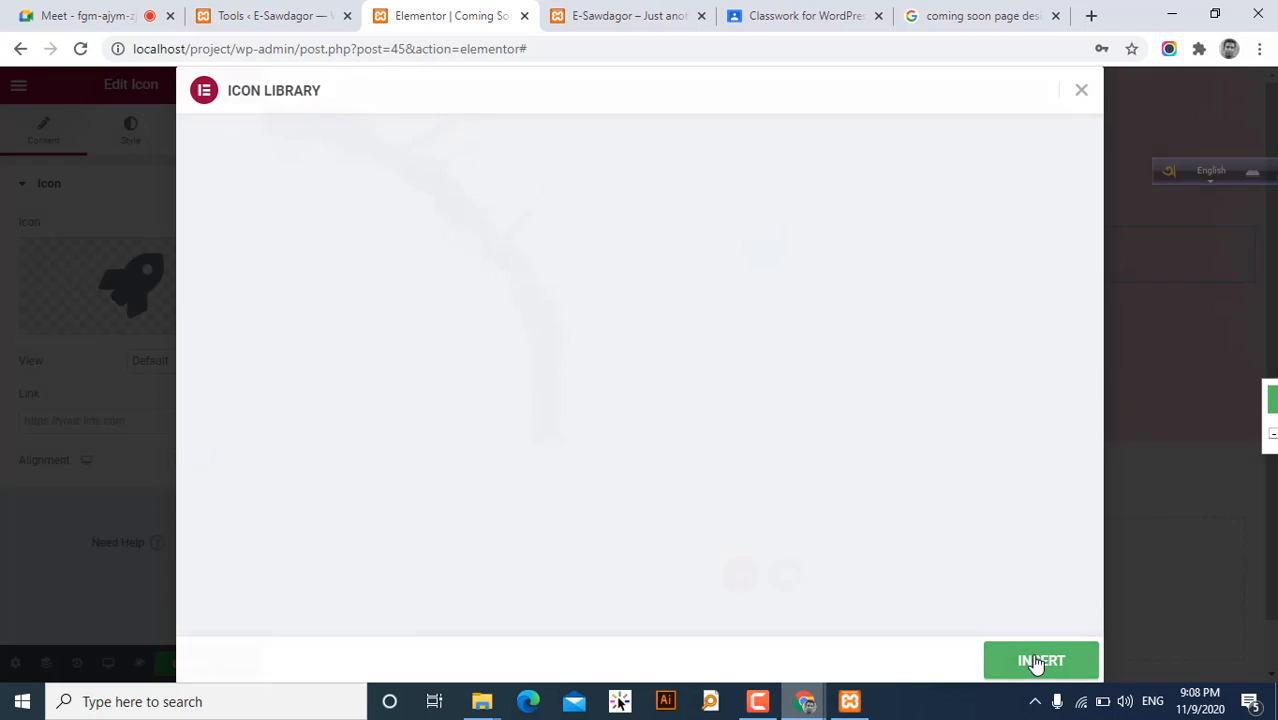
- Check the reference design again, return to the Elementor editor and set the rocket icon's primary color to dark blue #146181
{"action": "left_click", "coordinate": [1015, 10]}
{"action": "left_click", "coordinate": [785, 17]}
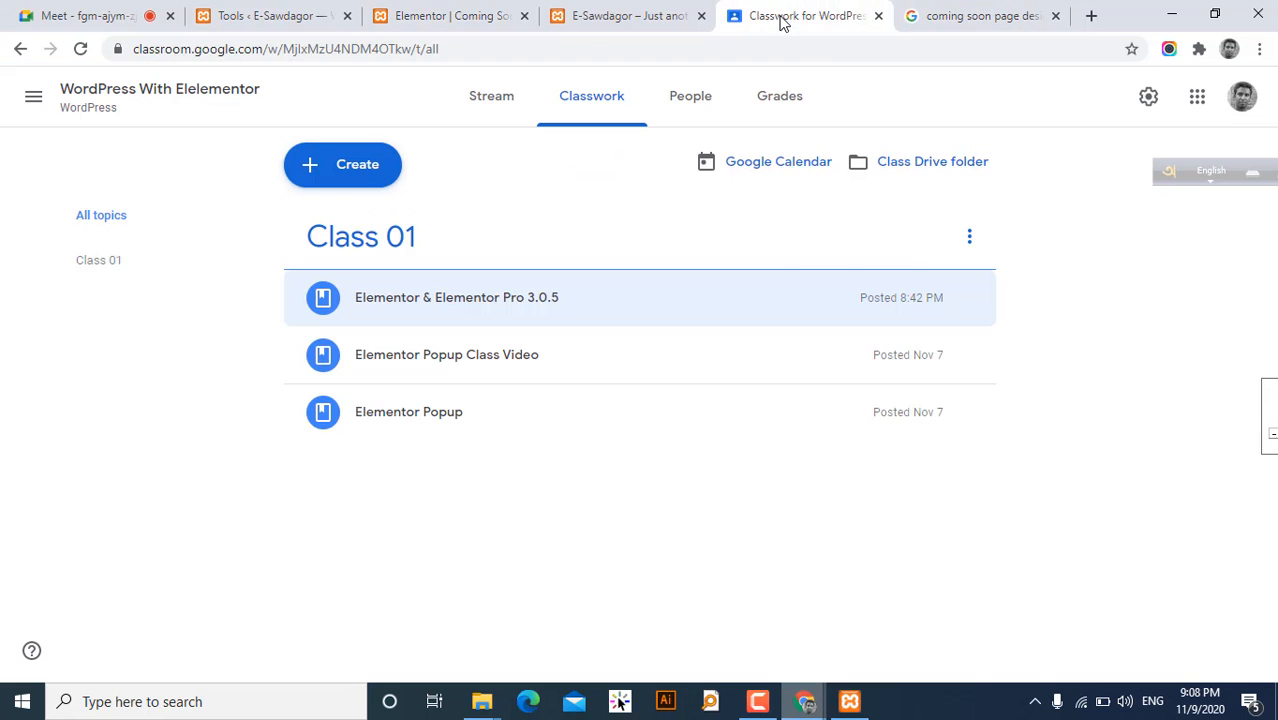
{"action": "left_click", "coordinate": [595, 16]}
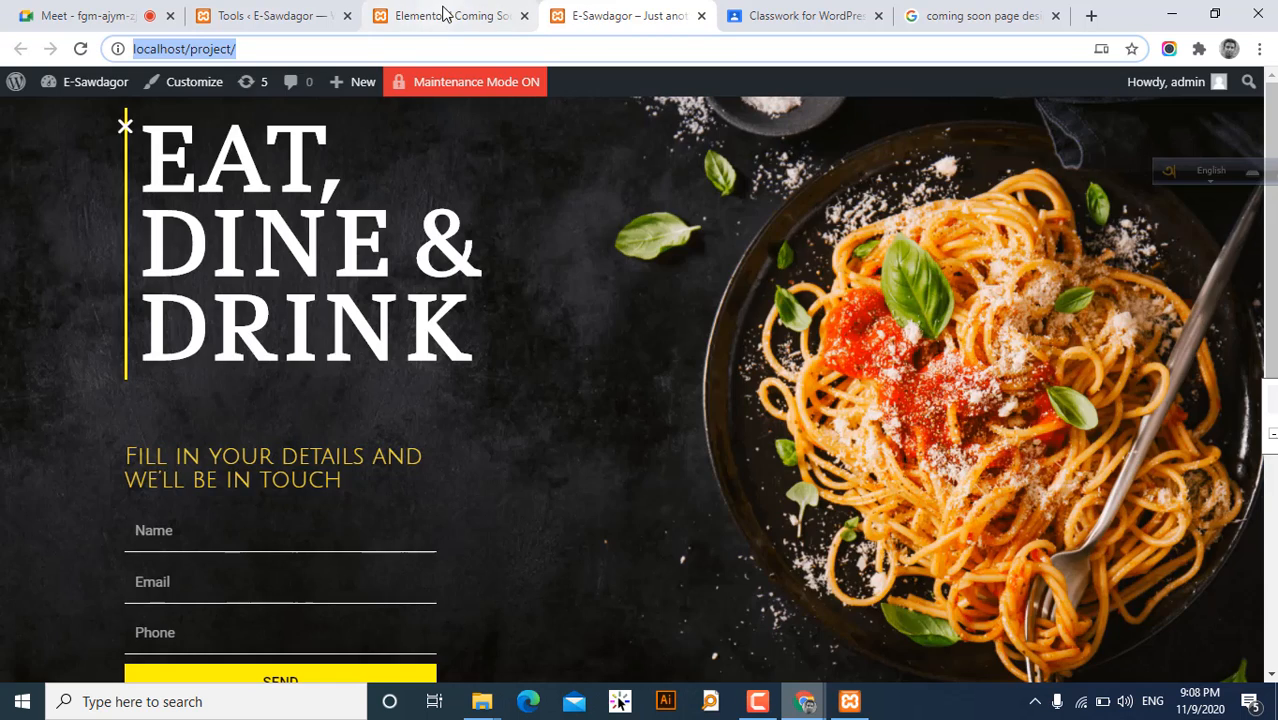
{"action": "left_click", "coordinate": [440, 16]}
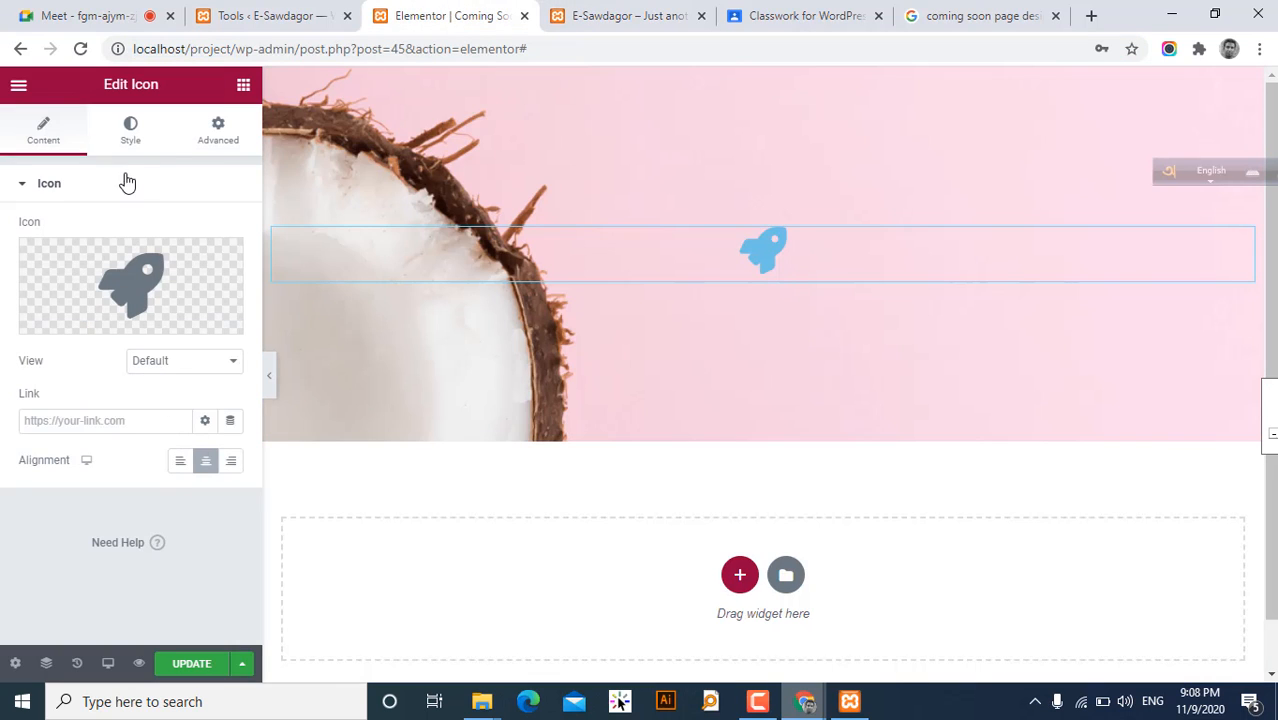
{"action": "left_click", "coordinate": [129, 136]}
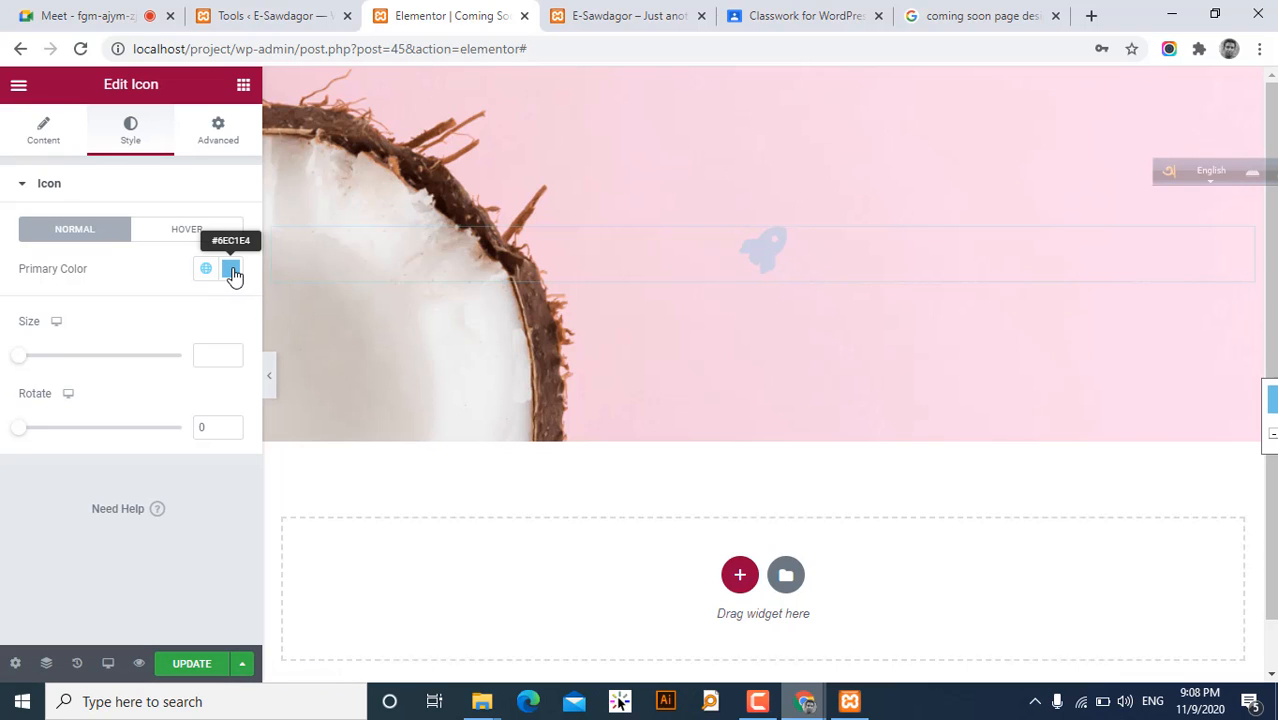
{"action": "left_click", "coordinate": [231, 271]}
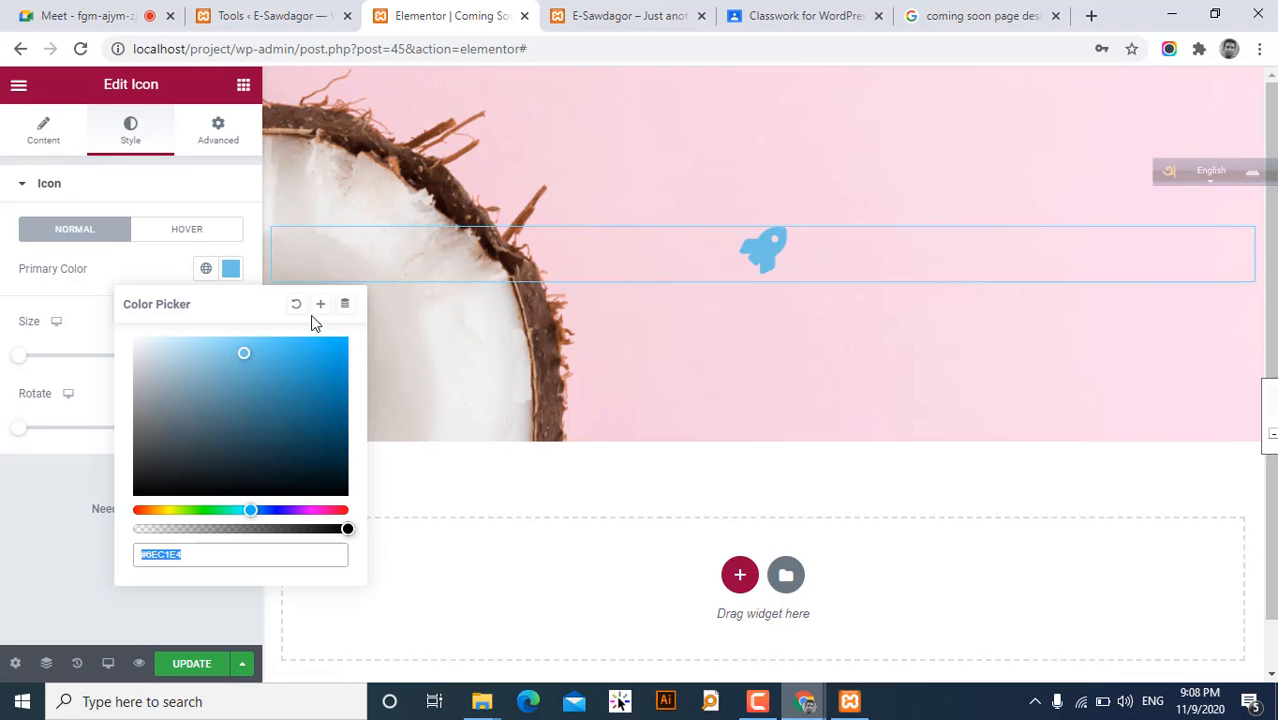
{"action": "left_click_drag", "start_coordinate": [165, 354], "coordinate": [121, 338]}
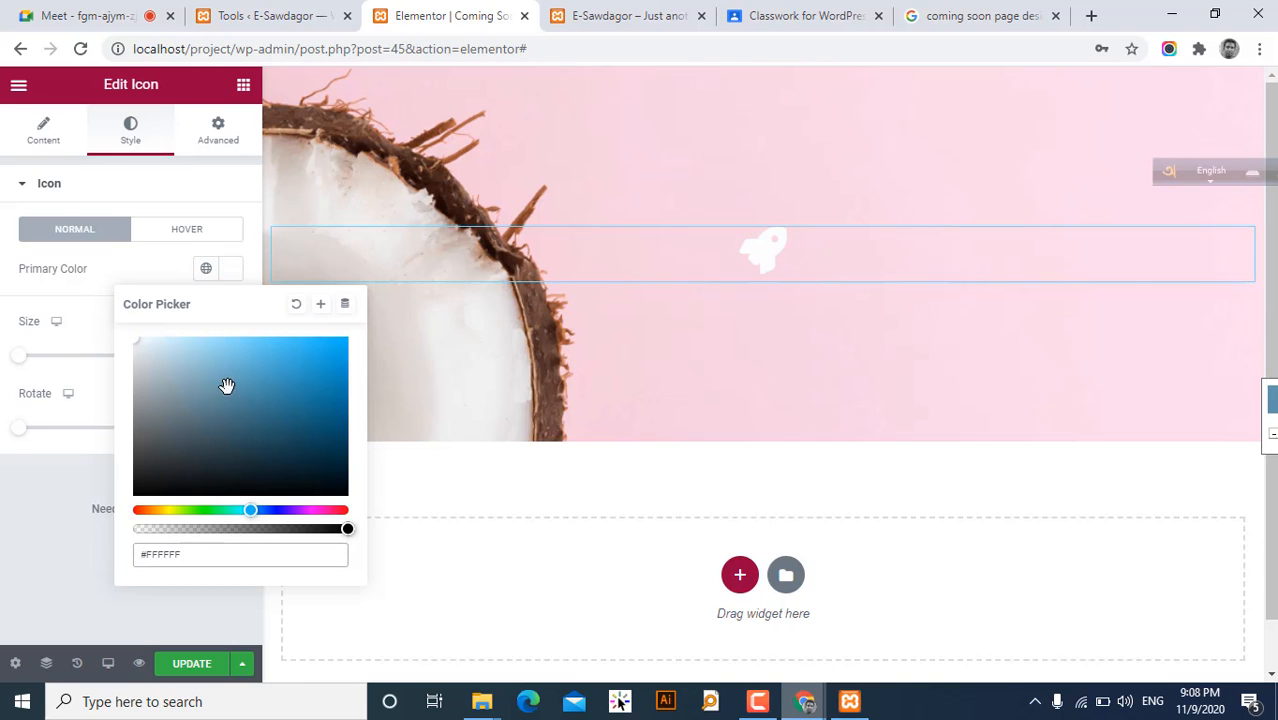
{"action": "left_click_drag", "start_coordinate": [228, 386], "coordinate": [255, 469]}
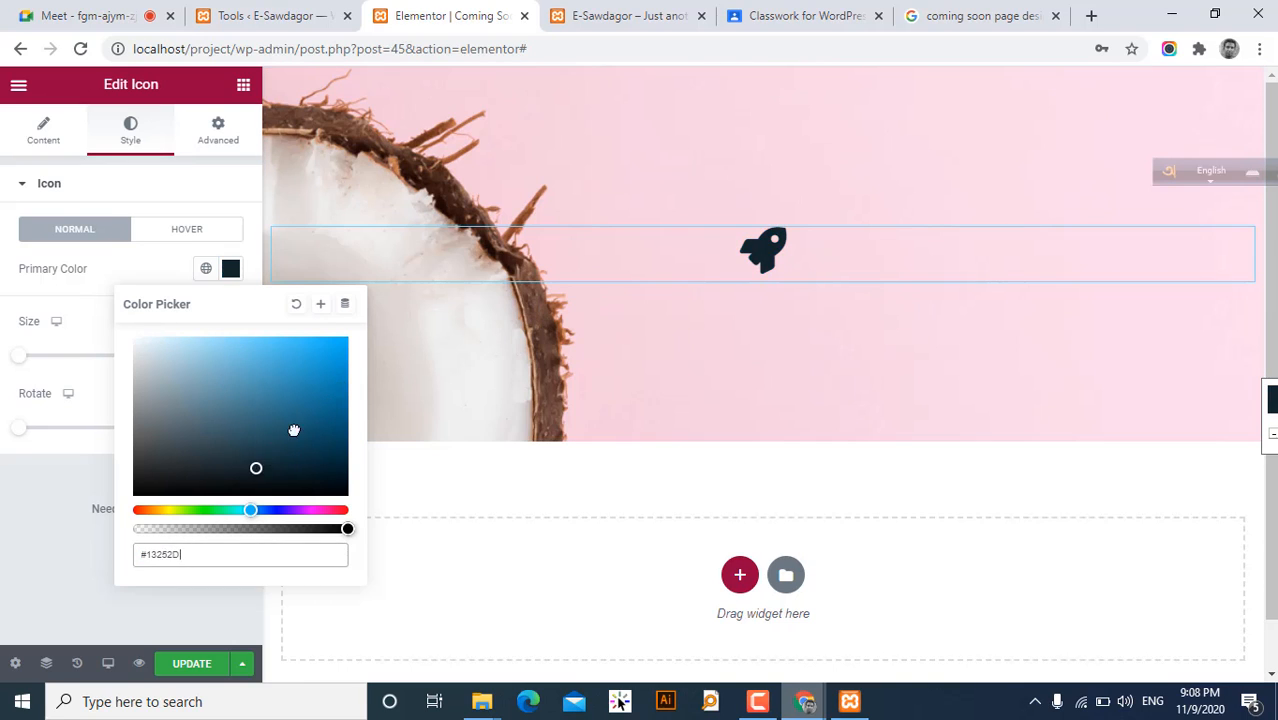
{"action": "mouse_move", "coordinate": [293, 430]}
{"action": "left_mouse_down"}
{"action": "mouse_move", "coordinate": [305, 397]}
{"action": "mouse_move", "coordinate": [313, 416]}
{"action": "left_mouse_up"}
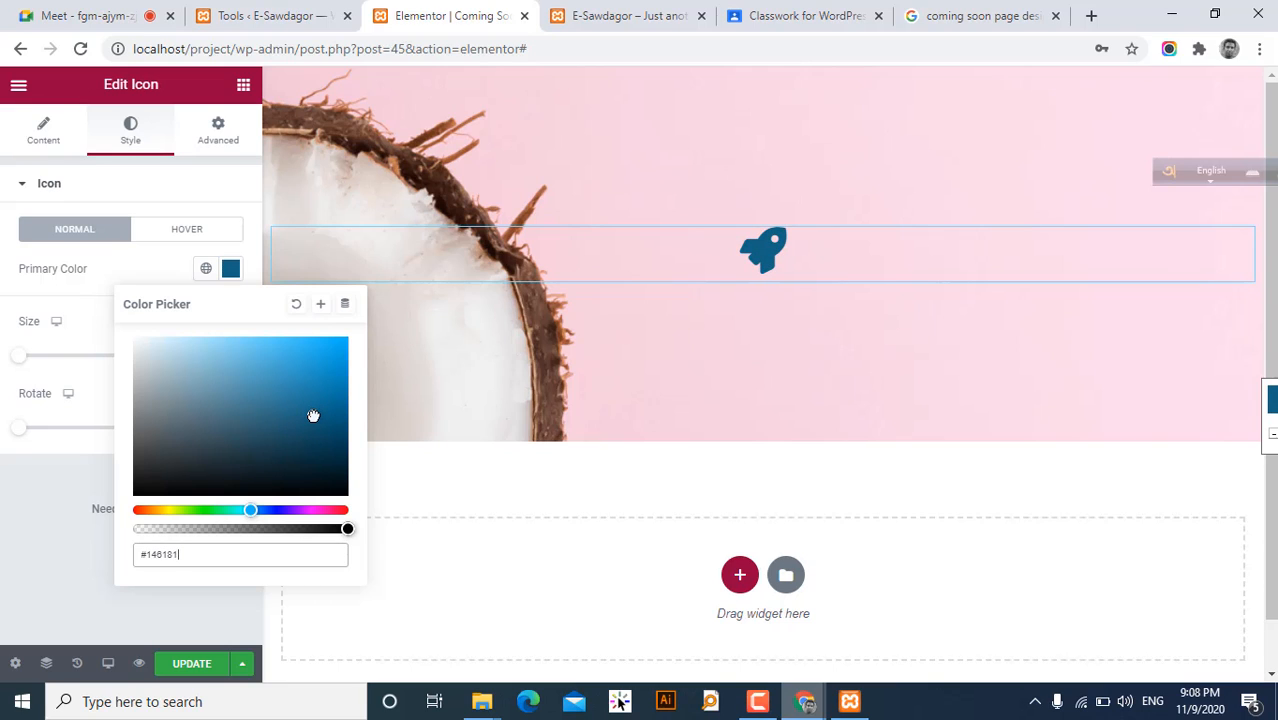
{"action": "left_click", "coordinate": [93, 263]}
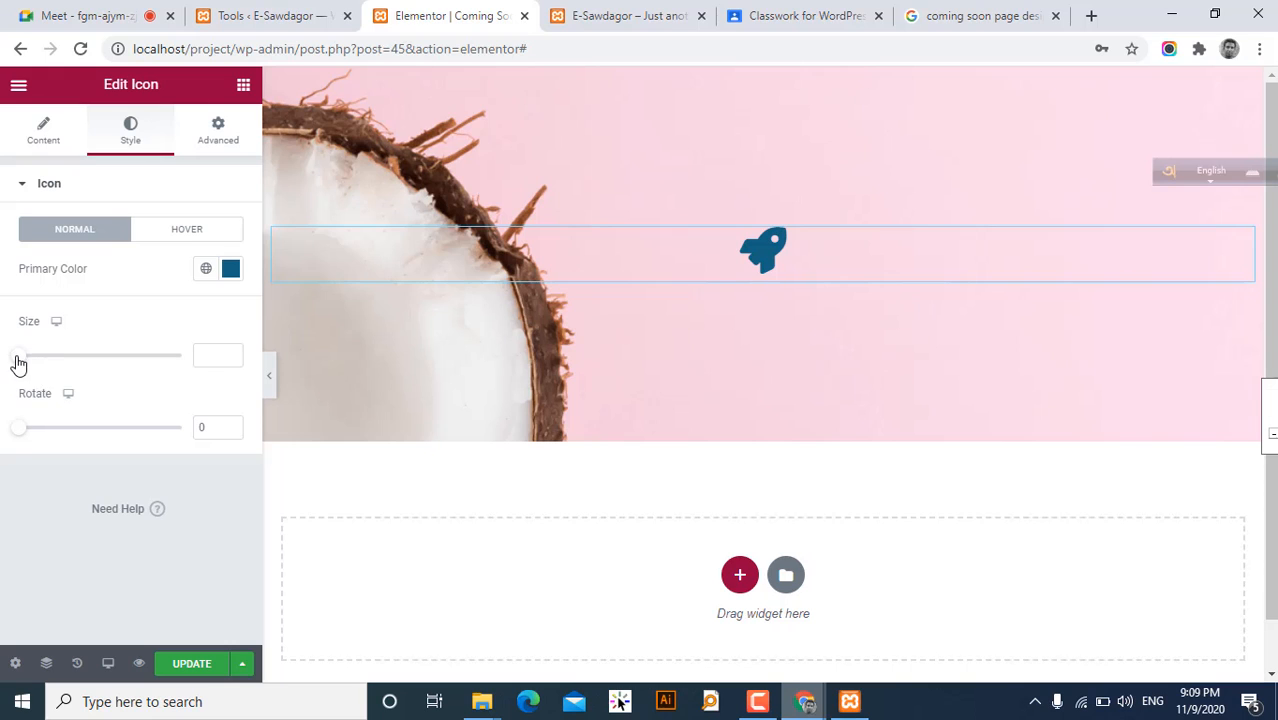
- Enlarge the rocket icon to size 102, then check the "We are coming soon" reference design and return to the Elementor editor
{"action": "left_click_drag", "start_coordinate": [17, 362], "coordinate": [68, 372]}
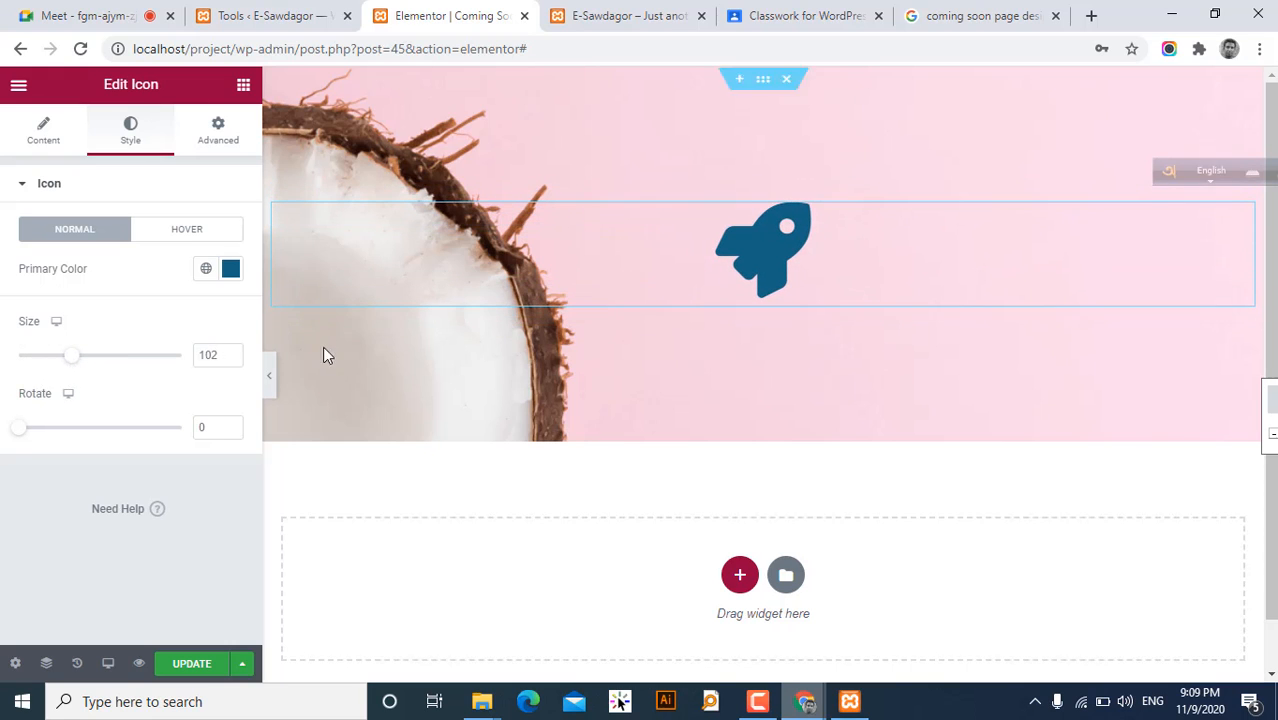
{"action": "left_click", "coordinate": [952, 20]}
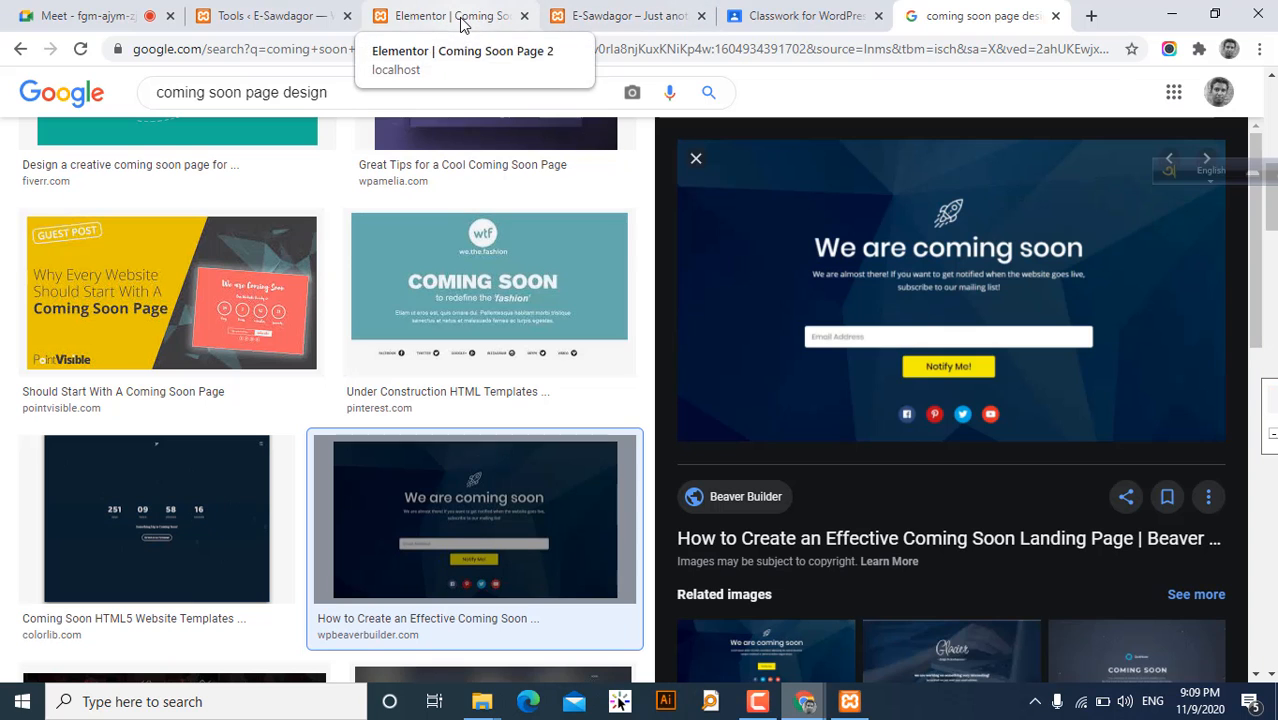
{"action": "left_click", "coordinate": [640, 10]}
{"action": "left_click", "coordinate": [430, 12]}
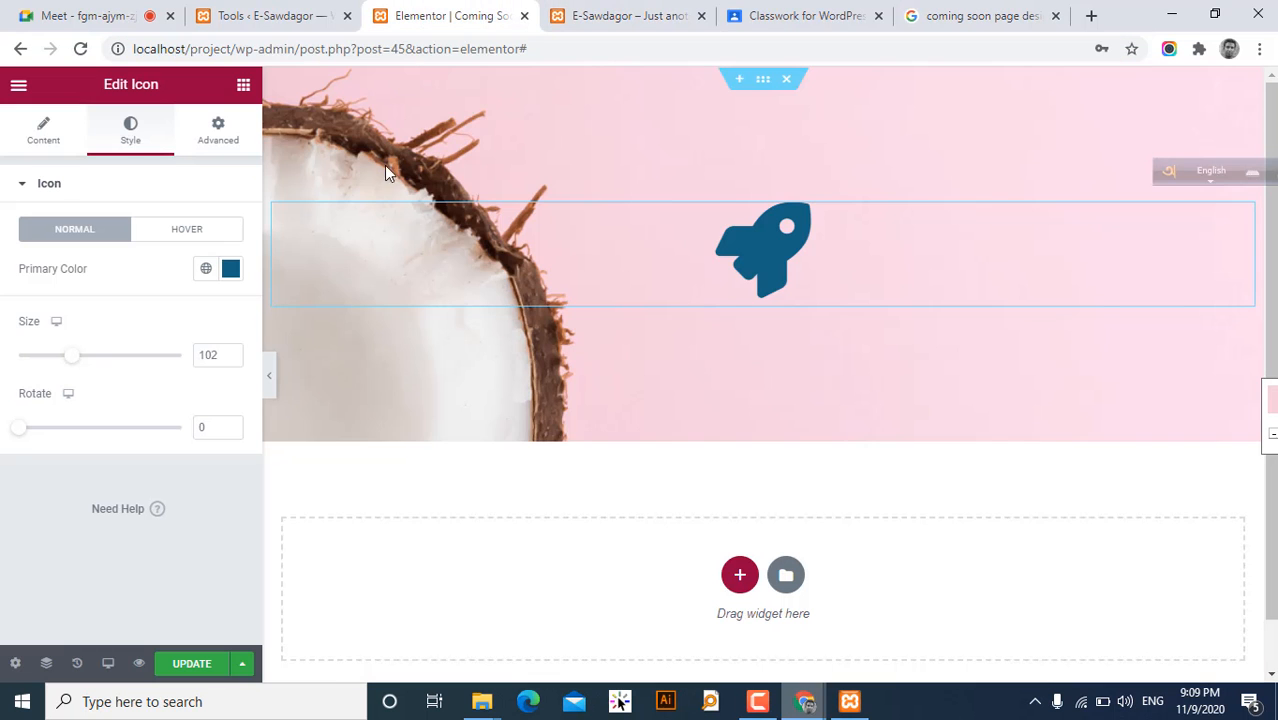
- Add a Heading widget directly below the rocket icon and center its alignment
{"action": "left_click", "coordinate": [244, 87]}
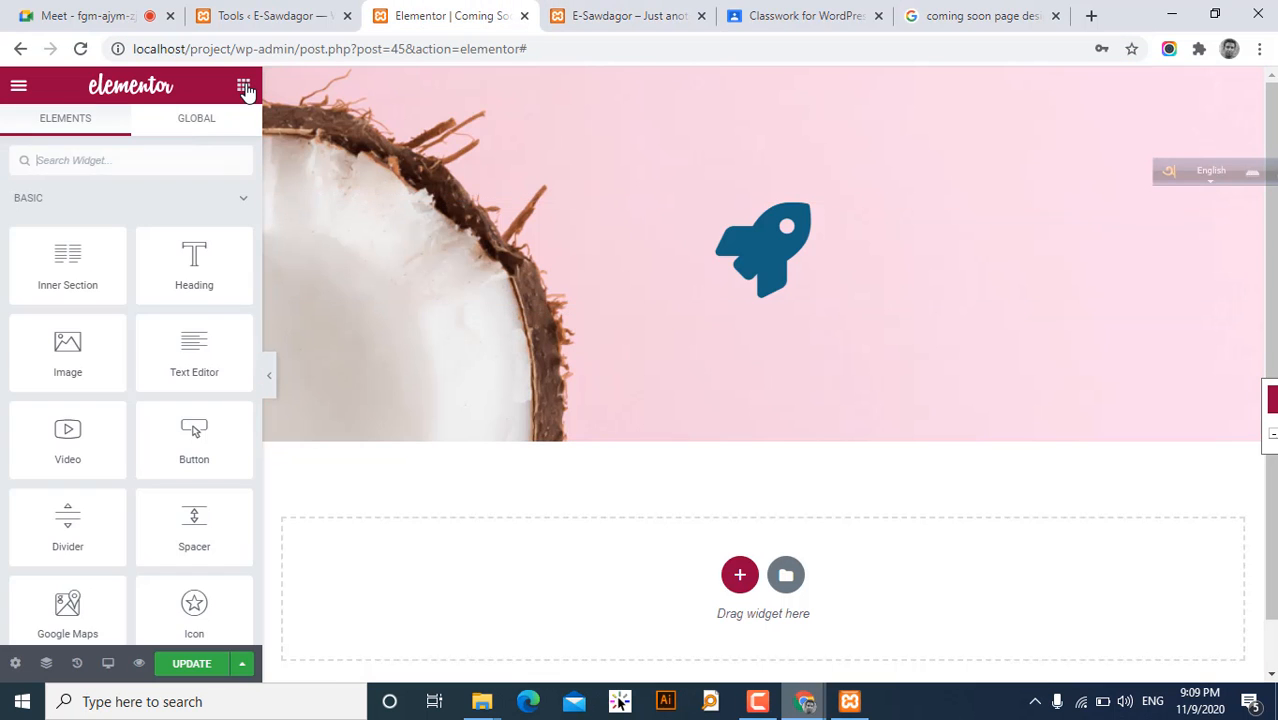
{"action": "left_click_drag", "start_coordinate": [186, 260], "coordinate": [110, 238]}
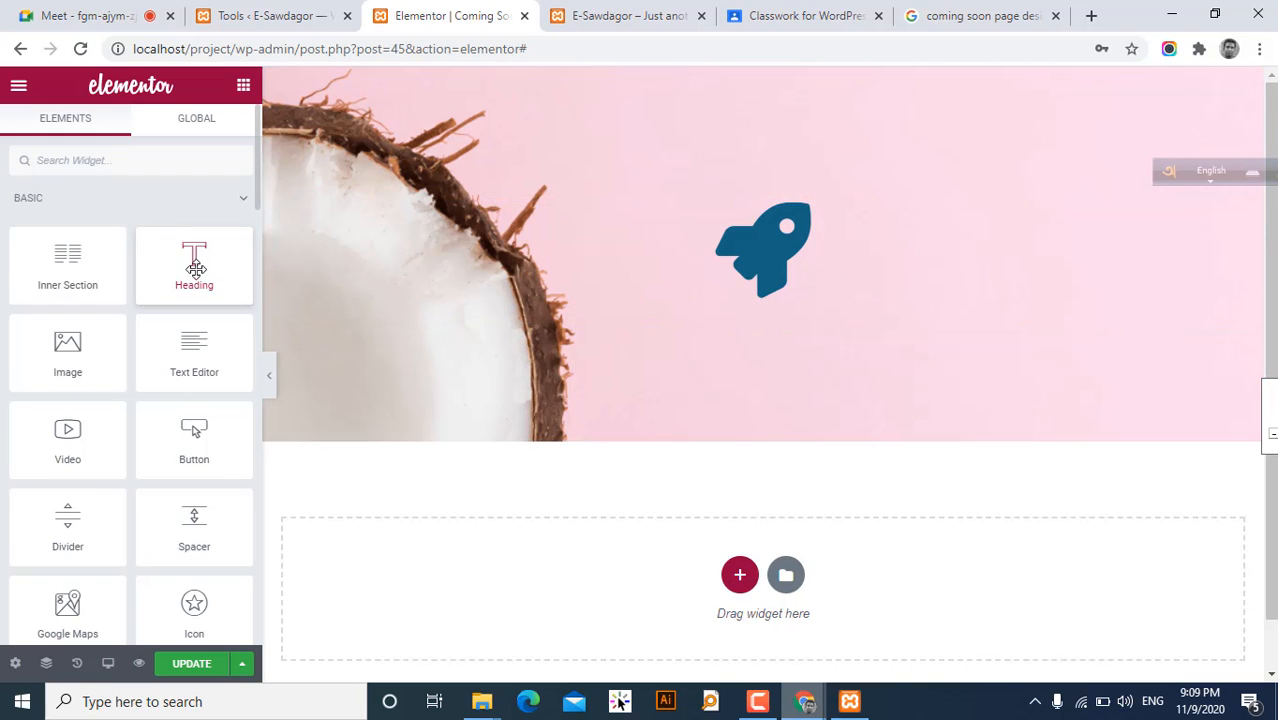
{"action": "left_click_drag", "start_coordinate": [188, 262], "coordinate": [790, 284]}
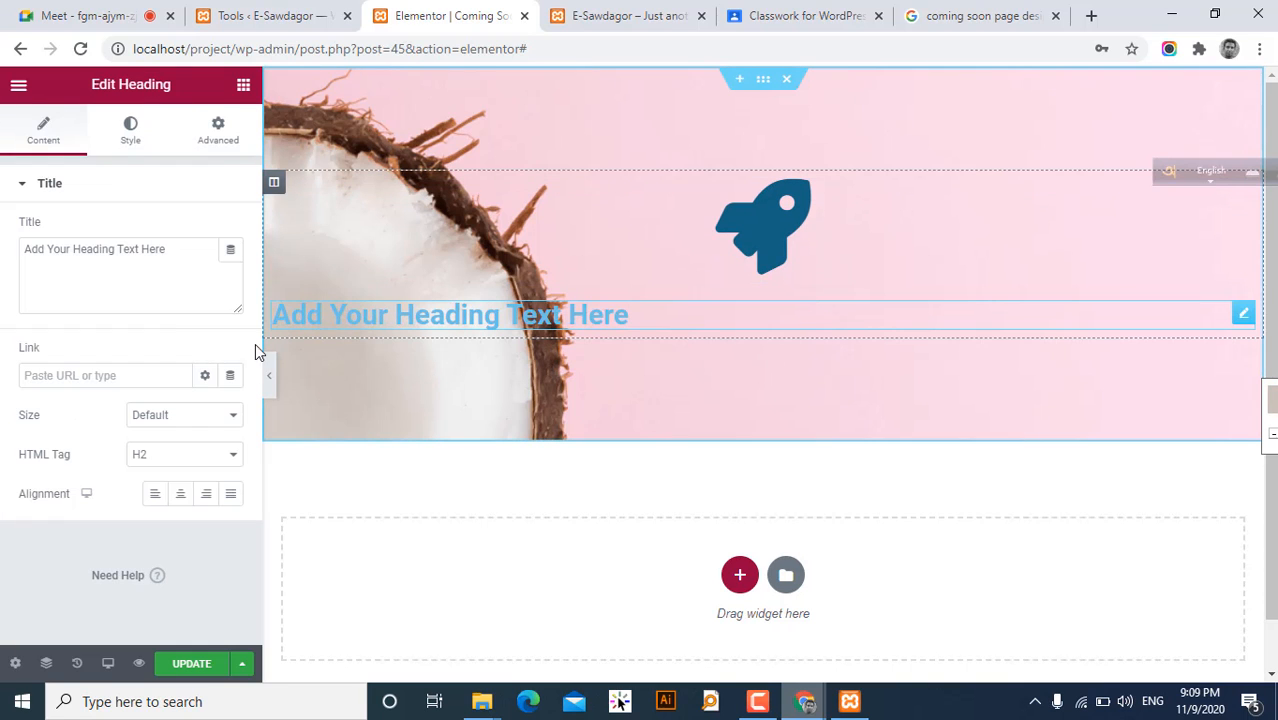
{"action": "left_click", "coordinate": [181, 503]}
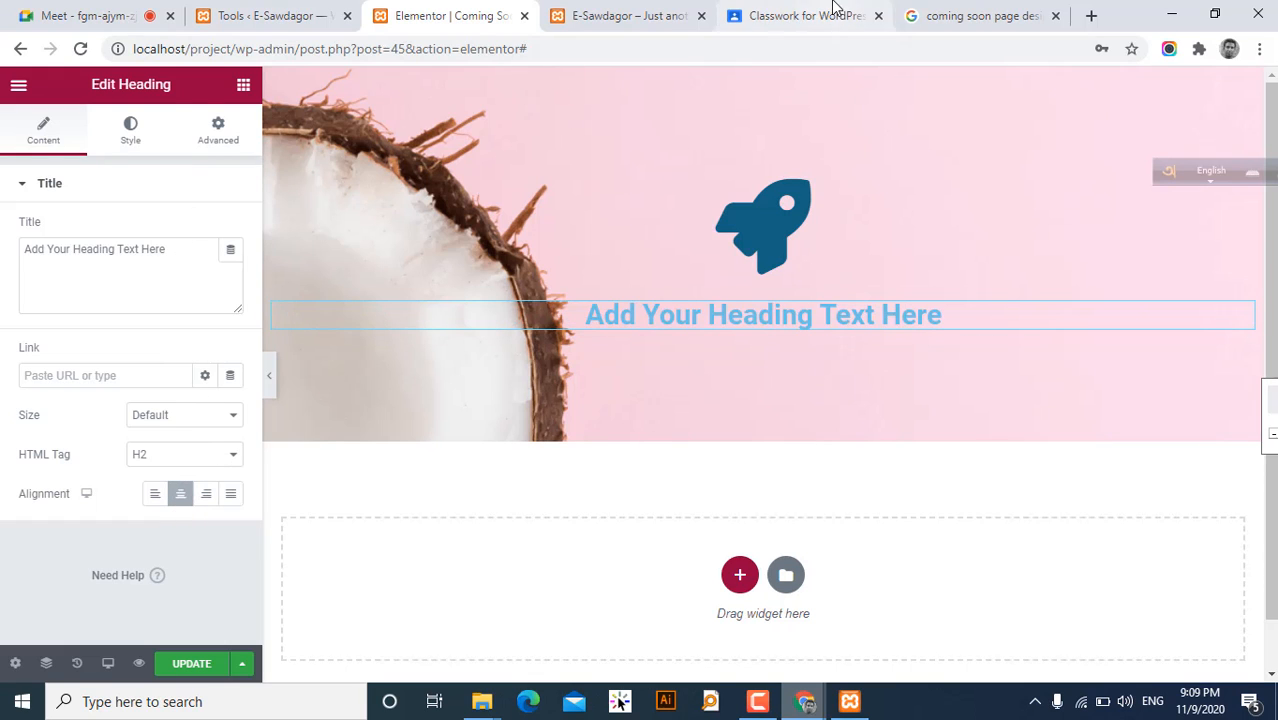
- Check the reference design, close the E-Sawdagor site preview tab and return to the Elementor editor
{"action": "left_click", "coordinate": [945, 15]}
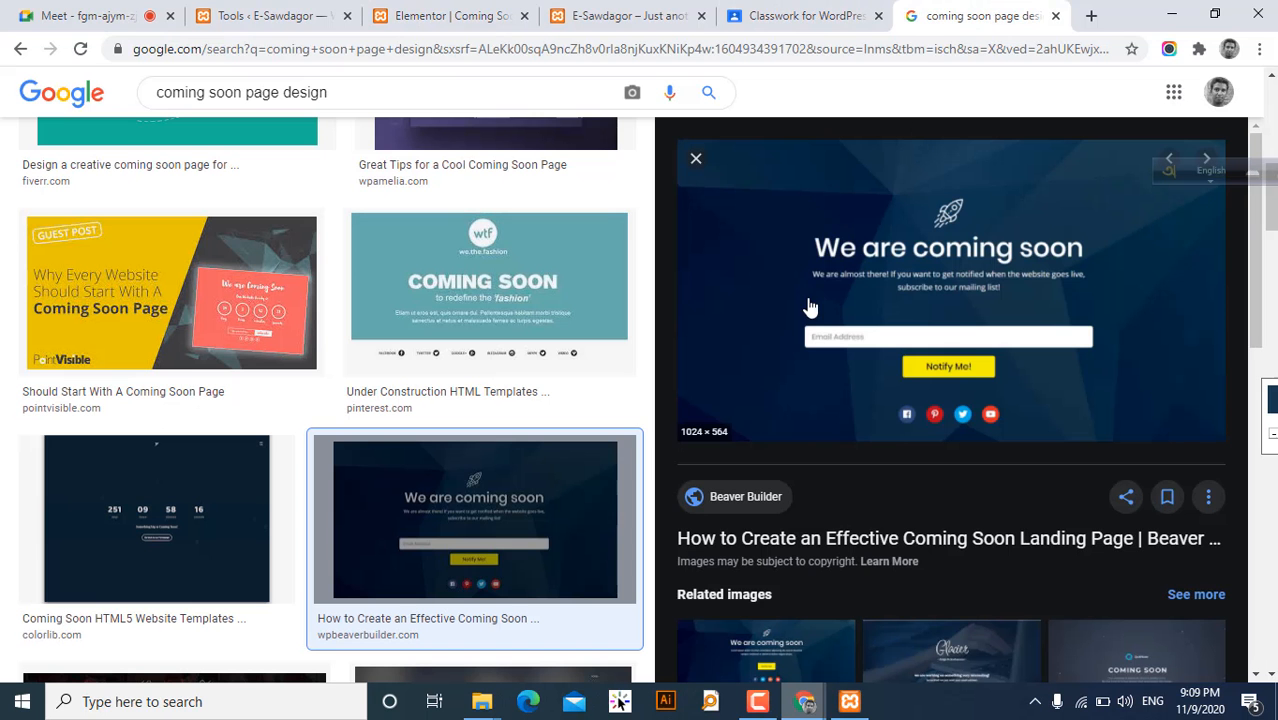
{"action": "left_click", "coordinate": [805, 15]}
{"action": "left_click", "coordinate": [613, 15]}
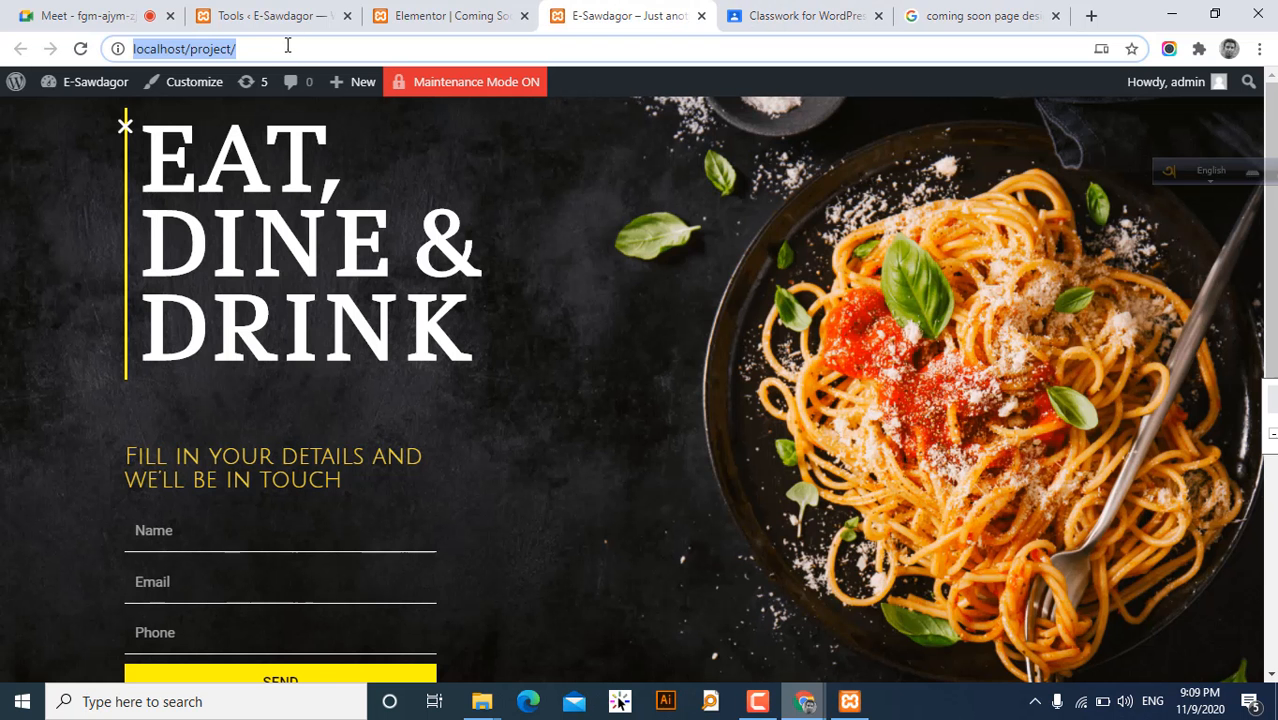
{"action": "left_click", "coordinate": [414, 12]}
{"action": "left_click", "coordinate": [701, 16]}
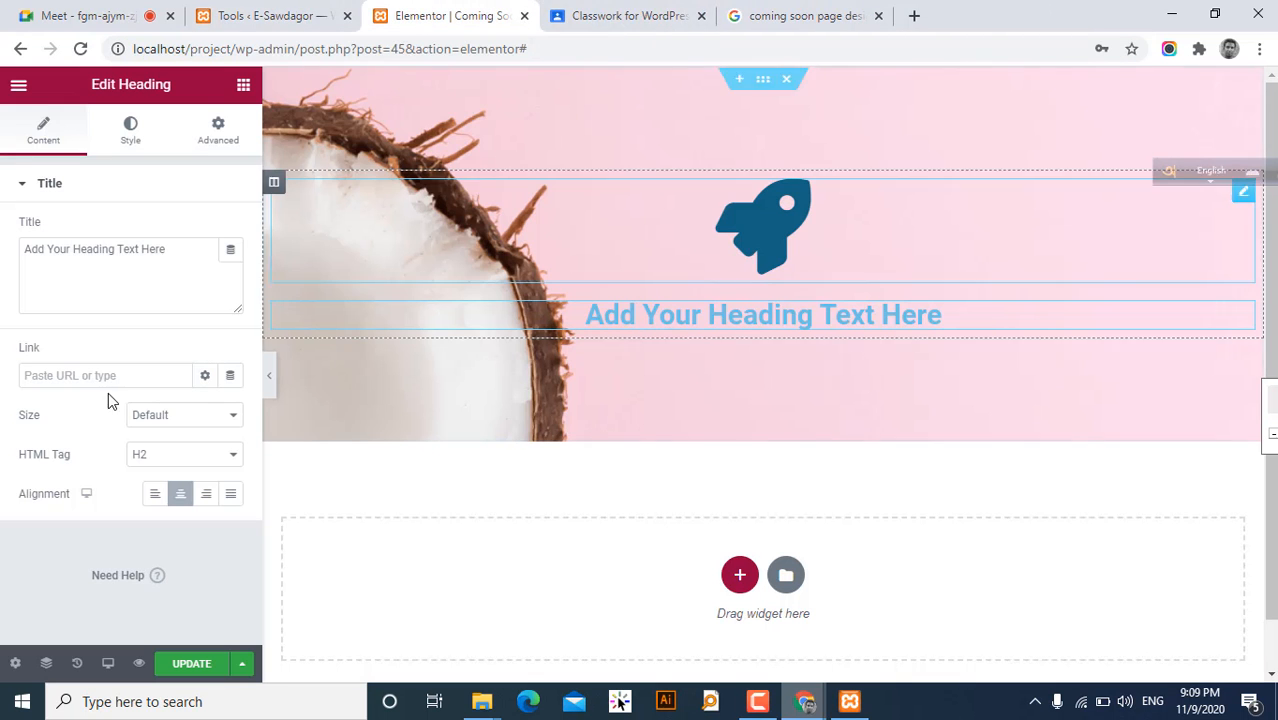
- Replace the heading's title with "We Are Coming Soon" and set its size to Large
{"action": "left_click_drag", "start_coordinate": [191, 248], "coordinate": [5, 252]}
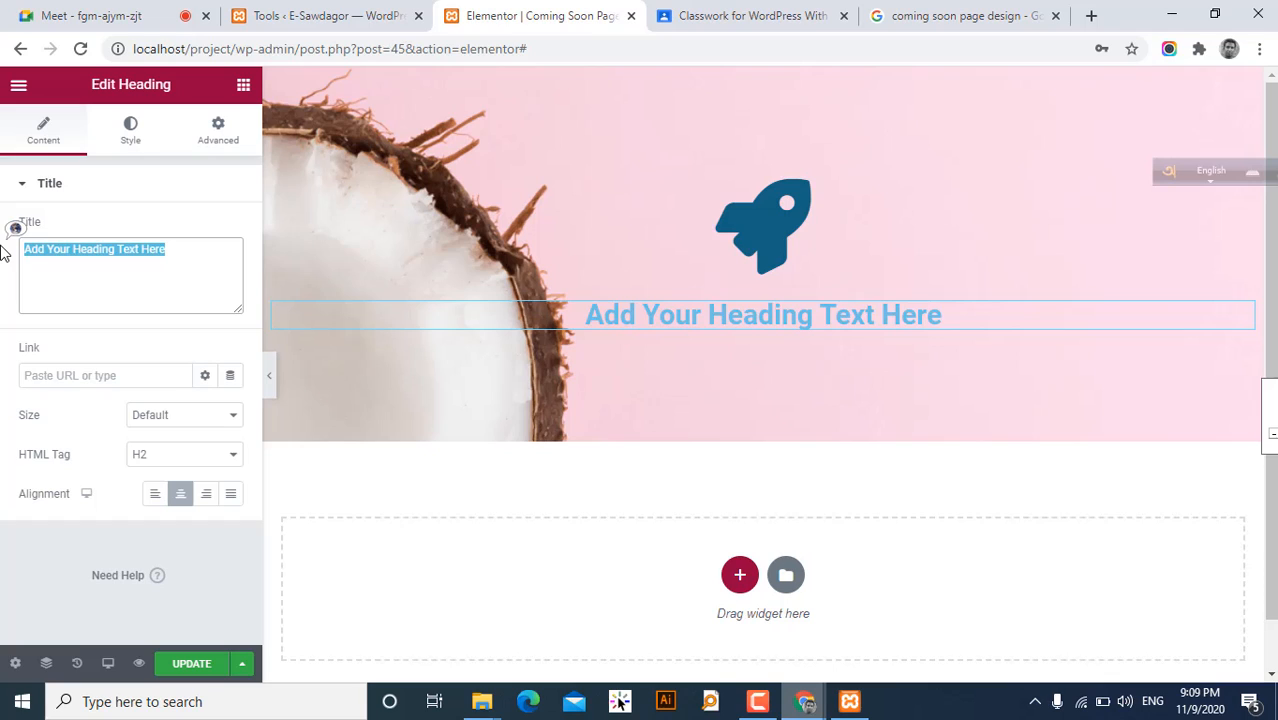
{"action": "type", "text": "We Are C"}
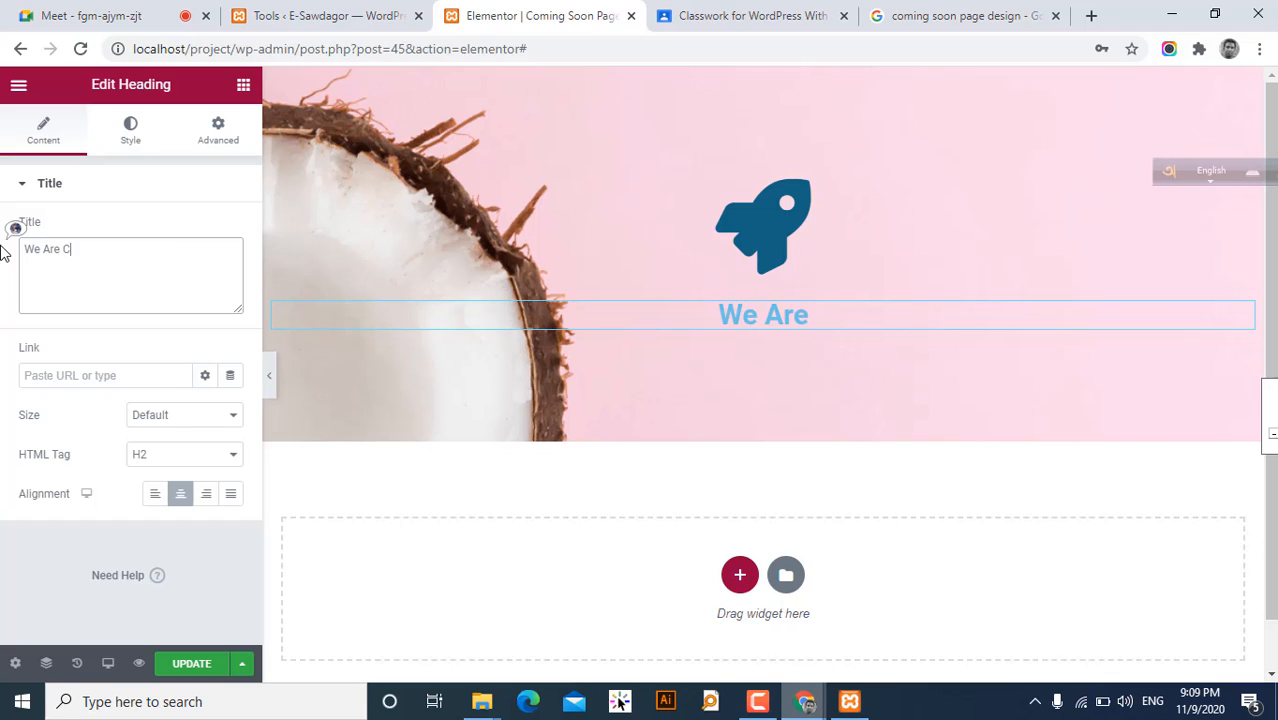
{"action": "type", "text": "oming Soon"}
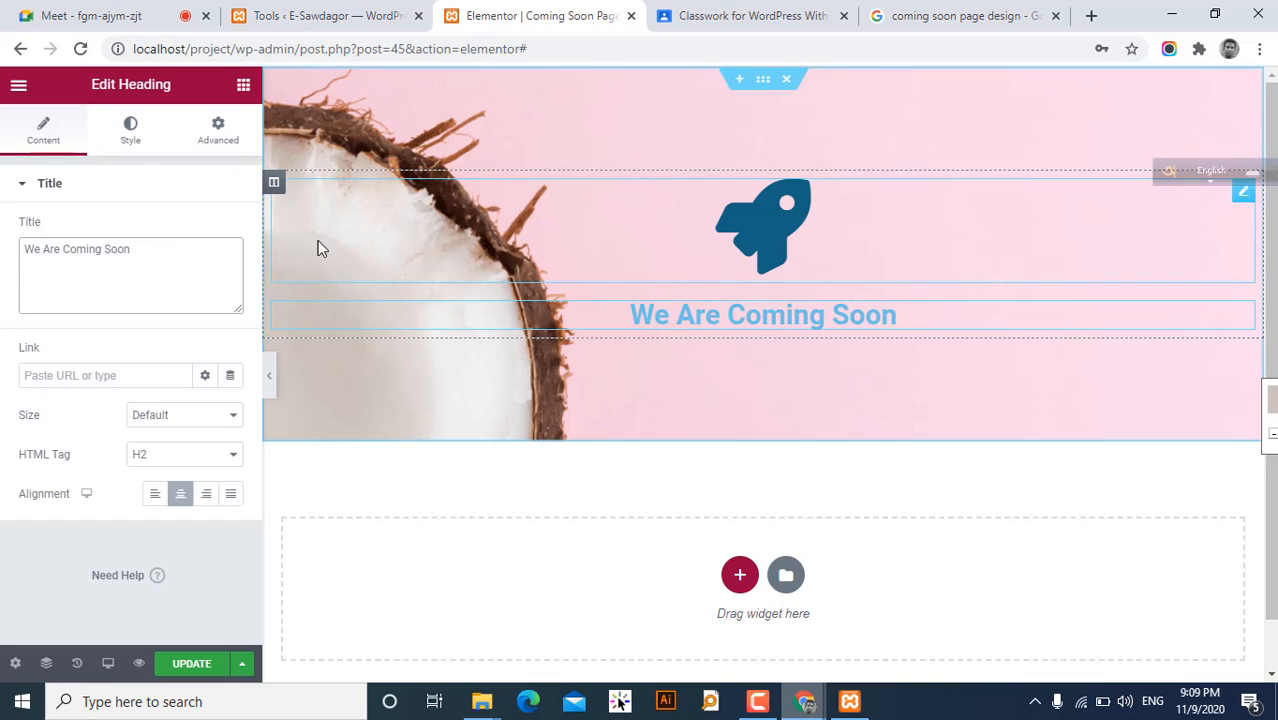
{"action": "left_click", "coordinate": [186, 420]}
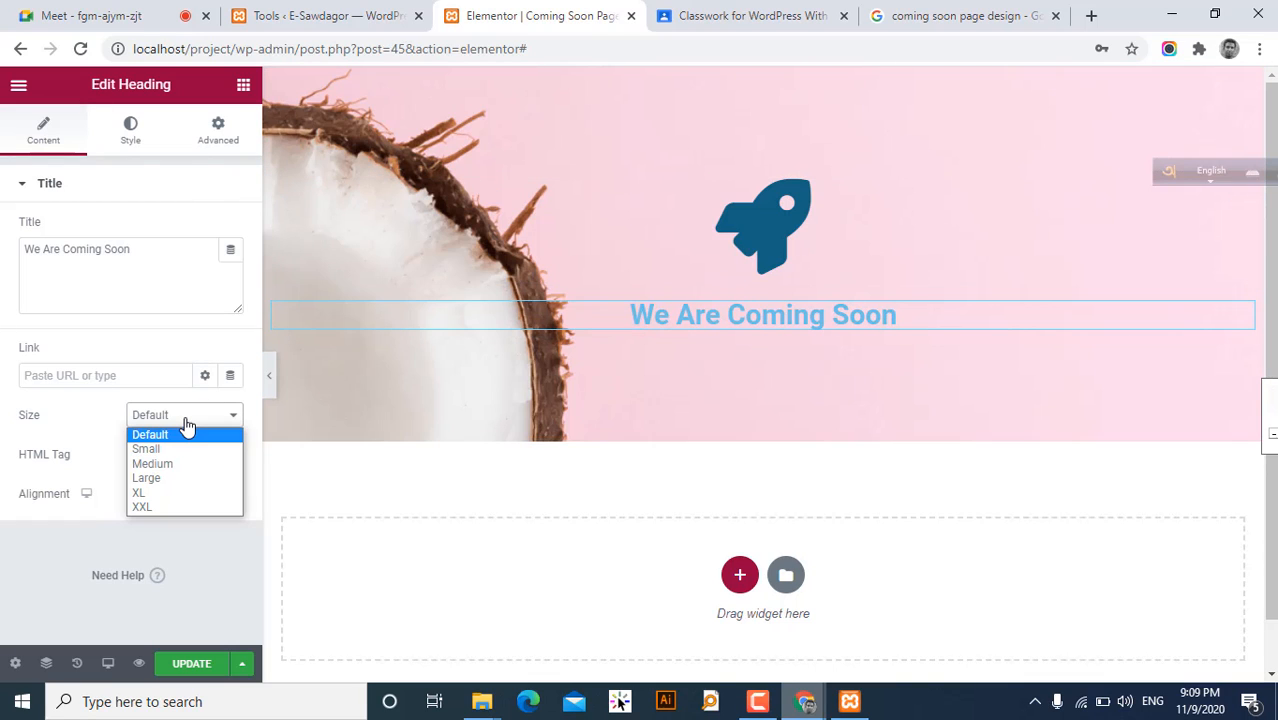
{"action": "left_click", "coordinate": [178, 463]}
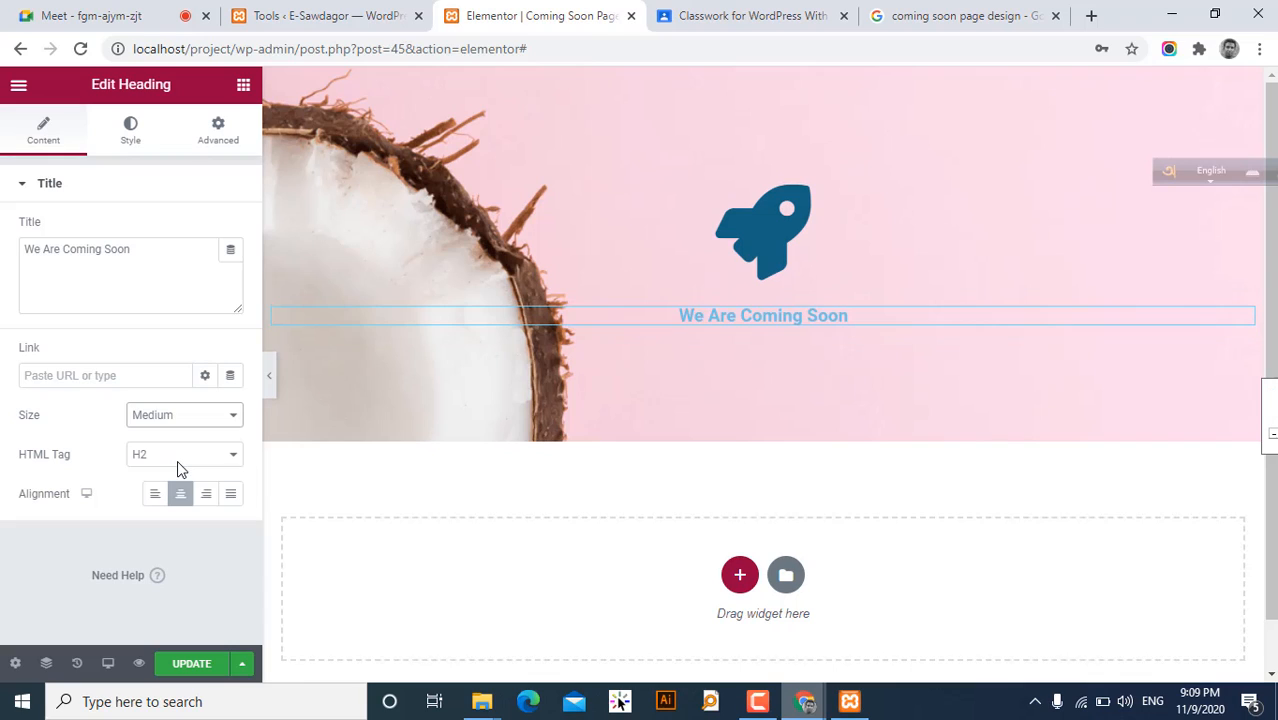
{"action": "left_click", "coordinate": [224, 418]}
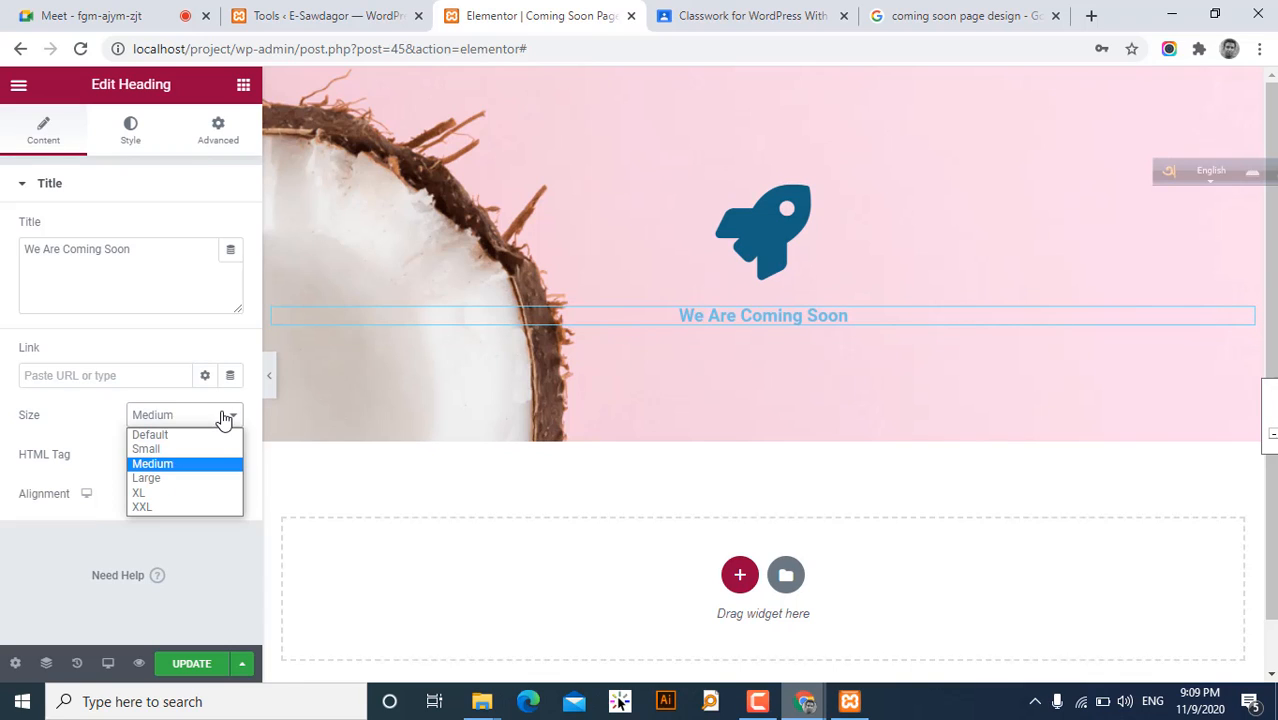
{"action": "left_click", "coordinate": [186, 476]}
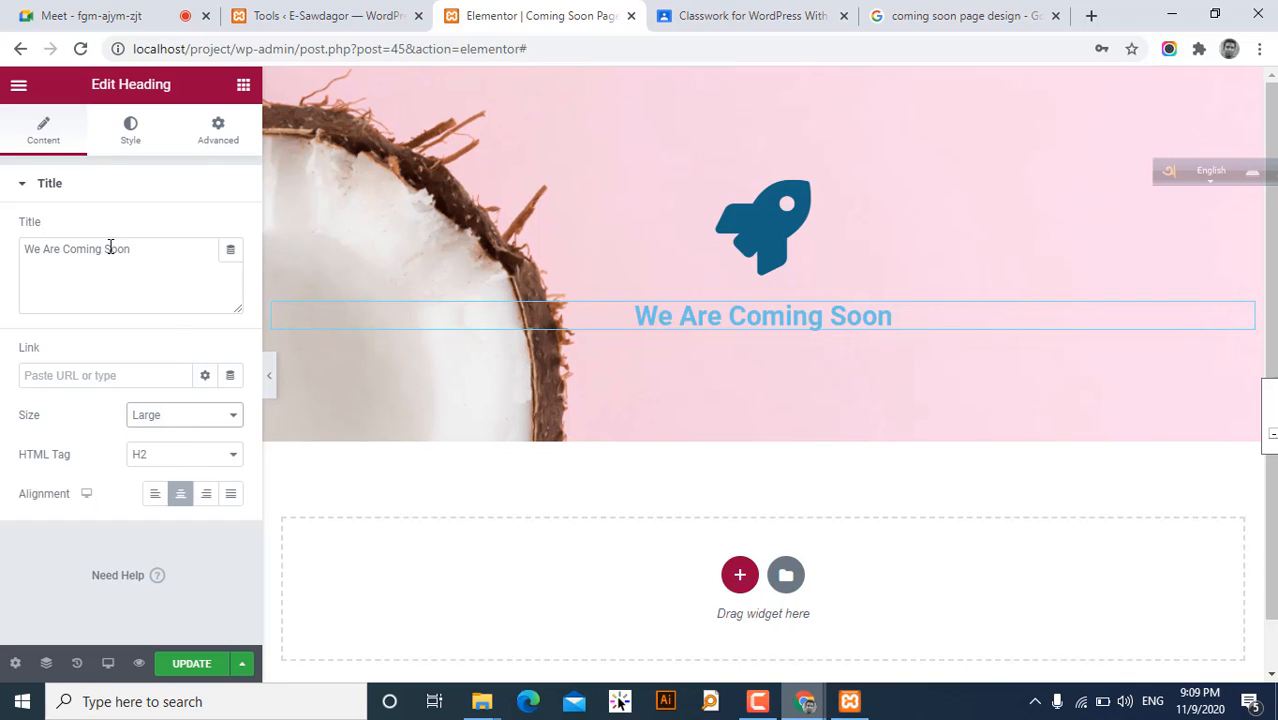
- Compare with the reference design in the other tab, return to the Elementor editor and set the heading's text color to muted purple #726A86
{"action": "left_click", "coordinate": [148, 131]}
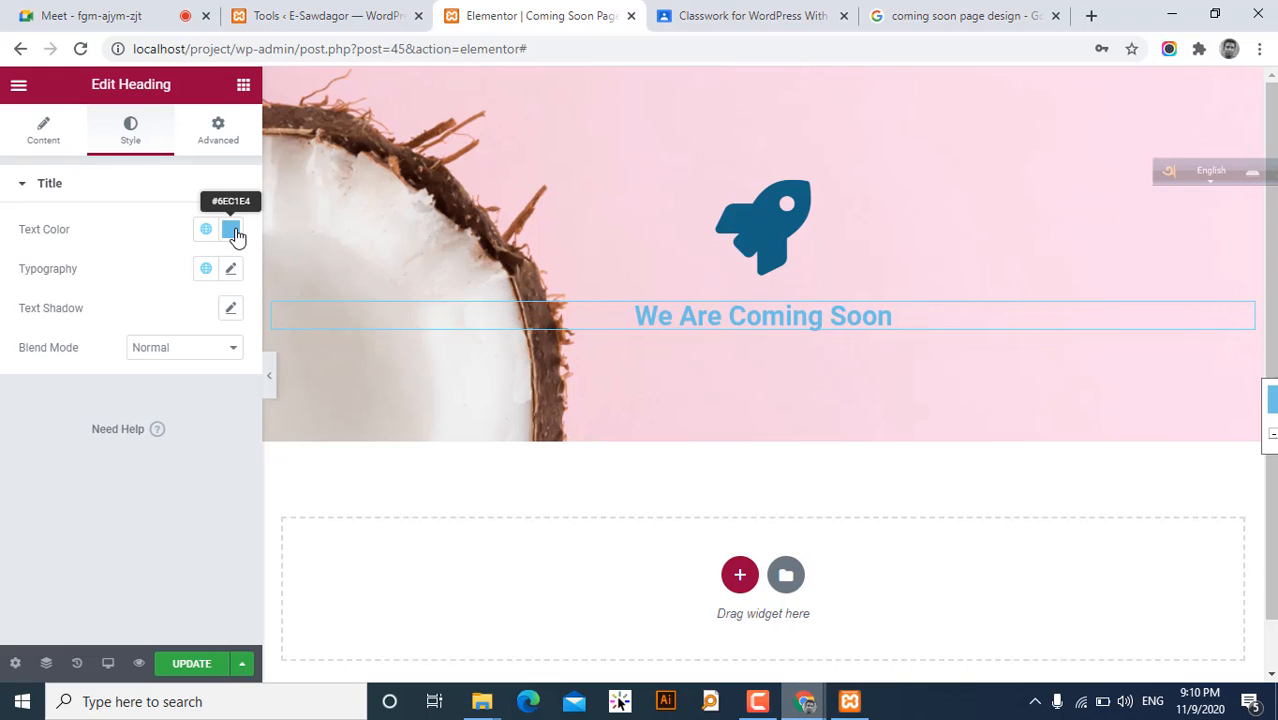
{"action": "left_click", "coordinate": [935, 15]}
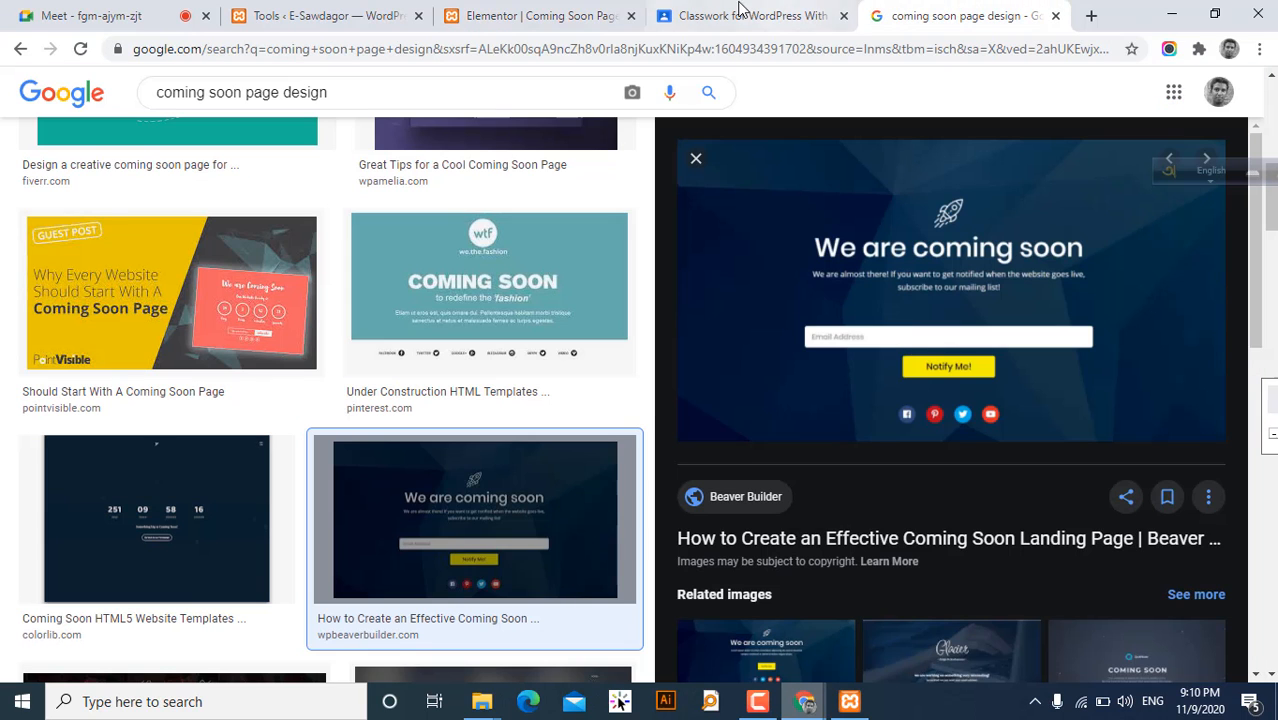
{"action": "left_click", "coordinate": [567, 10]}
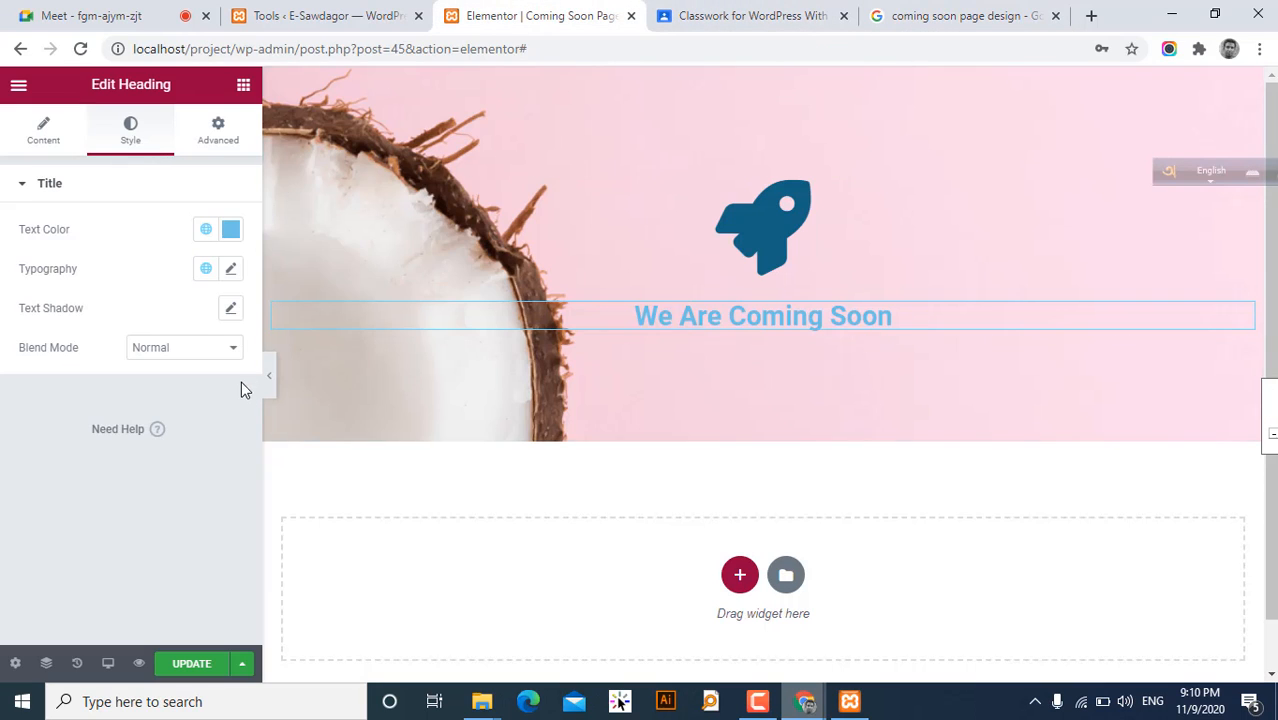
{"action": "left_click", "coordinate": [232, 231]}
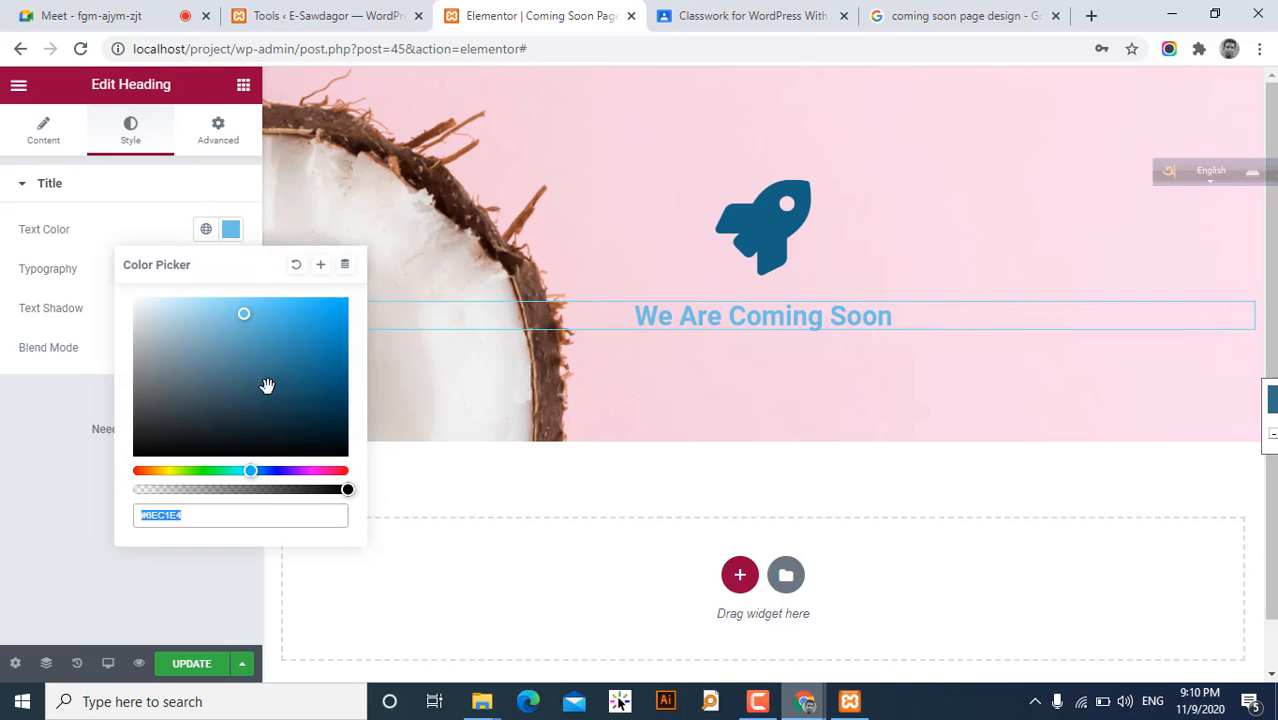
{"action": "type", "text": "#FFFFFF"}
{"action": "mouse_move", "coordinate": [140, 322]}
{"action": "left_mouse_down"}
{"action": "mouse_move", "coordinate": [151, 391]}
{"action": "mouse_move", "coordinate": [200, 422]}
{"action": "mouse_move", "coordinate": [246, 349]}
{"action": "mouse_move", "coordinate": [145, 462]}
{"action": "left_mouse_up"}
{"action": "left_click_drag", "start_coordinate": [277, 468], "coordinate": [286, 470]}
{"action": "mouse_move", "coordinate": [314, 399]}
{"action": "left_mouse_down"}
{"action": "mouse_move", "coordinate": [355, 296]}
{"action": "mouse_move", "coordinate": [183, 334]}
{"action": "mouse_move", "coordinate": [176, 373]}
{"action": "left_mouse_up"}
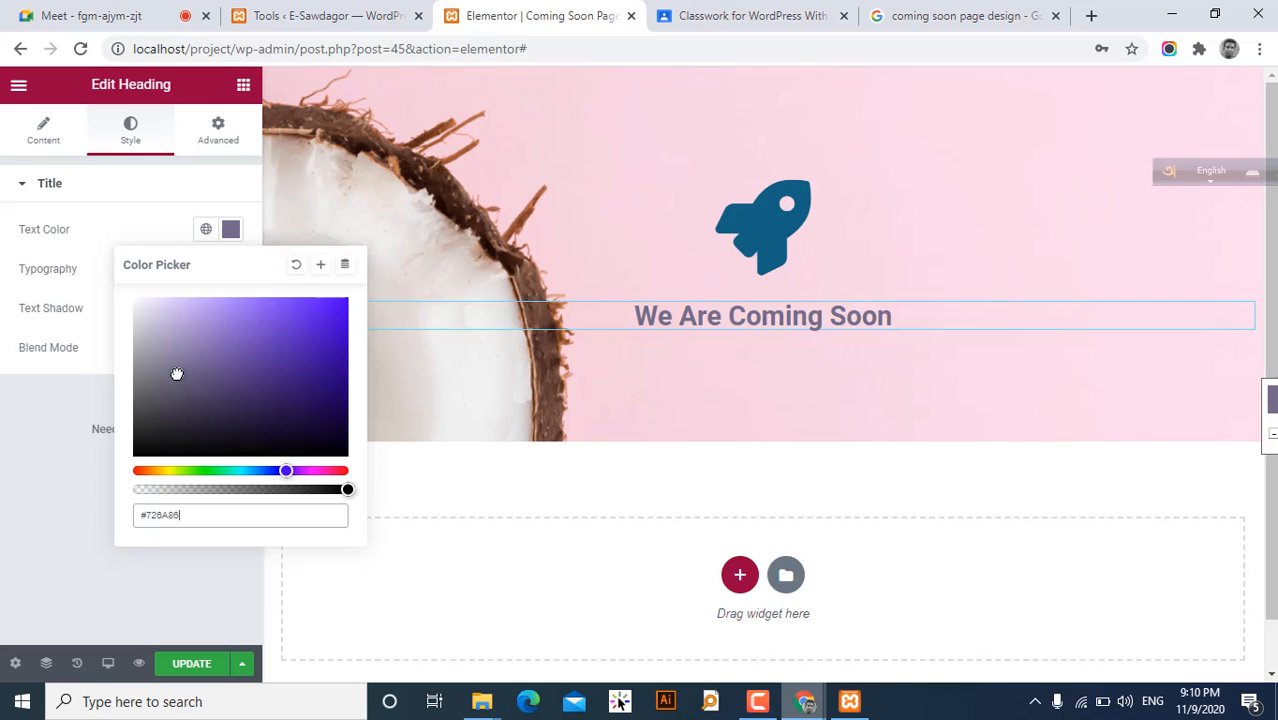
{"action": "left_click", "coordinate": [11, 465]}
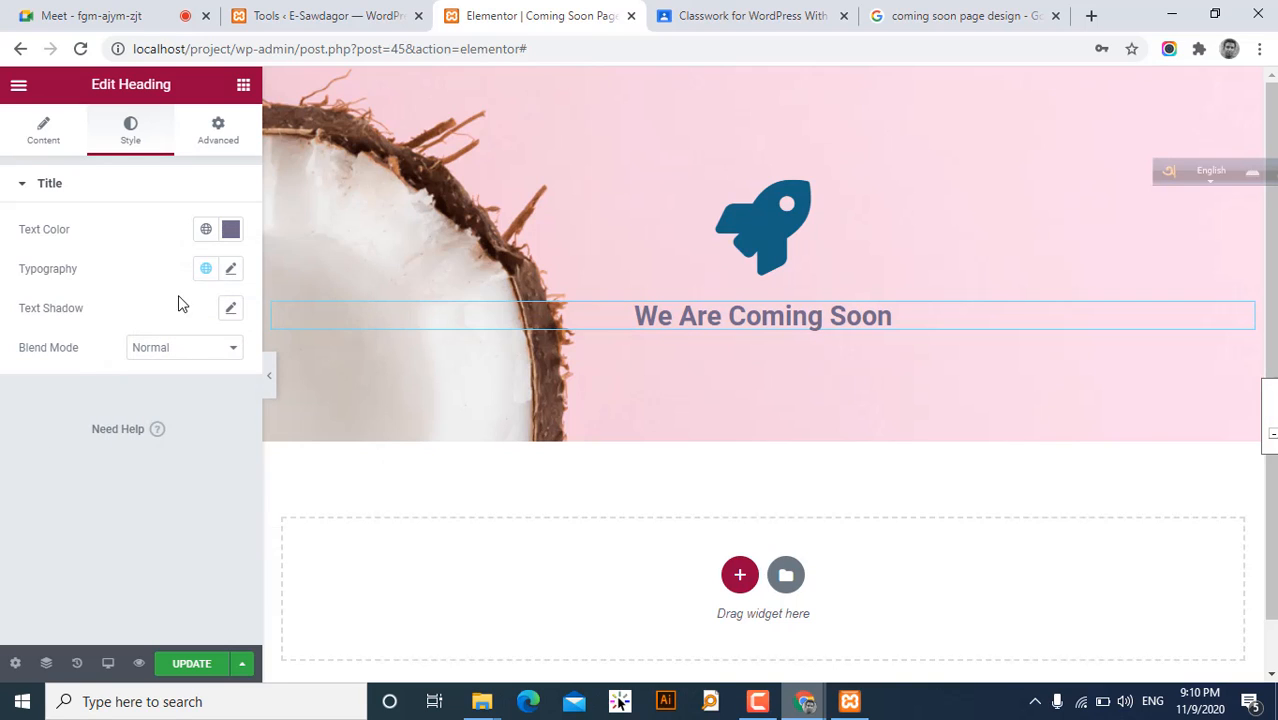
- Search the heading's typography font families for "oswa" and choose Oswald
{"action": "left_click", "coordinate": [232, 272]}
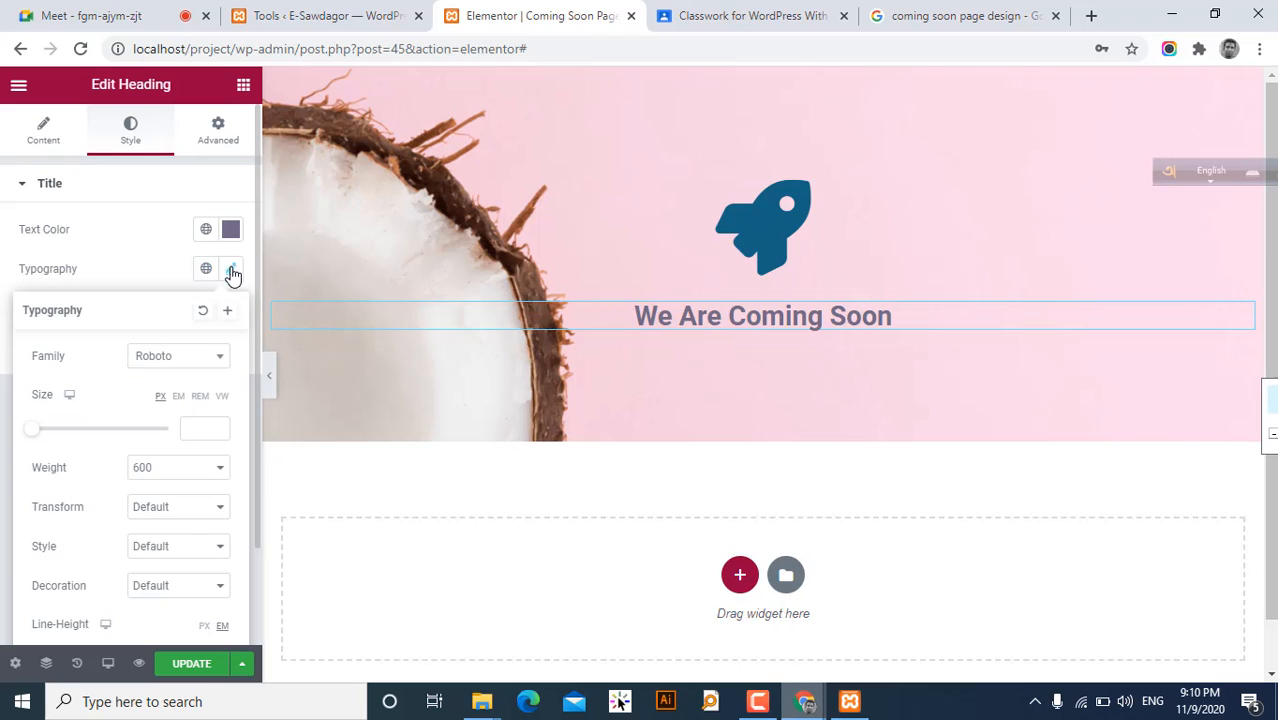
{"action": "left_click", "coordinate": [195, 360]}
{"action": "scroll", "coordinate": [165, 485], "scroll_direction": "down", "scroll_amount": 5}
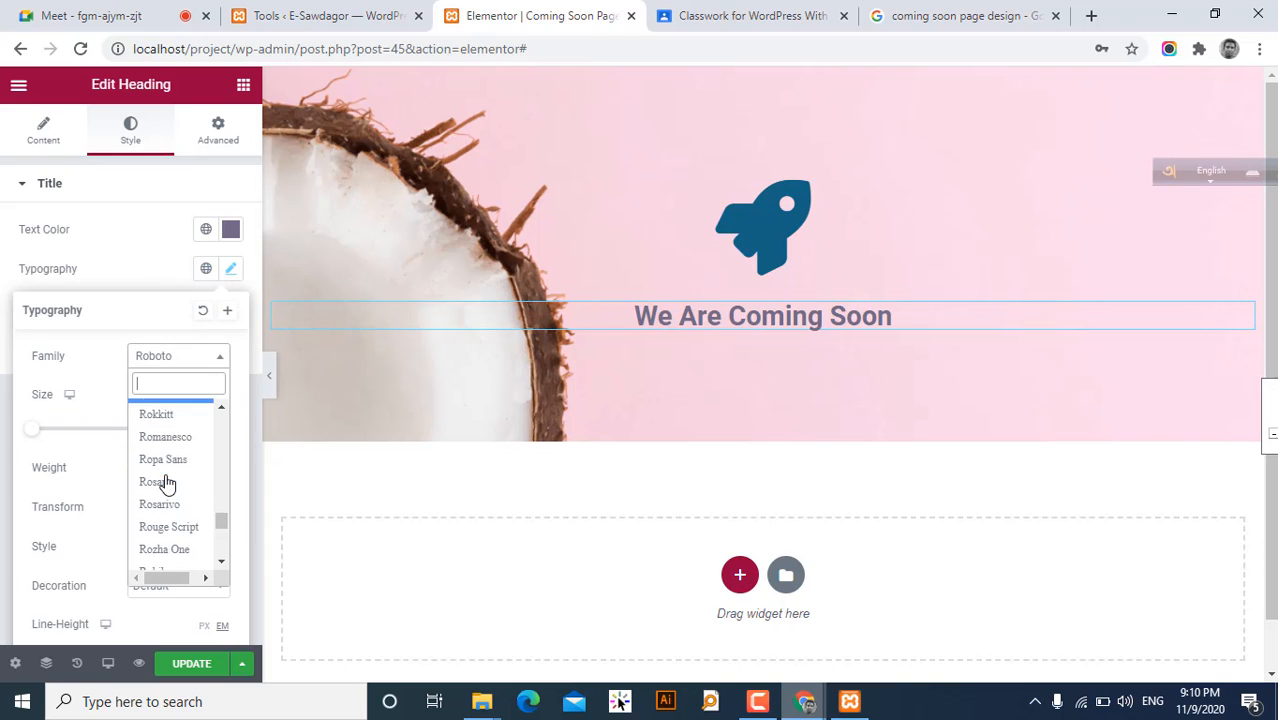
{"action": "scroll", "coordinate": [200, 492], "scroll_direction": "down", "scroll_amount": 6}
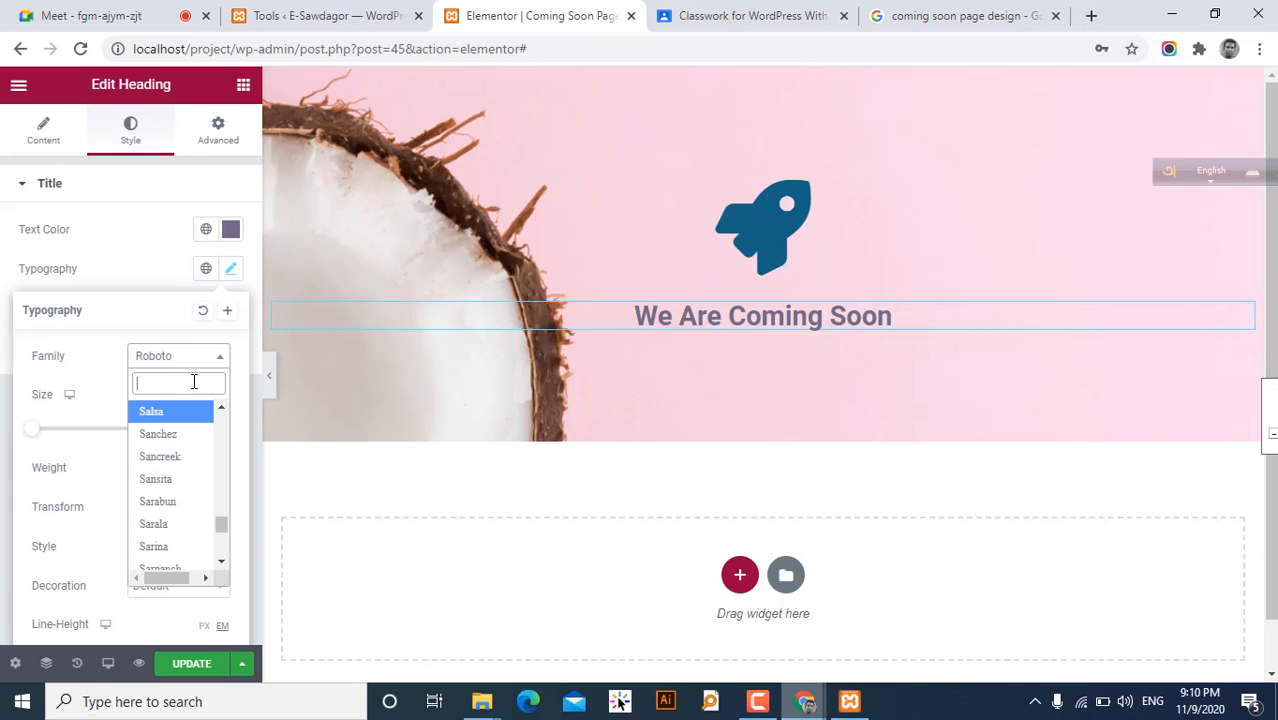
{"action": "type", "text": "oswa"}
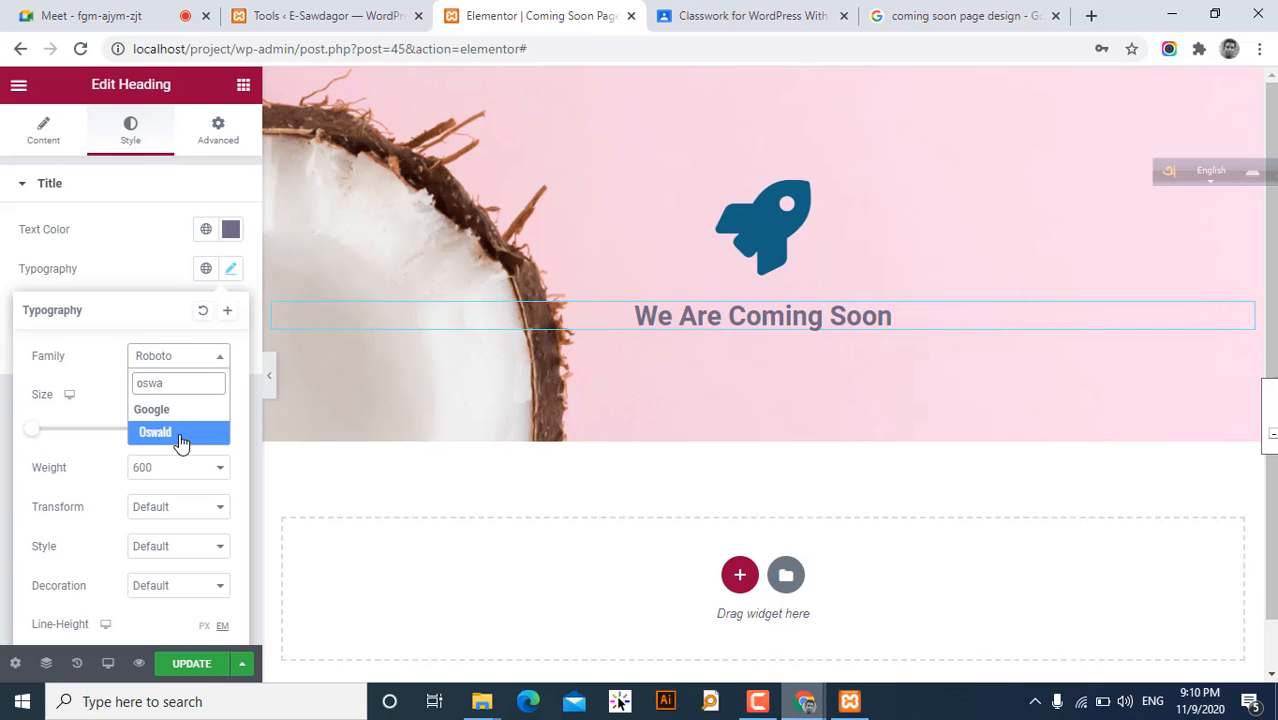
{"action": "left_click", "coordinate": [176, 436]}
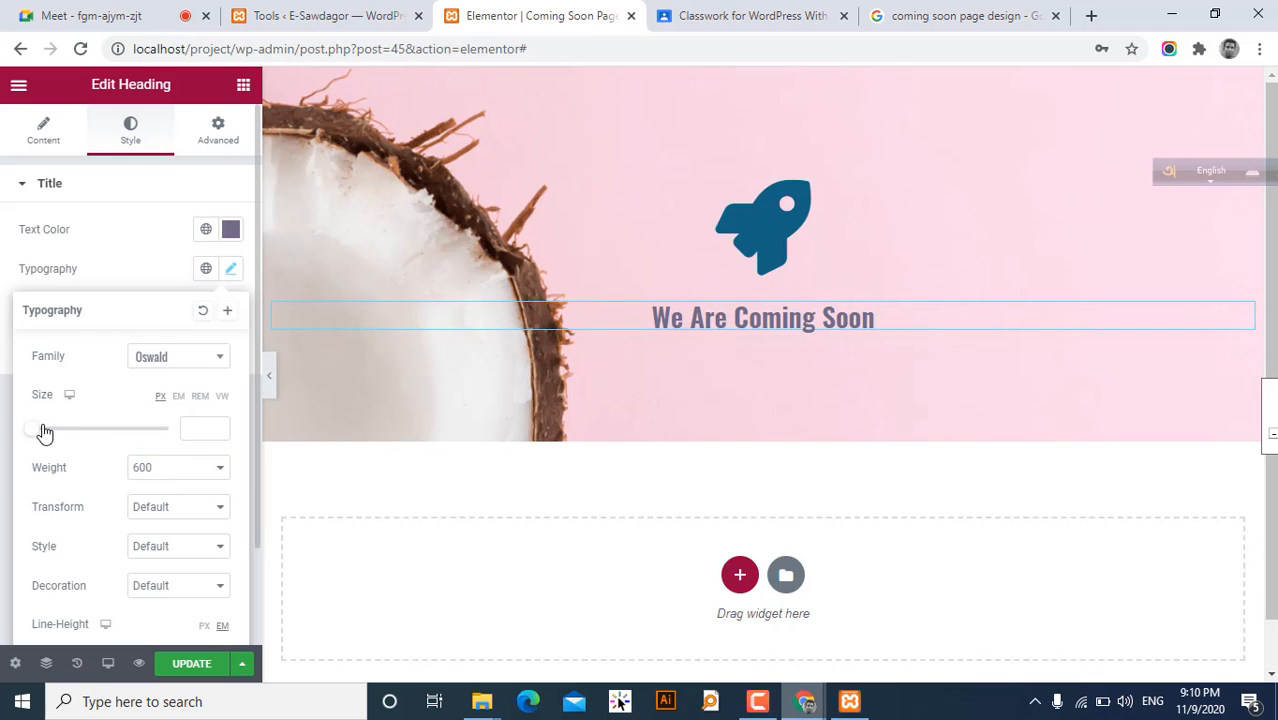
- Set the heading's font size to 46 px and its text transform to Uppercase
{"action": "mouse_move", "coordinate": [43, 429]}
{"action": "left_mouse_down"}
{"action": "mouse_move", "coordinate": [77, 431]}
{"action": "mouse_move", "coordinate": [63, 444]}
{"action": "left_mouse_up"}
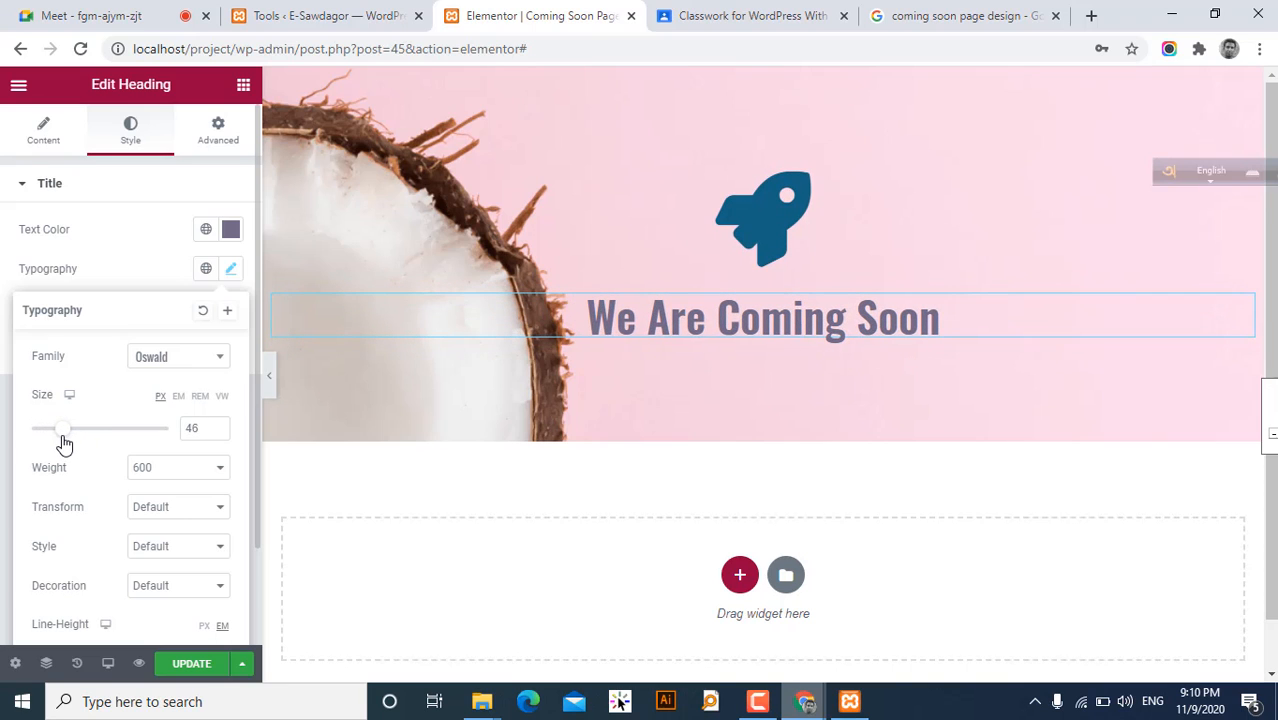
{"action": "left_click", "coordinate": [145, 516]}
{"action": "left_click", "coordinate": [162, 540]}
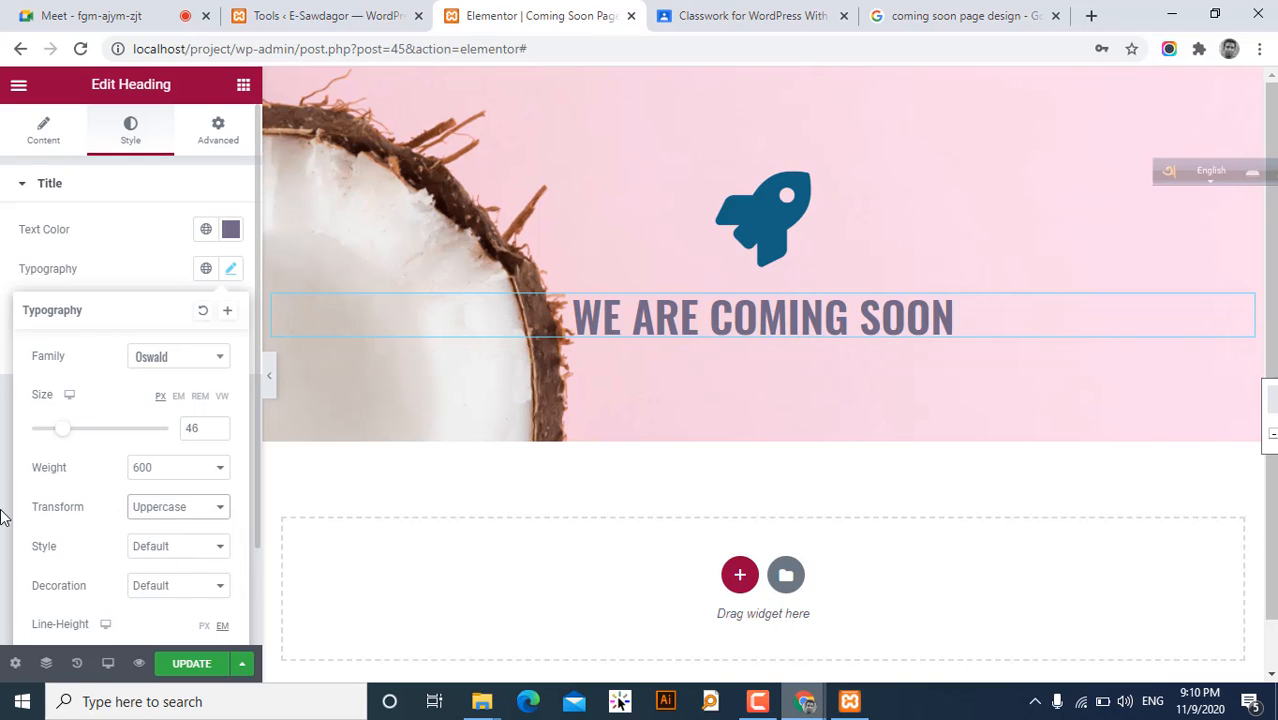
- Look through the heading's font style options without changing them and open its font weight choices
{"action": "scroll", "coordinate": [55, 515], "scroll_direction": "down", "scroll_amount": 1}
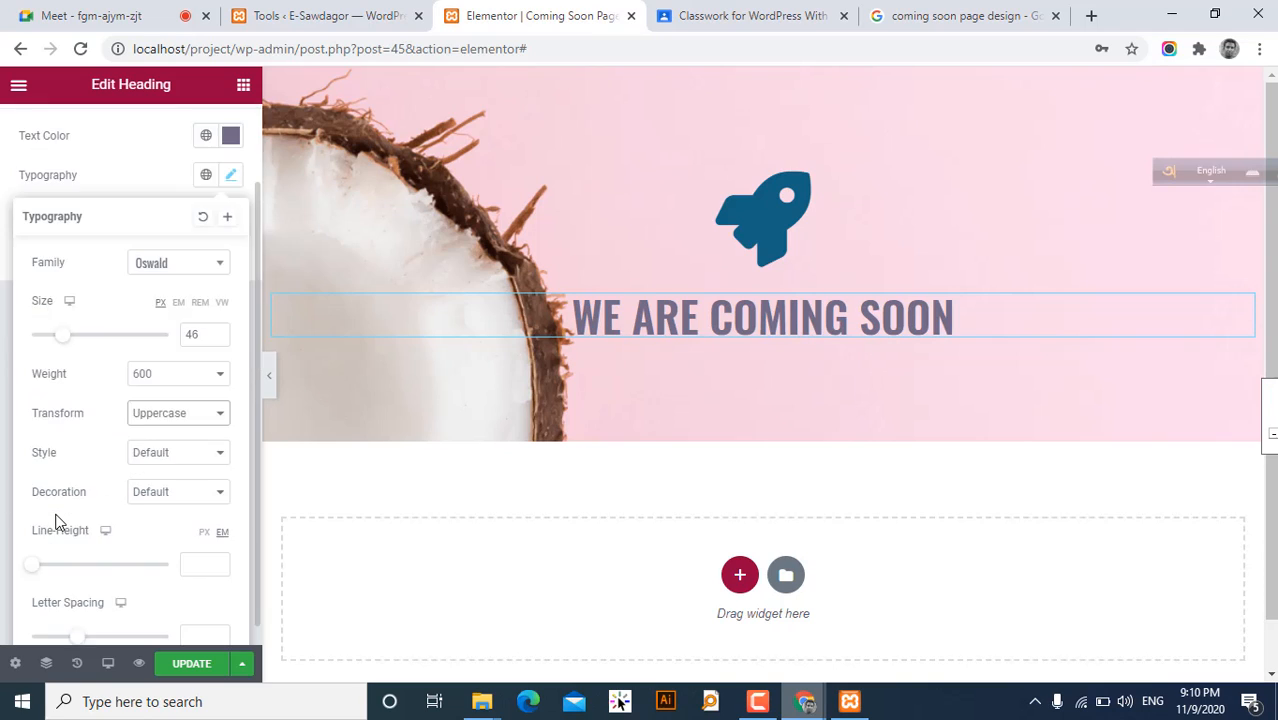
{"action": "left_click", "coordinate": [150, 455]}
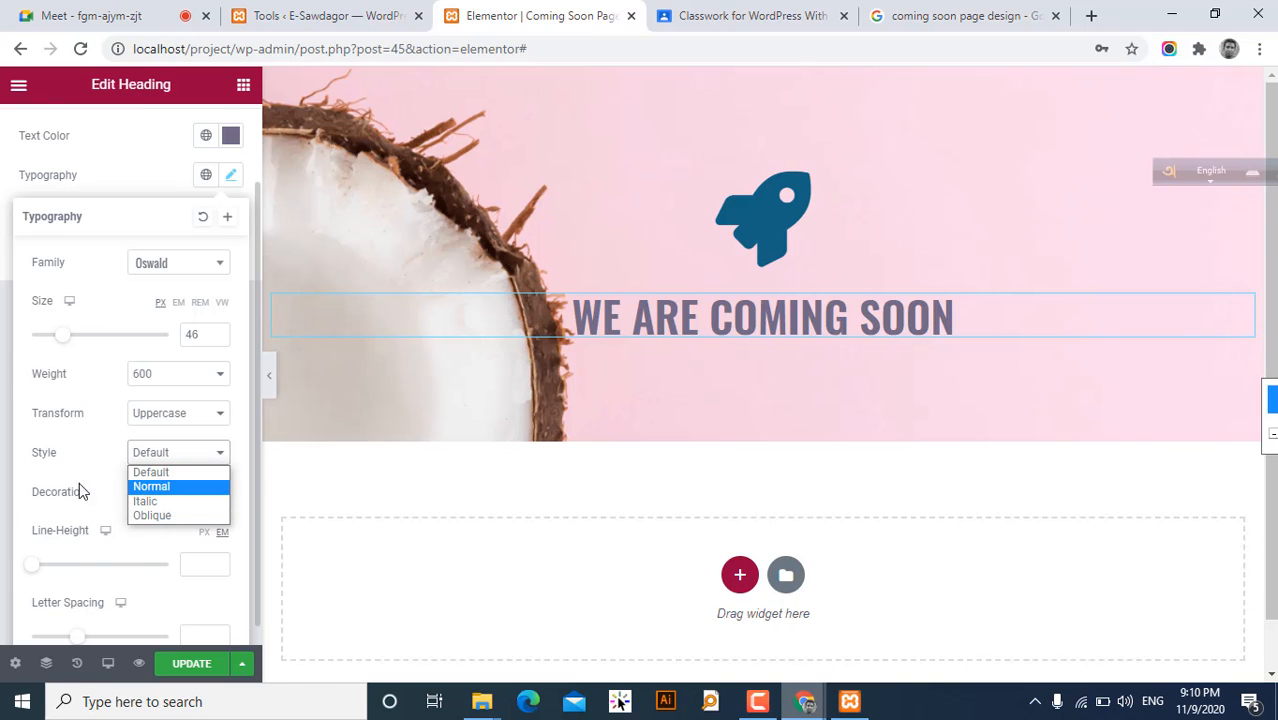
{"action": "left_click", "coordinate": [47, 469]}
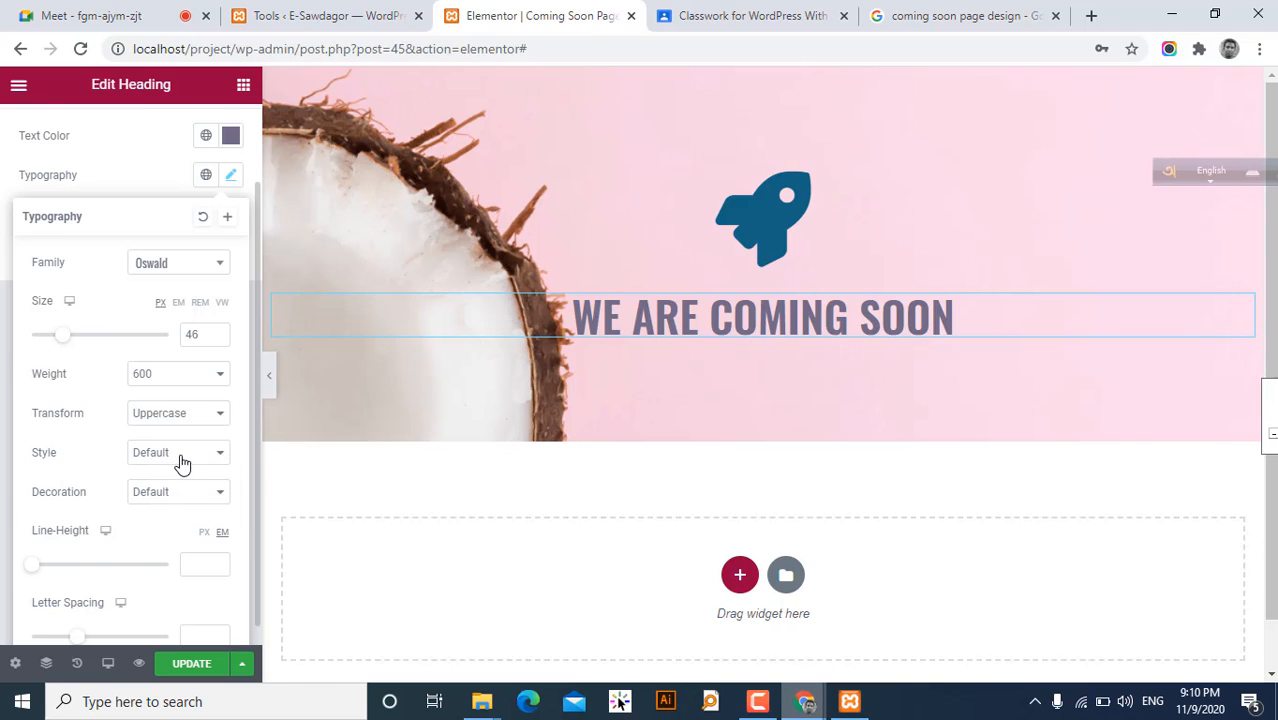
{"action": "left_click", "coordinate": [180, 377]}
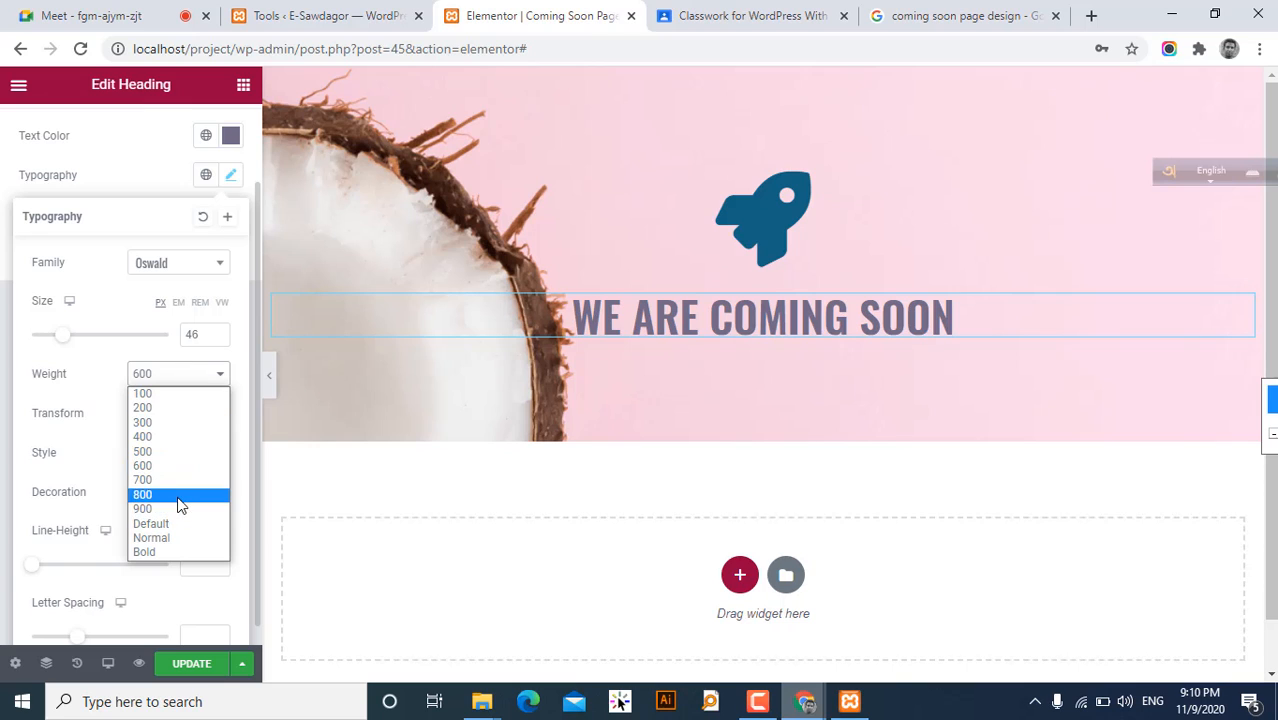
- Set the WE ARE COMING SOON heading's font weight to 900 and preview the page without the editing panel
{"action": "left_click", "coordinate": [176, 509]}
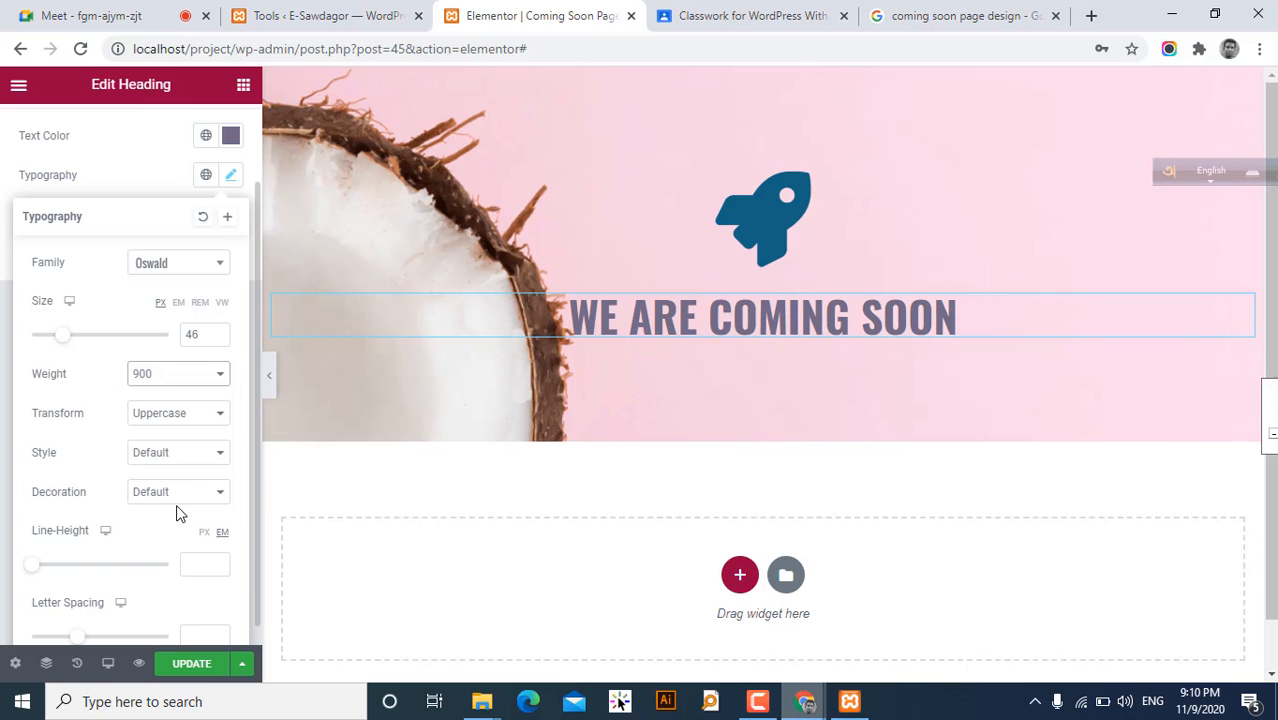
{"action": "left_click", "coordinate": [271, 378]}
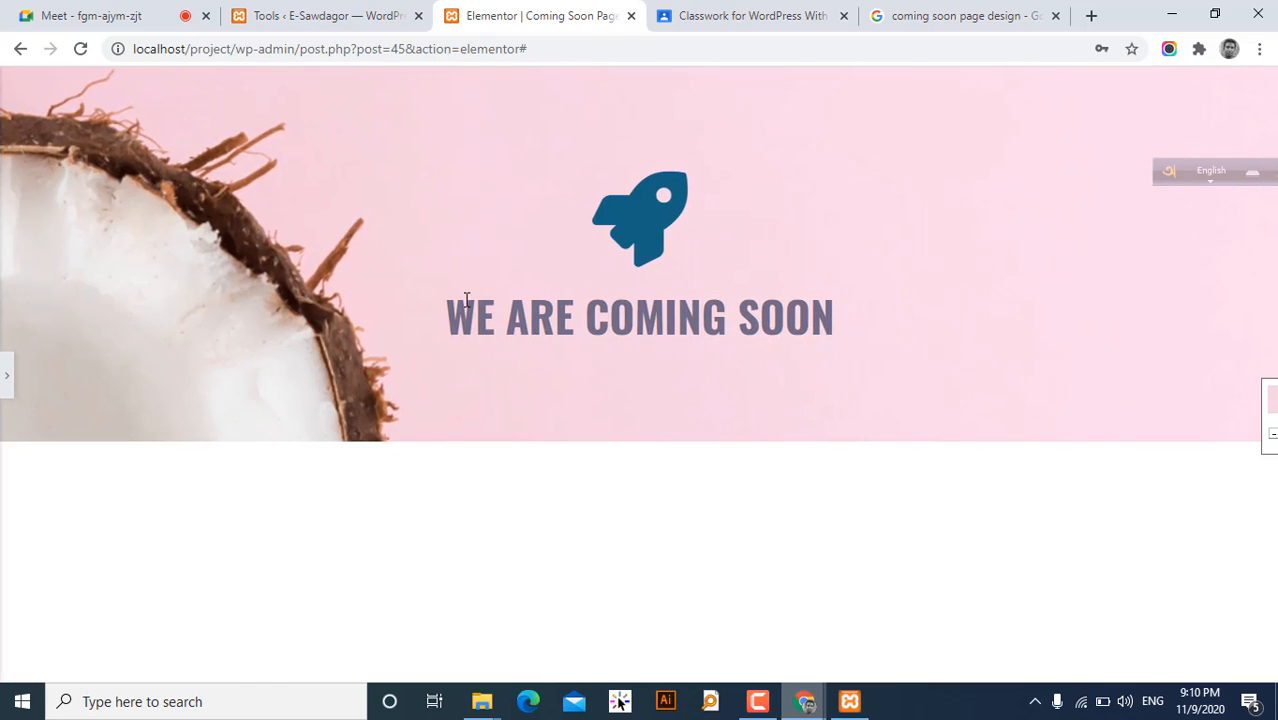
{"action": "left_click", "coordinate": [6, 377]}
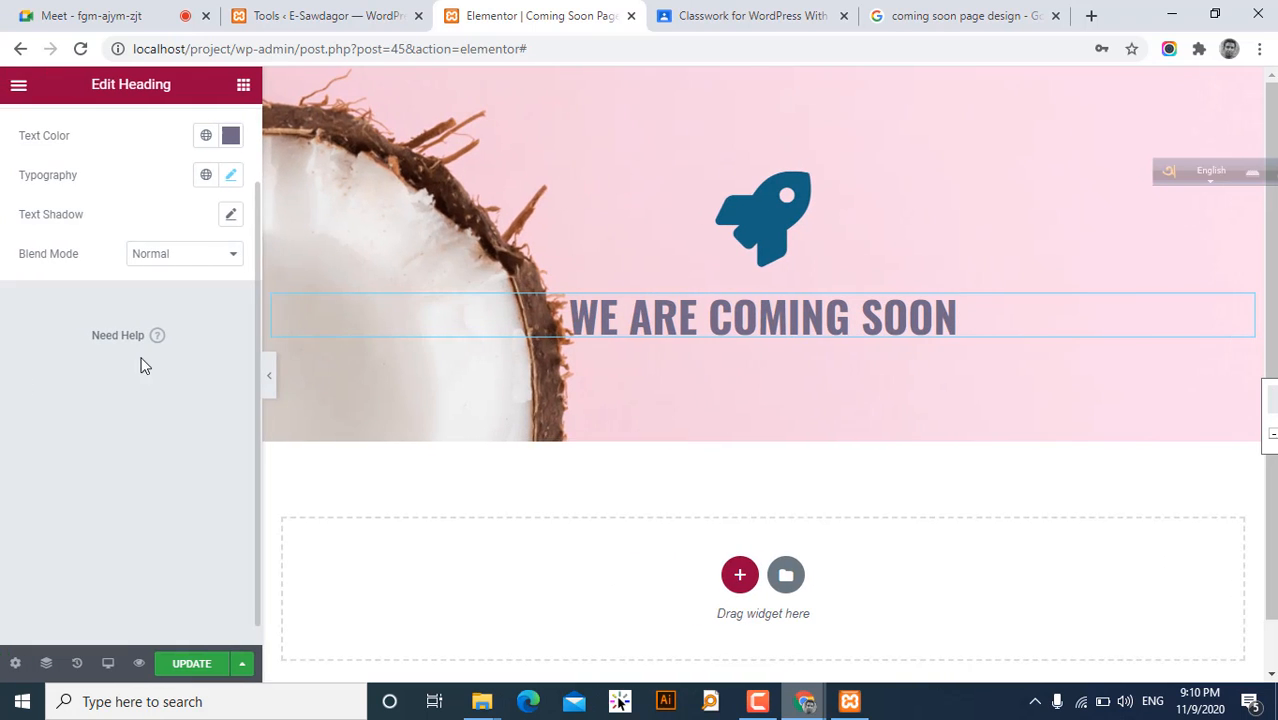
- Check the coming soon reference design in the Google image results and return to the Elementor editor
{"action": "left_click", "coordinate": [1013, 12]}
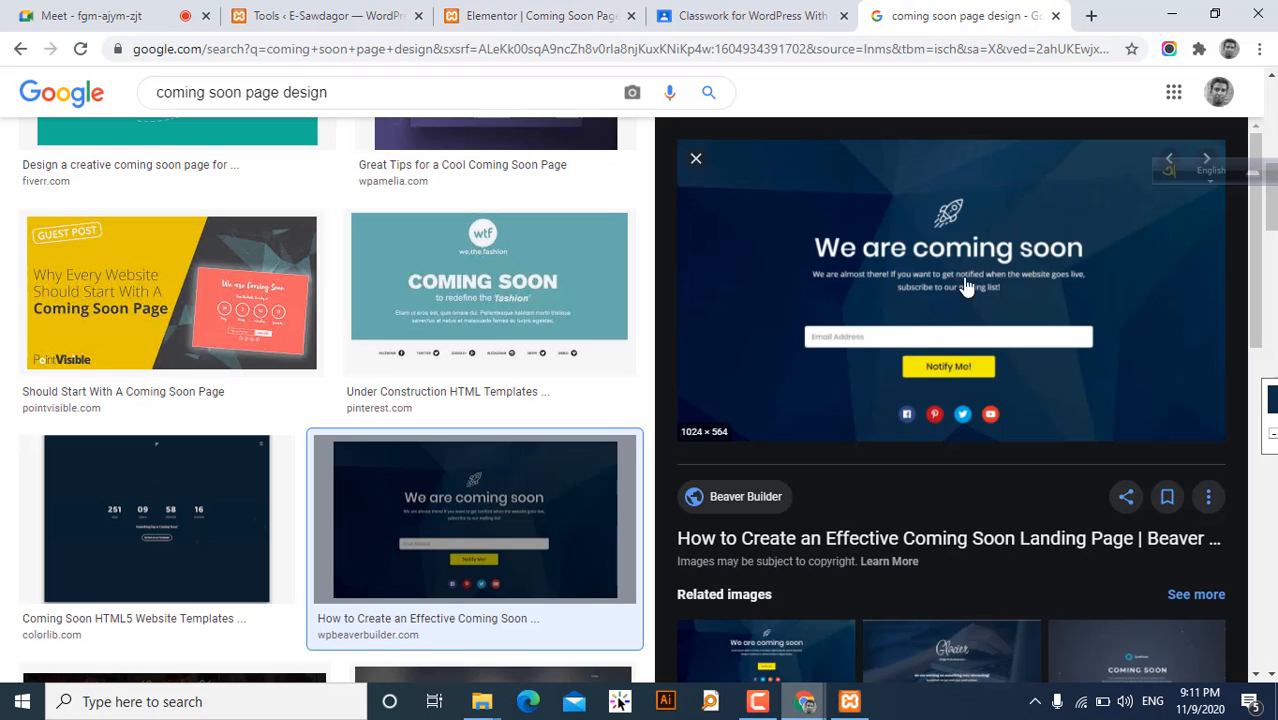
{"action": "left_click", "coordinate": [798, 28]}
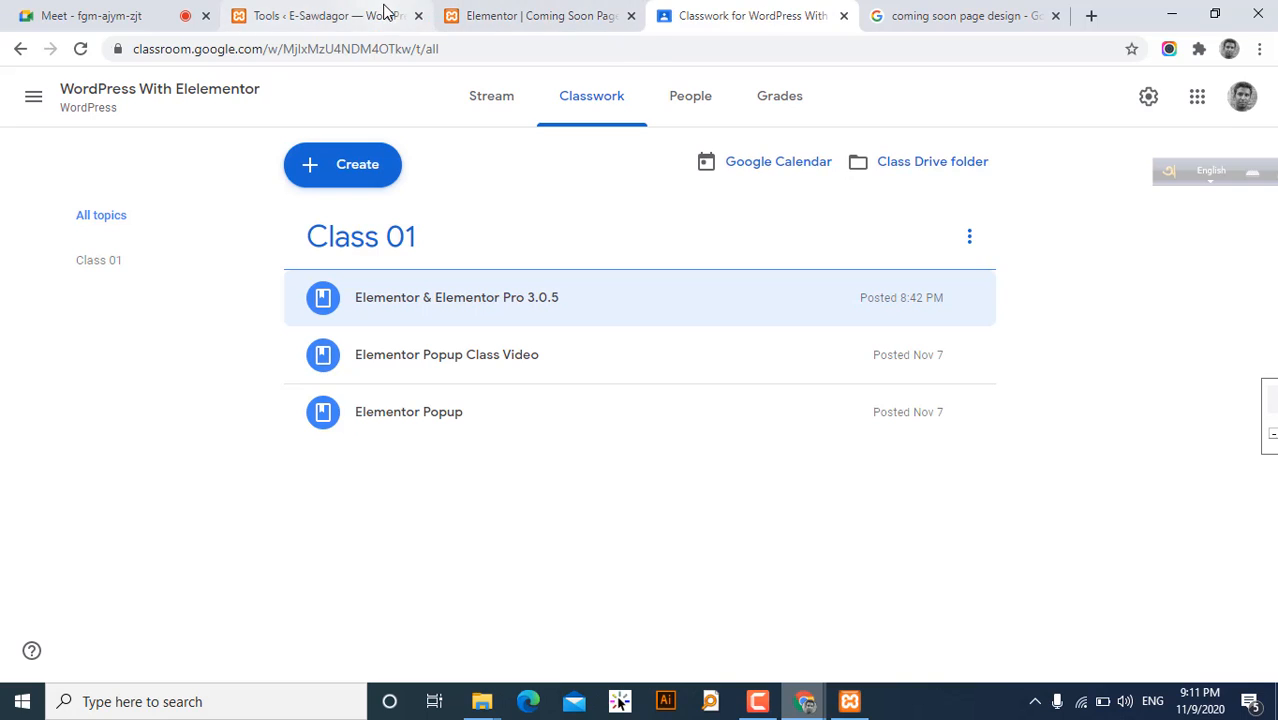
{"action": "left_click", "coordinate": [320, 16]}
{"action": "left_click", "coordinate": [502, 12]}
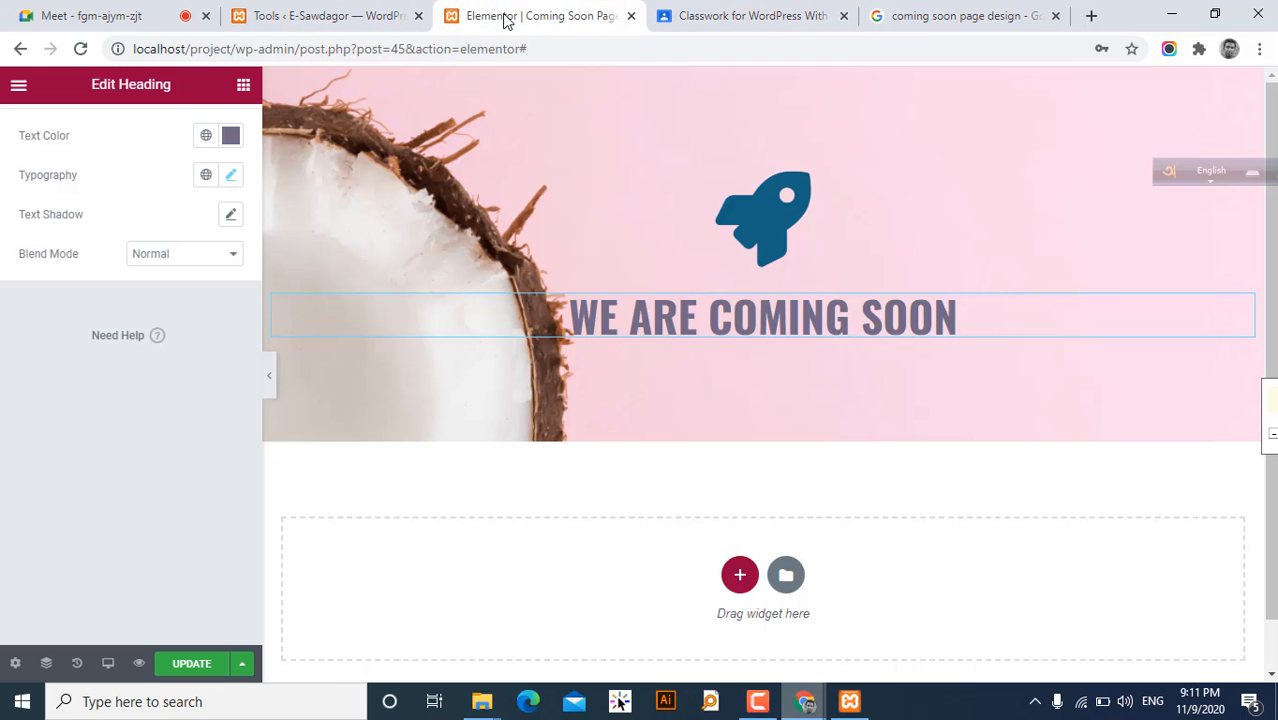
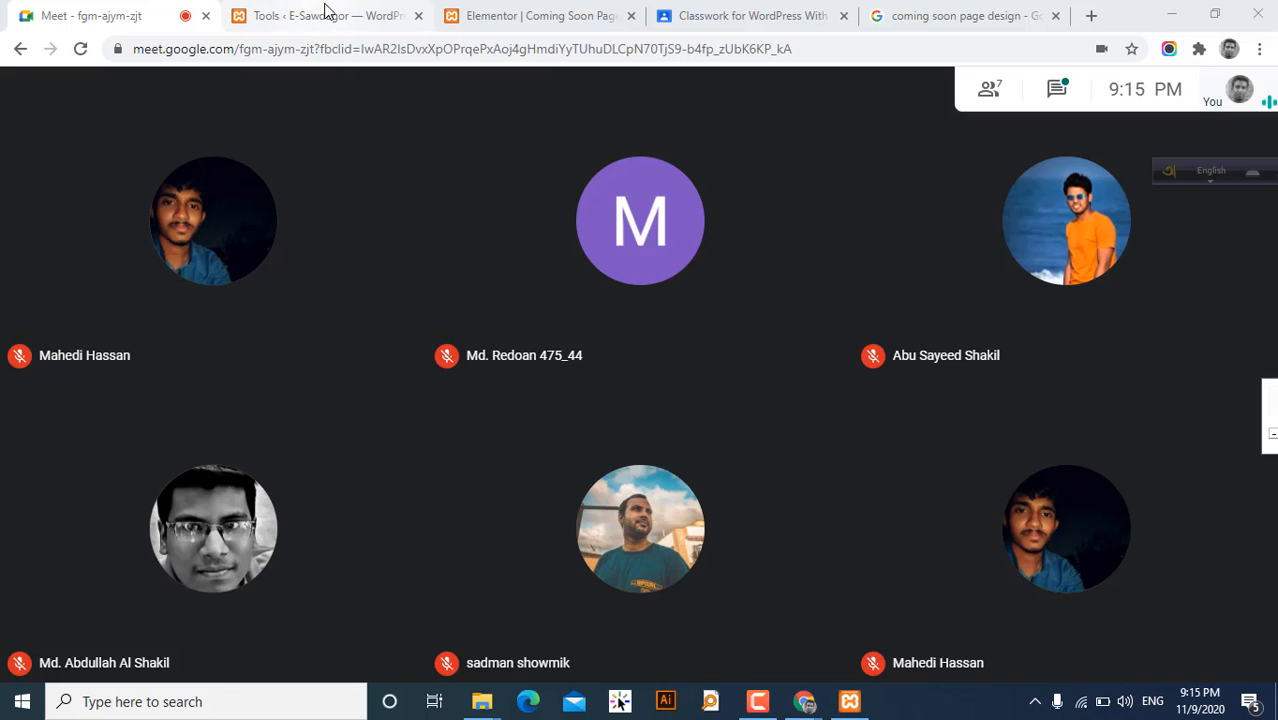
- Switch from the Meet call to the Elementor editor and open the heading's text shadow settings
{"action": "left_click", "coordinate": [325, 12]}
{"action": "left_click", "coordinate": [505, 15]}
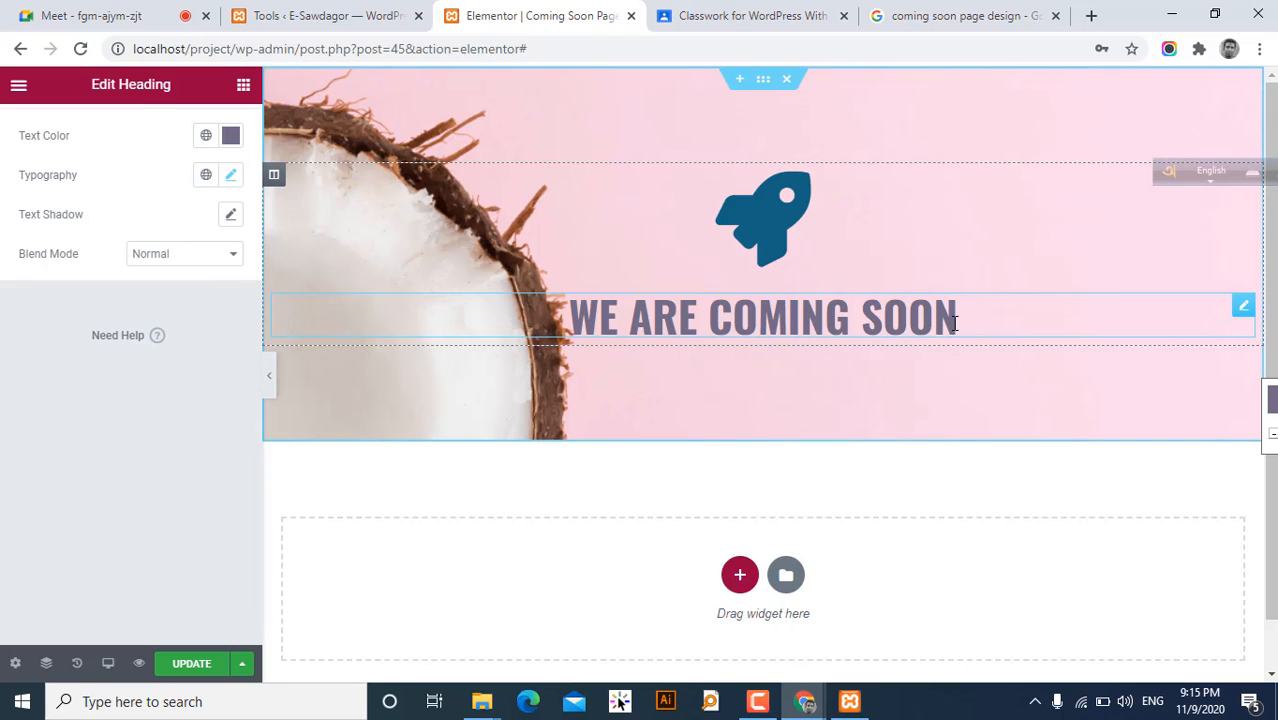
{"action": "left_click", "coordinate": [229, 217]}
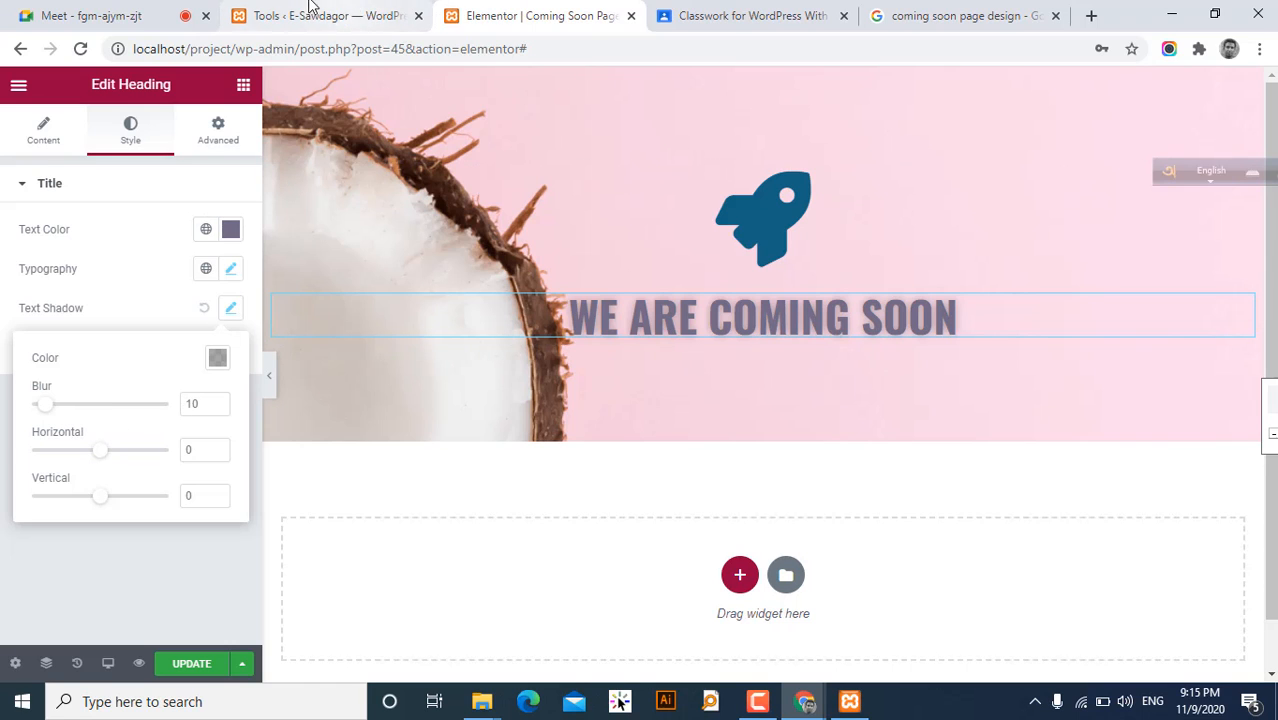
- Share the entire screen in the Google Meet call and admit the waiting participant
{"action": "left_click", "coordinate": [116, 14]}
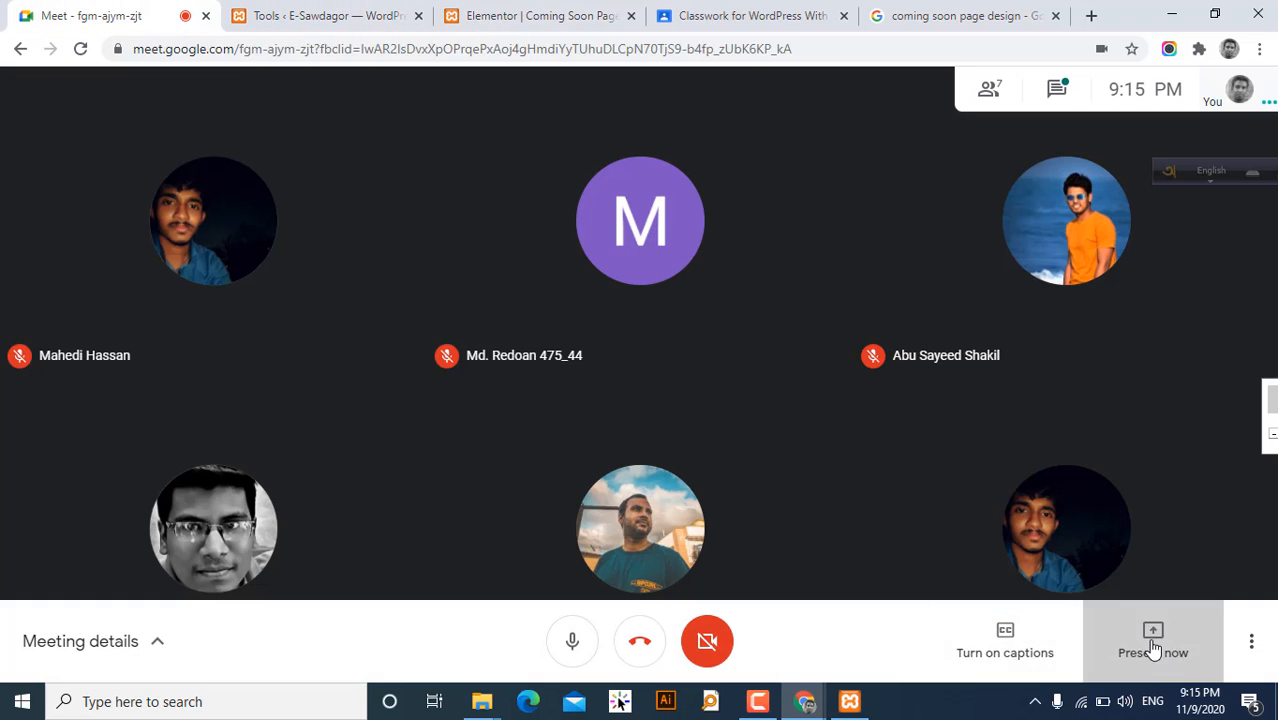
{"action": "left_click", "coordinate": [1152, 645]}
{"action": "left_click", "coordinate": [1117, 482]}
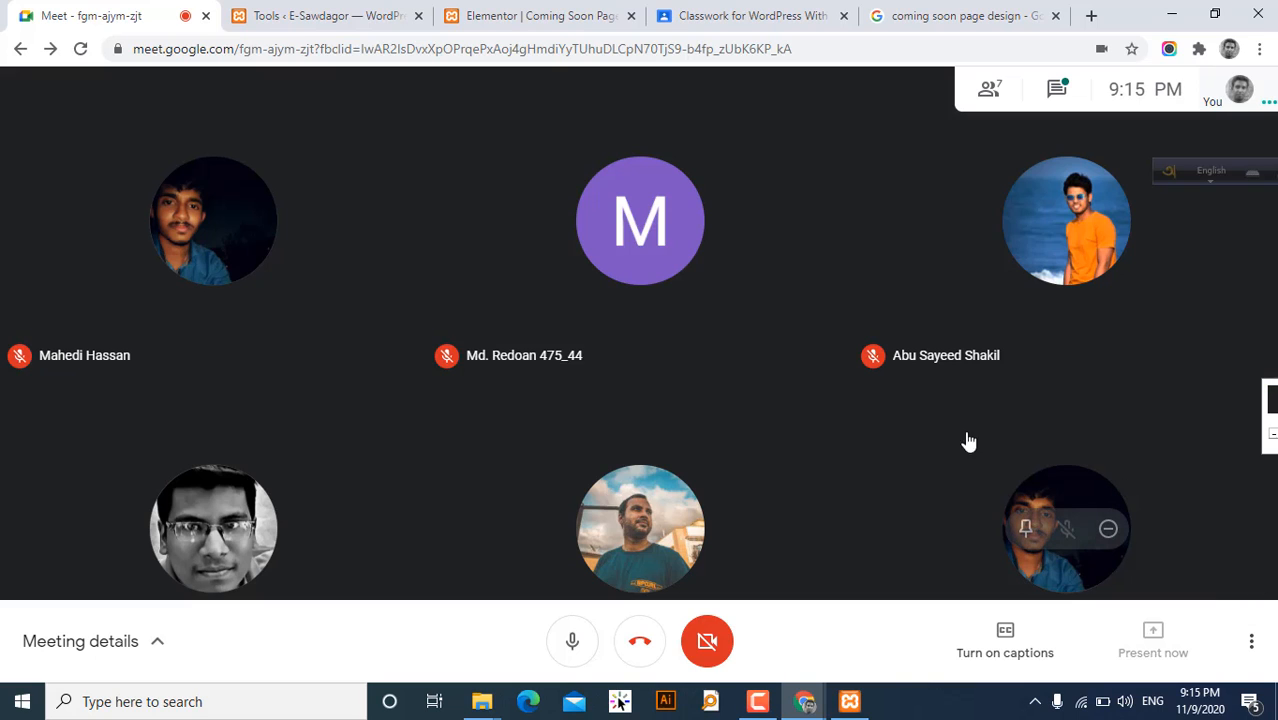
{"action": "left_click", "coordinate": [633, 320]}
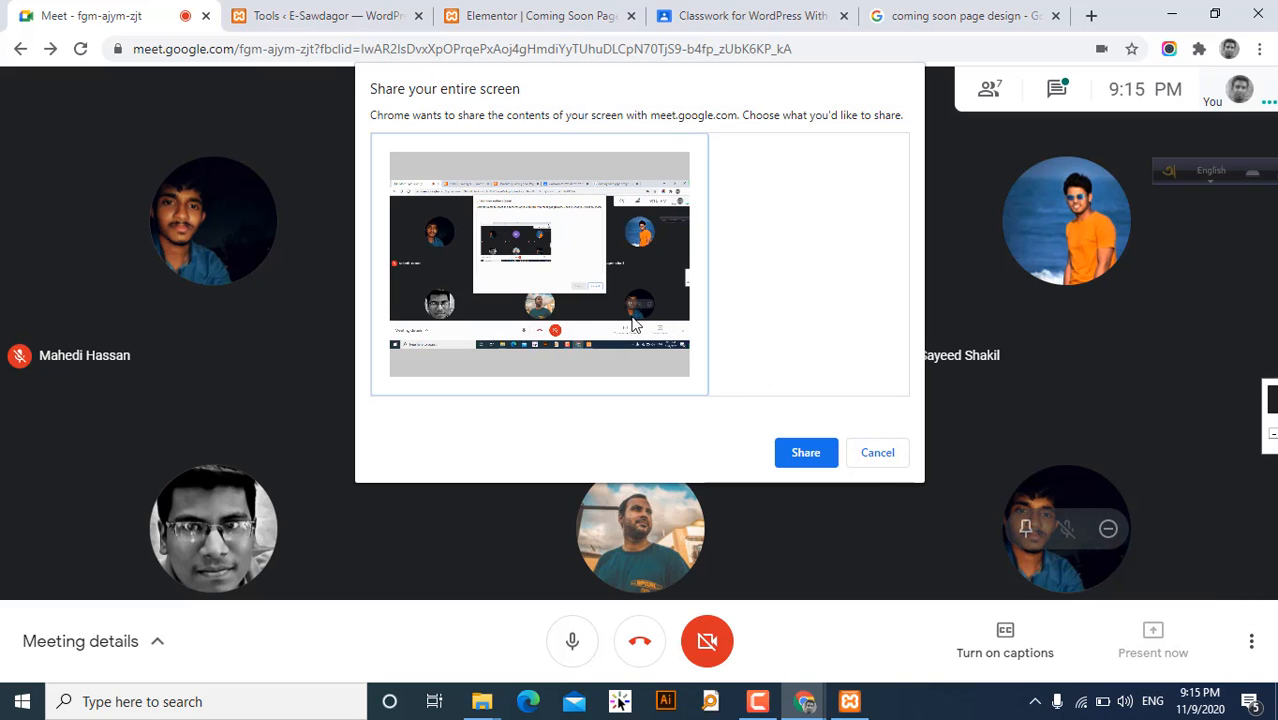
{"action": "left_click", "coordinate": [805, 455]}
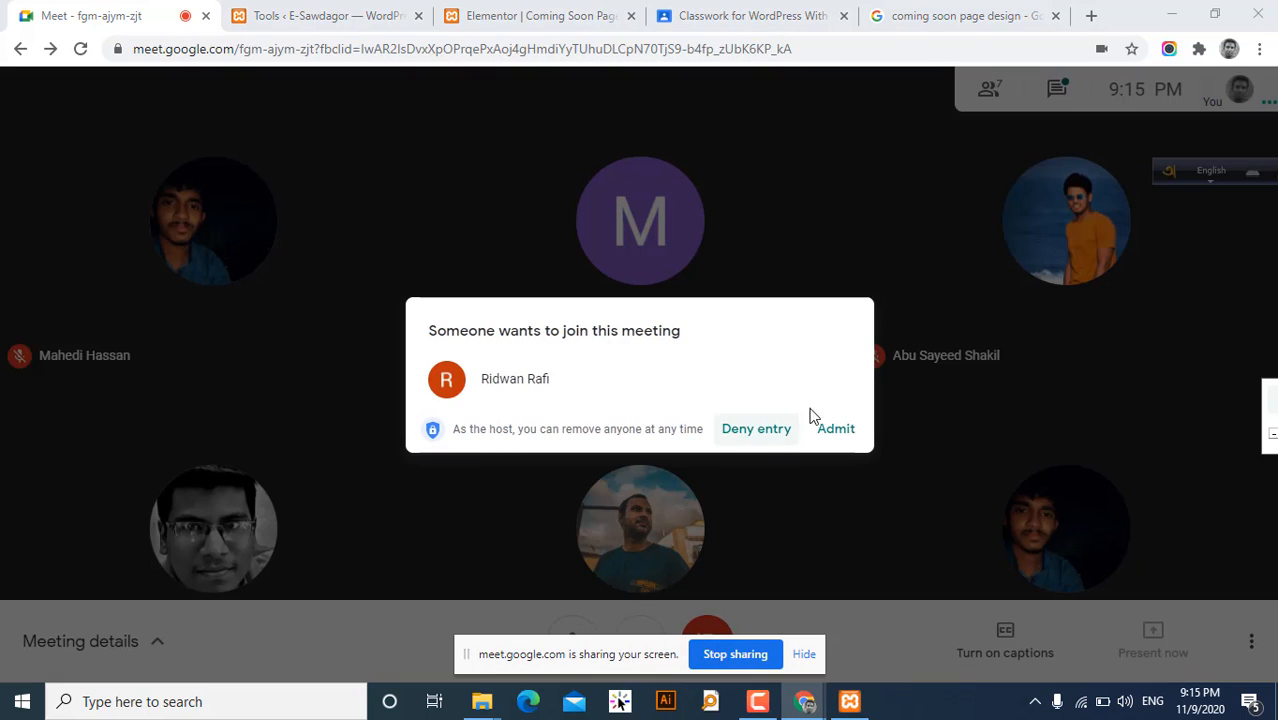
{"action": "left_click", "coordinate": [833, 429]}
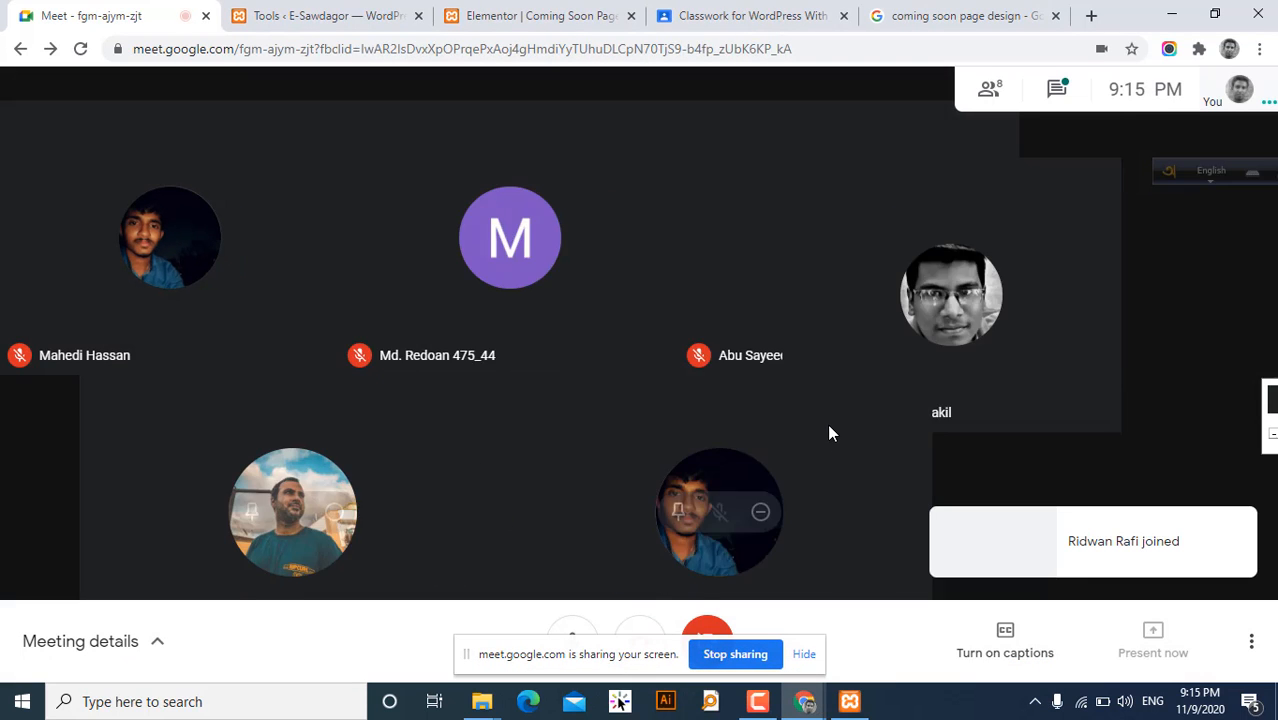
- Back in Elementor, try a heading text shadow with blur 0 and horizontal offset -18, and reset the shadow
{"action": "left_click", "coordinate": [325, 14]}
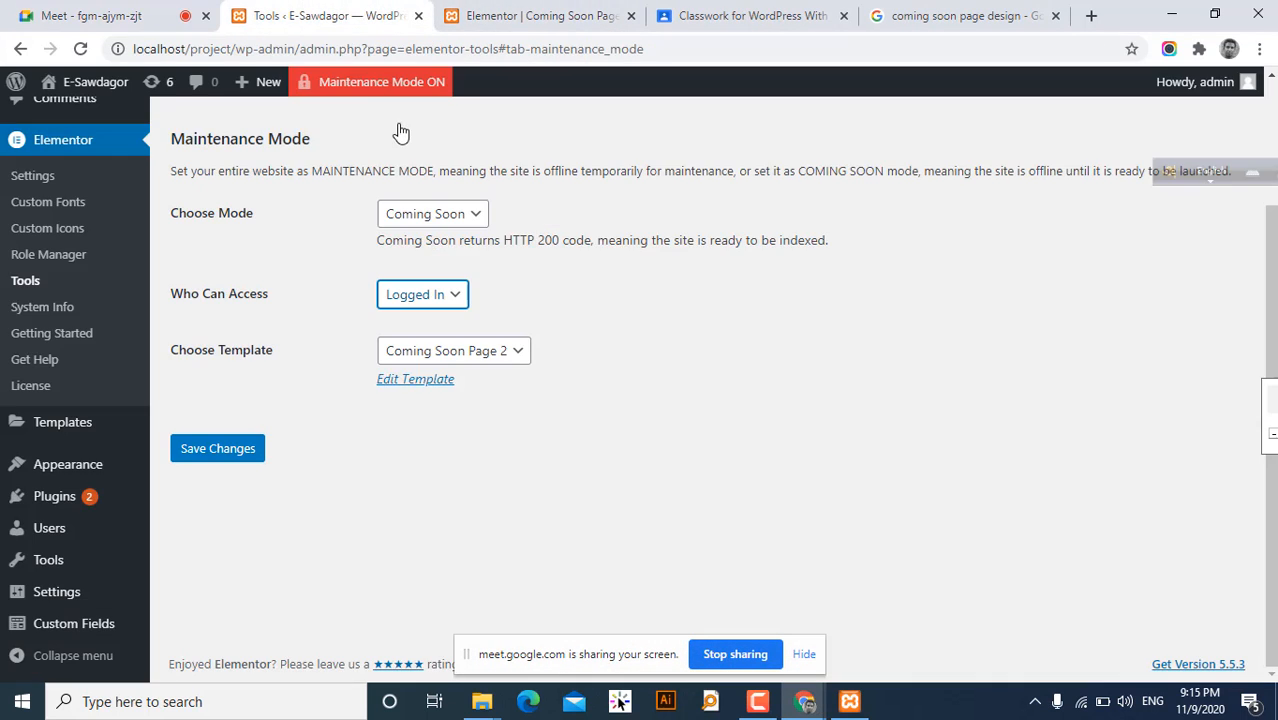
{"action": "left_click", "coordinate": [490, 14]}
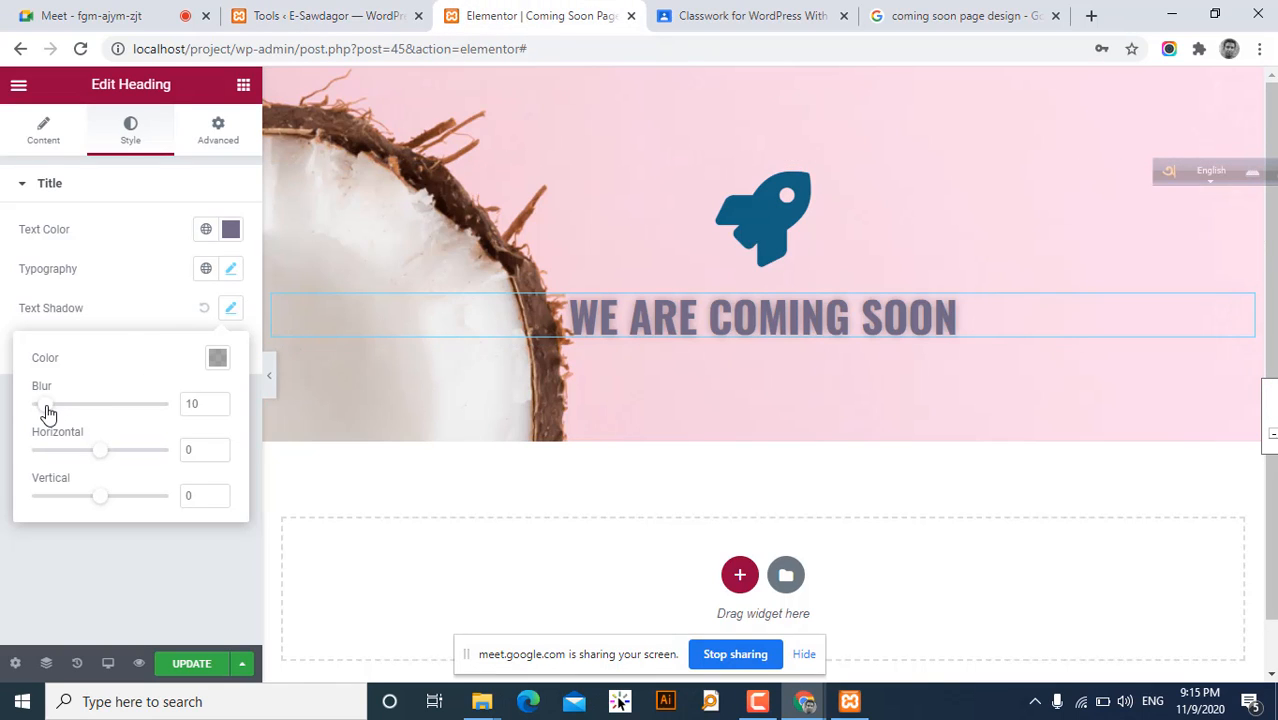
{"action": "left_click_drag", "start_coordinate": [46, 410], "coordinate": [8, 416]}
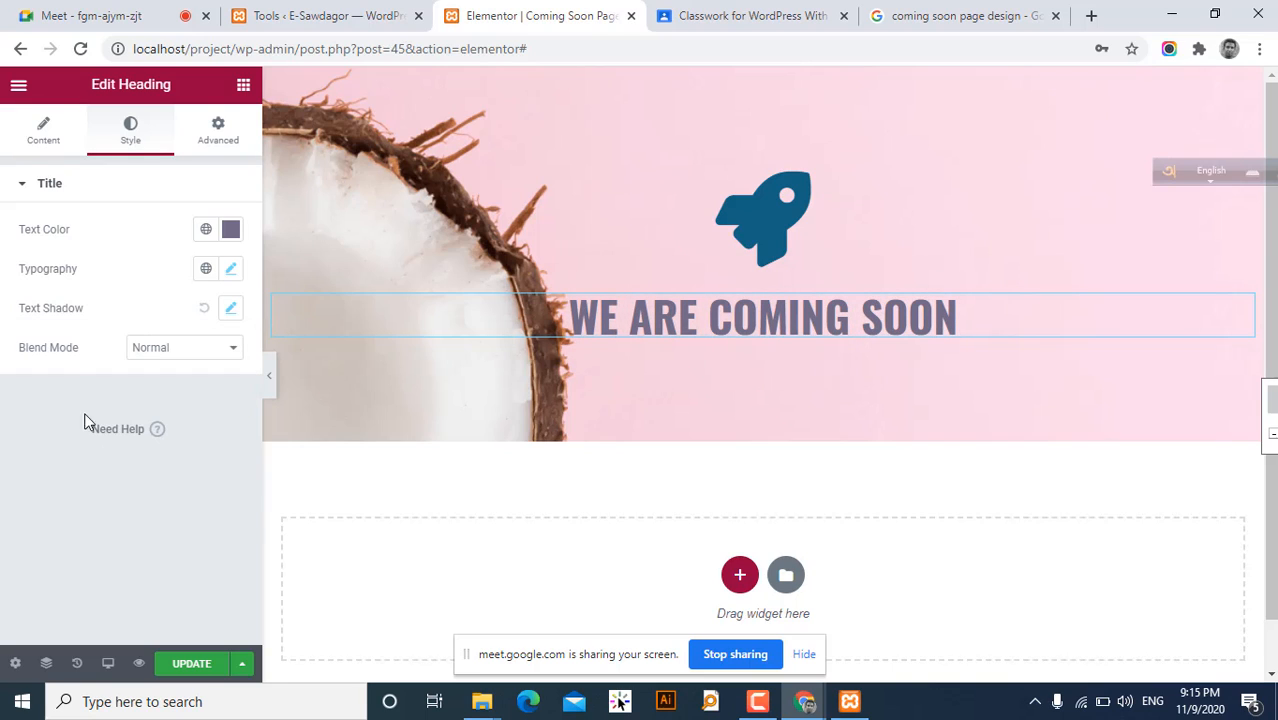
{"action": "left_click", "coordinate": [232, 310]}
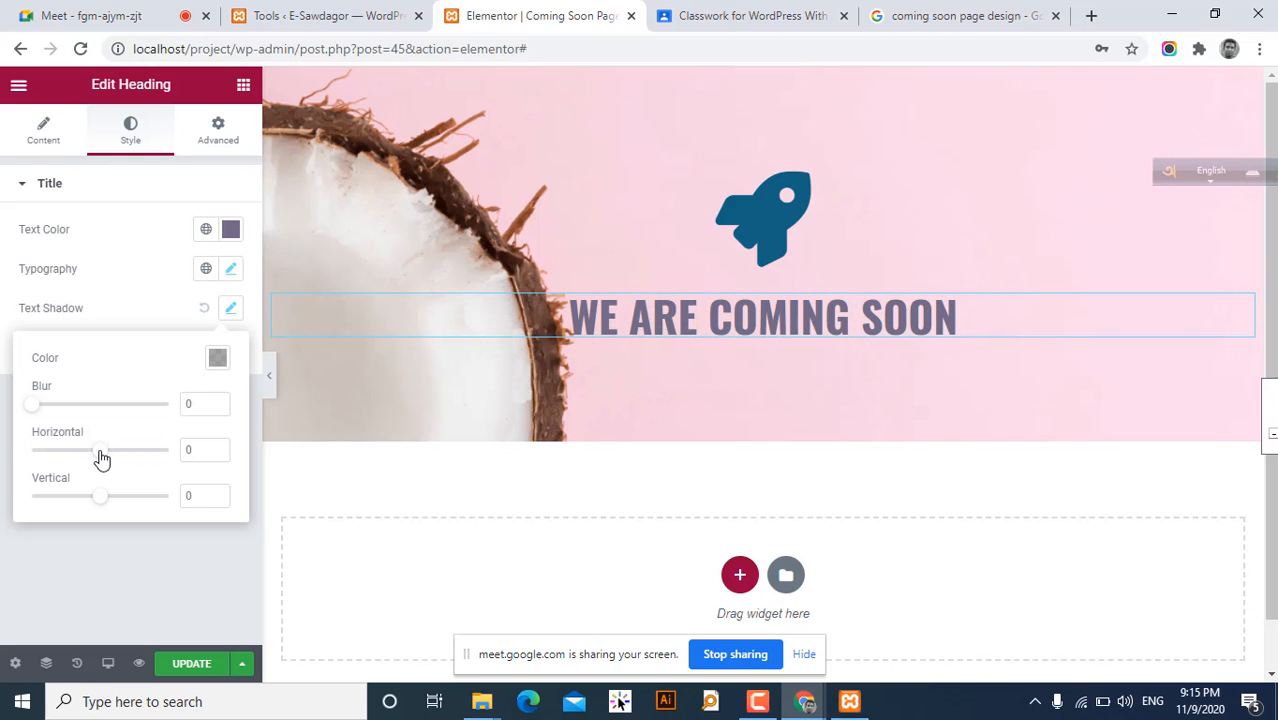
{"action": "mouse_move", "coordinate": [103, 457]}
{"action": "left_mouse_down"}
{"action": "mouse_move", "coordinate": [148, 457]}
{"action": "mouse_move", "coordinate": [88, 454]}
{"action": "left_mouse_up"}
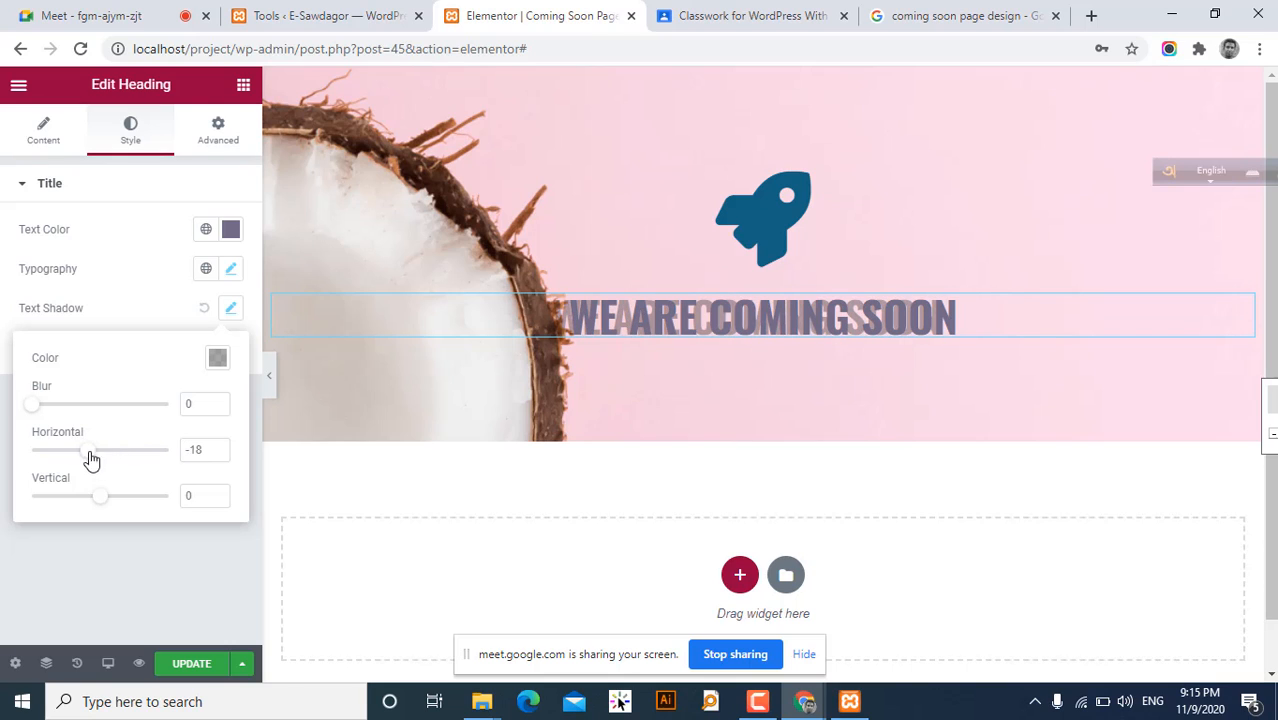
{"action": "left_click", "coordinate": [204, 308]}
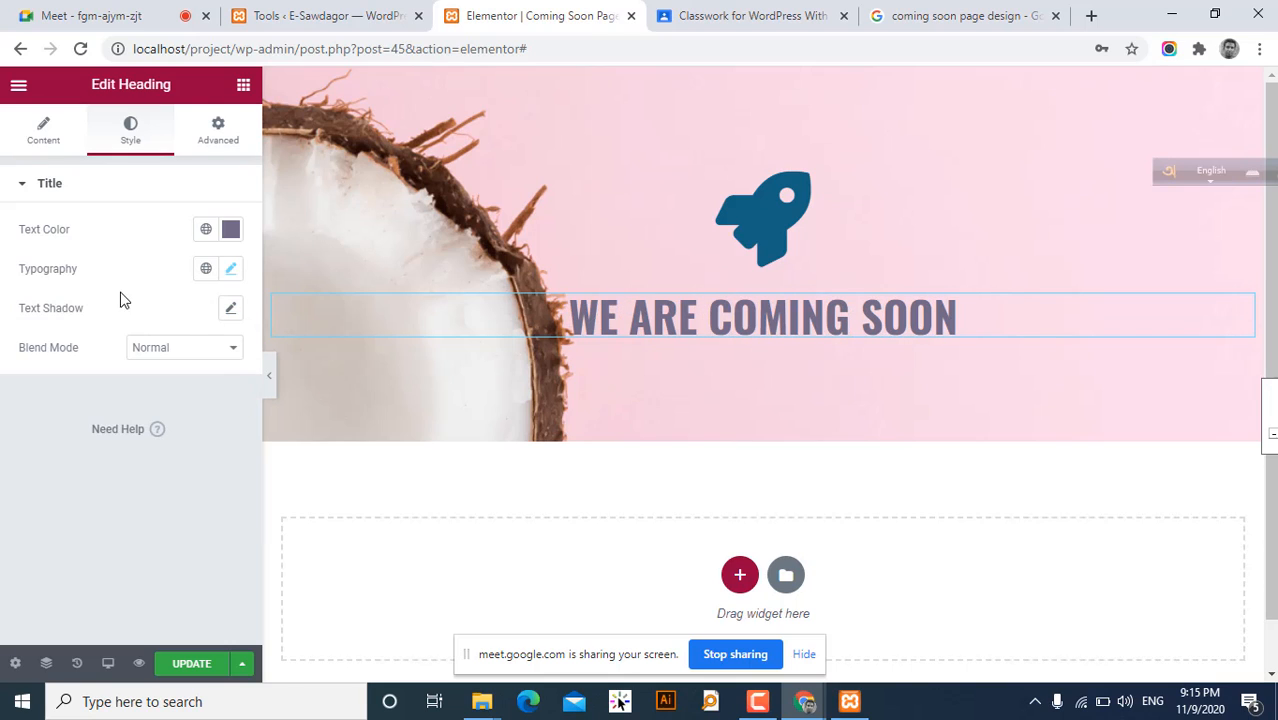
- Look through the heading's blend mode options and keep Normal
{"action": "left_click", "coordinate": [179, 352]}
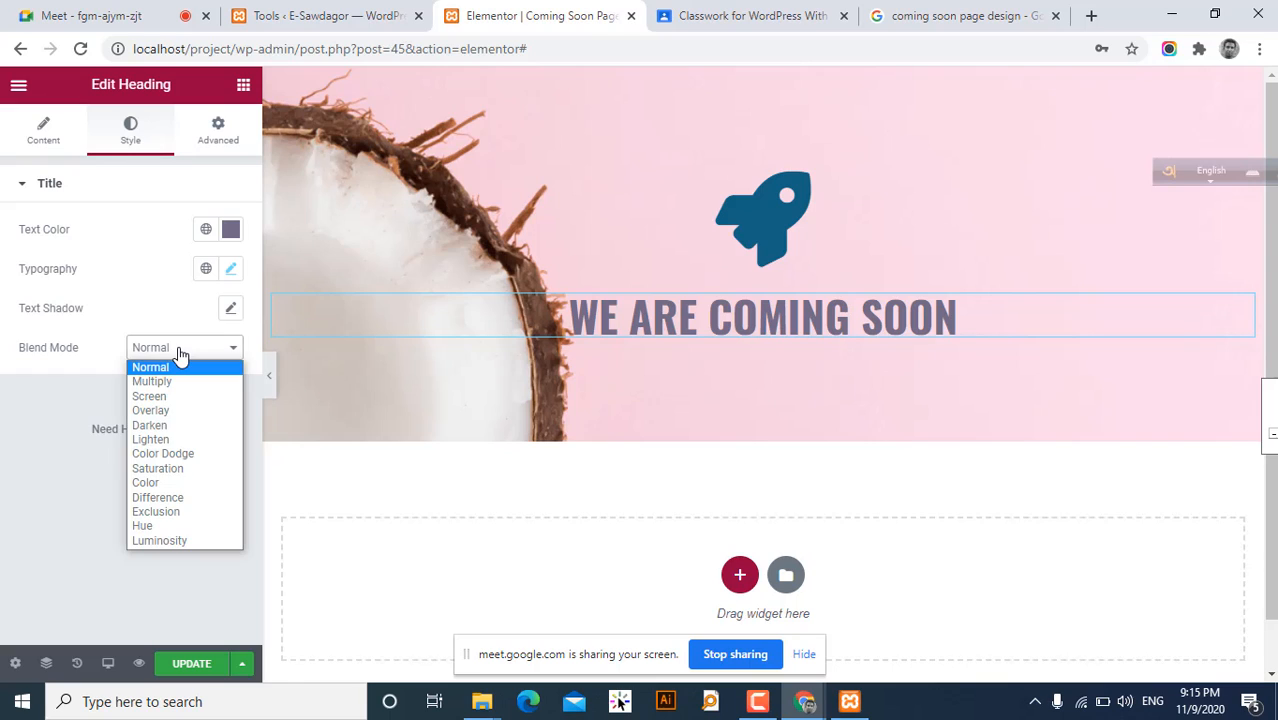
{"action": "left_click", "coordinate": [167, 391]}
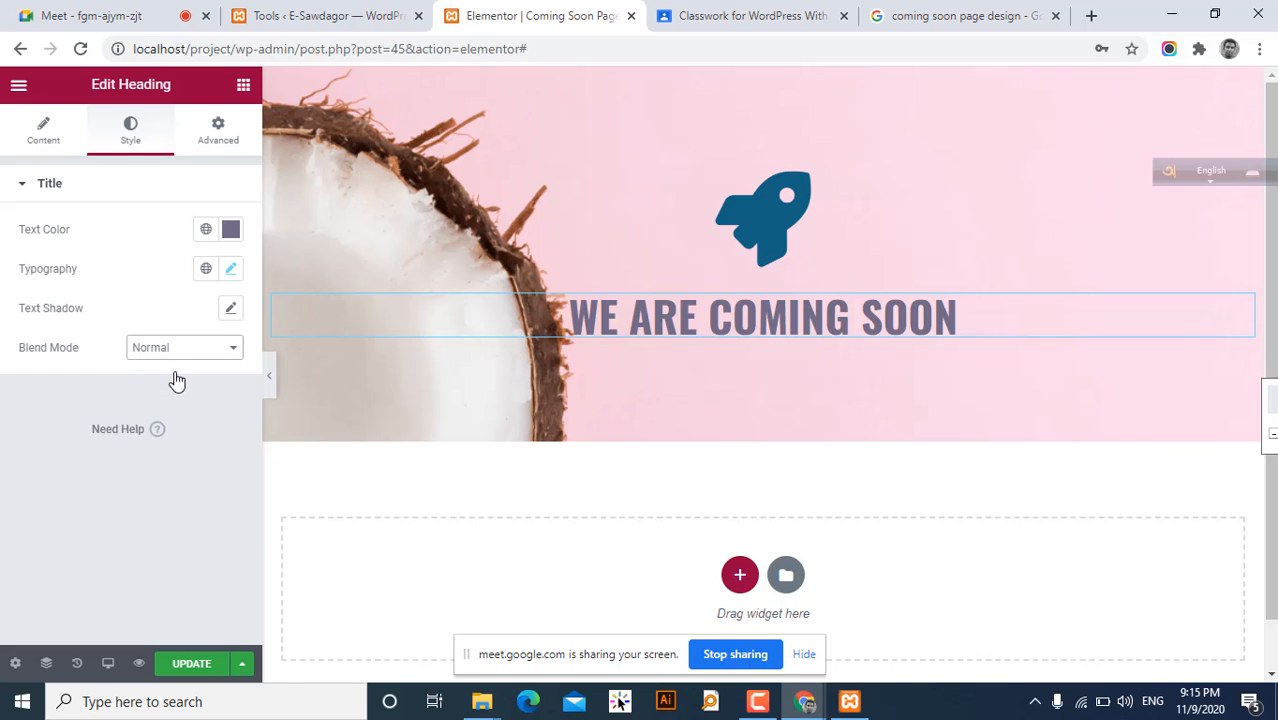
{"action": "left_click", "coordinate": [177, 351]}
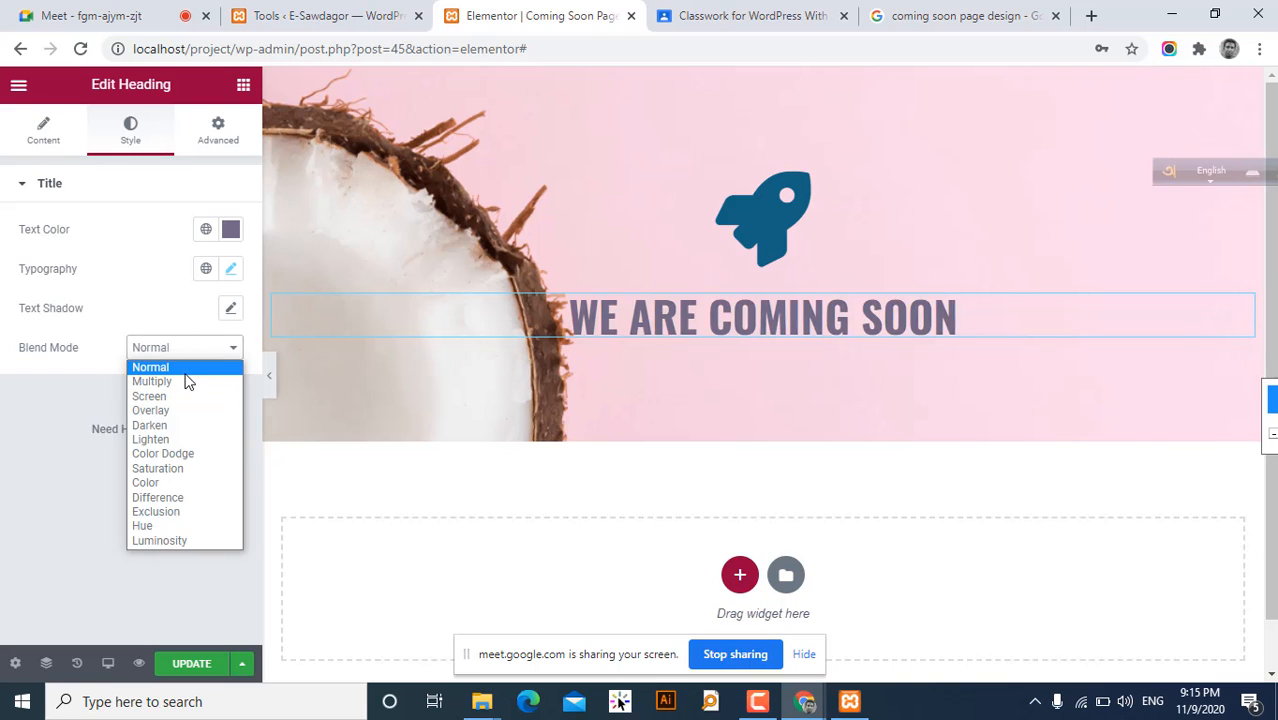
{"action": "left_click", "coordinate": [186, 368]}
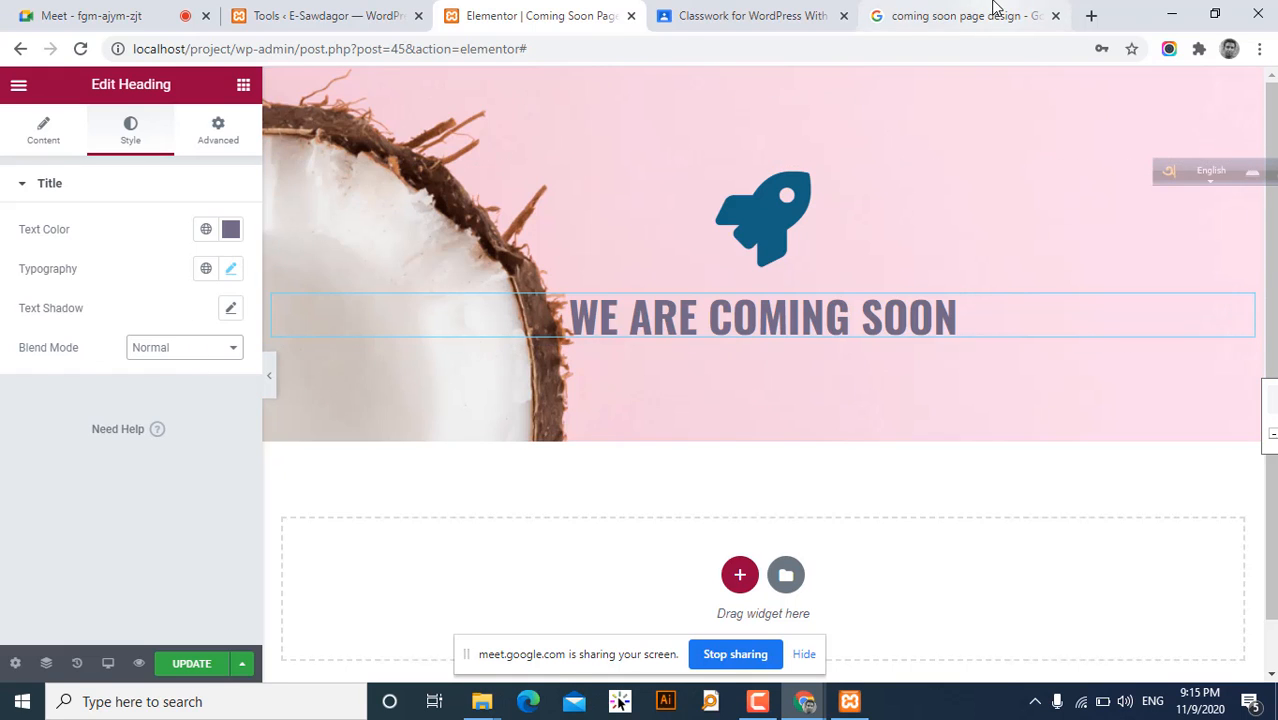
- Consult the Google reference design and add a Text Editor widget below the WE ARE COMING SOON heading in Elementor
{"action": "left_click", "coordinate": [955, 16]}
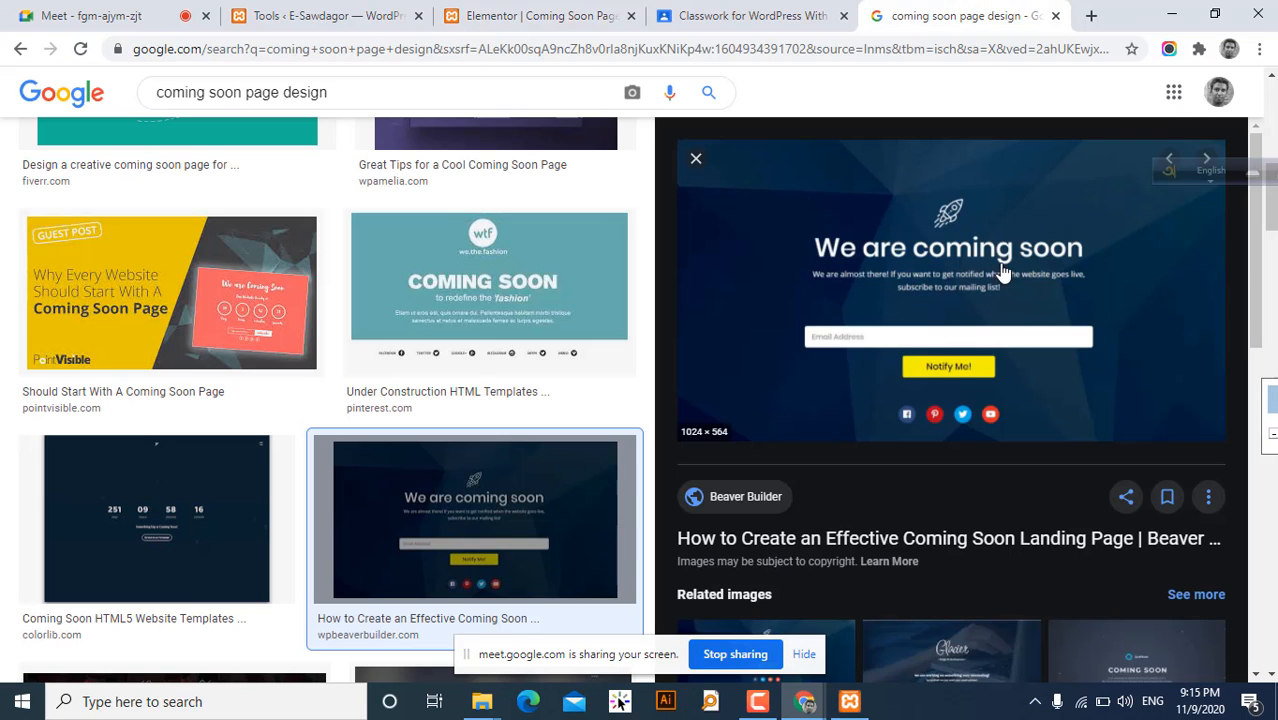
{"action": "left_click", "coordinate": [560, 18]}
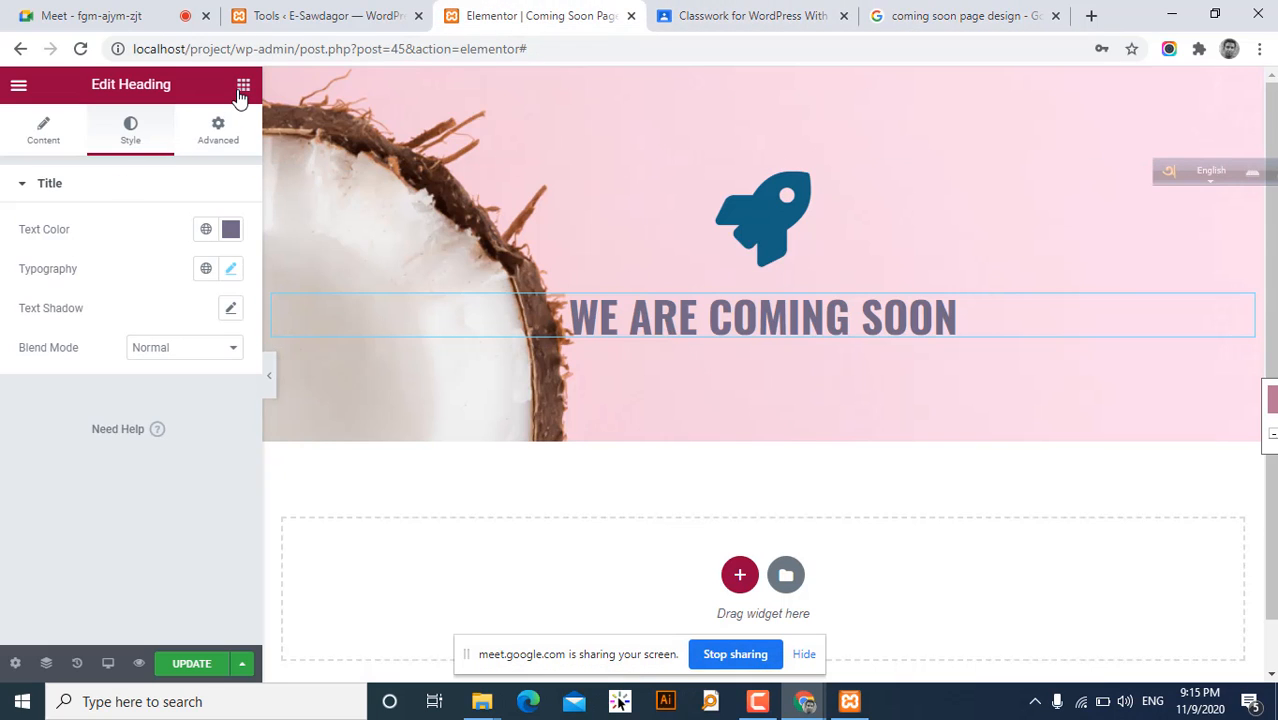
{"action": "left_click", "coordinate": [243, 85]}
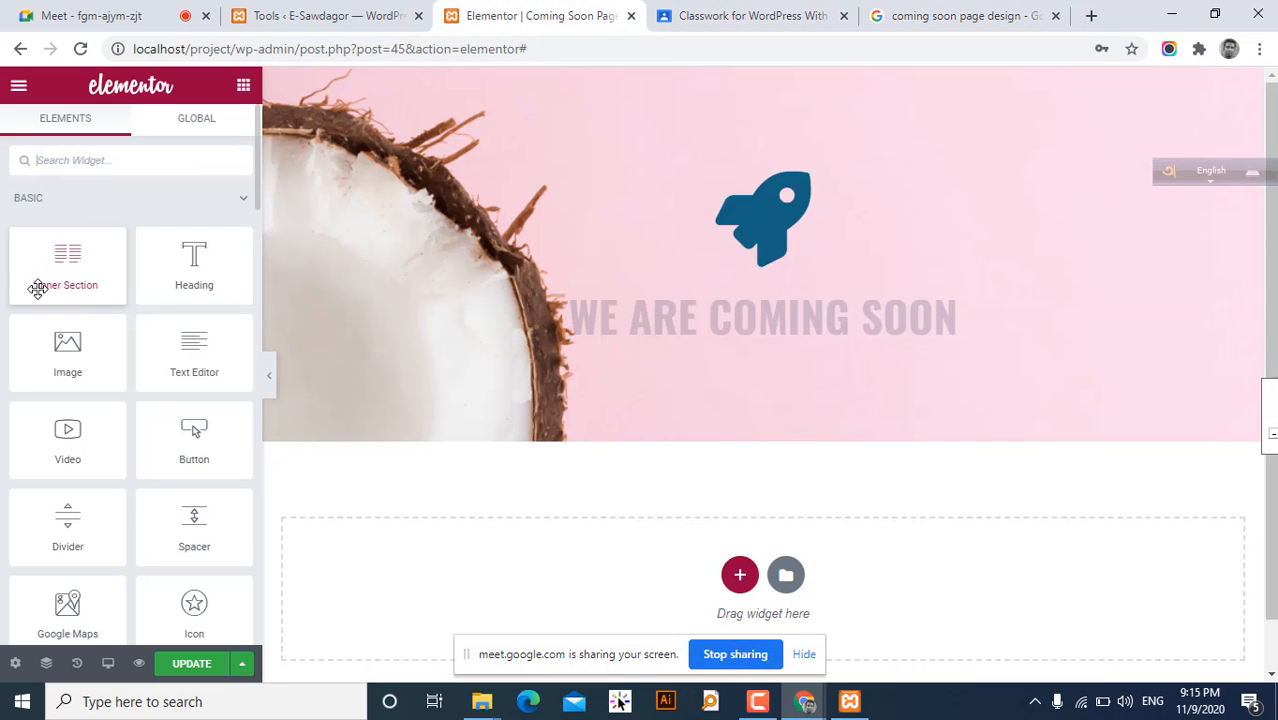
{"action": "left_click_drag", "start_coordinate": [188, 340], "coordinate": [756, 340]}
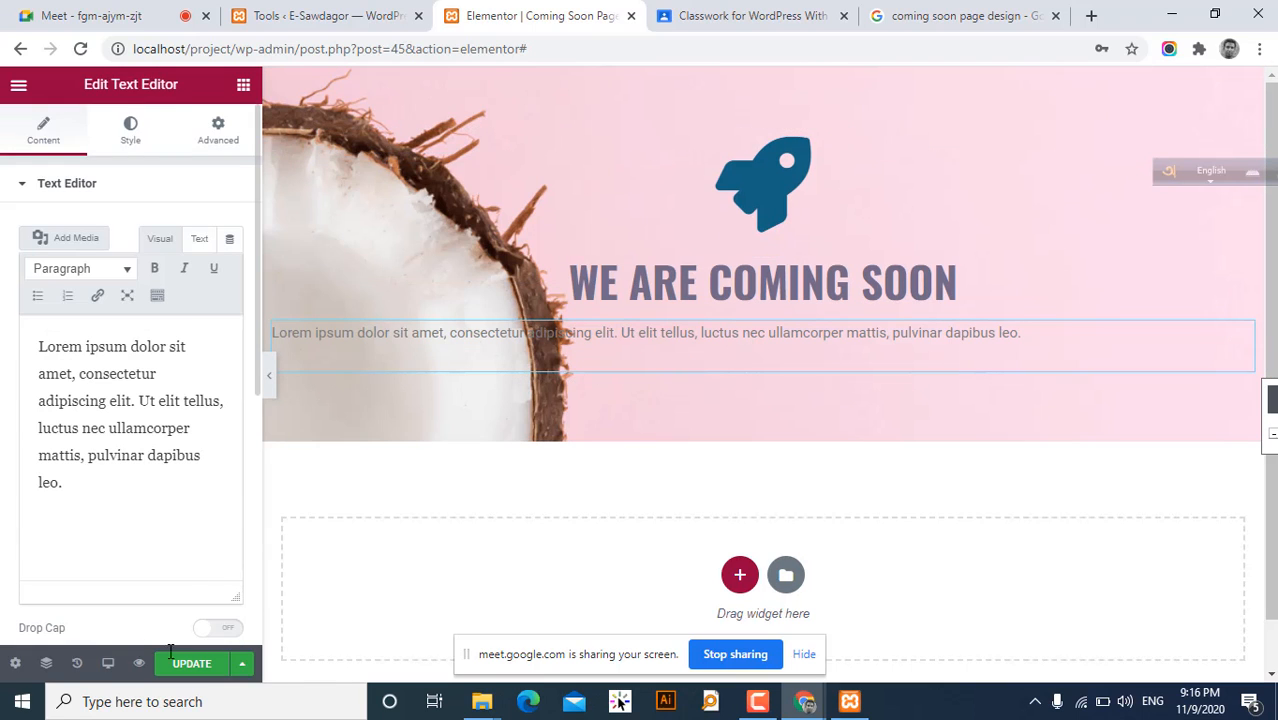
{"action": "scroll", "coordinate": [130, 307], "scroll_direction": "down", "scroll_amount": 1}
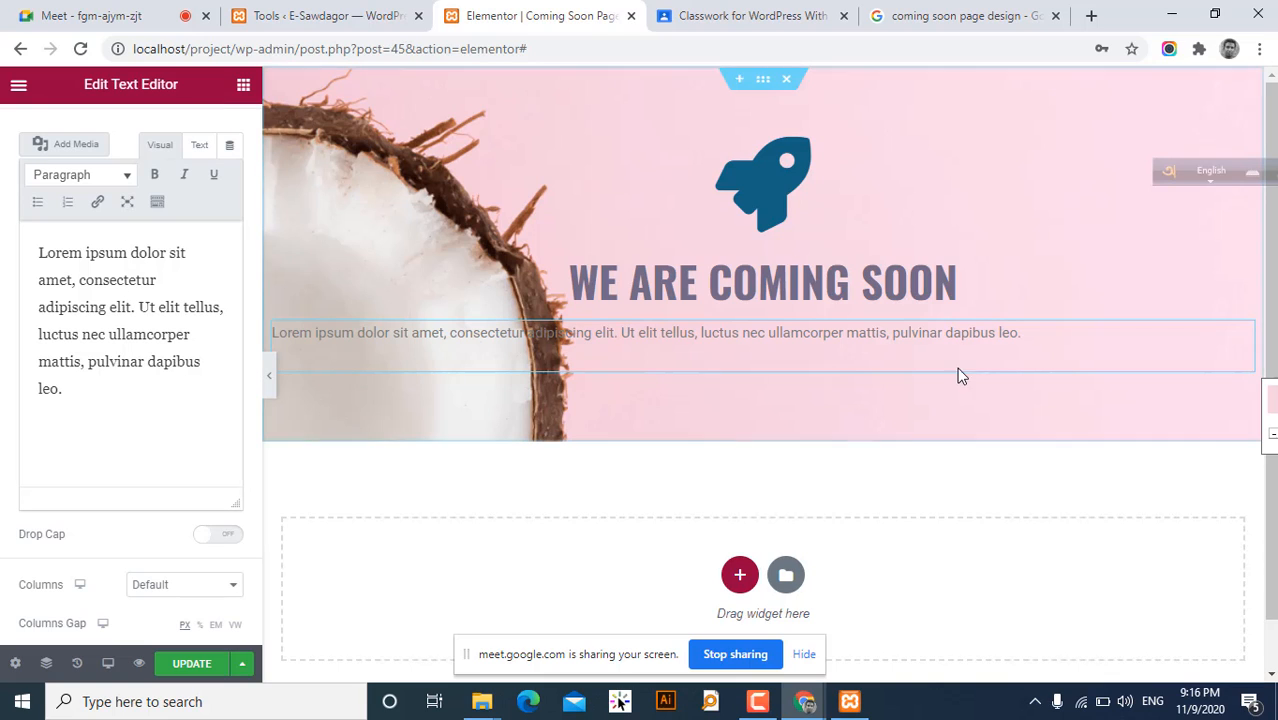
{"action": "scroll", "coordinate": [137, 175], "scroll_direction": "up", "scroll_amount": 1}
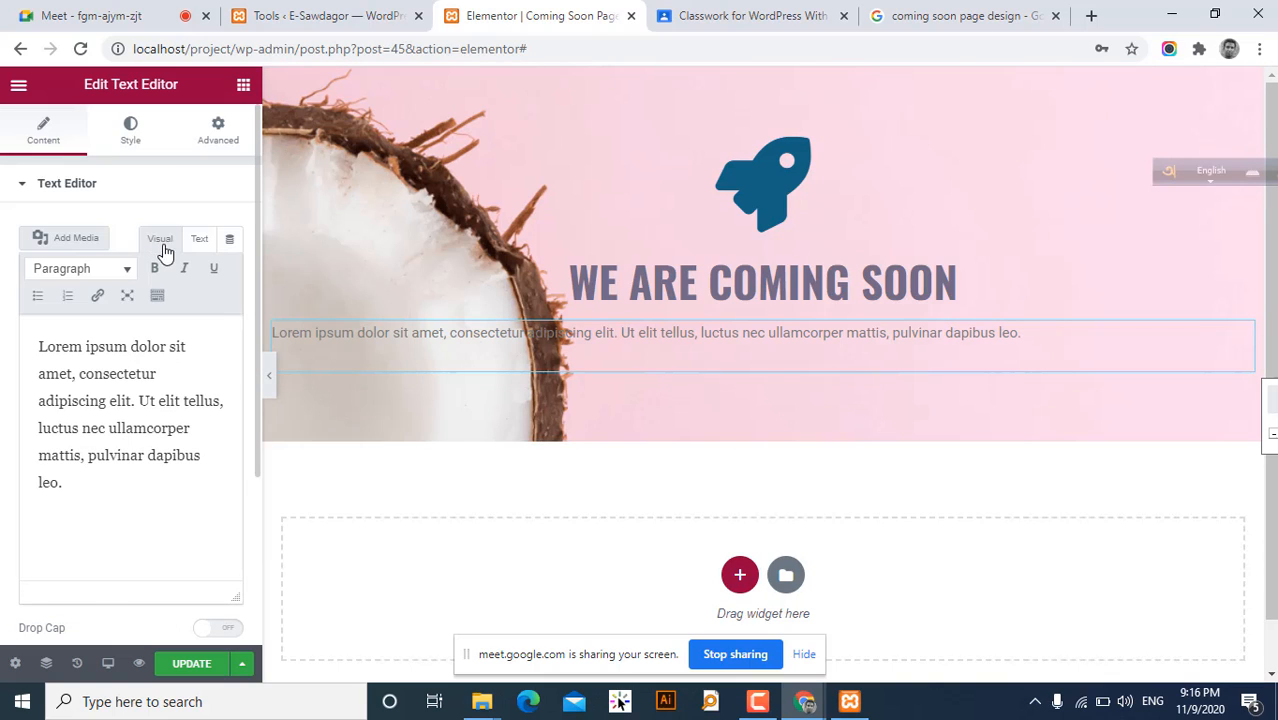
- Centre the new Lorem ipsum paragraph and set its text color to near-black #020000
{"action": "left_click", "coordinate": [131, 135]}
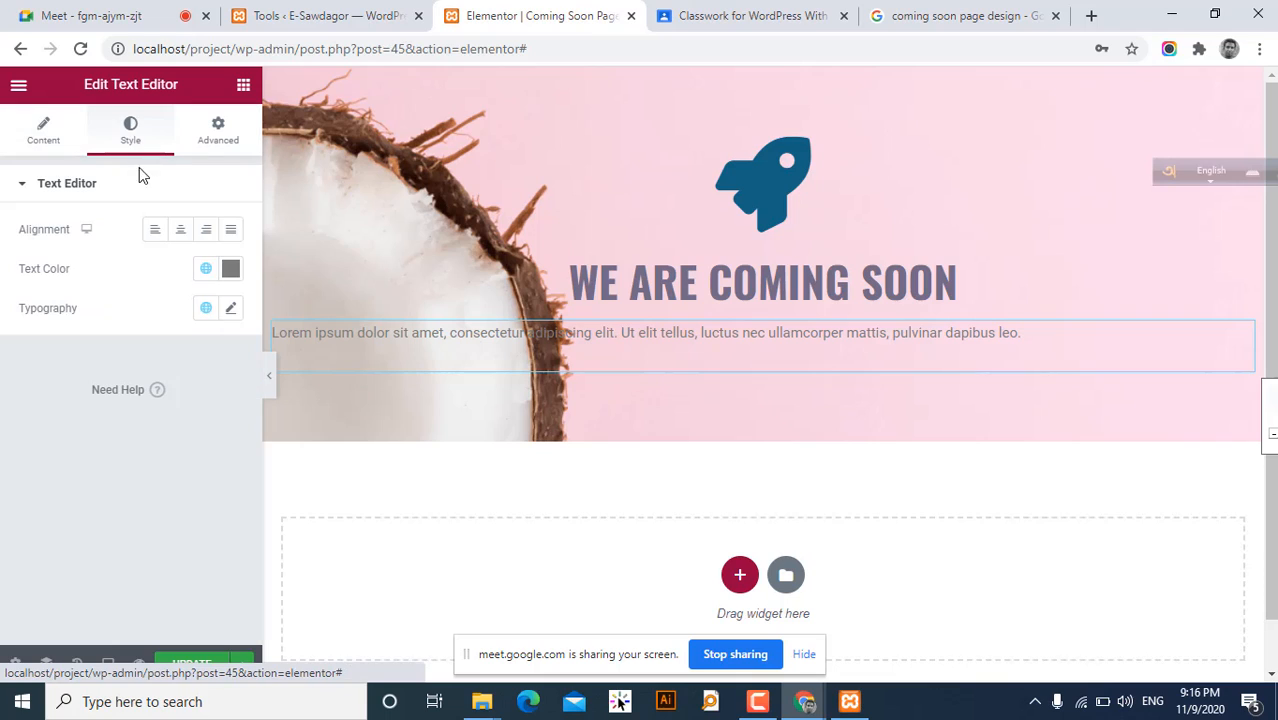
{"action": "left_click", "coordinate": [182, 232]}
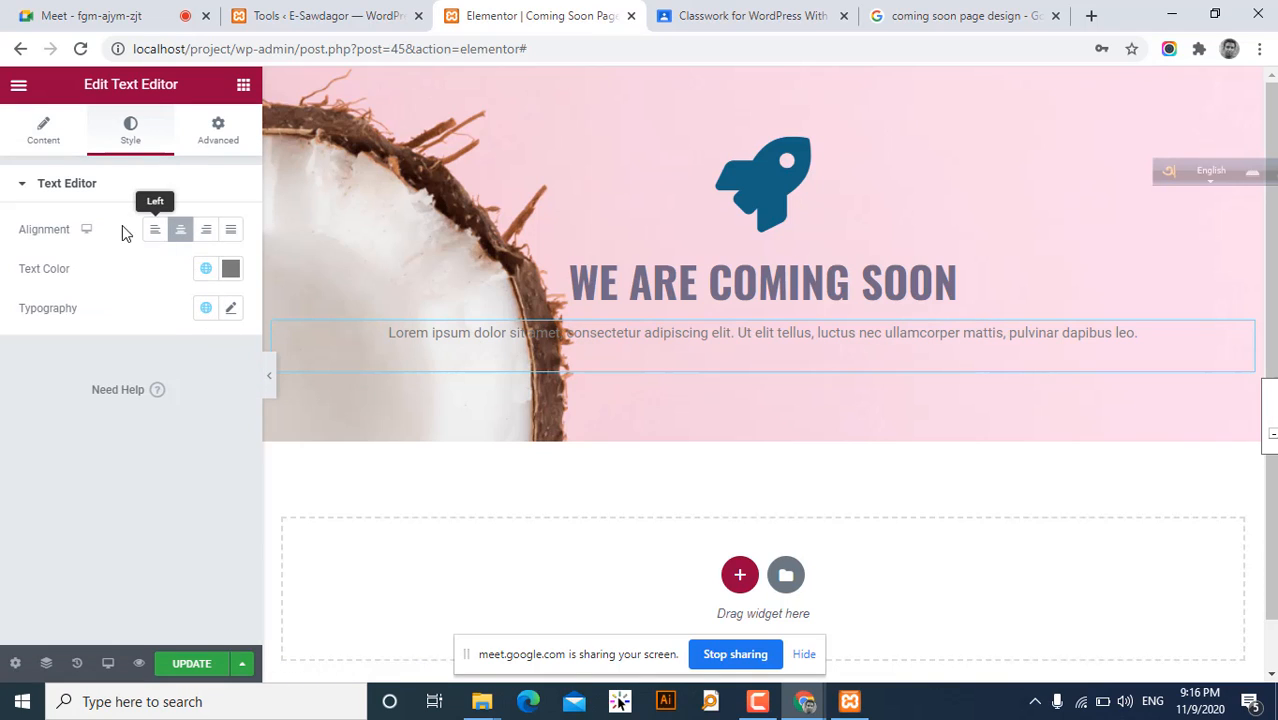
{"action": "left_click", "coordinate": [230, 270]}
{"action": "left_click", "coordinate": [208, 385]}
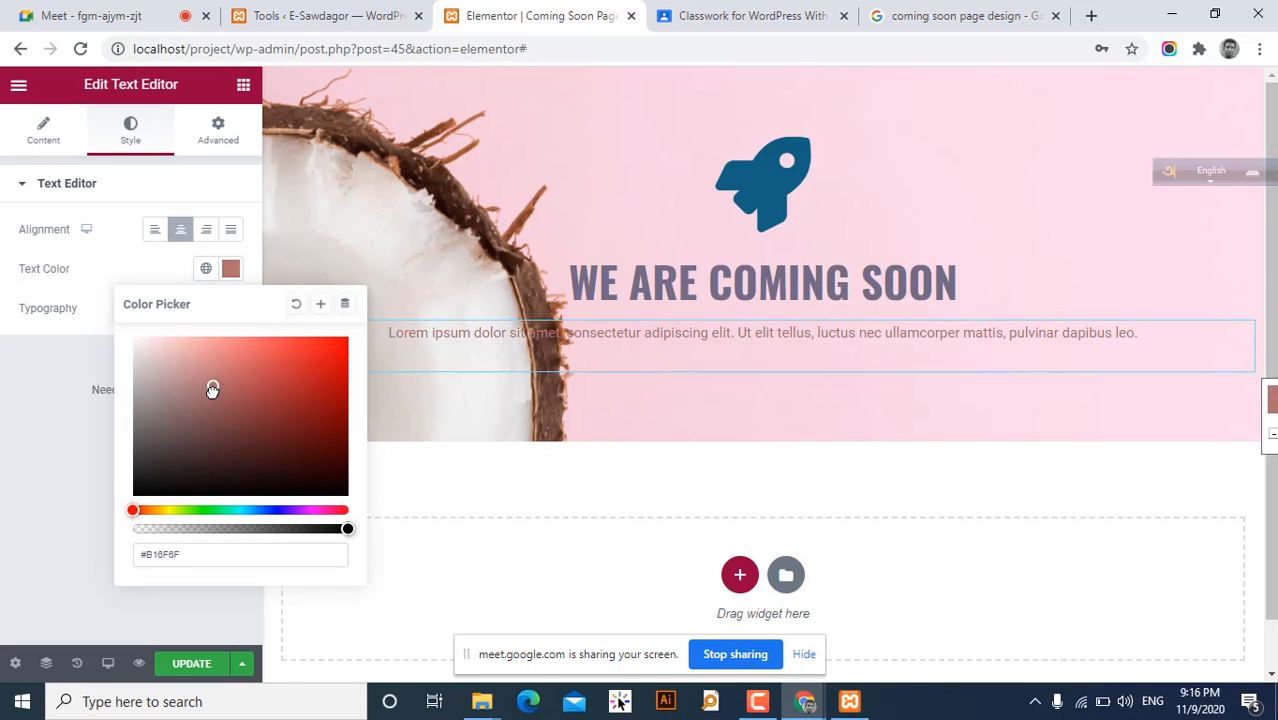
{"action": "left_click_drag", "start_coordinate": [208, 385], "coordinate": [166, 527]}
{"action": "left_click_drag", "start_coordinate": [277, 490], "coordinate": [344, 495]}
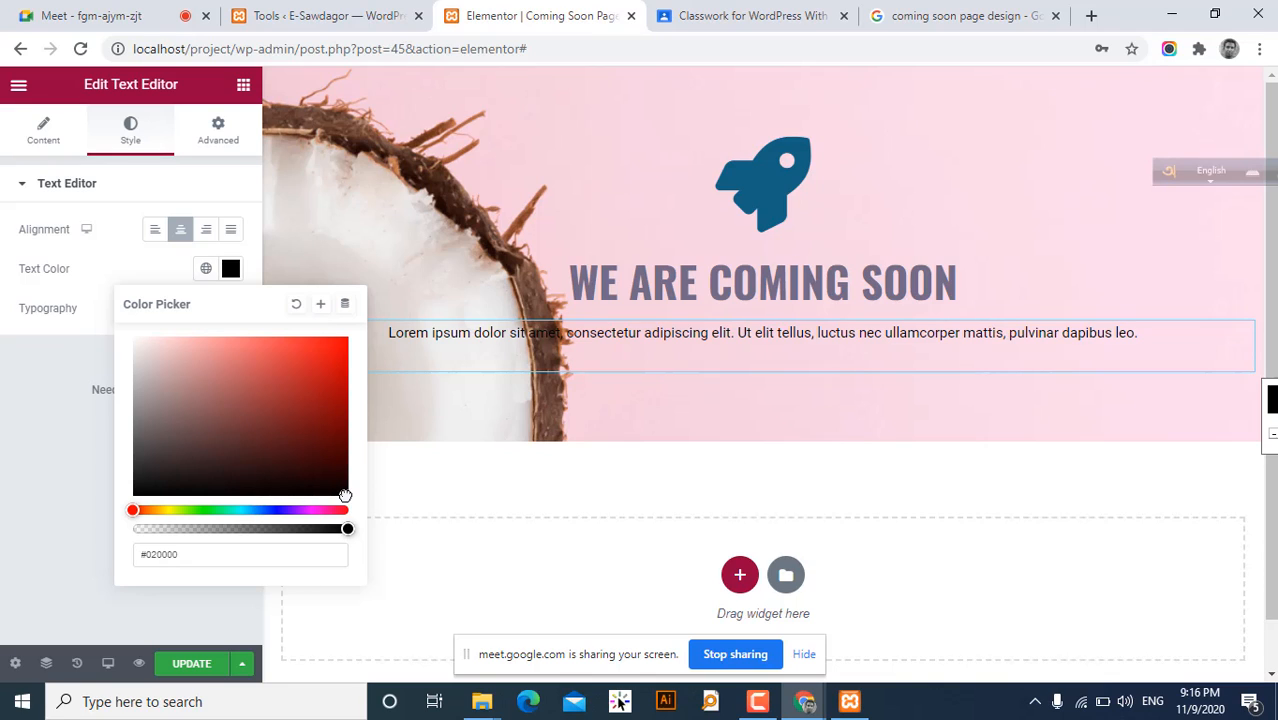
{"action": "left_click", "coordinate": [51, 364]}
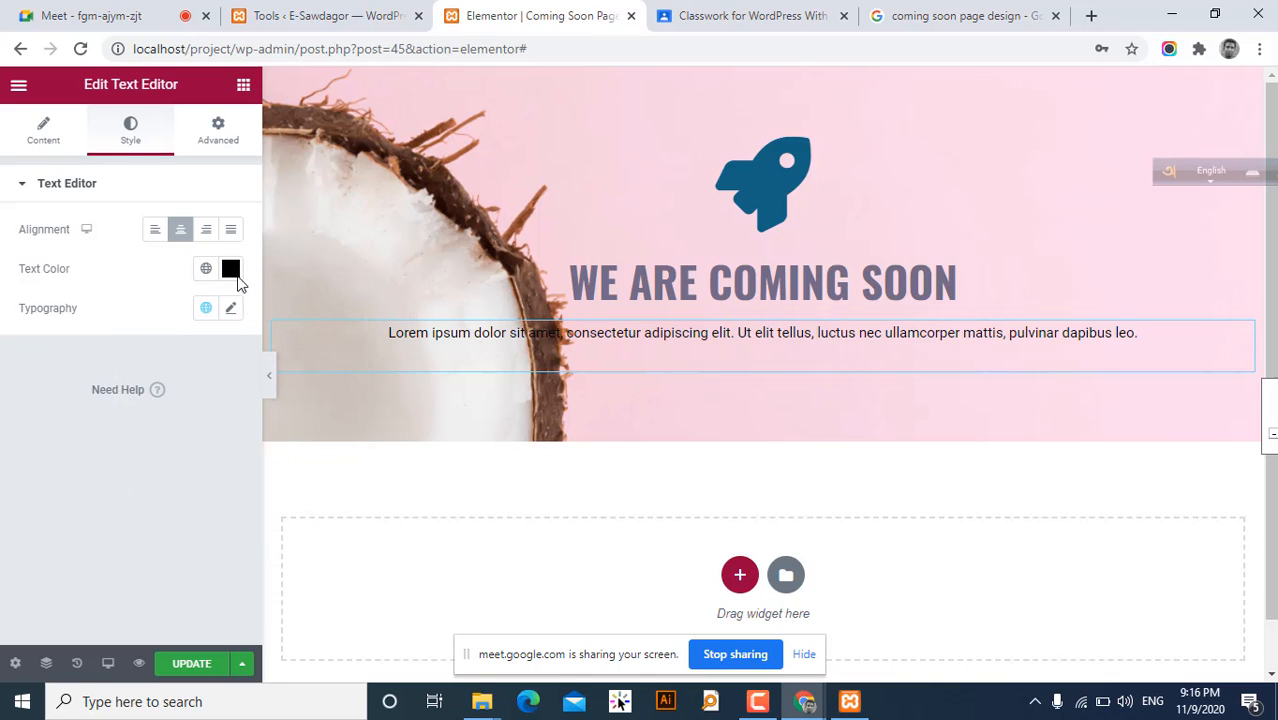
- Look through the column options of the Lorem ipsum paragraph, keep Default, and turn on its drop cap
{"action": "left_click", "coordinate": [55, 130]}
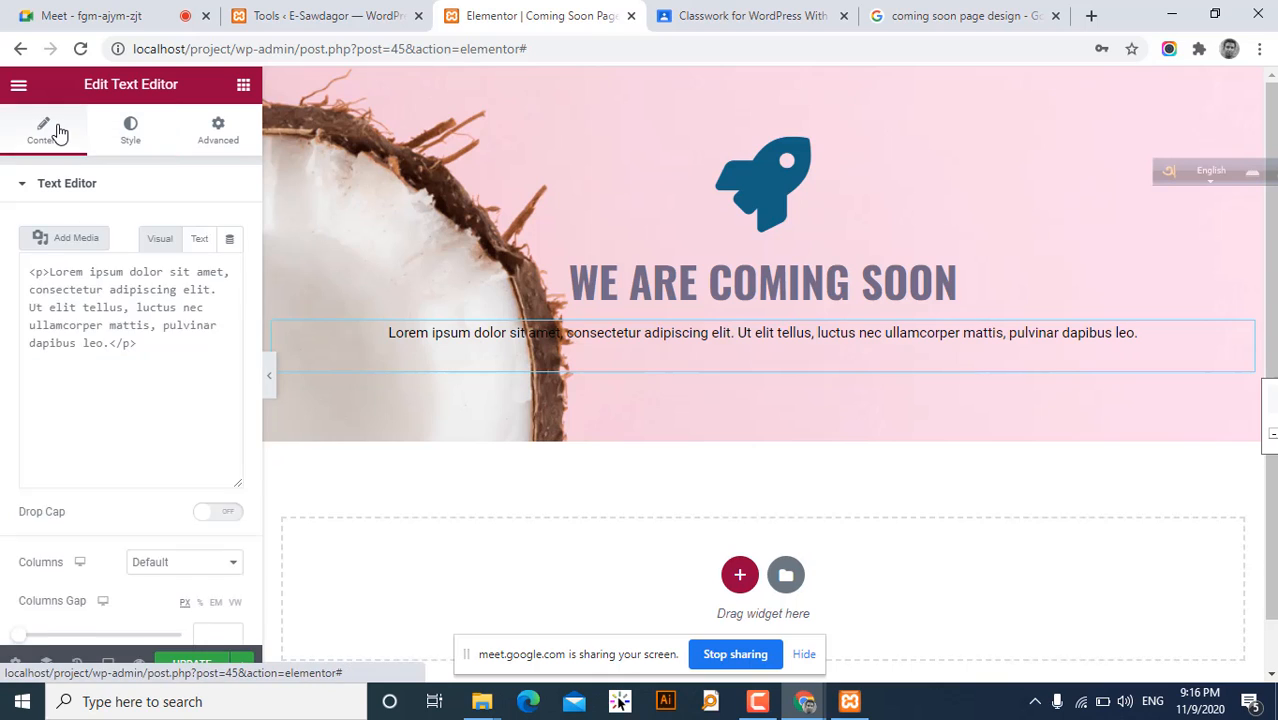
{"action": "scroll", "coordinate": [110, 260], "scroll_direction": "down", "scroll_amount": 1}
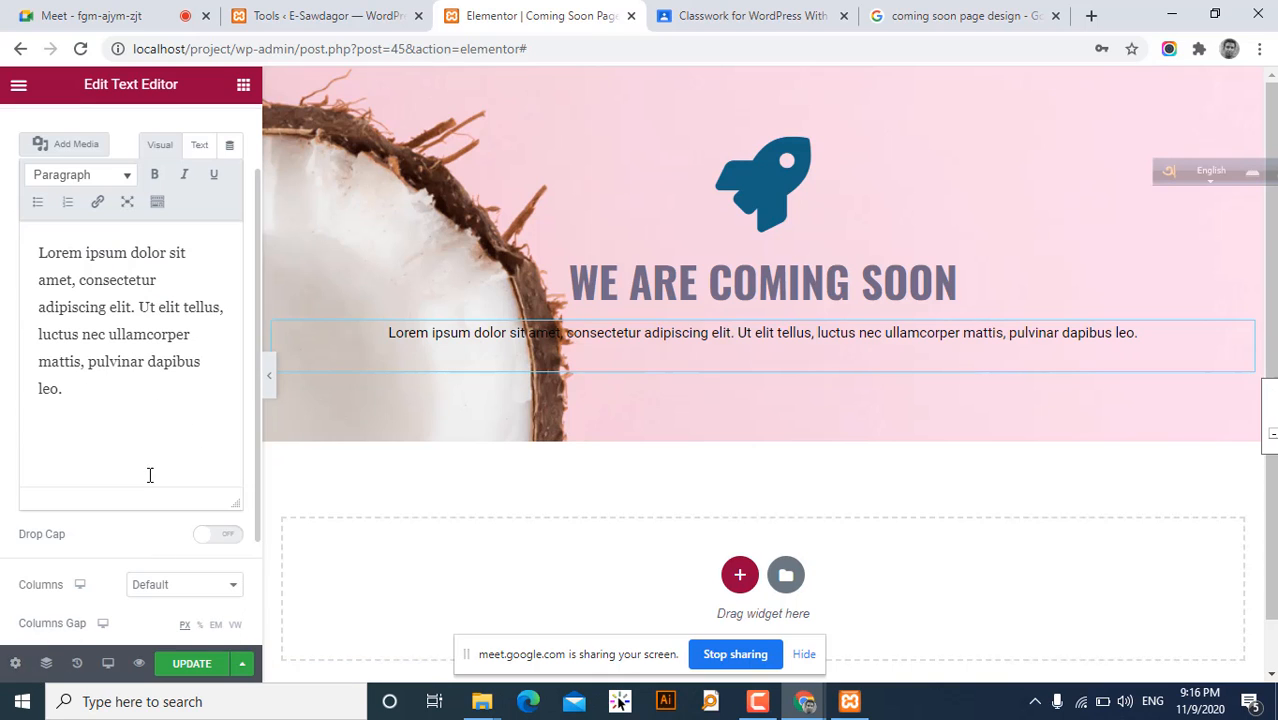
{"action": "left_click", "coordinate": [197, 590]}
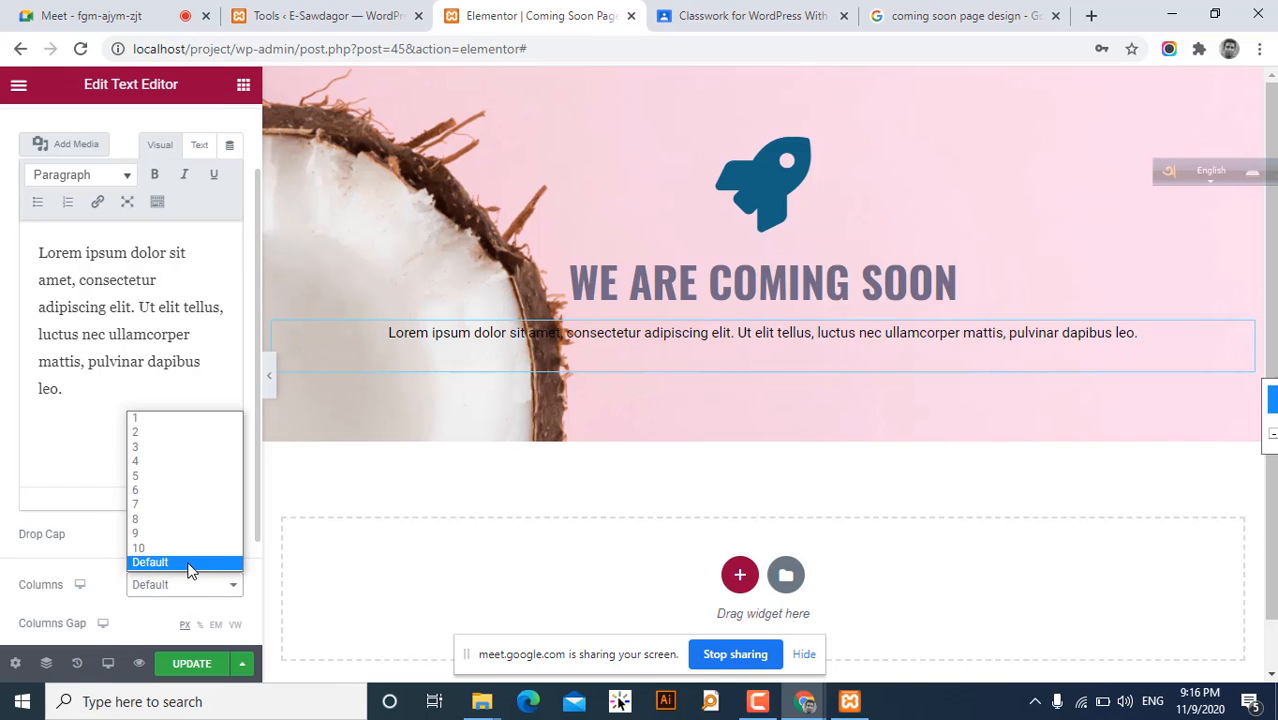
{"action": "left_click", "coordinate": [46, 536]}
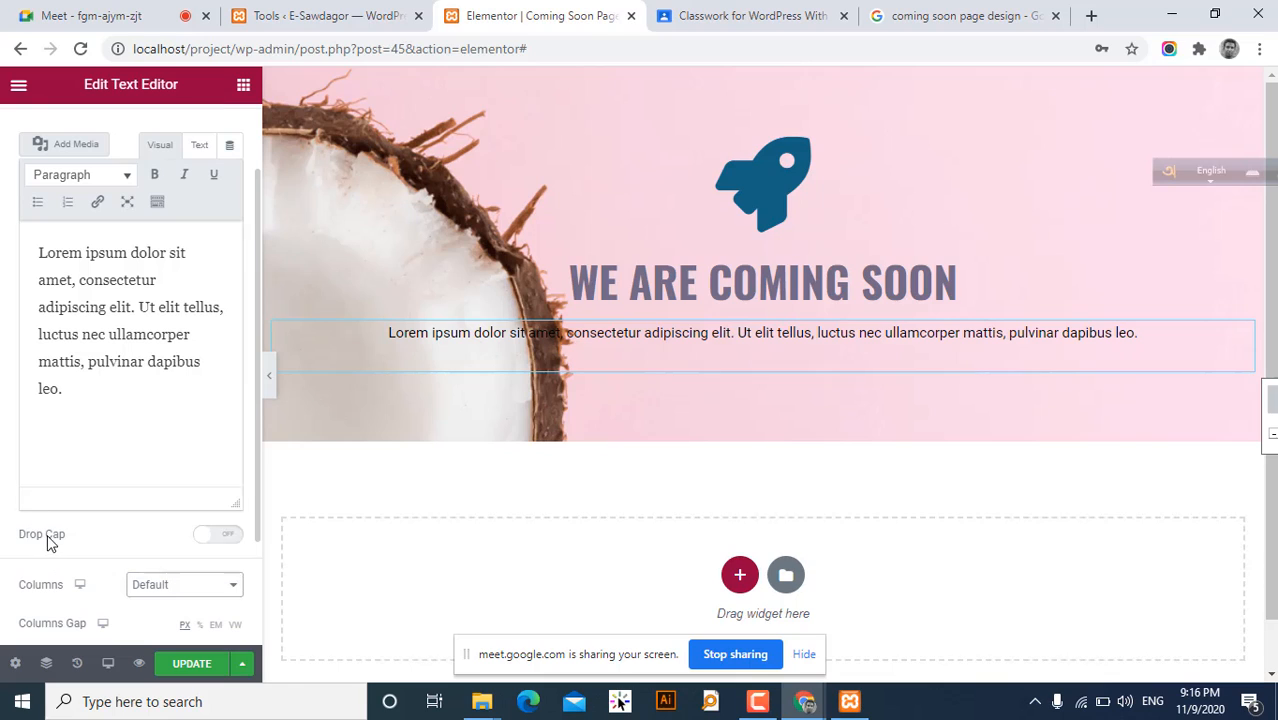
{"action": "left_click", "coordinate": [46, 536]}
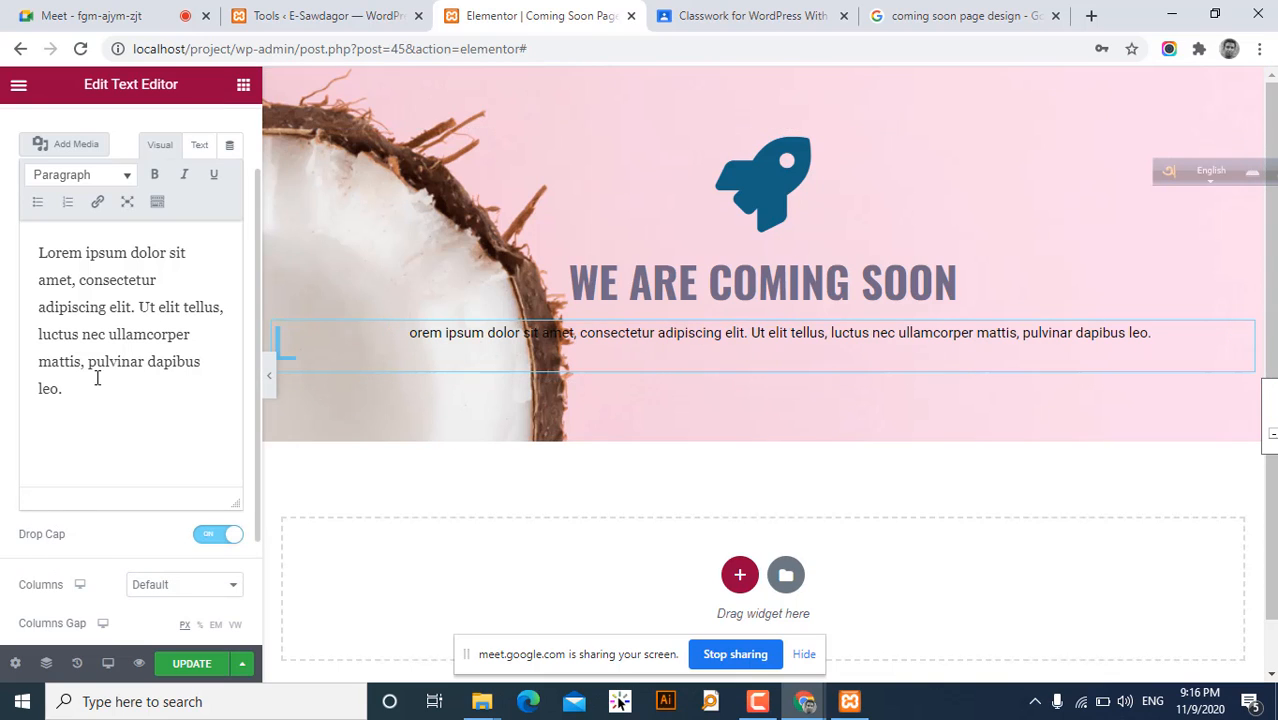
- Copy the whole Lorem ipsum paragraph and paste it after itself so the description text is repeated once
{"action": "left_click_drag", "start_coordinate": [81, 406], "coordinate": [6, 257]}
{"action": "key", "text": "ctrl+c"}
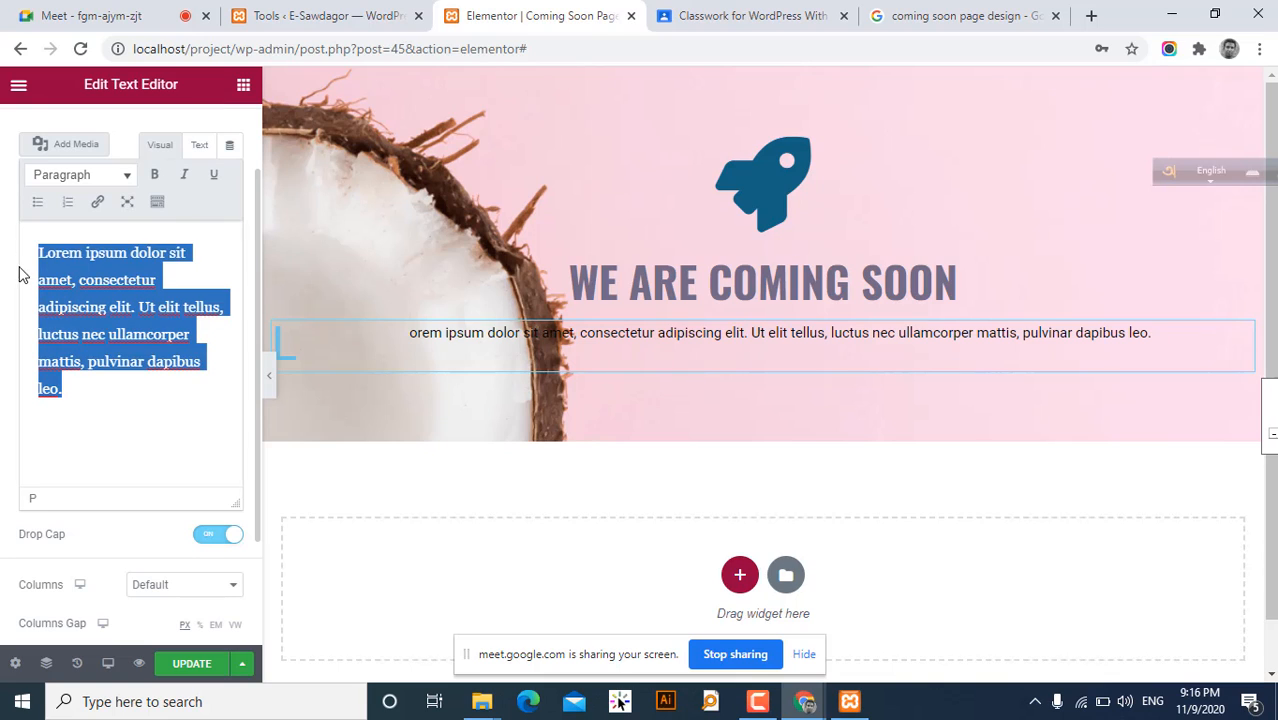
{"action": "left_click", "coordinate": [137, 391]}
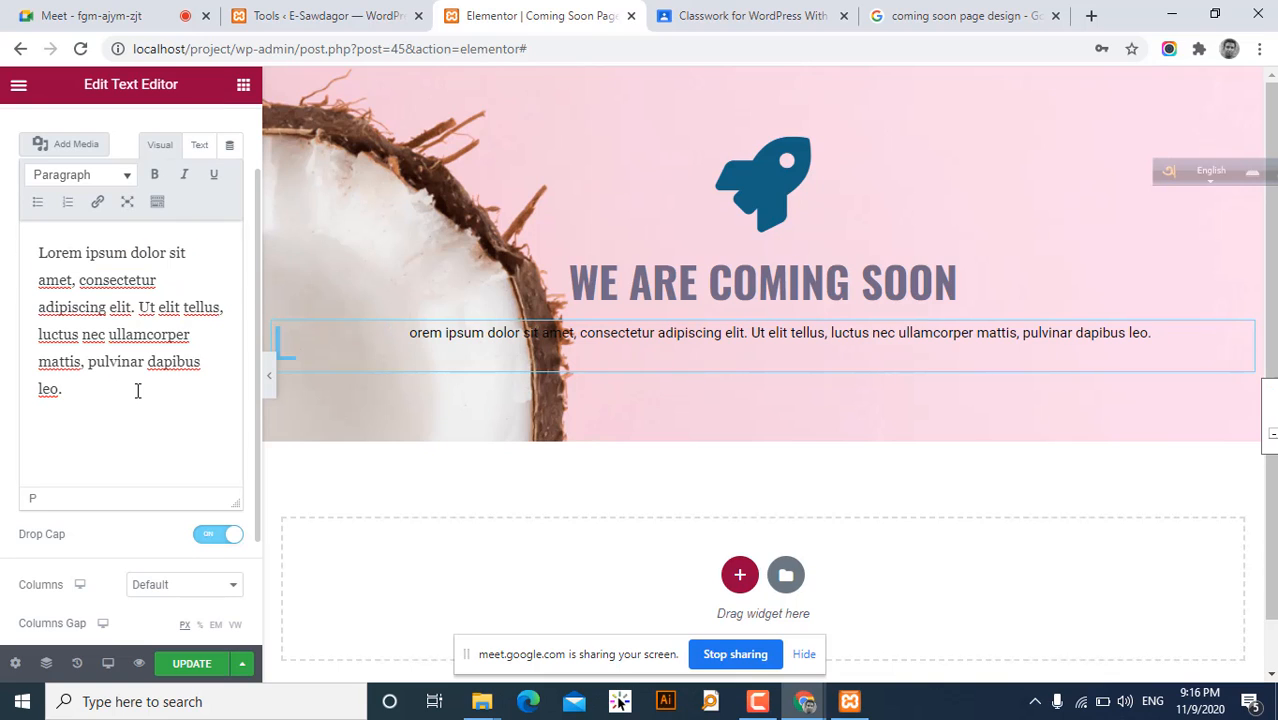
{"action": "key", "text": "ctrl+v"}
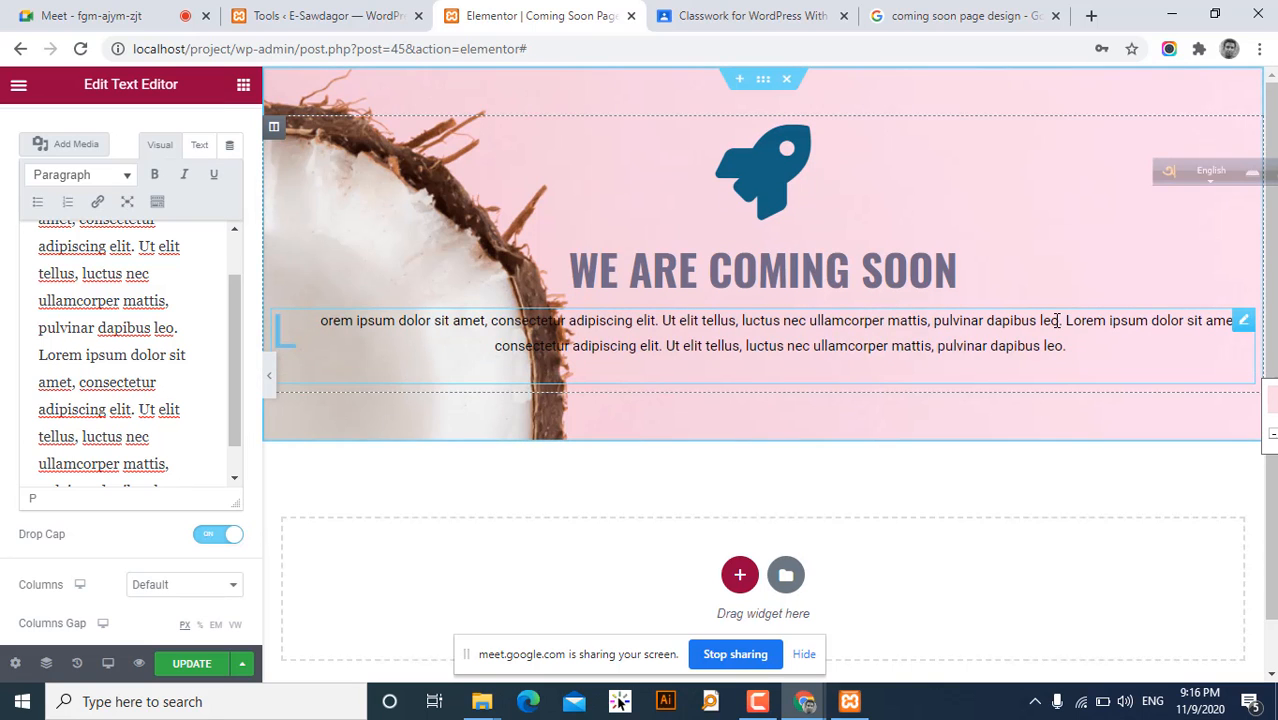
- Unlink the description text's padding values and set its right and left padding to 50 px, trying smaller right values first
{"action": "scroll", "coordinate": [200, 230], "scroll_direction": "up", "scroll_amount": 3}
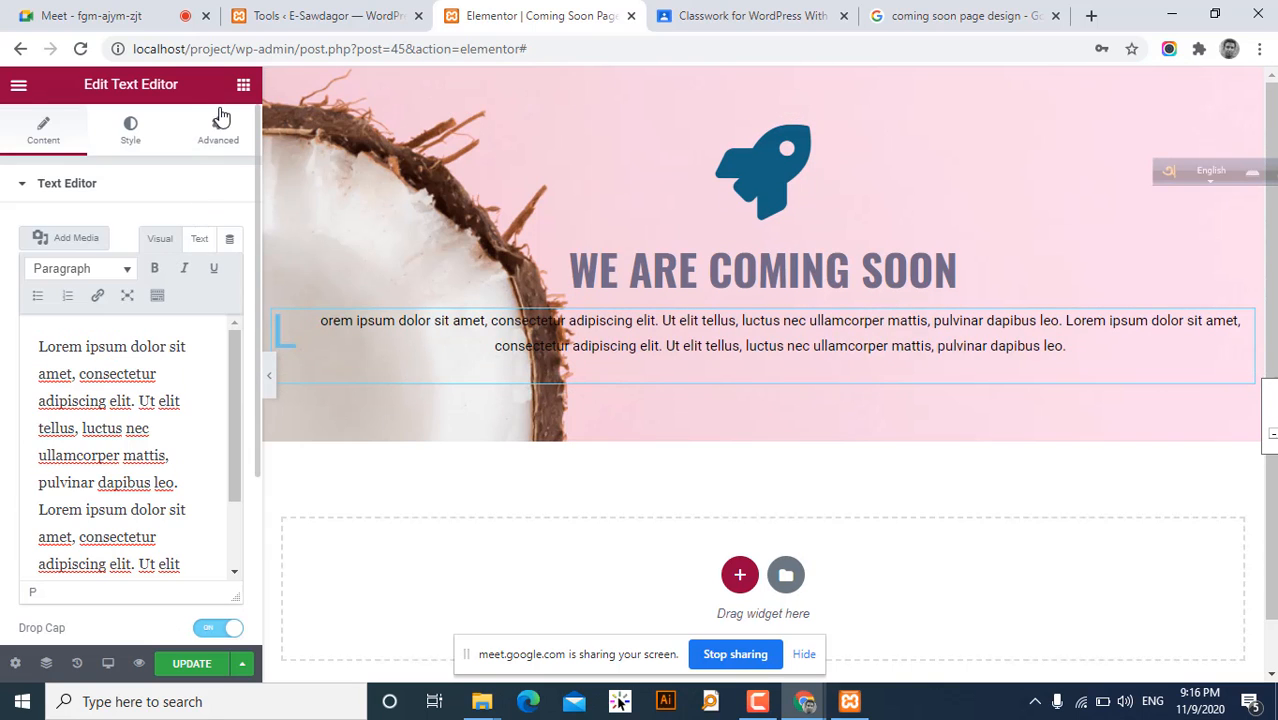
{"action": "left_click", "coordinate": [219, 125]}
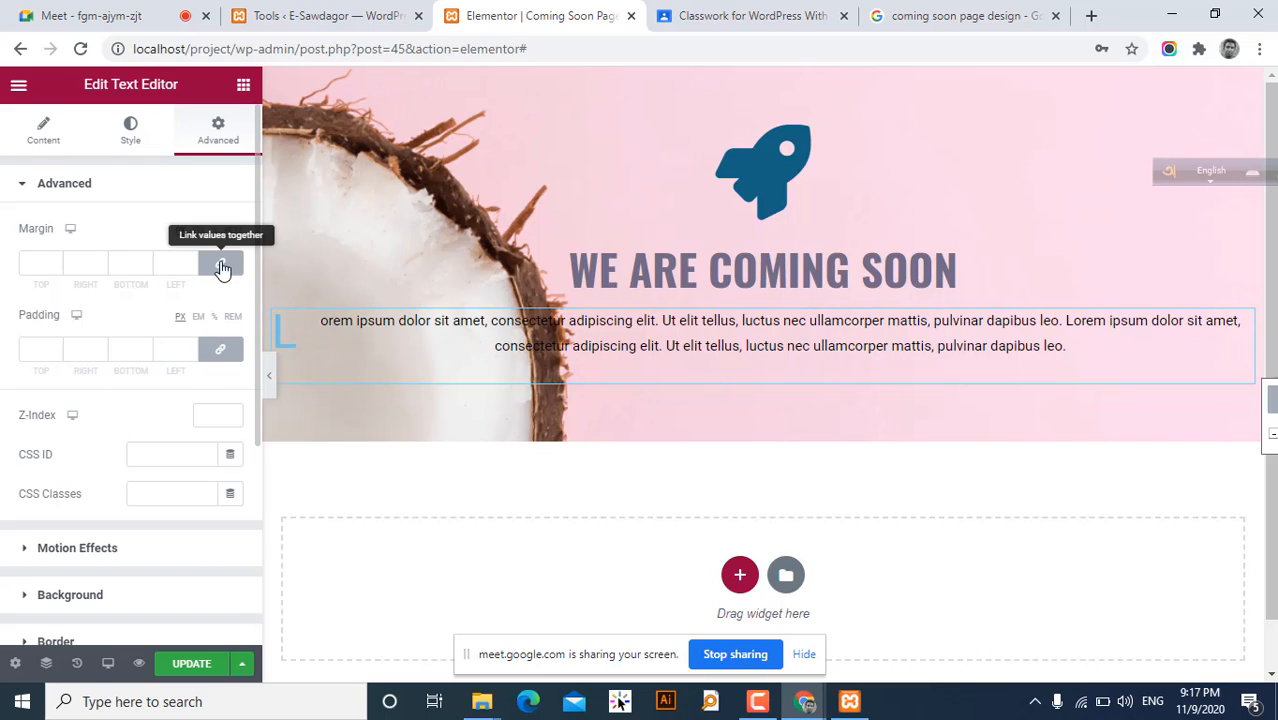
{"action": "left_click", "coordinate": [222, 352]}
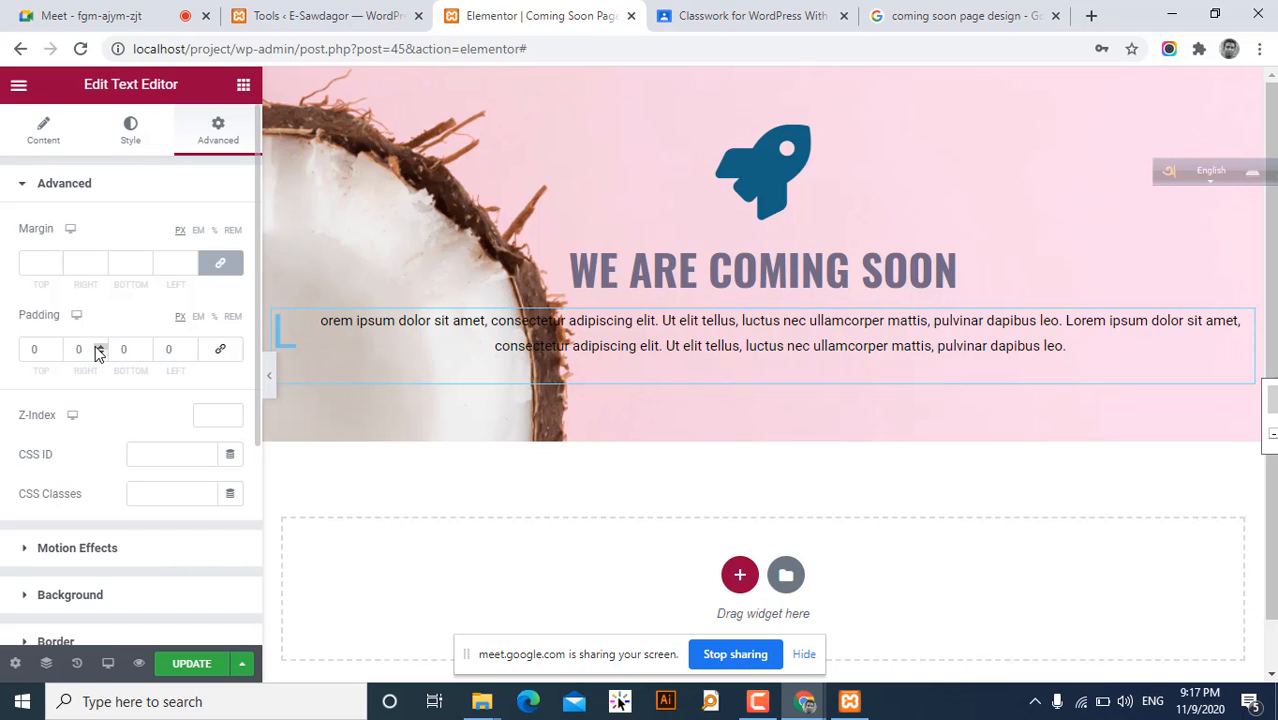
{"action": "left_click", "coordinate": [98, 346]}
{"action": "type", "text": "20"}
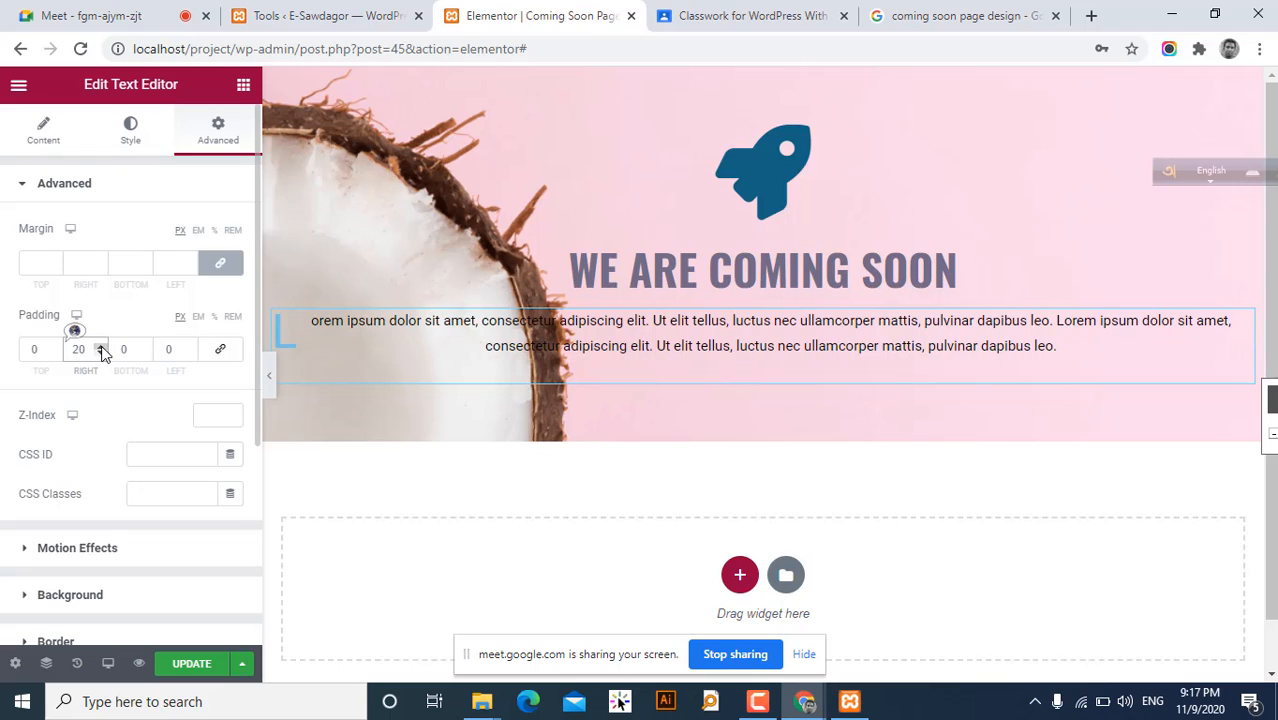
{"action": "key", "text": "BackSpace"}
{"action": "key", "text": "BackSpace"}
{"action": "type", "text": "5"}
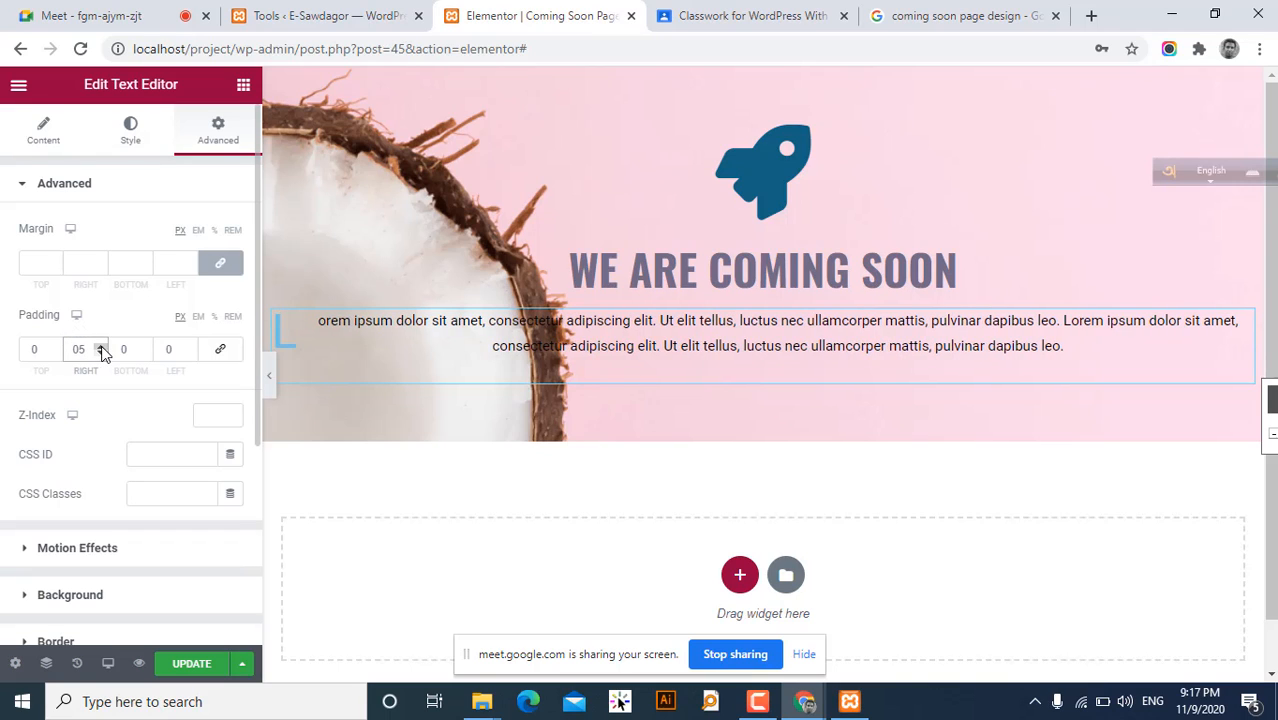
{"action": "key", "text": "BackSpace"}
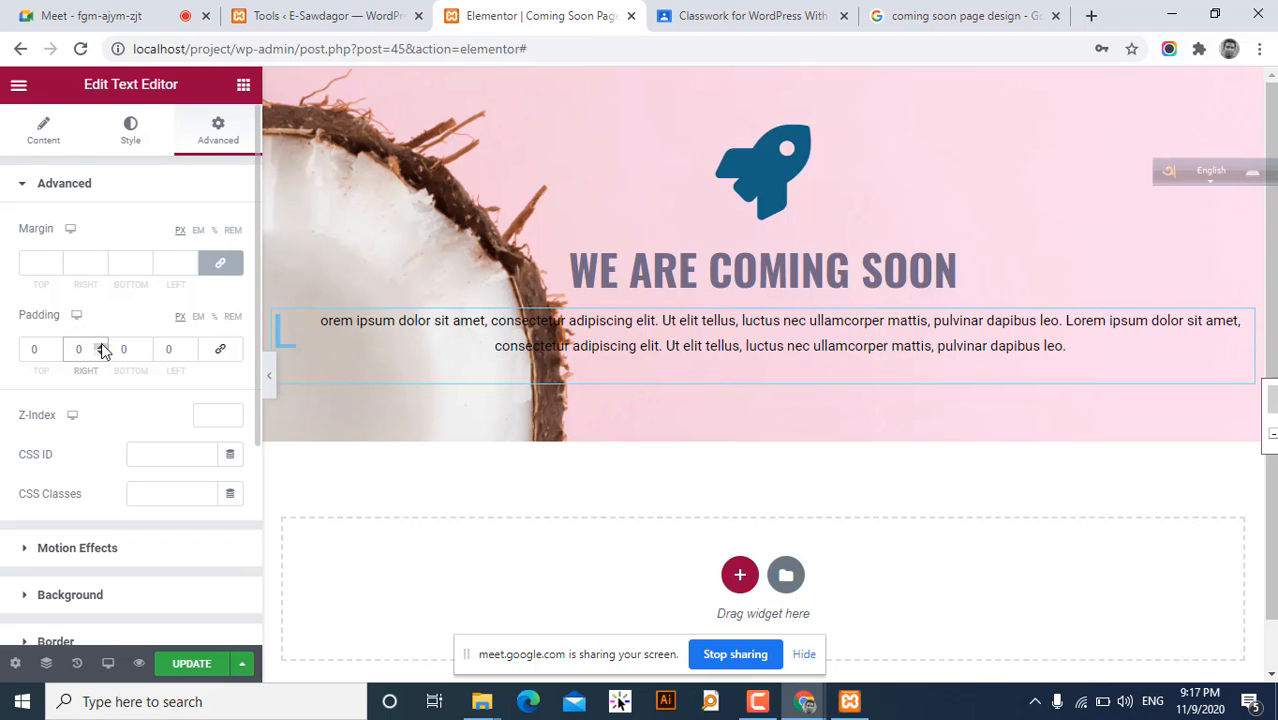
{"action": "type", "text": "50"}
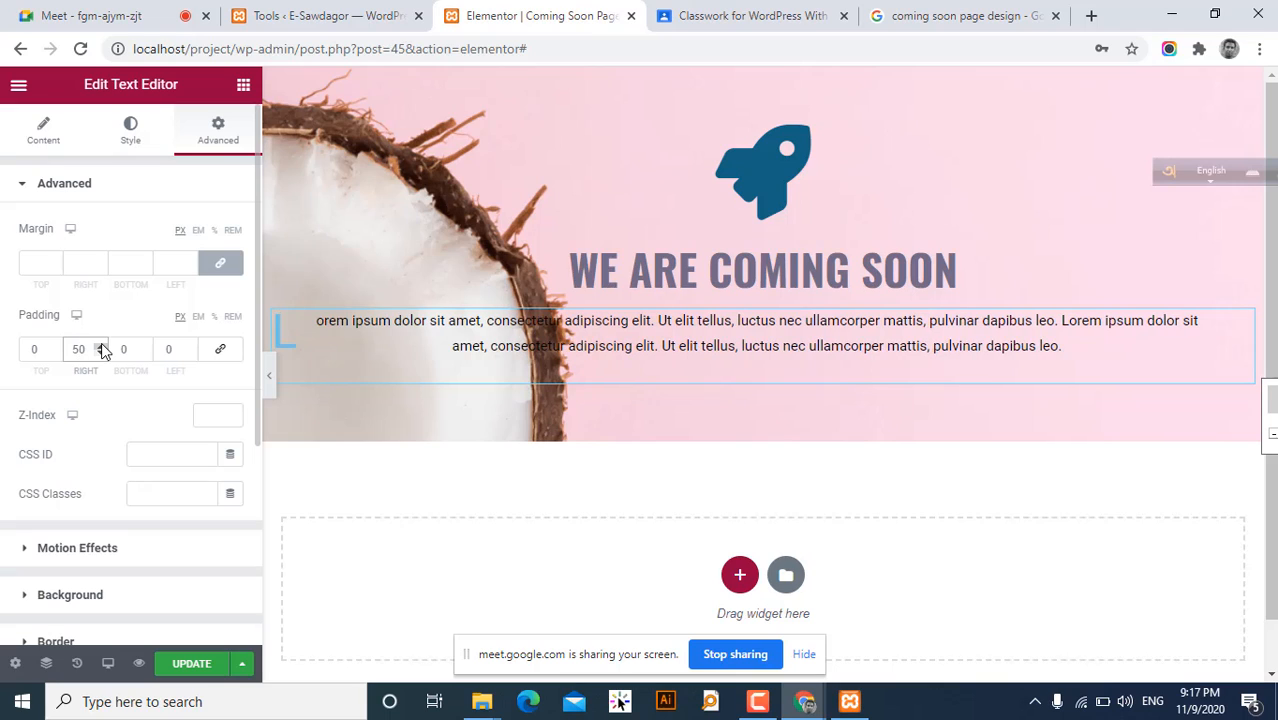
{"action": "double_click", "coordinate": [176, 348]}
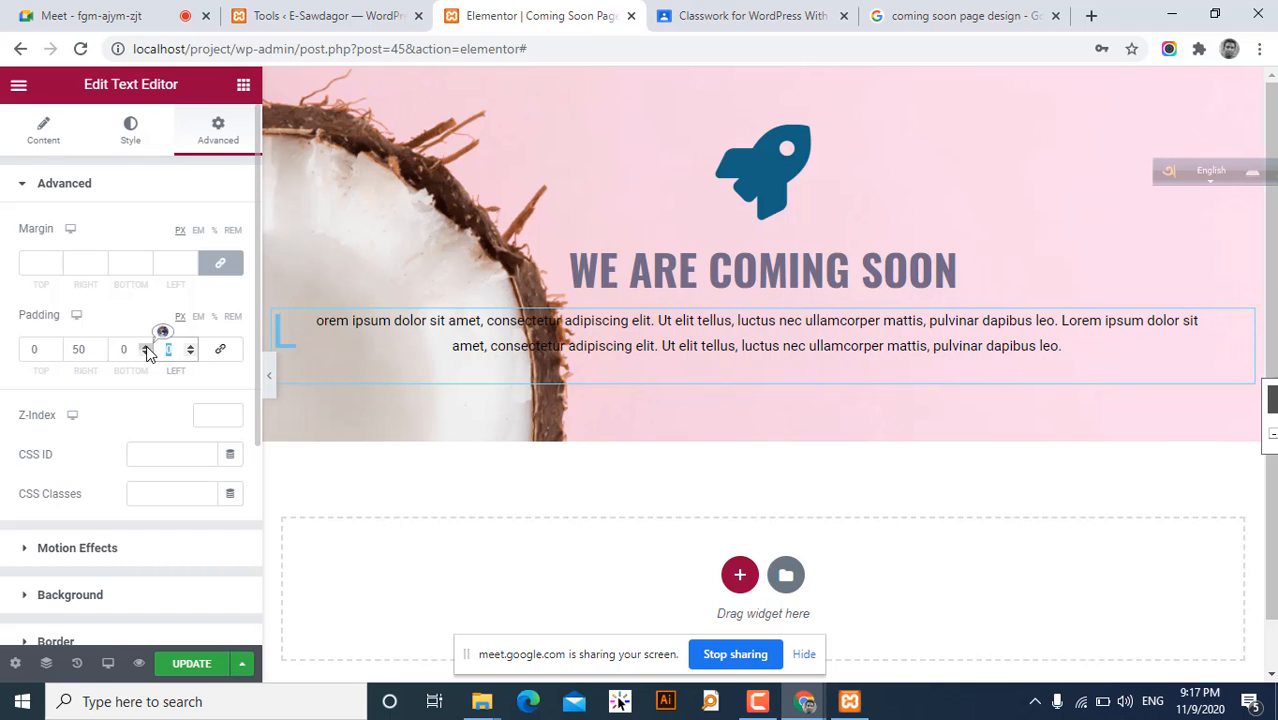
{"action": "type", "text": "50"}
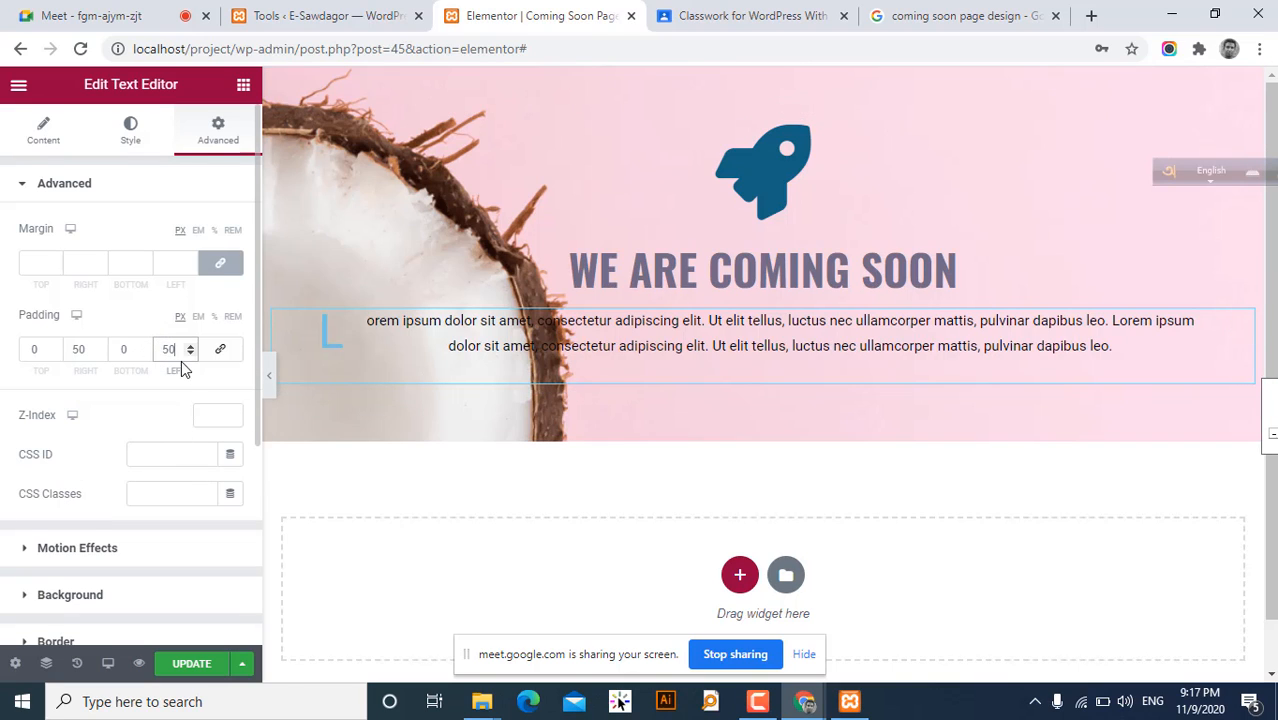
- Increase the description text's left and right padding to 80 px each
{"action": "key", "text": "BackSpace"}
{"action": "key", "text": "BackSpace"}
{"action": "type", "text": "80"}
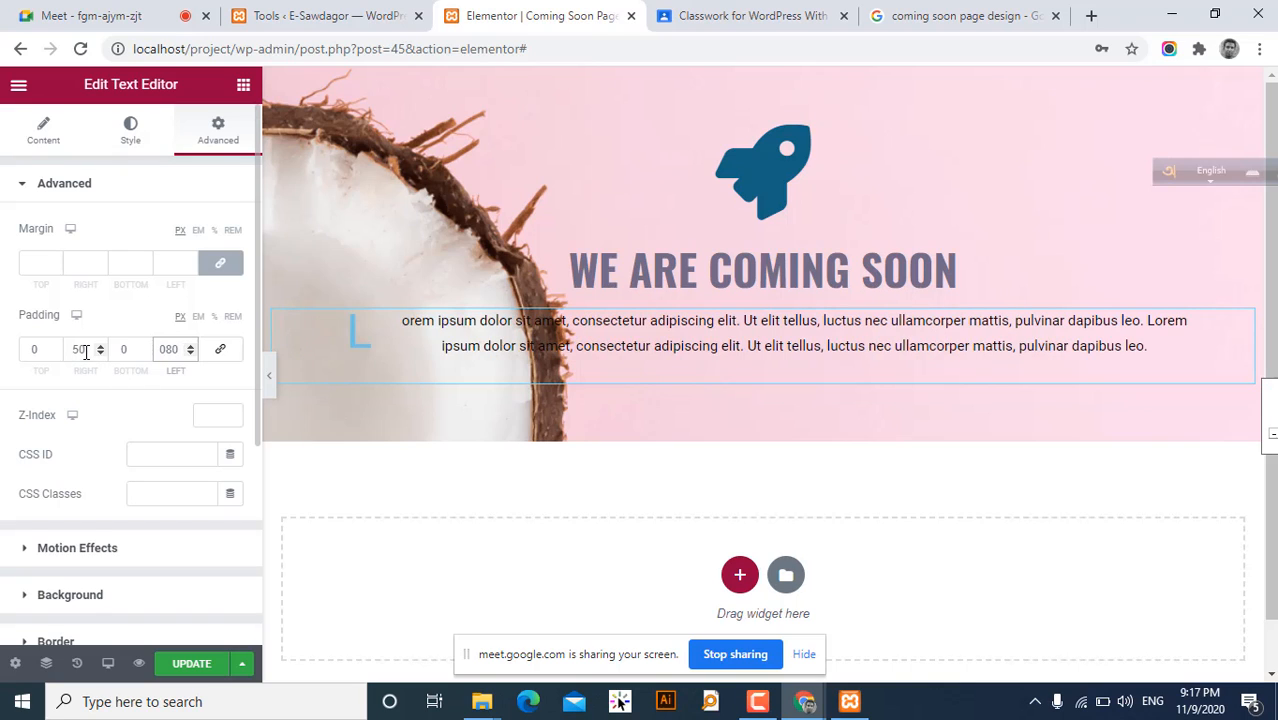
{"action": "left_click_drag", "start_coordinate": [86, 352], "coordinate": [58, 357]}
{"action": "type", "text": "80"}
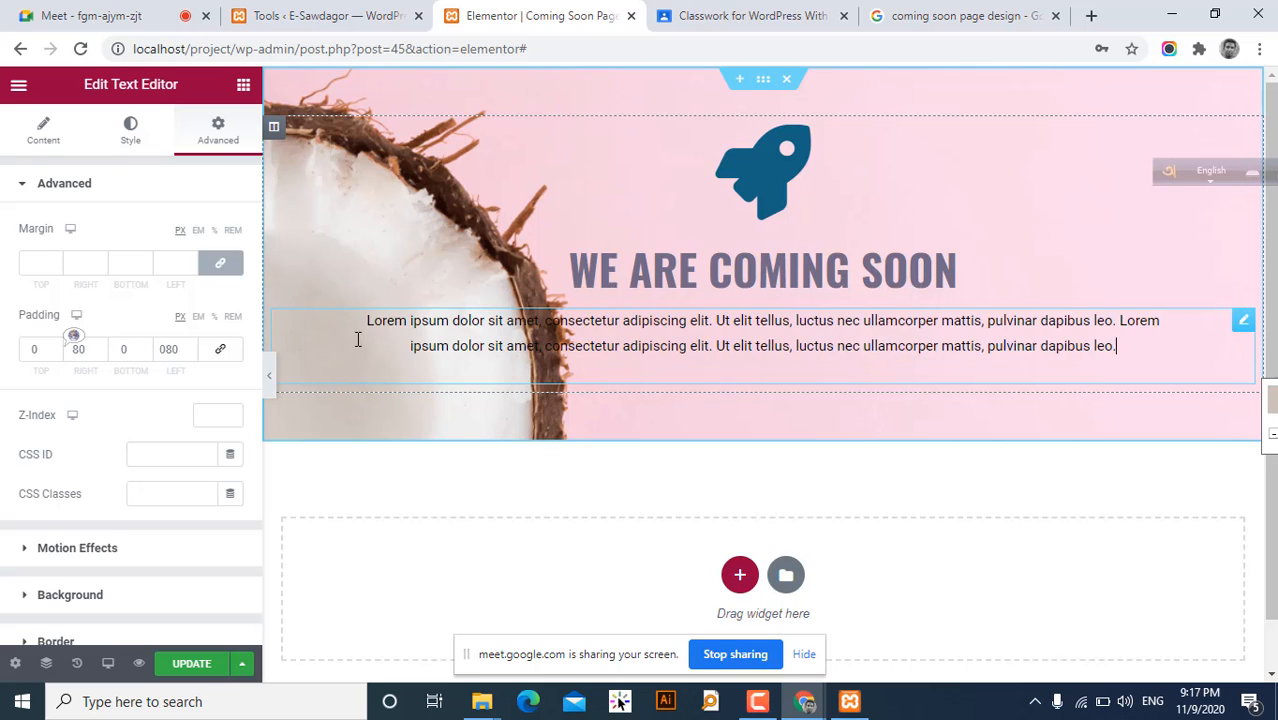
- Check the description text's typography settings, compare the text with and without the drop cap, and leave the drop cap off
{"action": "left_click", "coordinate": [122, 140]}
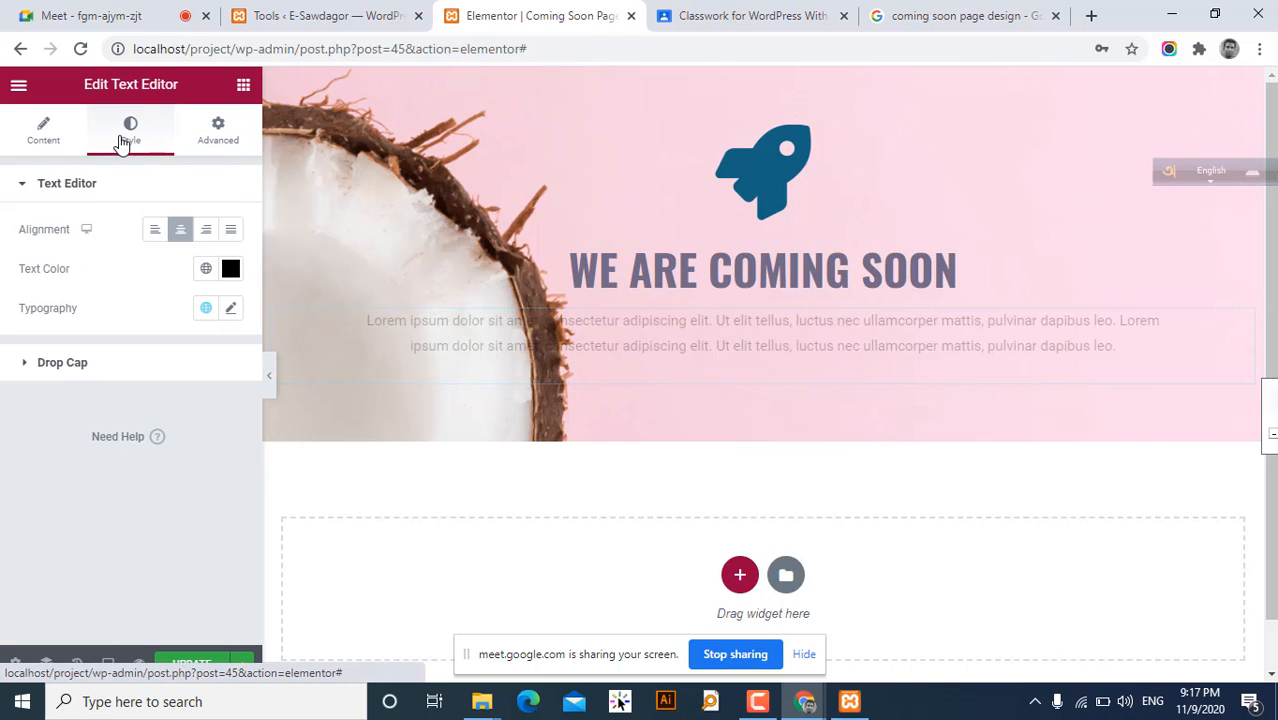
{"action": "left_click", "coordinate": [231, 310]}
{"action": "left_click", "coordinate": [231, 310]}
{"action": "left_click", "coordinate": [43, 128]}
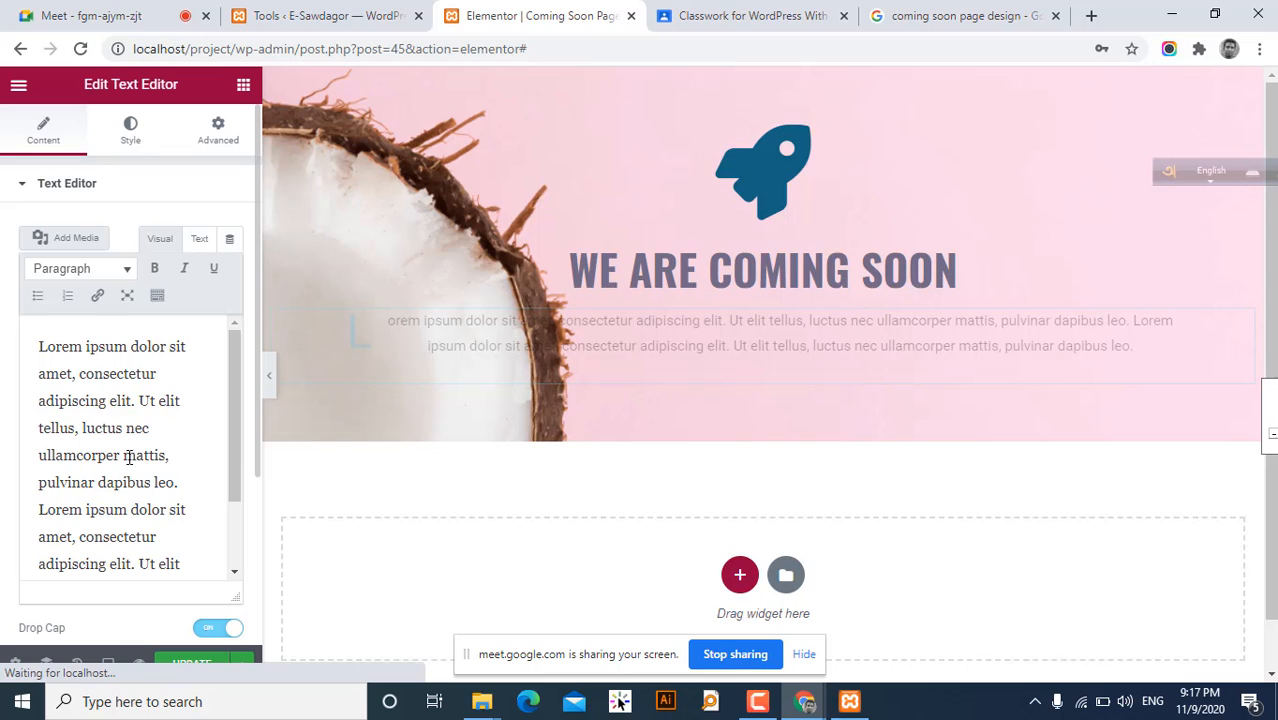
{"action": "scroll", "coordinate": [134, 565], "scroll_direction": "down", "scroll_amount": 3}
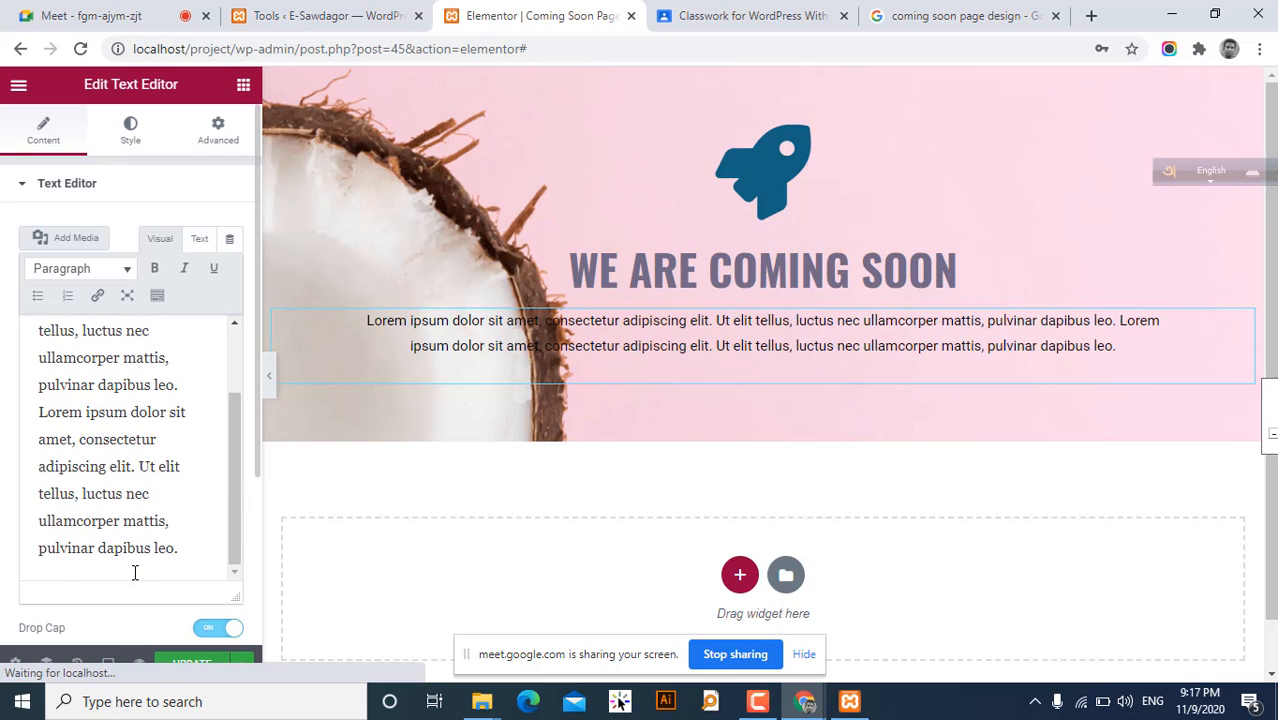
{"action": "left_click", "coordinate": [214, 630]}
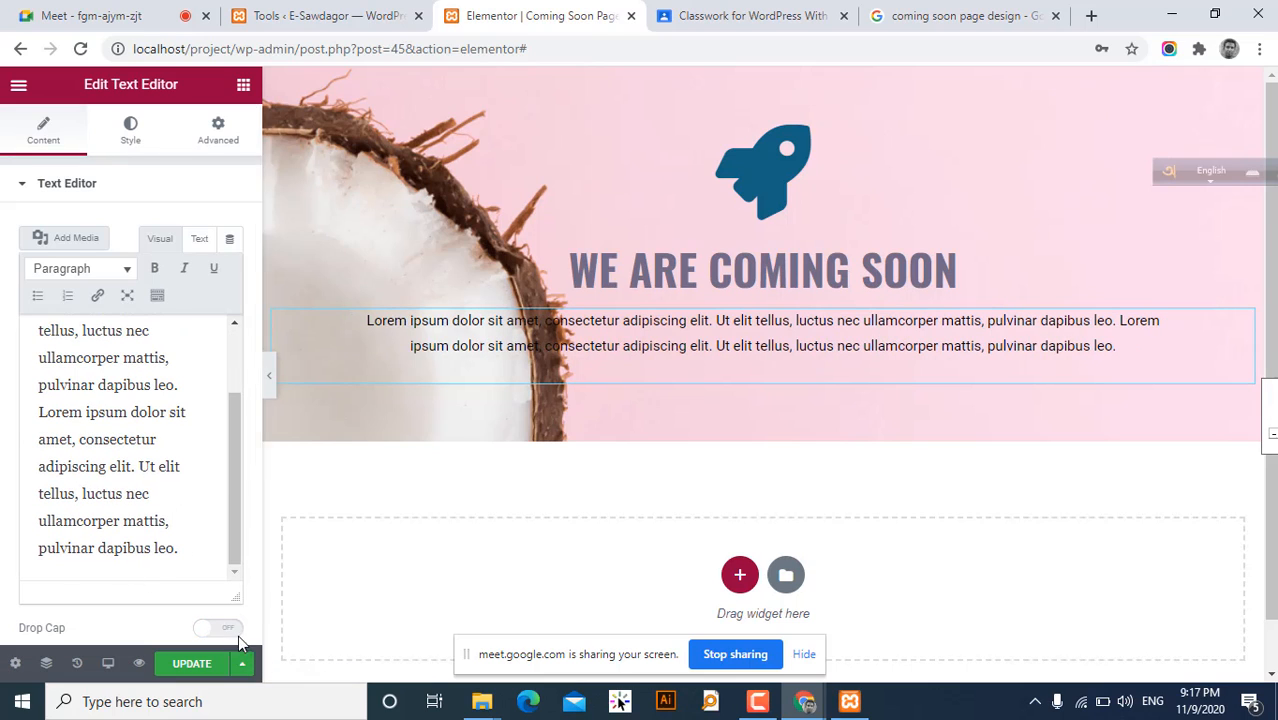
{"action": "left_click", "coordinate": [232, 639]}
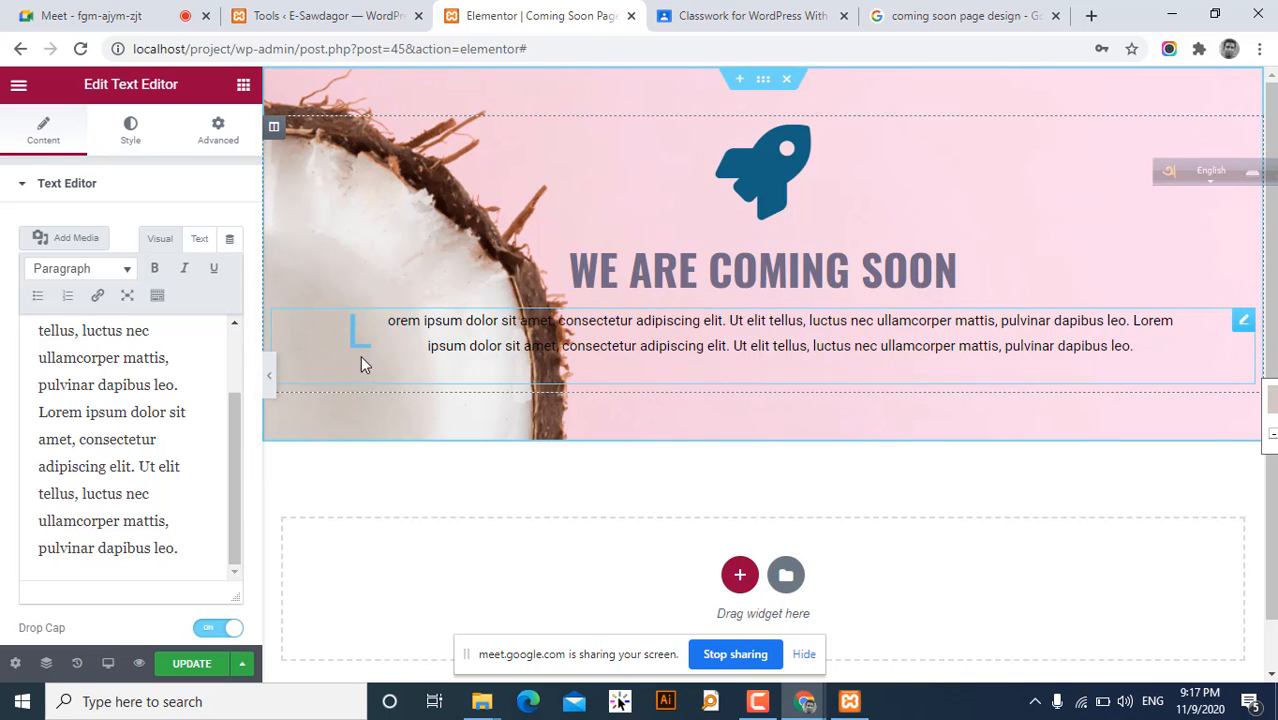
{"action": "left_click", "coordinate": [205, 630]}
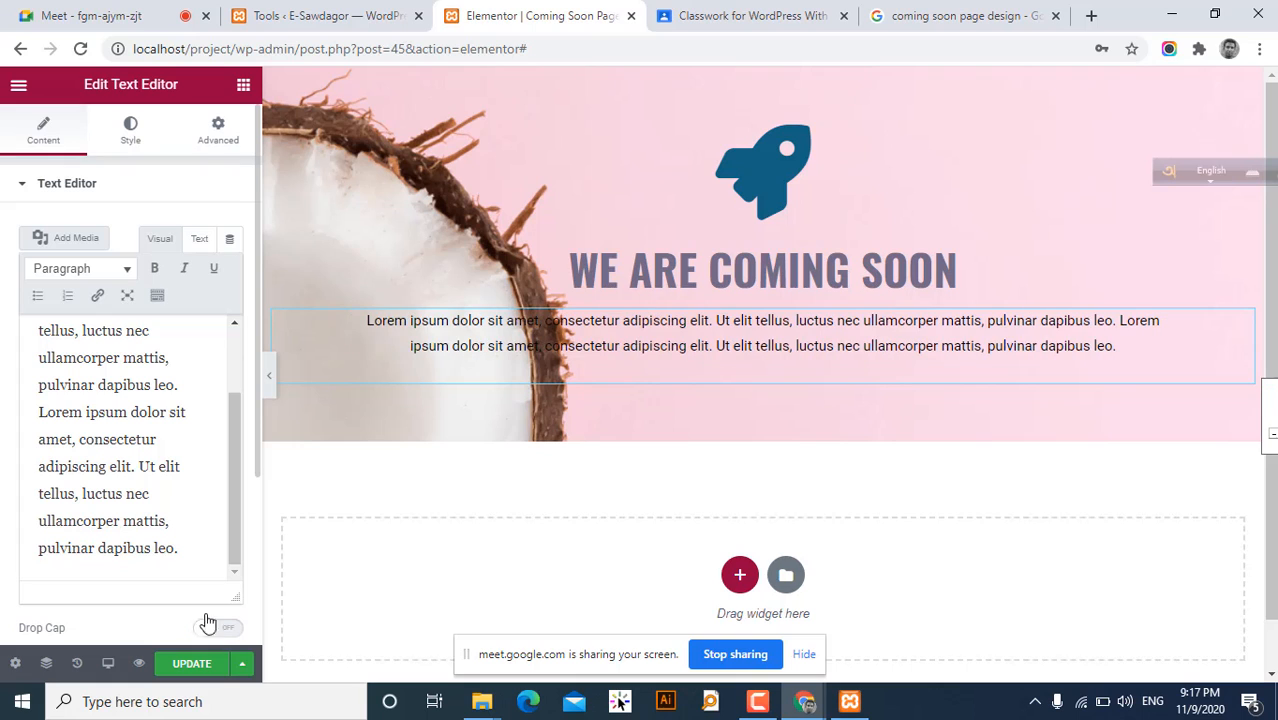
- Preview the page with the editing panel hidden, and consult the coming soon reference design in Google Images
{"action": "left_click", "coordinate": [269, 378]}
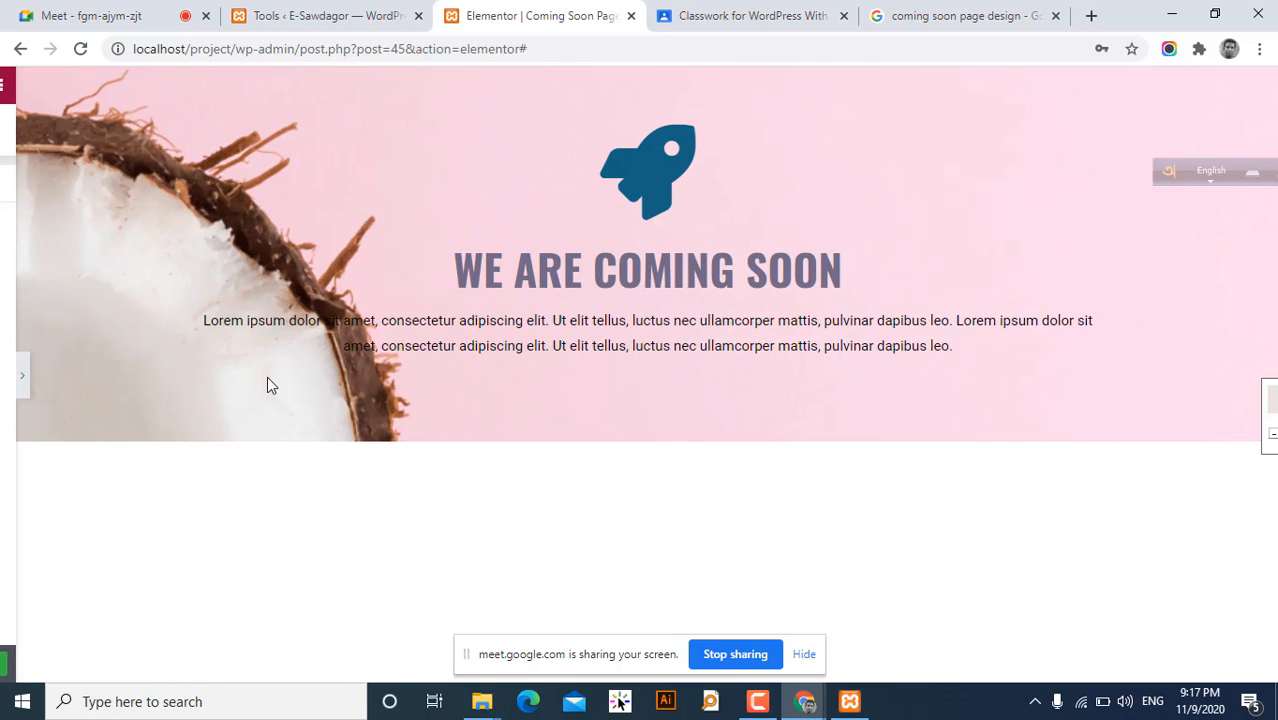
{"action": "left_click", "coordinate": [5, 377]}
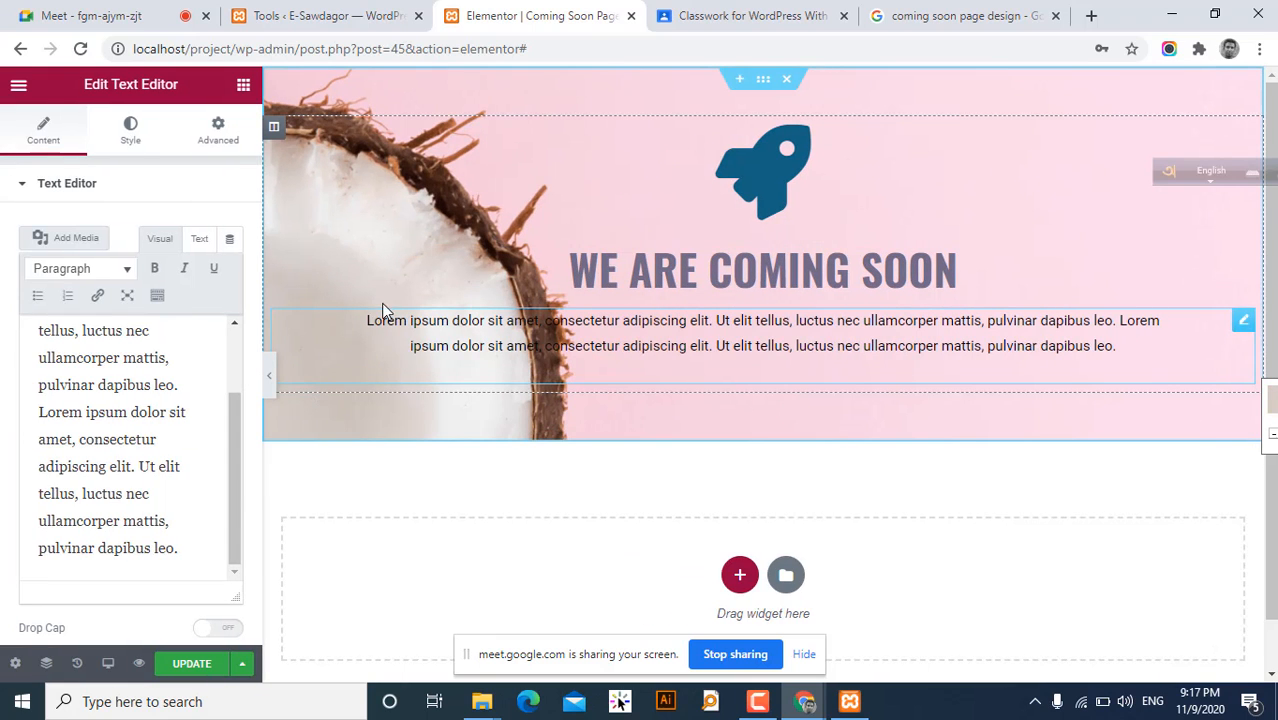
{"action": "left_click", "coordinate": [960, 15]}
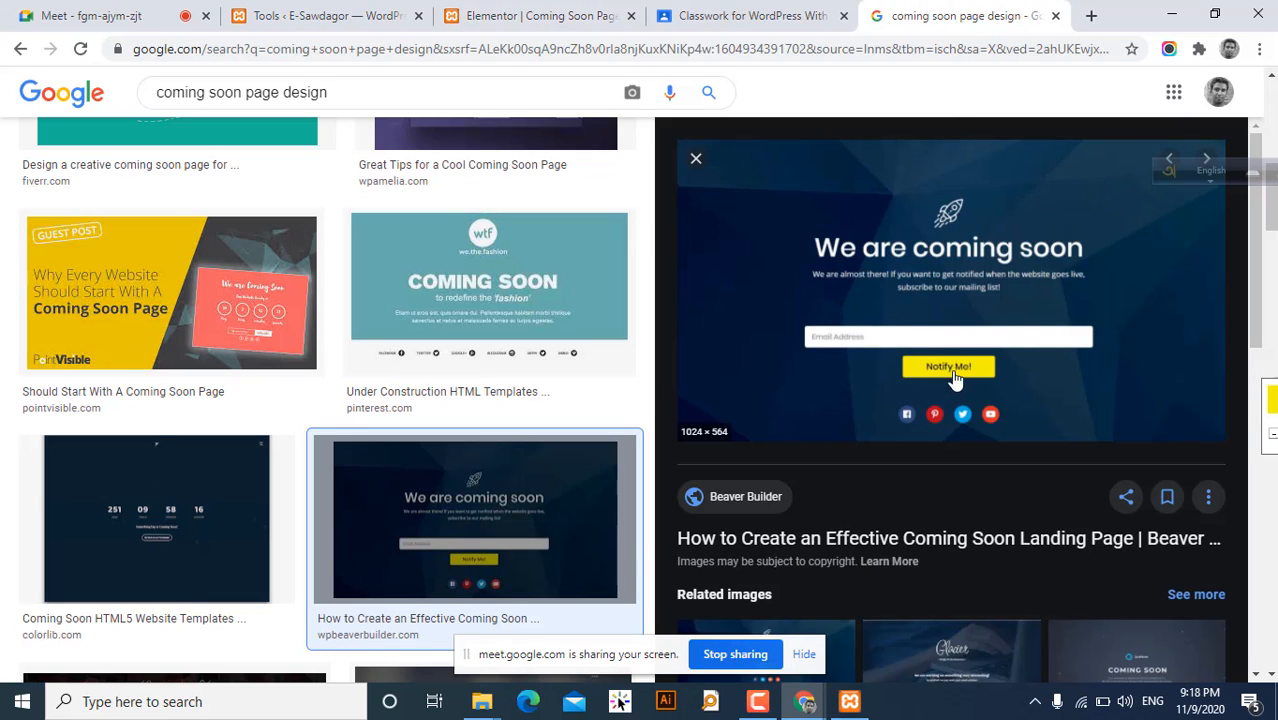
- Back in Elementor, search the widgets for "form" and "input", and add a Form widget below the description text
{"action": "left_click", "coordinate": [490, 15]}
{"action": "left_click", "coordinate": [242, 88]}
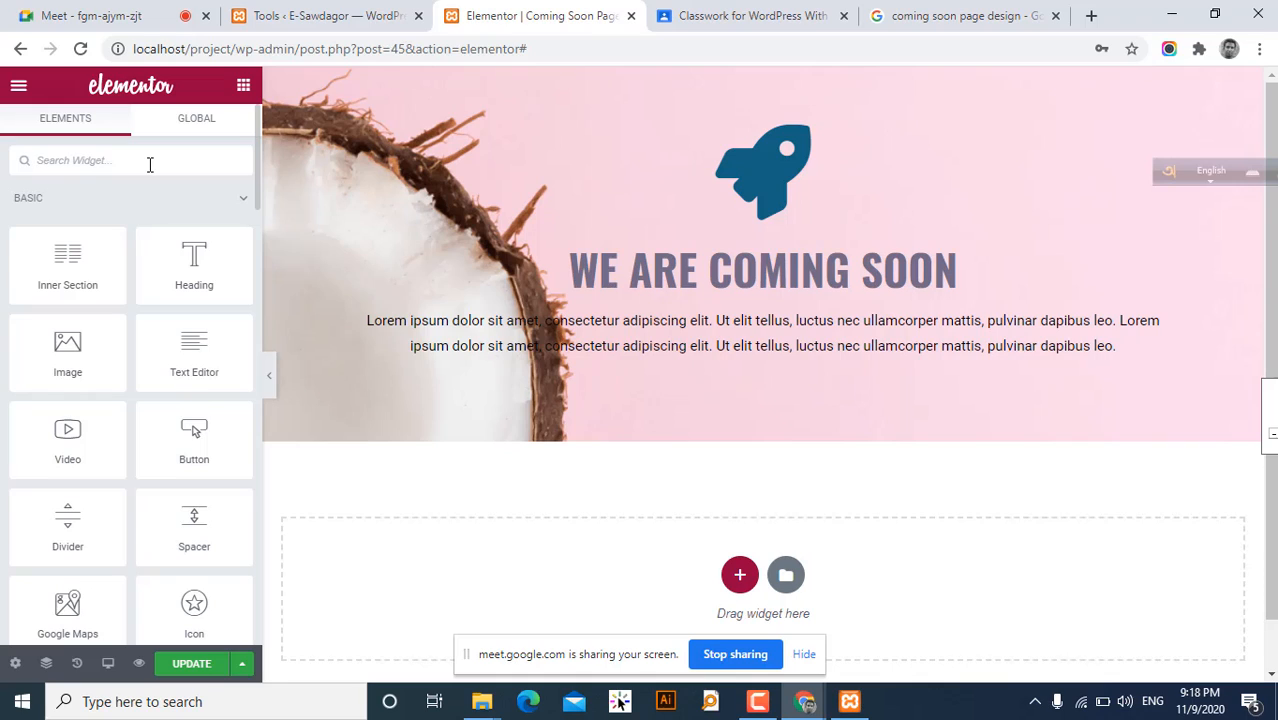
{"action": "type", "text": "form"}
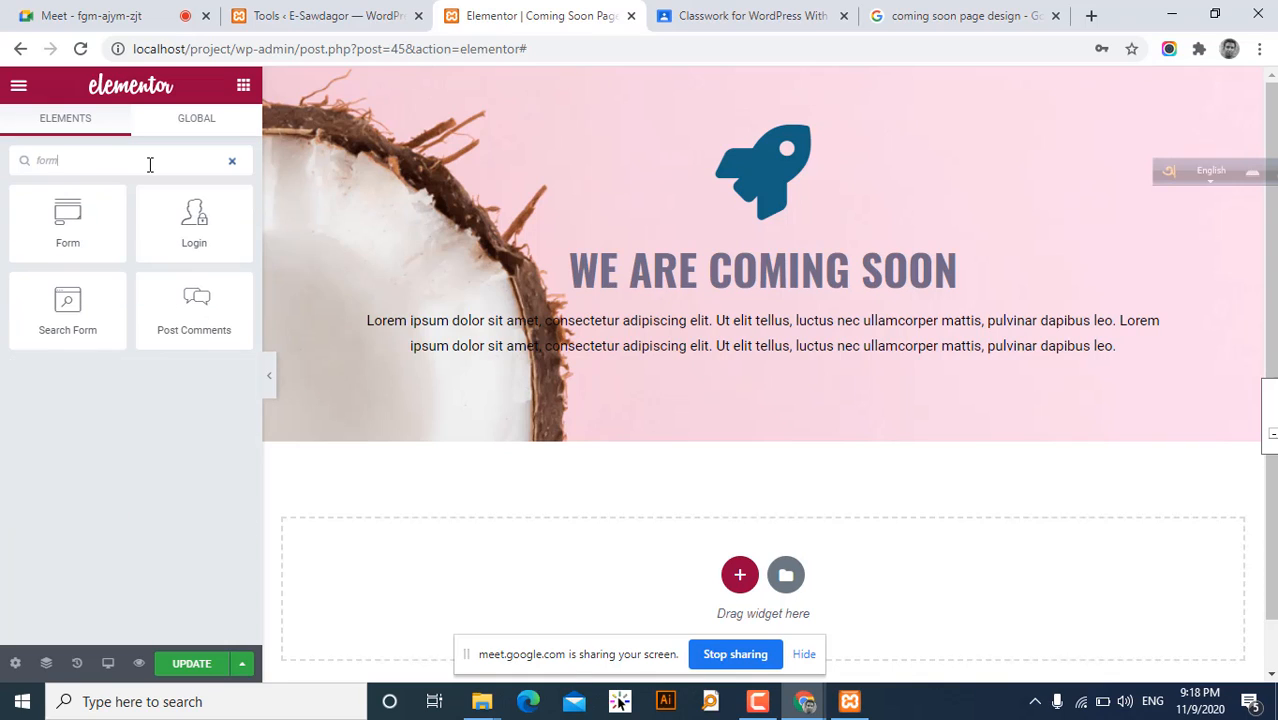
{"action": "key", "text": "BackSpace"}
{"action": "key", "text": "BackSpace"}
{"action": "key", "text": "BackSpace"}
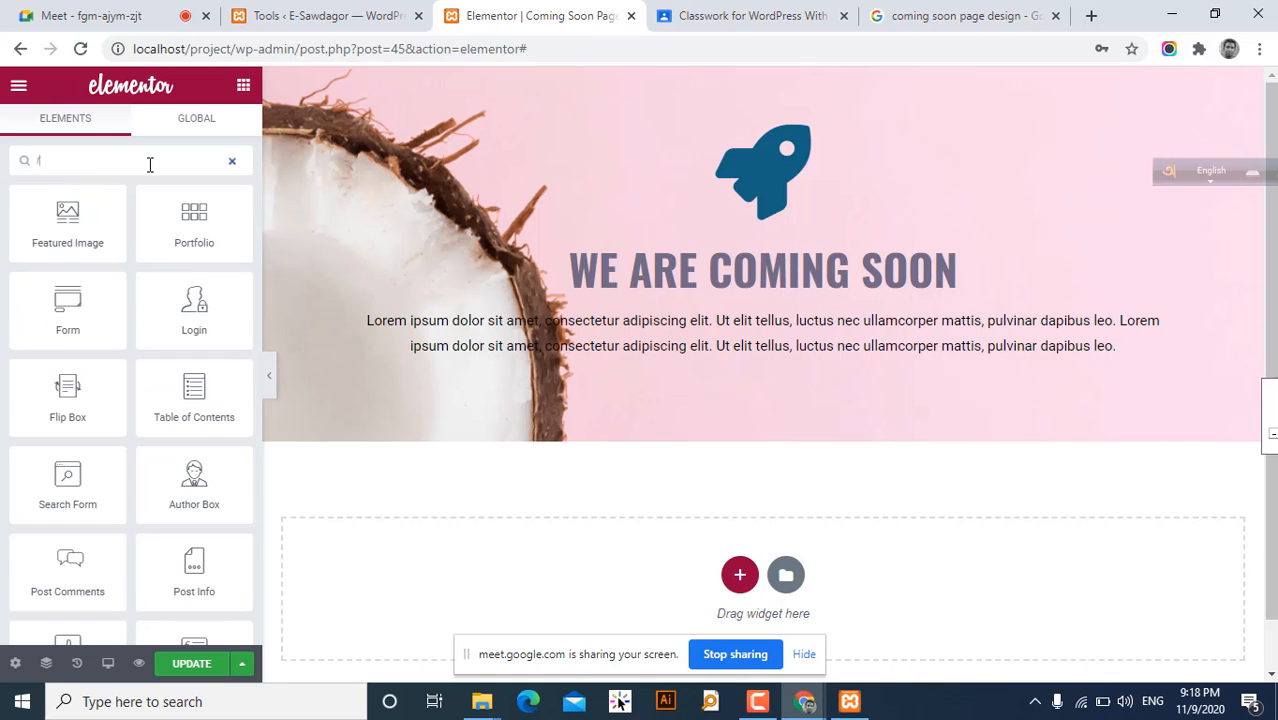
{"action": "type", "text": "inpu"}
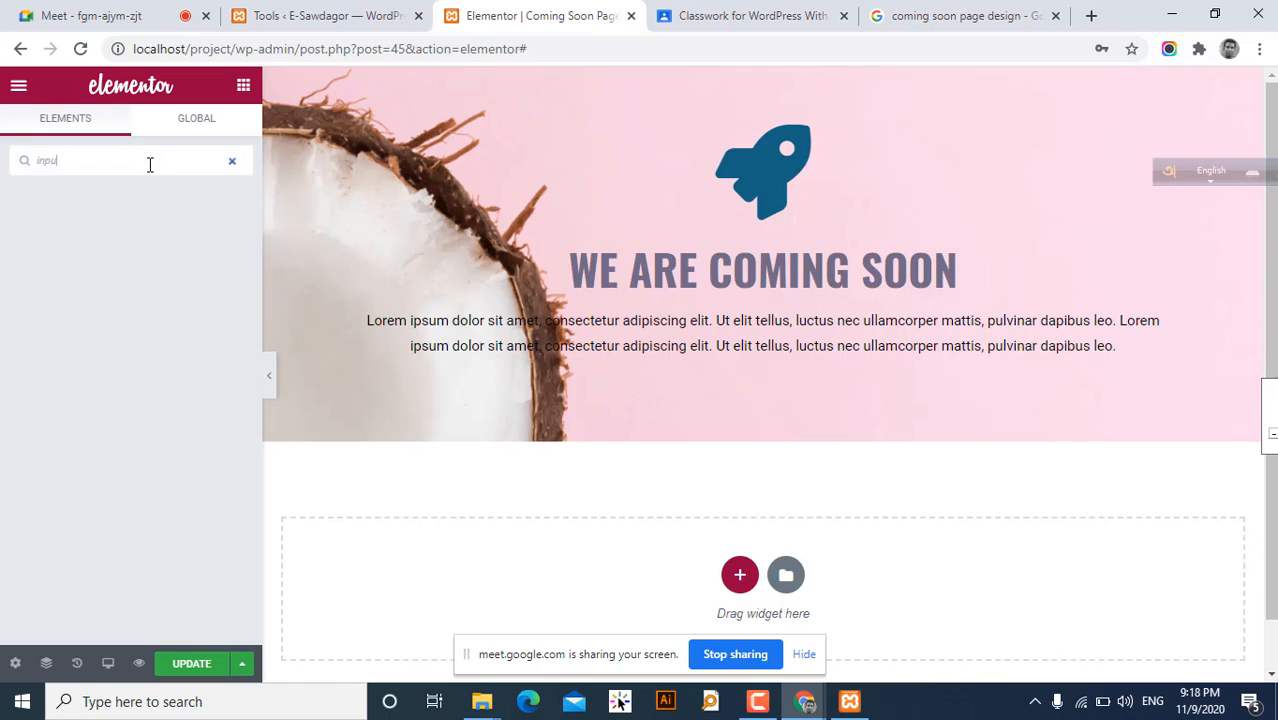
{"action": "key", "text": "BackSpace"}
{"action": "key", "text": "BackSpace"}
{"action": "key", "text": "BackSpace"}
{"action": "type", "text": "form"}
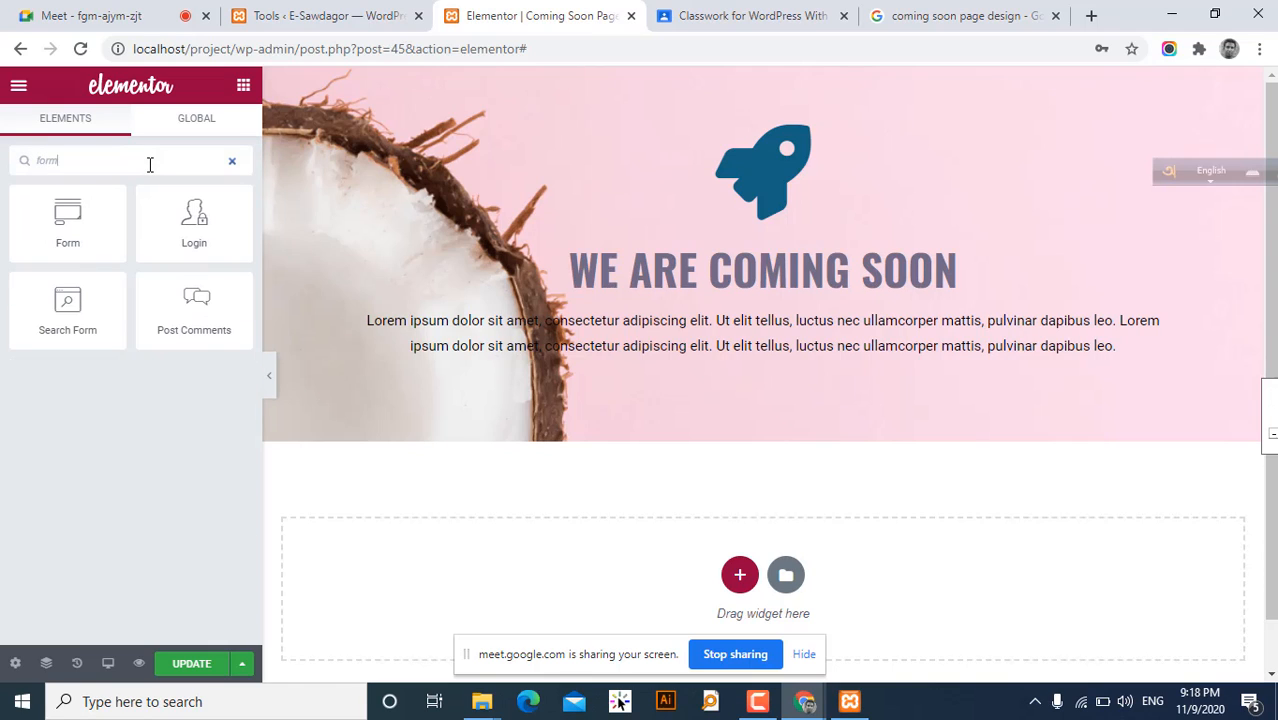
{"action": "left_click_drag", "start_coordinate": [140, 235], "coordinate": [798, 369]}
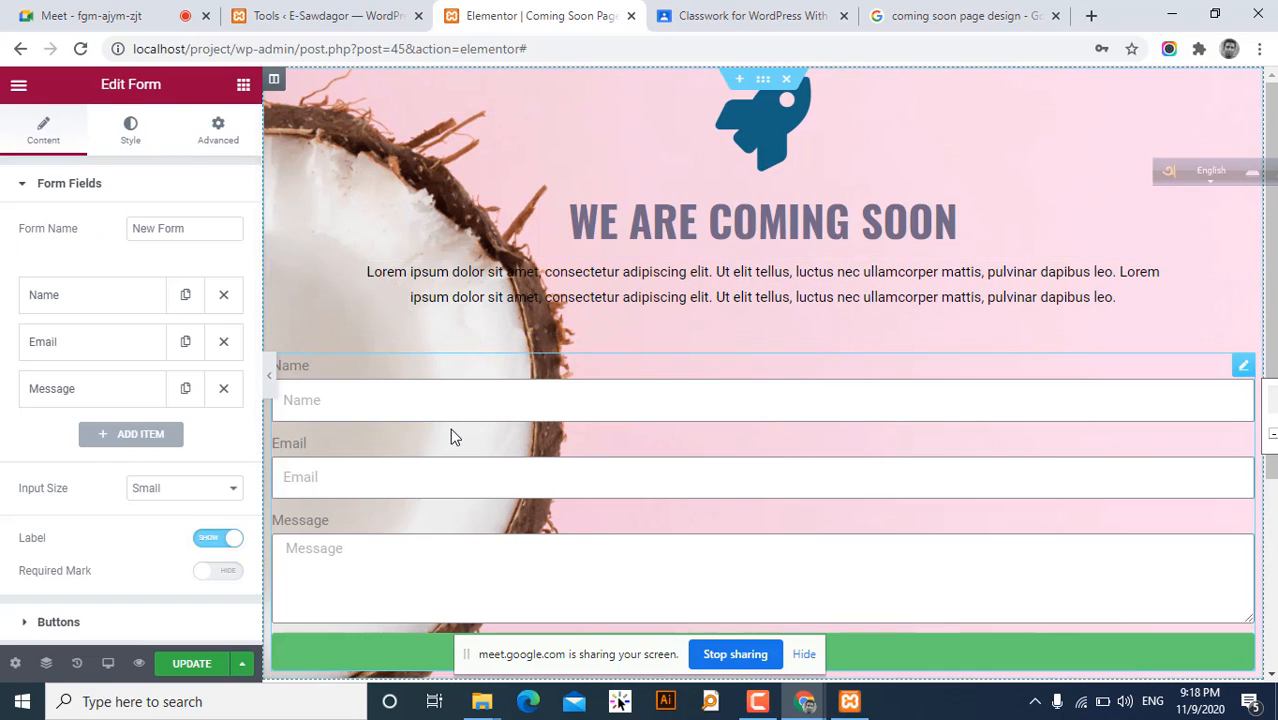
- Remove the Message and Name fields from the form, keeping only Email, and preview the page with the editing panel hidden
{"action": "left_click", "coordinate": [225, 389]}
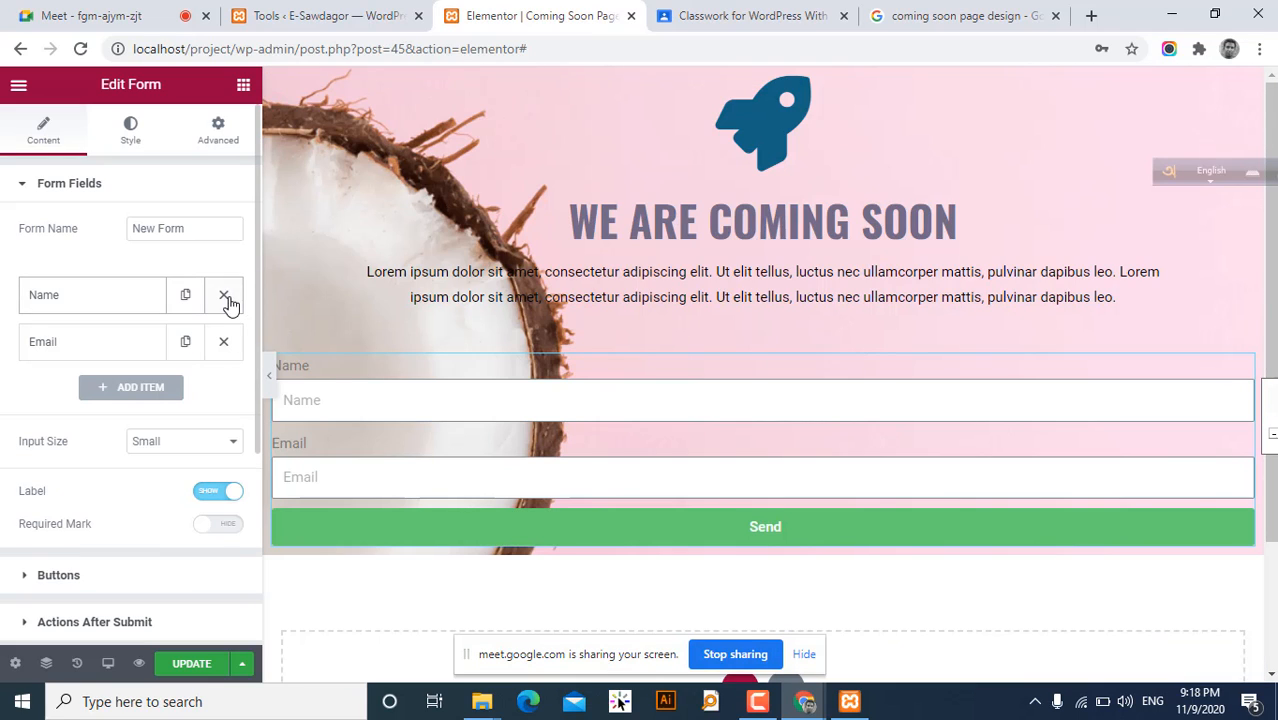
{"action": "left_click", "coordinate": [224, 297]}
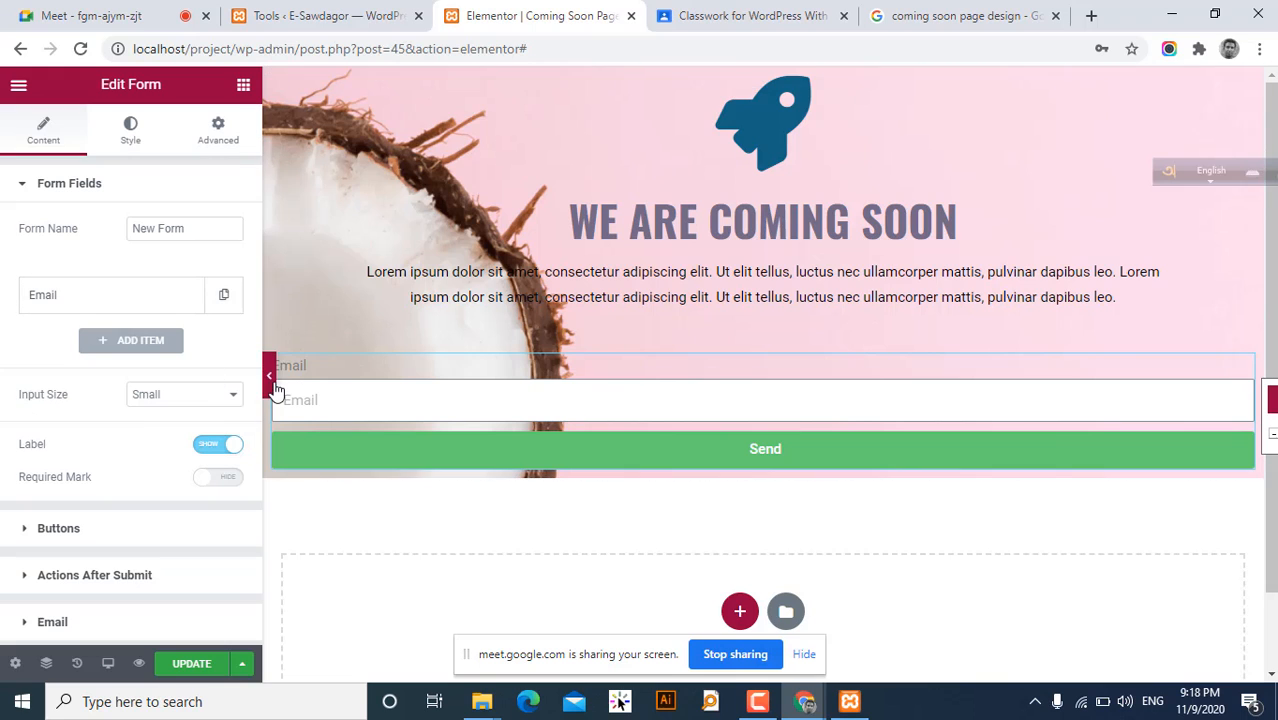
{"action": "left_click", "coordinate": [272, 380]}
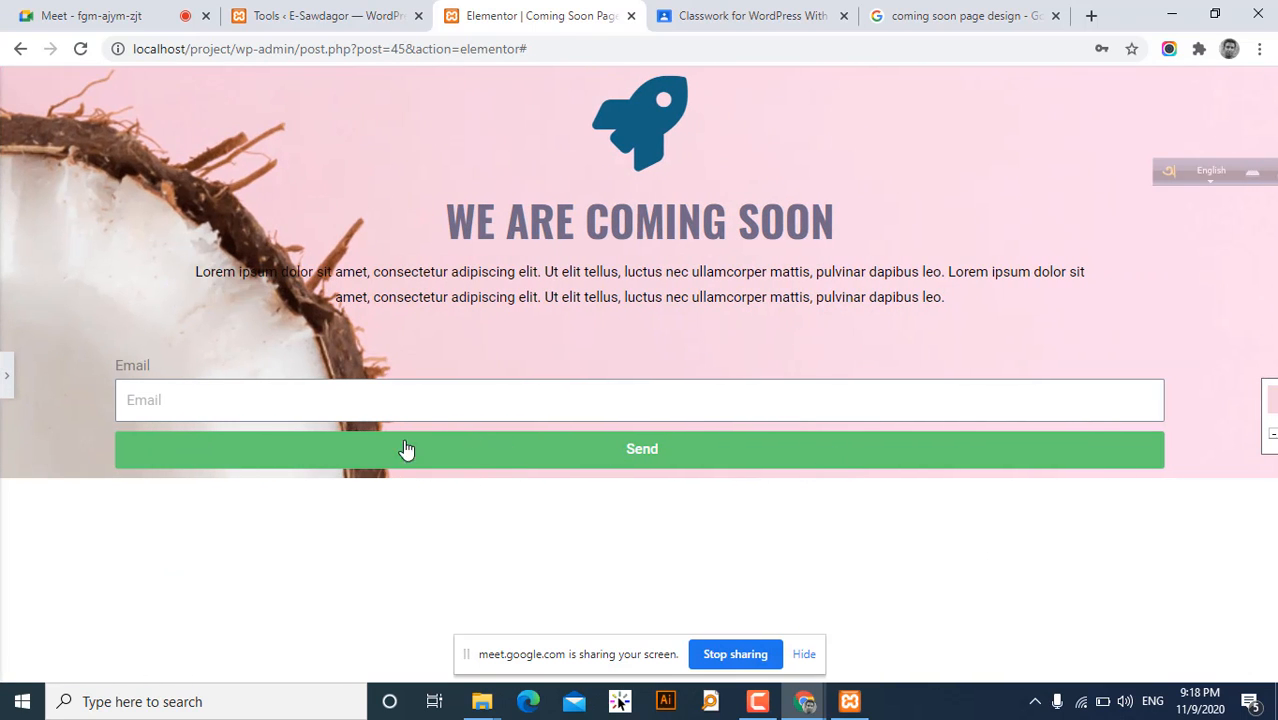
{"action": "left_click", "coordinate": [4, 376]}
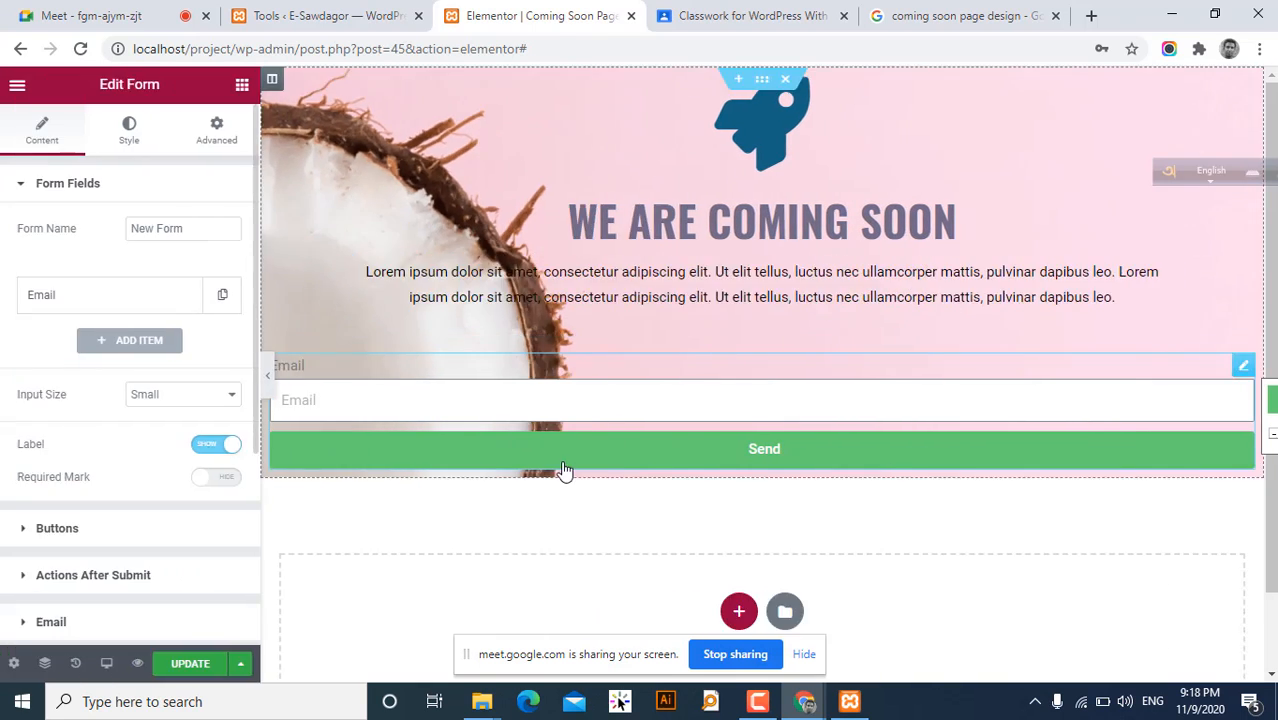
- In the form's submit button settings, start an SVG icon upload, enable unfiltered file uploads, and close the media library without inserting anything
{"action": "scroll", "coordinate": [70, 360], "scroll_direction": "down", "scroll_amount": 1}
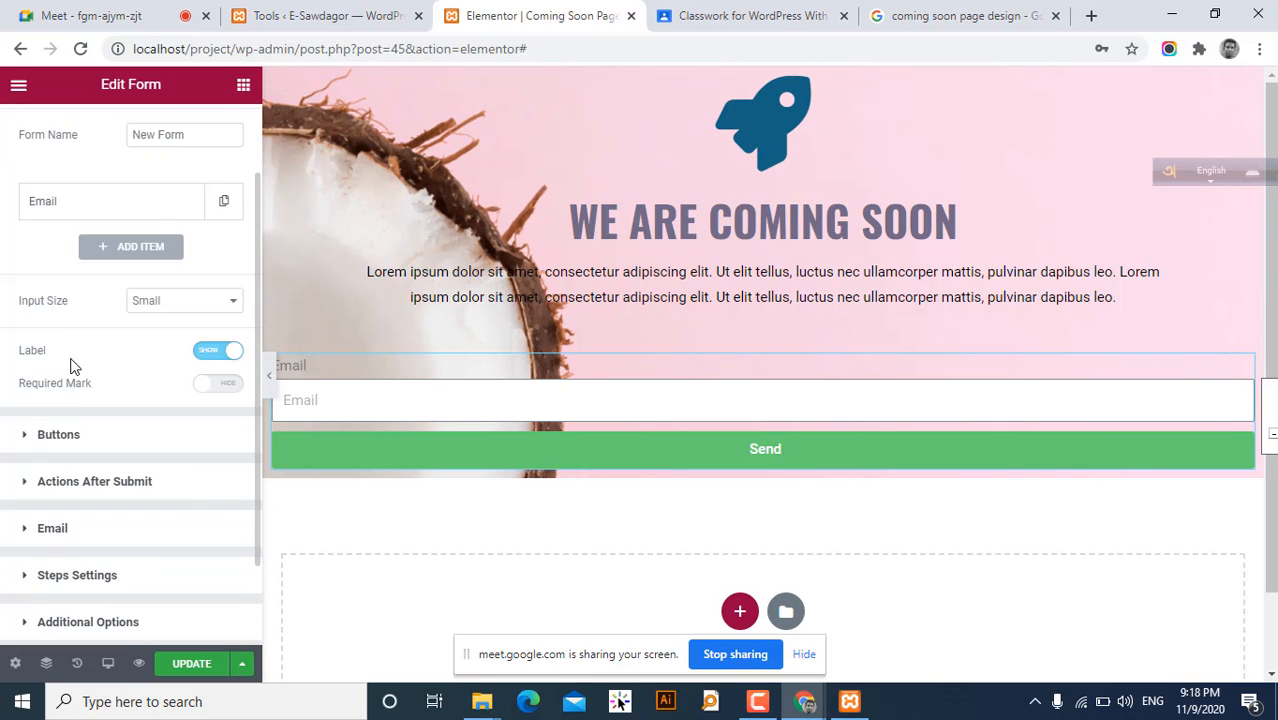
{"action": "left_click", "coordinate": [40, 436]}
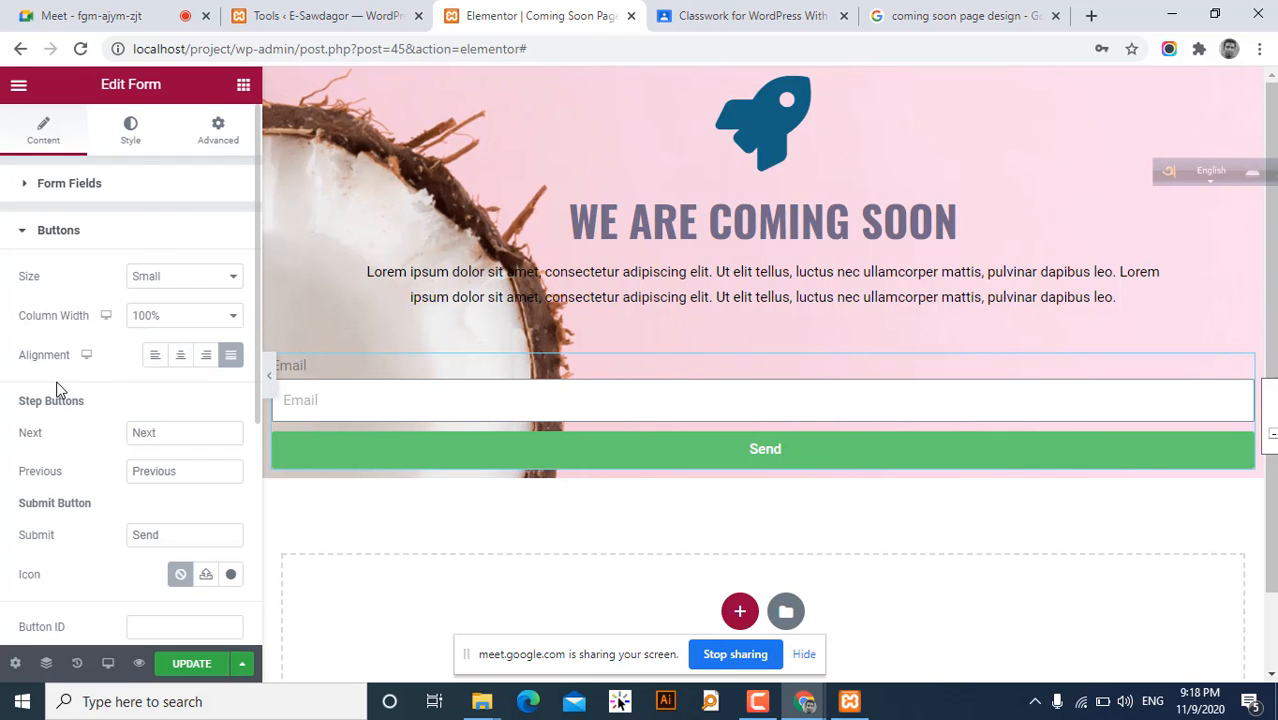
{"action": "scroll", "coordinate": [60, 390], "scroll_direction": "down", "scroll_amount": 1}
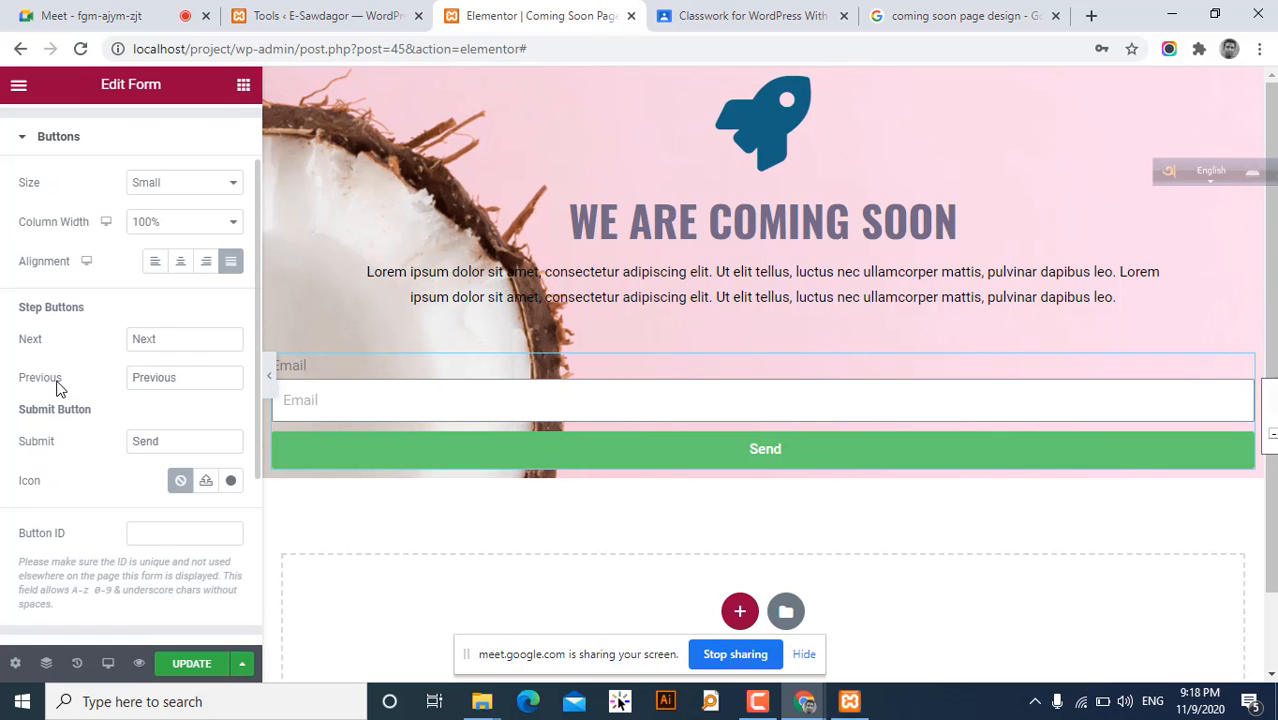
{"action": "left_click", "coordinate": [206, 481]}
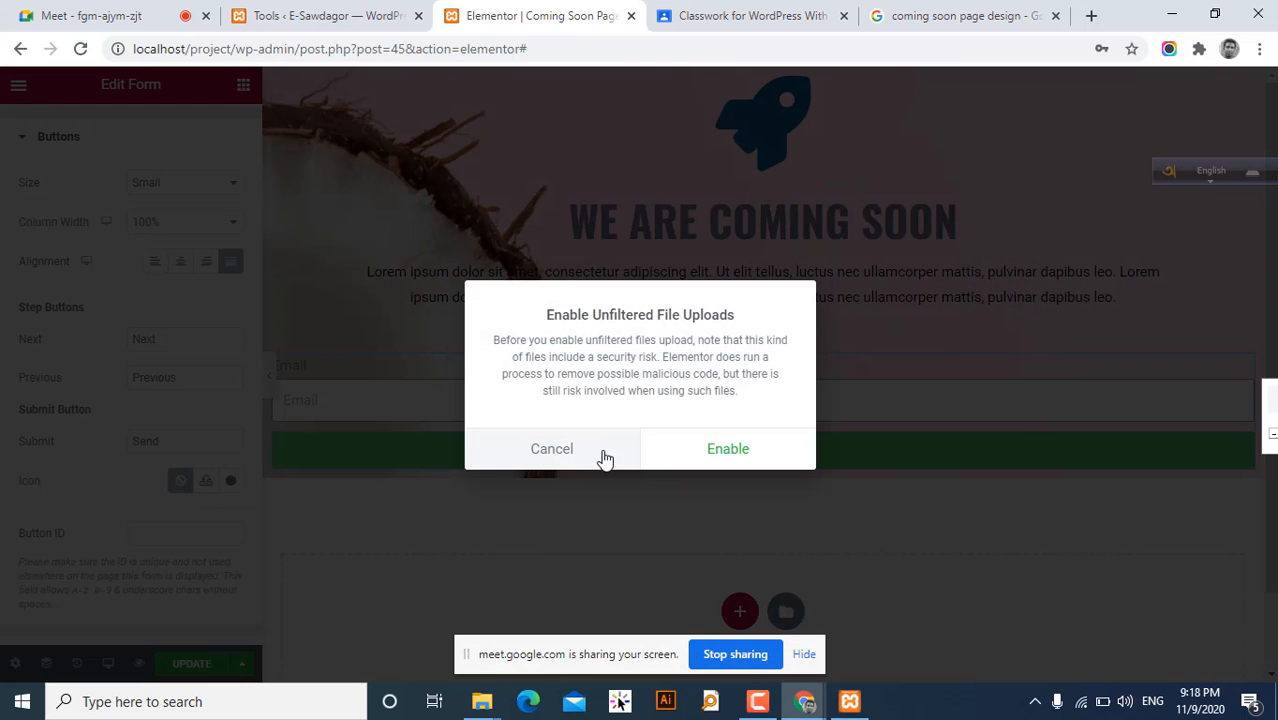
{"action": "left_click", "coordinate": [730, 452]}
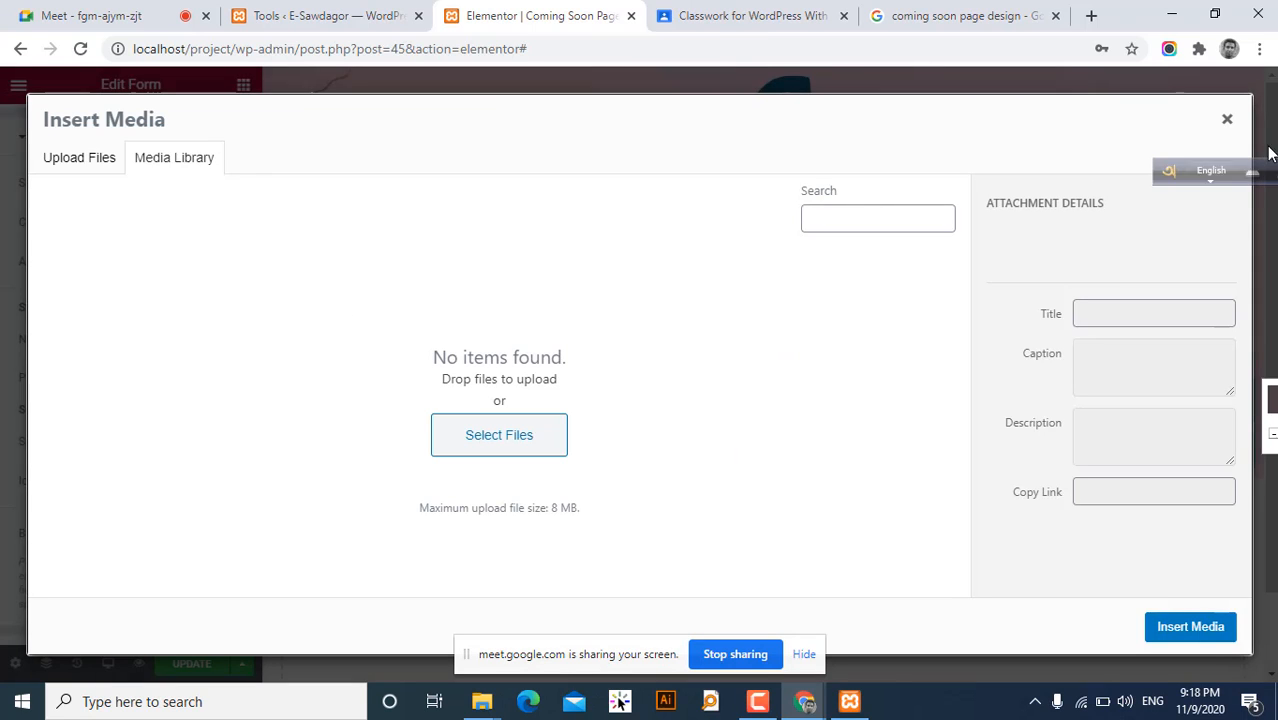
{"action": "left_click", "coordinate": [1226, 120]}
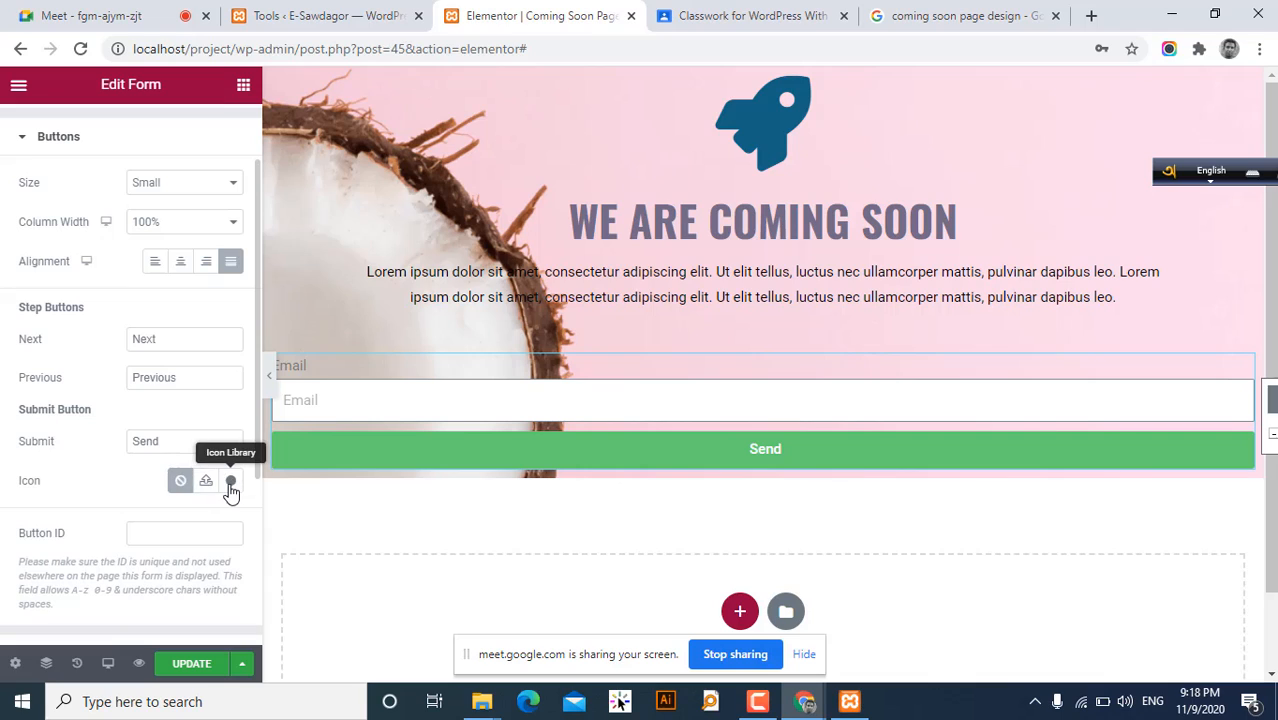
- Open the submit button's icon library and close it without choosing an icon, and review the remaining button settings
{"action": "scroll", "coordinate": [3, 503], "scroll_direction": "down", "scroll_amount": 1}
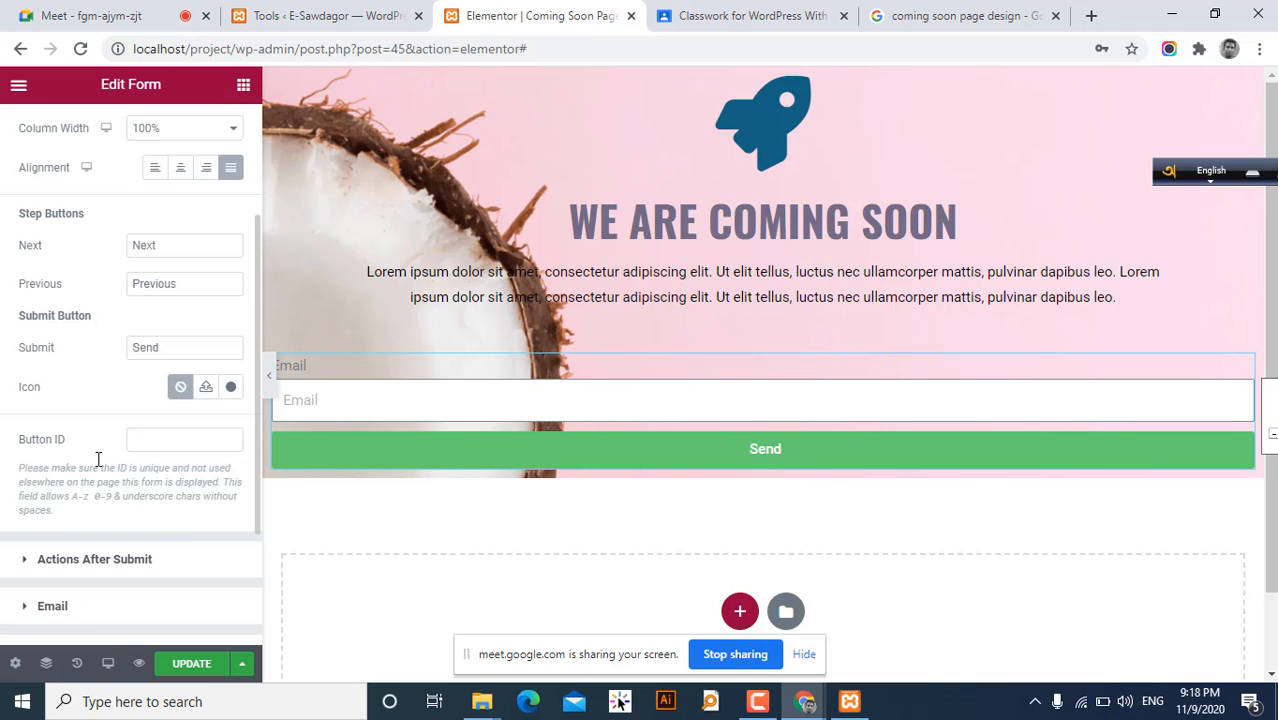
{"action": "left_click", "coordinate": [231, 391]}
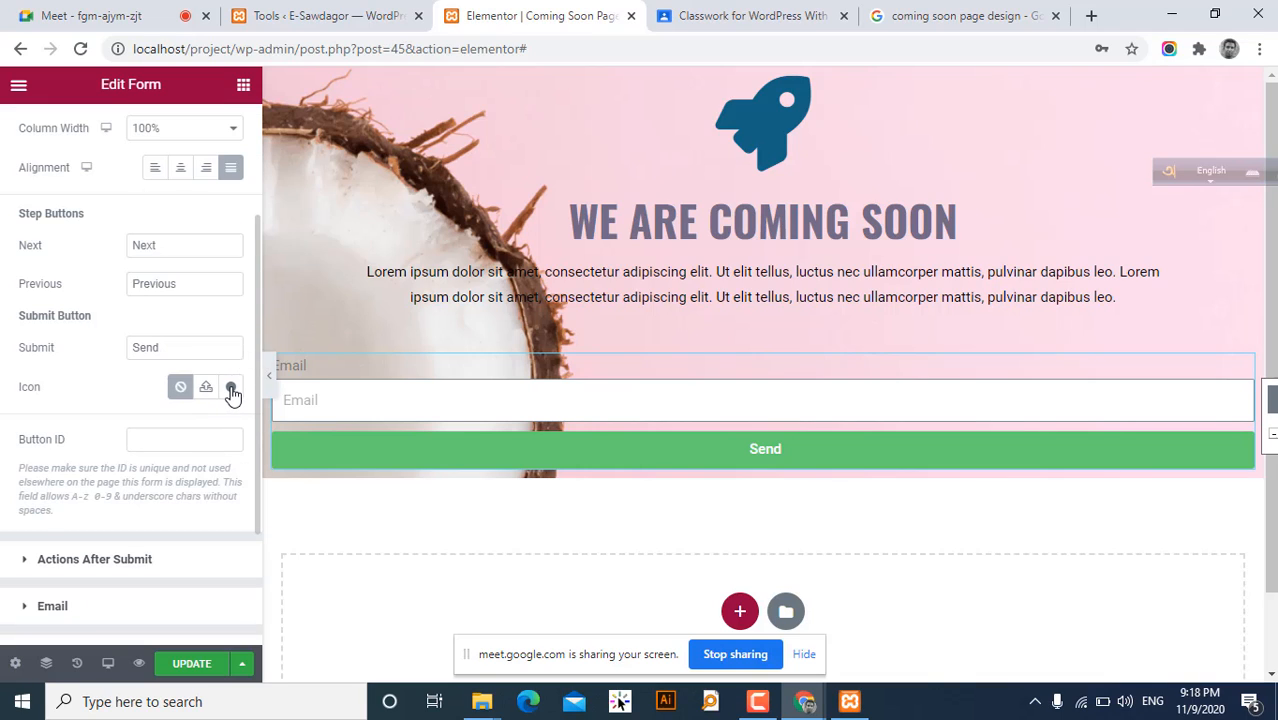
{"action": "left_click", "coordinate": [1081, 91]}
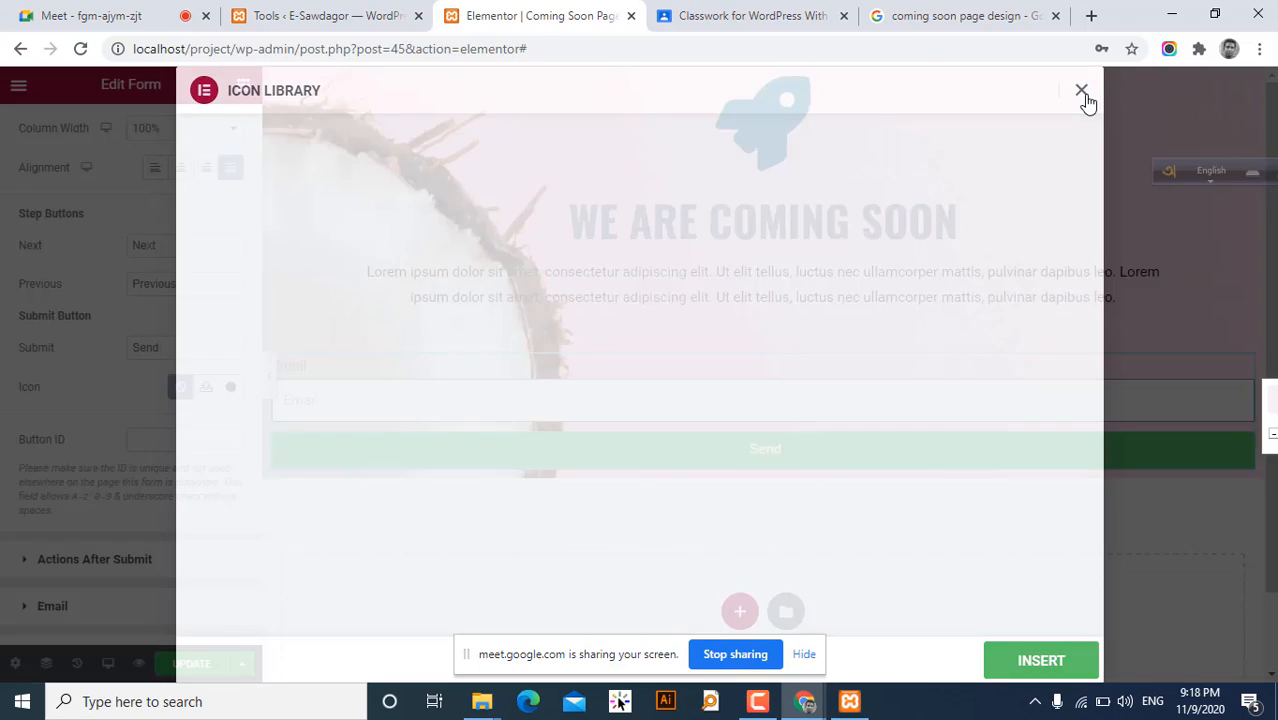
{"action": "scroll", "coordinate": [197, 449], "scroll_direction": "down", "scroll_amount": 1}
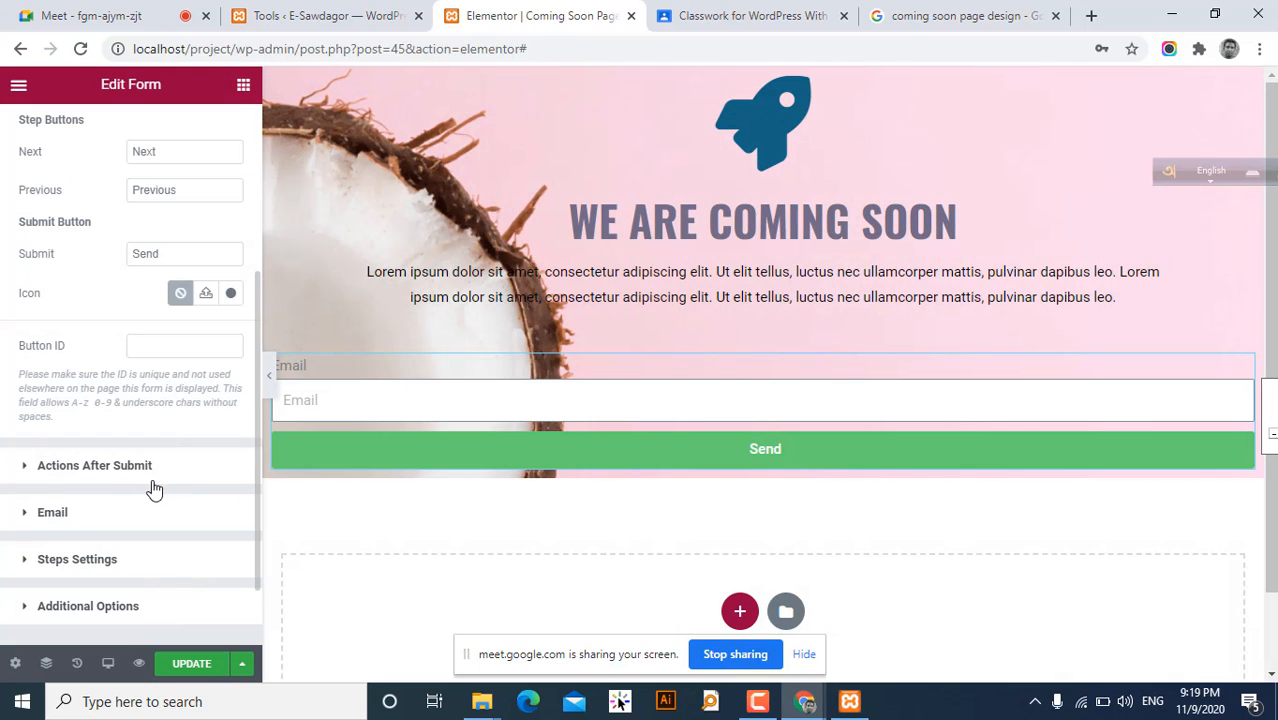
{"action": "scroll", "coordinate": [87, 483], "scroll_direction": "up", "scroll_amount": 1}
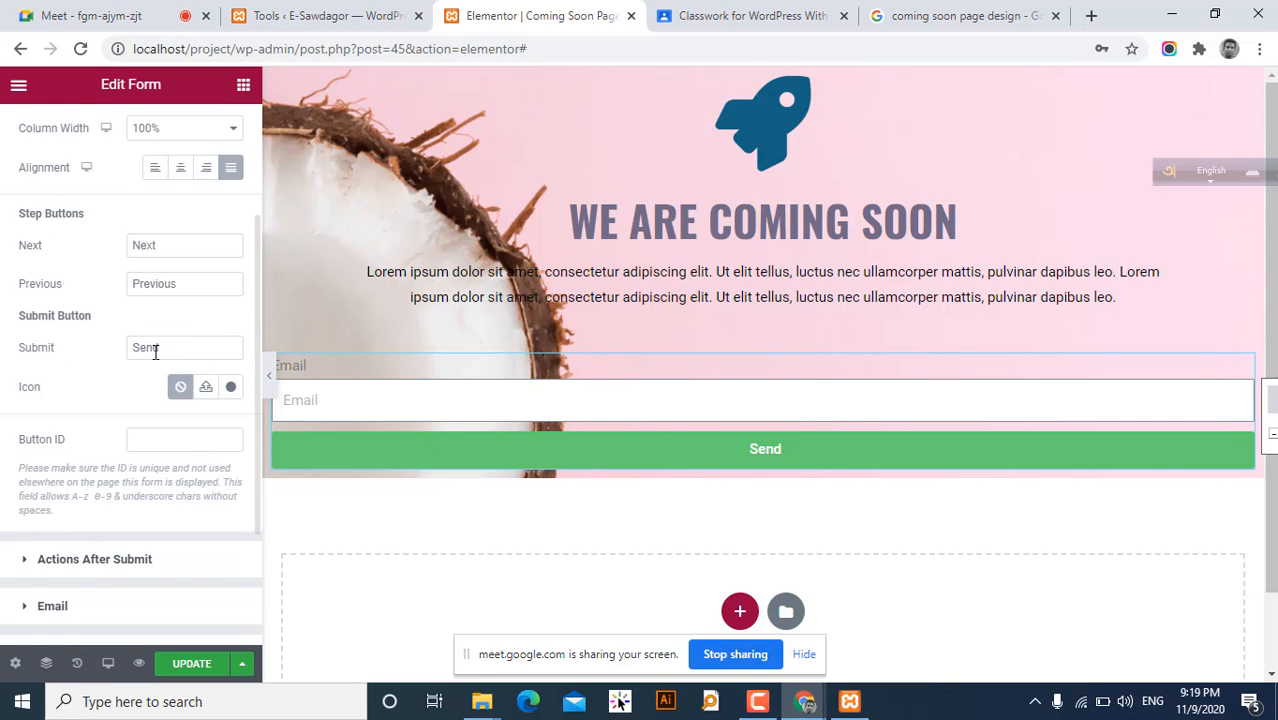
{"action": "scroll", "coordinate": [125, 347], "scroll_direction": "up", "scroll_amount": 2}
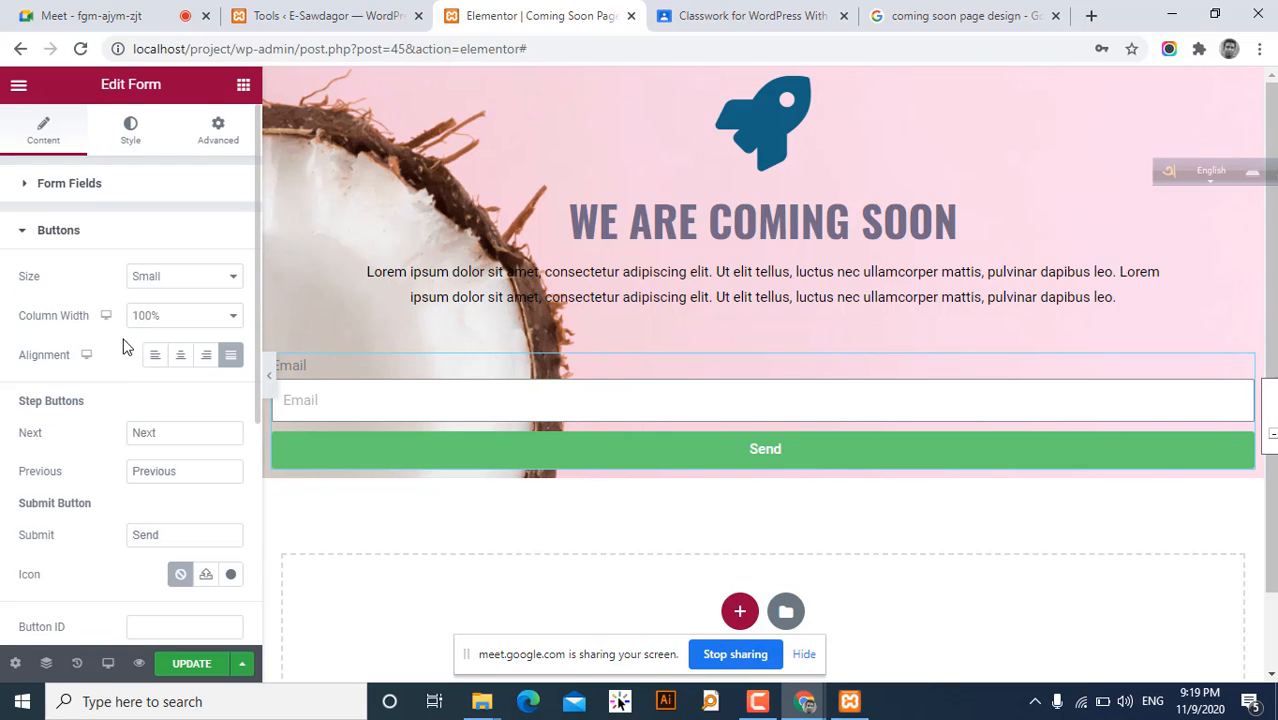
- Hide the form's field label and preview the page with the editing panel hidden
{"action": "left_click", "coordinate": [84, 186]}
{"action": "left_click", "coordinate": [213, 445]}
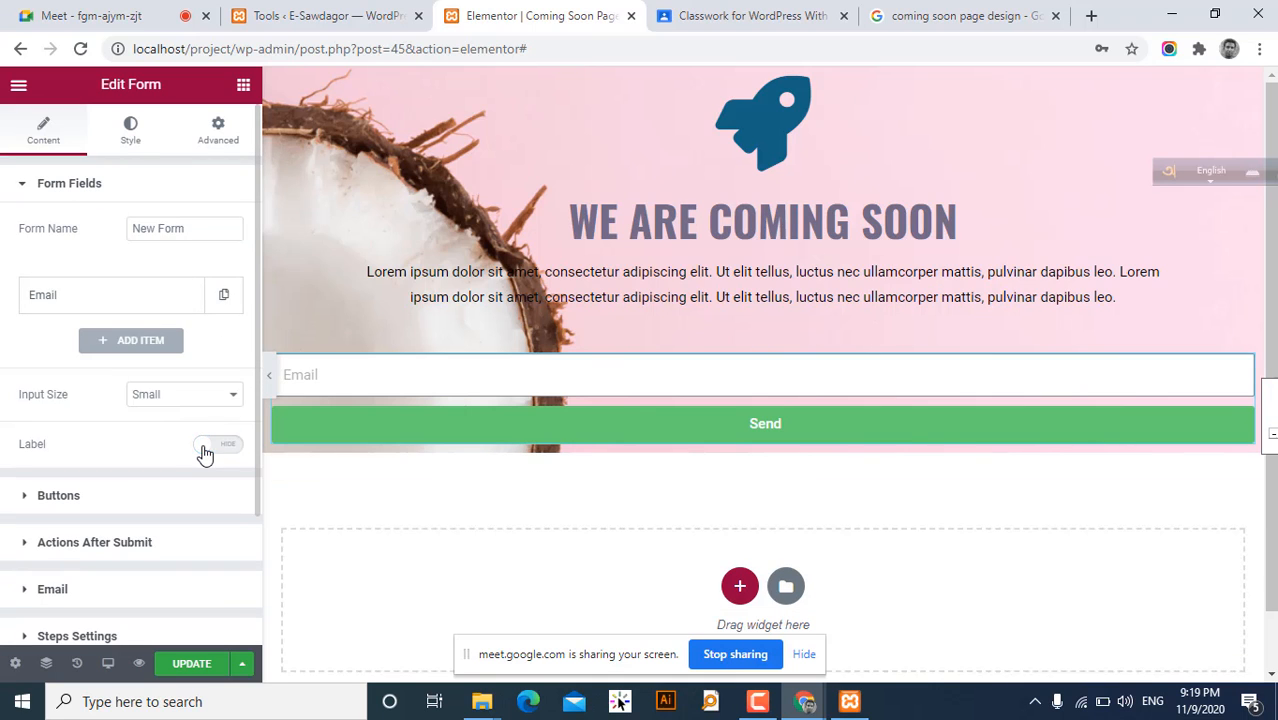
{"action": "left_click", "coordinate": [273, 386]}
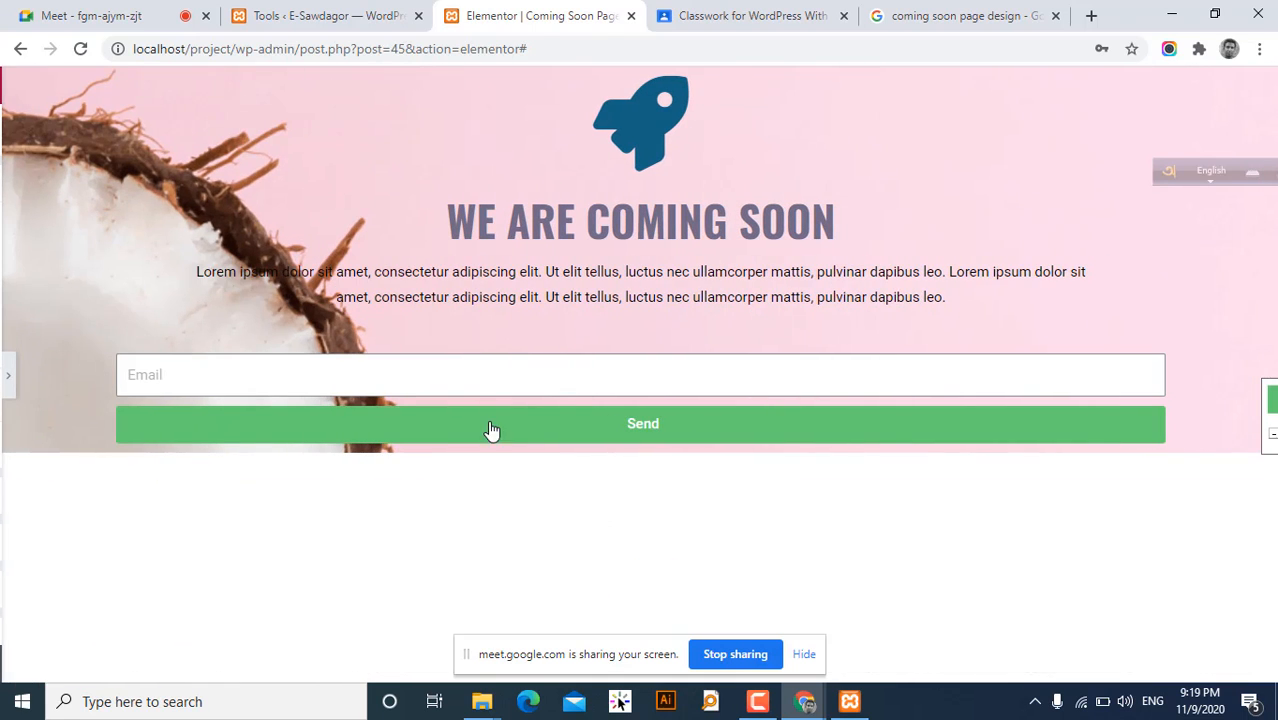
{"action": "left_click", "coordinate": [6, 378]}
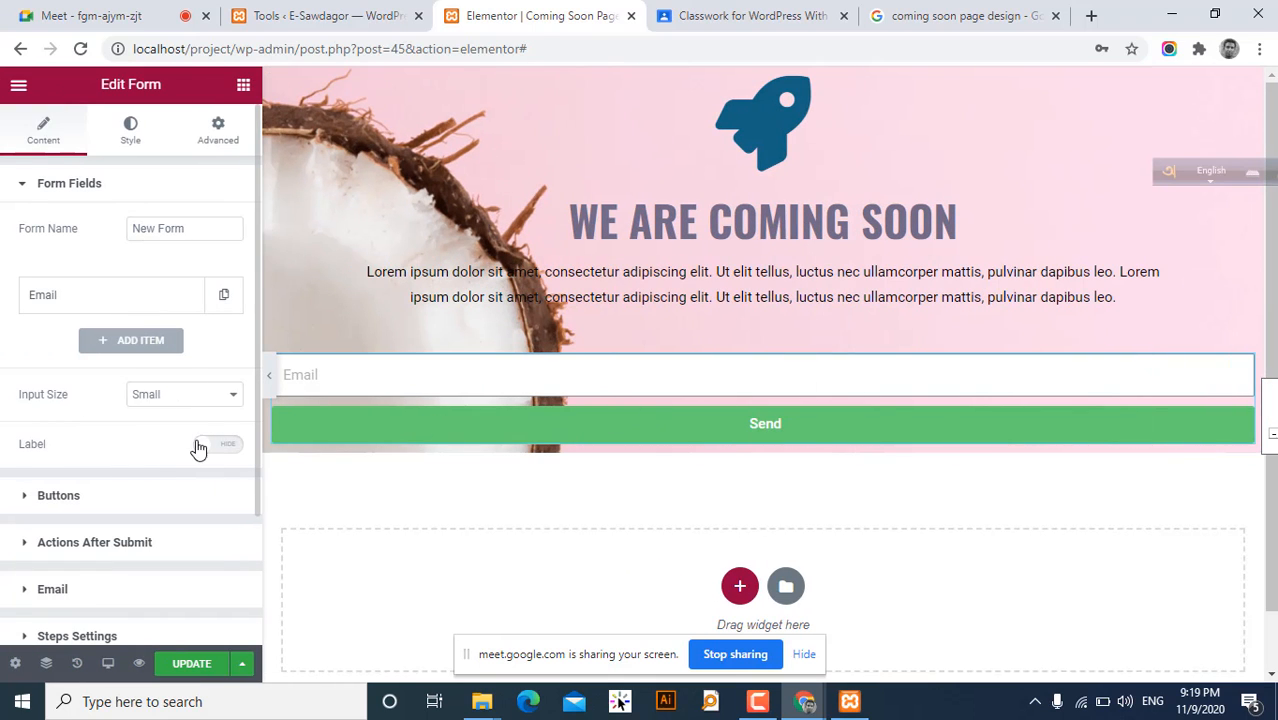
- Check the form's input size options, look through the other open browser pages, and return to the Elementor editor
{"action": "left_click", "coordinate": [199, 397]}
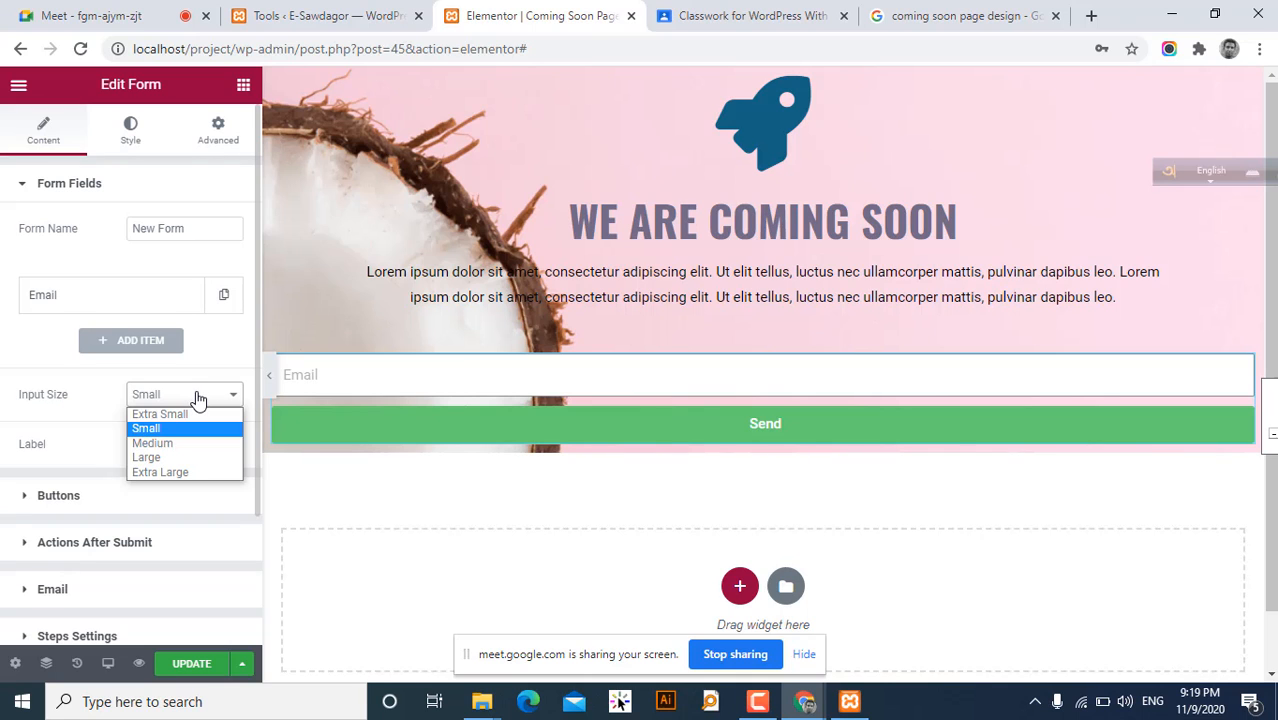
{"action": "left_click", "coordinate": [199, 397]}
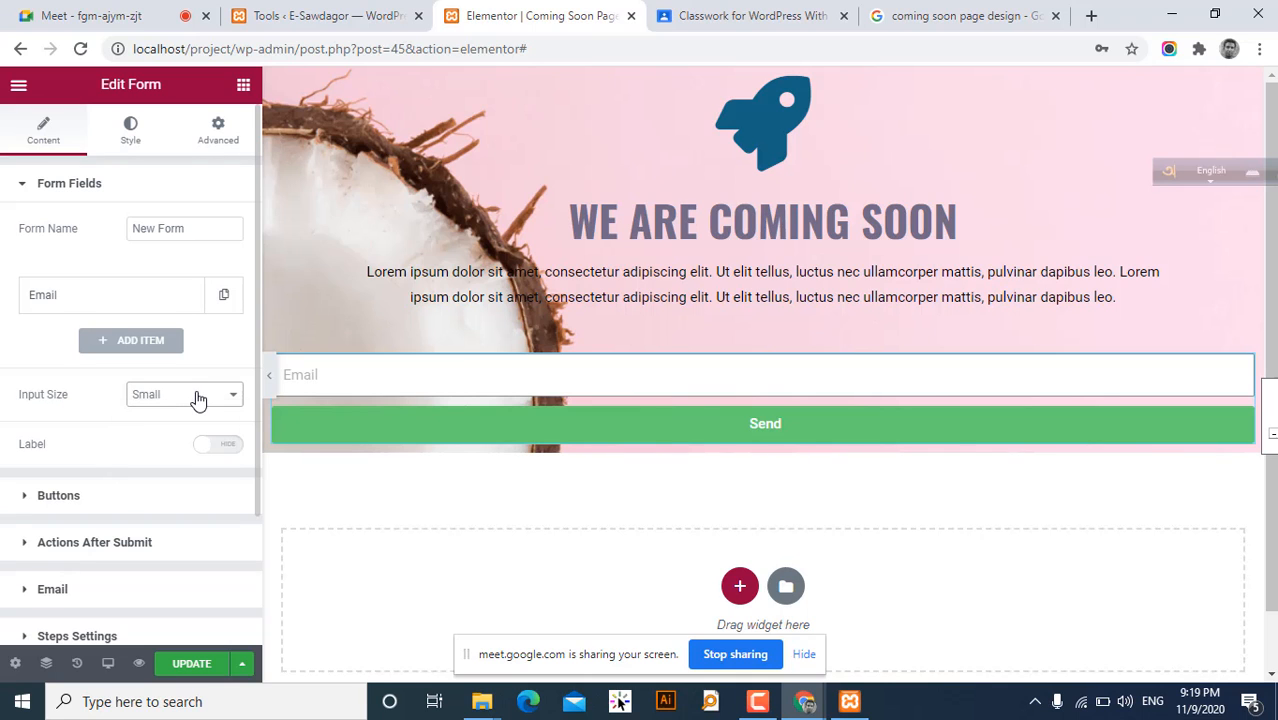
{"action": "left_click", "coordinate": [955, 15]}
{"action": "left_click", "coordinate": [680, 10]}
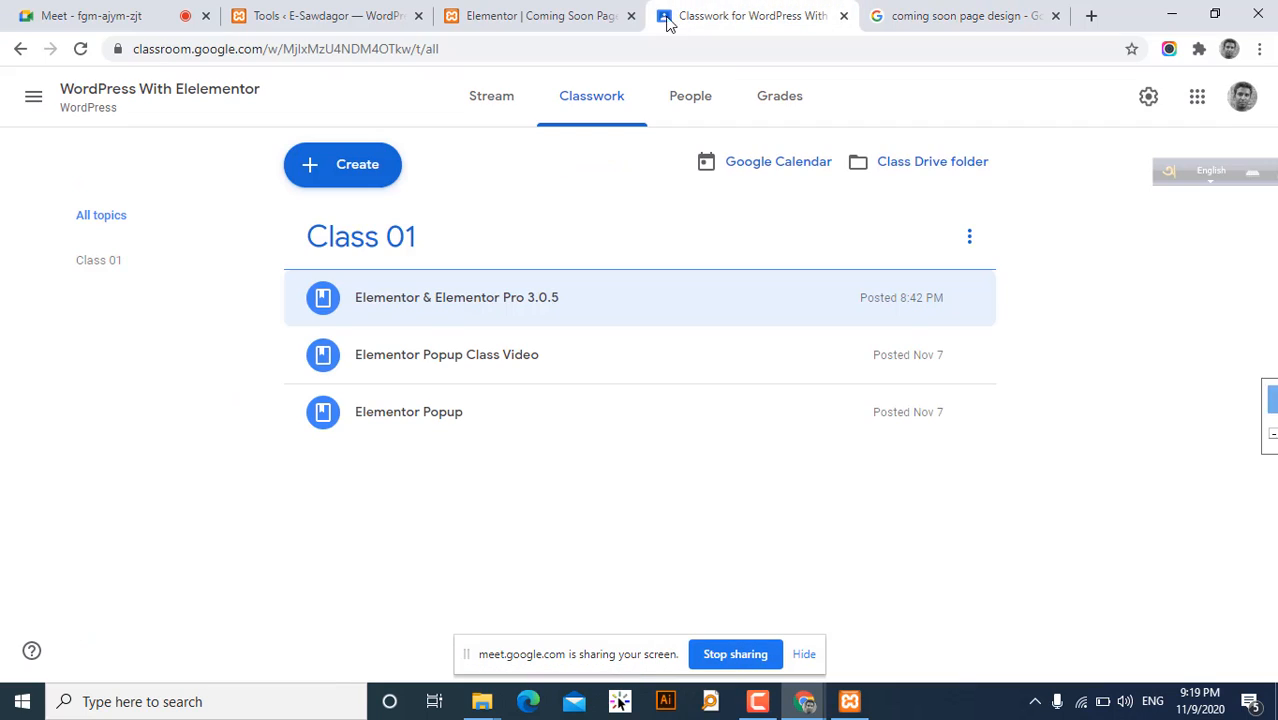
{"action": "left_click", "coordinate": [357, 12]}
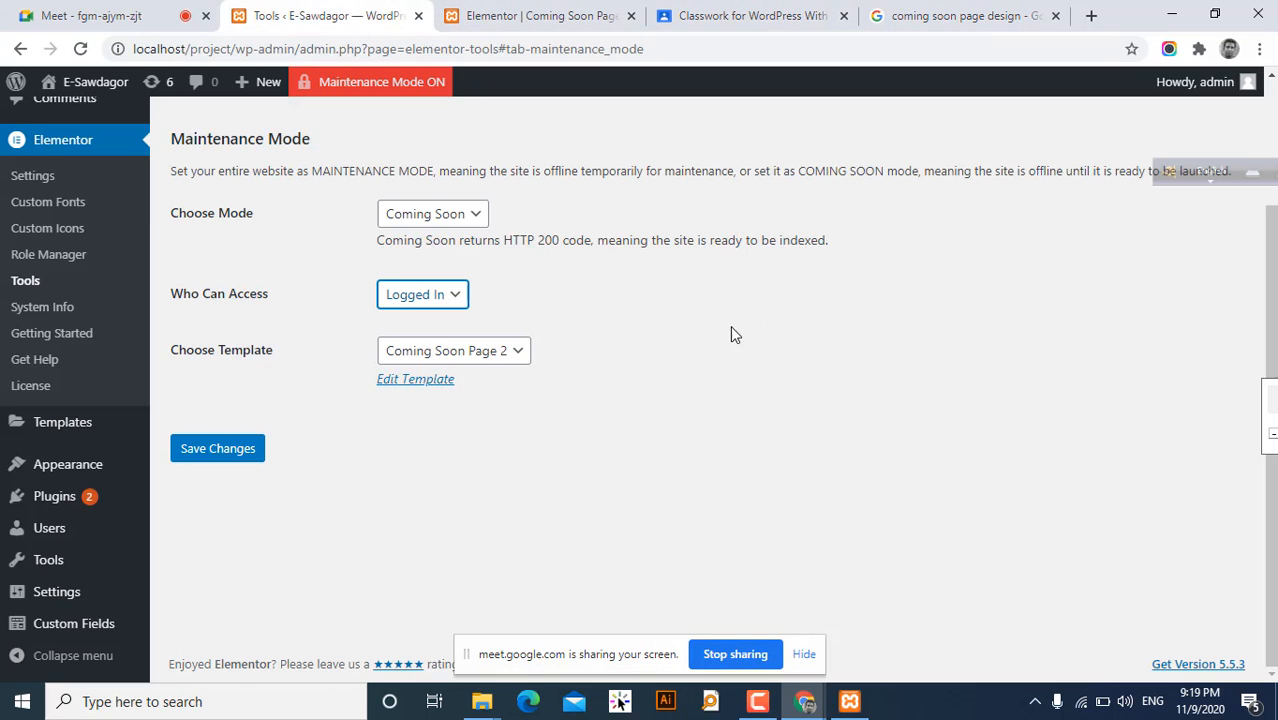
{"action": "left_click", "coordinate": [540, 12]}
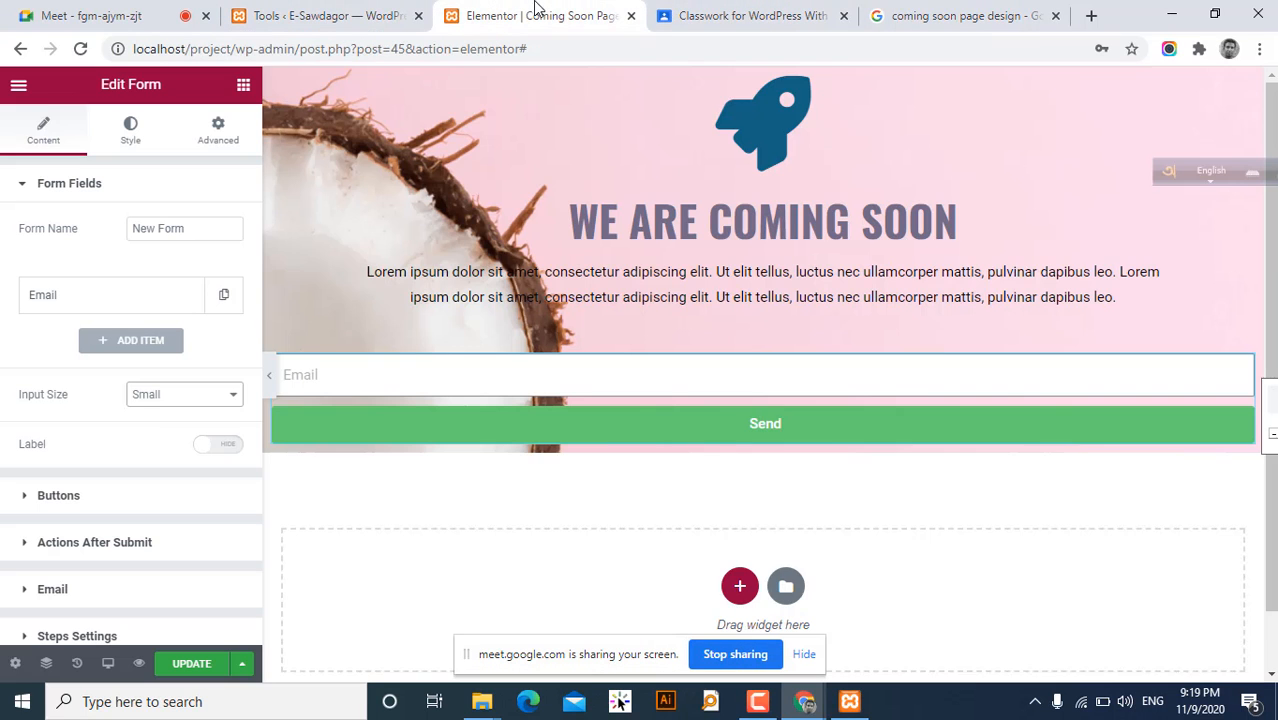
- Unlink the email form's padding values and set its right and left padding to 100 px each
{"action": "right_click", "coordinate": [1202, 395]}
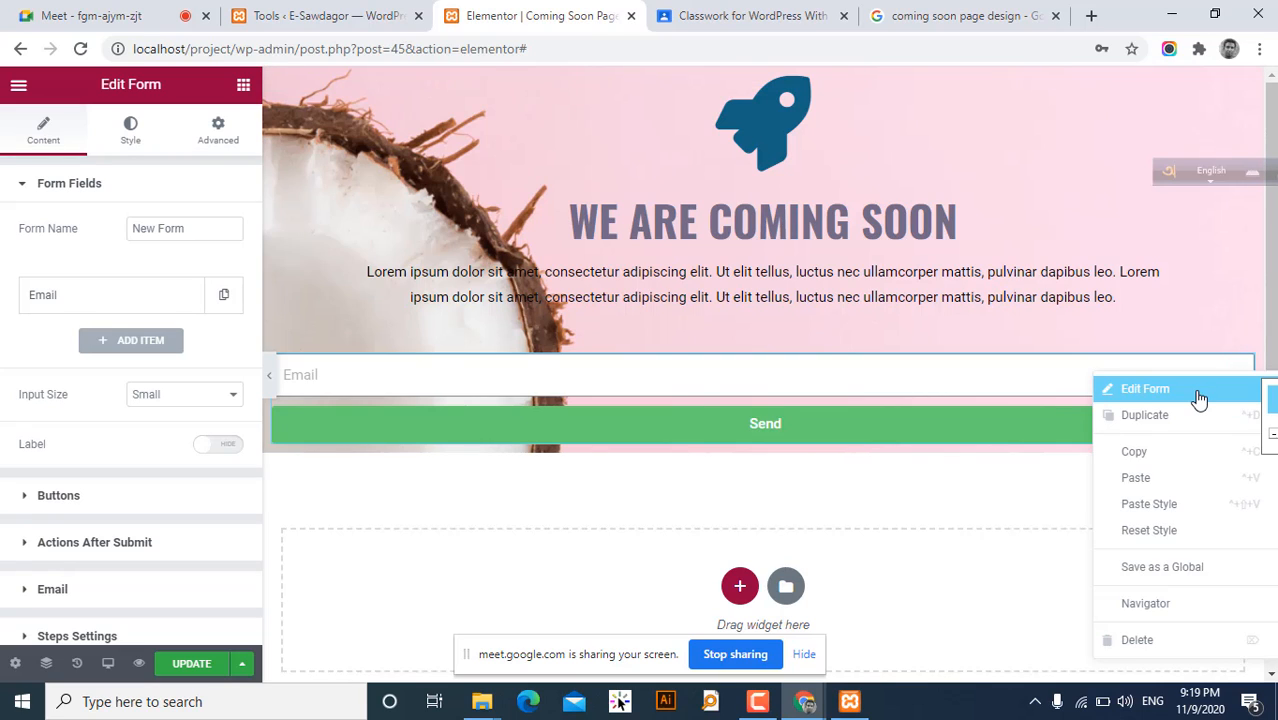
{"action": "left_click", "coordinate": [1198, 392]}
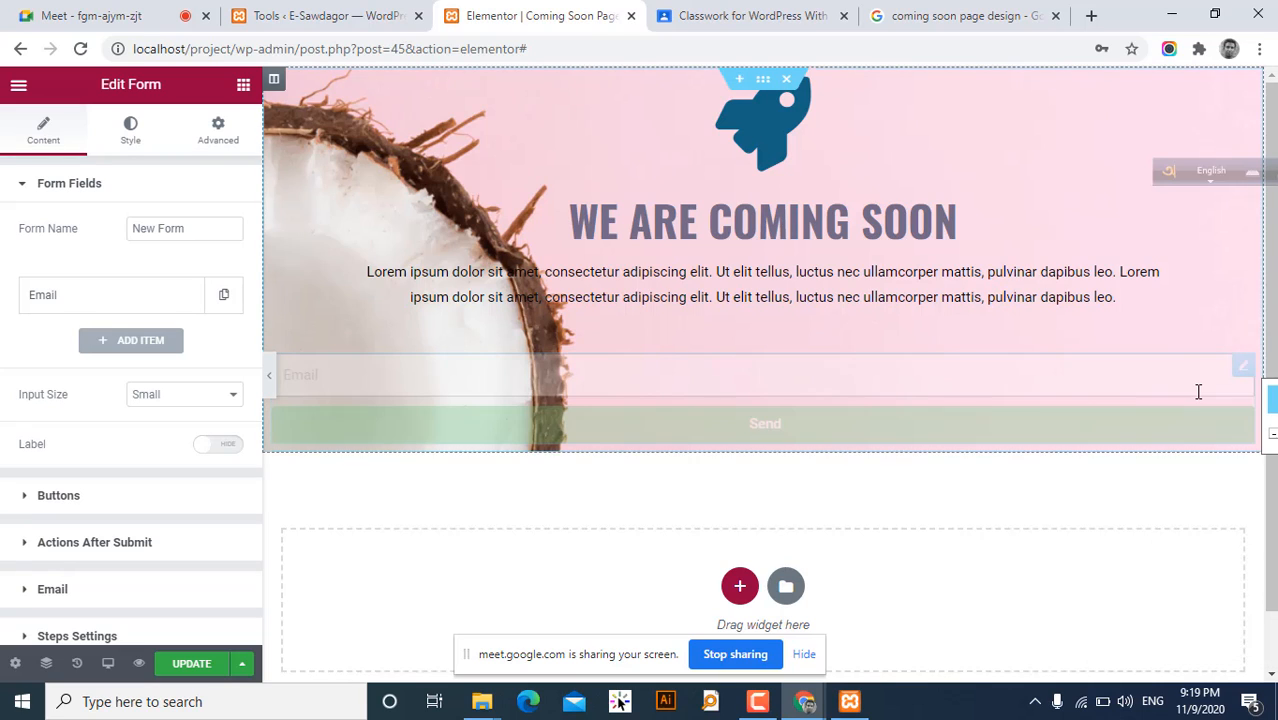
{"action": "left_click", "coordinate": [210, 143]}
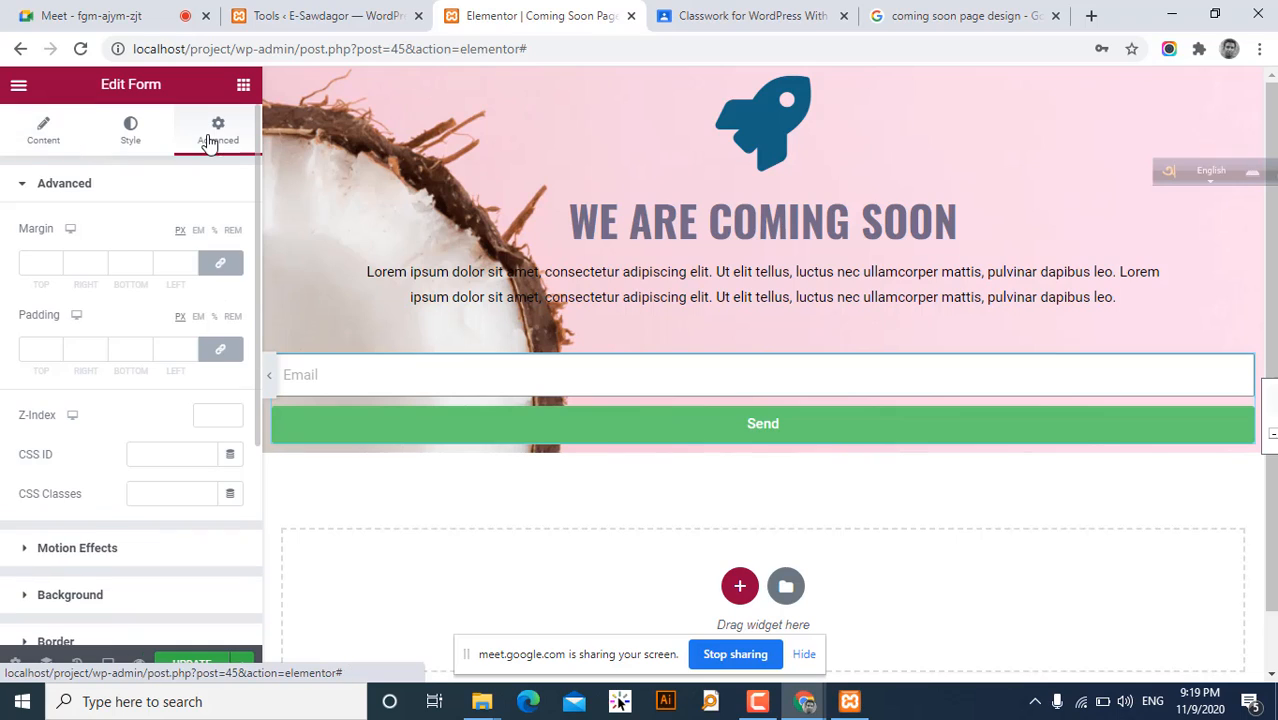
{"action": "left_click", "coordinate": [221, 350]}
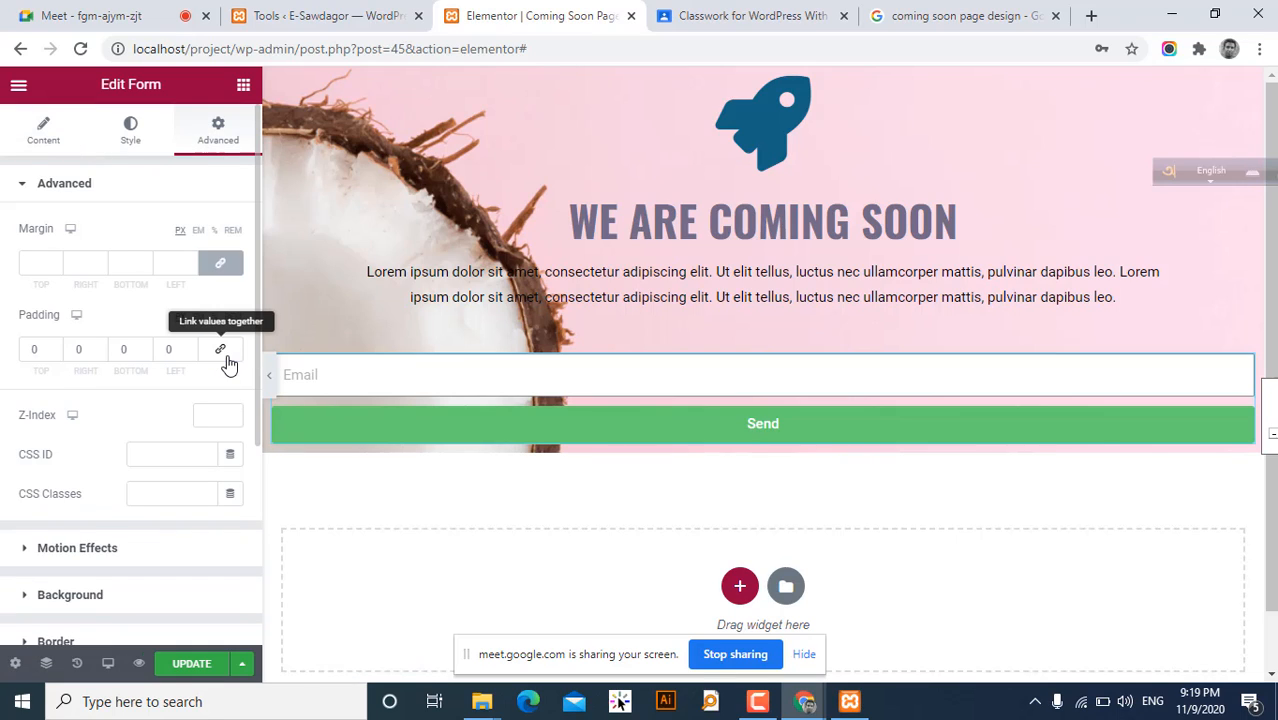
{"action": "left_click", "coordinate": [85, 348]}
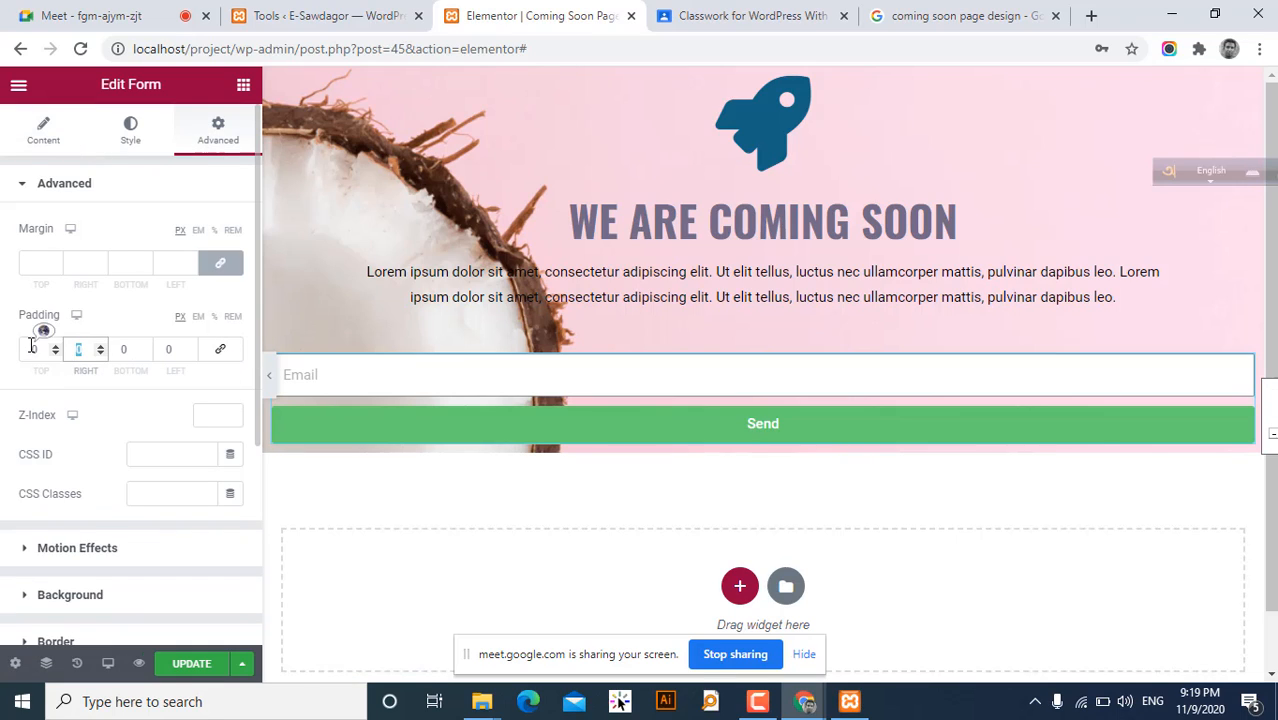
{"action": "type", "text": "100"}
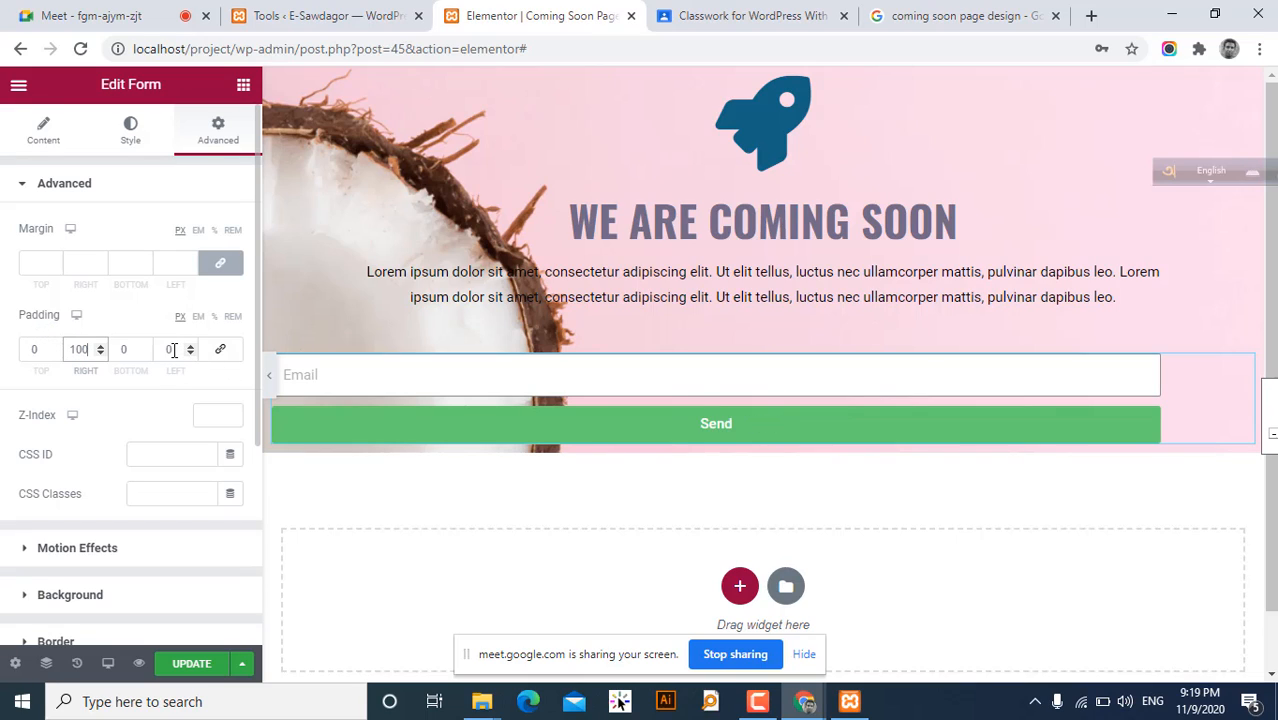
{"action": "double_click", "coordinate": [172, 349]}
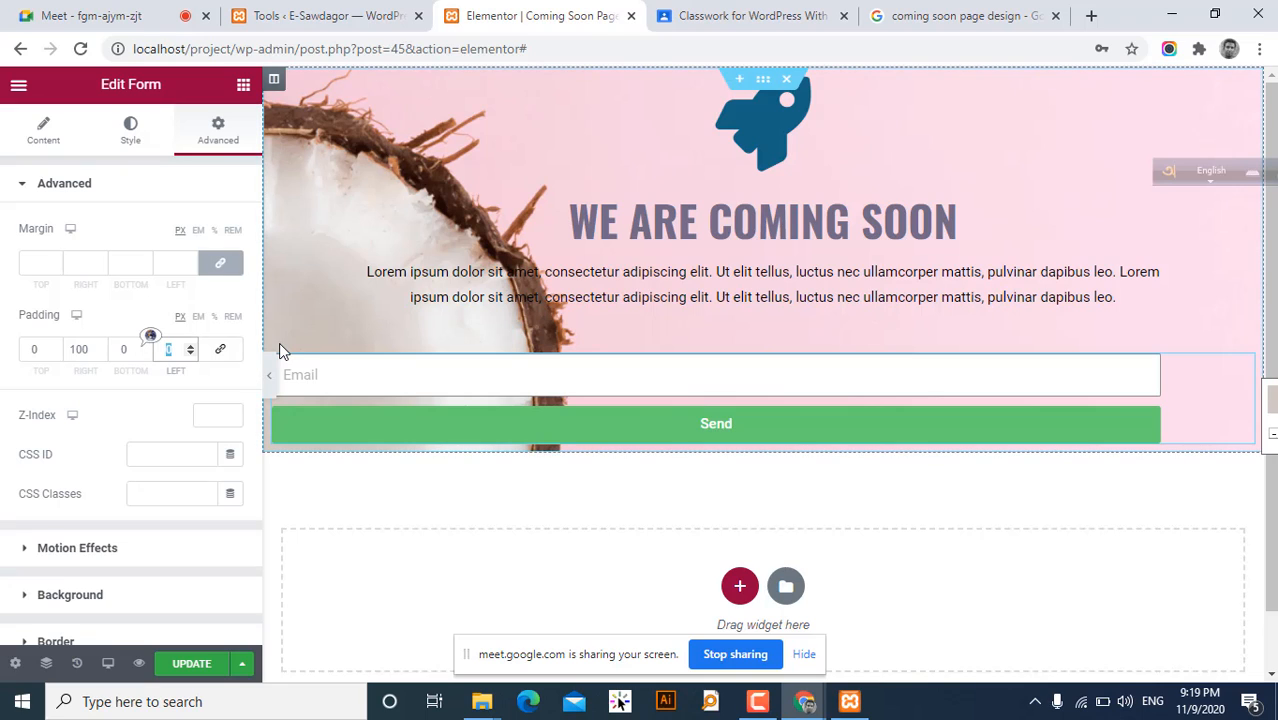
{"action": "type", "text": "100"}
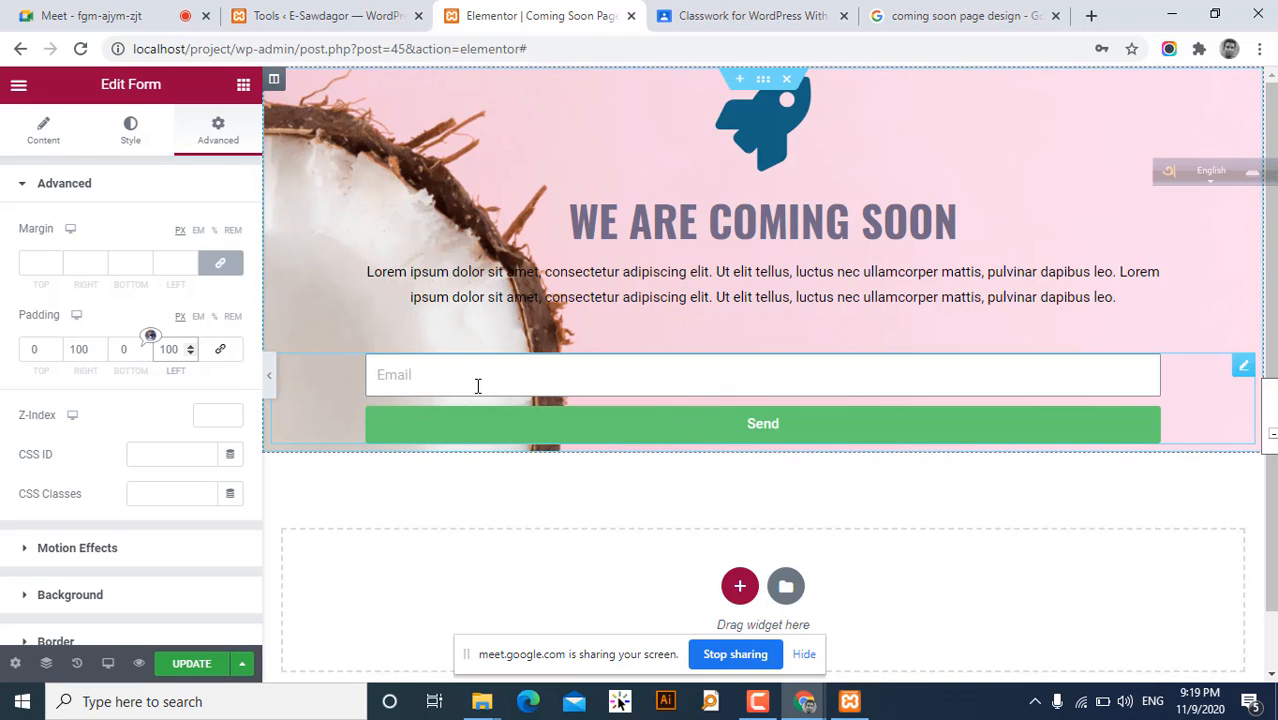
- Set the form field's border width to 0 on all sides and preview the page with the editing panel hidden
{"action": "left_click", "coordinate": [268, 375]}
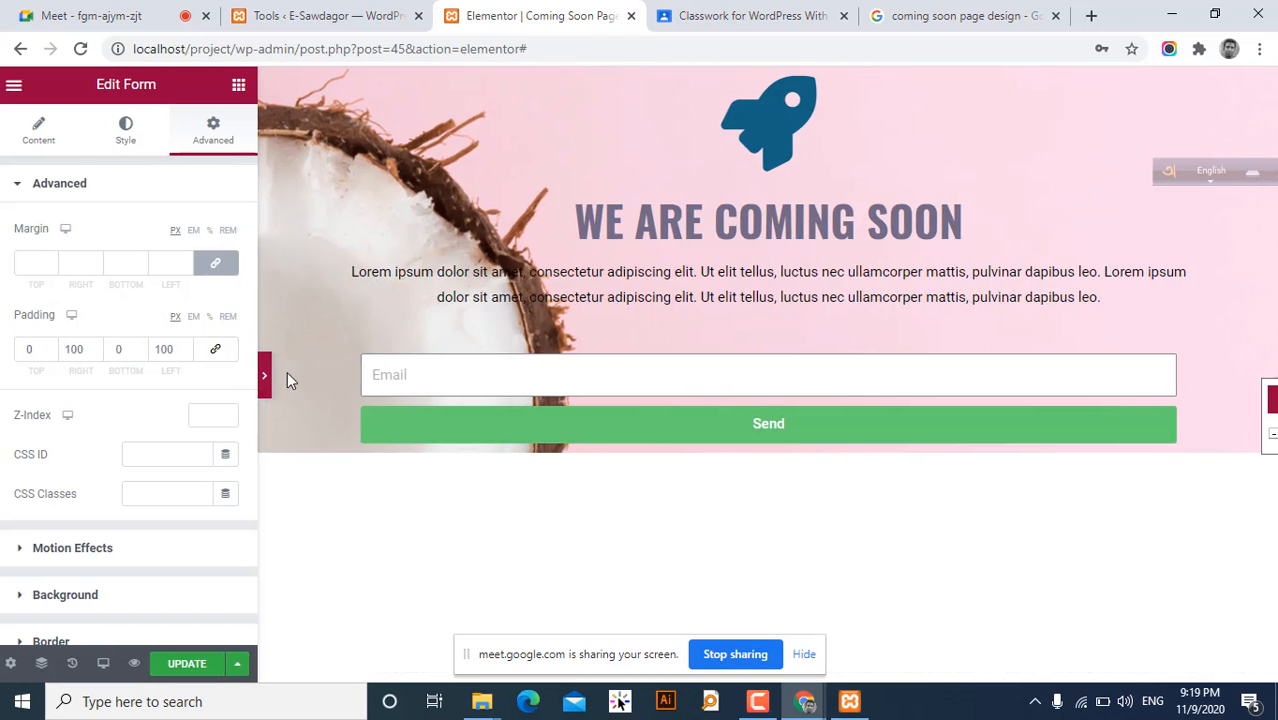
{"action": "left_click", "coordinate": [597, 392]}
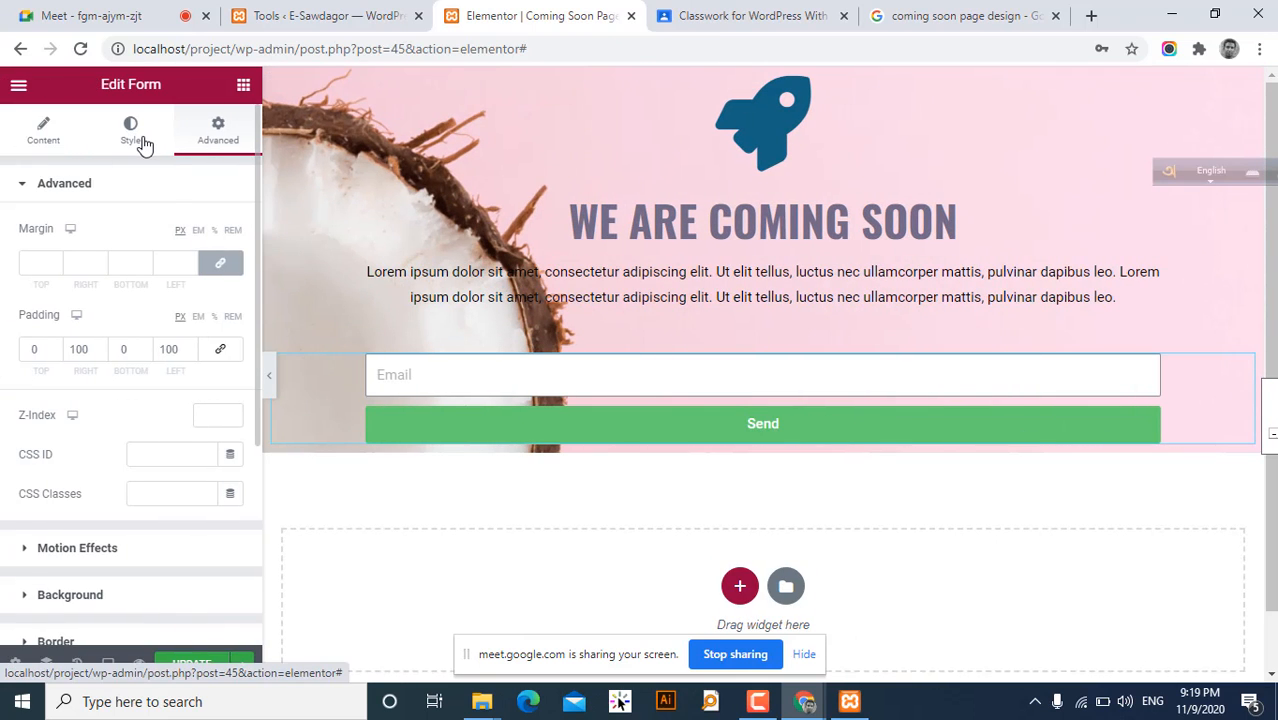
{"action": "left_click", "coordinate": [143, 145]}
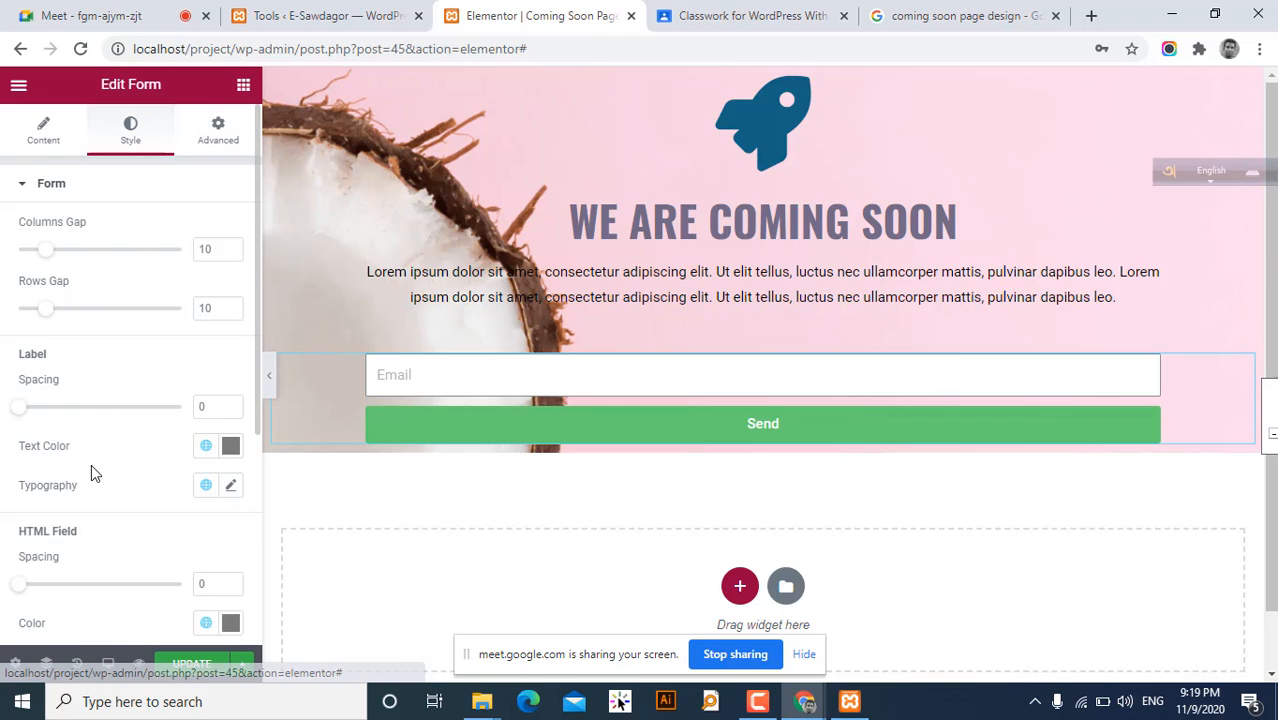
{"action": "scroll", "coordinate": [91, 495], "scroll_direction": "down", "scroll_amount": 1}
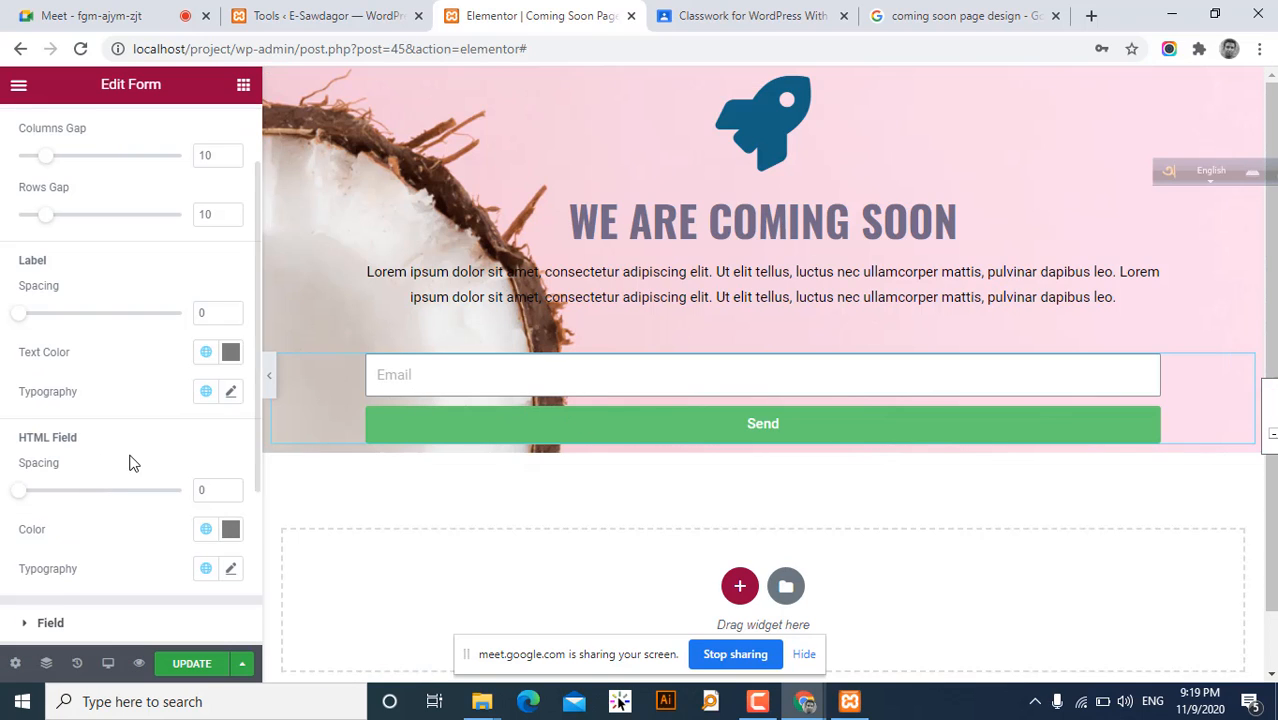
{"action": "scroll", "coordinate": [130, 454], "scroll_direction": "down", "scroll_amount": 1}
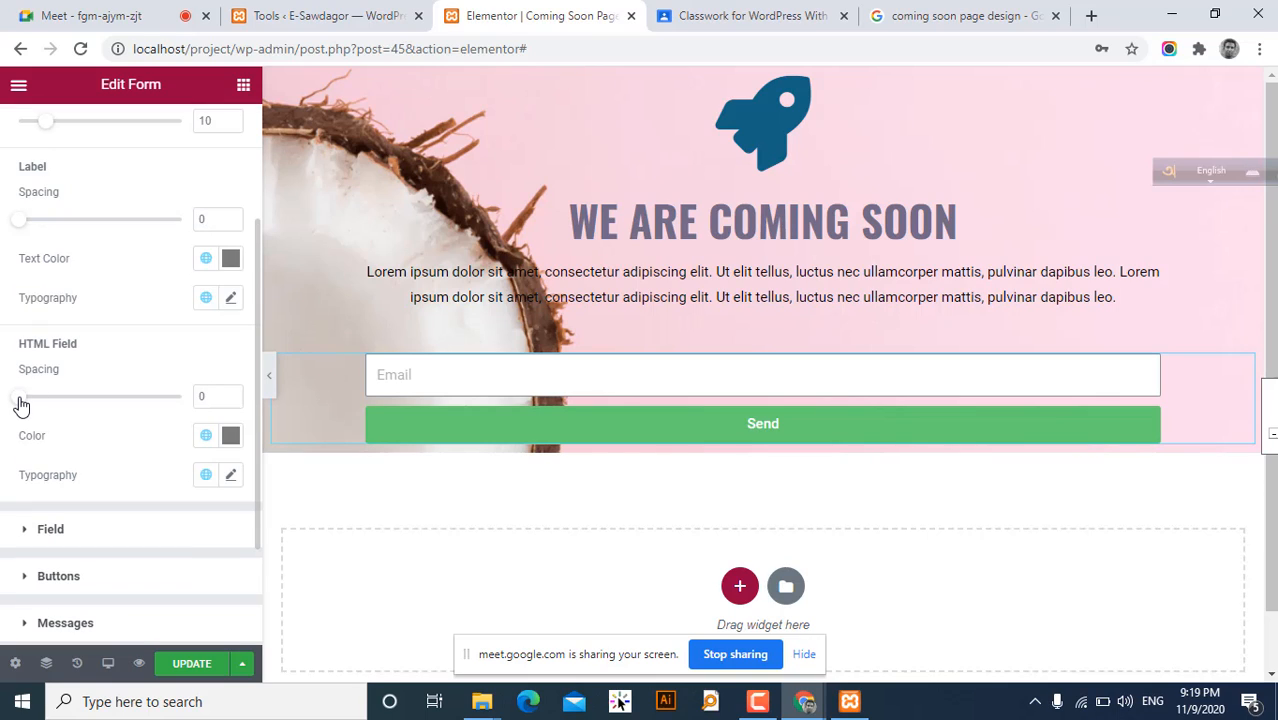
{"action": "mouse_move", "coordinate": [20, 400]}
{"action": "left_mouse_down"}
{"action": "mouse_move", "coordinate": [89, 400]}
{"action": "mouse_move", "coordinate": [3, 407]}
{"action": "left_mouse_up"}
{"action": "scroll", "coordinate": [160, 416], "scroll_direction": "down", "scroll_amount": 1}
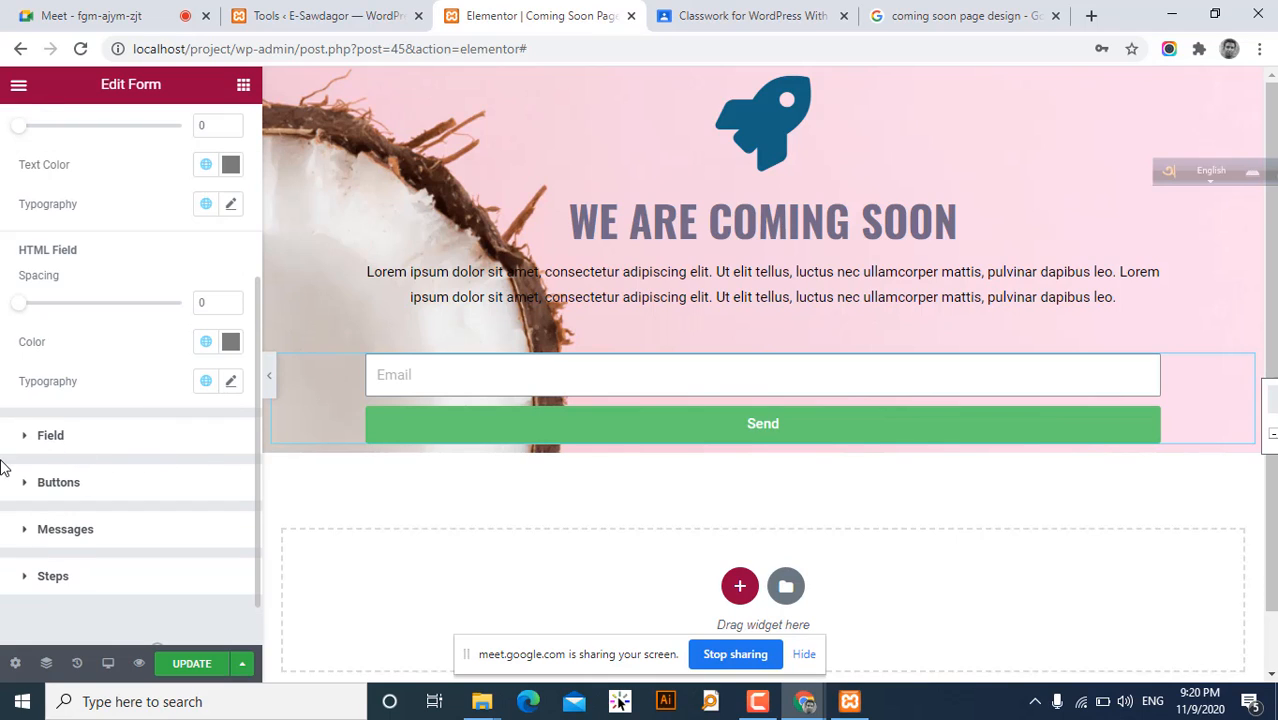
{"action": "left_click", "coordinate": [35, 437]}
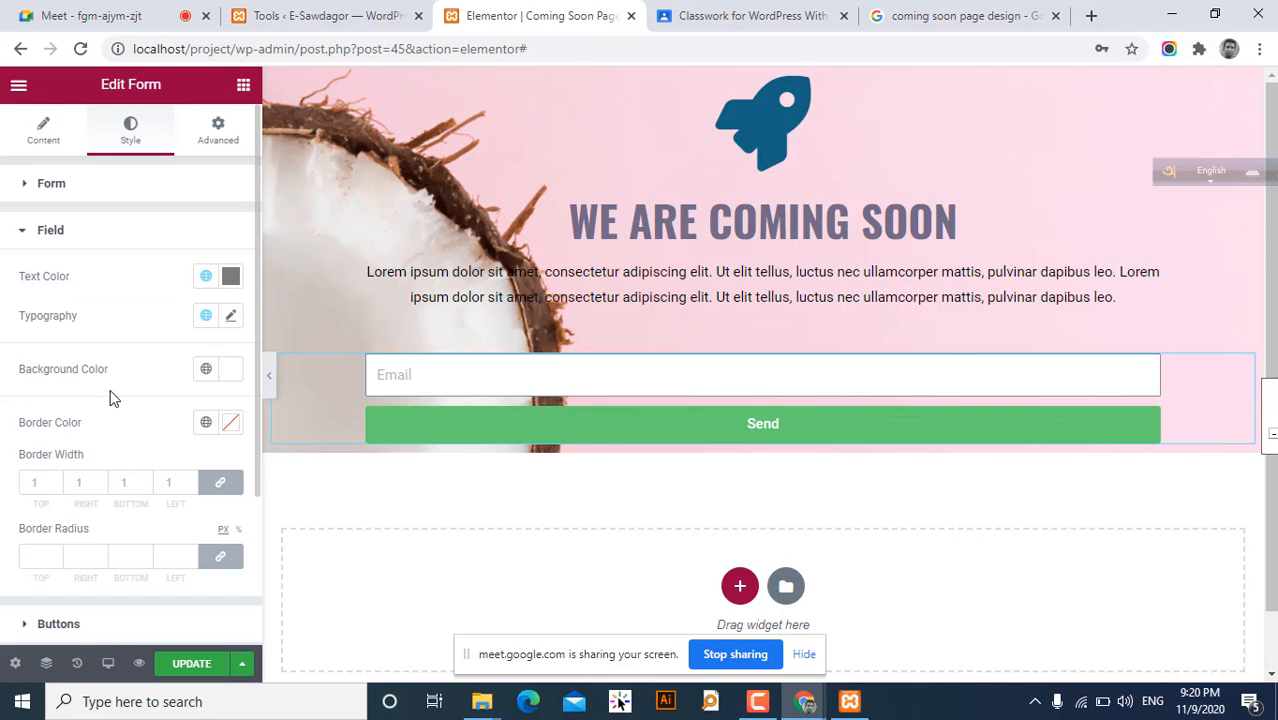
{"action": "left_click", "coordinate": [56, 486]}
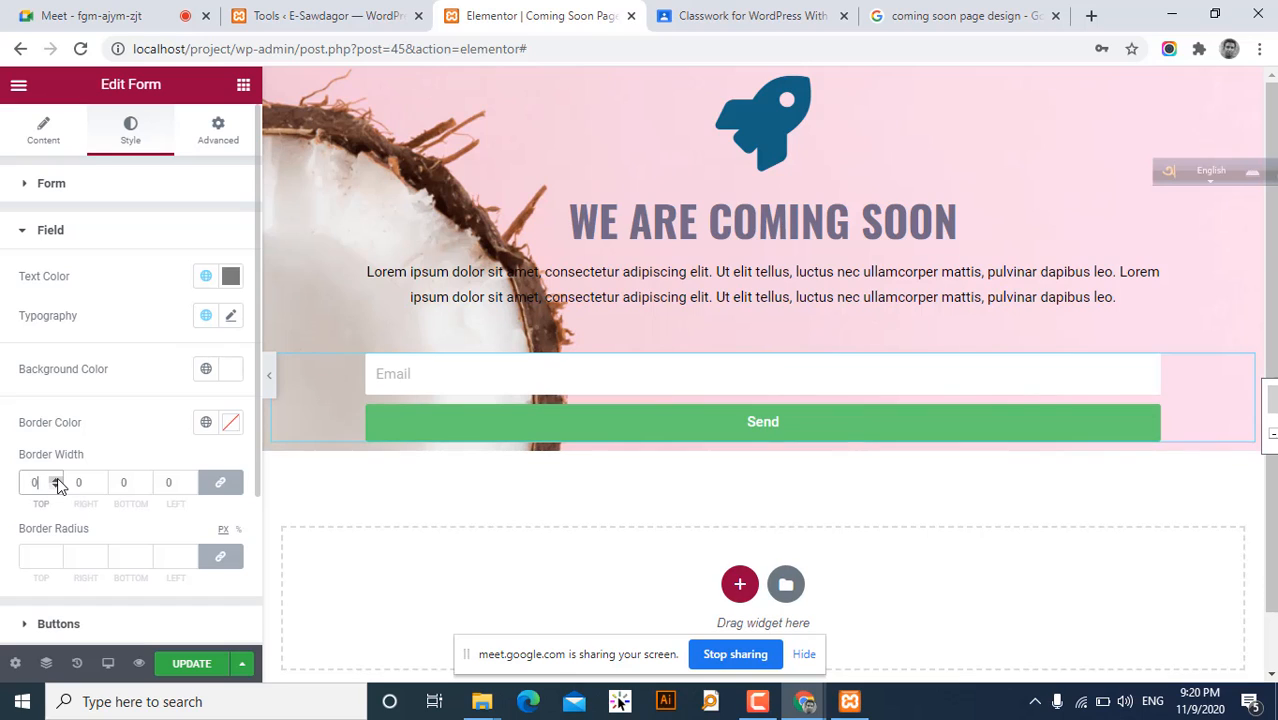
{"action": "left_click", "coordinate": [268, 373]}
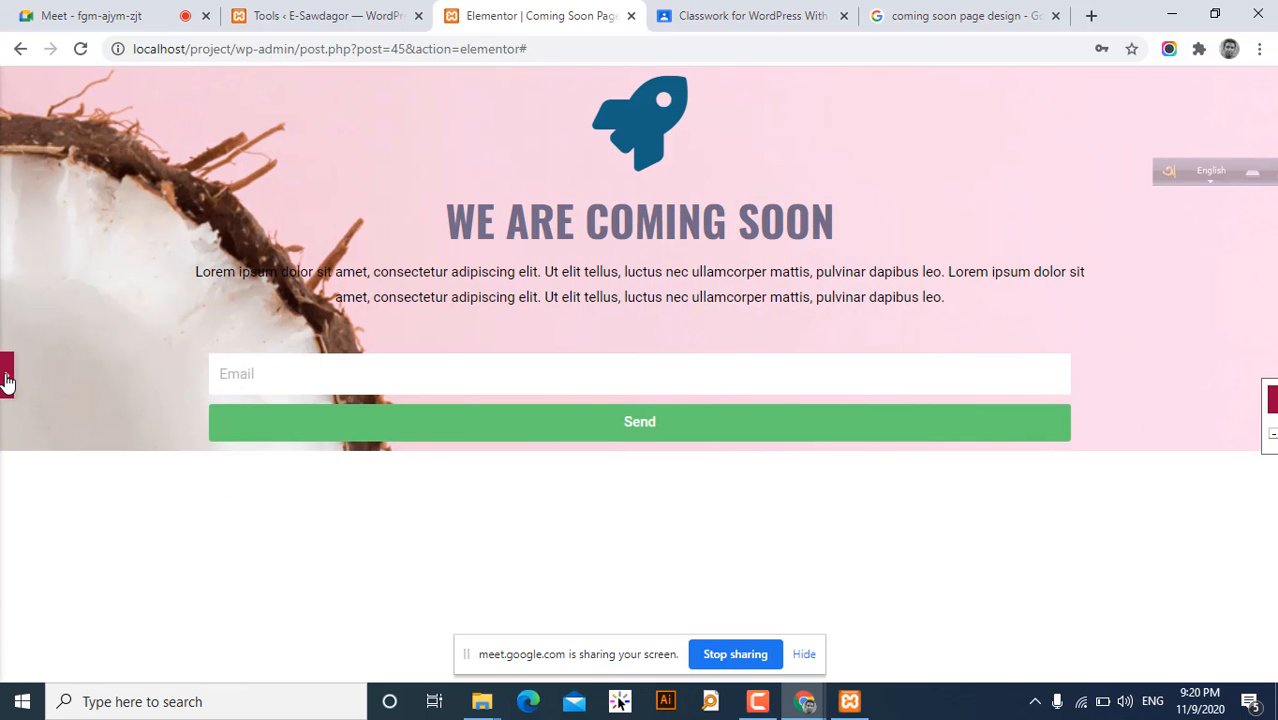
{"action": "left_click", "coordinate": [6, 375]}
- Review the form's style settings for the buttons, messages and steps
{"action": "scroll", "coordinate": [44, 471], "scroll_direction": "down", "scroll_amount": 2}
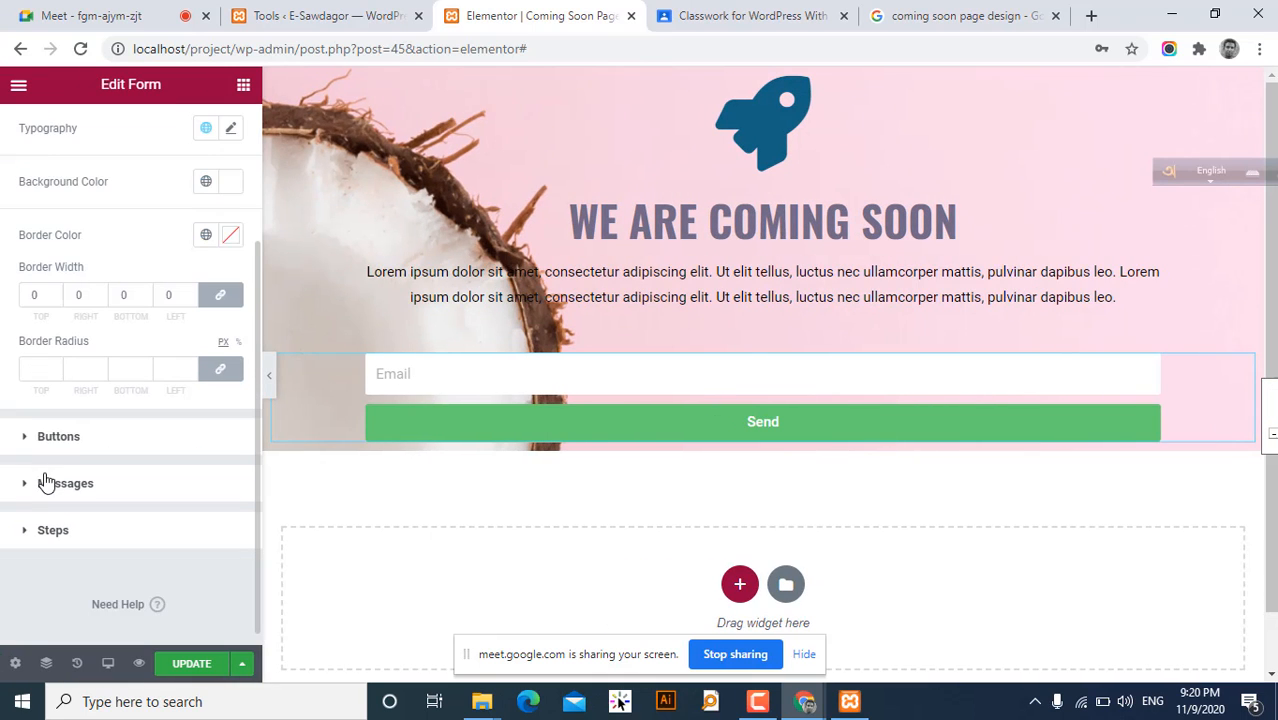
{"action": "left_click", "coordinate": [30, 437]}
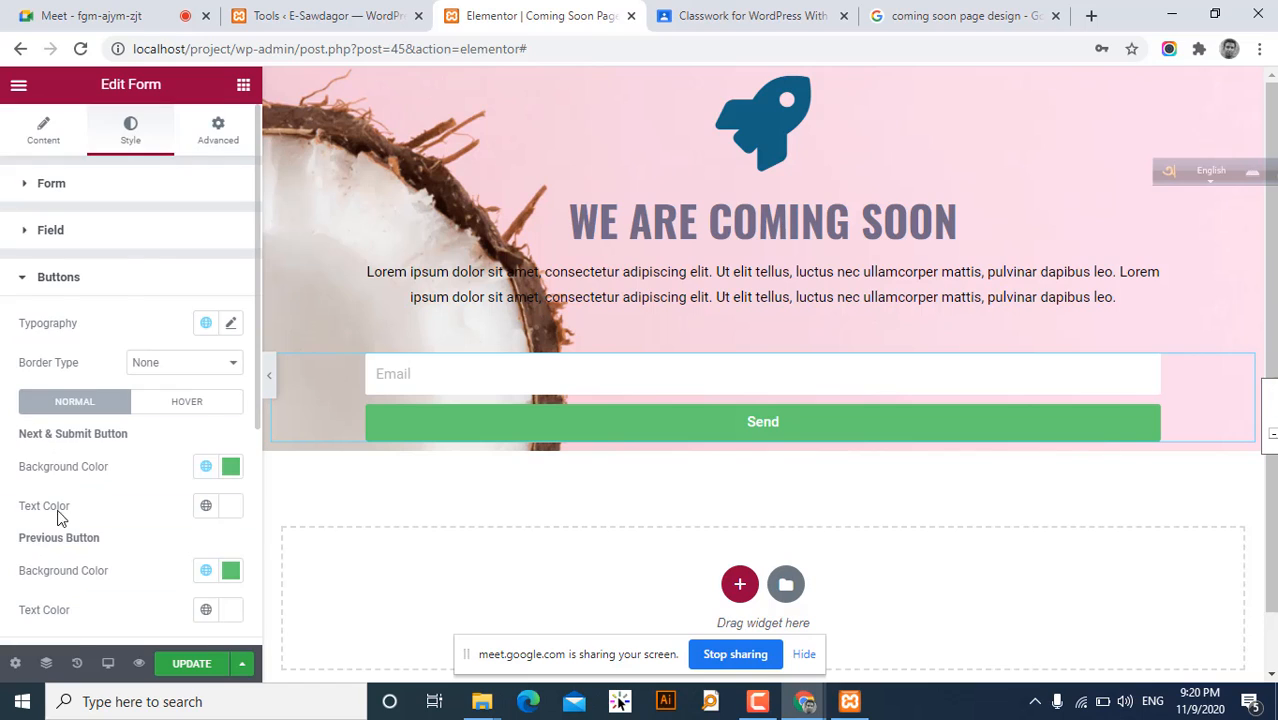
{"action": "scroll", "coordinate": [60, 500], "scroll_direction": "down", "scroll_amount": 1}
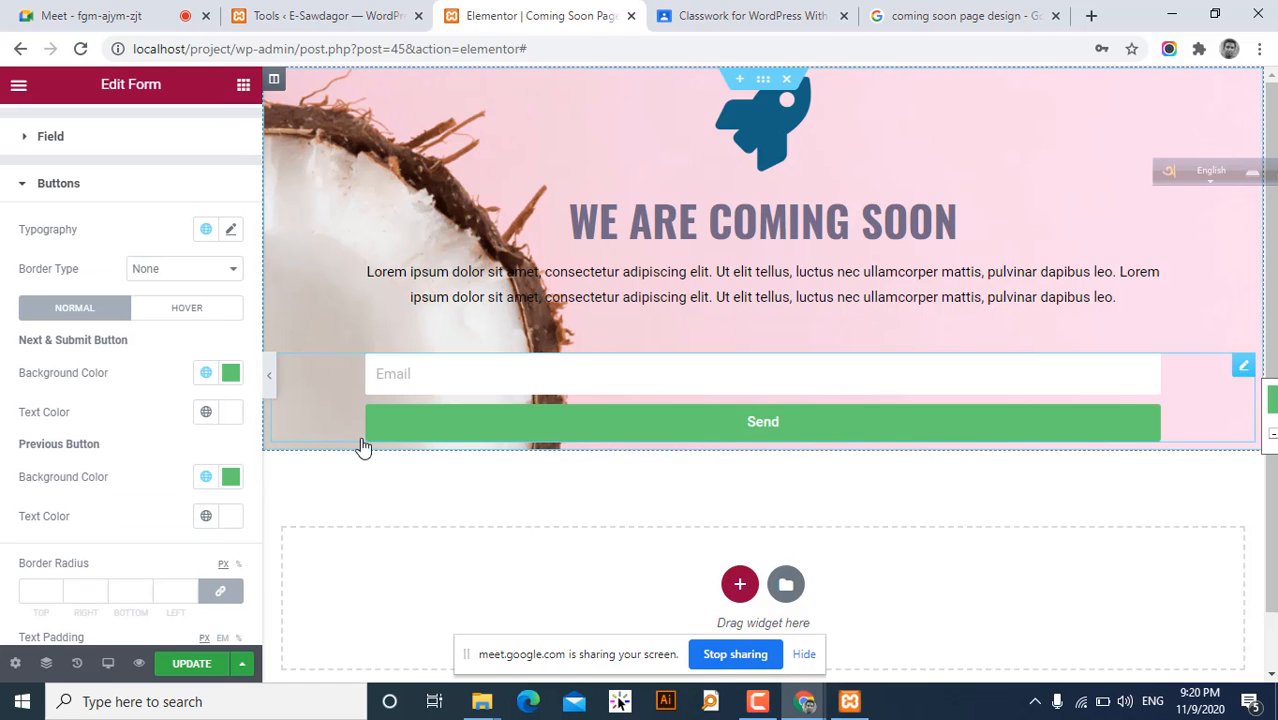
{"action": "scroll", "coordinate": [73, 444], "scroll_direction": "down", "scroll_amount": 1}
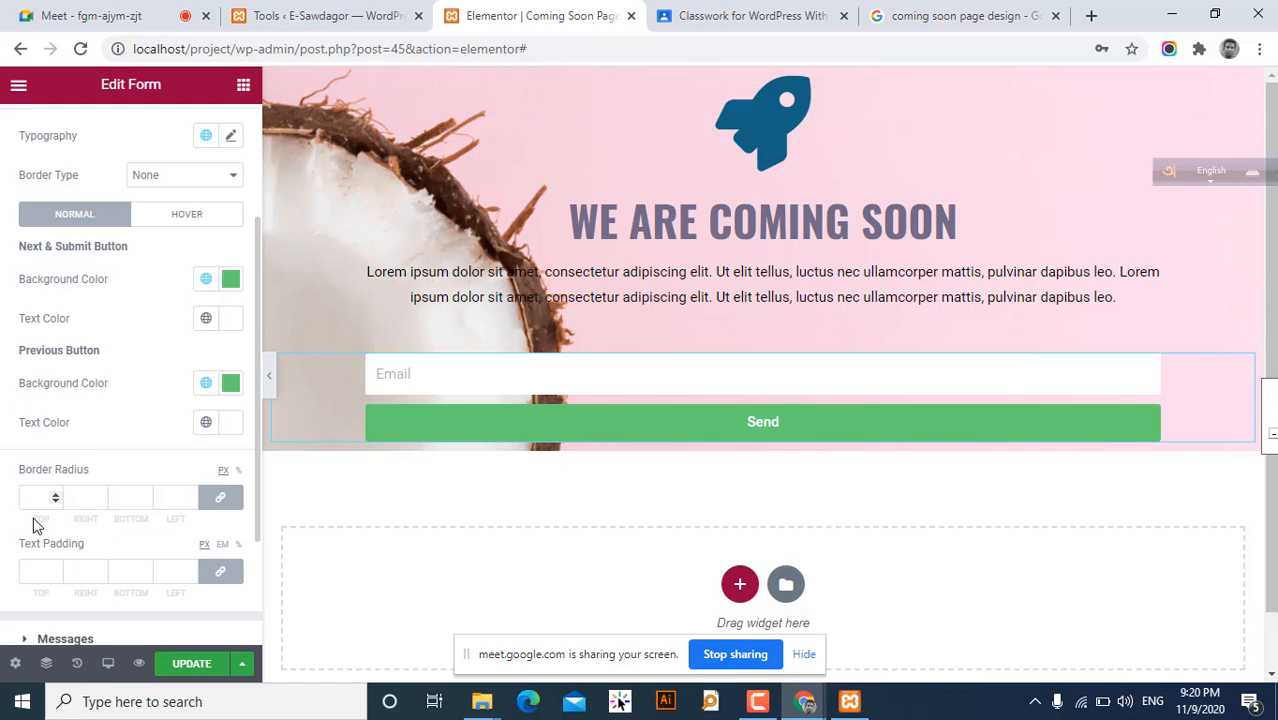
{"action": "scroll", "coordinate": [174, 476], "scroll_direction": "down", "scroll_amount": 1}
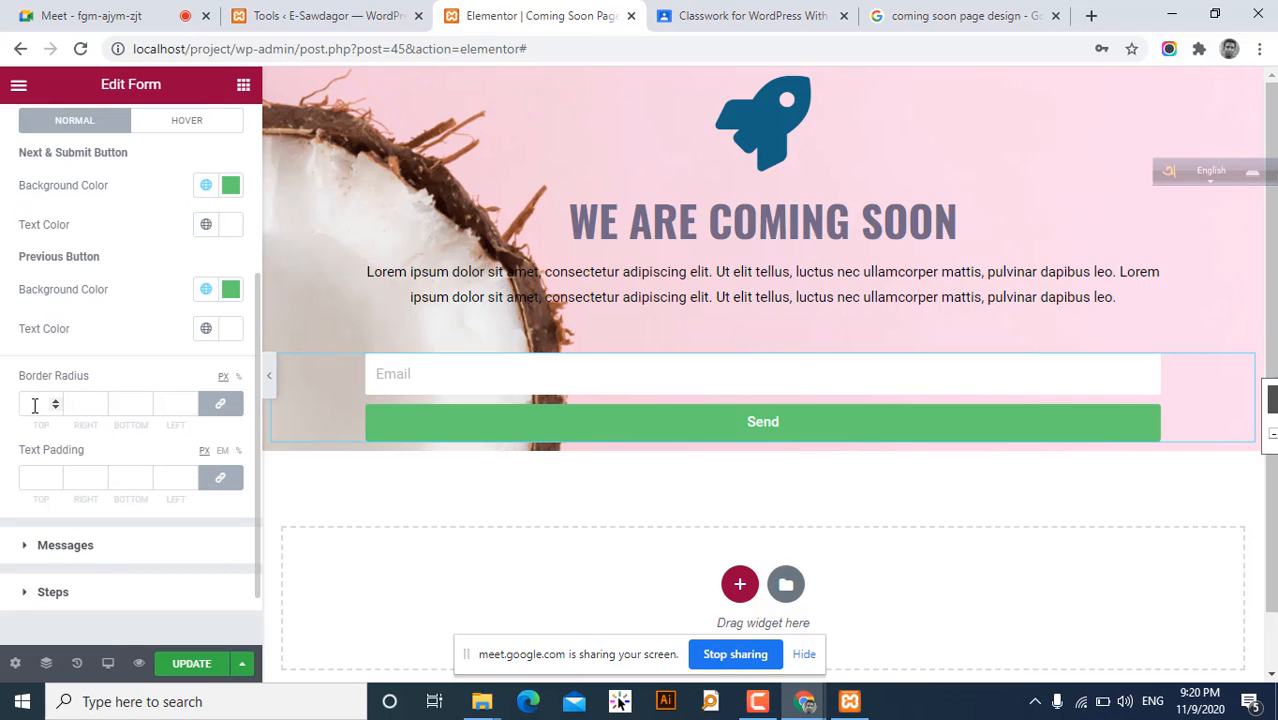
{"action": "left_click", "coordinate": [66, 546]}
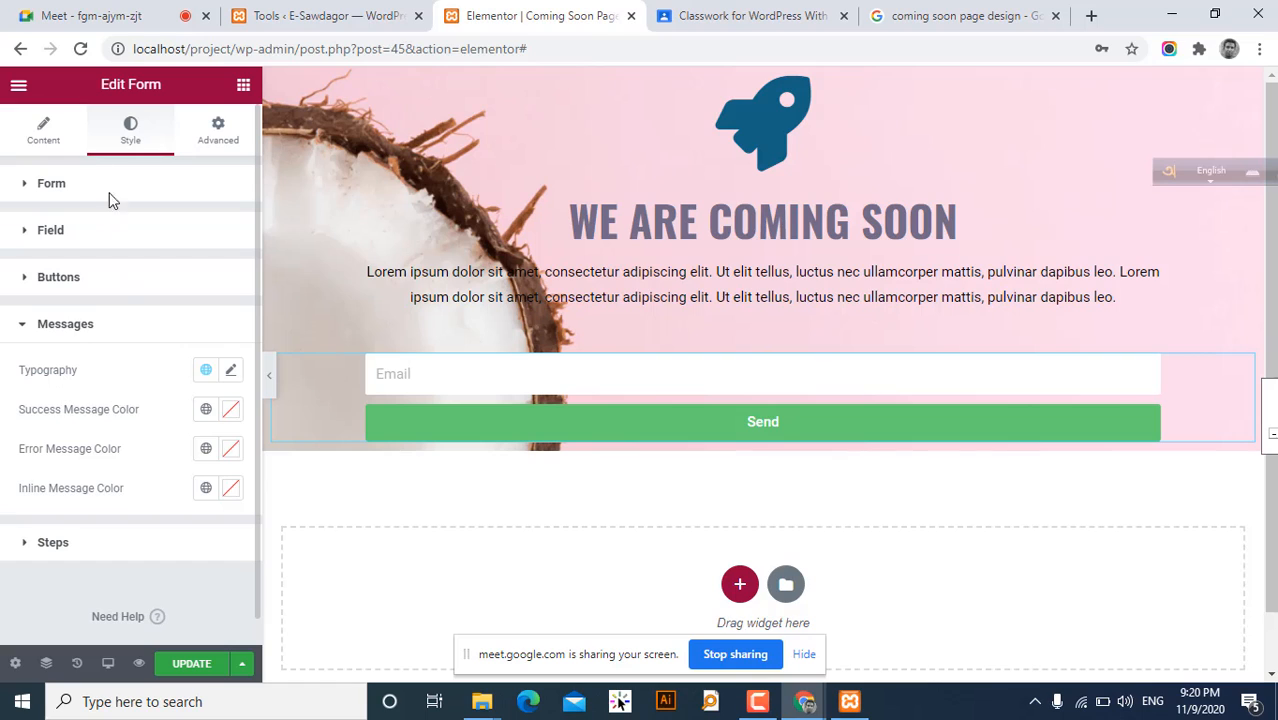
{"action": "left_click", "coordinate": [47, 280]}
{"action": "scroll", "coordinate": [68, 470], "scroll_direction": "down", "scroll_amount": 3}
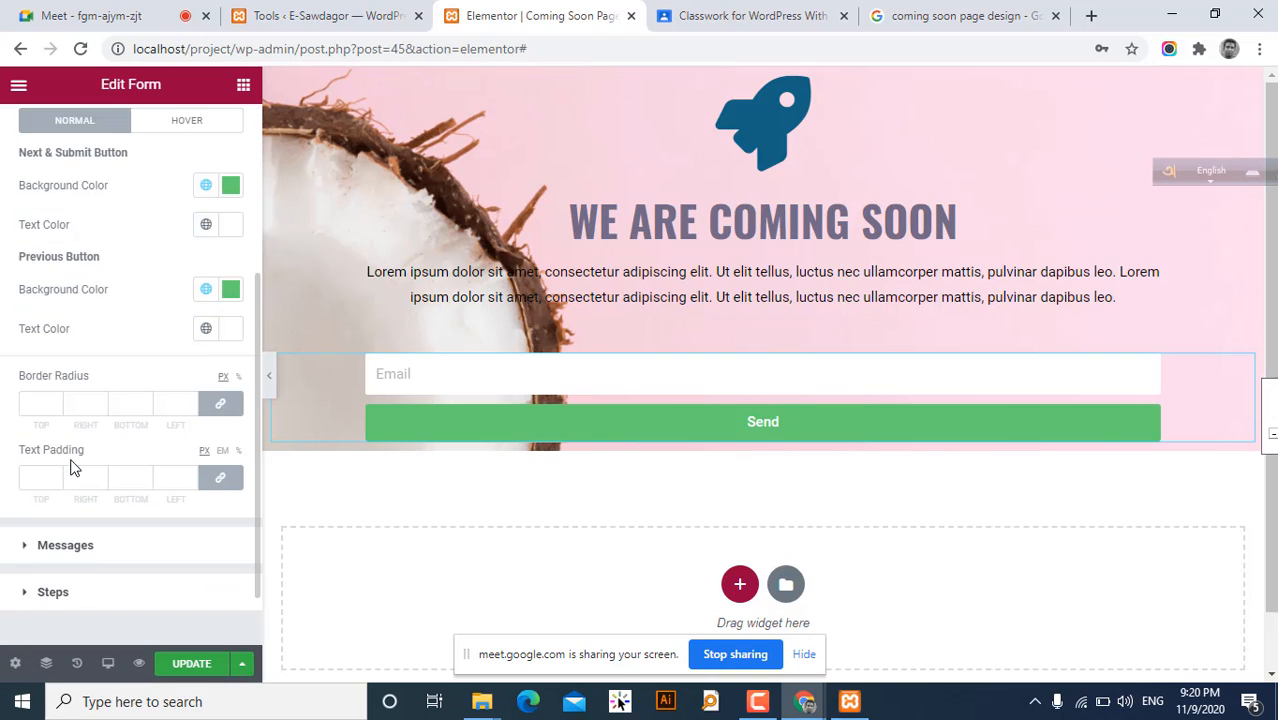
{"action": "scroll", "coordinate": [70, 466], "scroll_direction": "down", "scroll_amount": 2}
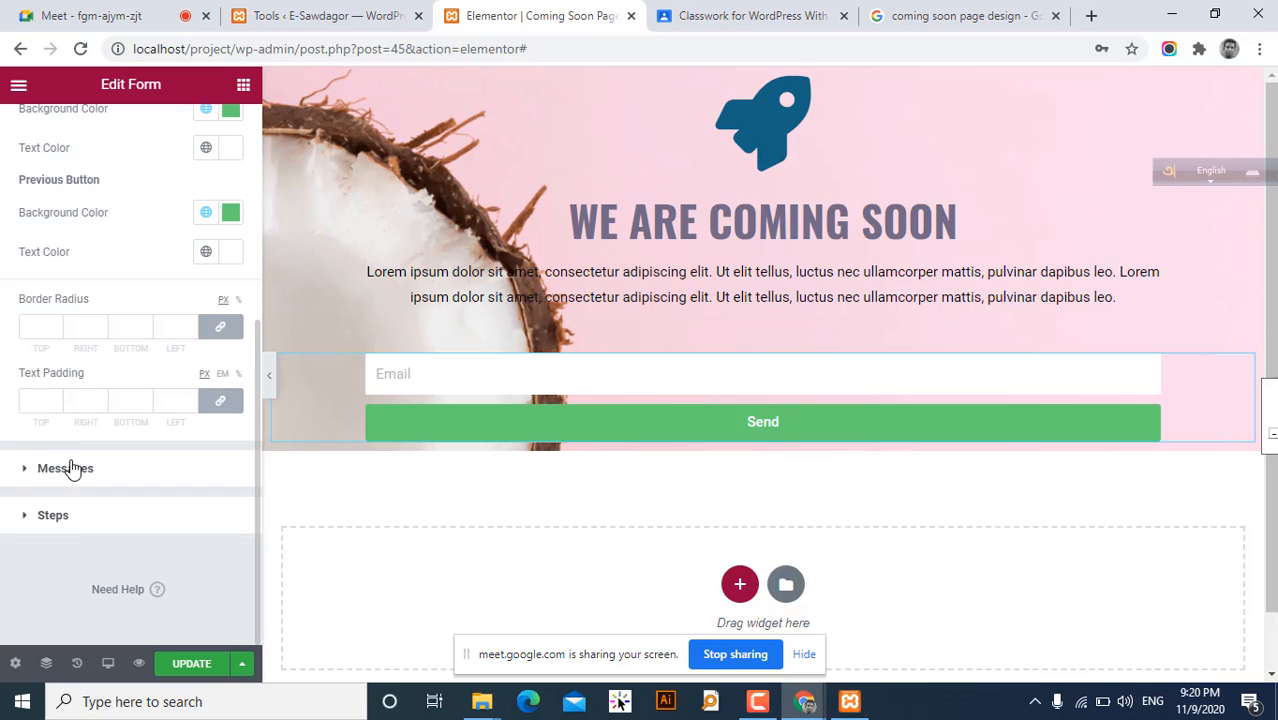
{"action": "left_click", "coordinate": [70, 520]}
{"action": "scroll", "coordinate": [103, 500], "scroll_direction": "down", "scroll_amount": 3}
{"action": "scroll", "coordinate": [130, 495], "scroll_direction": "up", "scroll_amount": 2}
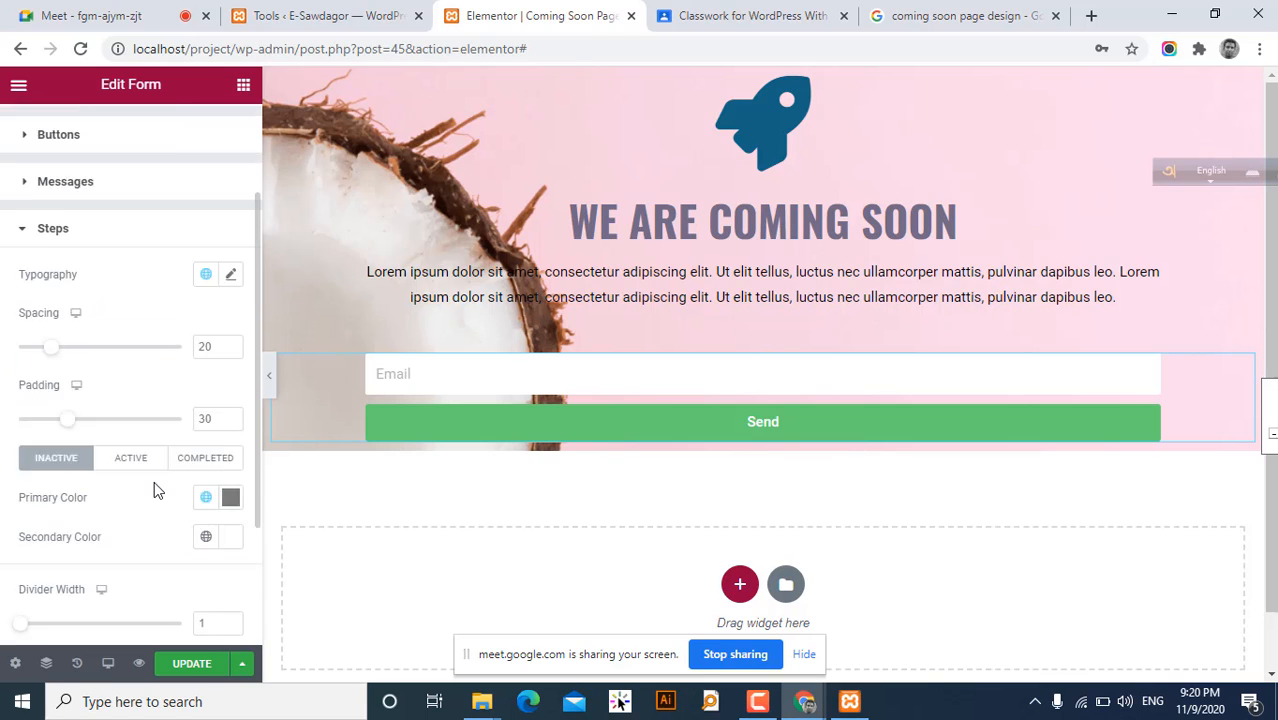
{"action": "scroll", "coordinate": [154, 480], "scroll_direction": "up", "scroll_amount": 3}
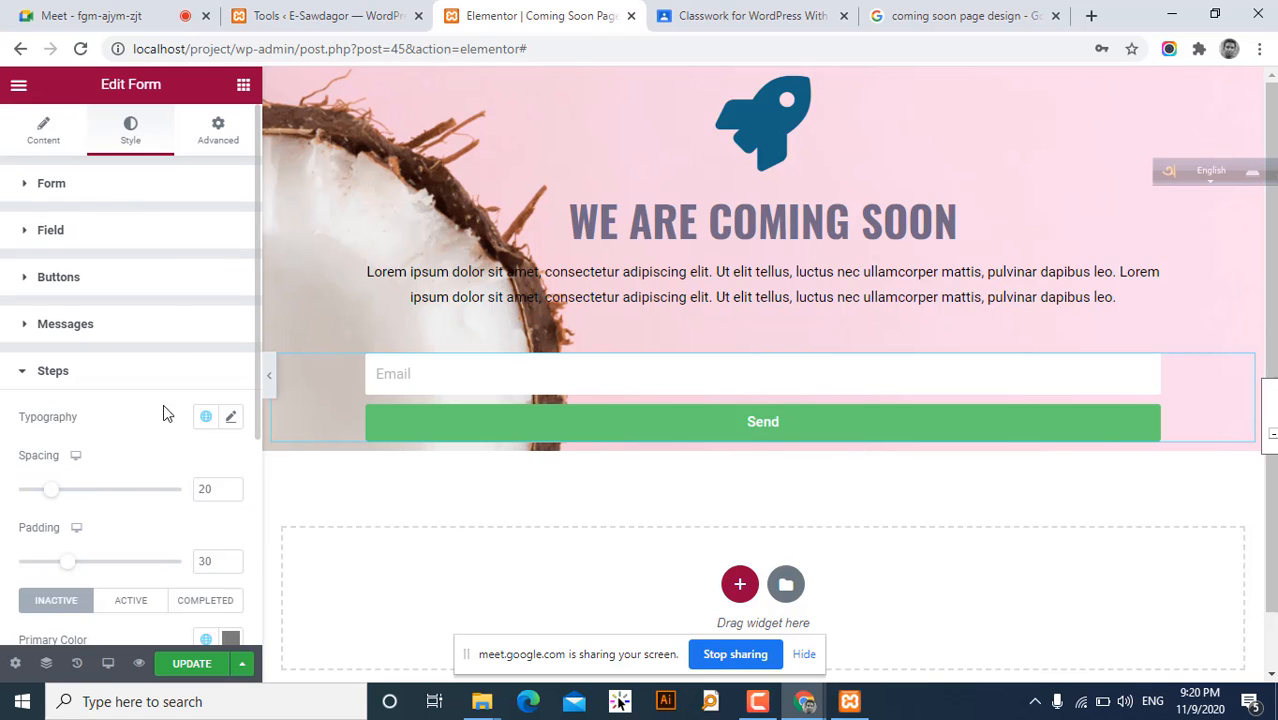
- Open the form's email notification settings and check the recipient address and message content
{"action": "left_click", "coordinate": [35, 131]}
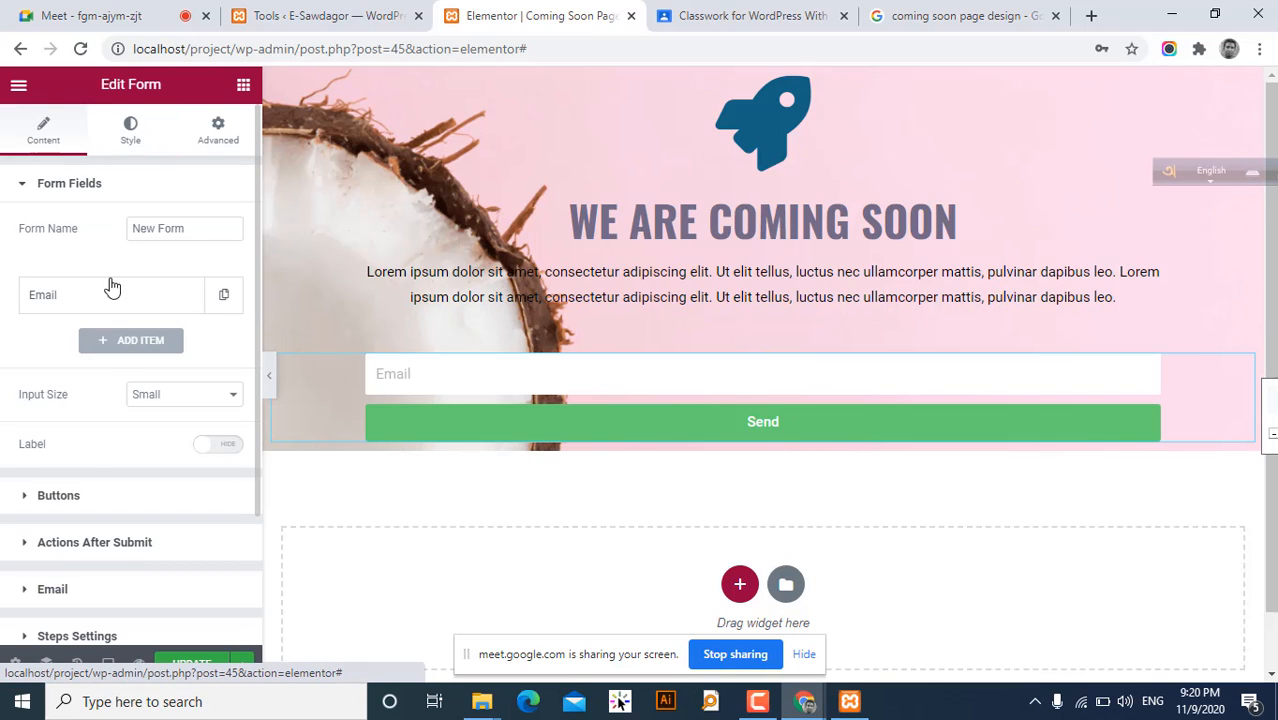
{"action": "scroll", "coordinate": [128, 540], "scroll_direction": "down", "scroll_amount": 2}
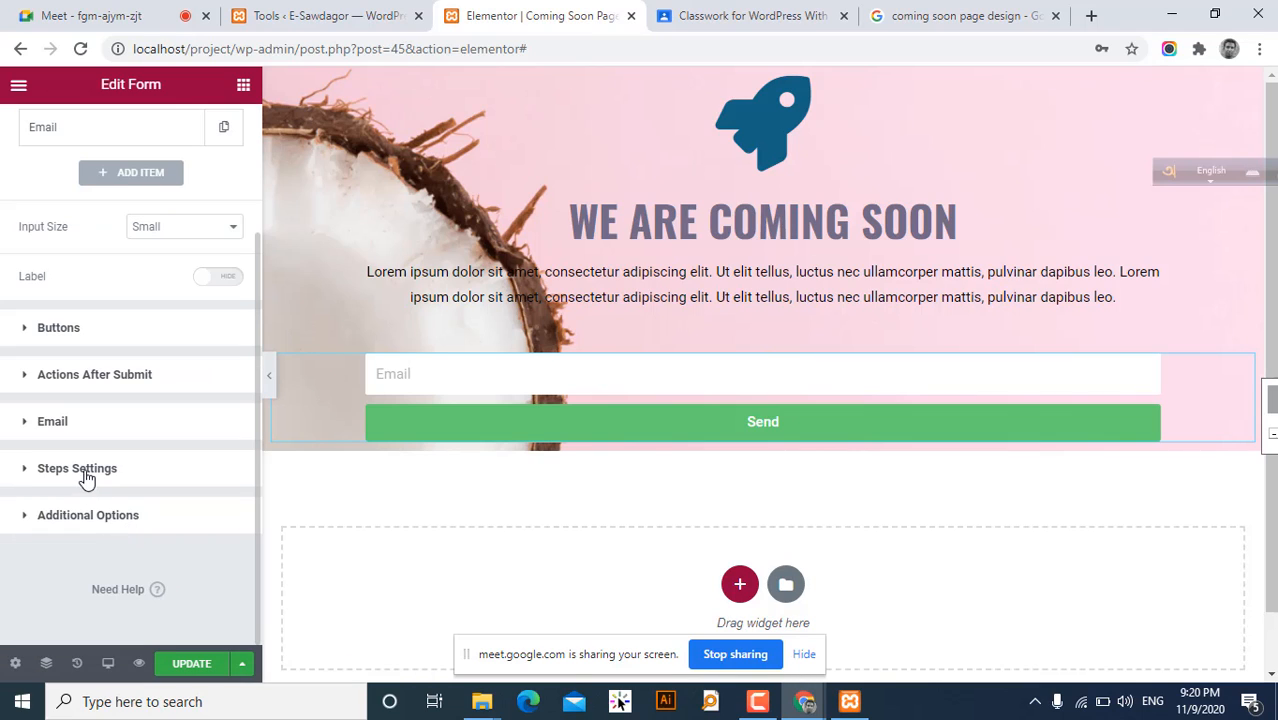
{"action": "left_click", "coordinate": [48, 426]}
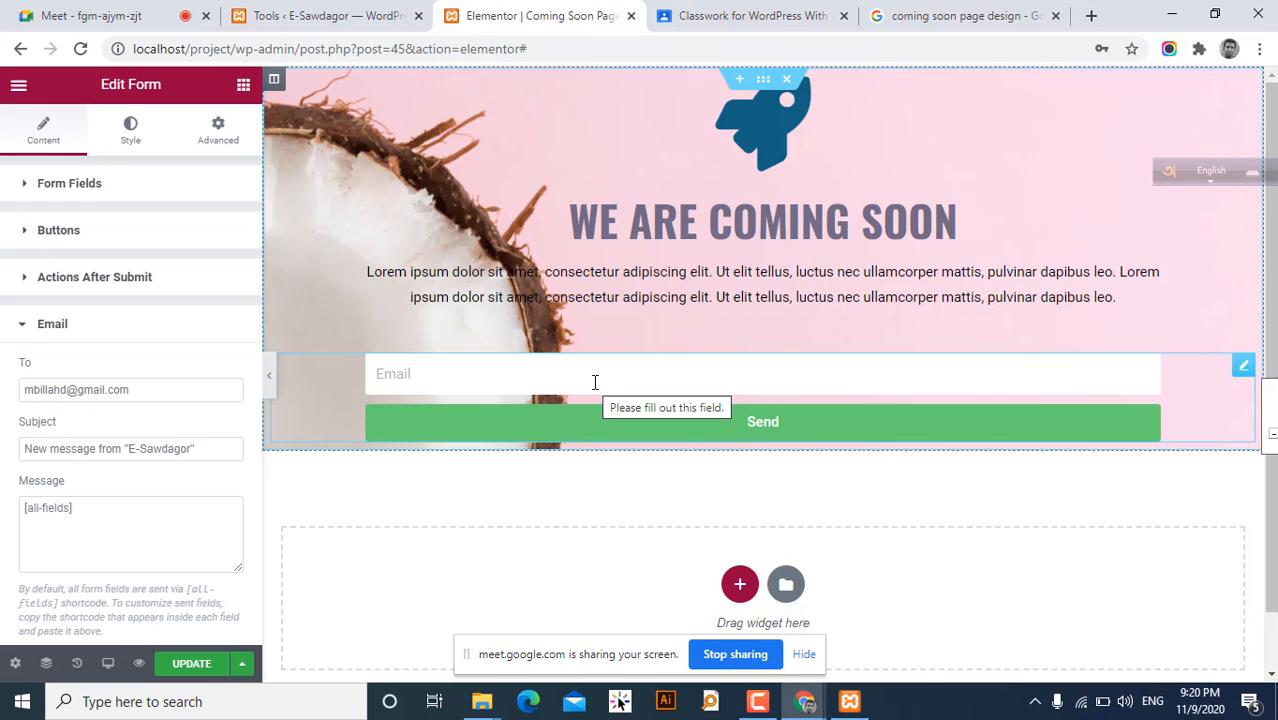
{"action": "triple_click", "coordinate": [165, 390]}
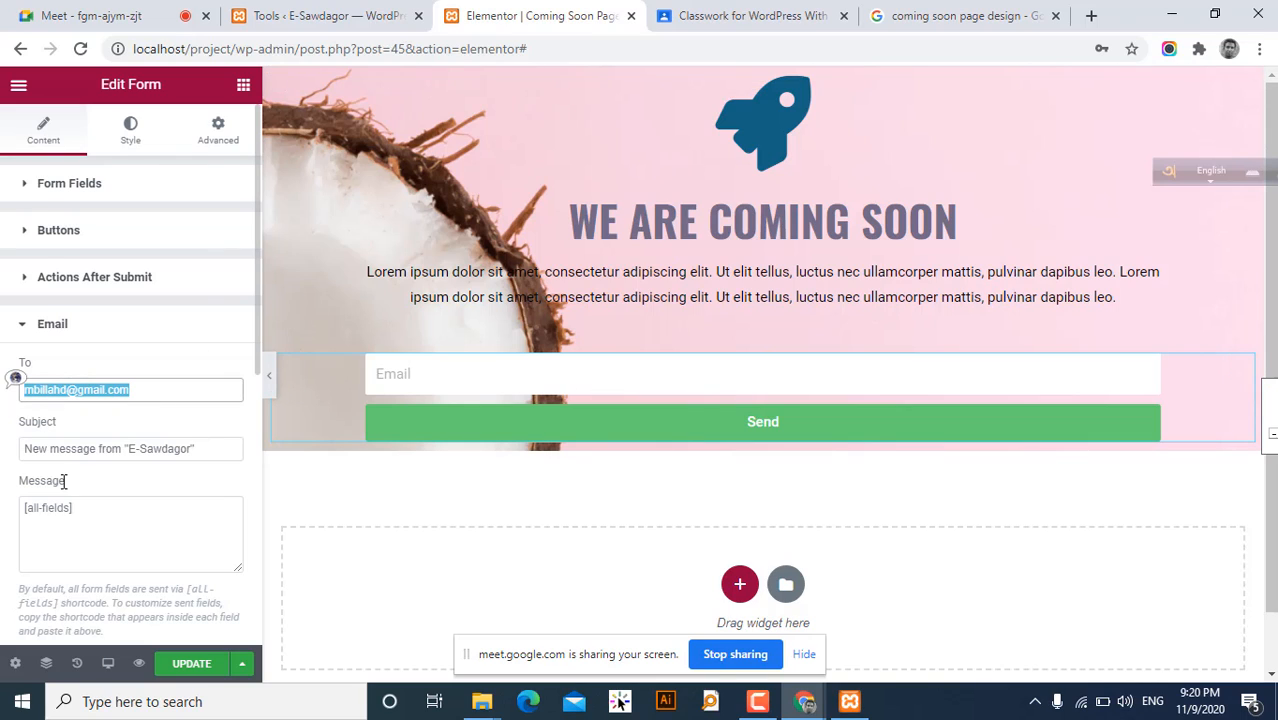
{"action": "left_click", "coordinate": [112, 541]}
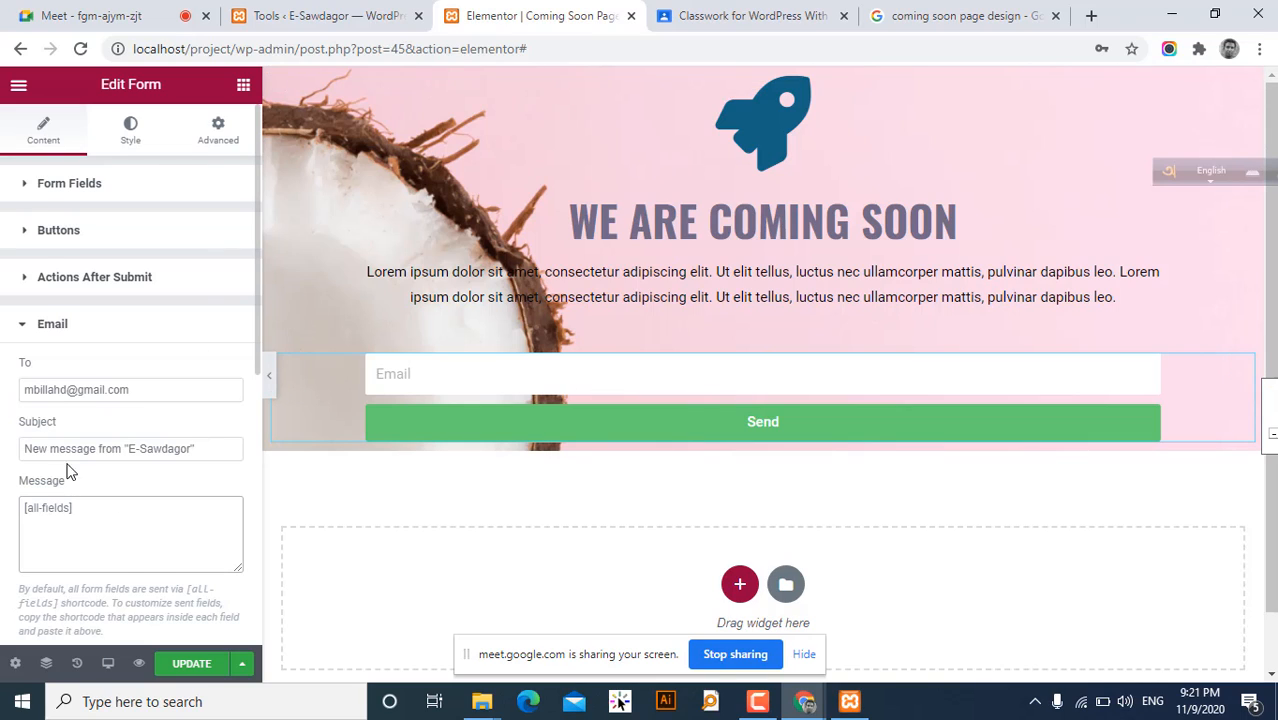
- Examine the notification email's subject line, including the site name quoted in it
{"action": "scroll", "coordinate": [143, 422], "scroll_direction": "down", "scroll_amount": 1}
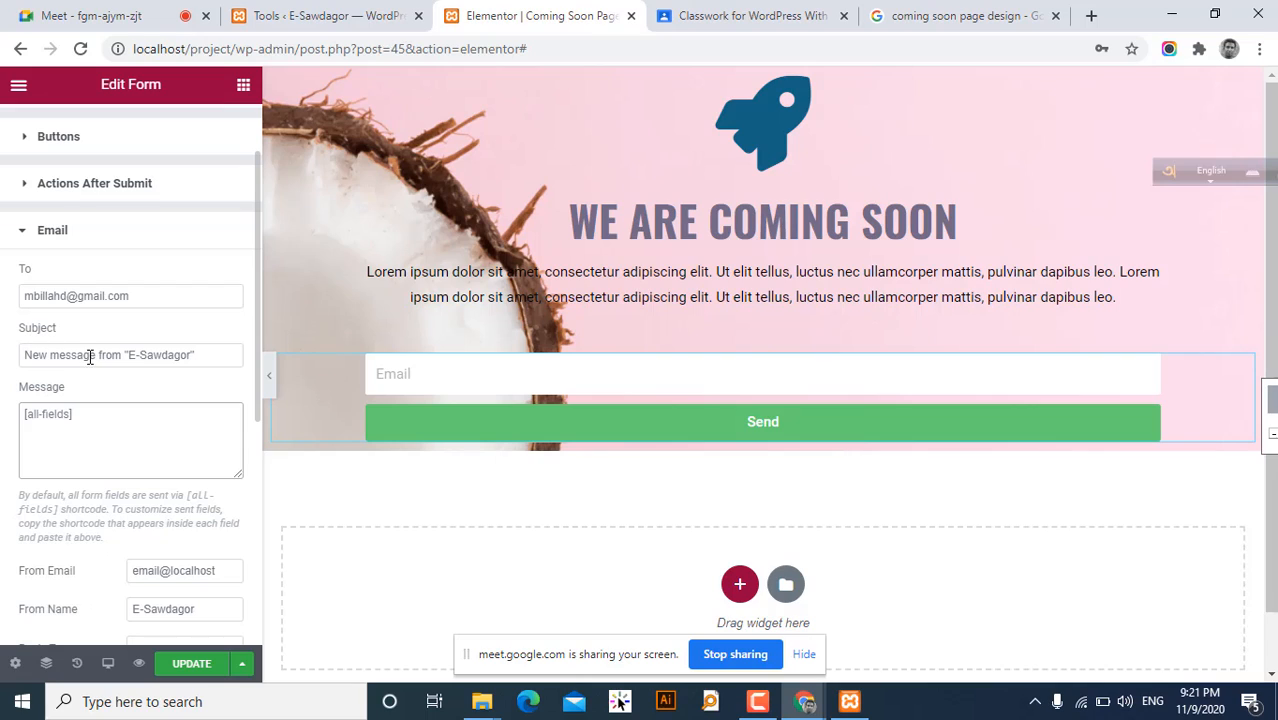
{"action": "left_click_drag", "start_coordinate": [37, 355], "coordinate": [101, 355]}
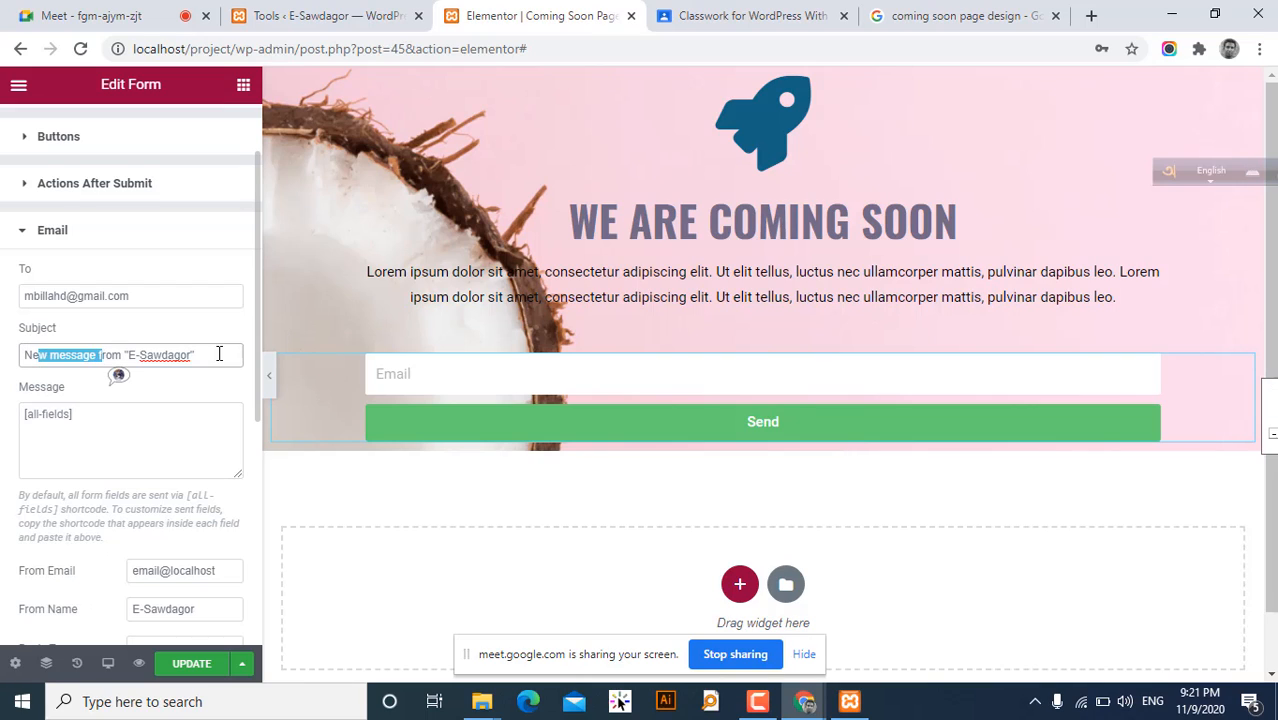
{"action": "left_click", "coordinate": [220, 354]}
{"action": "key", "text": "shift+Left"}
{"action": "key", "text": "shift+Left"}
{"action": "key", "text": "shift+Left"}
{"action": "key", "text": "shift+Left"}
{"action": "key", "text": "shift+Left"}
{"action": "key", "text": "shift+Left"}
{"action": "key", "text": "shift+Left"}
{"action": "key", "text": "shift+Left"}
{"action": "key", "text": "shift+Left"}
{"action": "key", "text": "shift+Left"}
{"action": "key", "text": "shift+Left"}
{"action": "key", "text": "shift+Left"}
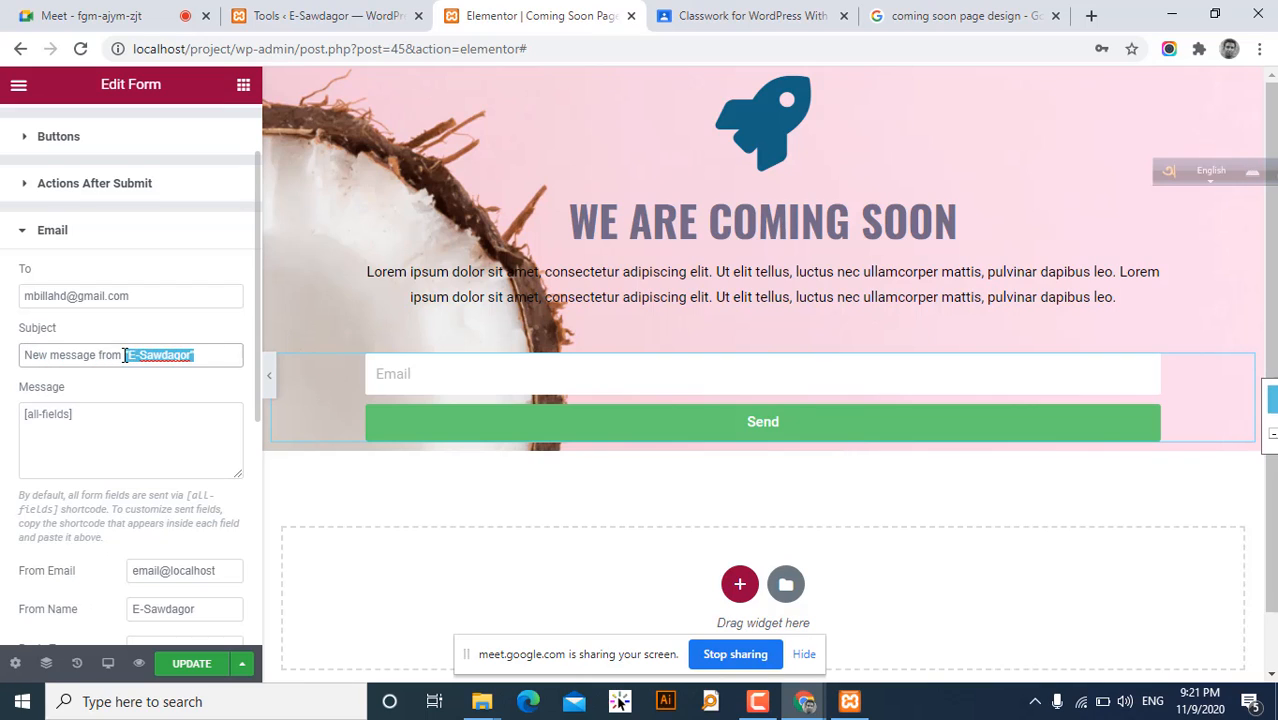
{"action": "left_click", "coordinate": [226, 350]}
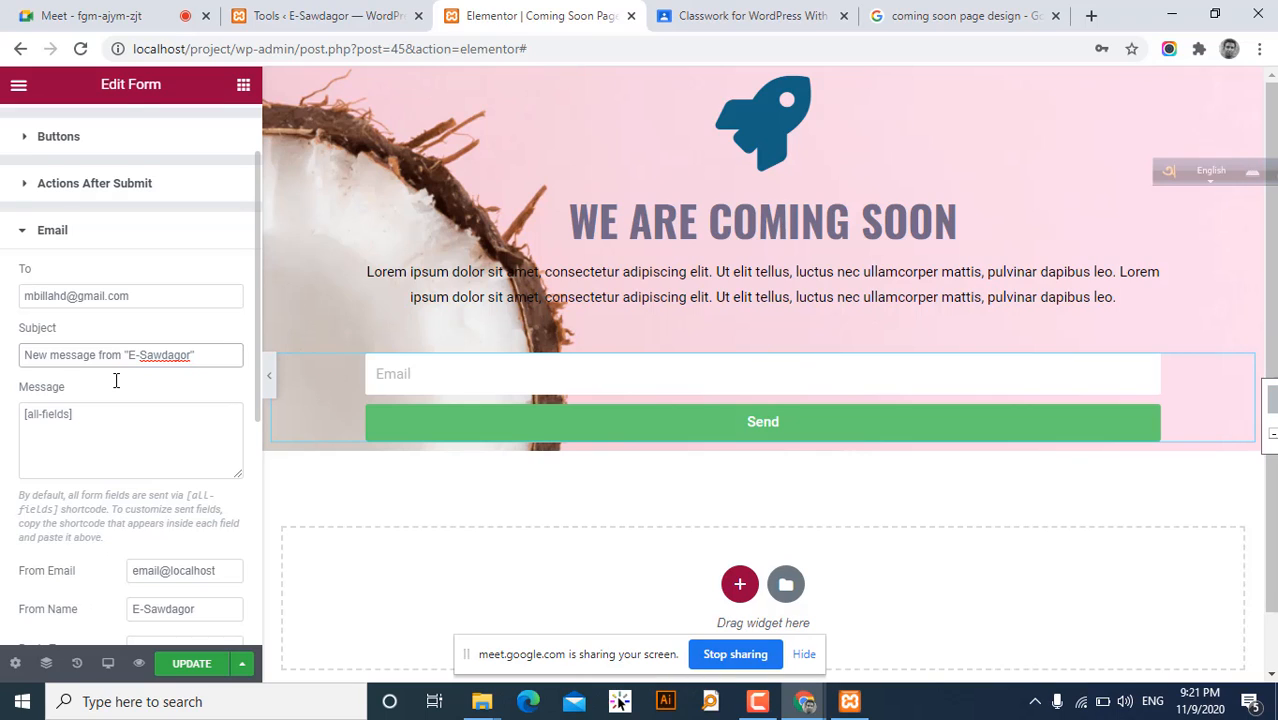
- Change the notification email's From Name to "Our Site"
{"action": "scroll", "coordinate": [116, 380], "scroll_direction": "down", "scroll_amount": 2}
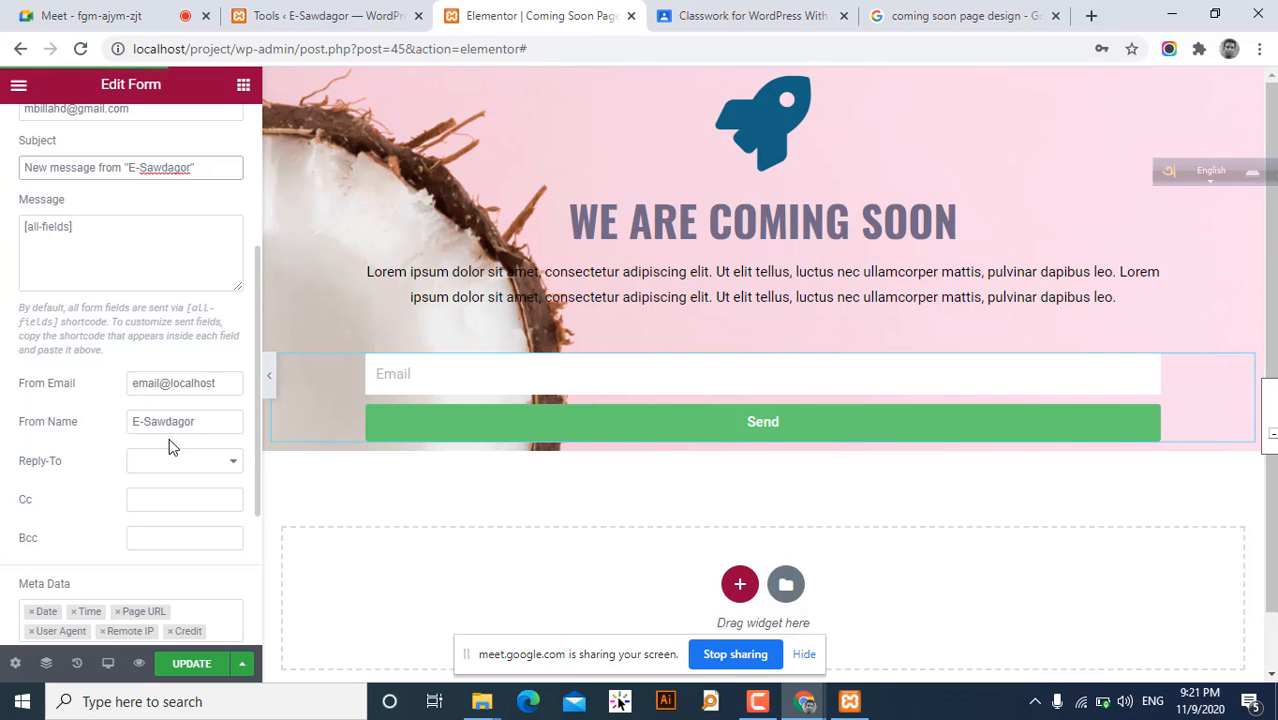
{"action": "left_click_drag", "start_coordinate": [222, 422], "coordinate": [128, 420]}
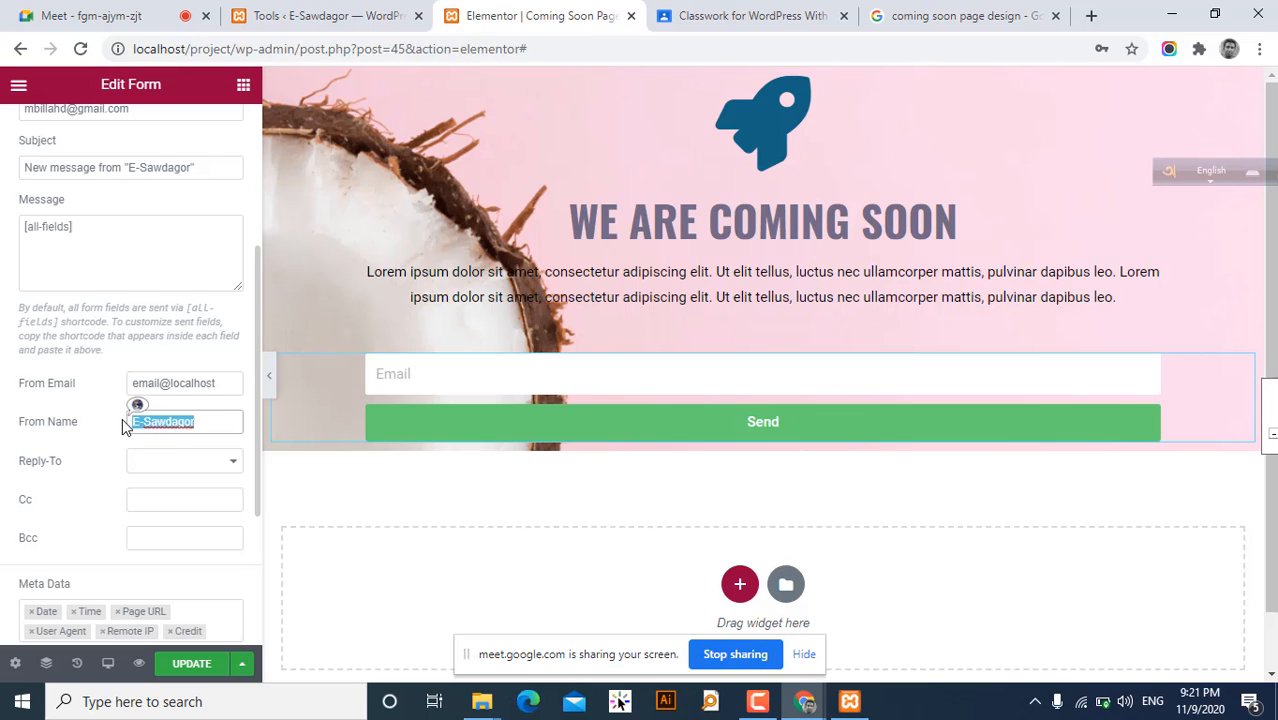
{"action": "type", "text": "Our Site"}
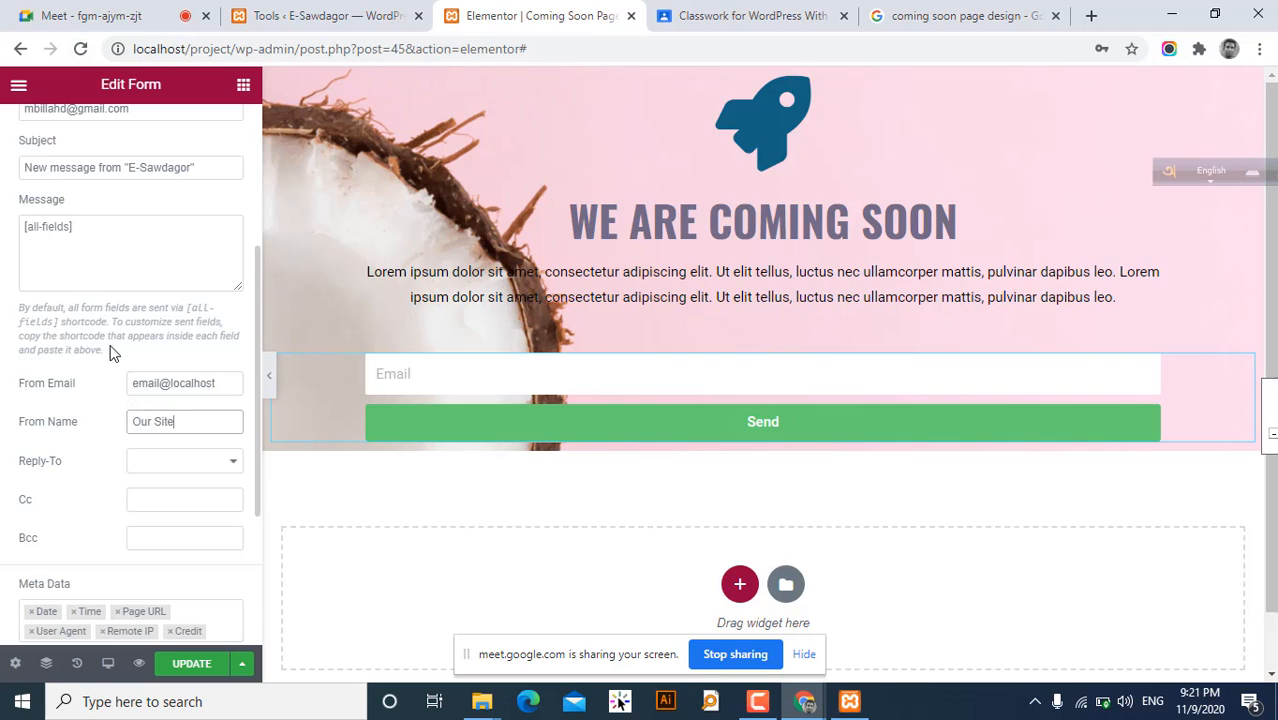
- Review the remaining notification email fields and metadata, the step shape options and the form's additional options
{"action": "scroll", "coordinate": [115, 352], "scroll_direction": "down", "scroll_amount": 1}
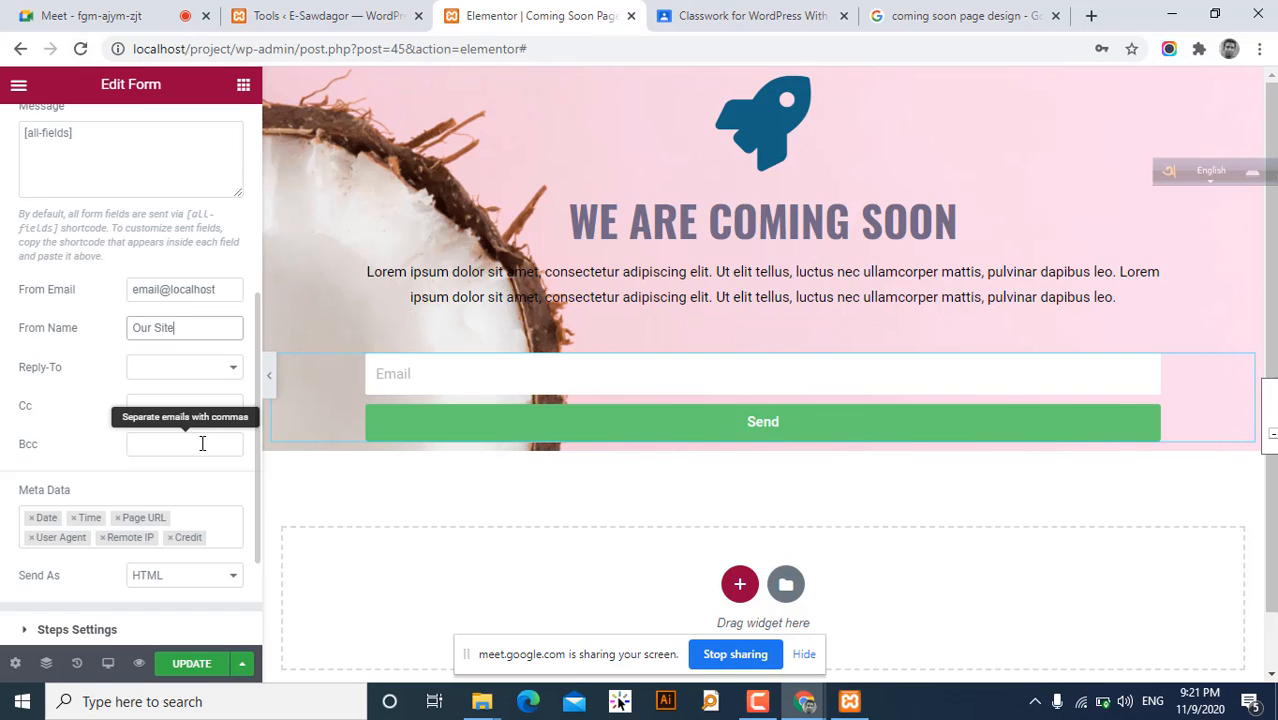
{"action": "scroll", "coordinate": [125, 440], "scroll_direction": "down", "scroll_amount": 1}
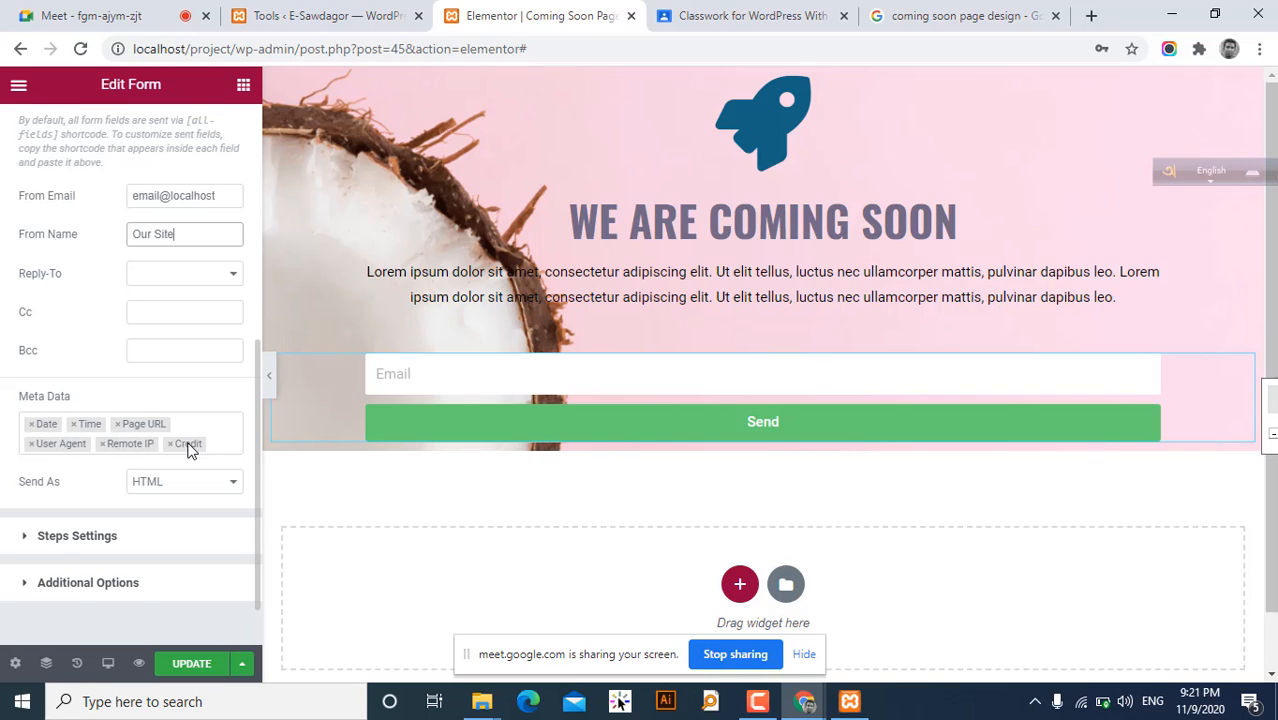
{"action": "scroll", "coordinate": [190, 451], "scroll_direction": "down", "scroll_amount": 1}
{"action": "left_click", "coordinate": [77, 468]}
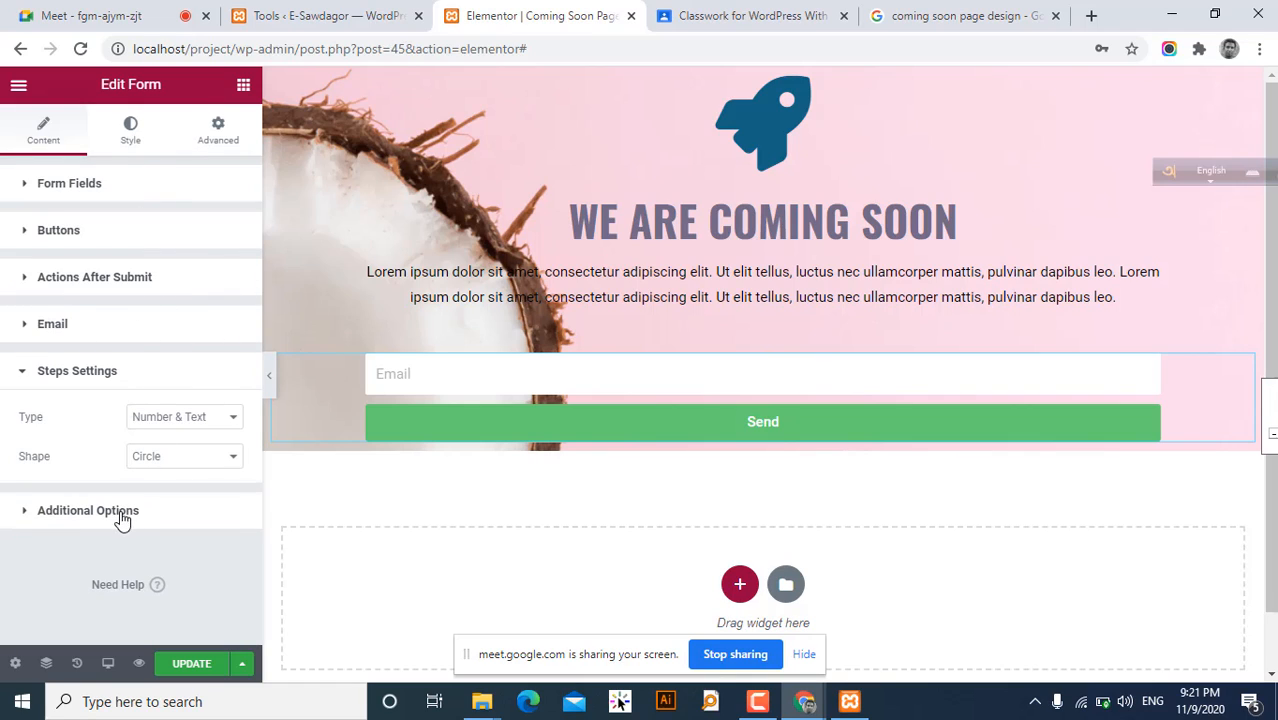
{"action": "left_click", "coordinate": [201, 461]}
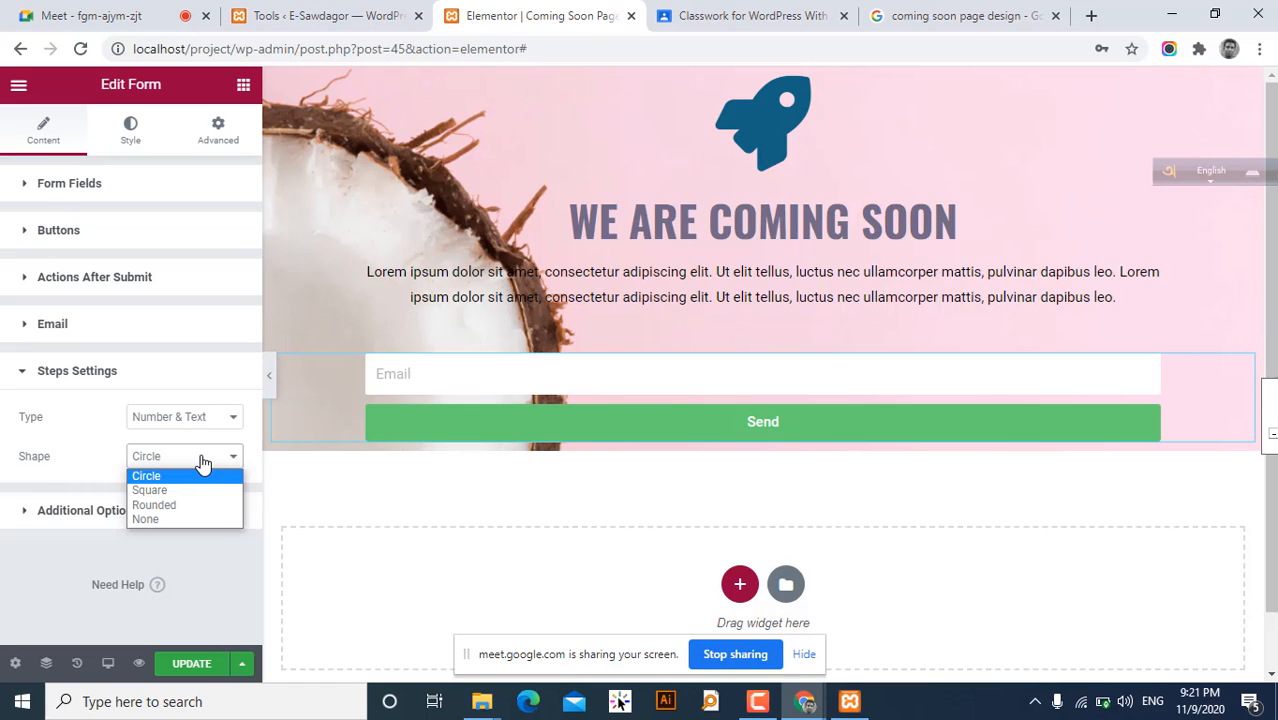
{"action": "left_click", "coordinate": [201, 461]}
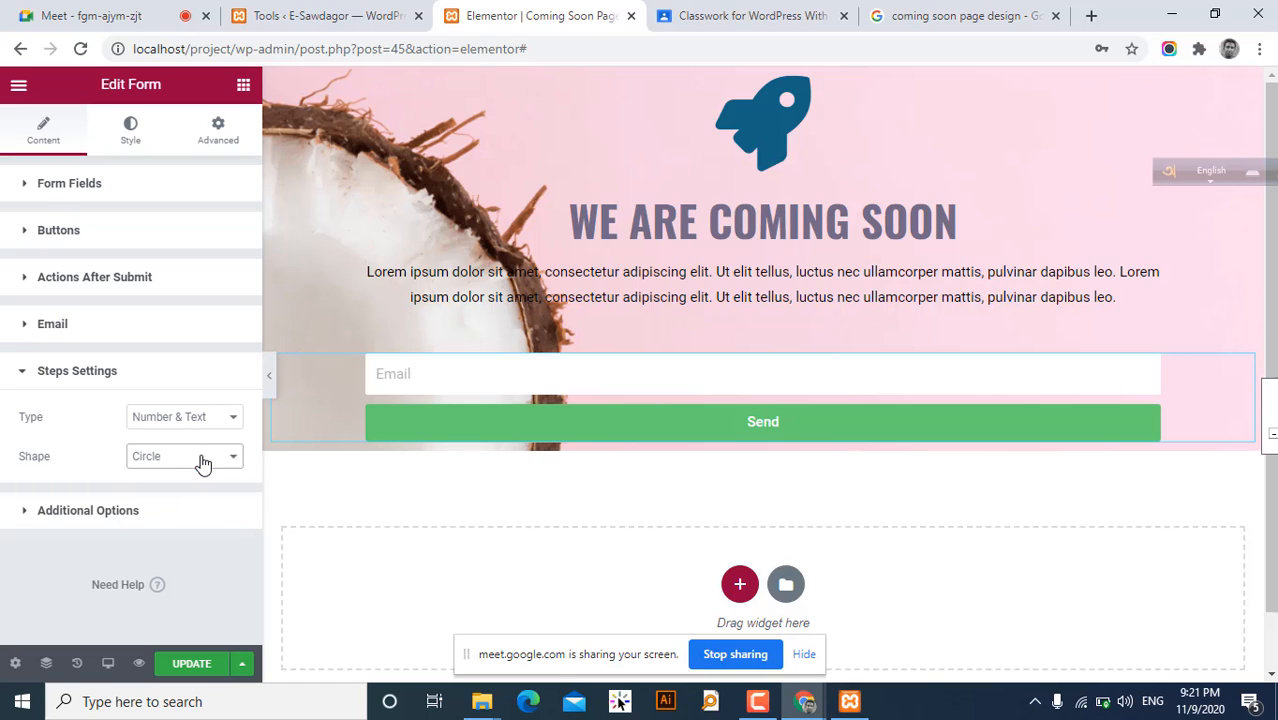
{"action": "left_click", "coordinate": [47, 372]}
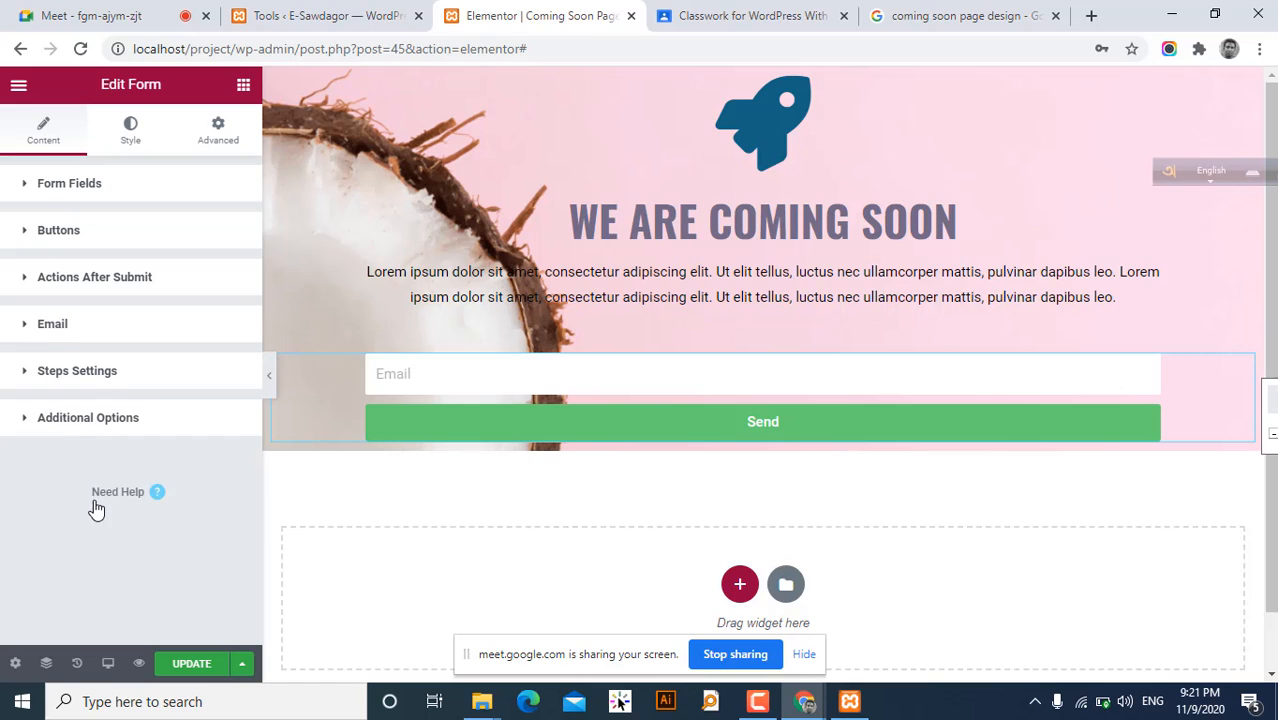
{"action": "left_click", "coordinate": [93, 425]}
{"action": "left_click", "coordinate": [95, 425]}
- Preview the page at full width and set the Coming Soon section's height to Fit To Screen
{"action": "left_click", "coordinate": [269, 386]}
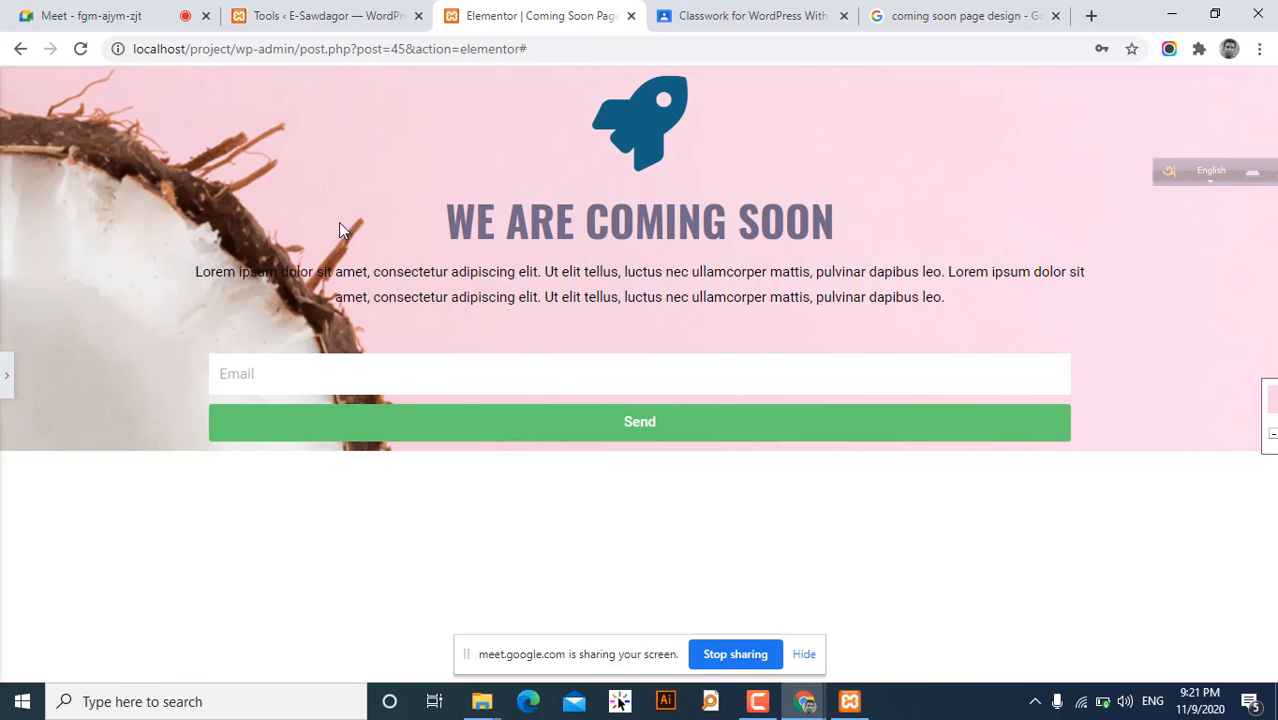
{"action": "left_click", "coordinate": [6, 380]}
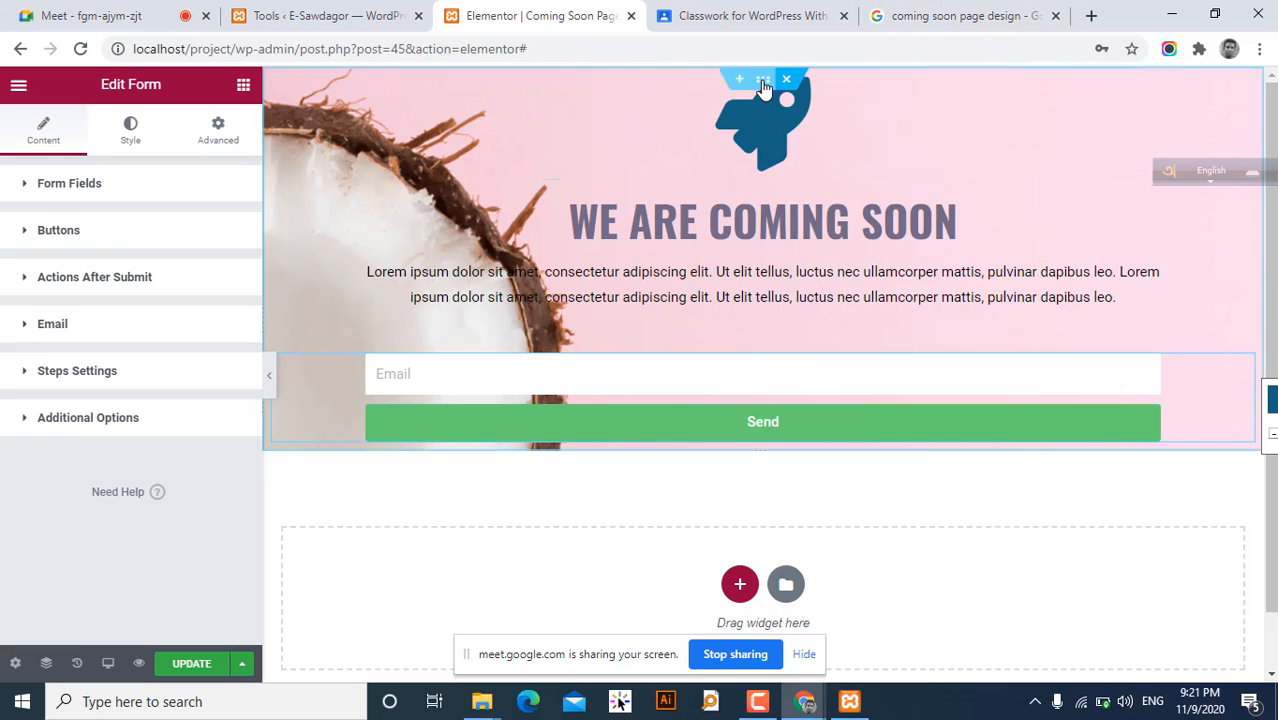
{"action": "right_click", "coordinate": [765, 86]}
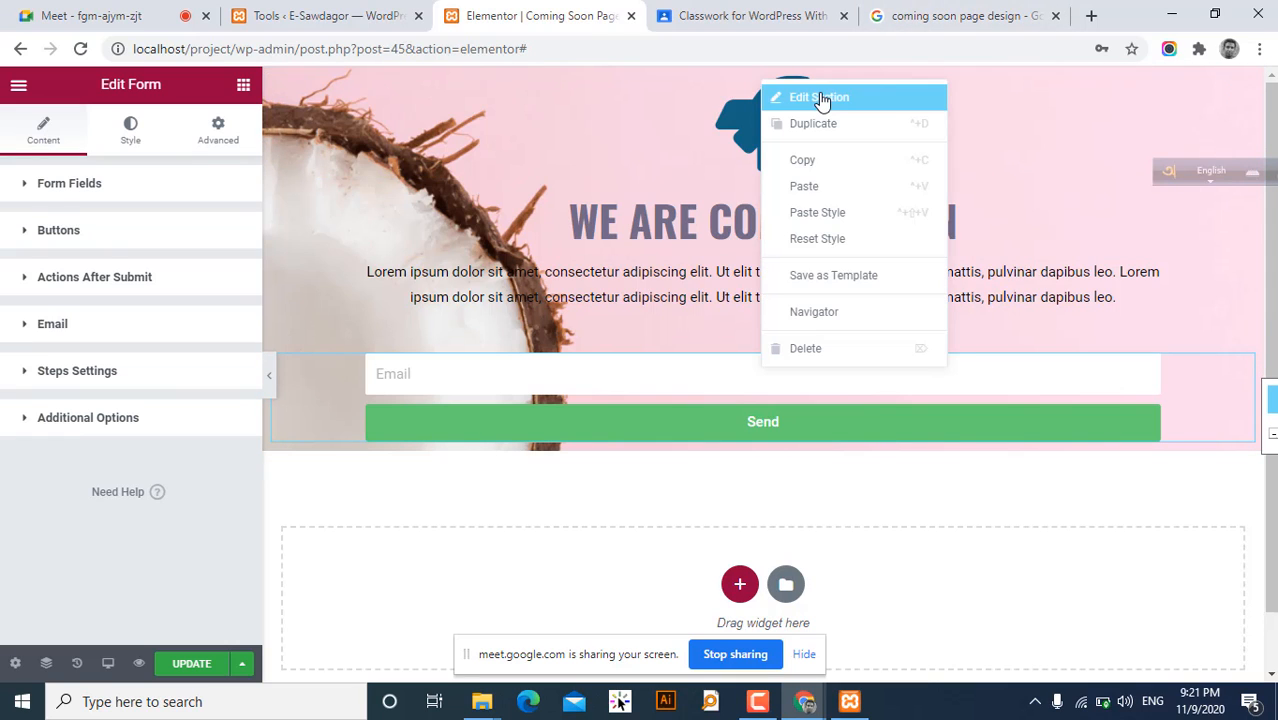
{"action": "left_click", "coordinate": [819, 98]}
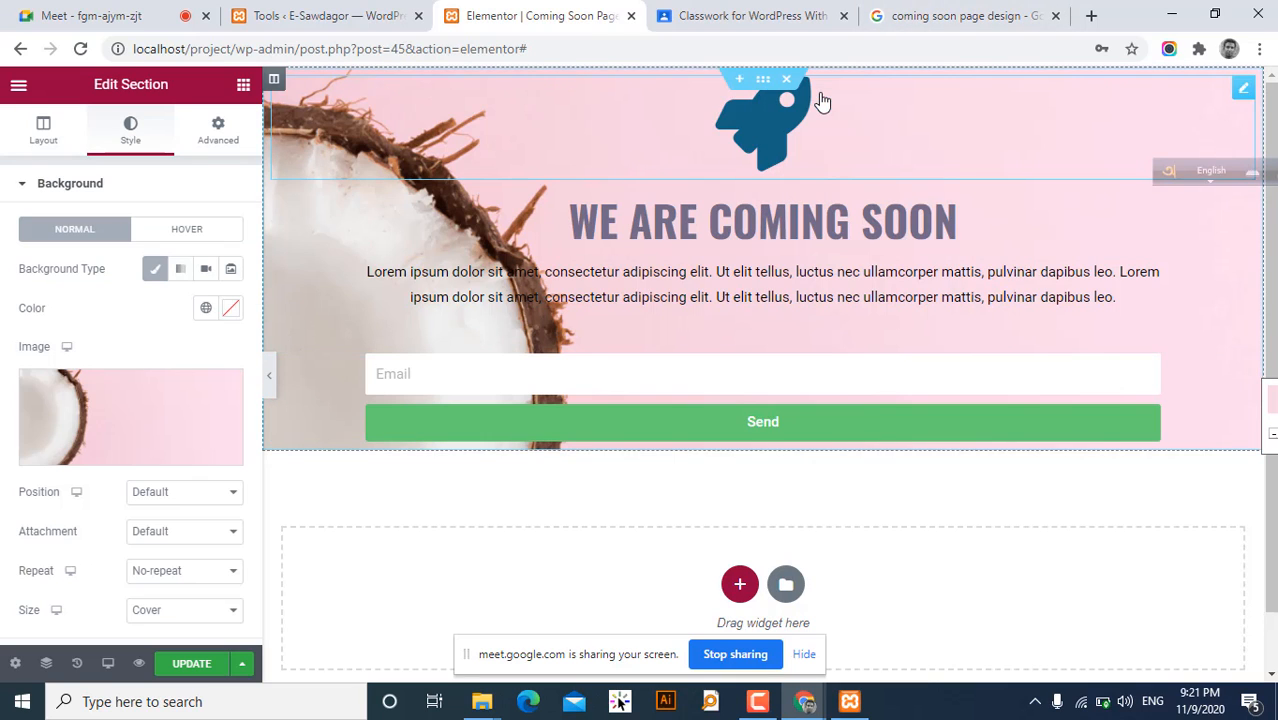
{"action": "left_click", "coordinate": [40, 143]}
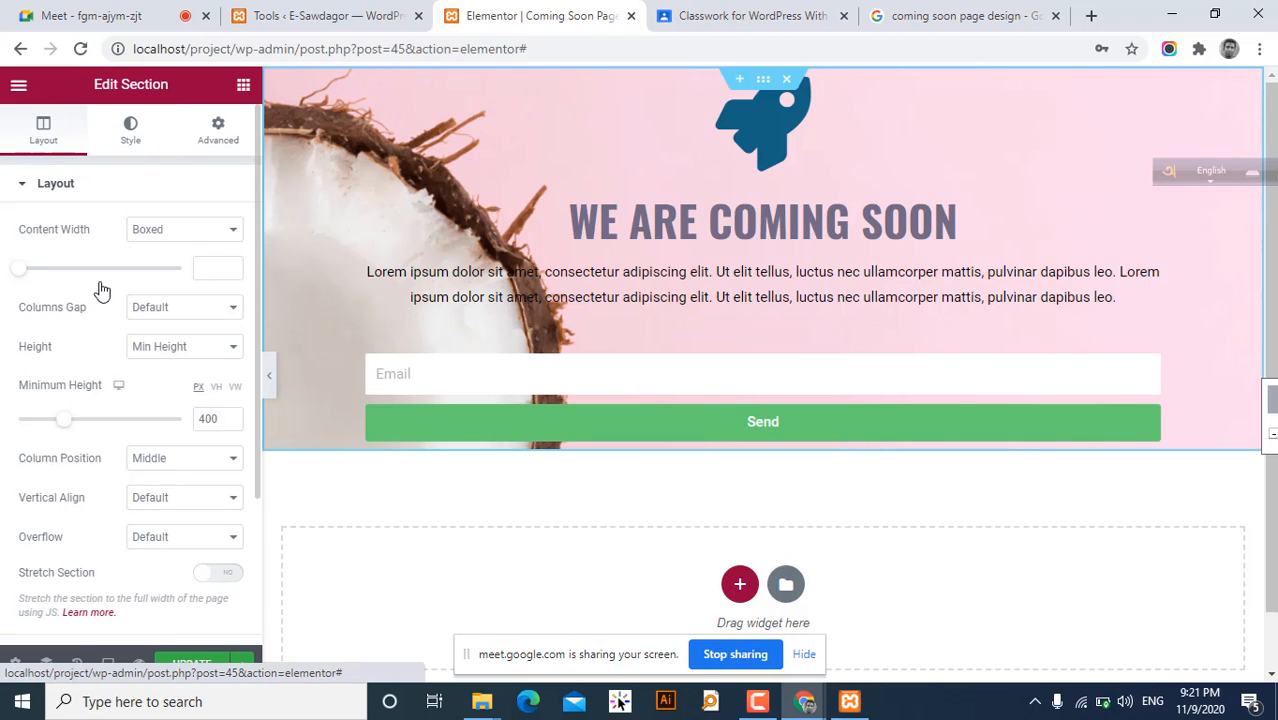
{"action": "left_click", "coordinate": [177, 350]}
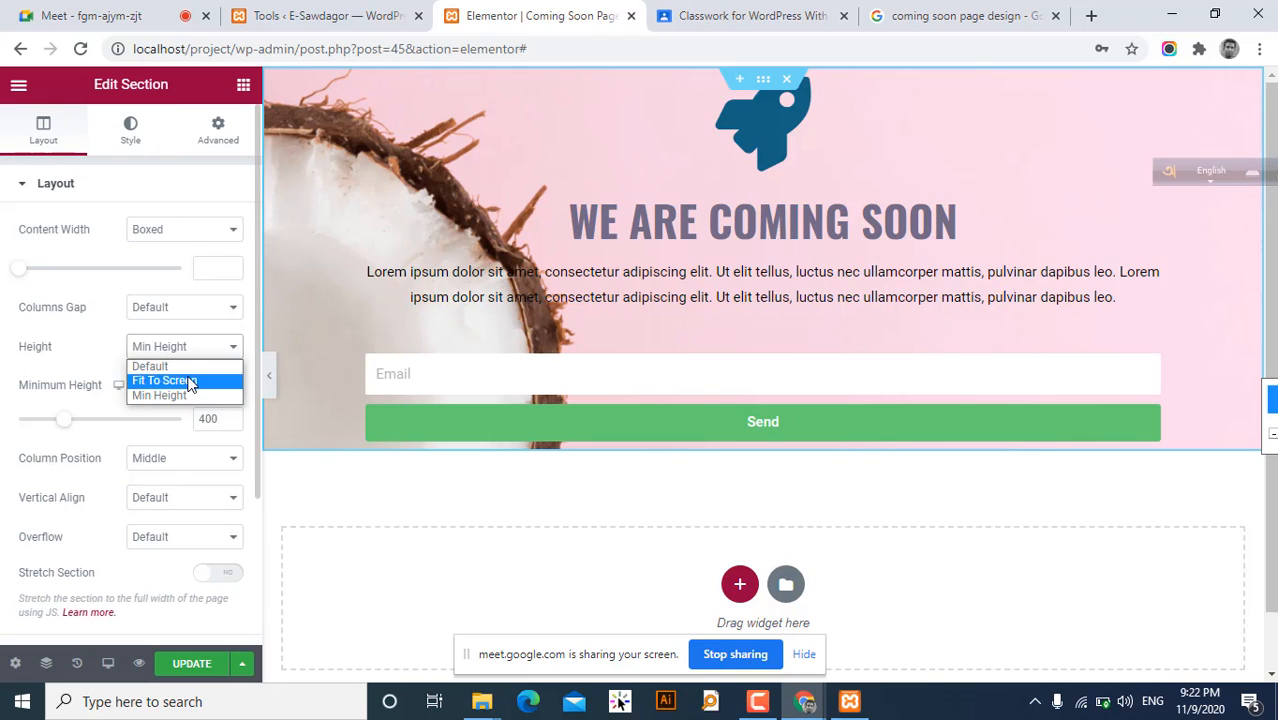
{"action": "left_click", "coordinate": [192, 386]}
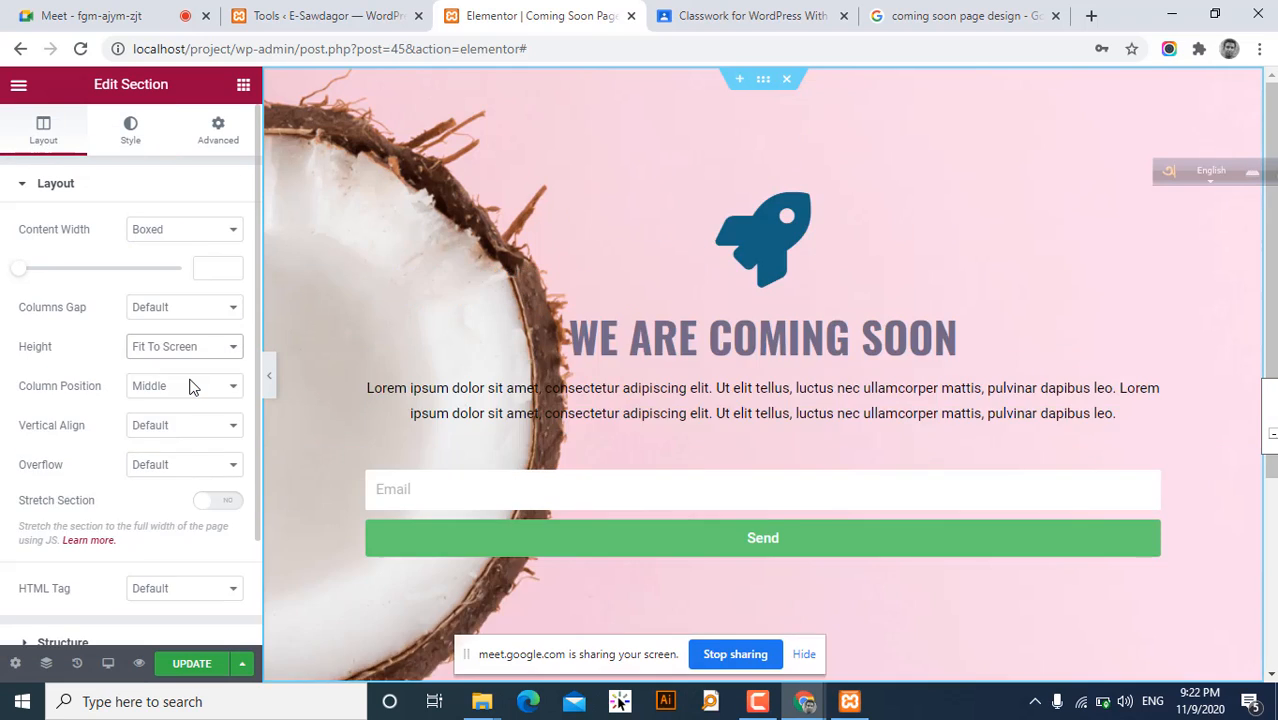
- Preview the page without the editing controls and compare it with the coming soon reference design in the Google image results
{"action": "left_click", "coordinate": [270, 370]}
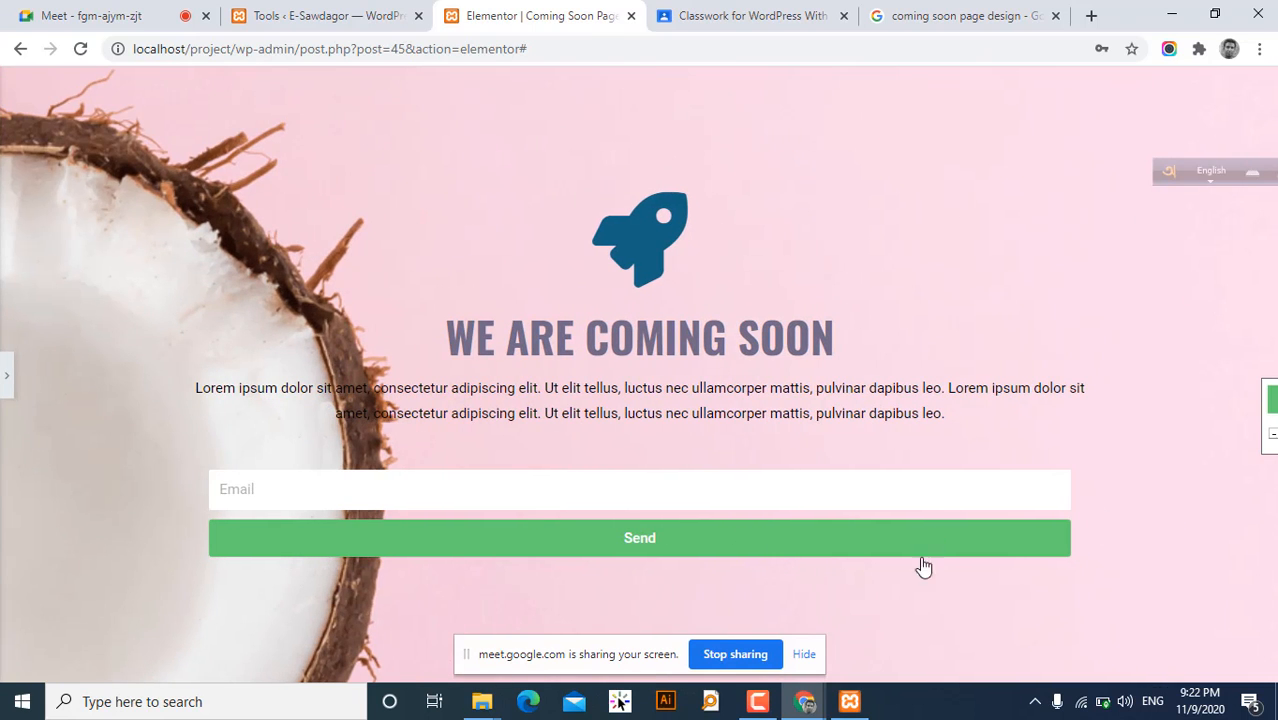
{"action": "left_click", "coordinate": [805, 655]}
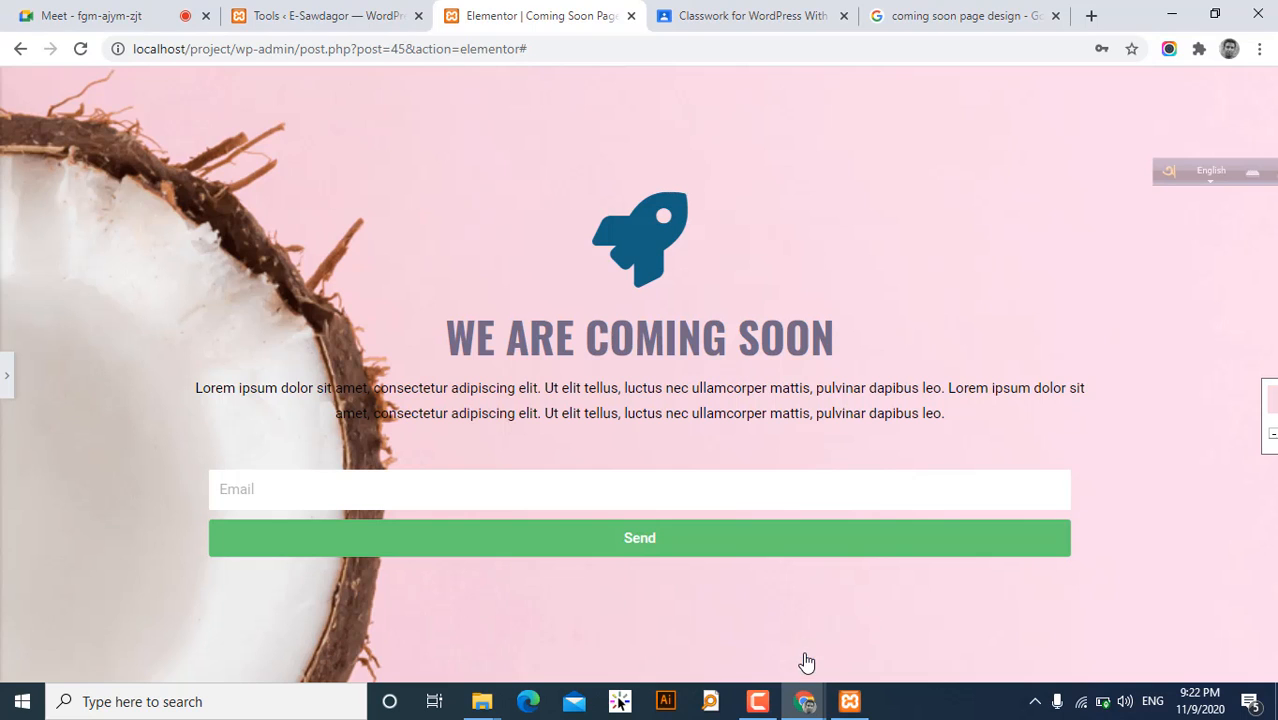
{"action": "left_click", "coordinate": [978, 12]}
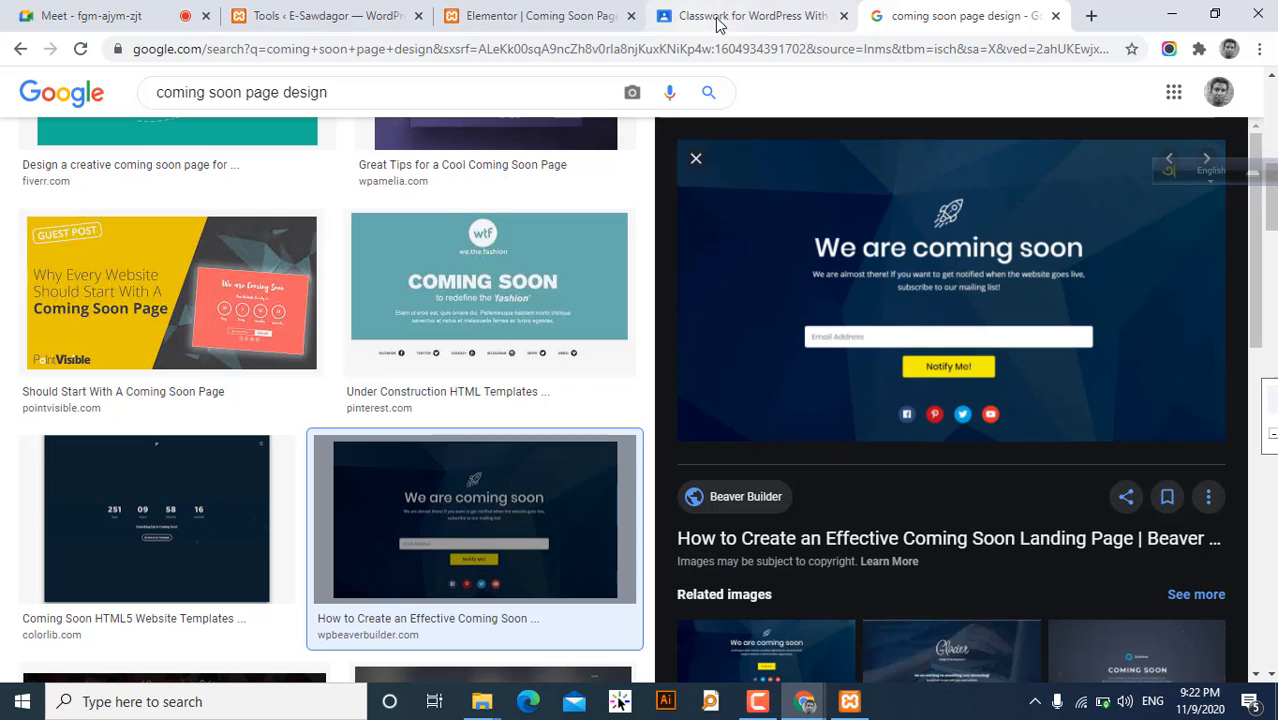
{"action": "left_click", "coordinate": [497, 10]}
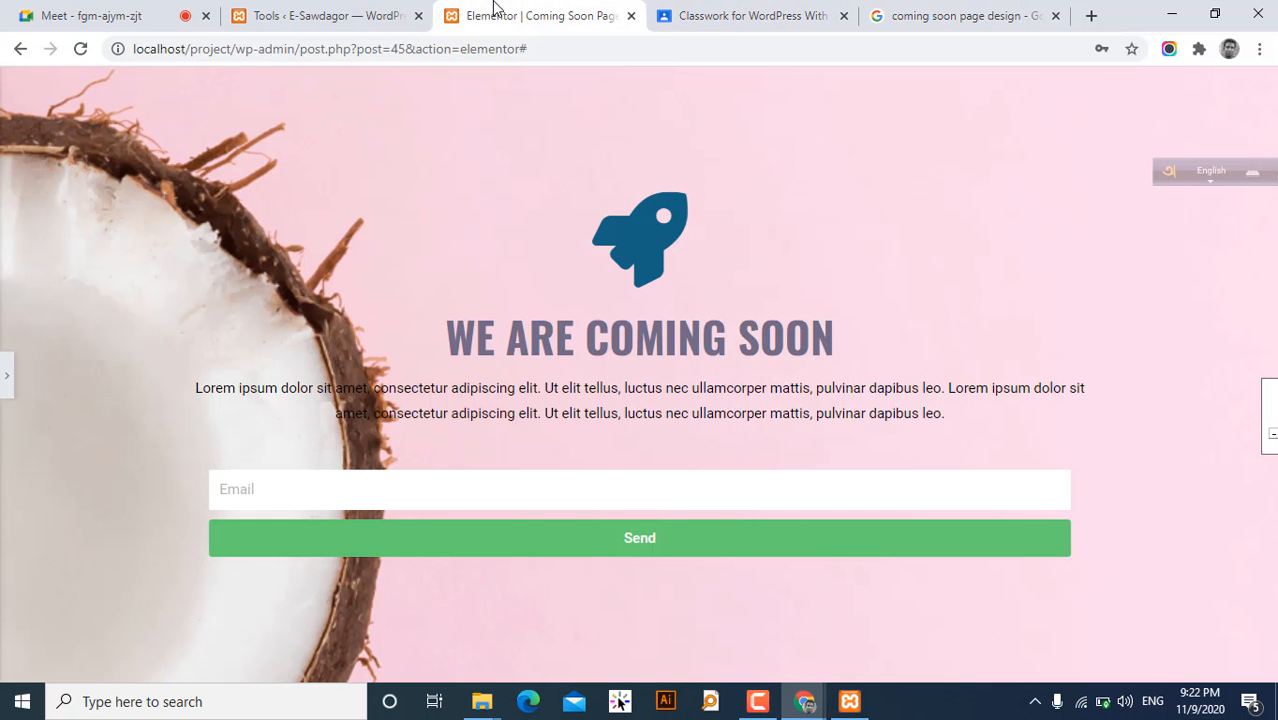
- Find the Social Icons widget with the search term "social" and place it below the form's Send button
{"action": "left_click", "coordinate": [4, 379]}
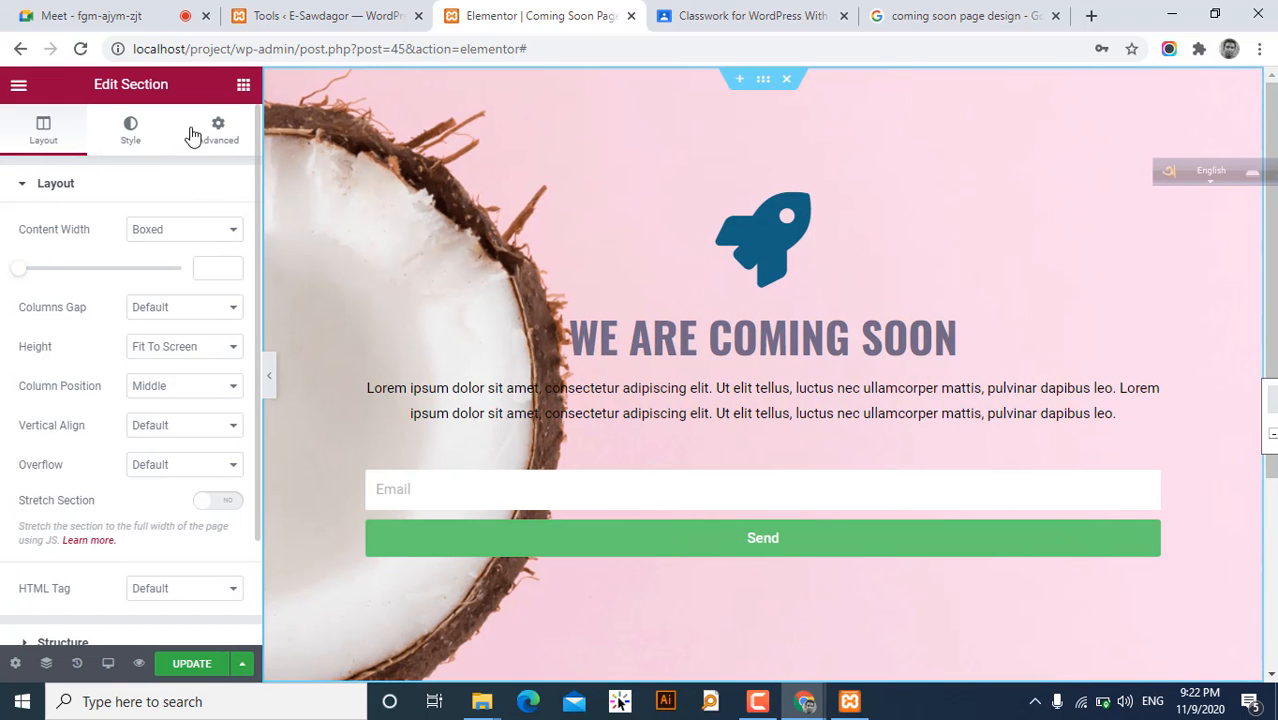
{"action": "left_click", "coordinate": [243, 88]}
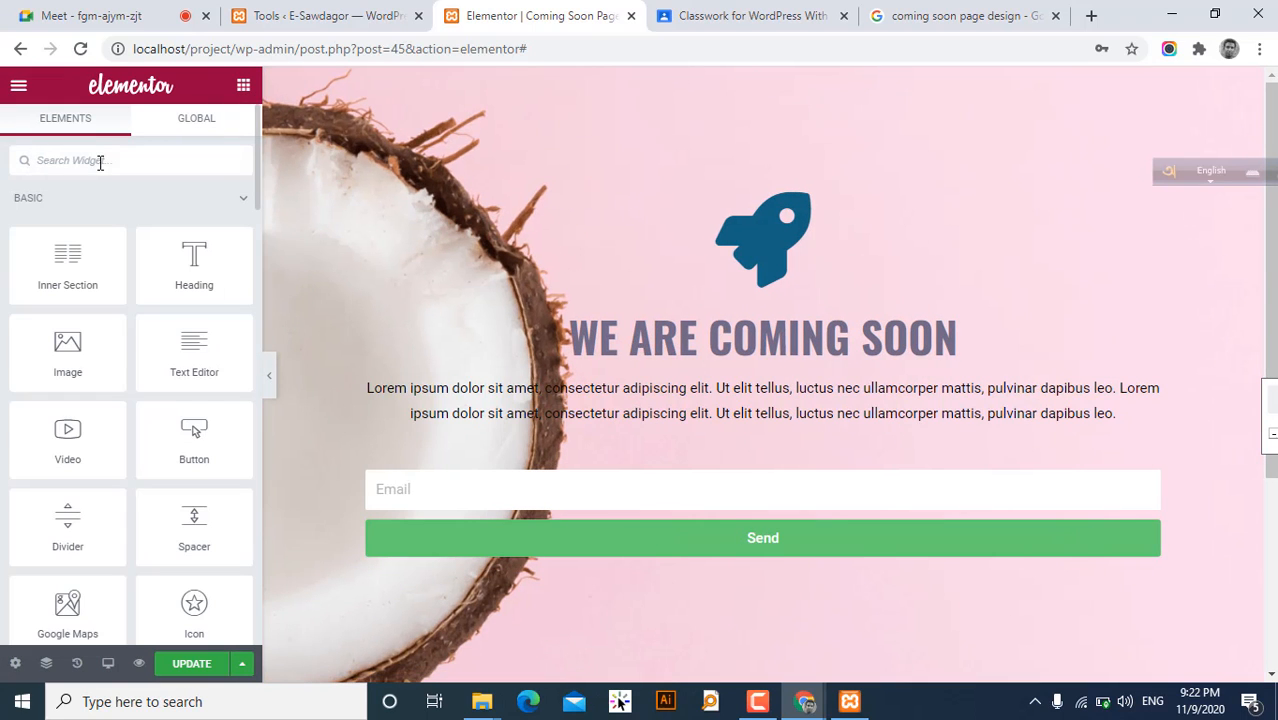
{"action": "type", "text": "soc"}
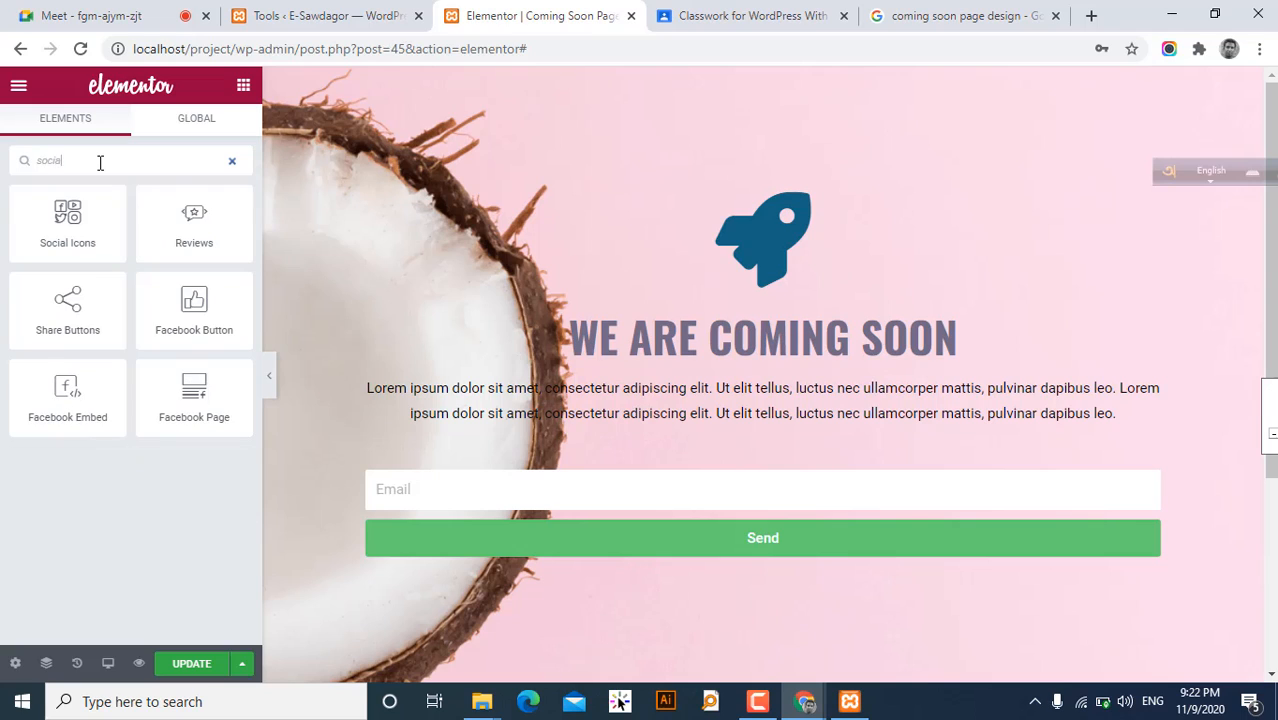
{"action": "type", "text": "ial"}
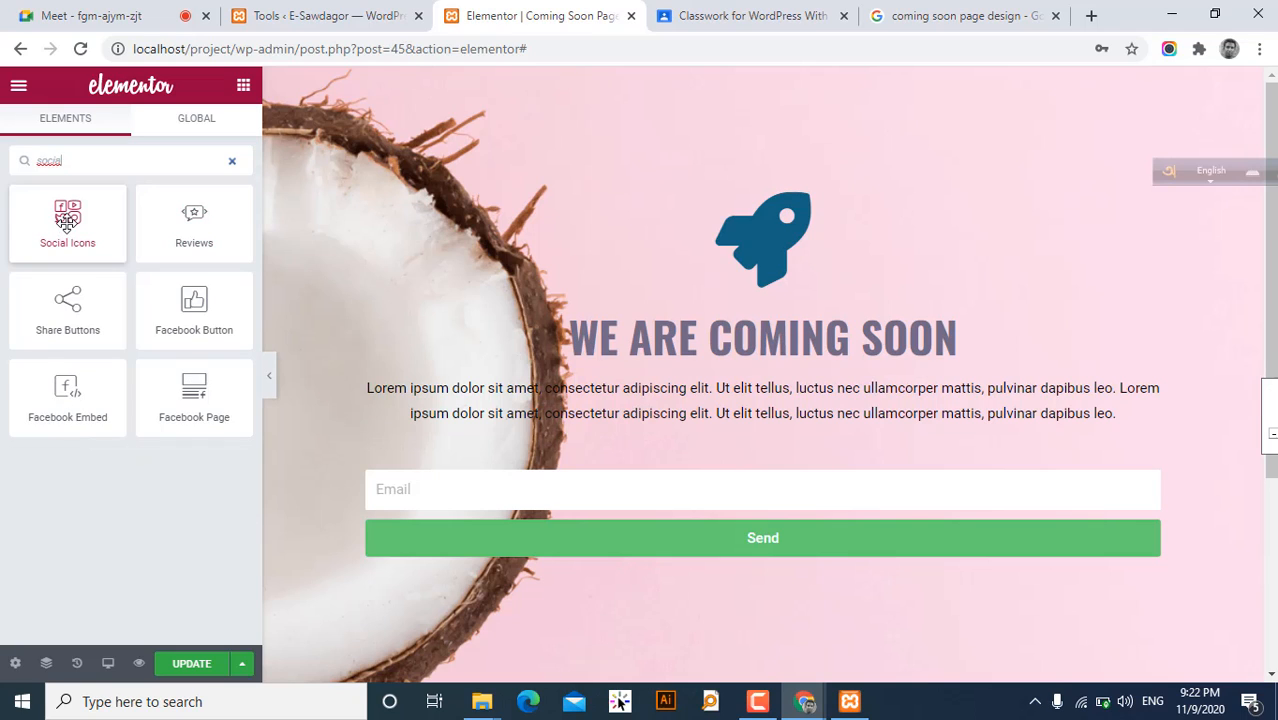
{"action": "left_click_drag", "start_coordinate": [67, 222], "coordinate": [654, 557]}
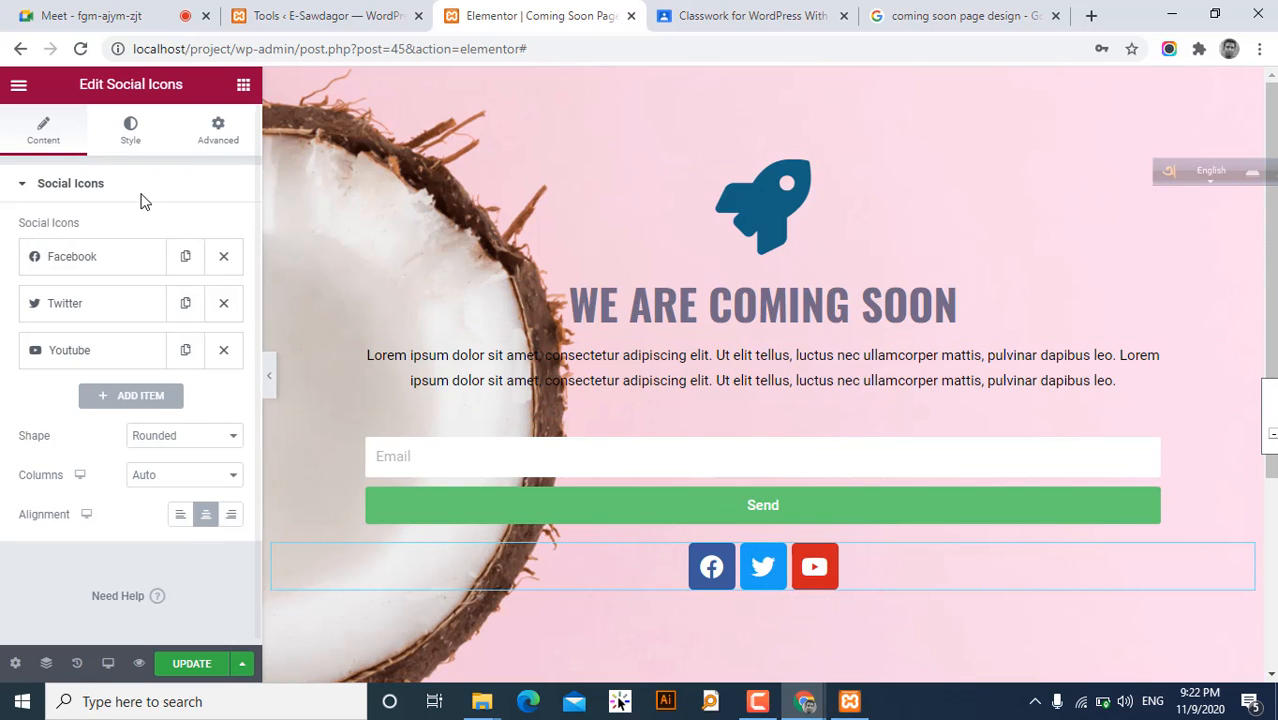
- Inspect the Facebook item's settings, try the Circle and Square shapes on the social icons, and return the shape to Rounded
{"action": "left_click", "coordinate": [113, 262]}
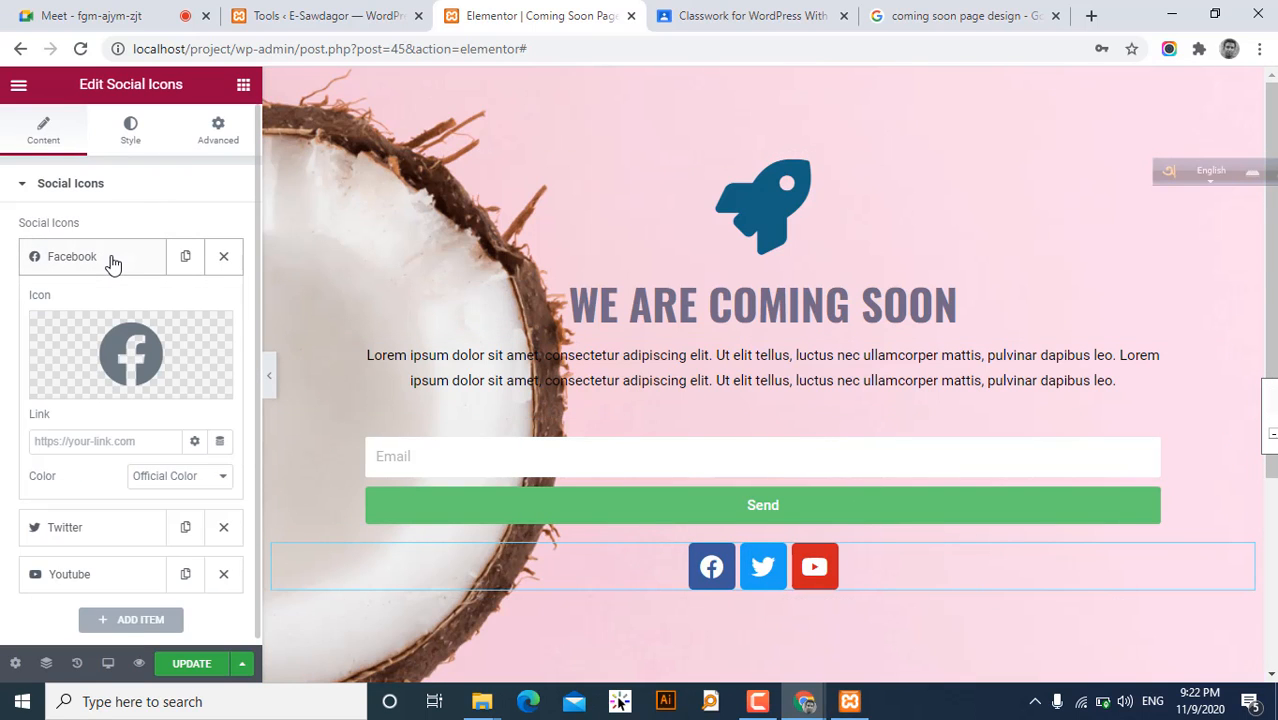
{"action": "left_click", "coordinate": [113, 262]}
{"action": "left_click", "coordinate": [180, 438]}
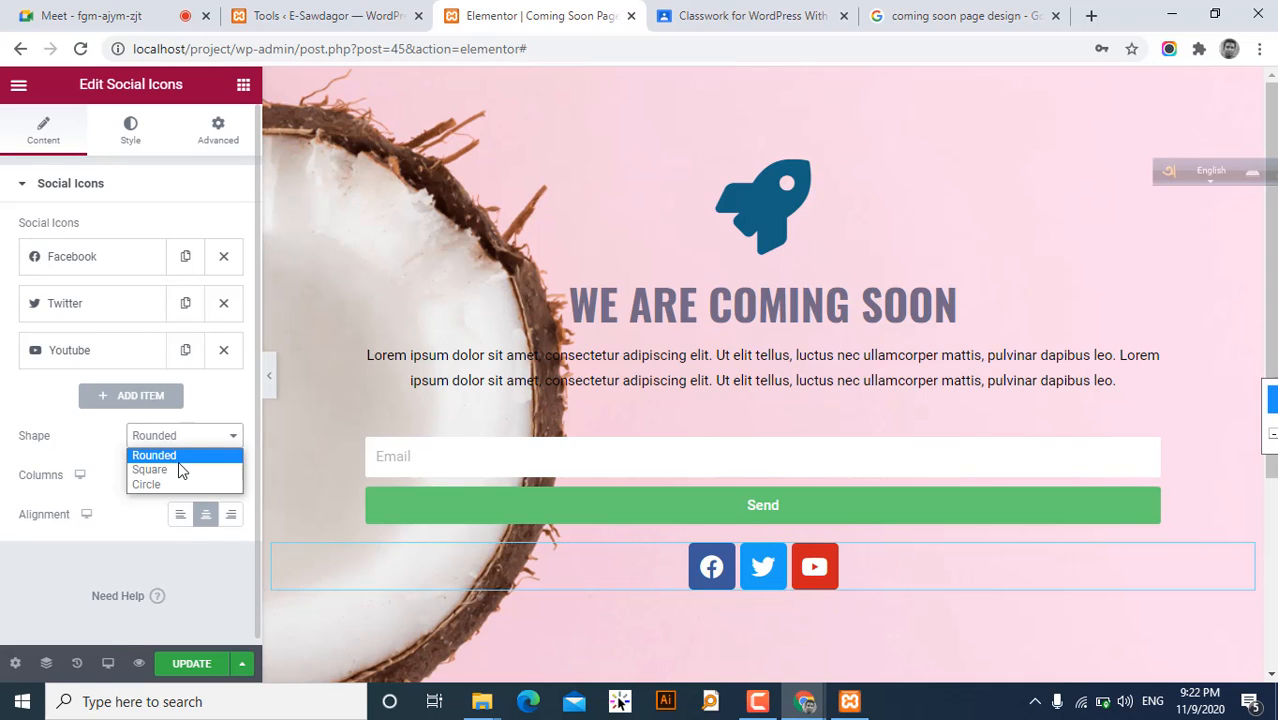
{"action": "left_click", "coordinate": [178, 484]}
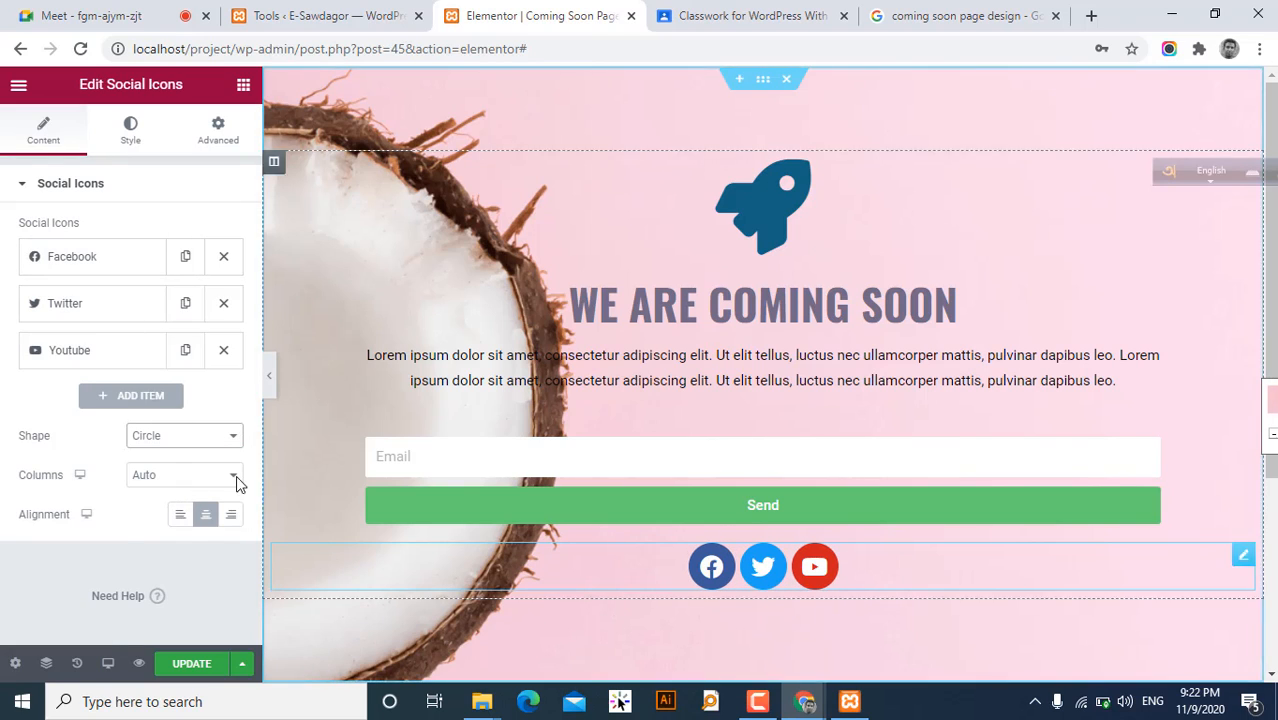
{"action": "left_click", "coordinate": [171, 437]}
{"action": "left_click", "coordinate": [170, 468]}
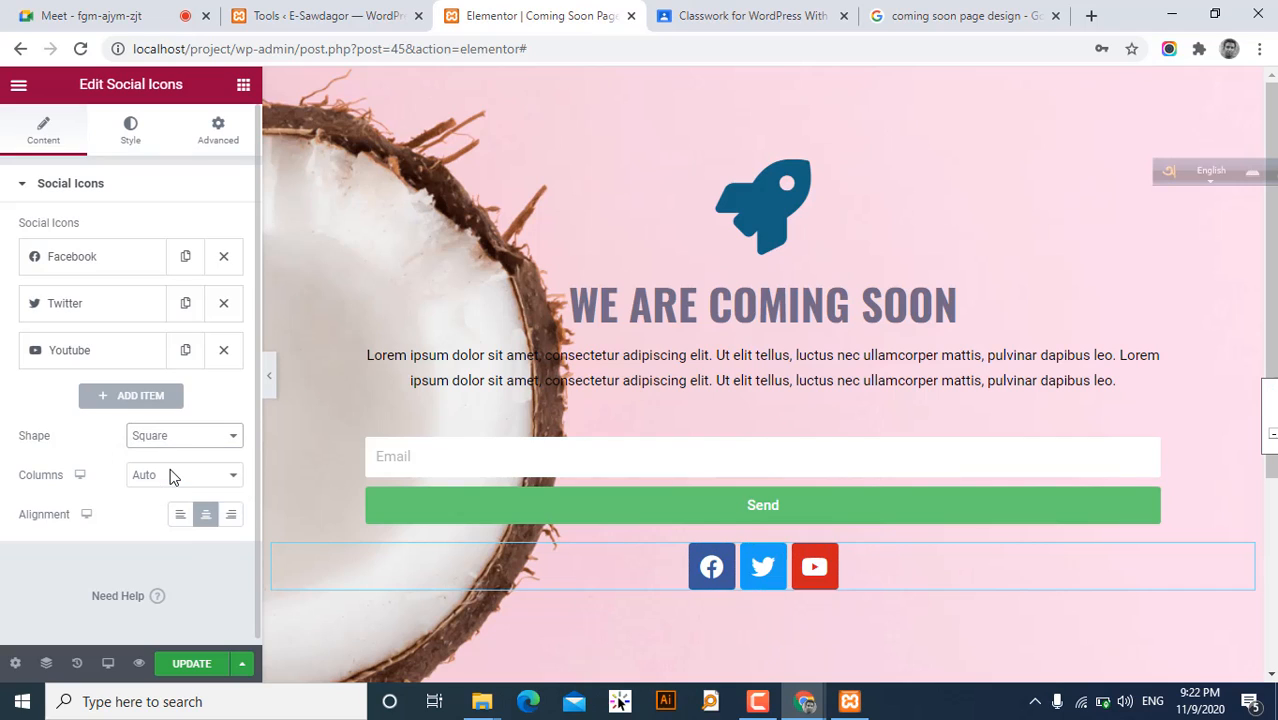
{"action": "left_click", "coordinate": [182, 437]}
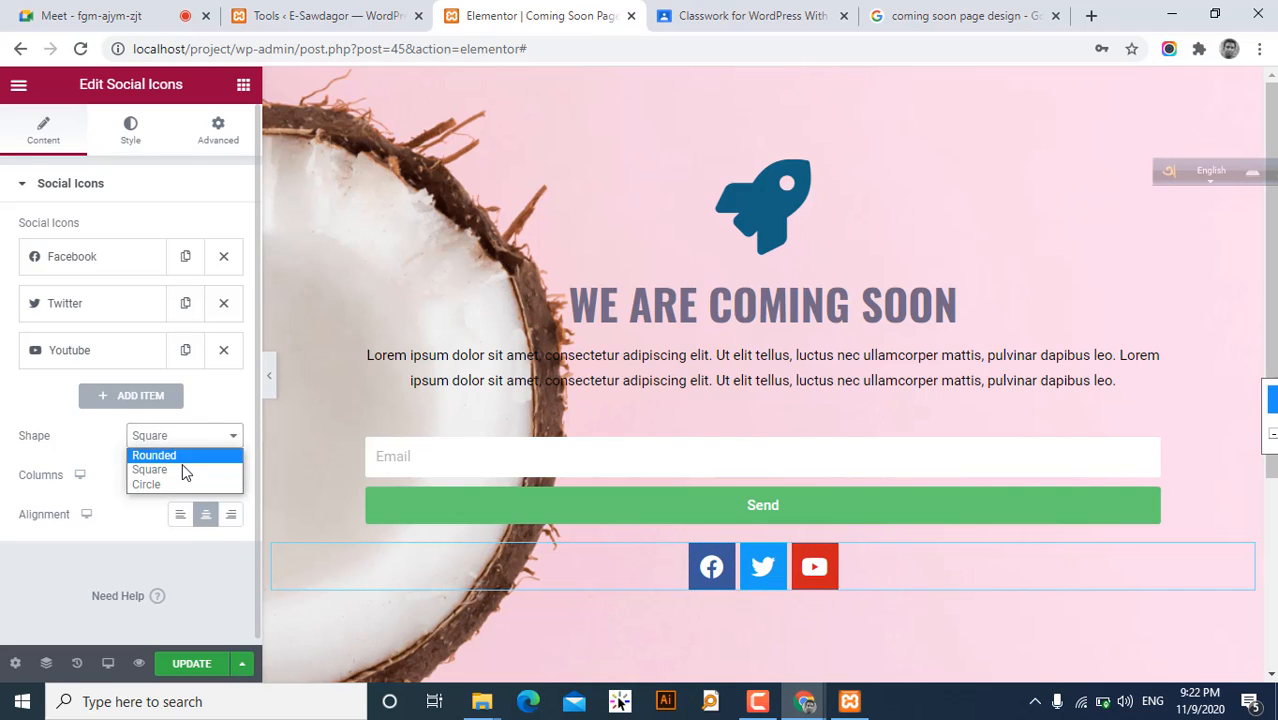
{"action": "left_click", "coordinate": [182, 452]}
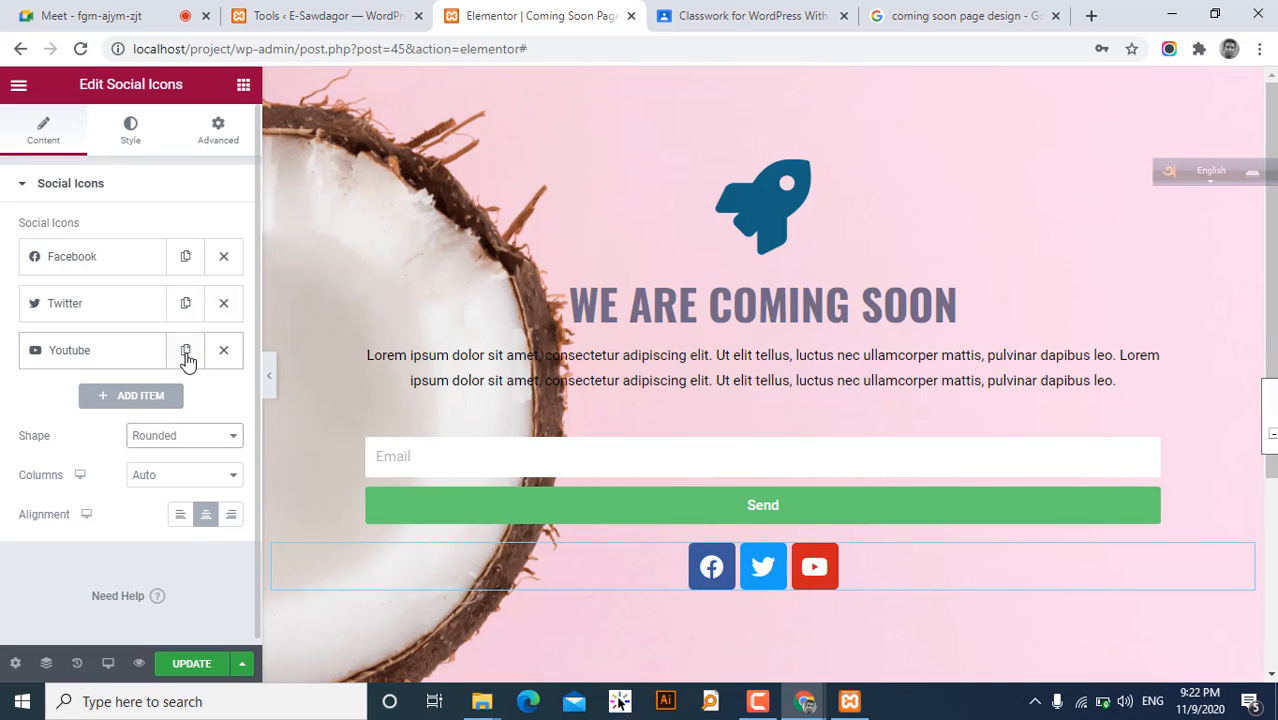
- Add a fourth item to the social icons and give it the Instagram icon from the icon library
{"action": "left_click", "coordinate": [130, 397]}
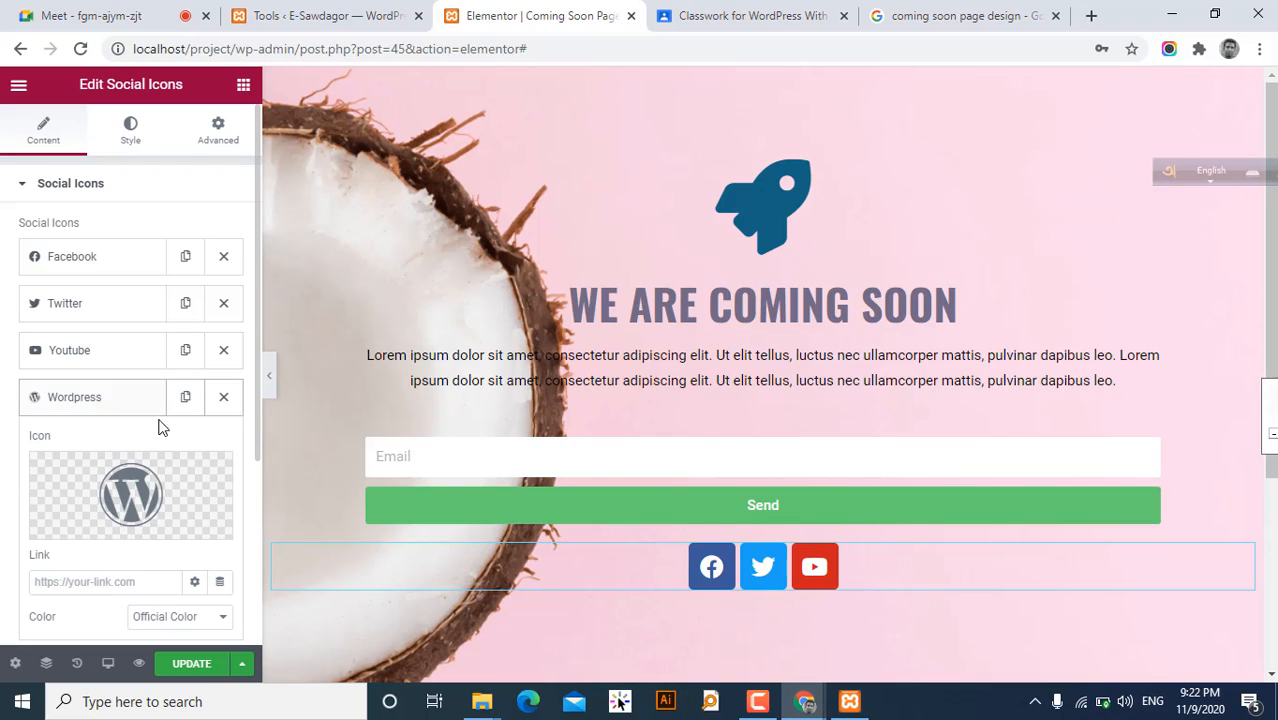
{"action": "left_click", "coordinate": [146, 487]}
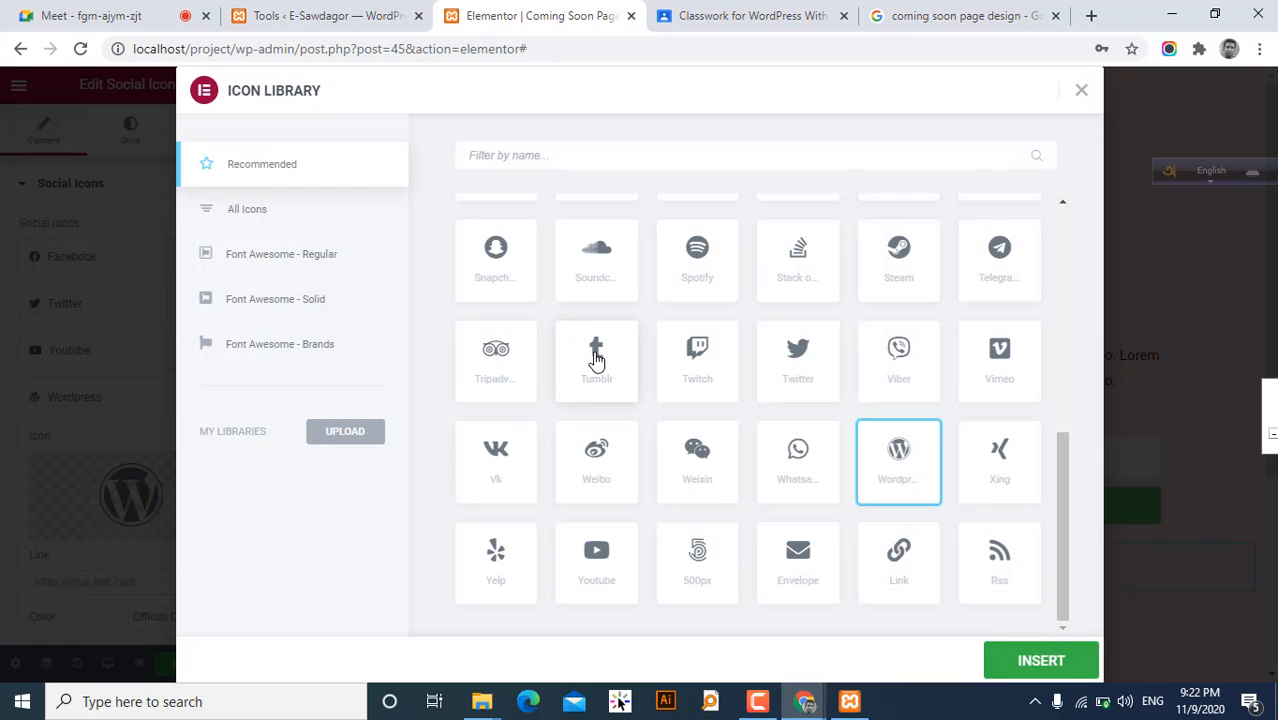
{"action": "left_click", "coordinate": [1082, 92]}
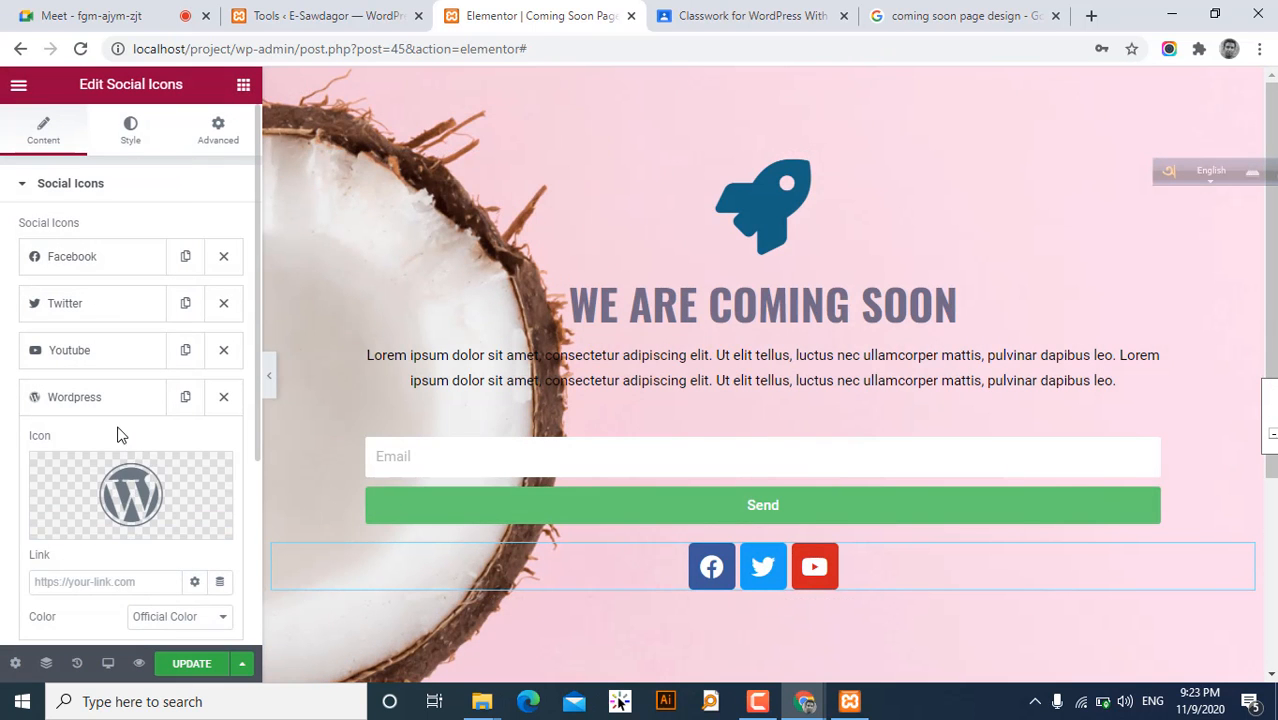
{"action": "left_click", "coordinate": [118, 482]}
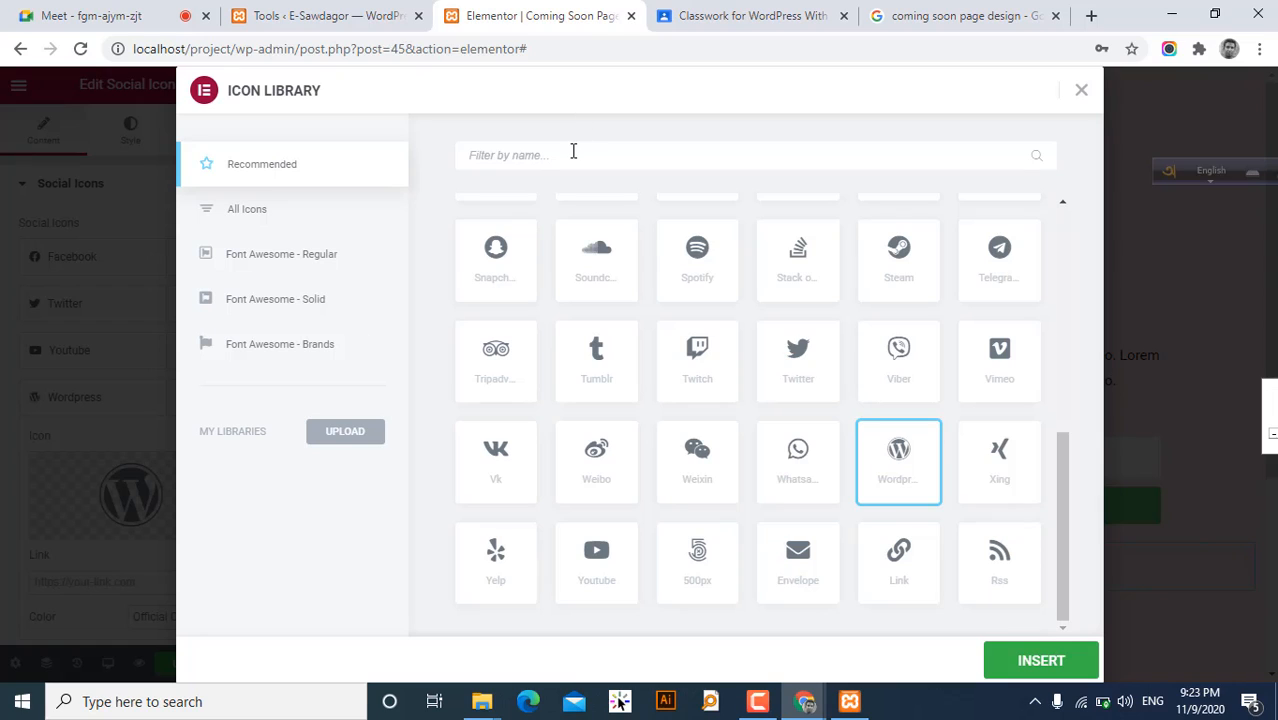
{"action": "left_click", "coordinate": [573, 151]}
{"action": "type", "text": "ins"}
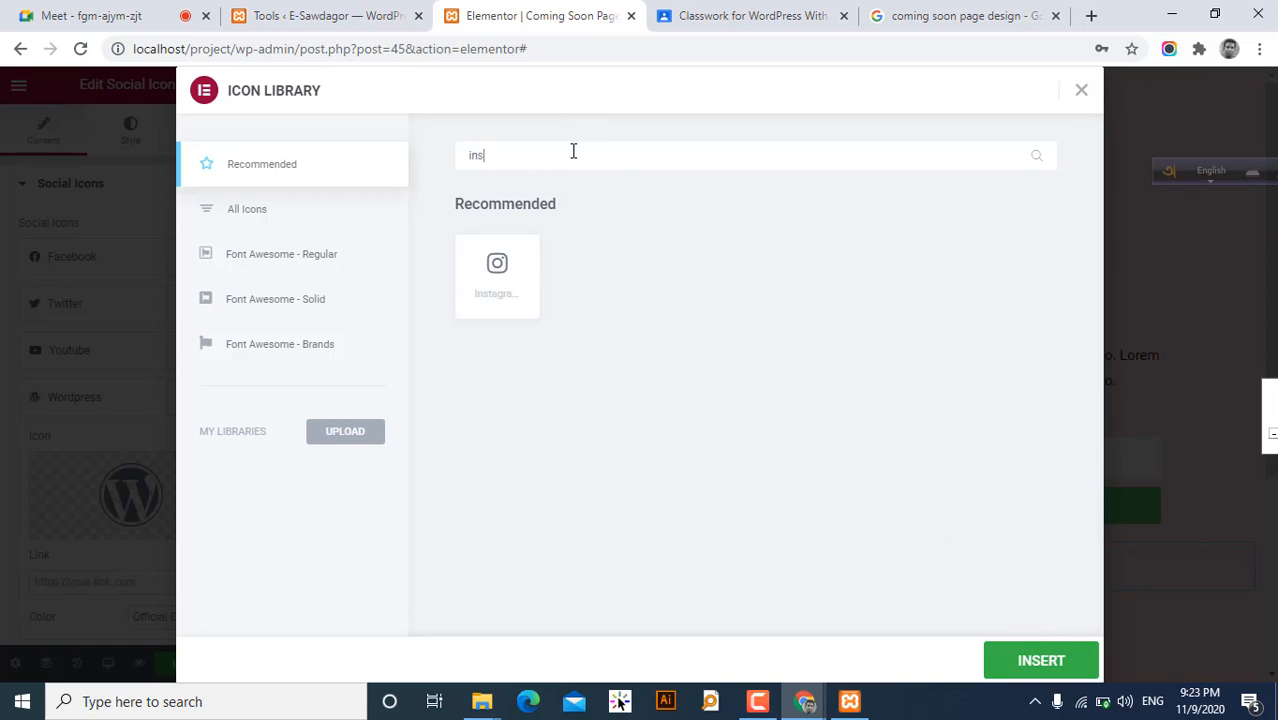
{"action": "left_click", "coordinate": [492, 305]}
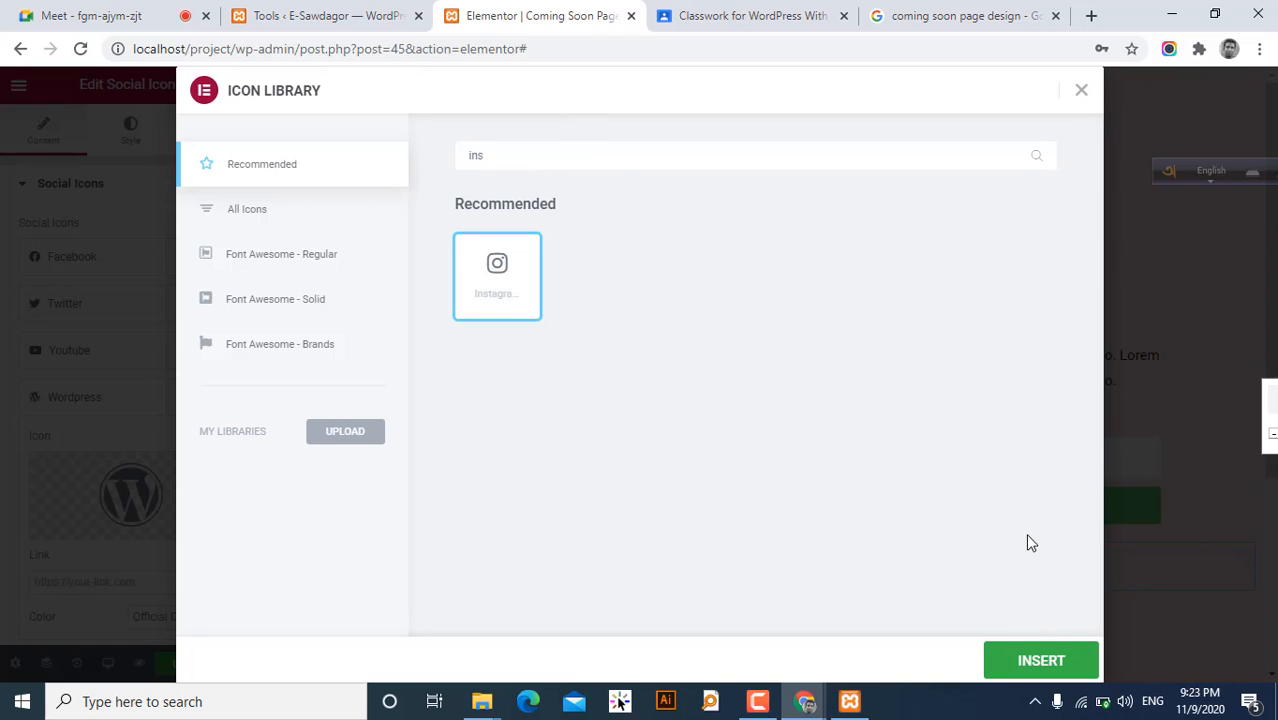
{"action": "left_click", "coordinate": [1041, 661]}
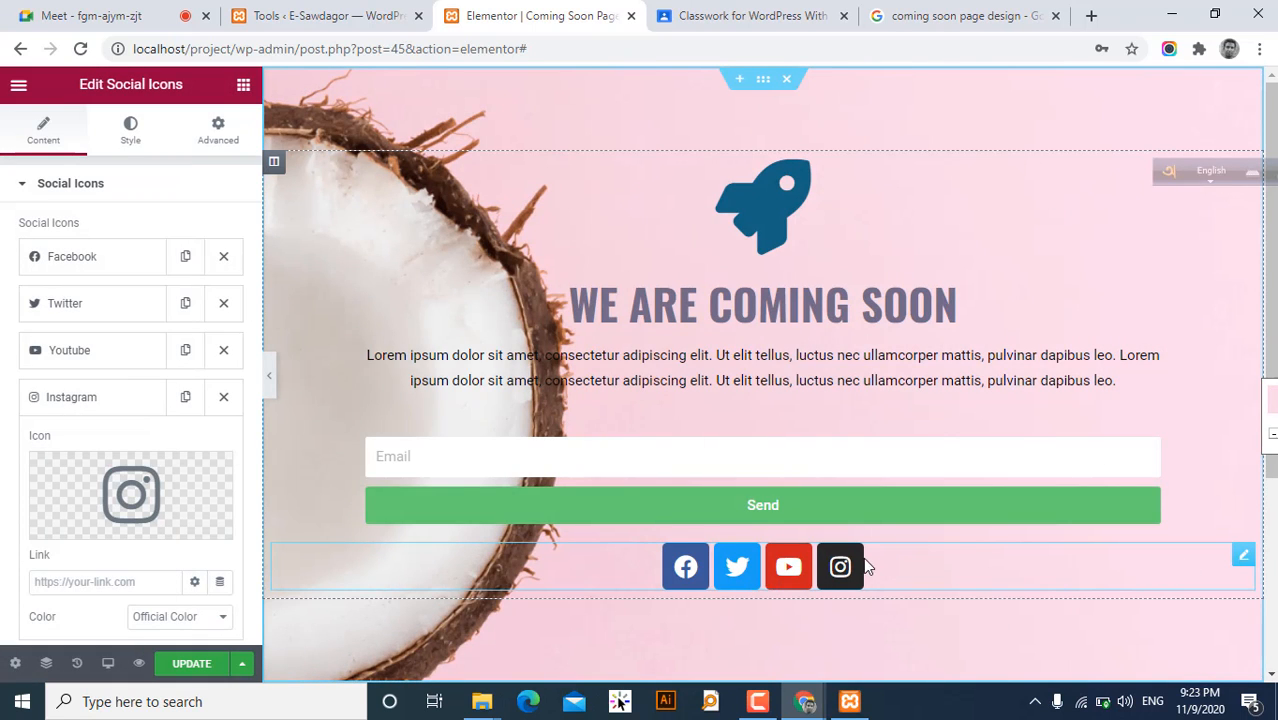
{"action": "scroll", "coordinate": [160, 500], "scroll_direction": "down", "scroll_amount": 2}
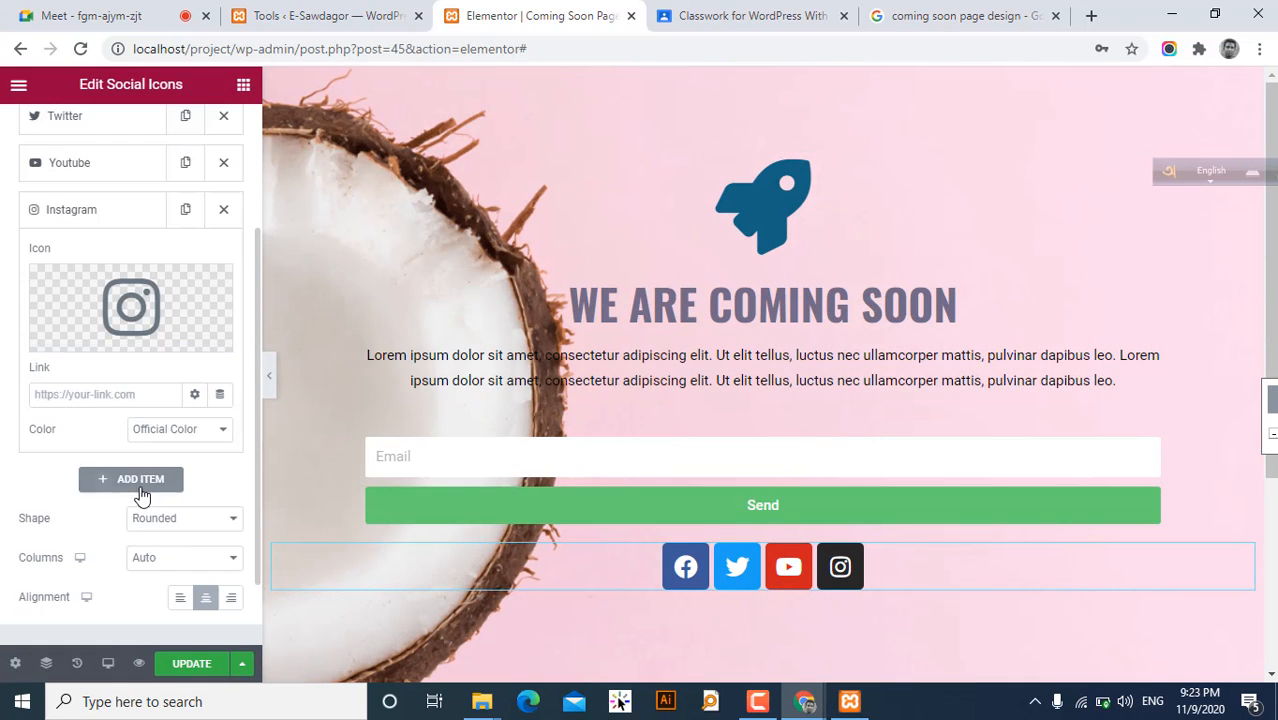
{"action": "scroll", "coordinate": [150, 497], "scroll_direction": "up", "scroll_amount": 2}
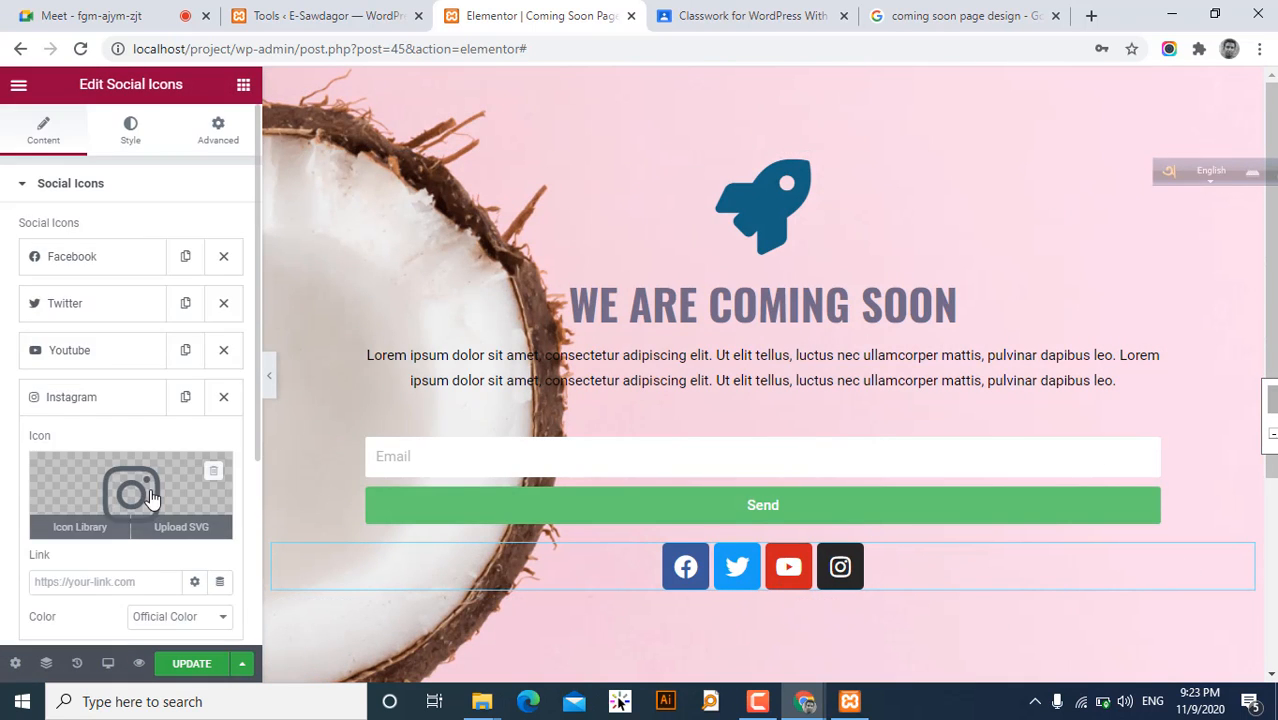
{"action": "left_click", "coordinate": [96, 262]}
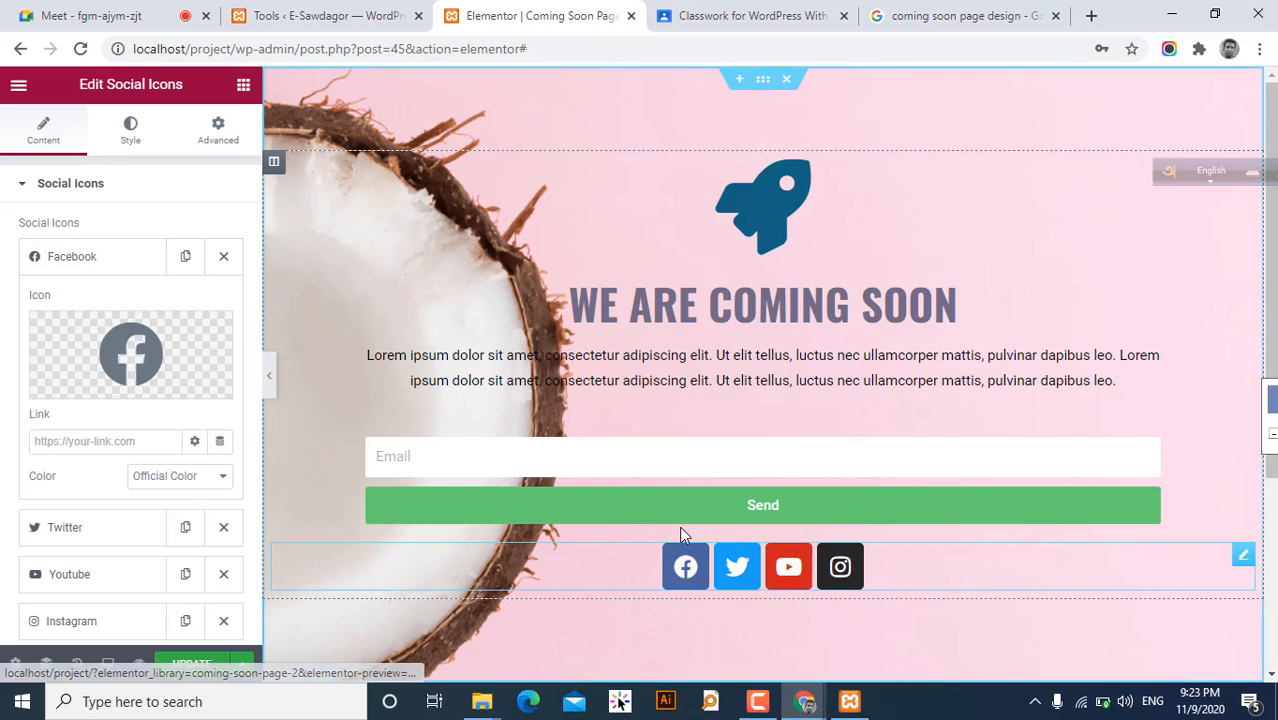
{"action": "left_click", "coordinate": [128, 442]}
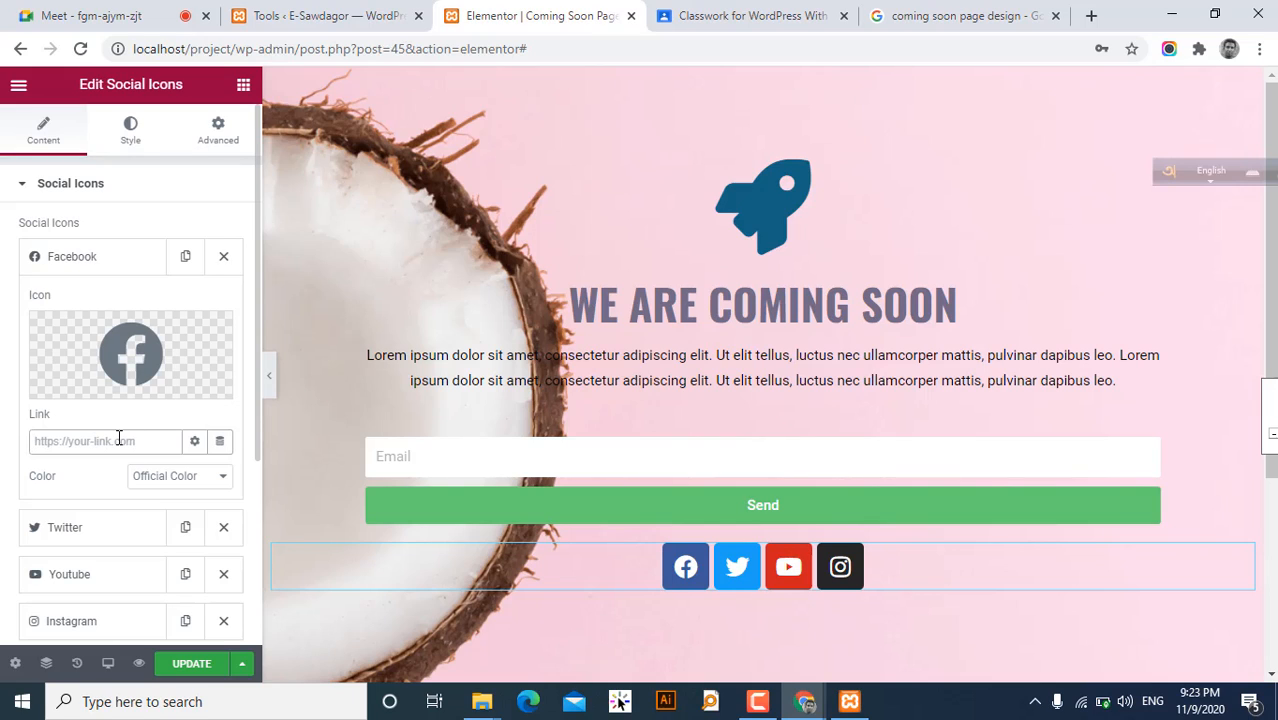
{"action": "type", "text": "https://www.facebook.com/"}
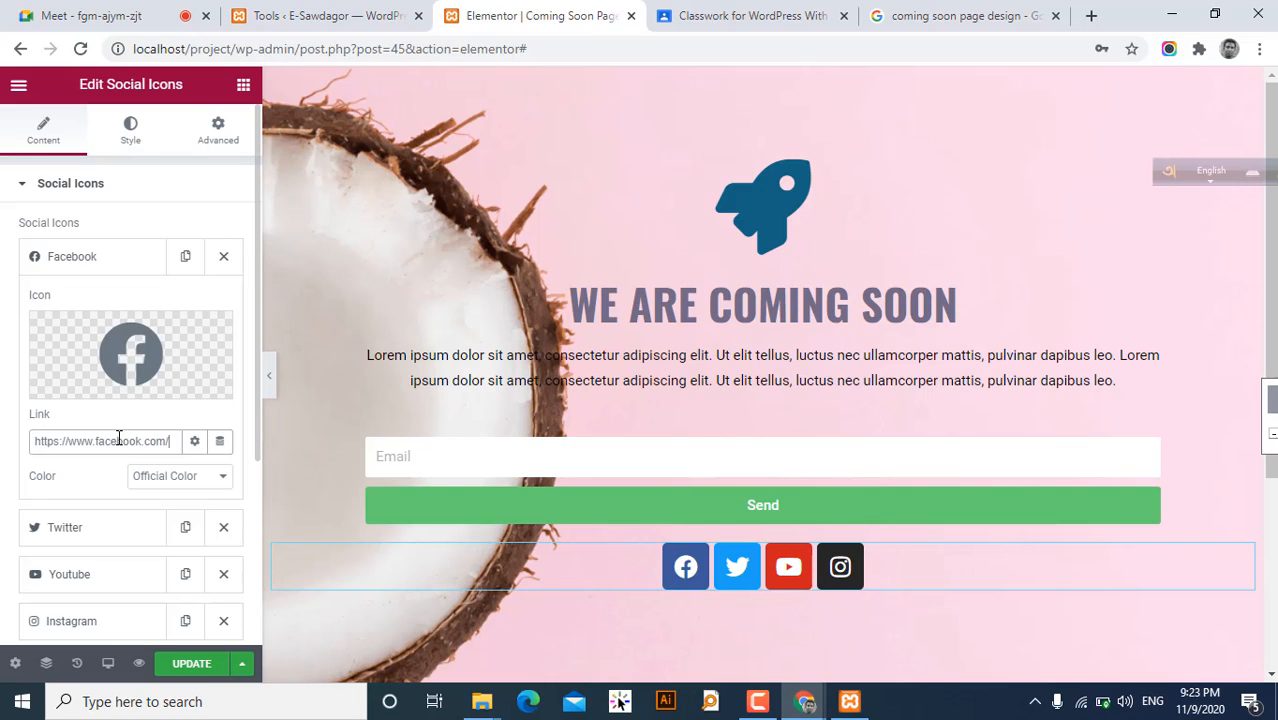
{"action": "type", "text": "sawdagor"}
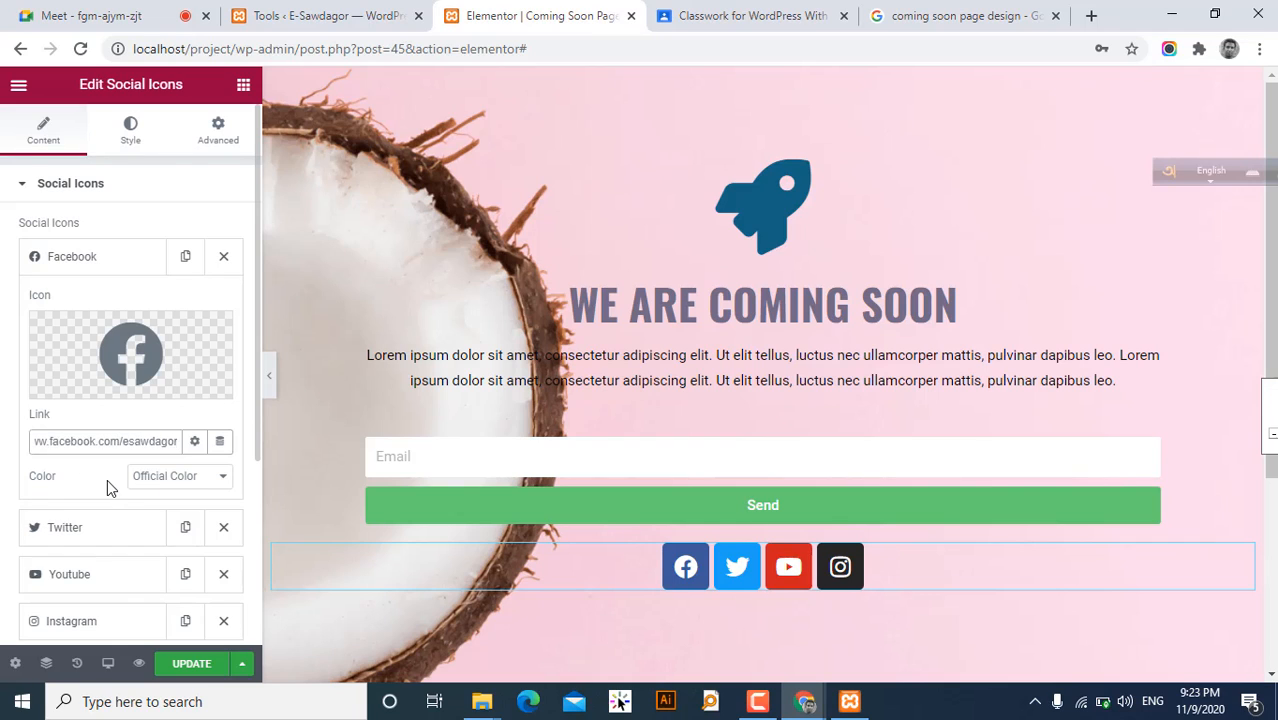
- Try the Custom color option on the Facebook icon and return it to Official Color
{"action": "scroll", "coordinate": [107, 479], "scroll_direction": "down", "scroll_amount": 1}
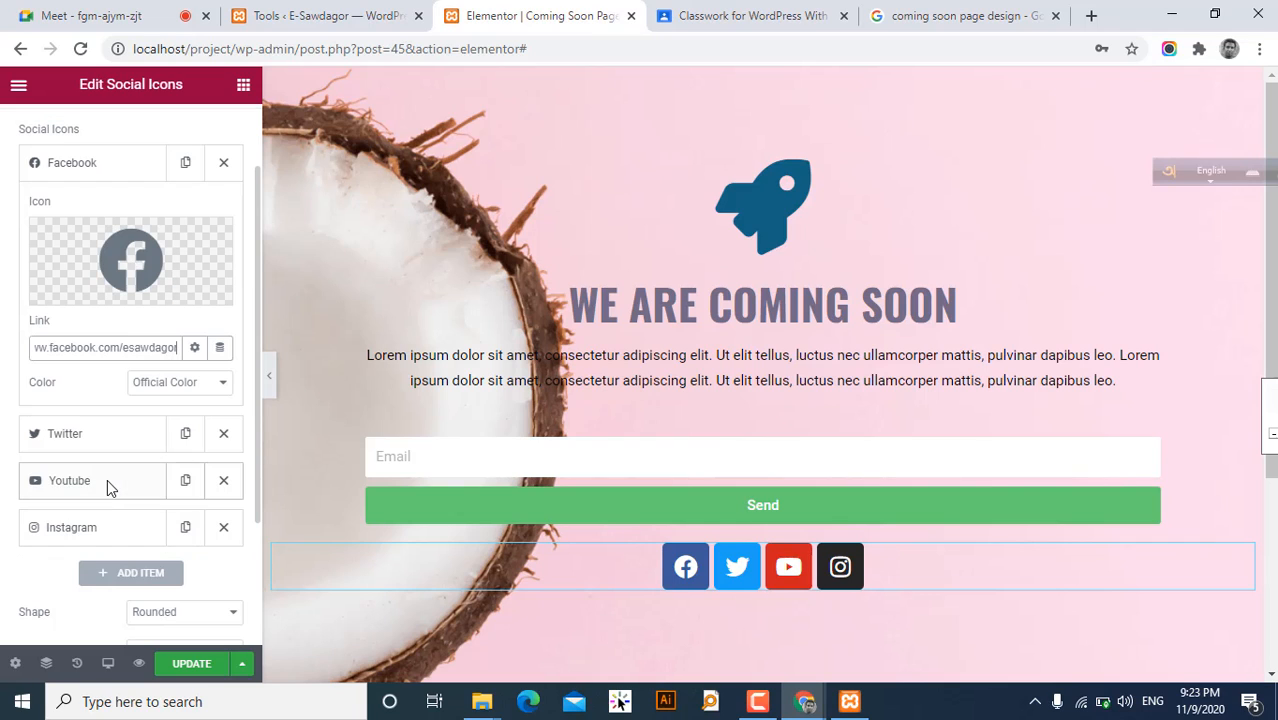
{"action": "left_click", "coordinate": [181, 384]}
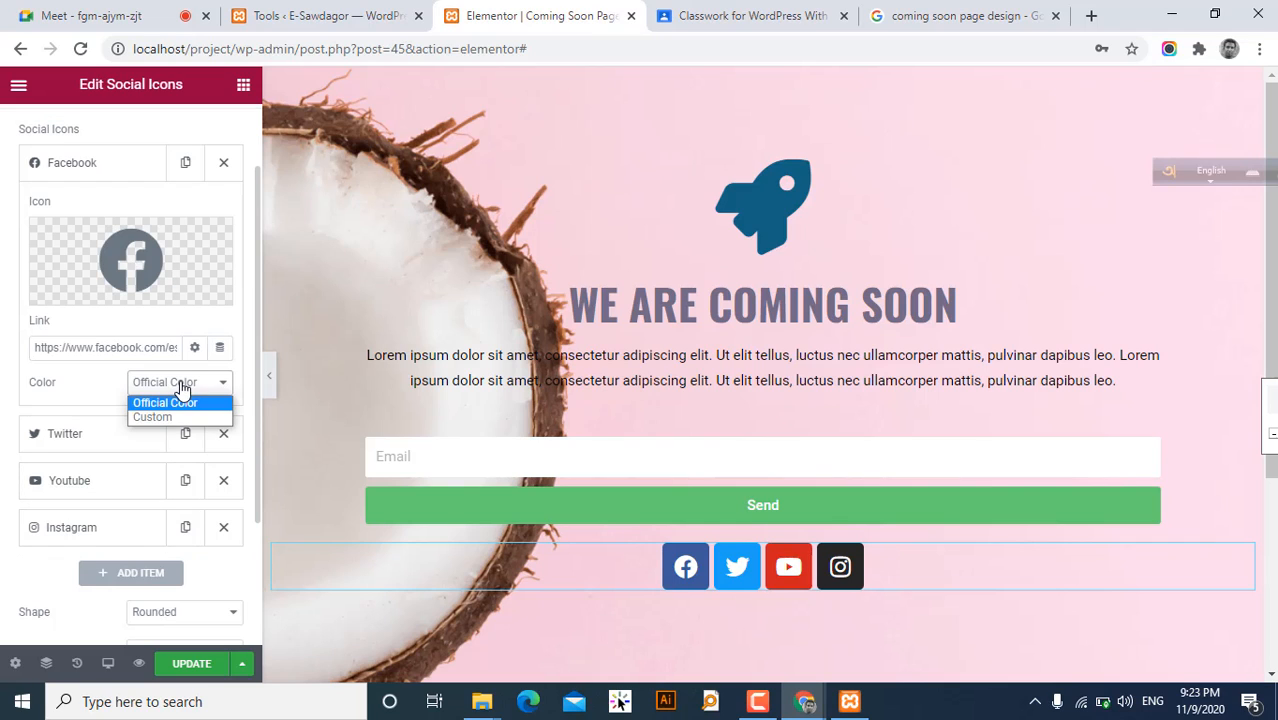
{"action": "left_click", "coordinate": [155, 417]}
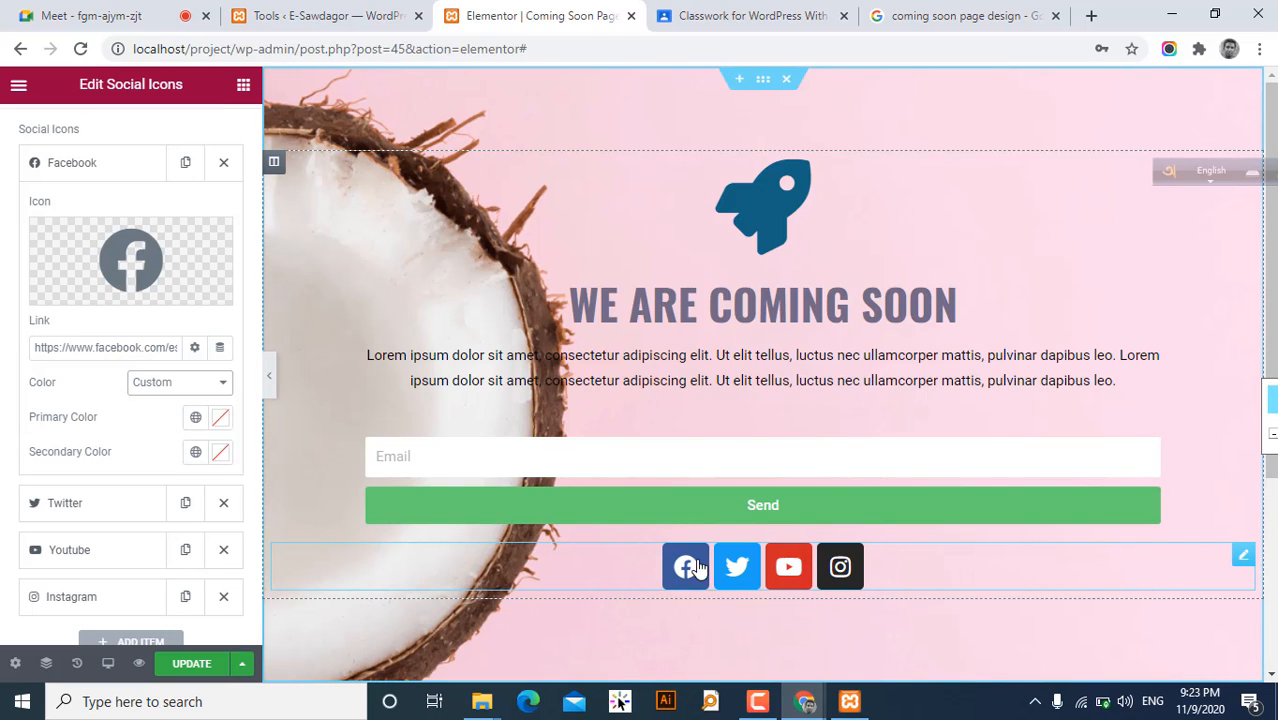
{"action": "left_click", "coordinate": [186, 386]}
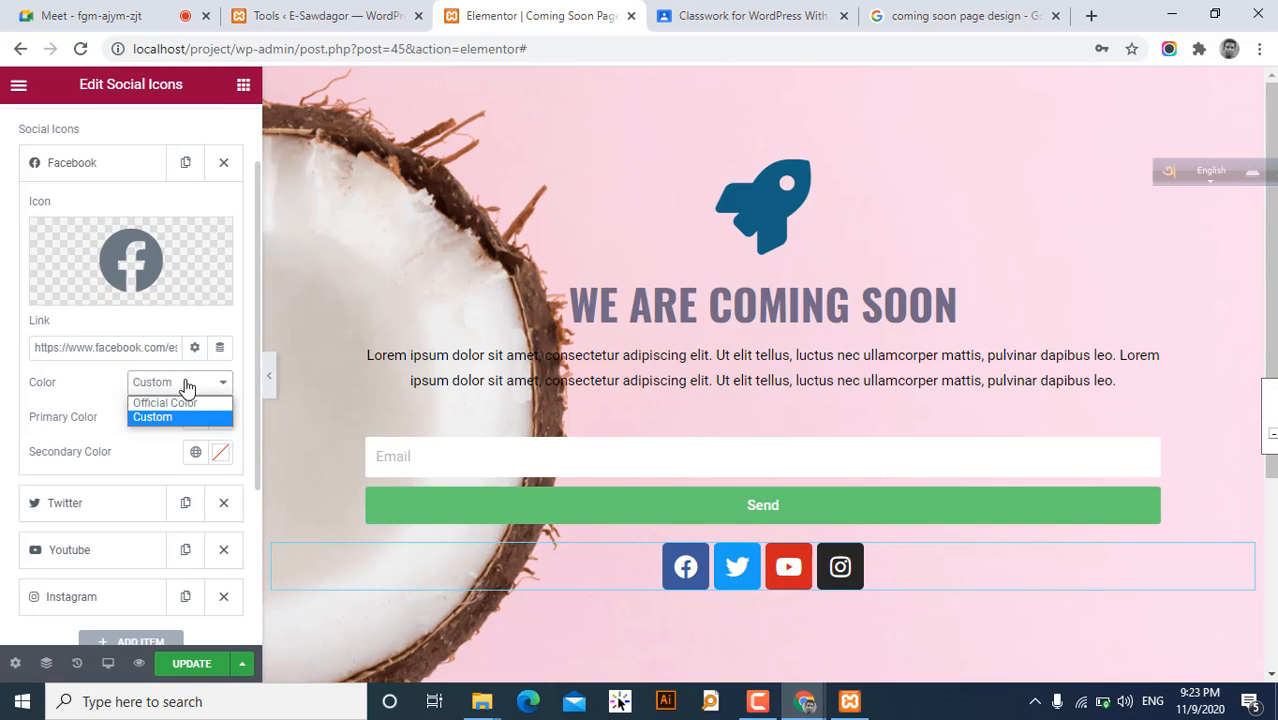
{"action": "left_click", "coordinate": [165, 403]}
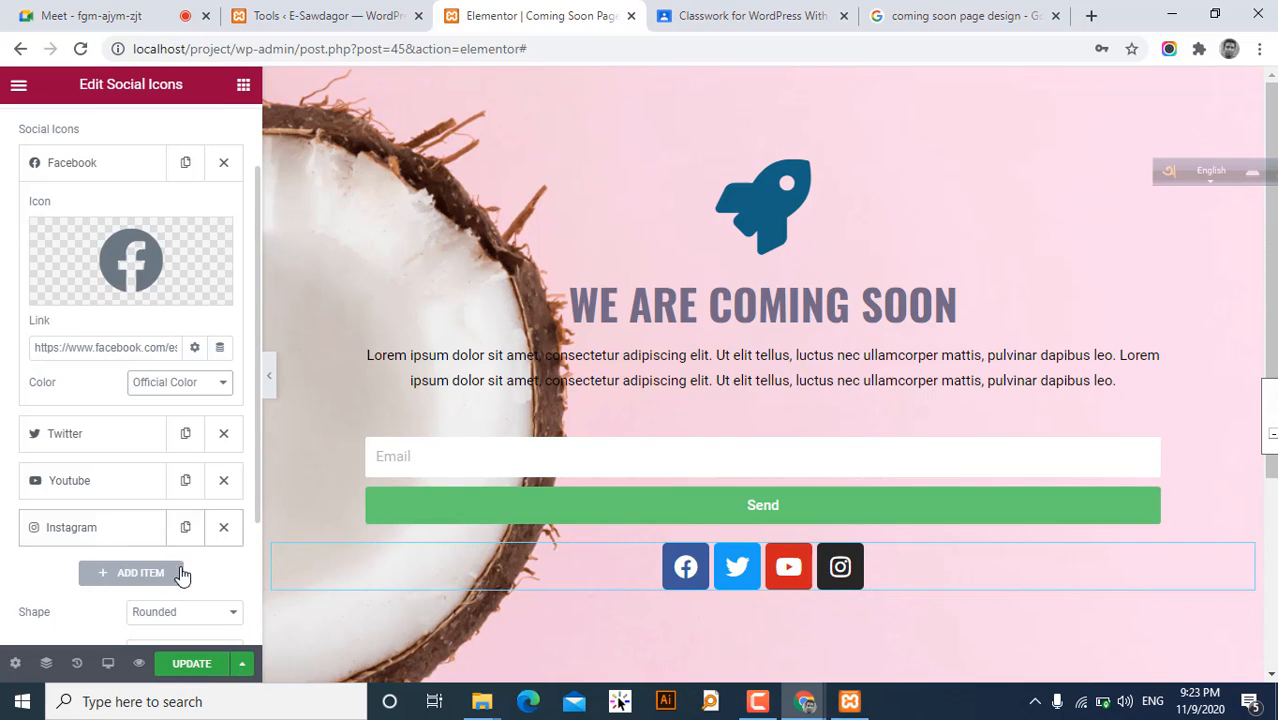
- Update the page and reload the live site at localhost/project in the Incognito window
{"action": "scroll", "coordinate": [150, 580], "scroll_direction": "down", "scroll_amount": 2}
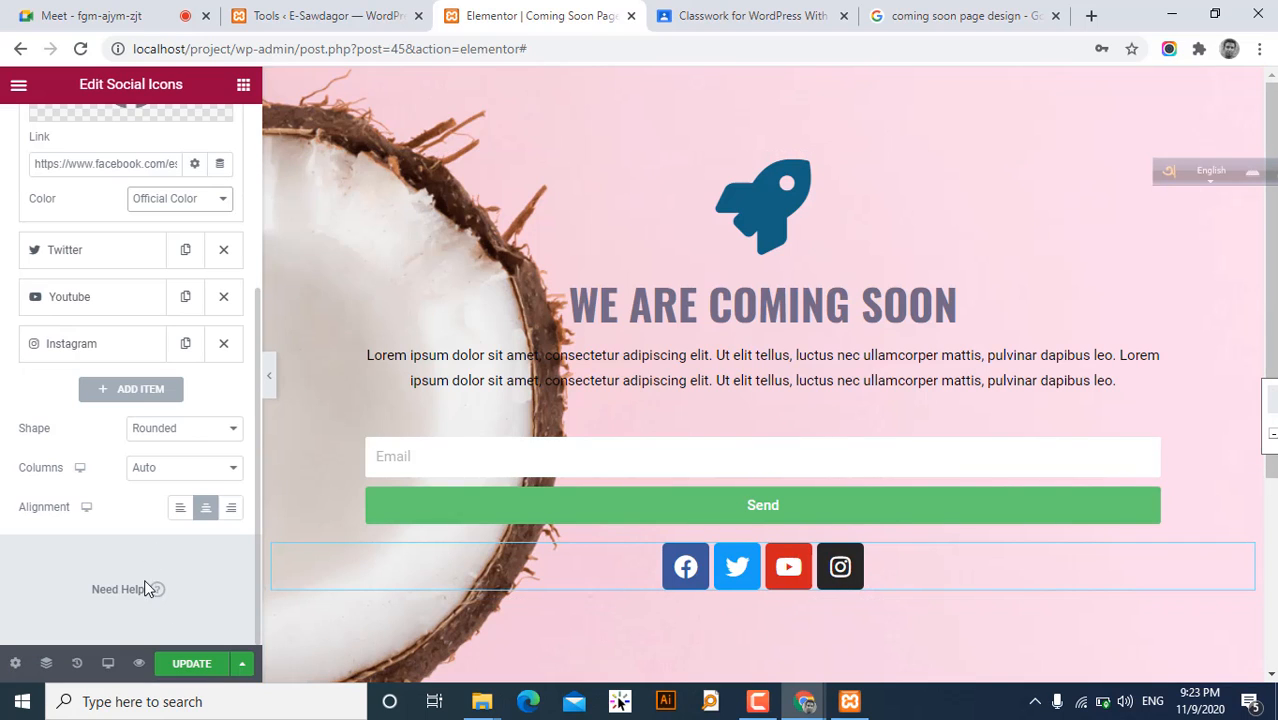
{"action": "left_click", "coordinate": [192, 664]}
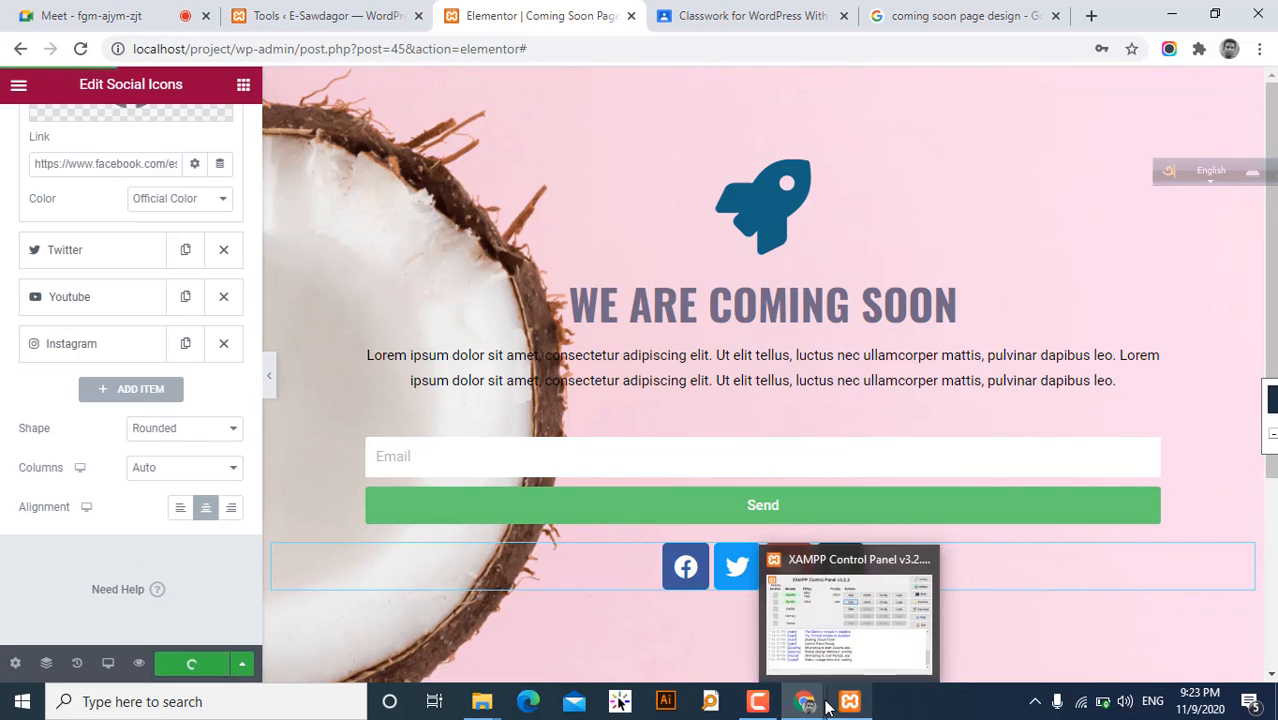
{"action": "mouse_move", "coordinate": [805, 695]}
{"action": "left_click", "coordinate": [825, 620]}
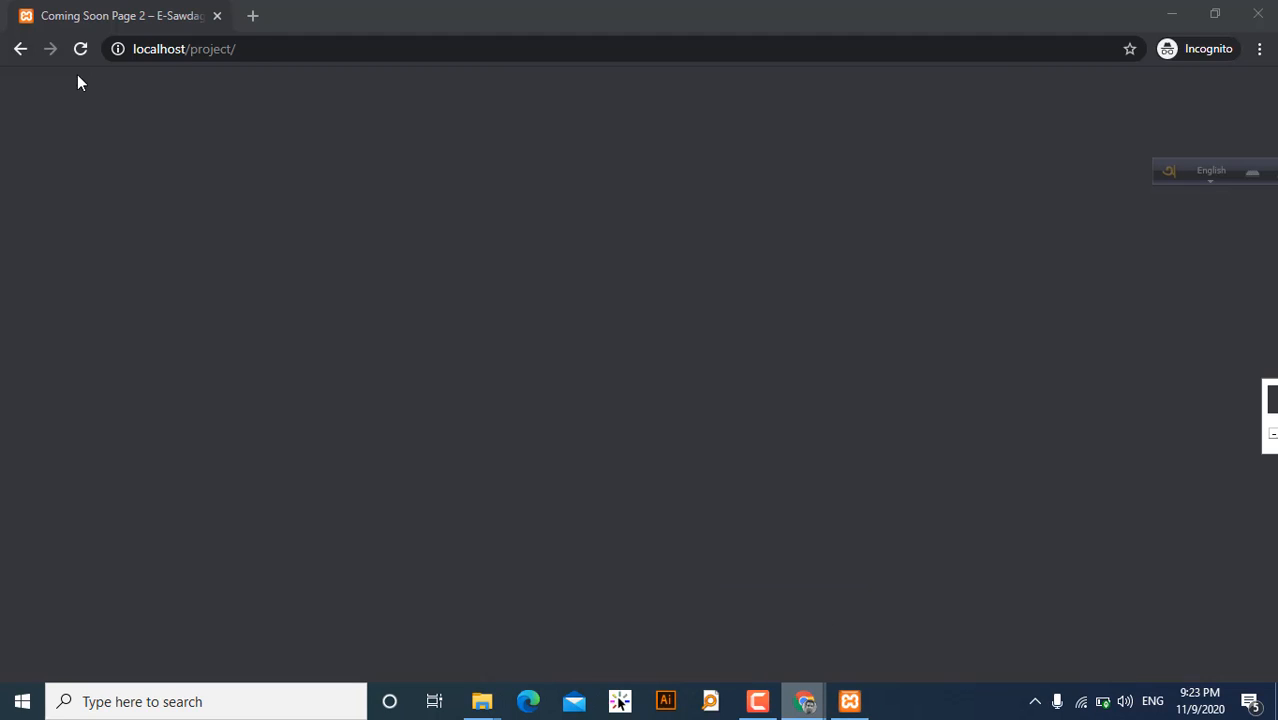
{"action": "left_click", "coordinate": [78, 49]}
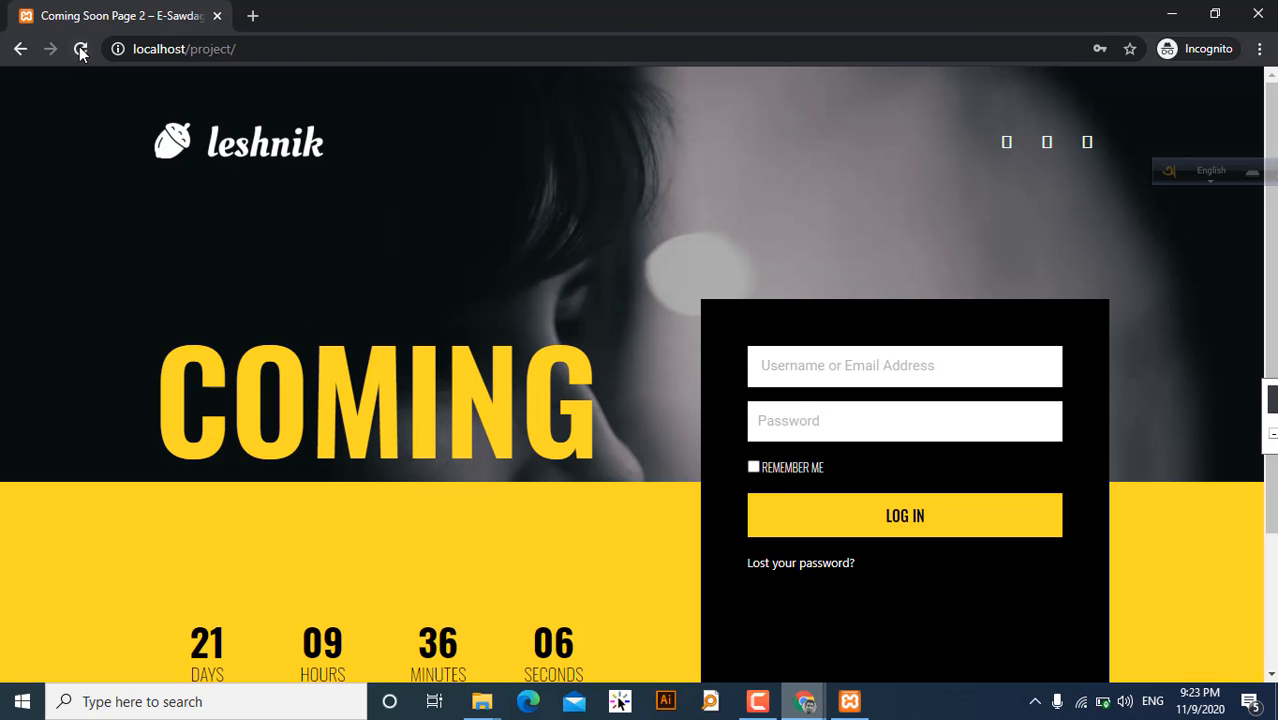
{"action": "left_click", "coordinate": [81, 52]}
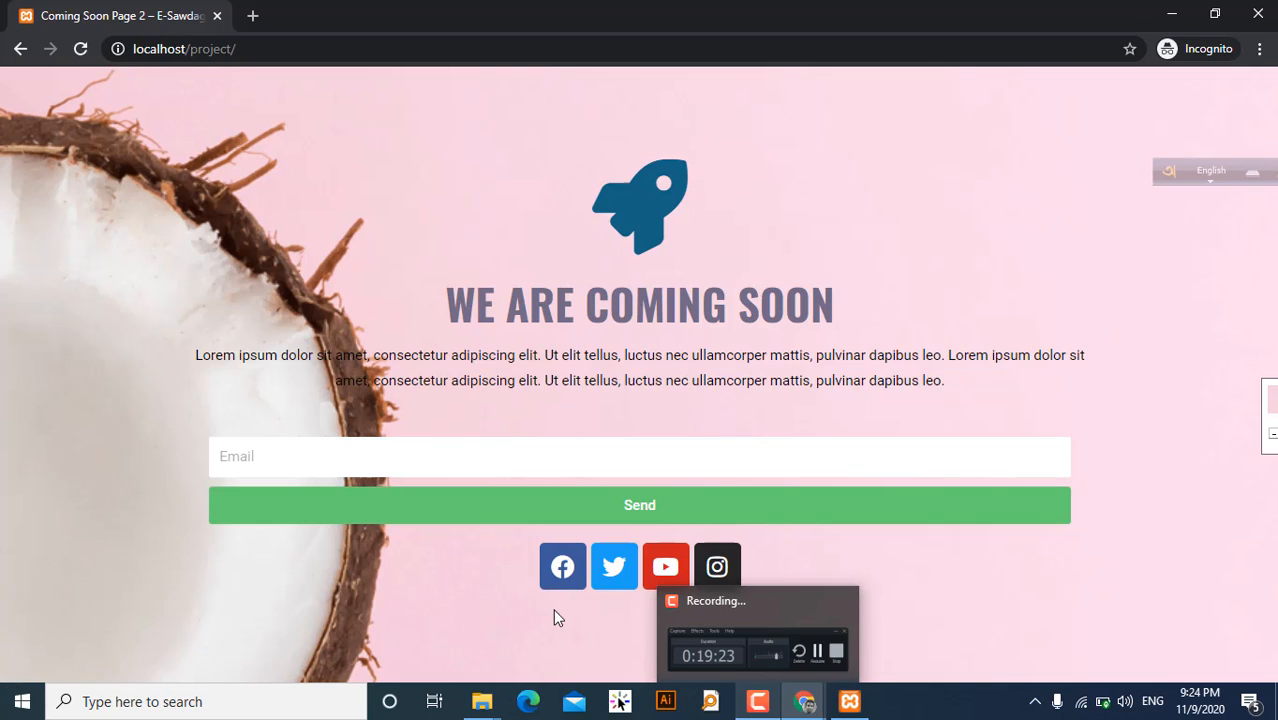
- Test the Facebook icon's link on the live page, return to the Coming Soon page, and close the feedback popup
{"action": "left_click", "coordinate": [559, 577]}
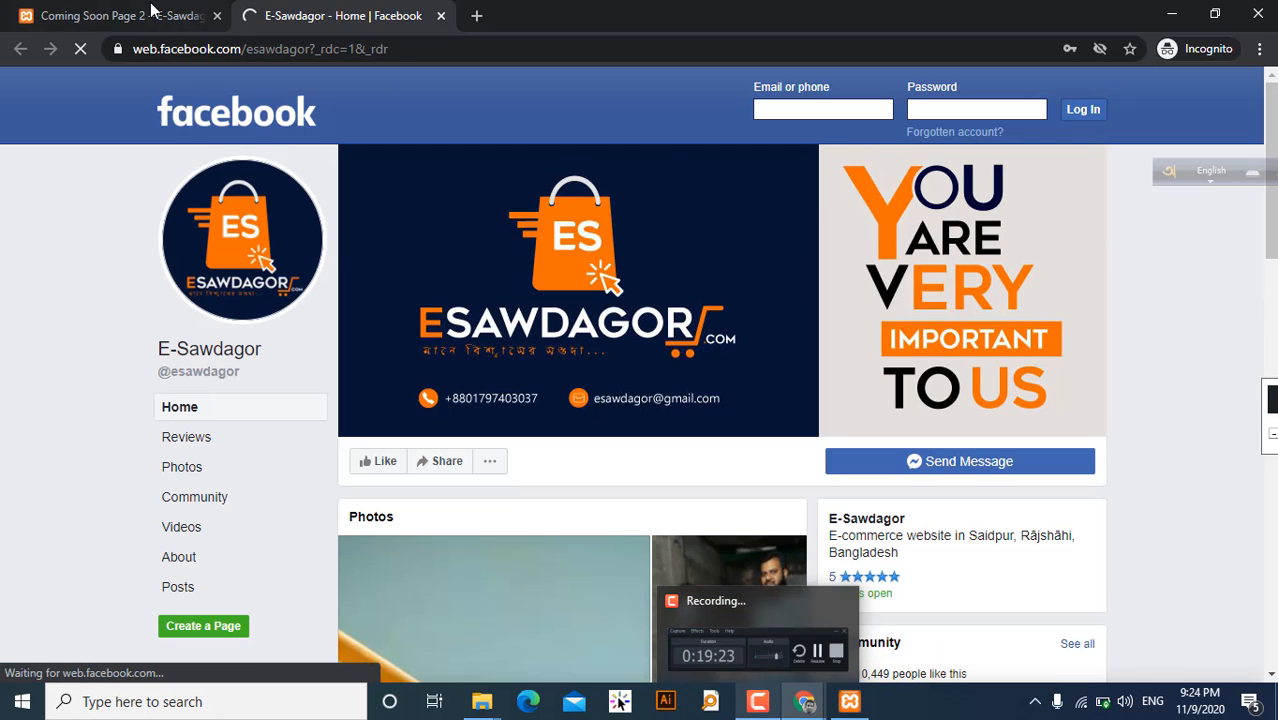
{"action": "left_click", "coordinate": [150, 9]}
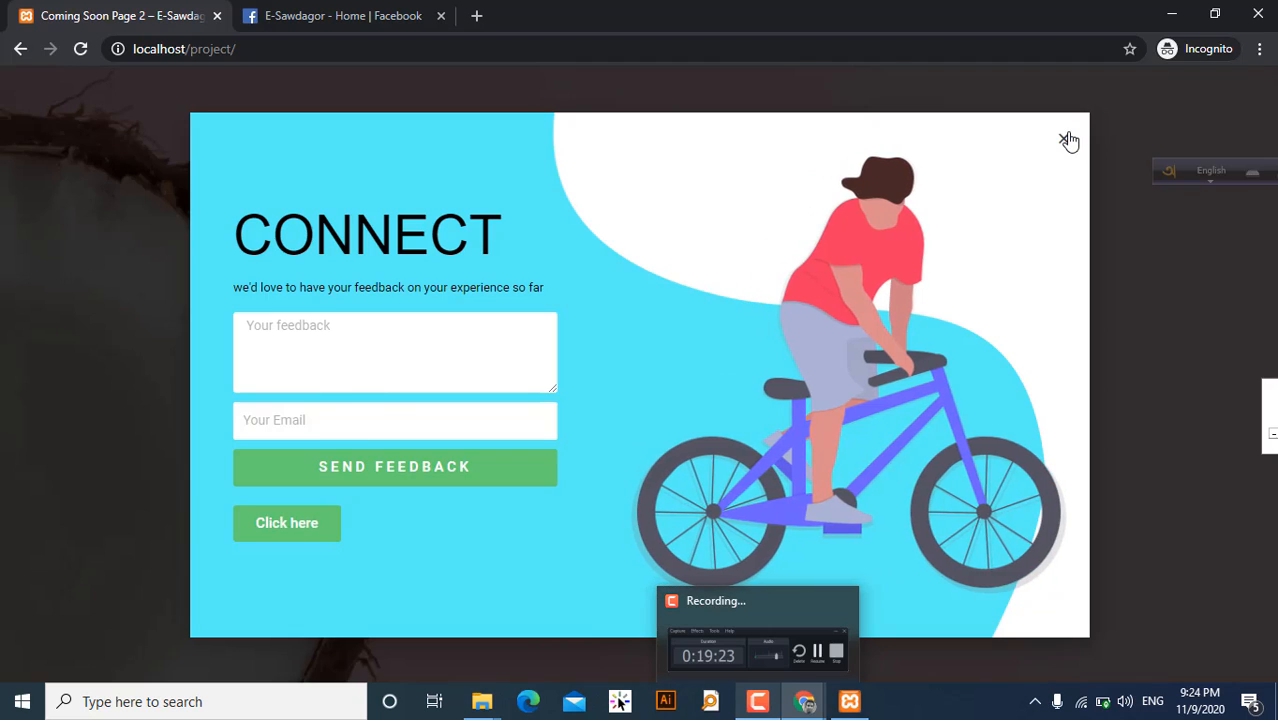
{"action": "left_click", "coordinate": [1067, 141]}
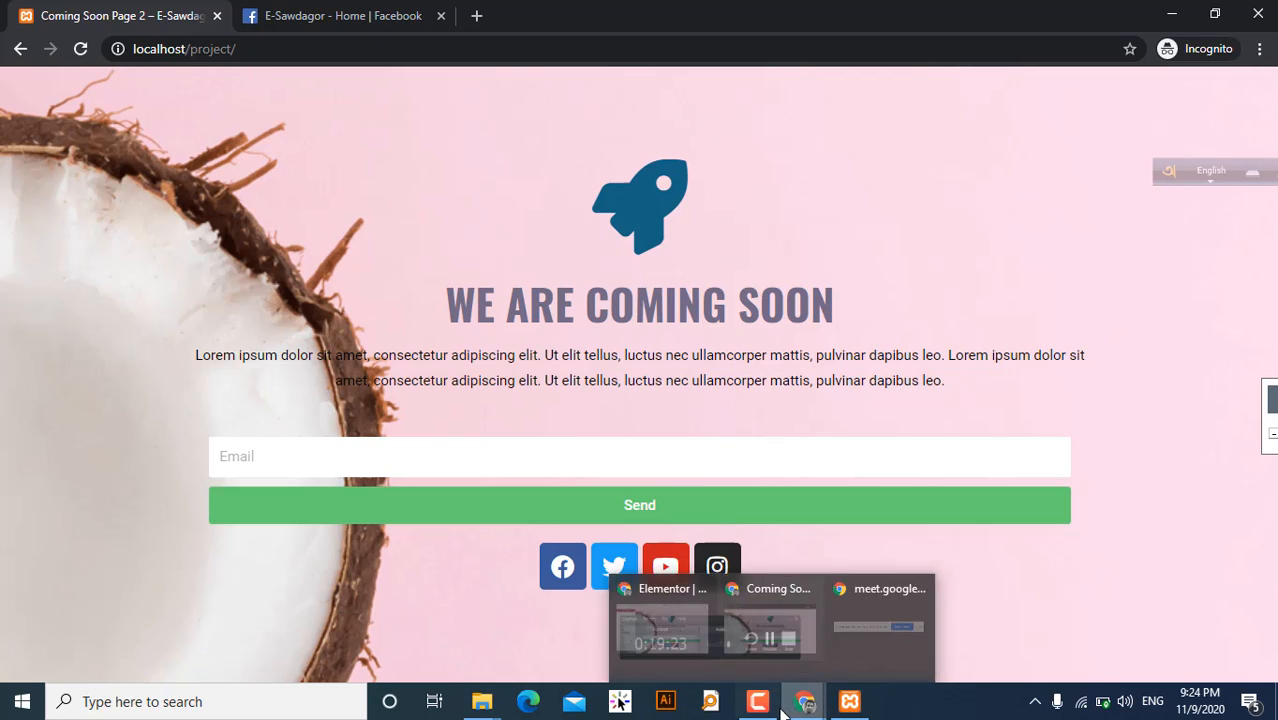
- Return to the Elementor editor and look over the Social Icons widget's advanced settings and the sign-up form's content settings
{"action": "mouse_move", "coordinate": [805, 701]}
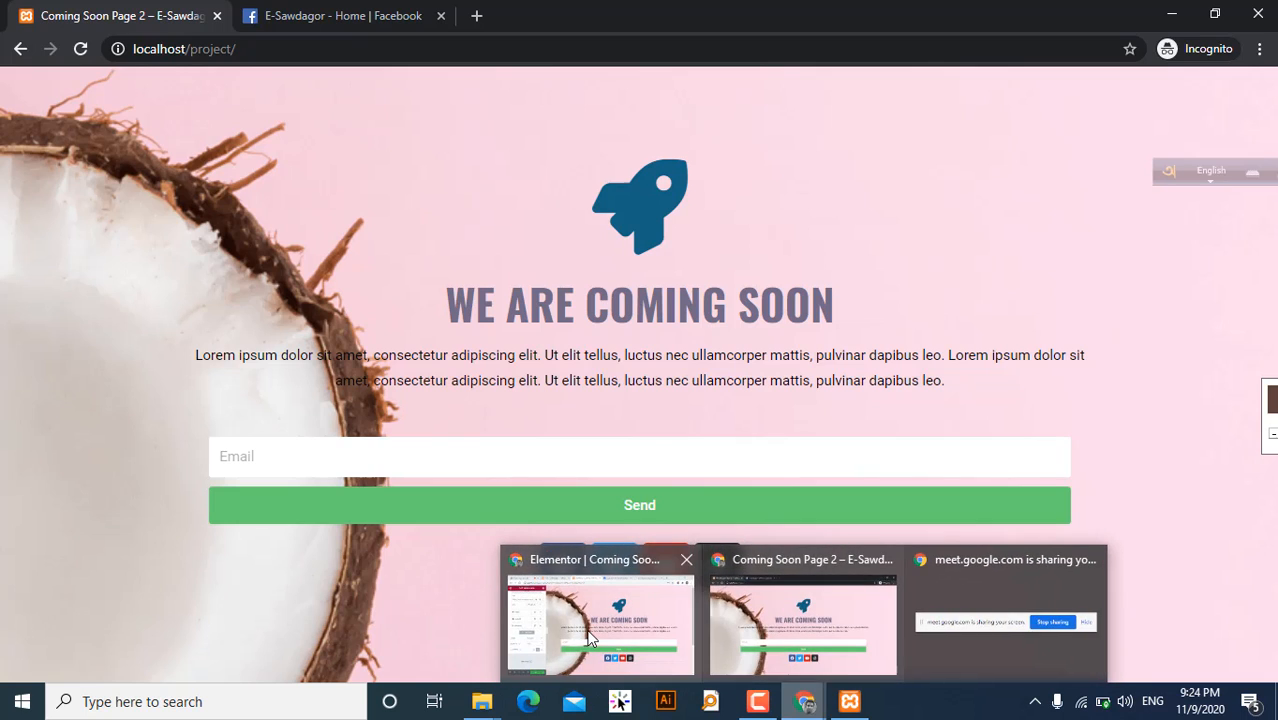
{"action": "left_click", "coordinate": [590, 637]}
{"action": "scroll", "coordinate": [665, 440], "scroll_direction": "down", "scroll_amount": 1}
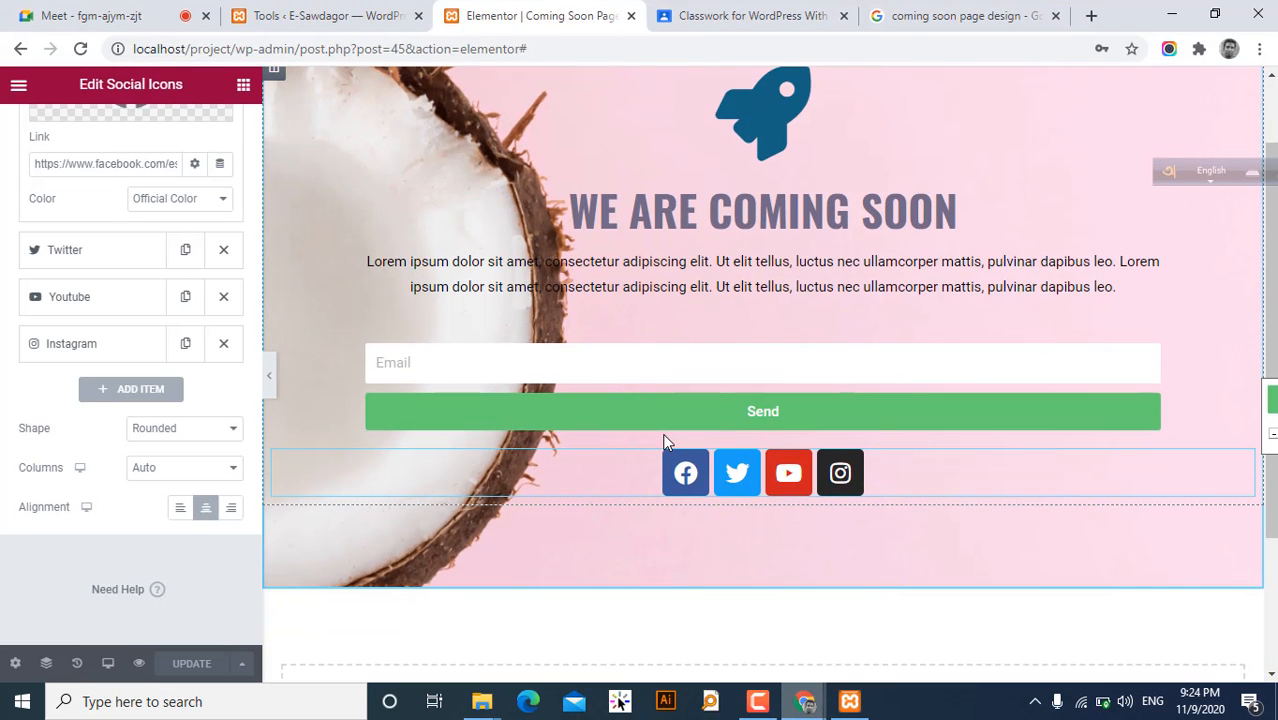
{"action": "scroll", "coordinate": [670, 505], "scroll_direction": "up", "scroll_amount": 1}
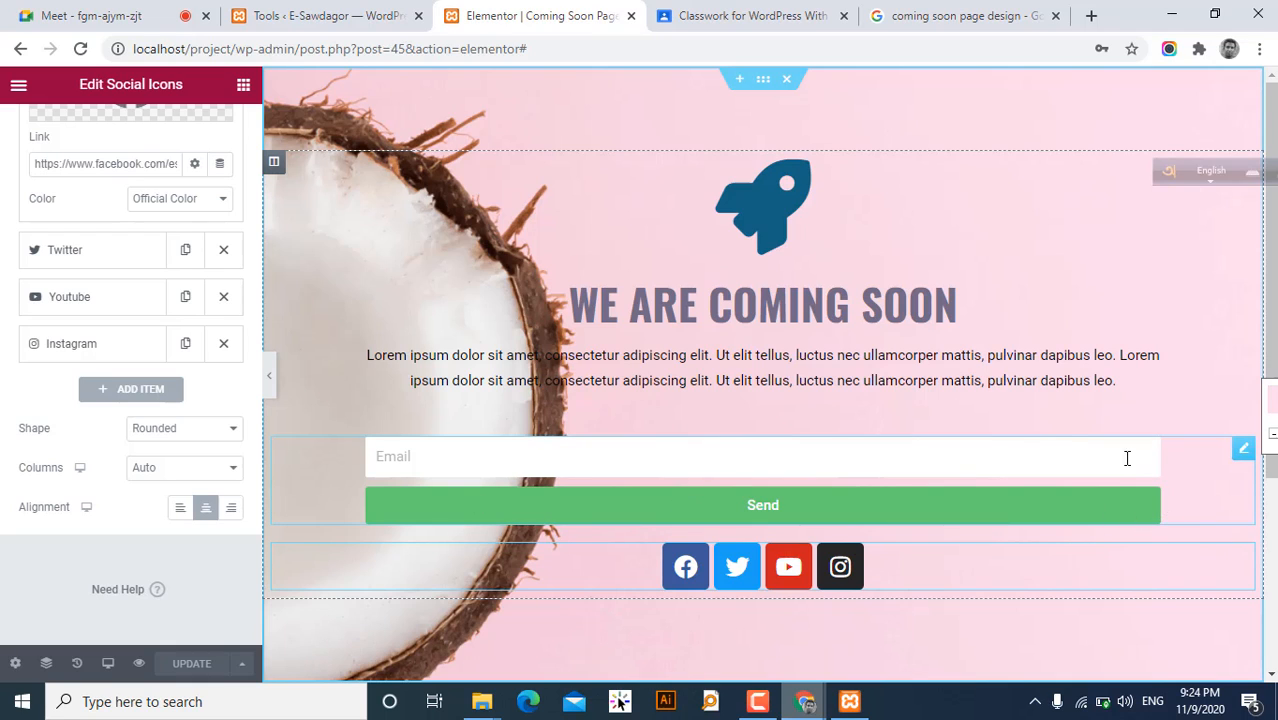
{"action": "scroll", "coordinate": [220, 206], "scroll_direction": "up", "scroll_amount": 3}
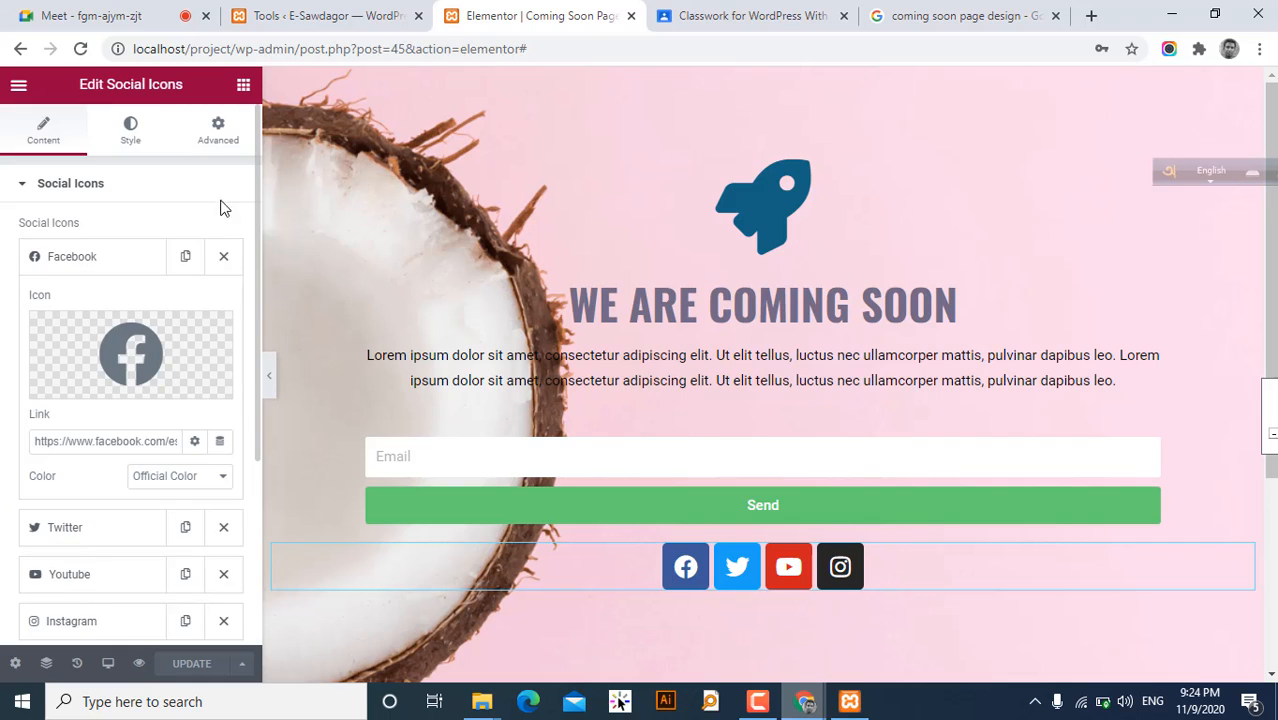
{"action": "left_click", "coordinate": [232, 128]}
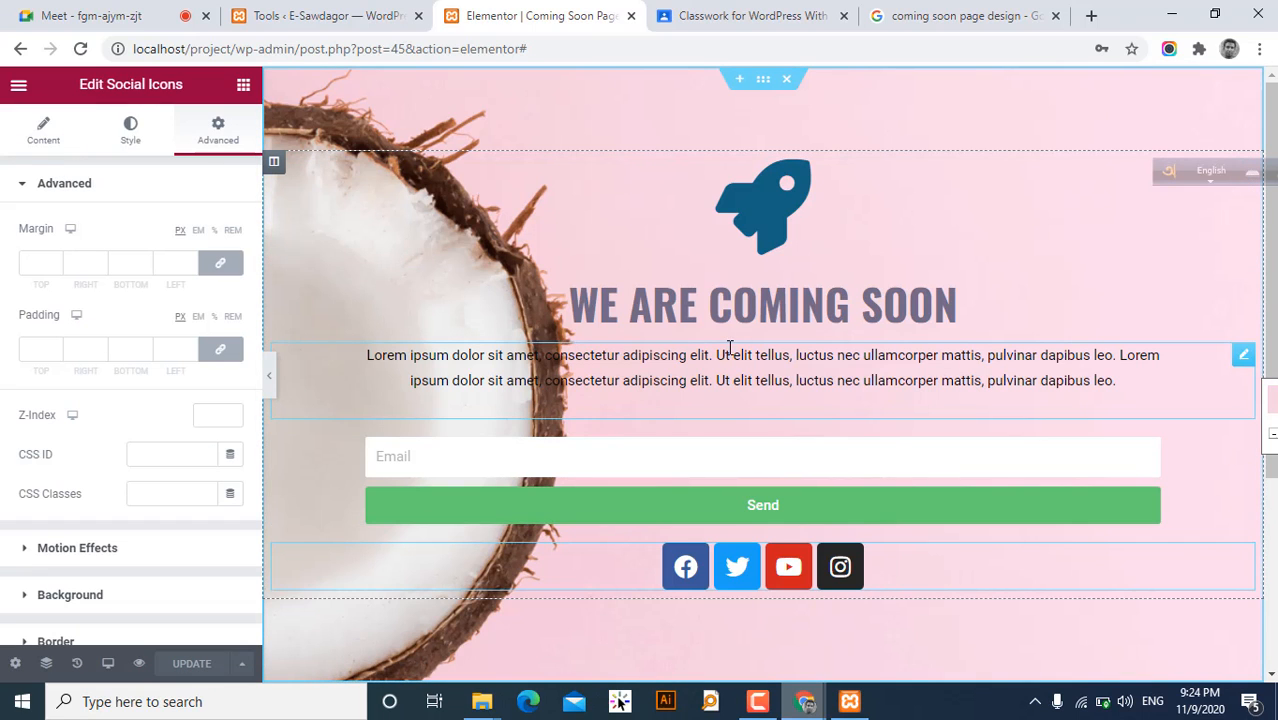
{"action": "left_click", "coordinate": [400, 458]}
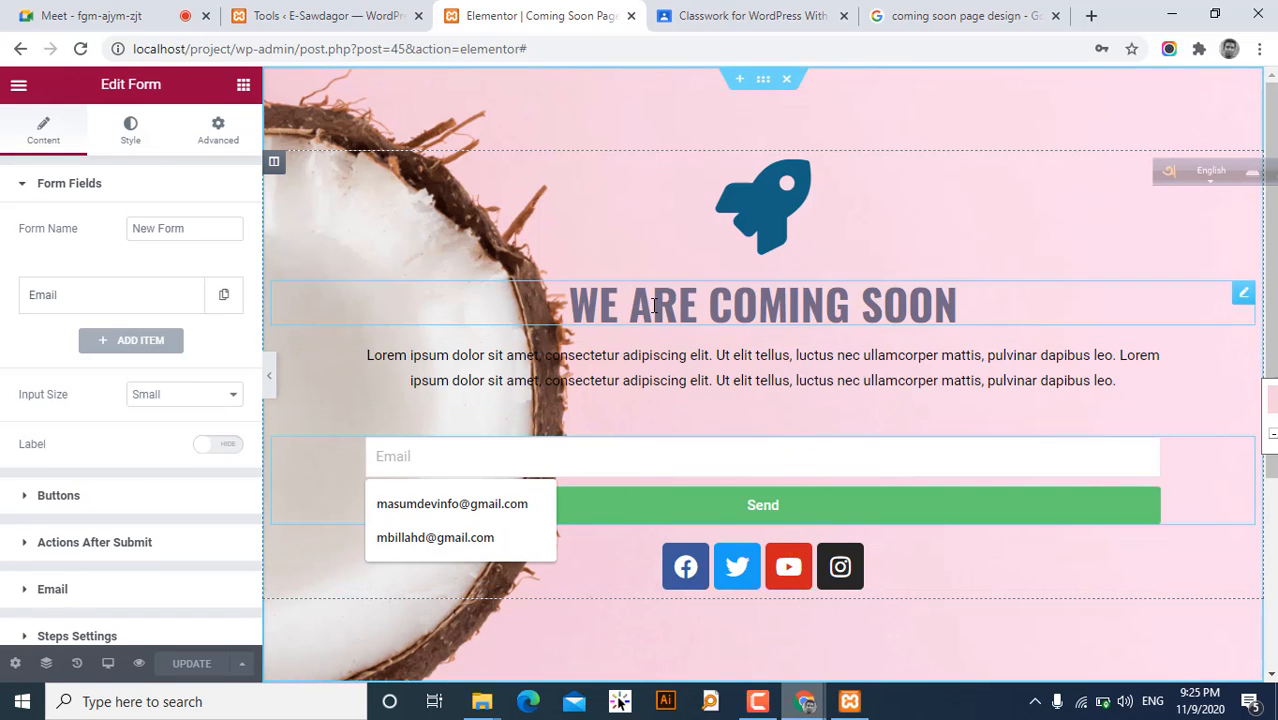
{"action": "left_click", "coordinate": [303, 634]}
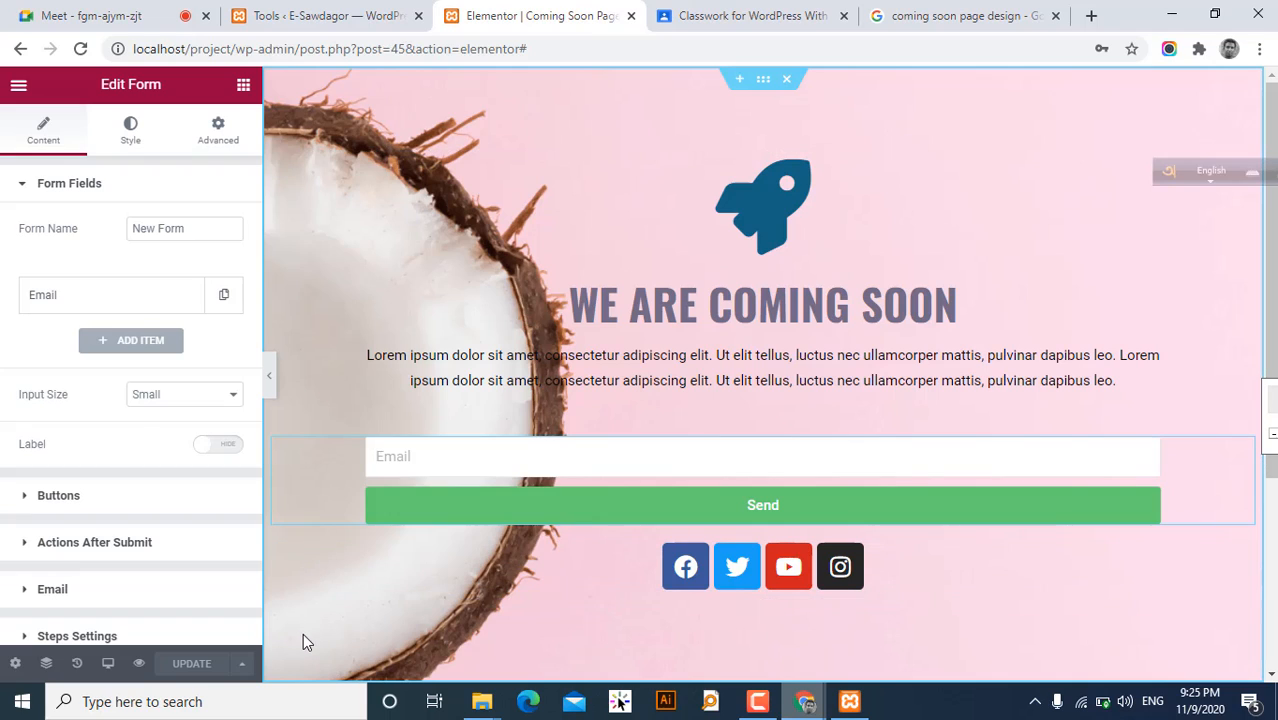
{"action": "left_click", "coordinate": [725, 511]}
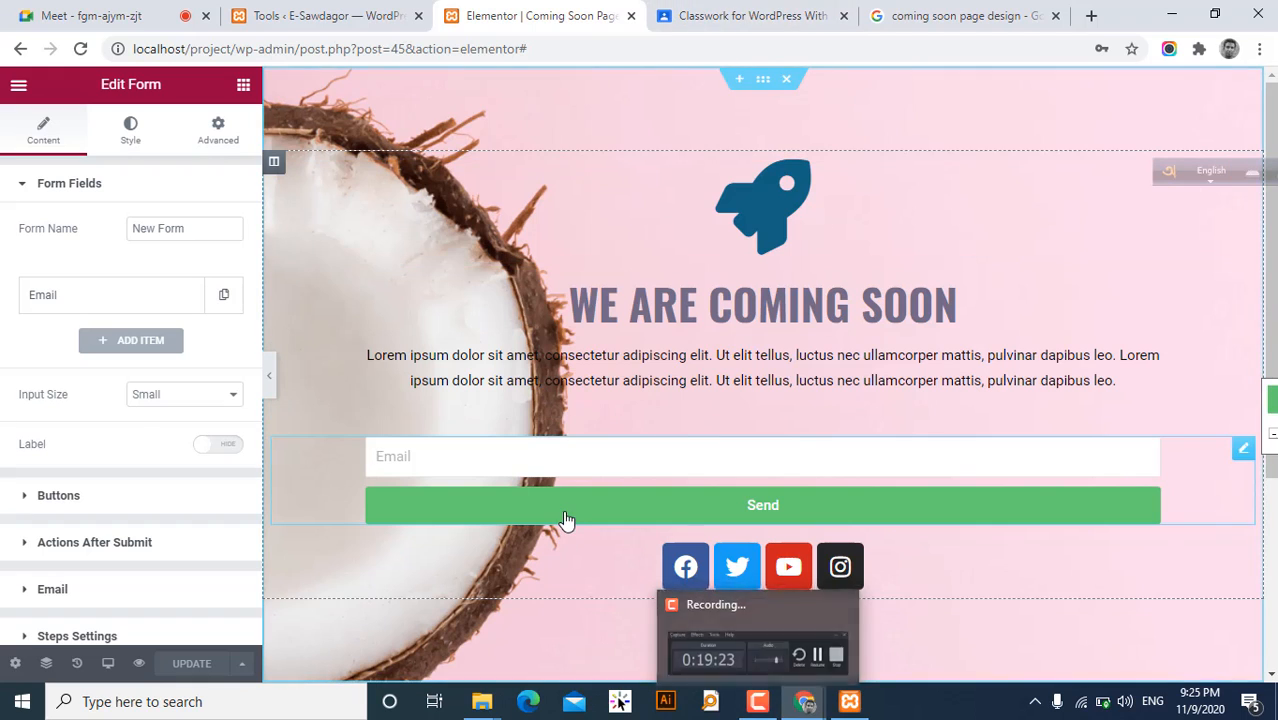
- Inspect the Send button on the live page in the Incognito window and enlarge the developer tools pane
{"action": "left_click", "coordinate": [719, 12]}
{"action": "mouse_move", "coordinate": [787, 712]}
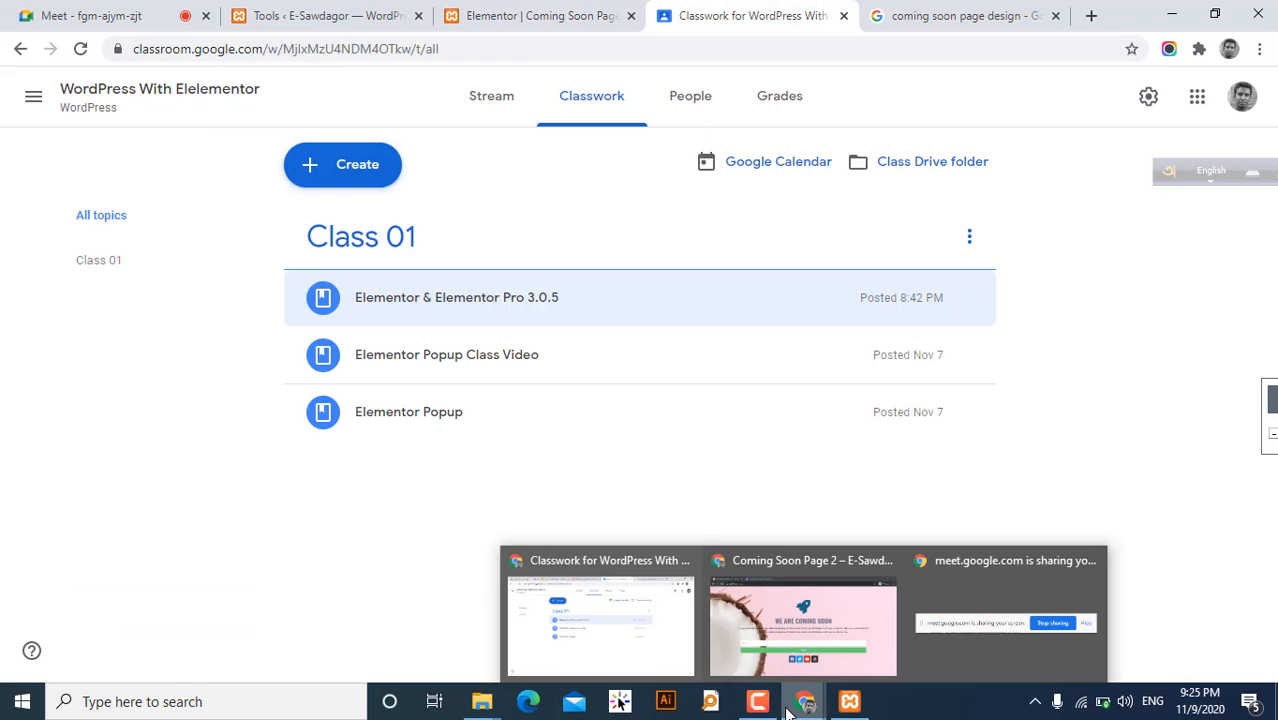
{"action": "left_click", "coordinate": [834, 630]}
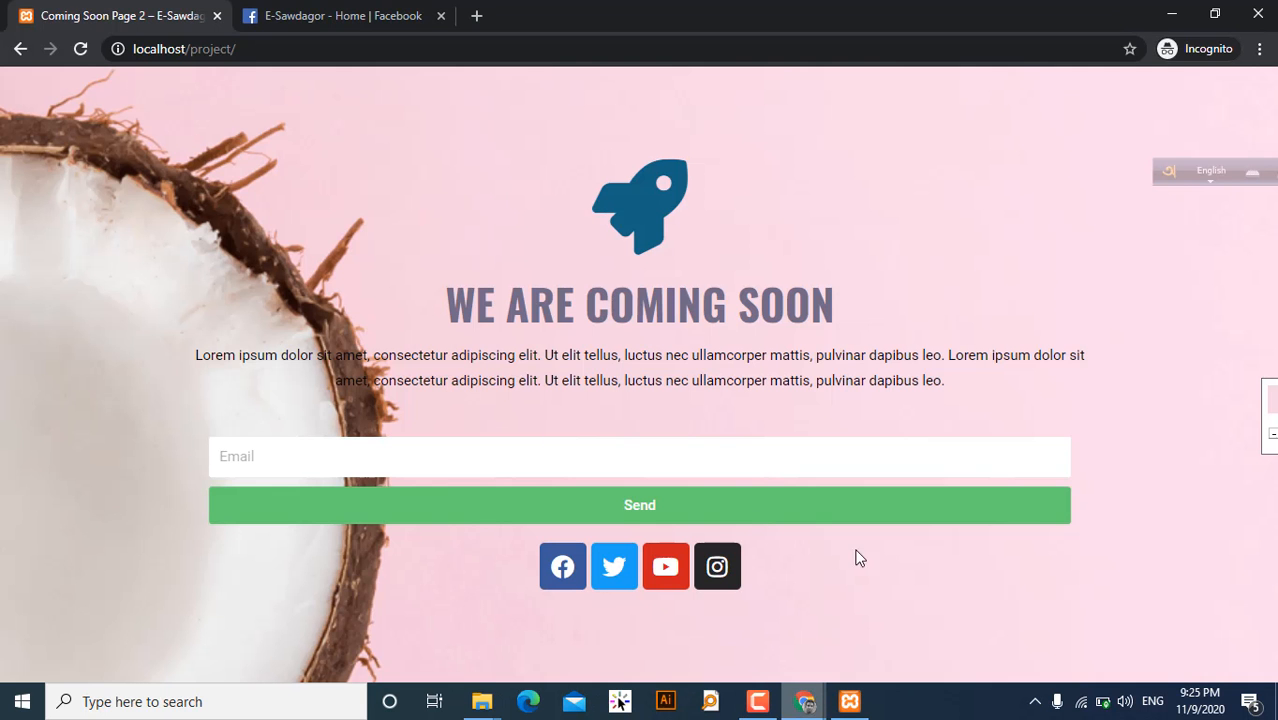
{"action": "right_click", "coordinate": [446, 508]}
{"action": "left_click", "coordinate": [505, 484]}
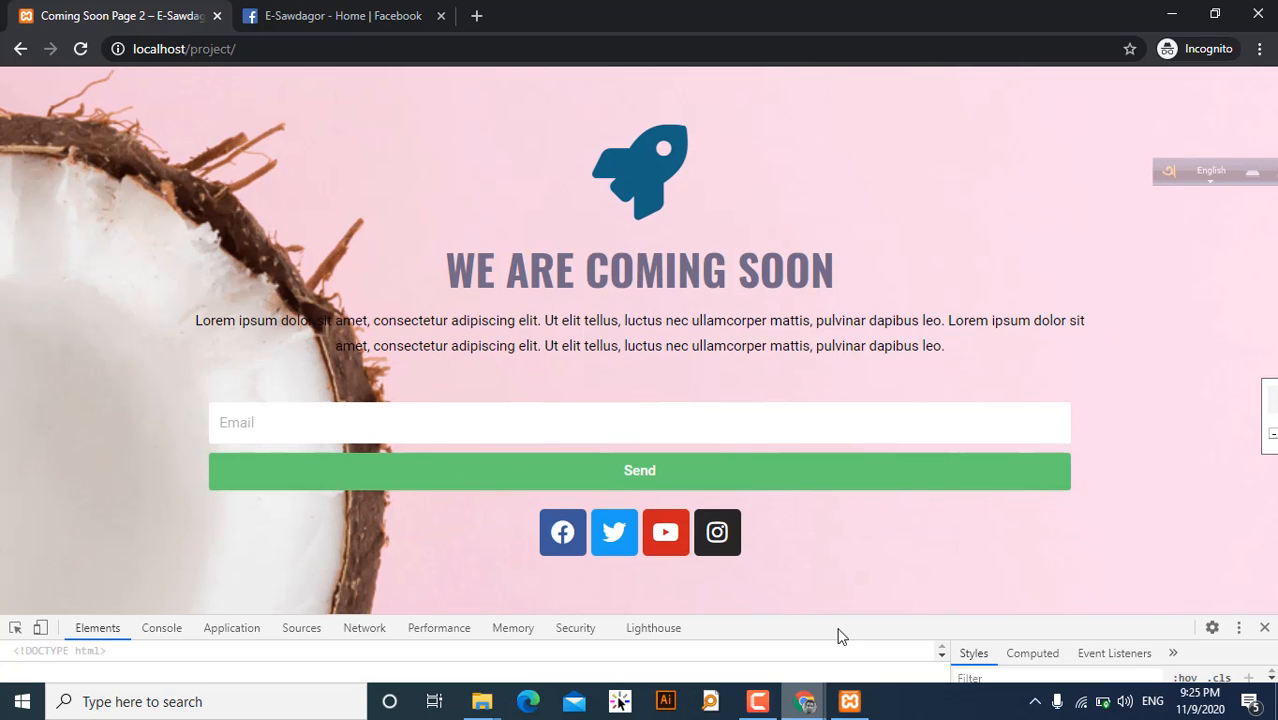
{"action": "left_click_drag", "start_coordinate": [853, 622], "coordinate": [857, 420]}
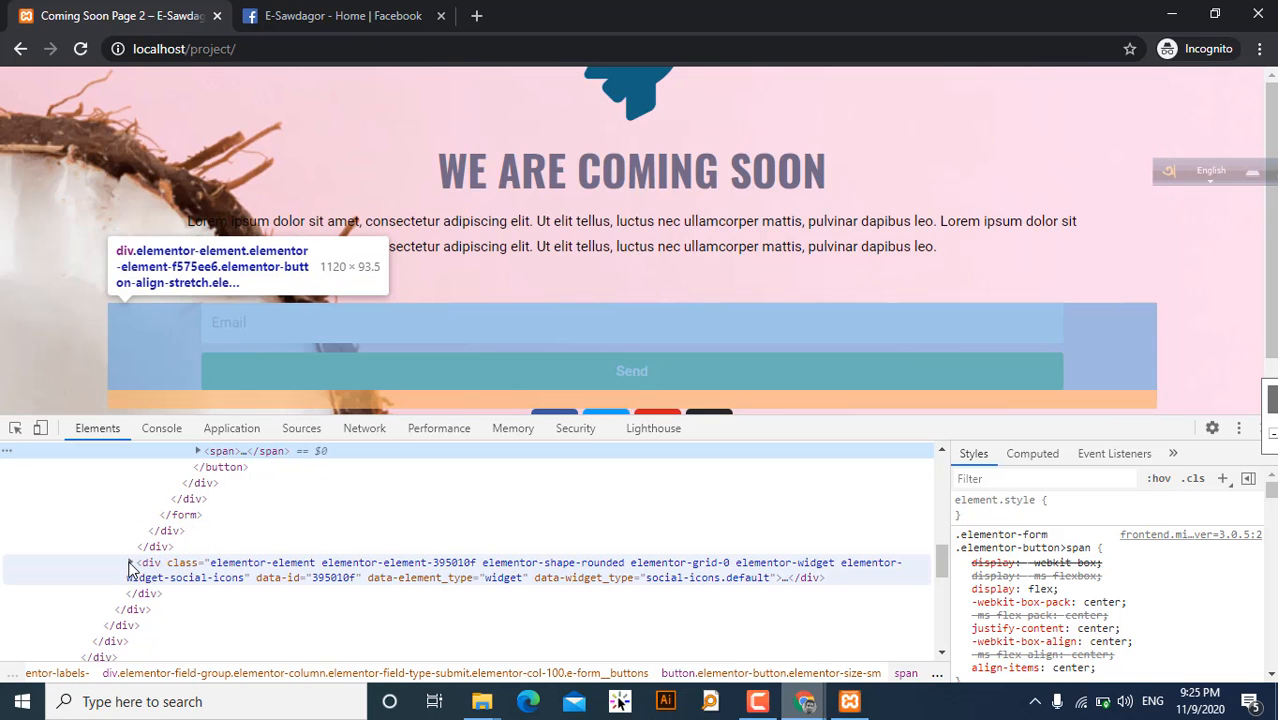
- Inspect the Send button of the email form to locate its element in the page markup
{"action": "left_click", "coordinate": [130, 563]}
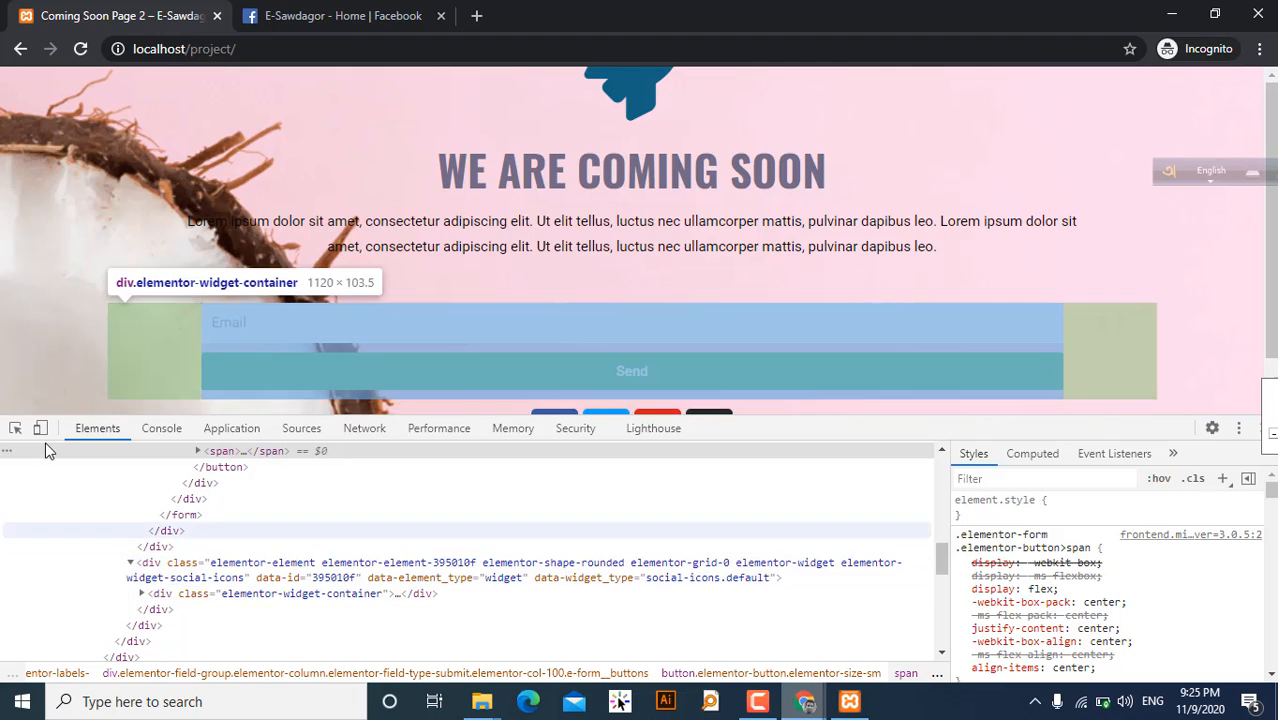
{"action": "left_click", "coordinate": [15, 428]}
{"action": "left_click", "coordinate": [391, 360]}
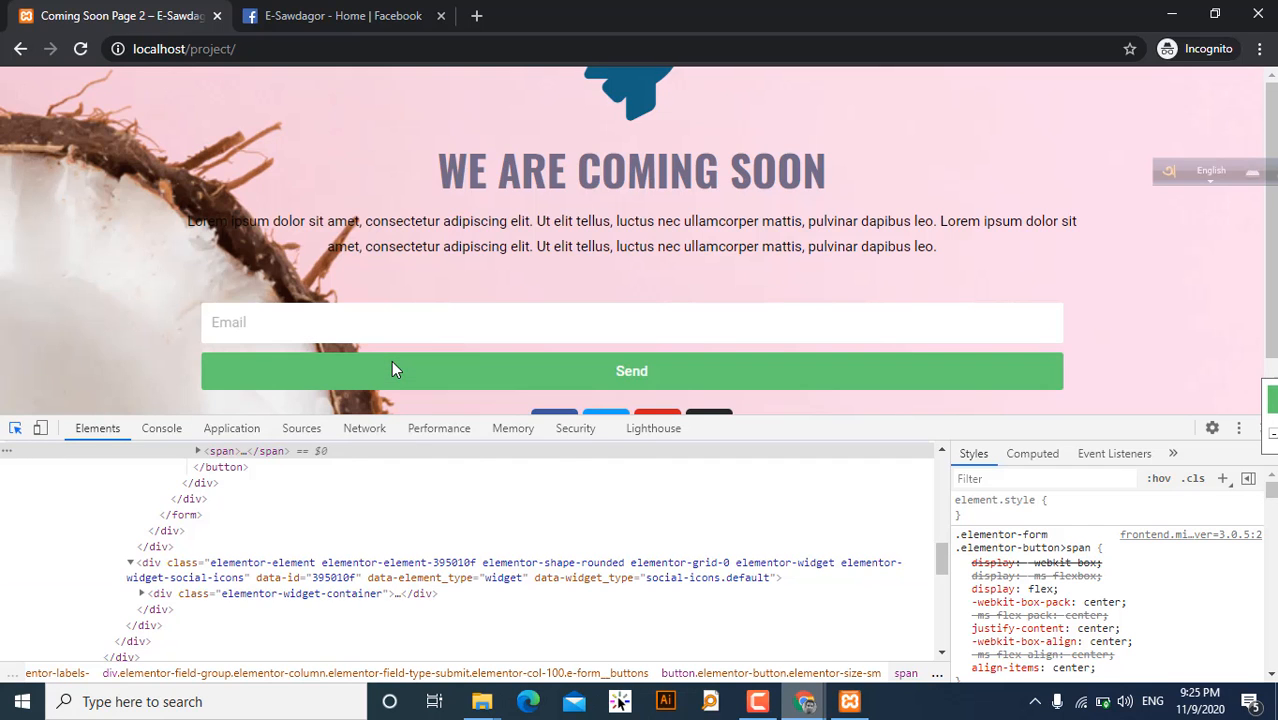
{"action": "scroll", "coordinate": [357, 525], "scroll_direction": "up", "scroll_amount": 2}
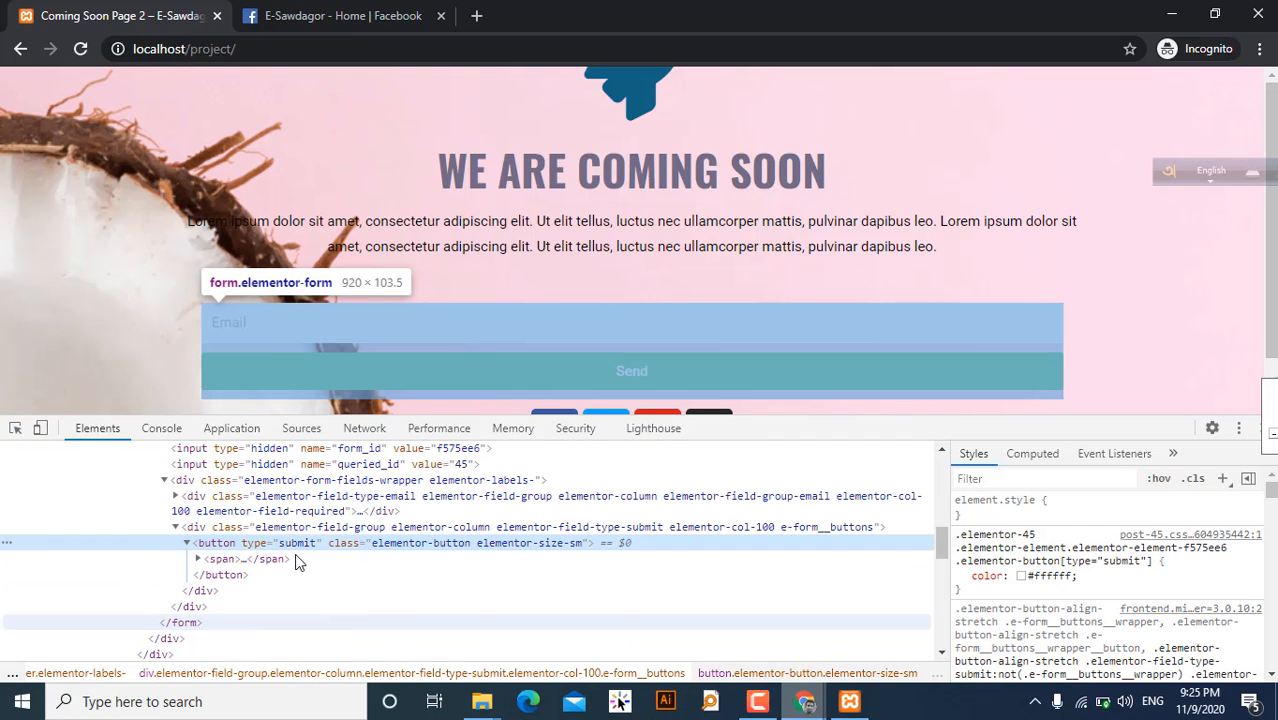
- Select the class name elementor-button in the Send button's markup
{"action": "double_click", "coordinate": [437, 549]}
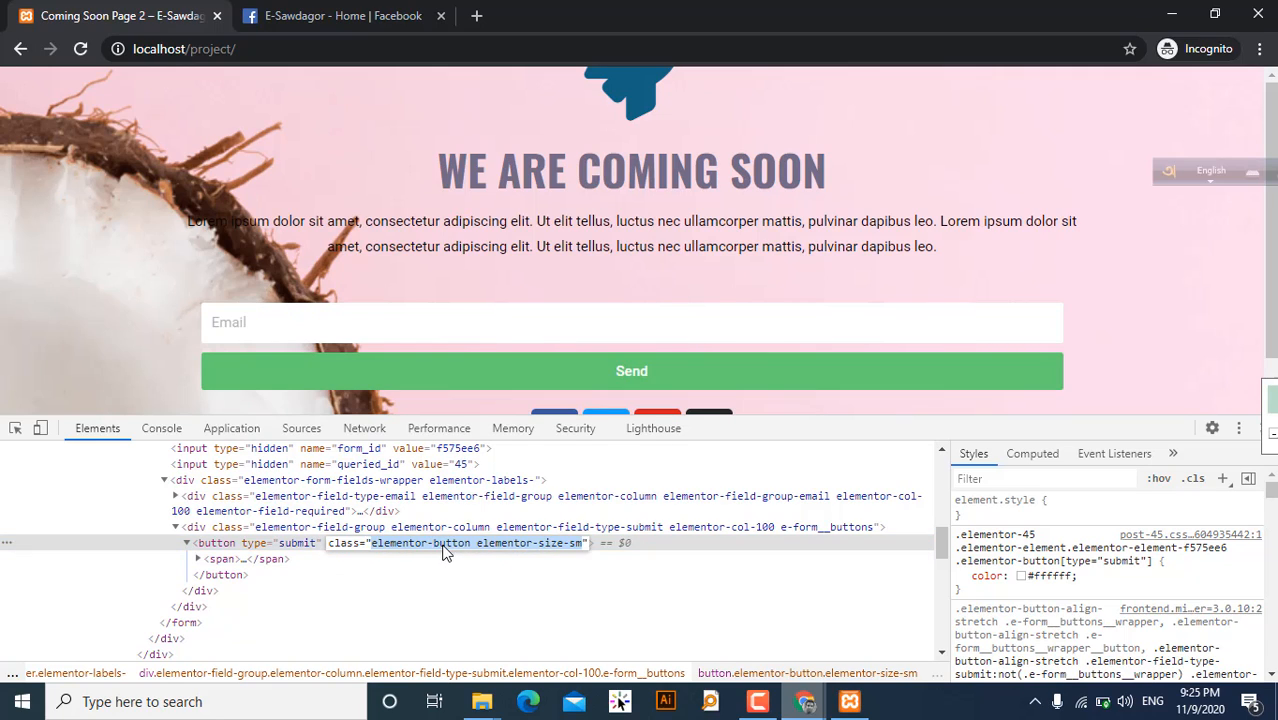
{"action": "left_click", "coordinate": [441, 549]}
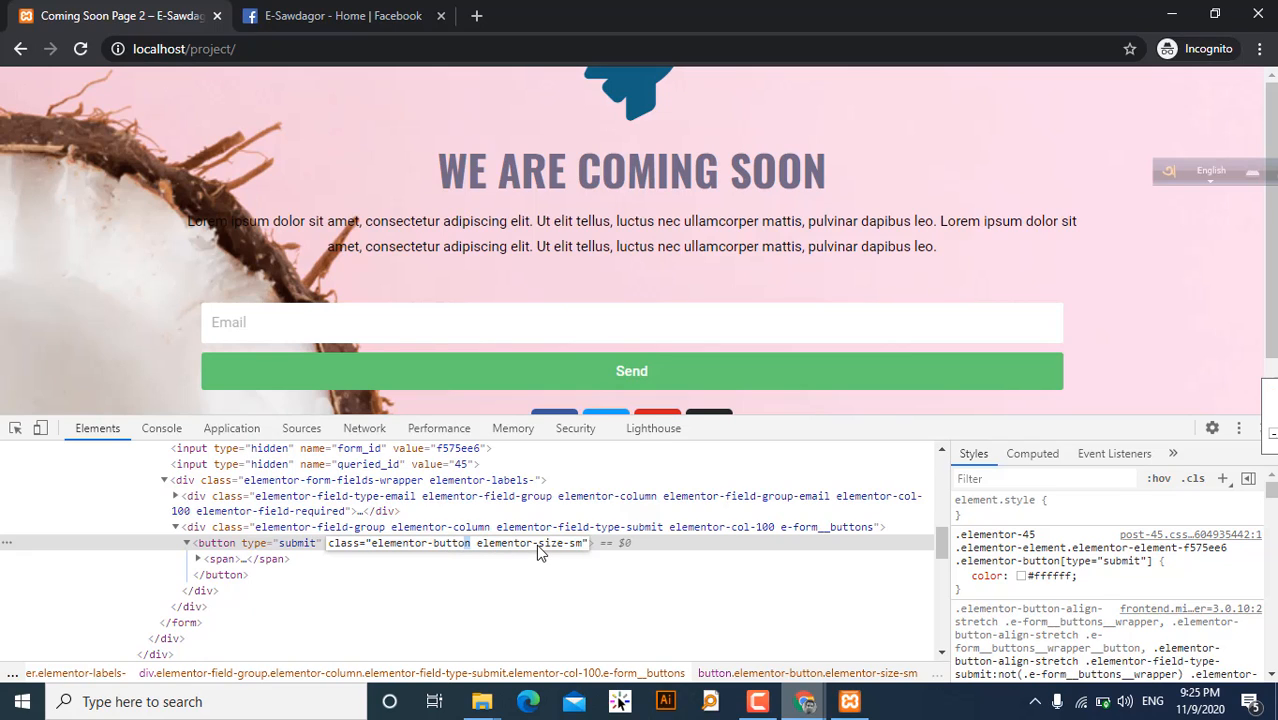
{"action": "key", "text": "shift+Left"}
{"action": "key", "text": "shift+Left"}
{"action": "key", "text": "shift+Left"}
{"action": "key", "text": "shift+Left"}
{"action": "key", "text": "shift+Left"}
{"action": "key", "text": "shift+Left"}
{"action": "key", "text": "shift+Left"}
{"action": "key", "text": "shift+Left"}
{"action": "key", "text": "shift+Left"}
{"action": "key", "text": "shift+Left"}
{"action": "key", "text": "shift+Left"}
{"action": "key", "text": "shift+Left"}
{"action": "key", "text": "shift+Left"}
{"action": "key", "text": "shift+Left"}
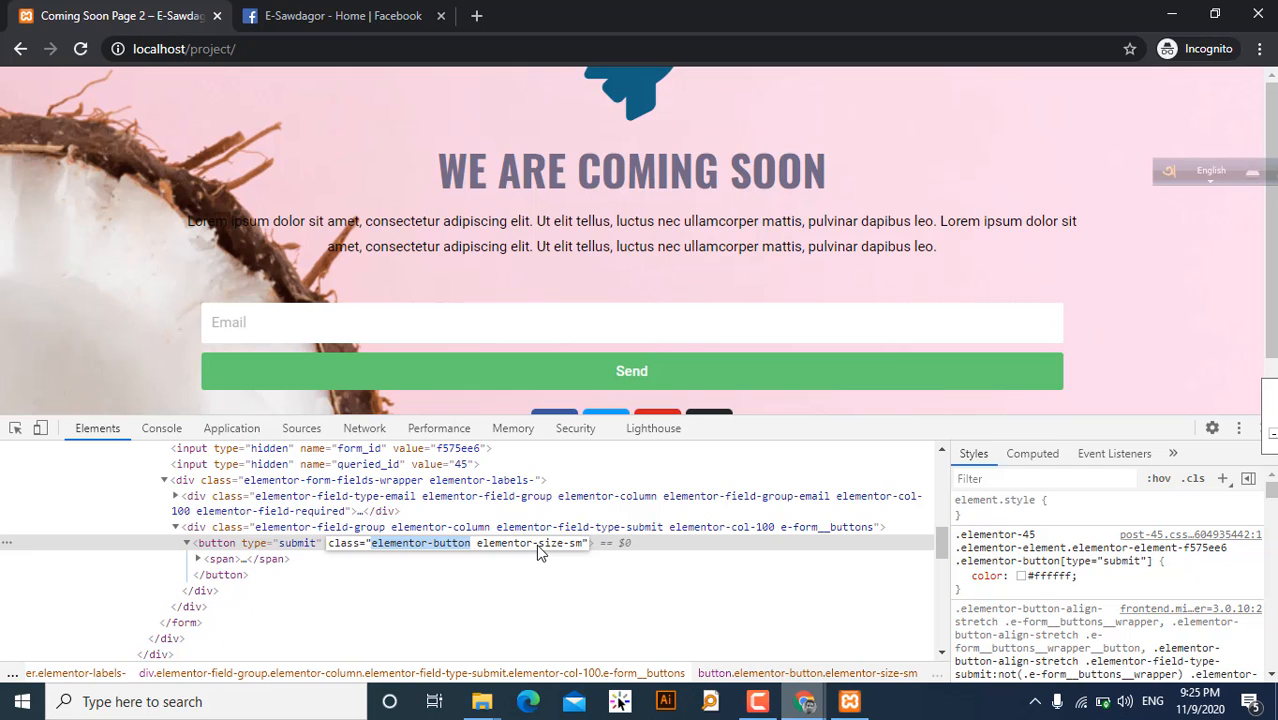
- Switch to the Elementor editor in the other browser window and open the sign-up form's Custom CSS settings
{"action": "mouse_move", "coordinate": [806, 700]}
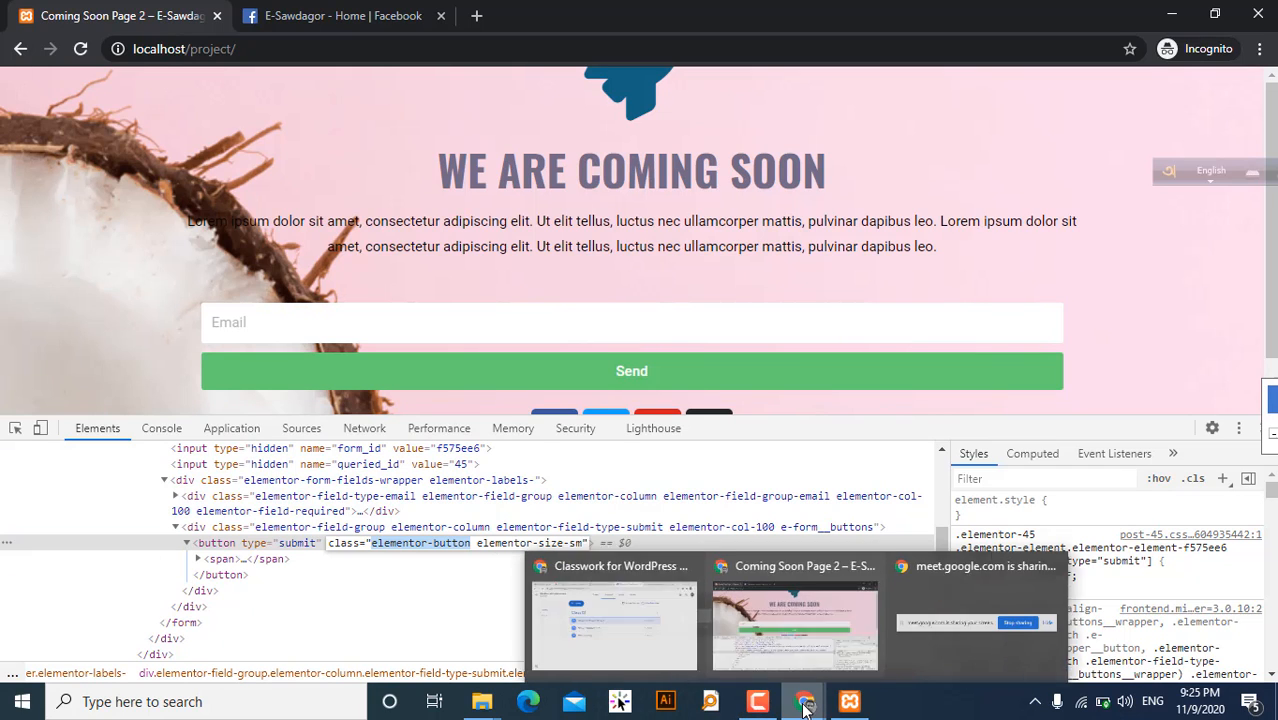
{"action": "left_click", "coordinate": [746, 634]}
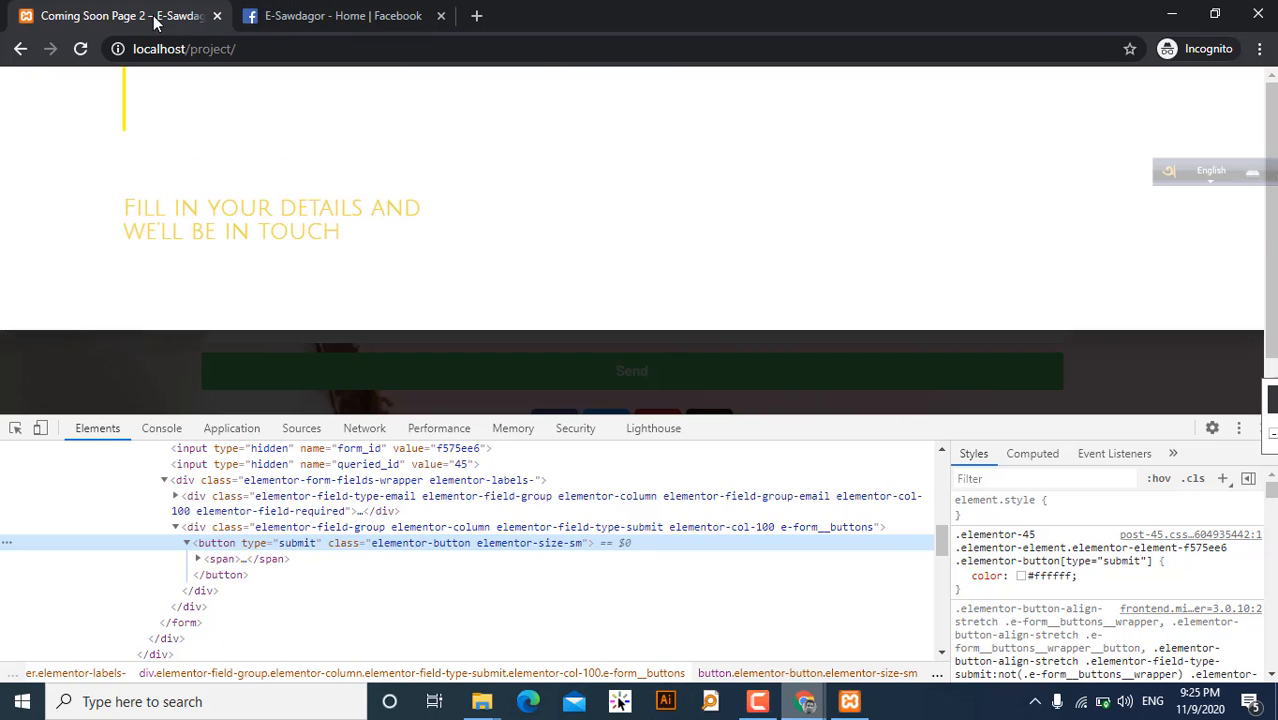
{"action": "mouse_move", "coordinate": [806, 700]}
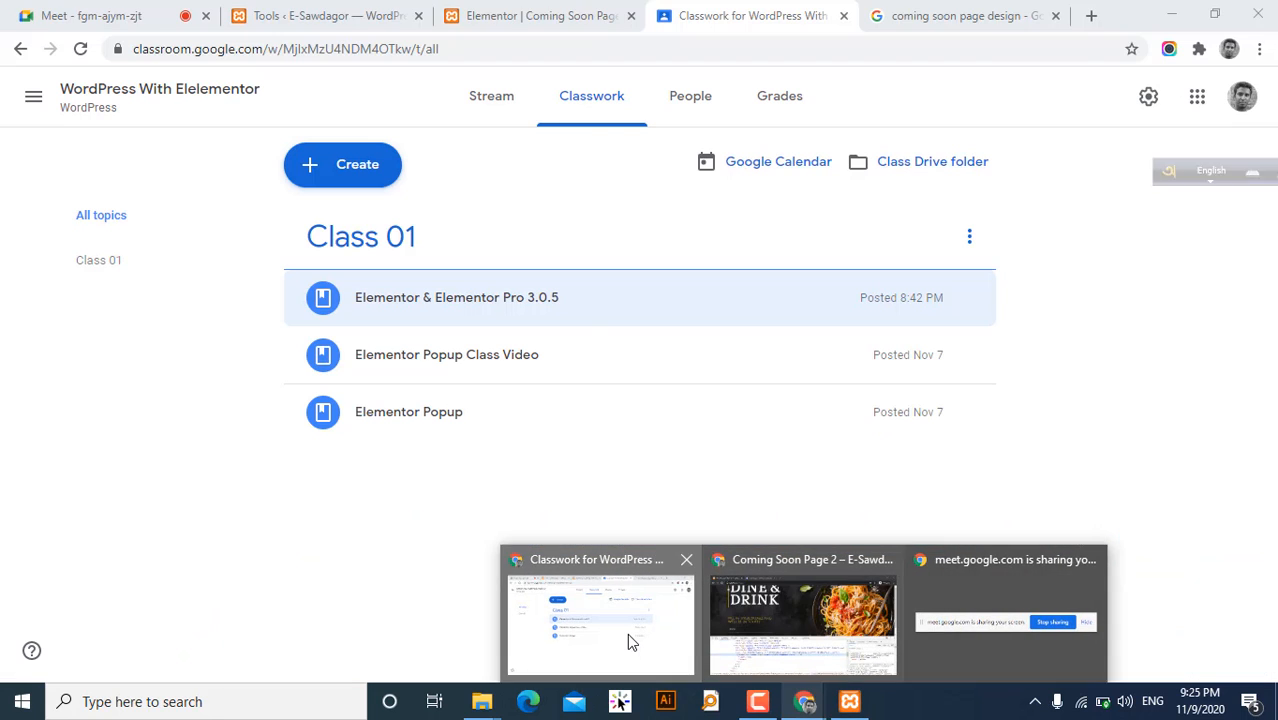
{"action": "left_click", "coordinate": [627, 633]}
{"action": "left_click", "coordinate": [578, 18]}
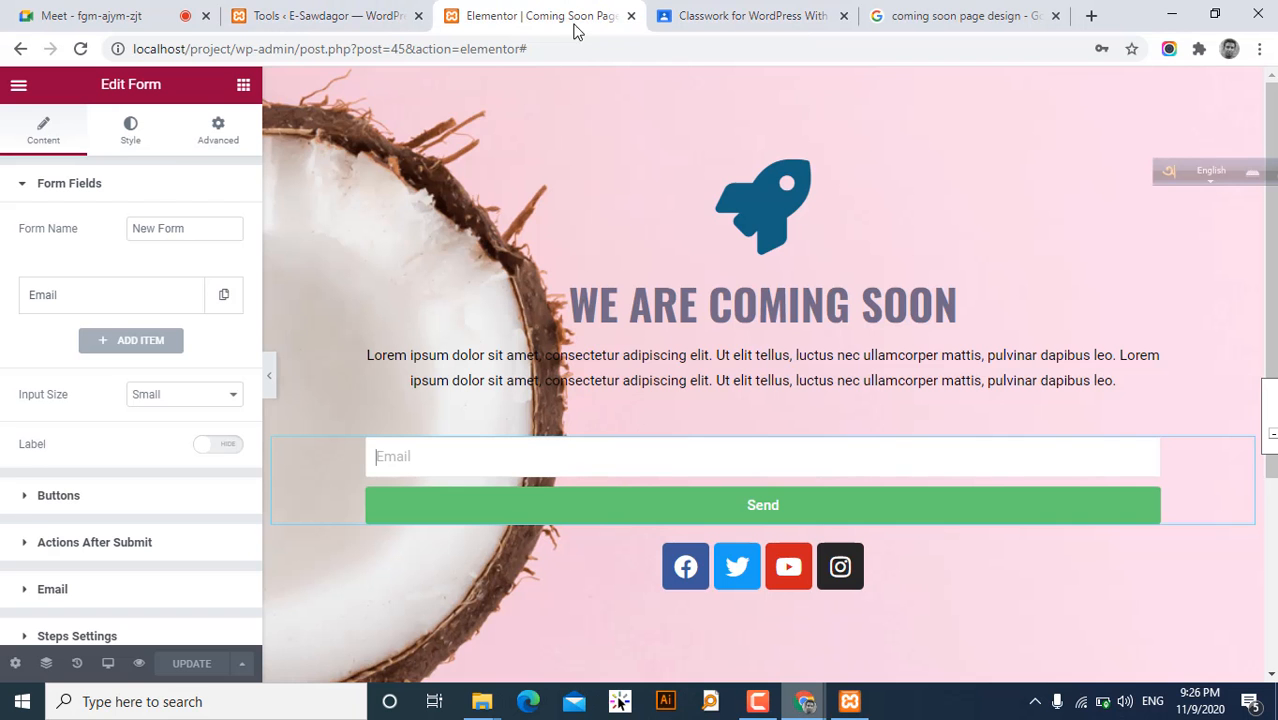
{"action": "left_click", "coordinate": [206, 135]}
{"action": "scroll", "coordinate": [114, 486], "scroll_direction": "down", "scroll_amount": 5}
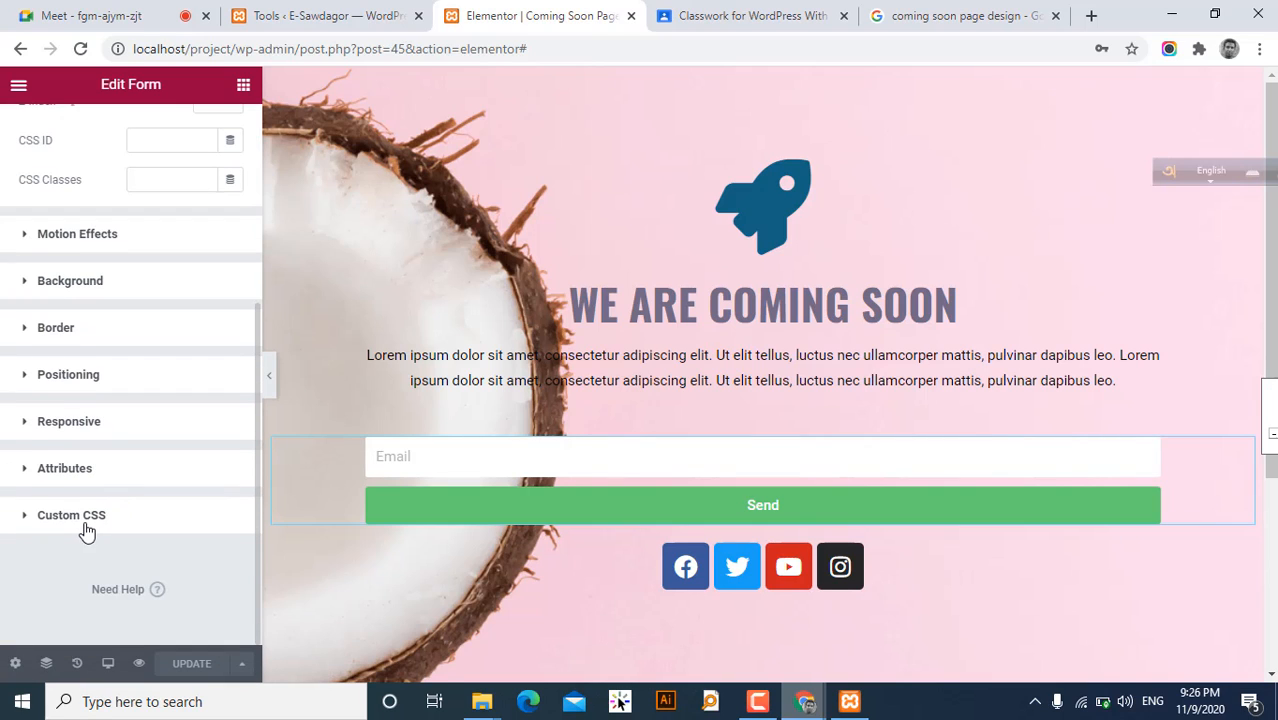
{"action": "left_click", "coordinate": [86, 518]}
{"action": "scroll", "coordinate": [100, 560], "scroll_direction": "down", "scroll_amount": 3}
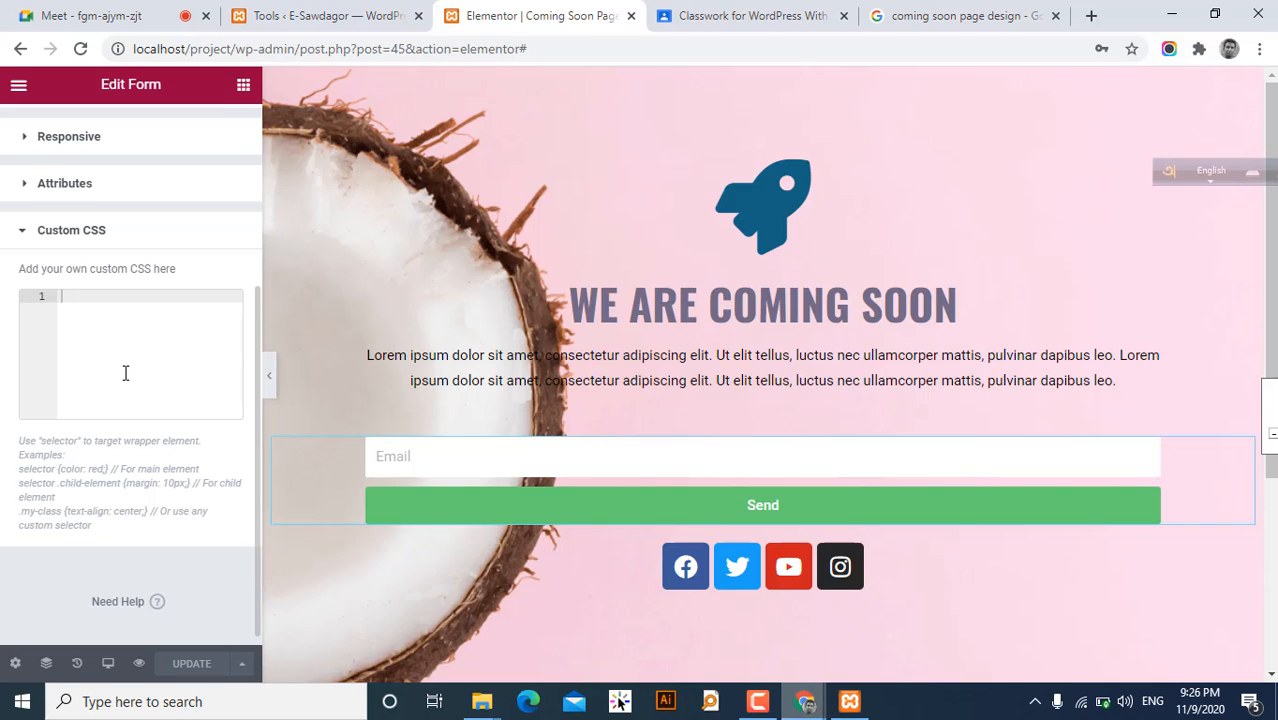
- Add a custom CSS rule giving .elementor-button a width of 50% and update the page
{"action": "left_click", "coordinate": [78, 326]}
{"action": "type", "text": ".elementor-button"}
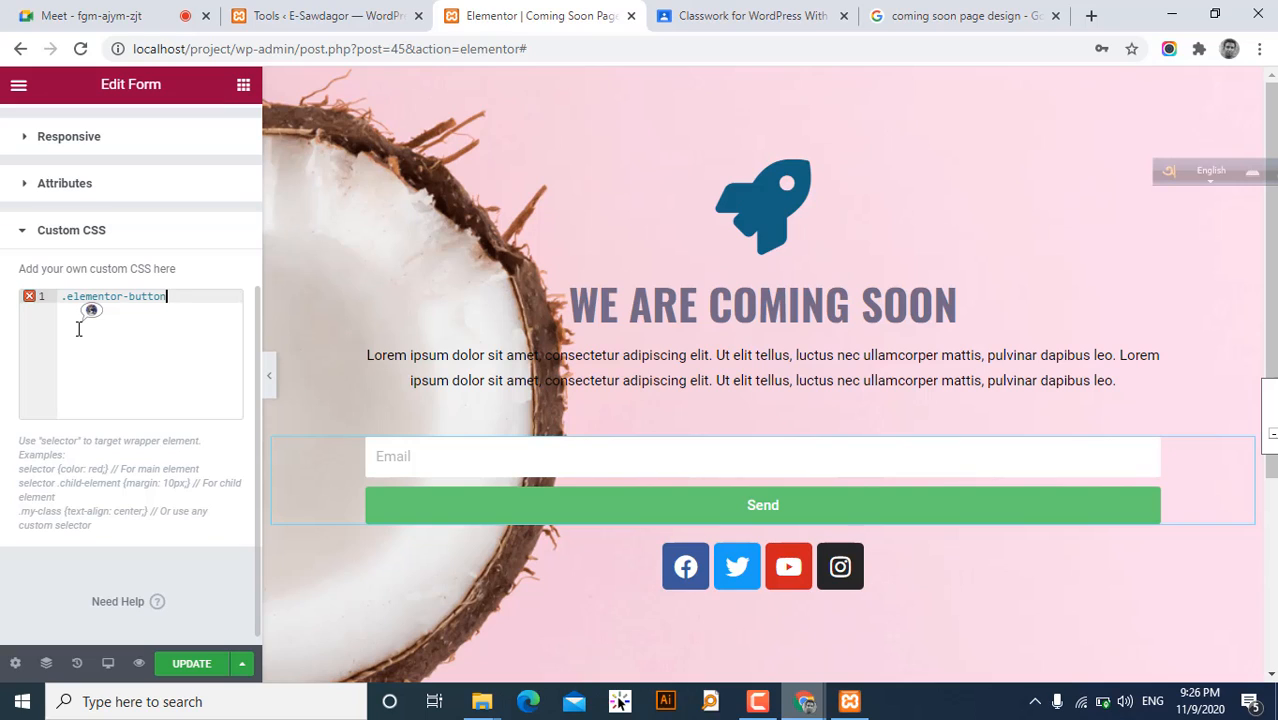
{"action": "type", "text": "{"}
{"action": "key", "text": "Return"}
{"action": "type", "text": "width: "}
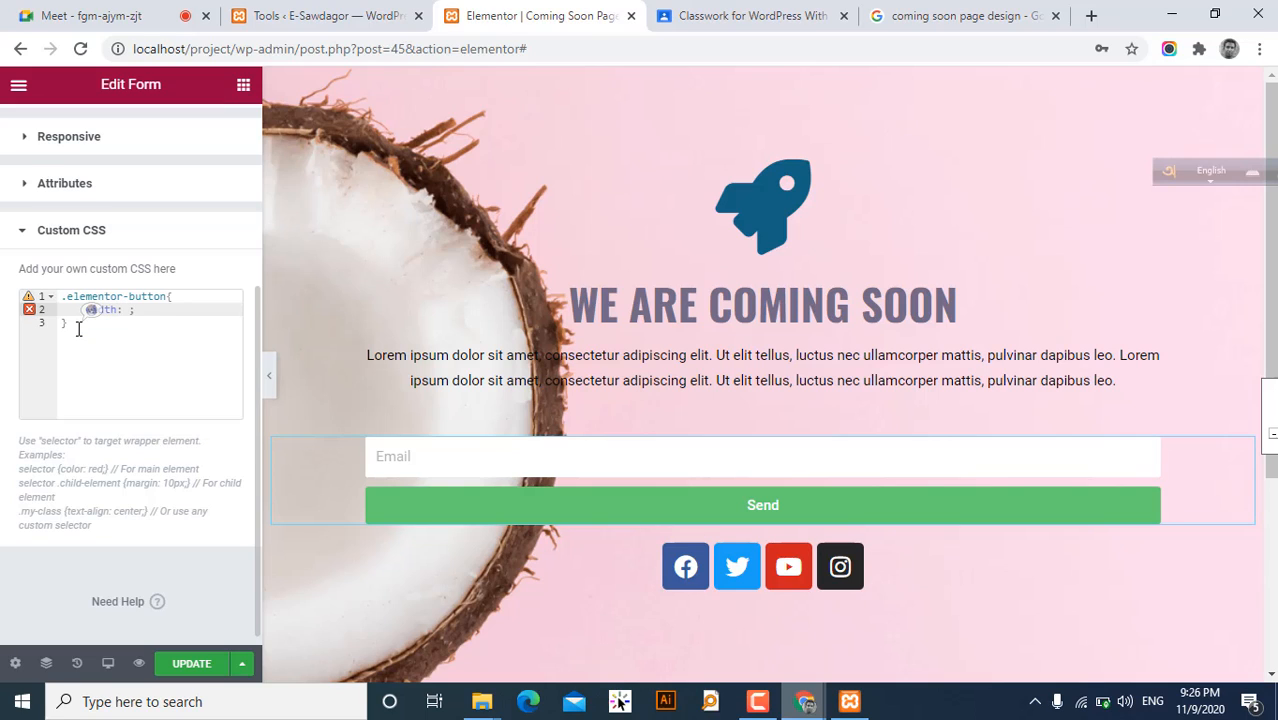
{"action": "type", "text": "50%;"}
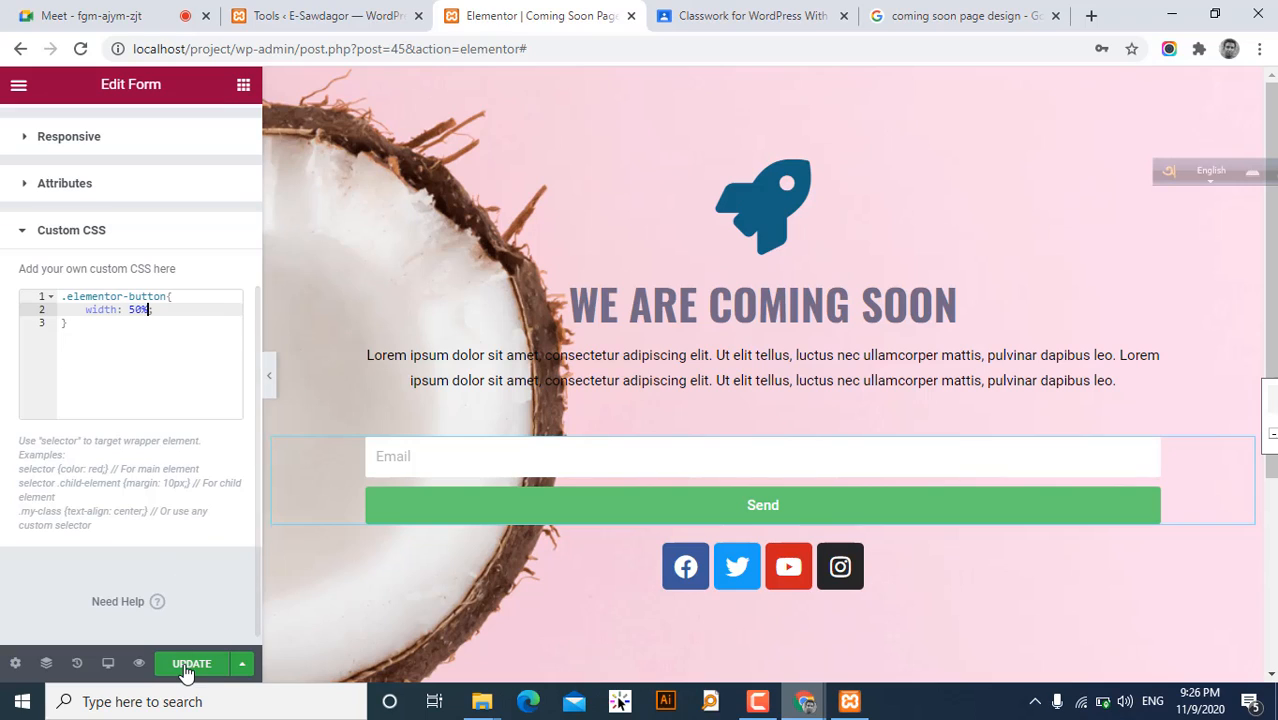
{"action": "left_click", "coordinate": [185, 667]}
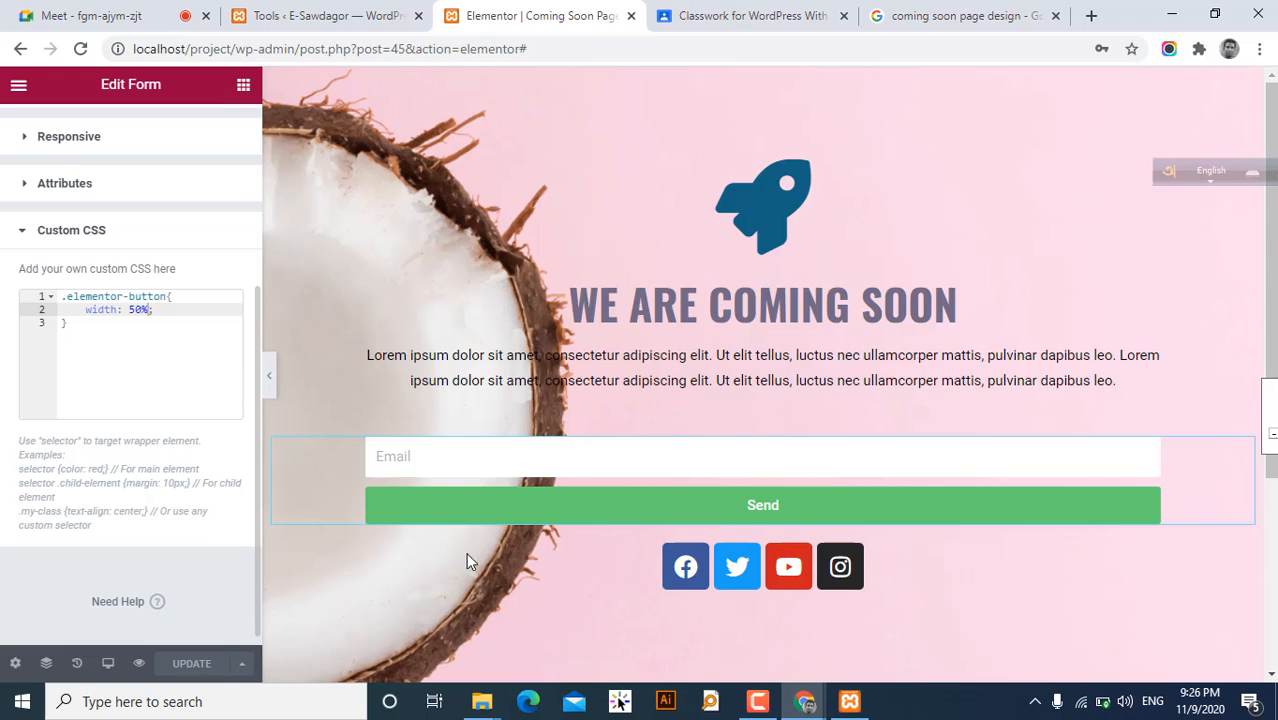
- Return to the live page in the Incognito window, close the developer tools and the restaurant popup, and reload the page
{"action": "mouse_move", "coordinate": [805, 700]}
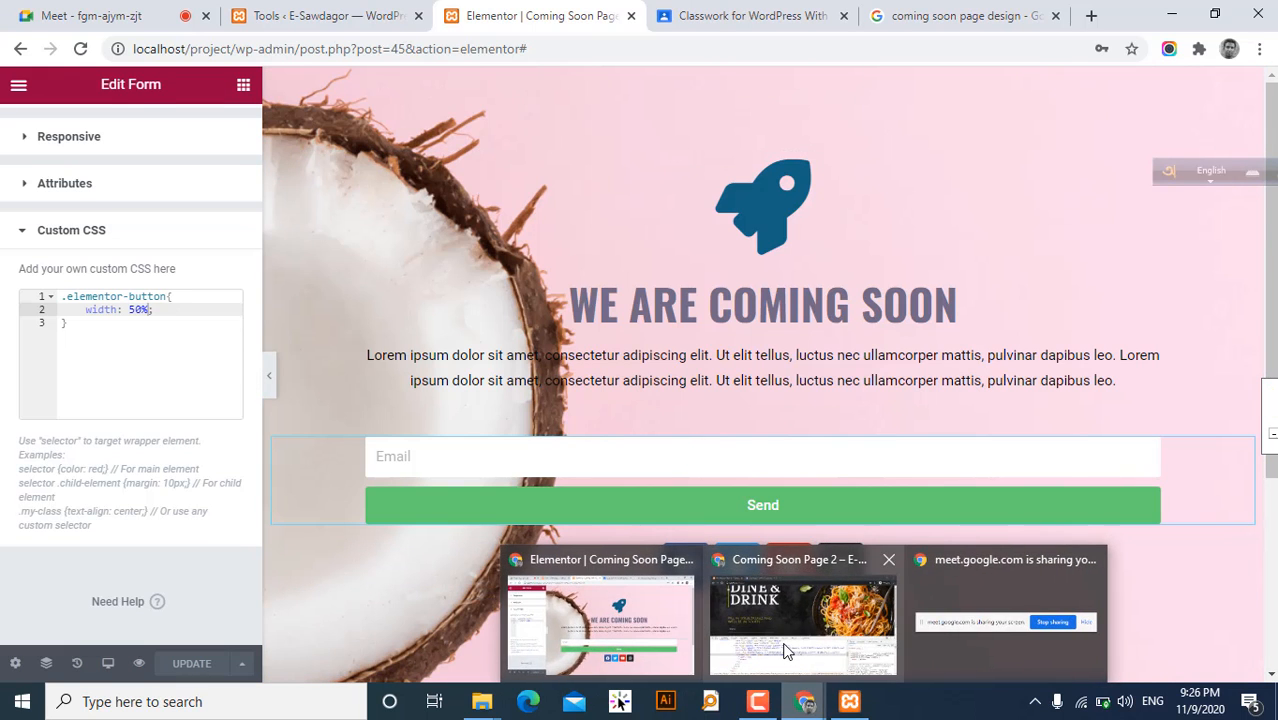
{"action": "left_click", "coordinate": [785, 651]}
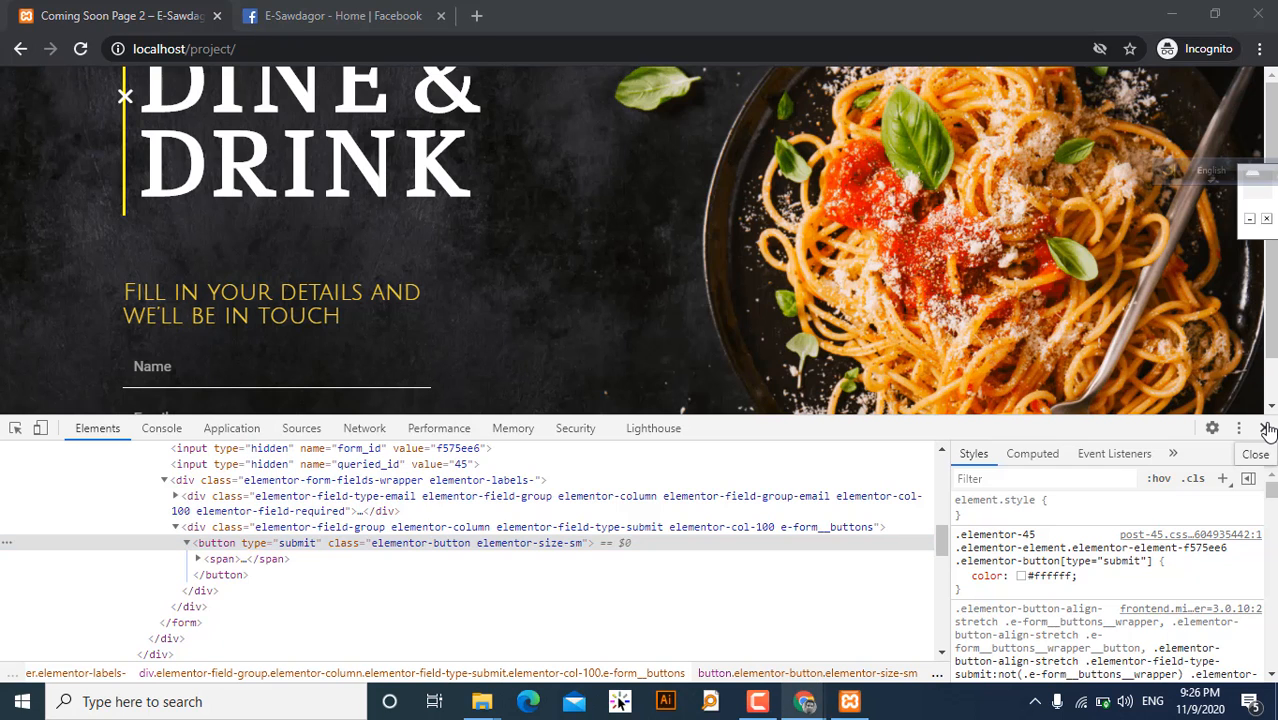
{"action": "left_click", "coordinate": [1266, 428]}
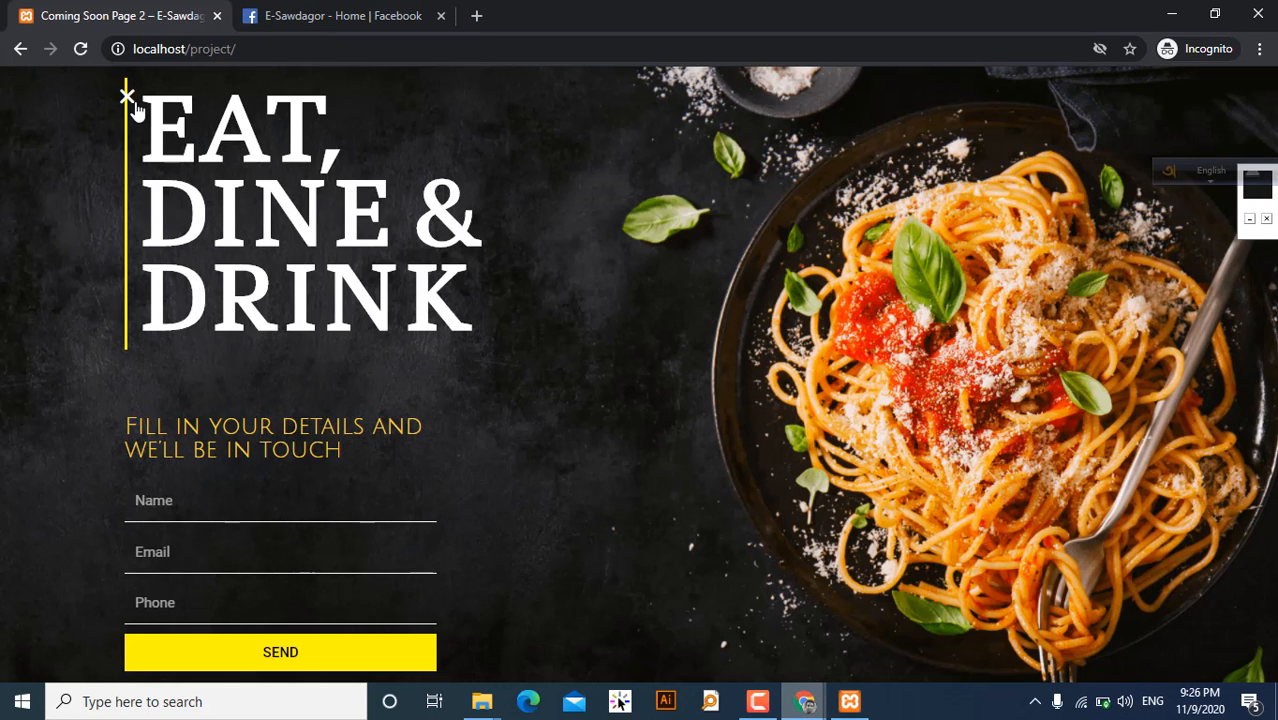
{"action": "left_click", "coordinate": [133, 102]}
{"action": "left_click", "coordinate": [79, 50]}
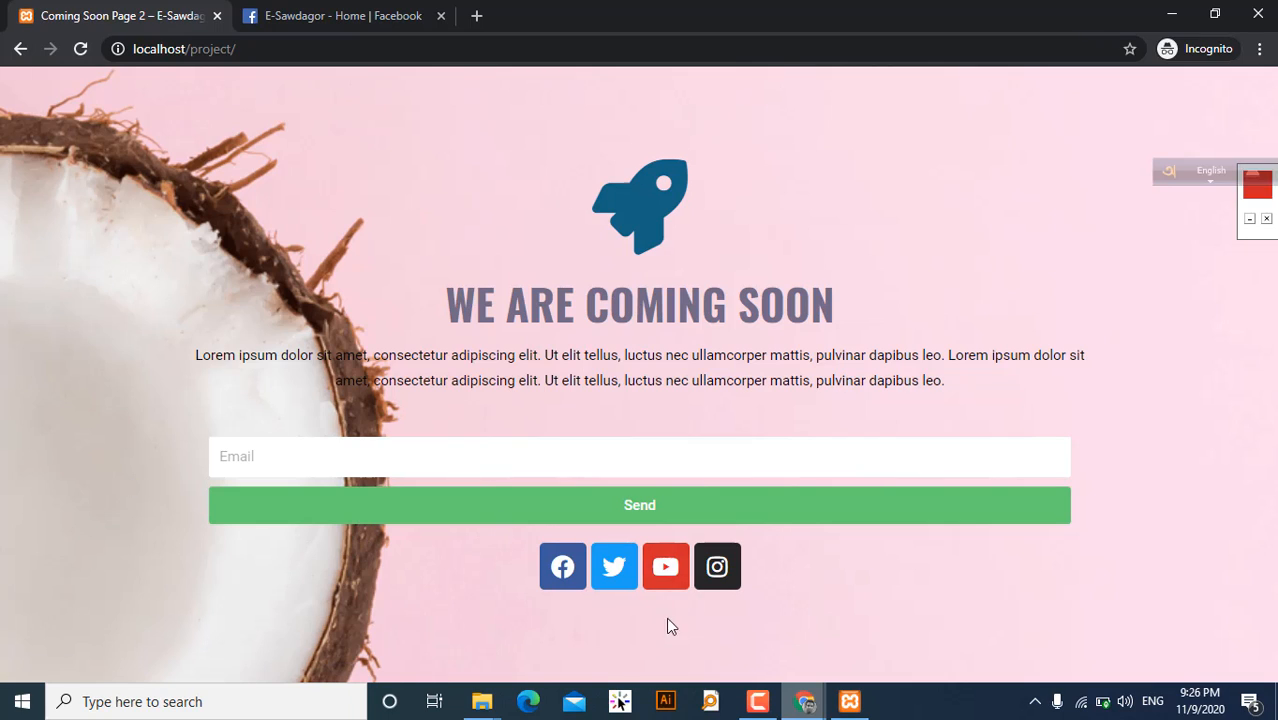
- Back in the Elementor editor, set the .elementor-button rule's width to 300px!important and update the page
{"action": "mouse_move", "coordinate": [805, 700]}
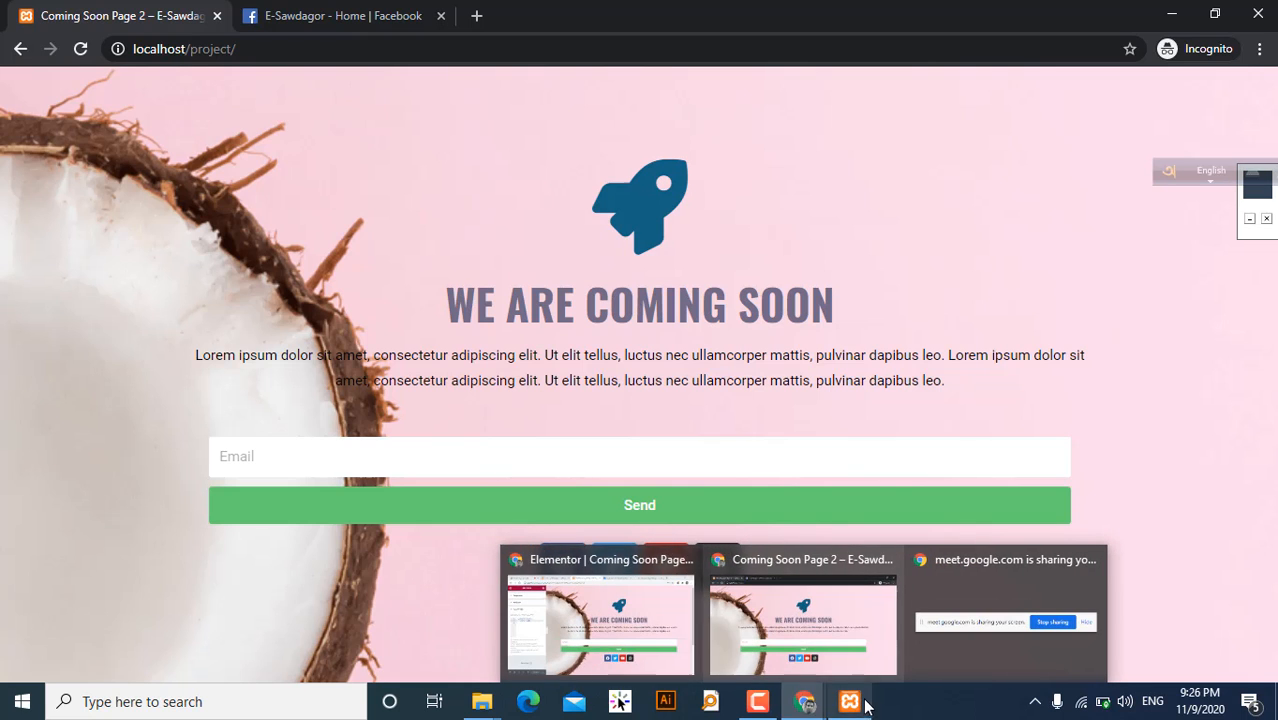
{"action": "left_click", "coordinate": [631, 635]}
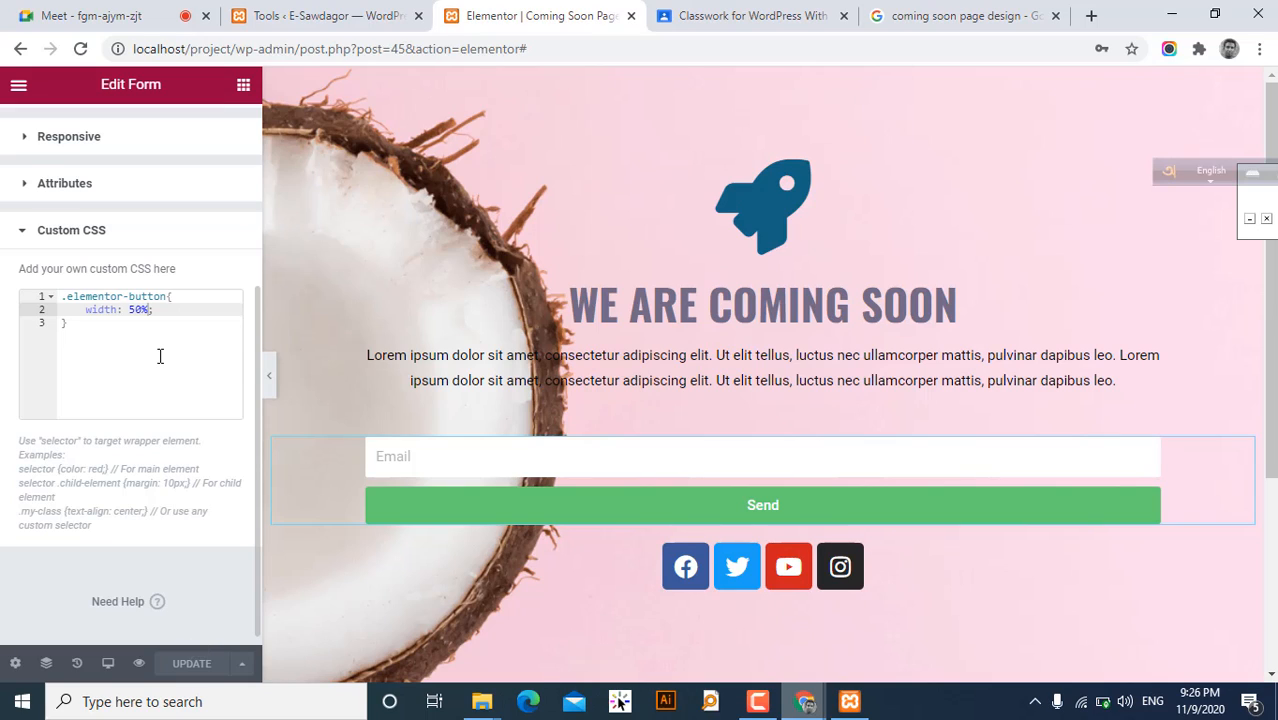
{"action": "left_click", "coordinate": [146, 311]}
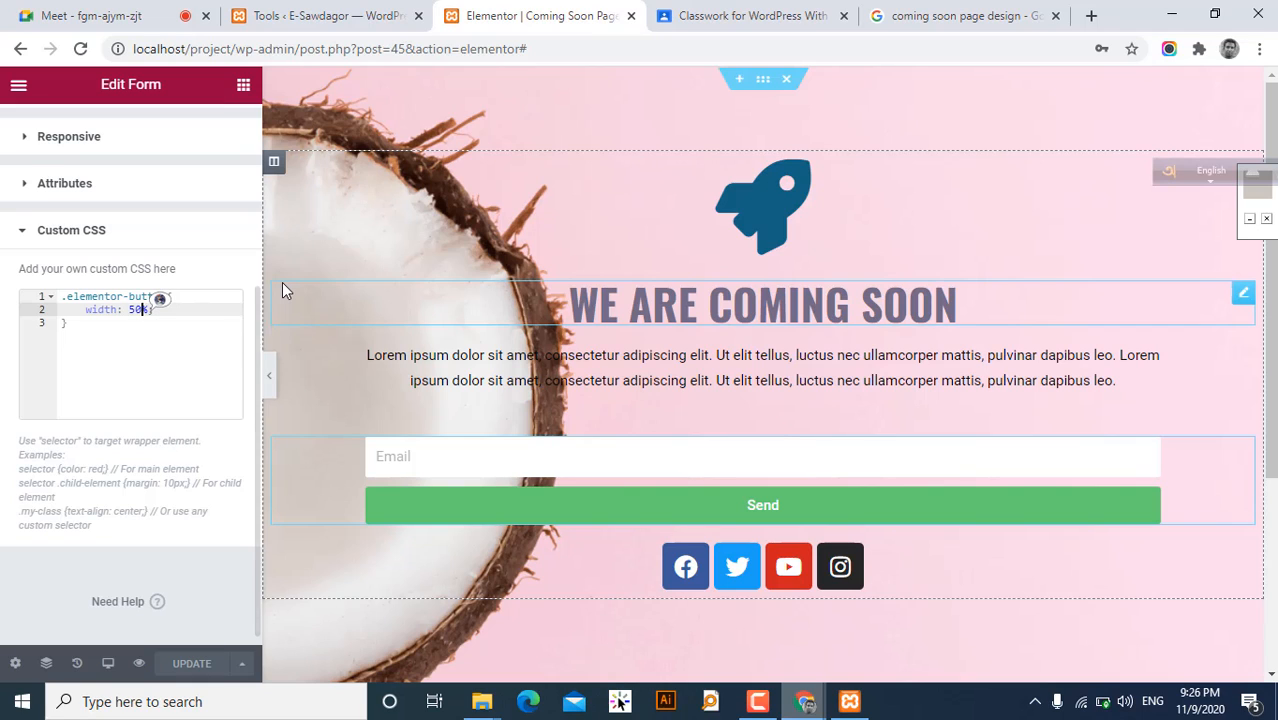
{"action": "key", "text": "BackSpace"}
{"action": "key", "text": "BackSpace"}
{"action": "key", "text": "BackSpace"}
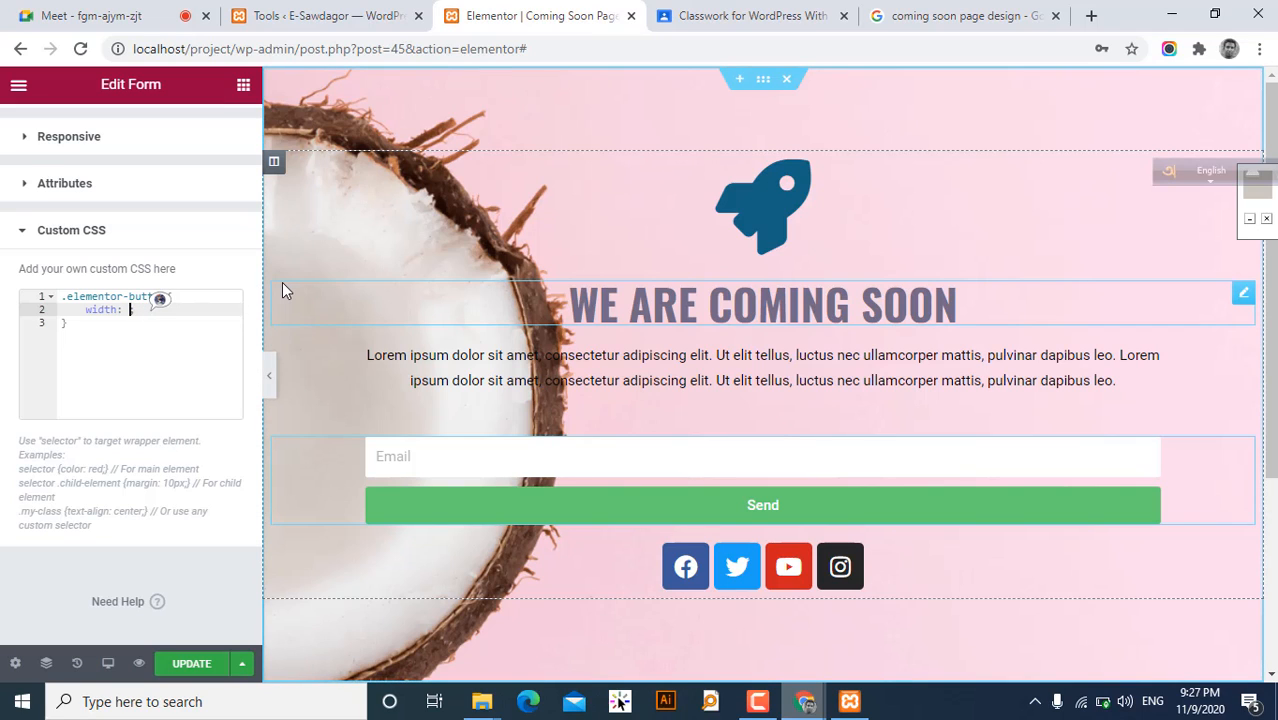
{"action": "type", "text": "39"}
{"action": "key", "text": "BackSpace"}
{"action": "type", "text": "00px;!important;"}
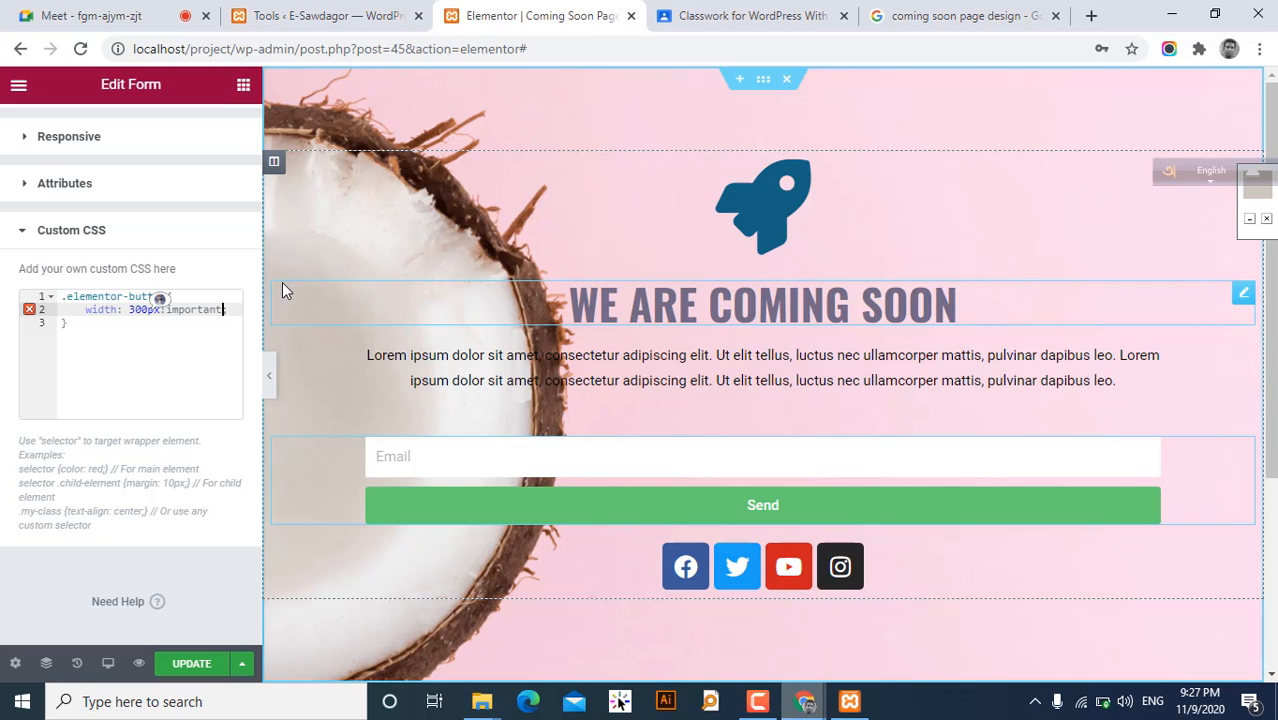
{"action": "left_click", "coordinate": [176, 676]}
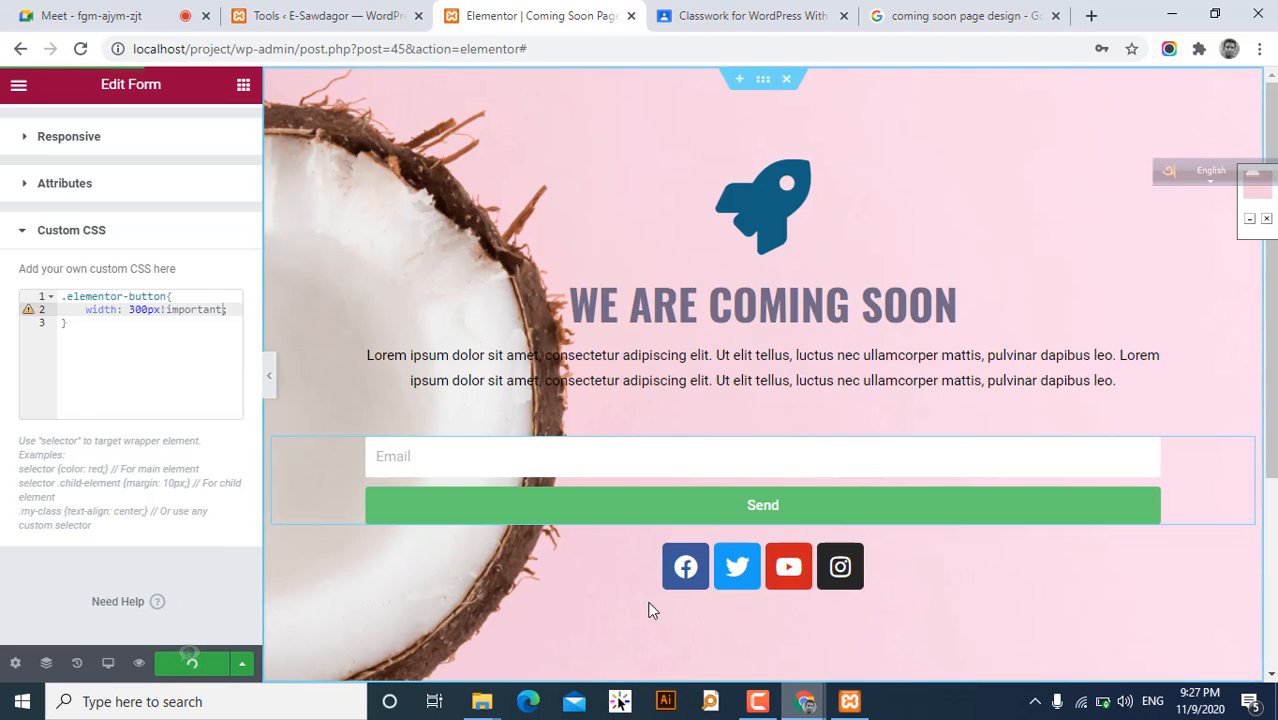
- On the live page, close both popups, reload to check the Send button, and dismiss the low-battery notice
{"action": "mouse_move", "coordinate": [805, 700]}
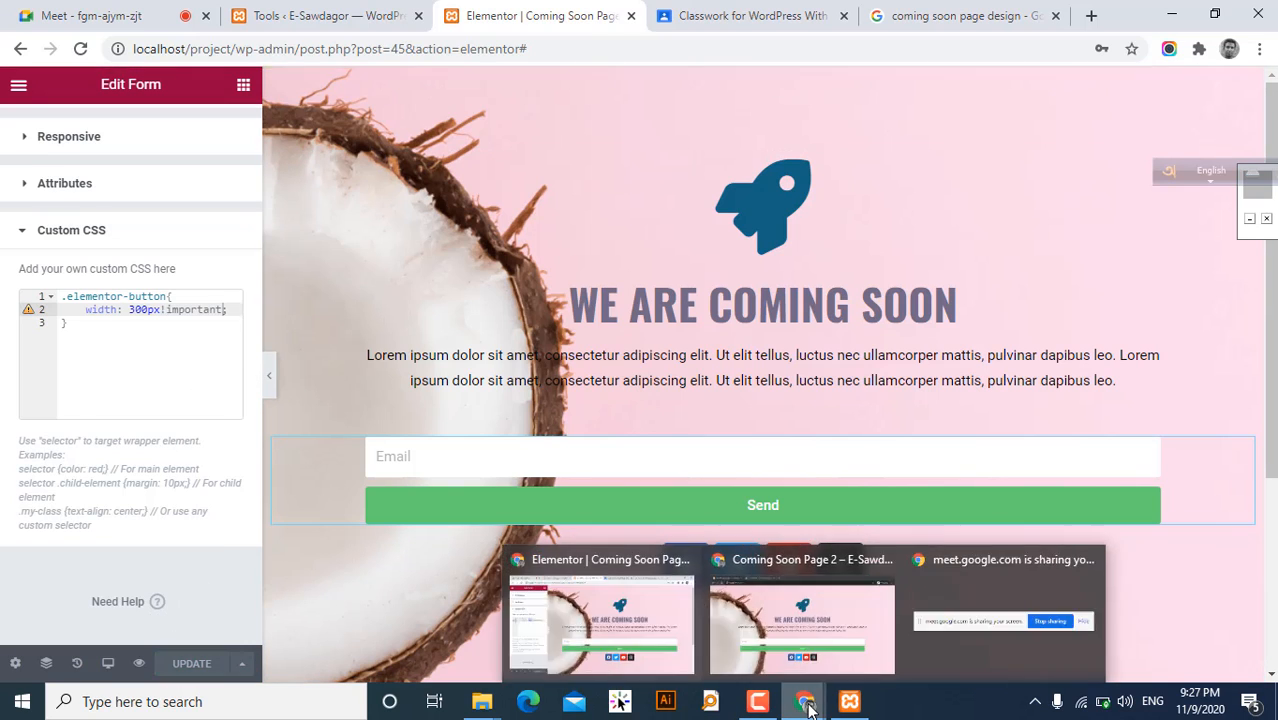
{"action": "left_click", "coordinate": [840, 648]}
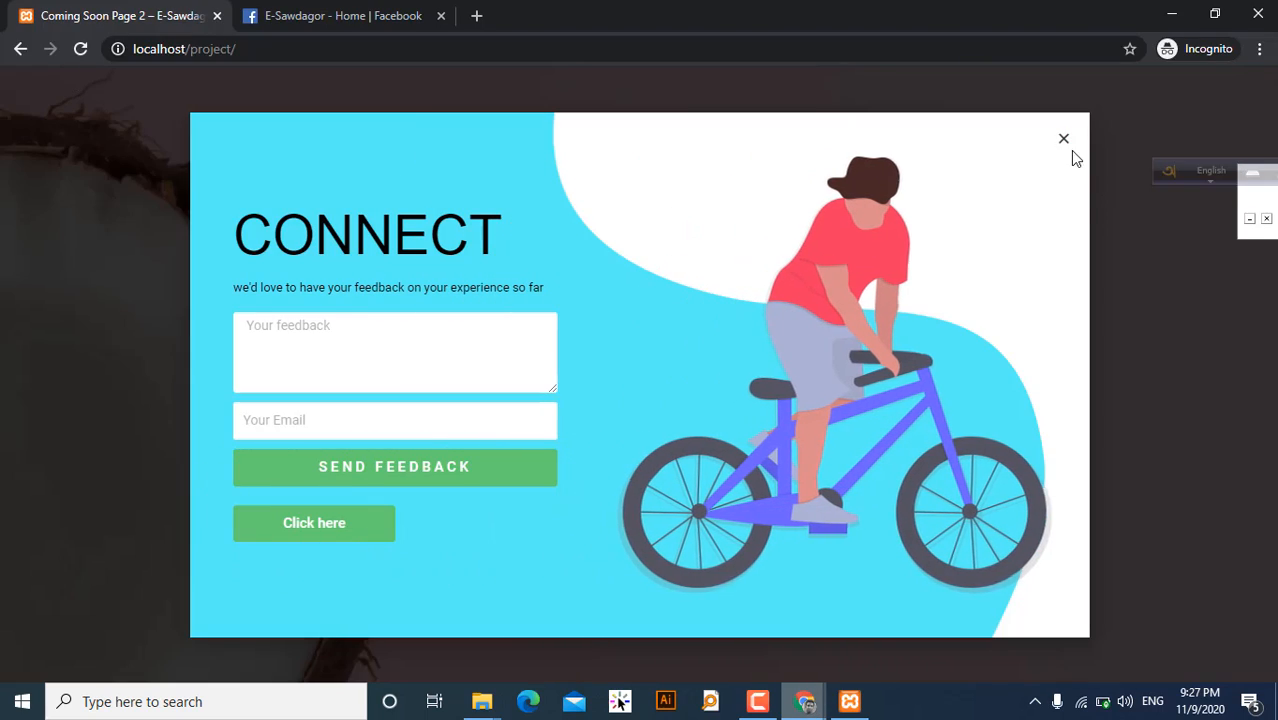
{"action": "left_click", "coordinate": [1064, 141]}
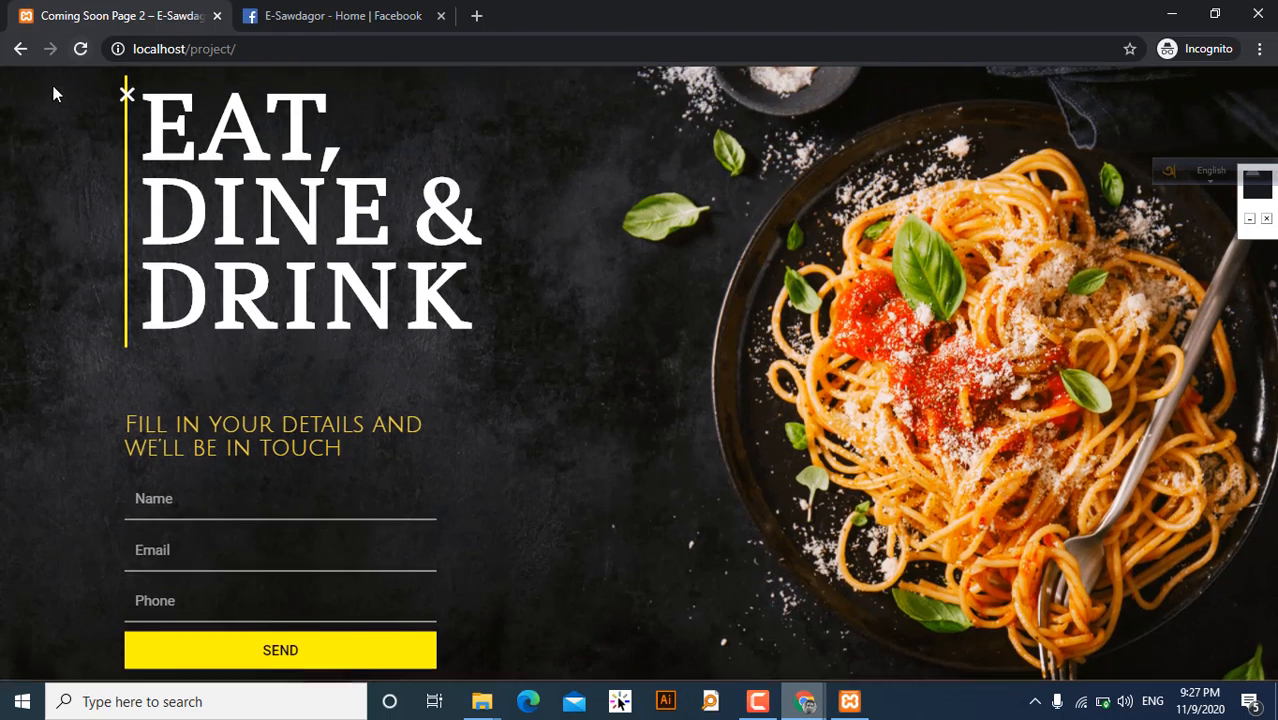
{"action": "left_click", "coordinate": [126, 94]}
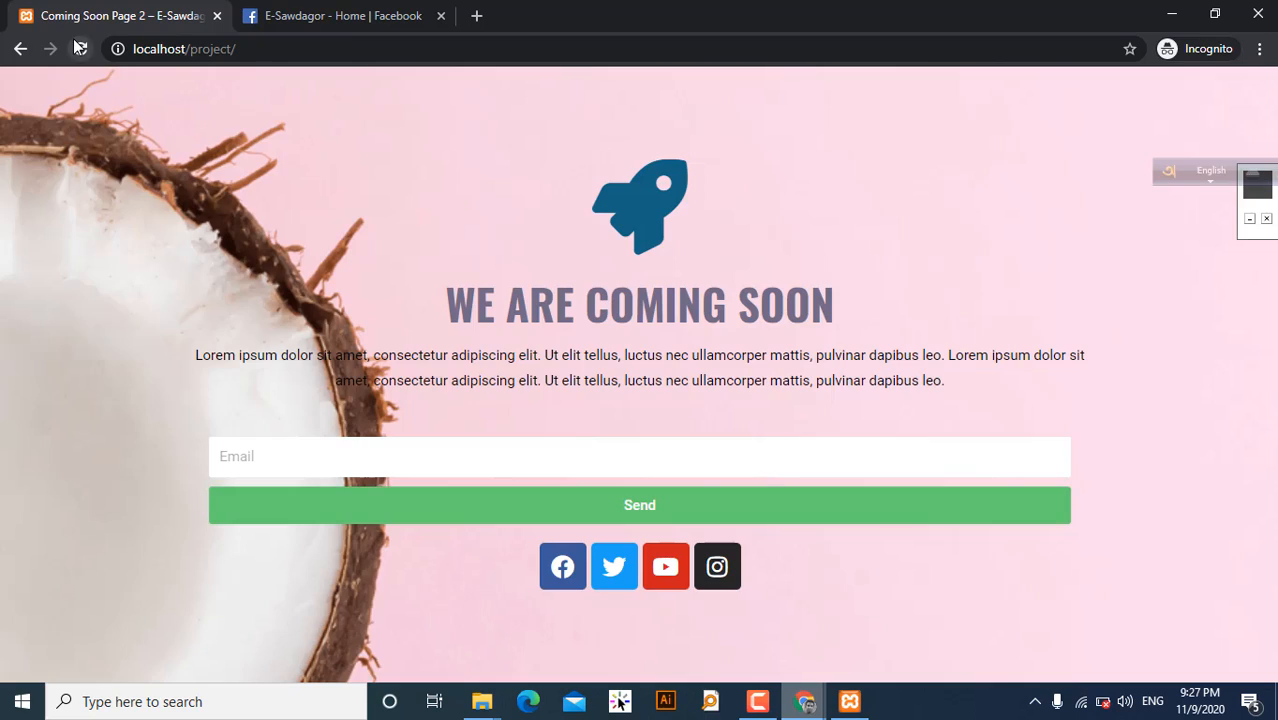
{"action": "left_click", "coordinate": [80, 48]}
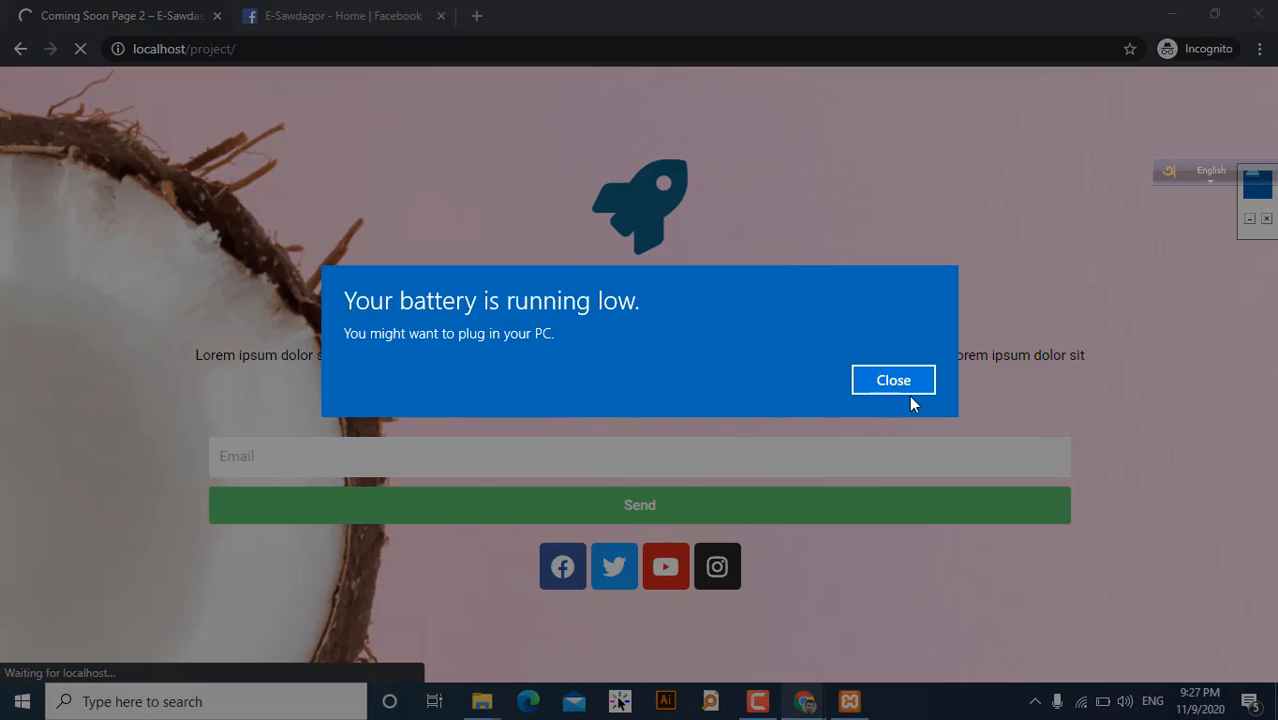
{"action": "left_click", "coordinate": [906, 386]}
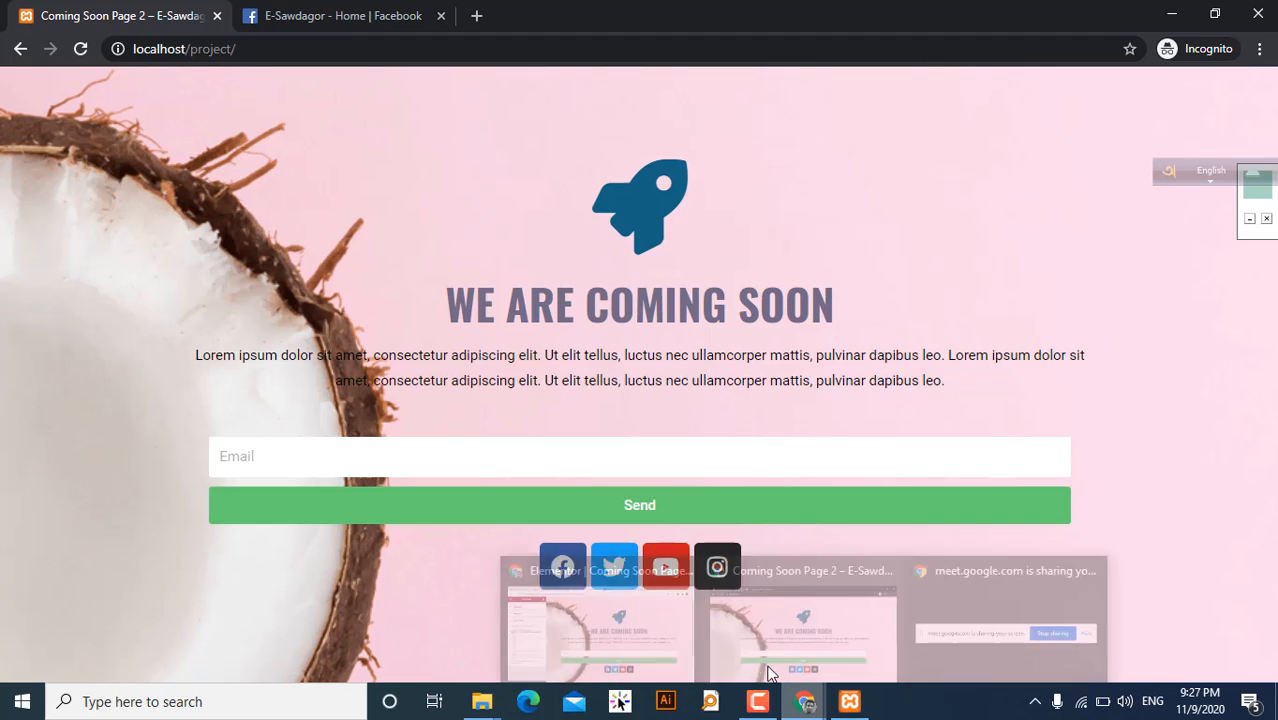
- Return to the Elementor editor, bring up the form widget's context options, and look over the page layout
{"action": "mouse_move", "coordinate": [805, 700]}
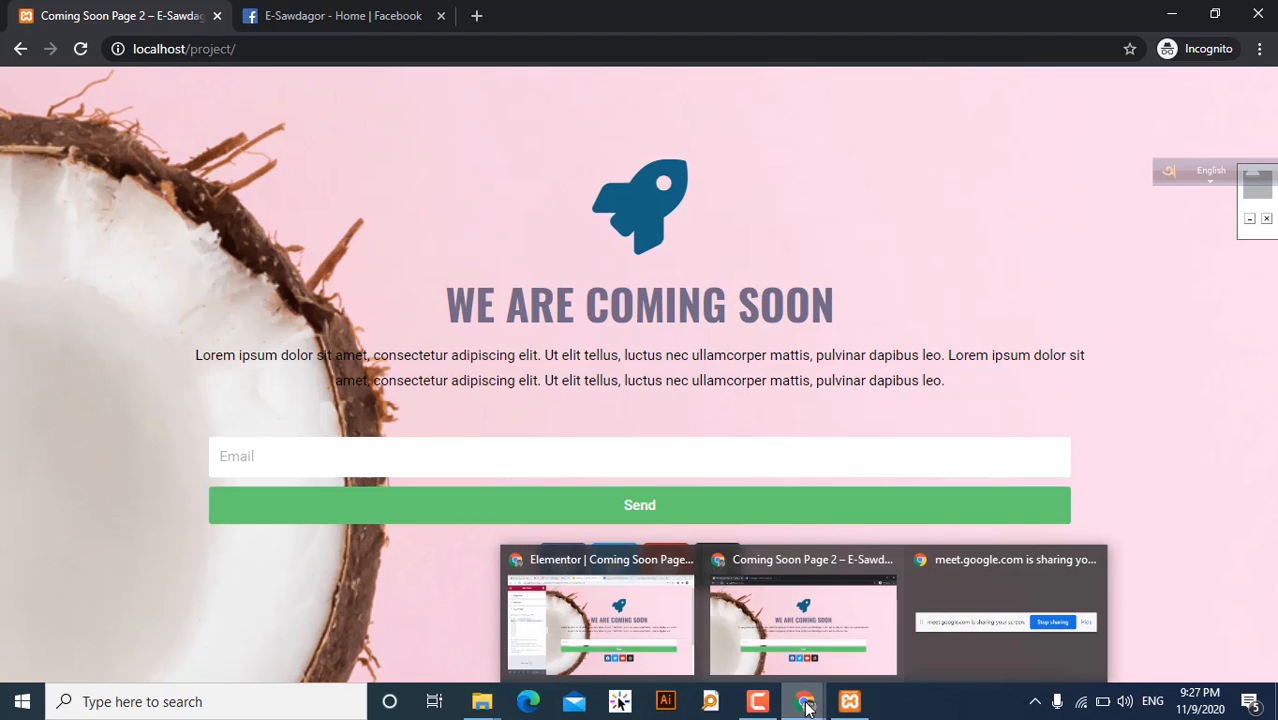
{"action": "left_click", "coordinate": [625, 627]}
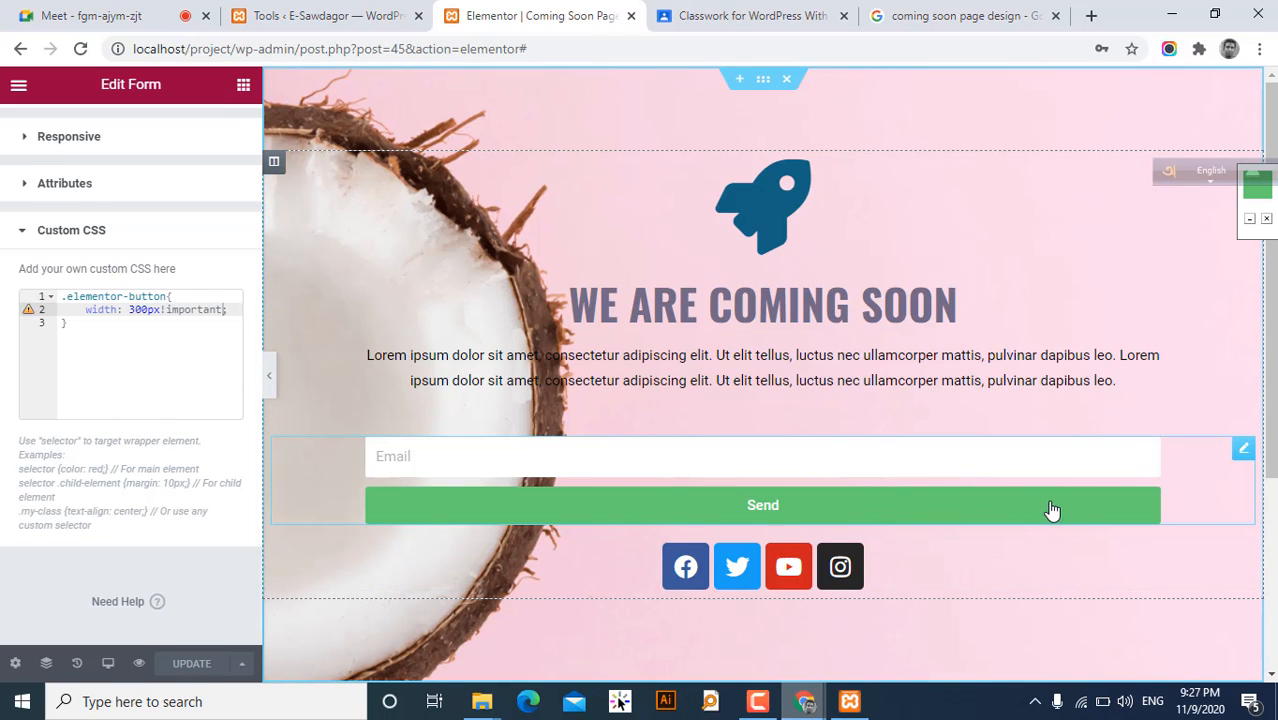
{"action": "right_click", "coordinate": [1240, 452]}
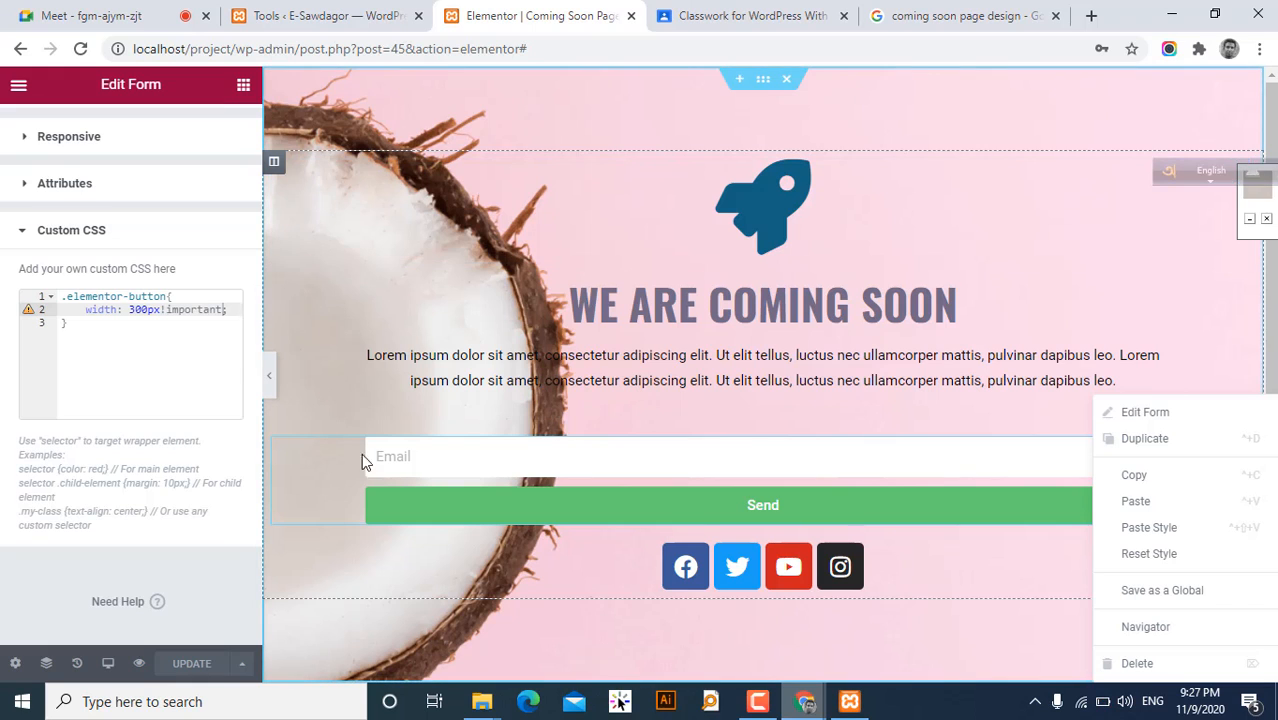
{"action": "scroll", "coordinate": [380, 600], "scroll_direction": "down", "scroll_amount": 3}
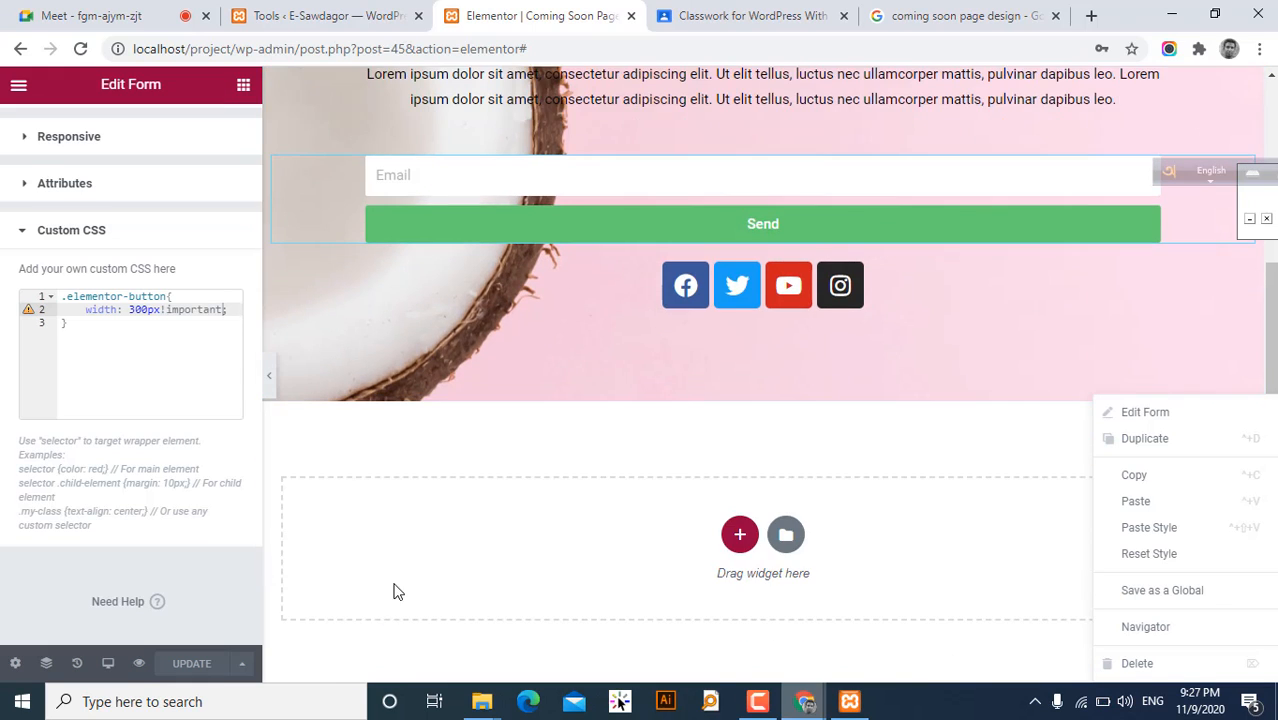
{"action": "scroll", "coordinate": [450, 620], "scroll_direction": "up", "scroll_amount": 3}
- Go back to the live page in the Incognito window and close the feedback and restaurant popups to view the Send button
{"action": "mouse_move", "coordinate": [810, 706]}
{"action": "left_click", "coordinate": [848, 620]}
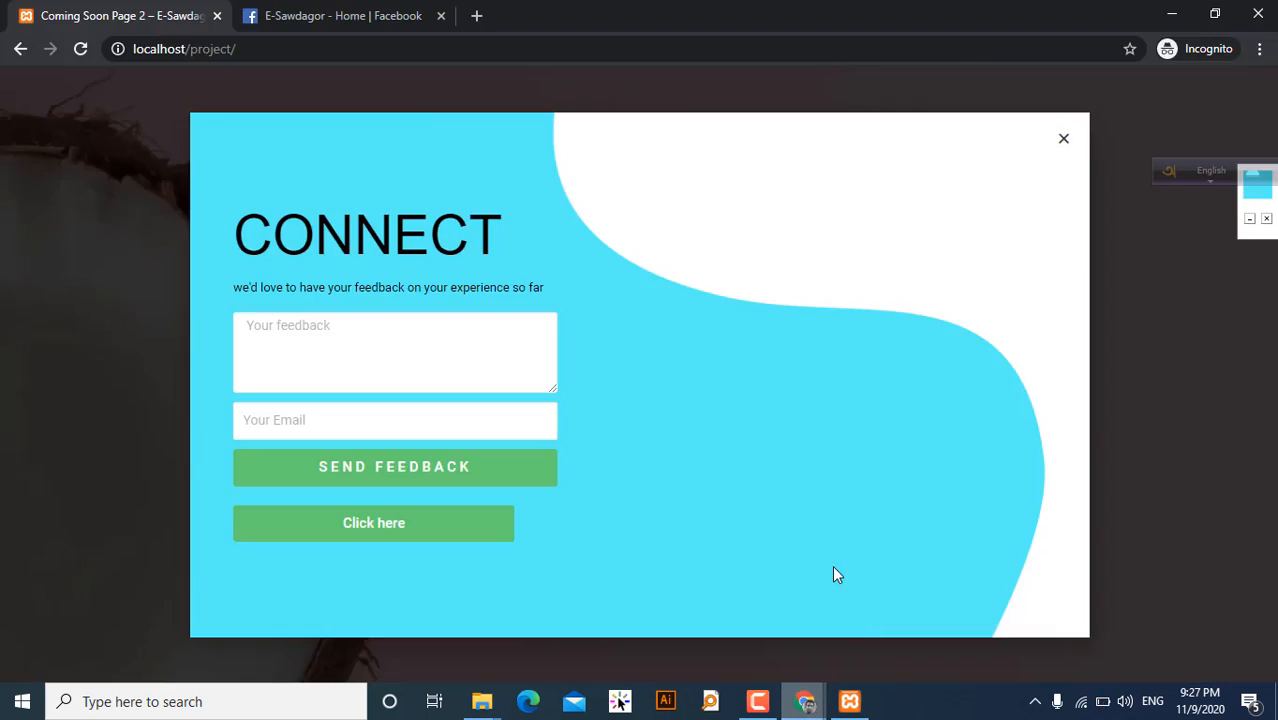
{"action": "left_click", "coordinate": [1063, 138]}
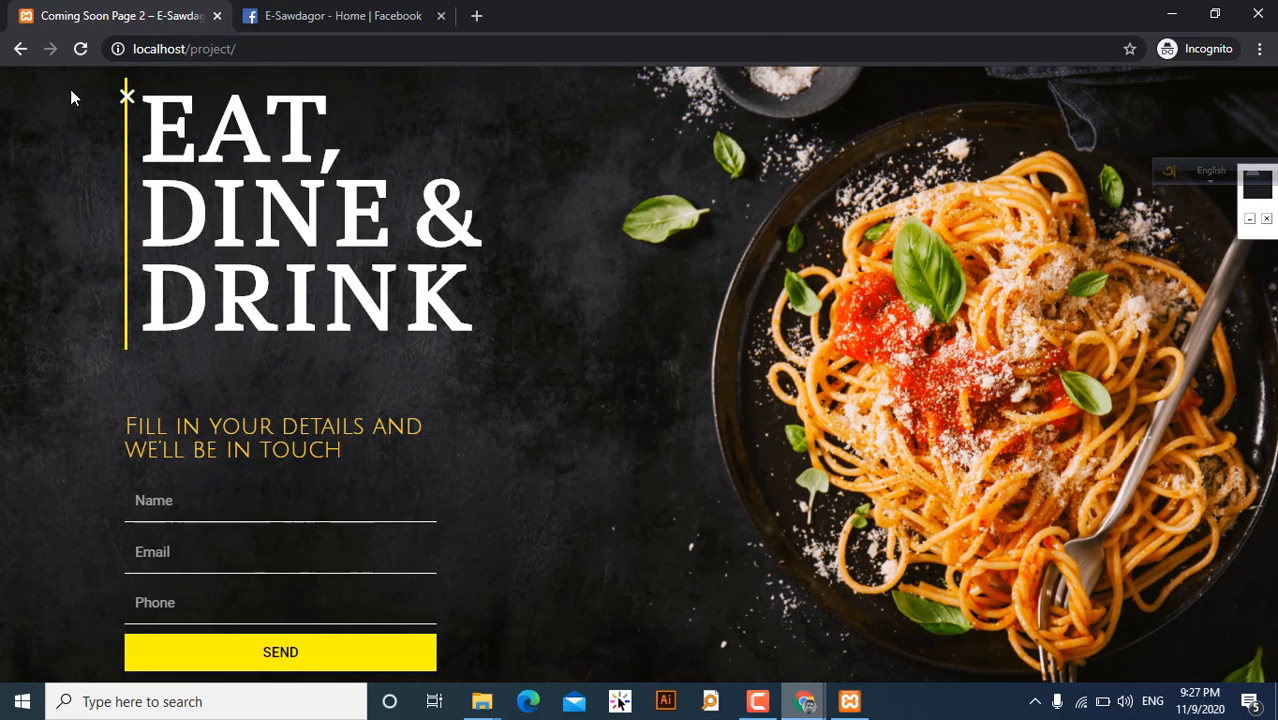
{"action": "left_click", "coordinate": [126, 98]}
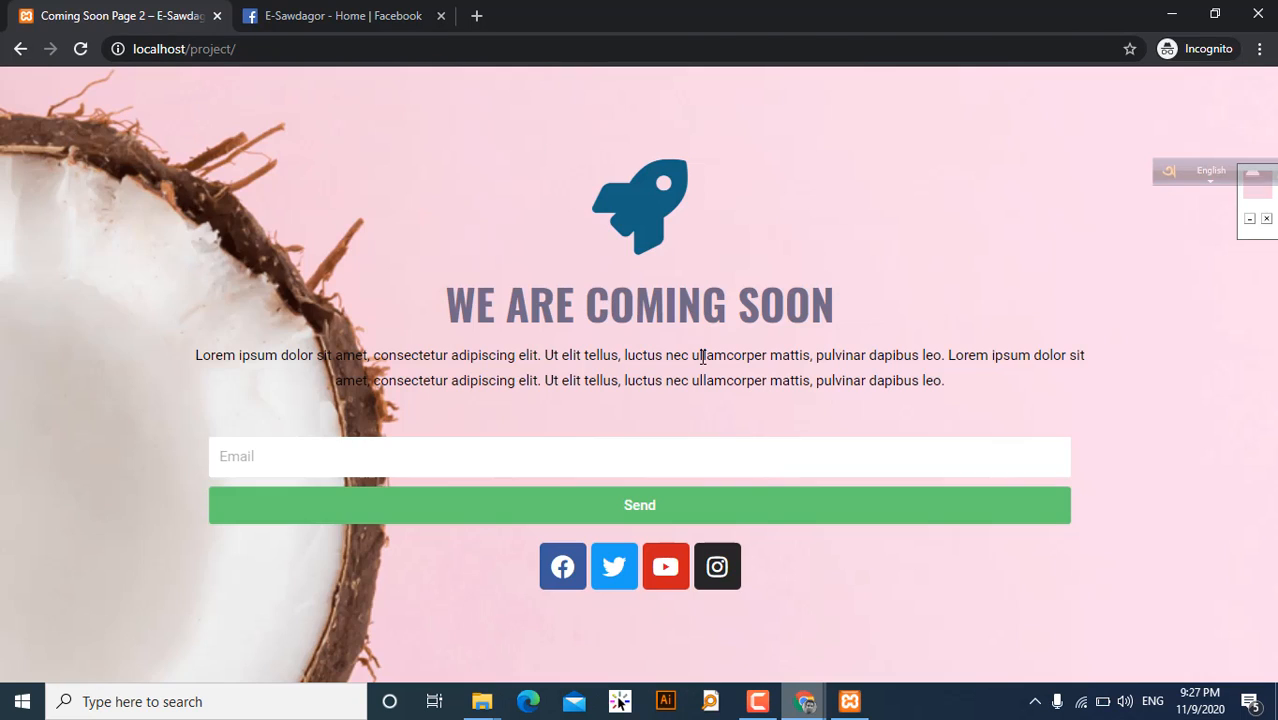